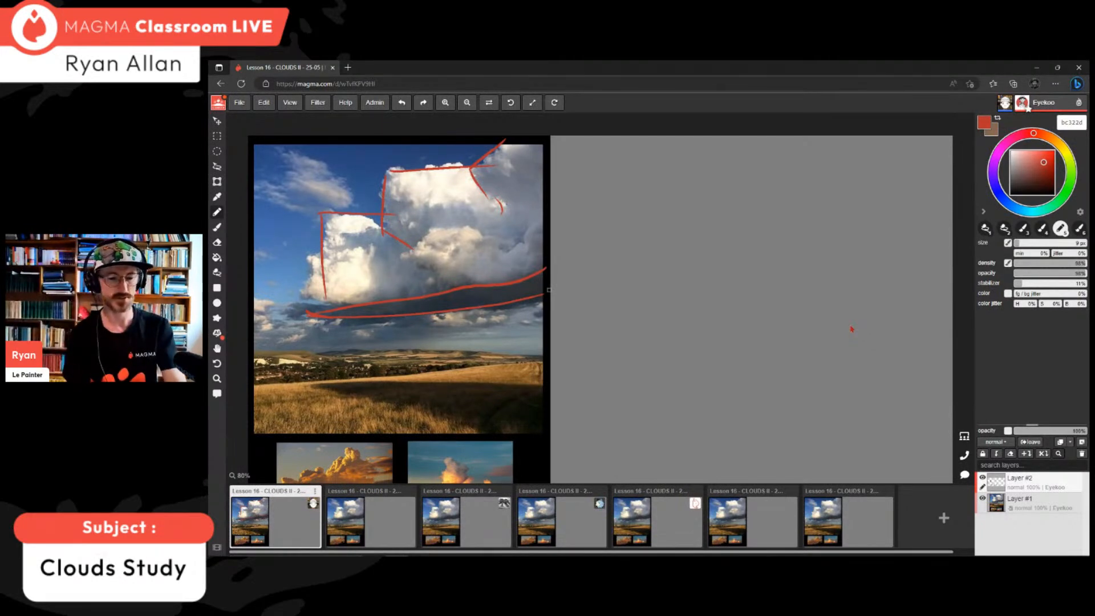
- Remove the red guide lines from the main cloud photo by undoing recent strokes and erasing the remaining lines
{"action": "key", "text": "ctrl+z"}
{"action": "key", "text": "ctrl+z"}
{"action": "key", "text": "ctrl+z"}
{"action": "key", "text": "ctrl+z"}
{"action": "key", "text": "ctrl+z"}
{"action": "key", "text": "ctrl+z"}
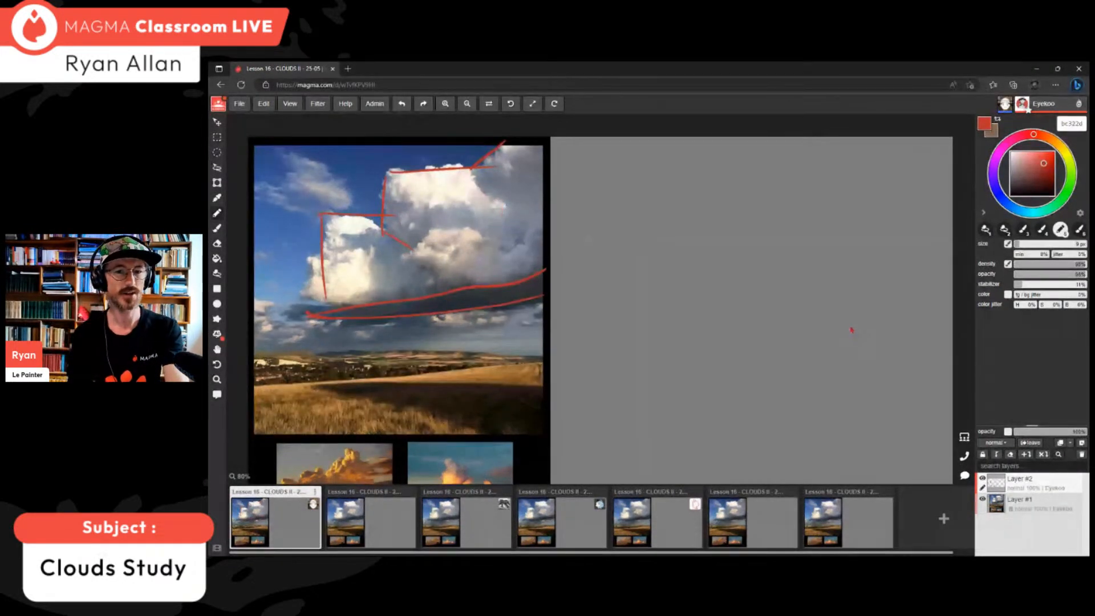
{"action": "key", "text": "ctrl+z"}
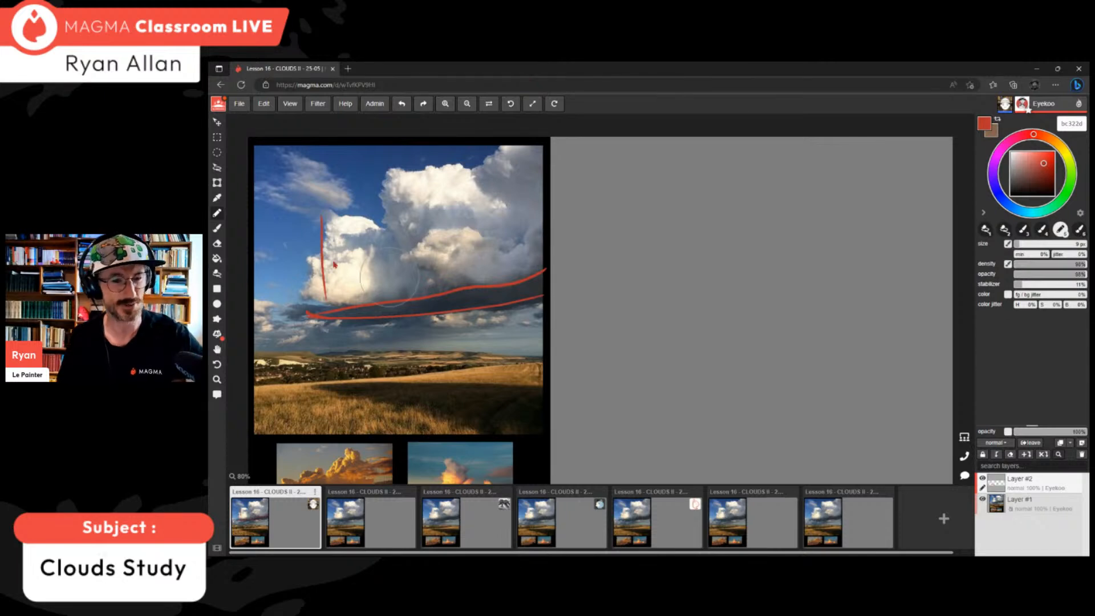
{"action": "key", "text": "e"}
{"action": "mouse_move", "coordinate": [323, 225]}
{"action": "left_mouse_down"}
{"action": "mouse_move", "coordinate": [323, 314]}
{"action": "mouse_move", "coordinate": [538, 291]}
{"action": "left_mouse_up"}
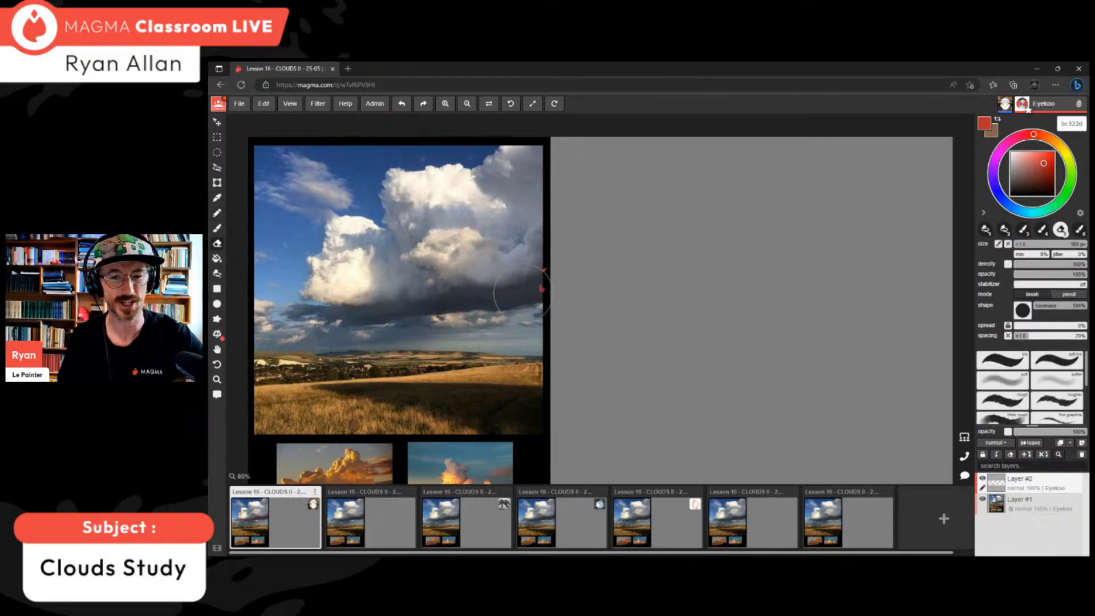
{"action": "key", "text": "b"}
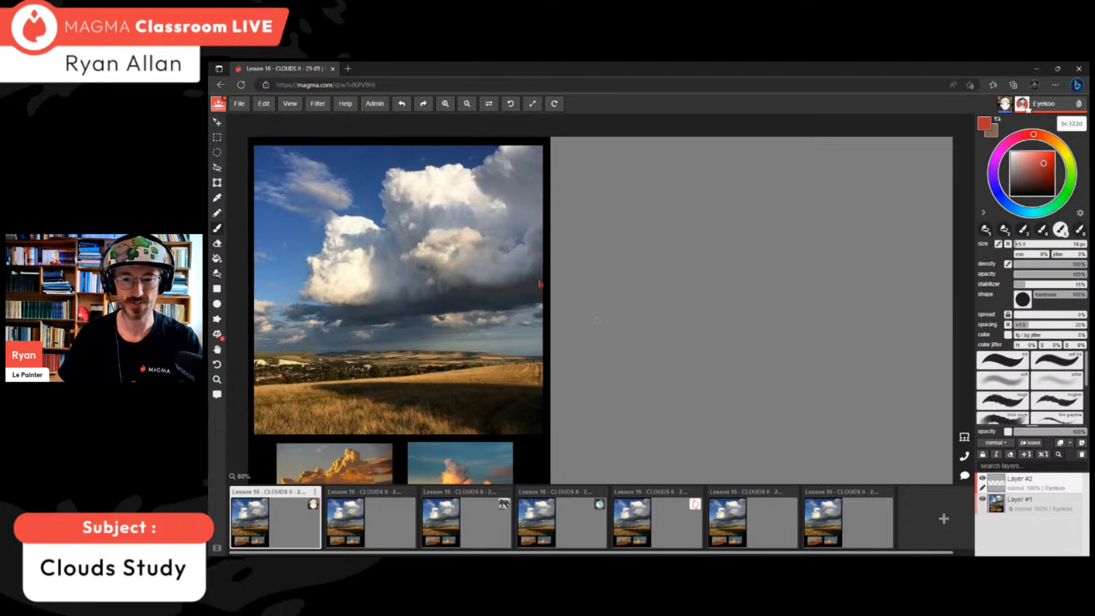
- Duplicate the last image in the lesson sequence to add another student canvas
{"action": "left_click", "coordinate": [887, 494]}
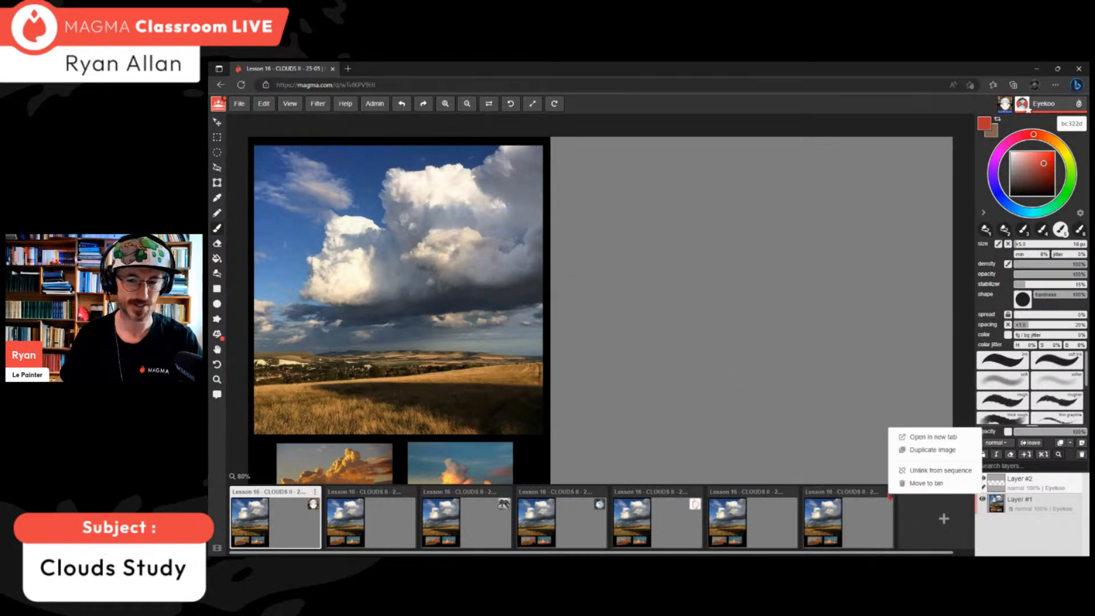
{"action": "left_click", "coordinate": [945, 451]}
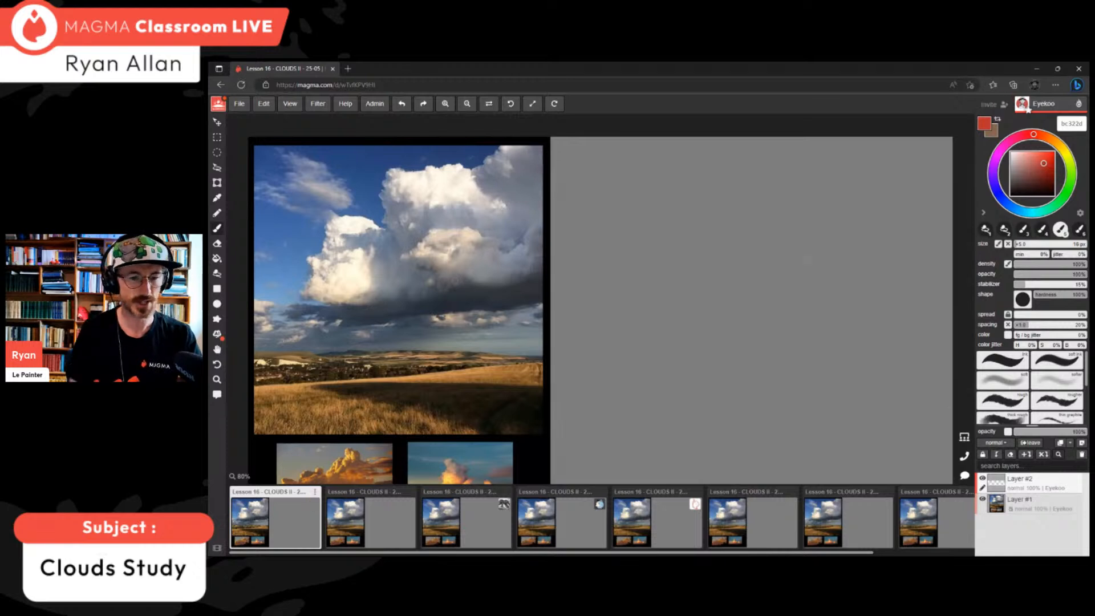
- Outline the dark flat base of the cloud in the main photo with red Pencil lines above and below it
{"action": "key", "text": "n"}
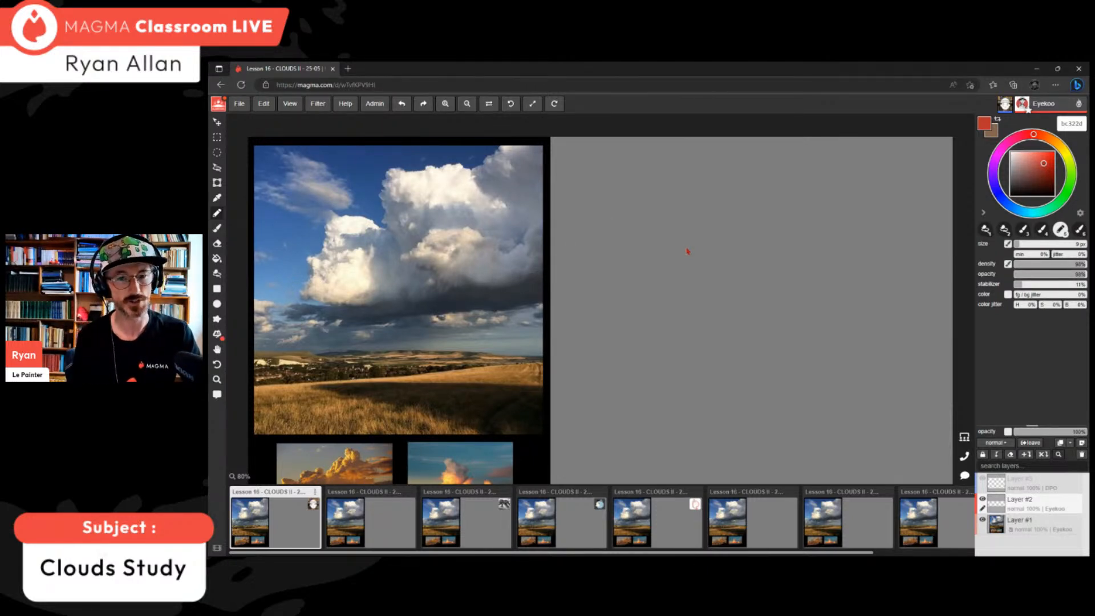
{"action": "left_click_drag", "start_coordinate": [544, 274], "coordinate": [444, 290]}
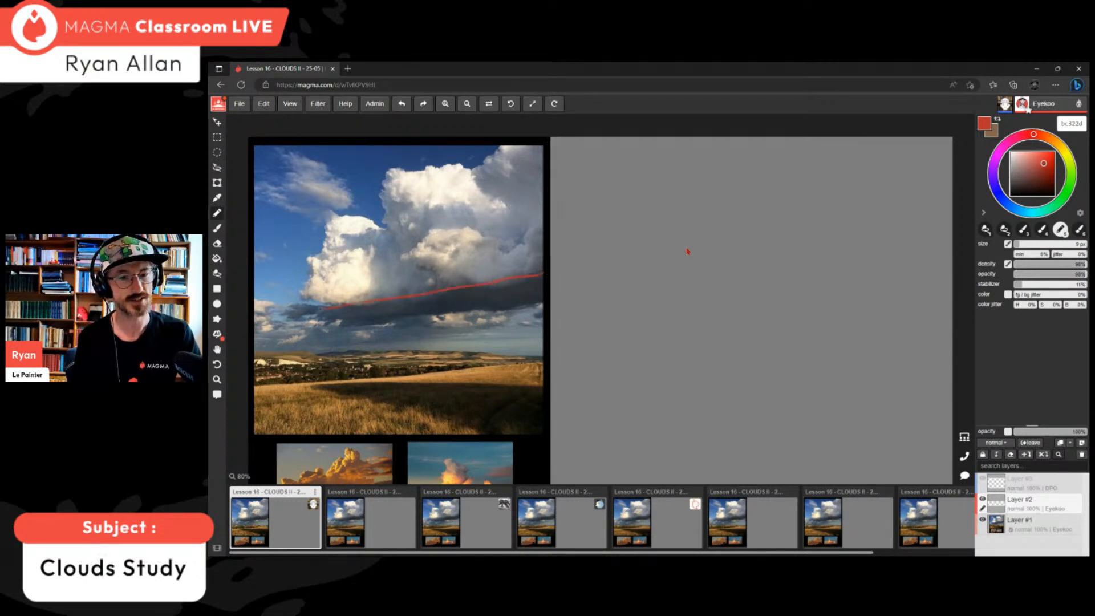
{"action": "left_click_drag", "start_coordinate": [348, 322], "coordinate": [516, 306]}
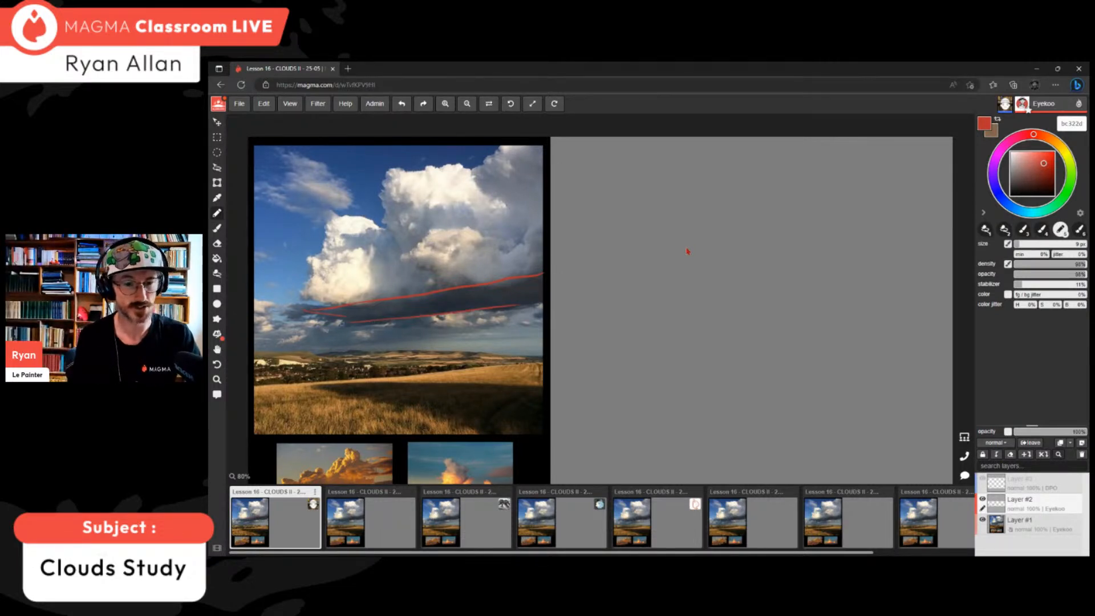
{"action": "left_click_drag", "start_coordinate": [328, 314], "coordinate": [387, 318]}
{"action": "left_click_drag", "start_coordinate": [547, 299], "coordinate": [496, 308]}
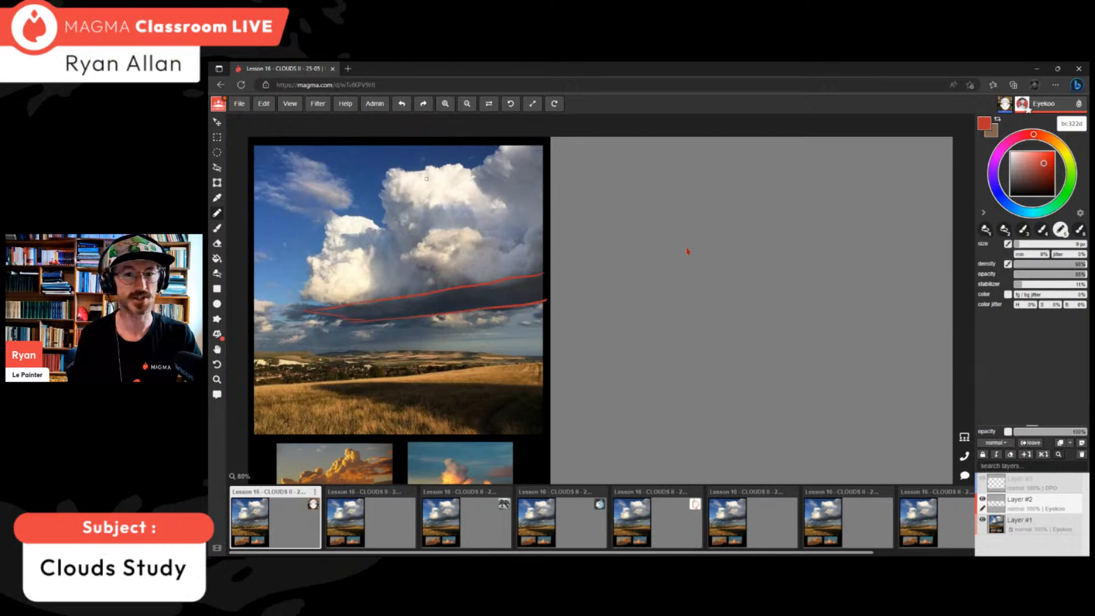
- Outline the tall, middle and small cloud masses above the dark base with red Pencil lines
{"action": "mouse_move", "coordinate": [502, 147]}
{"action": "left_mouse_down"}
{"action": "mouse_move", "coordinate": [469, 168]}
{"action": "mouse_move", "coordinate": [481, 190]}
{"action": "mouse_move", "coordinate": [521, 213]}
{"action": "mouse_move", "coordinate": [523, 231]}
{"action": "left_mouse_up"}
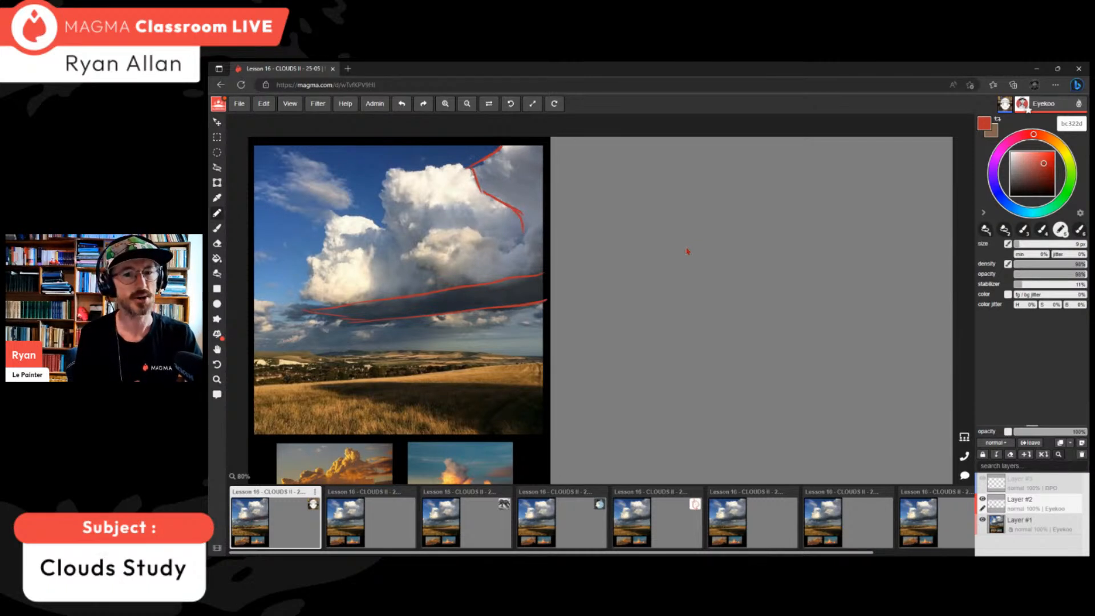
{"action": "mouse_move", "coordinate": [468, 167]}
{"action": "left_mouse_down"}
{"action": "mouse_move", "coordinate": [391, 171]}
{"action": "mouse_move", "coordinate": [378, 191]}
{"action": "mouse_move", "coordinate": [401, 254]}
{"action": "left_mouse_up"}
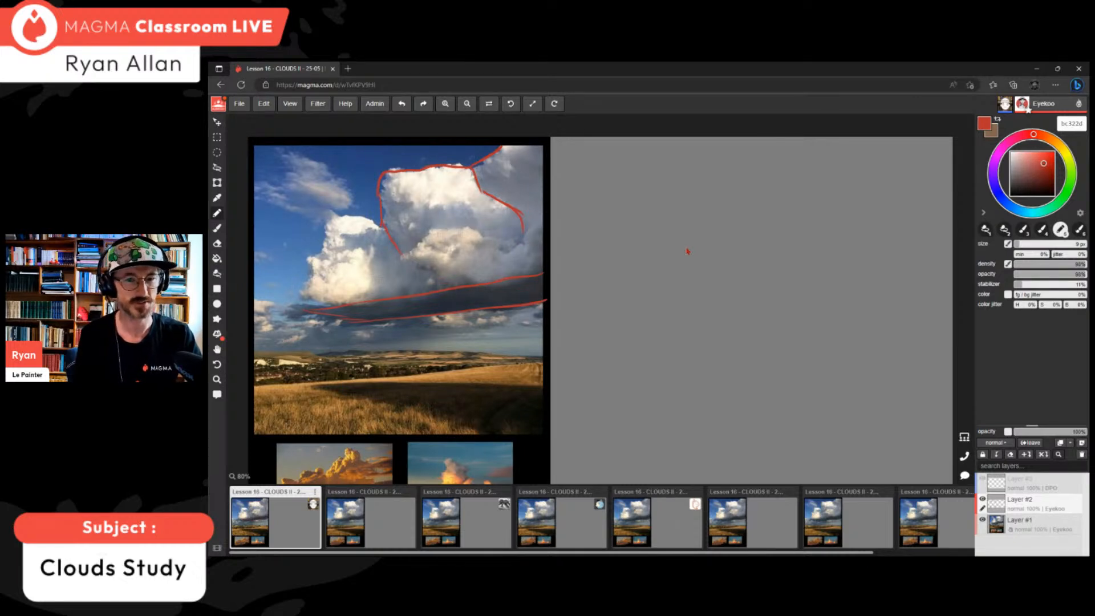
{"action": "mouse_move", "coordinate": [393, 172]}
{"action": "left_mouse_down"}
{"action": "mouse_move", "coordinate": [397, 226]}
{"action": "mouse_move", "coordinate": [381, 256]}
{"action": "mouse_move", "coordinate": [330, 218]}
{"action": "mouse_move", "coordinate": [315, 288]}
{"action": "left_mouse_up"}
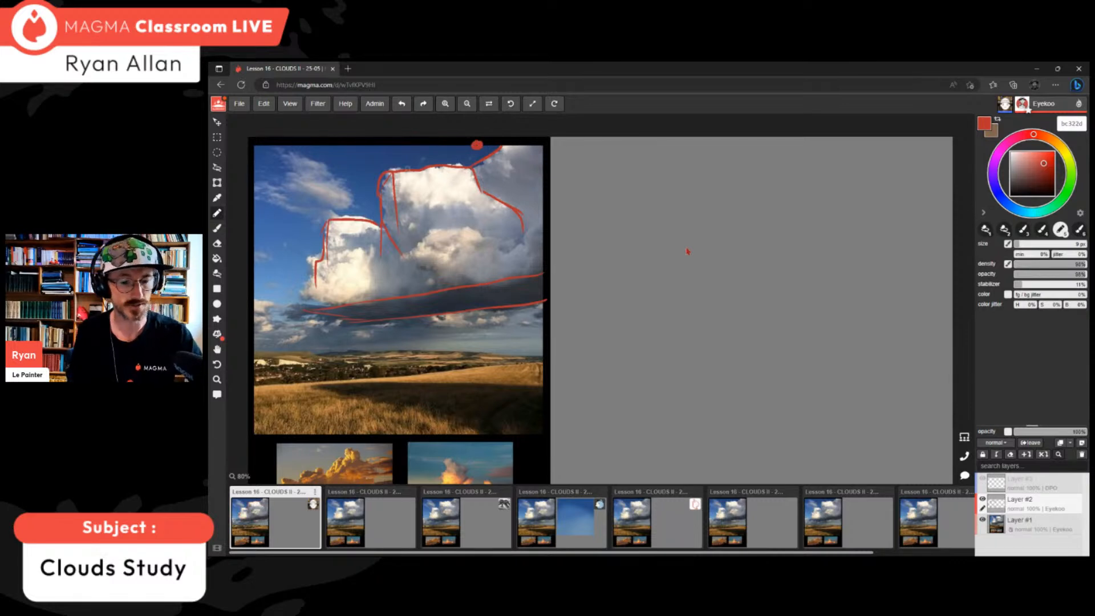
- Erase the outlines around the smaller cloud mass, then mark its stepped shape and the bright central puff with red brush strokes
{"action": "key", "text": "e"}
{"action": "mouse_move", "coordinate": [372, 185]}
{"action": "left_mouse_down"}
{"action": "mouse_move", "coordinate": [364, 219]}
{"action": "mouse_move", "coordinate": [388, 262]}
{"action": "left_mouse_up"}
{"action": "key", "text": "b"}
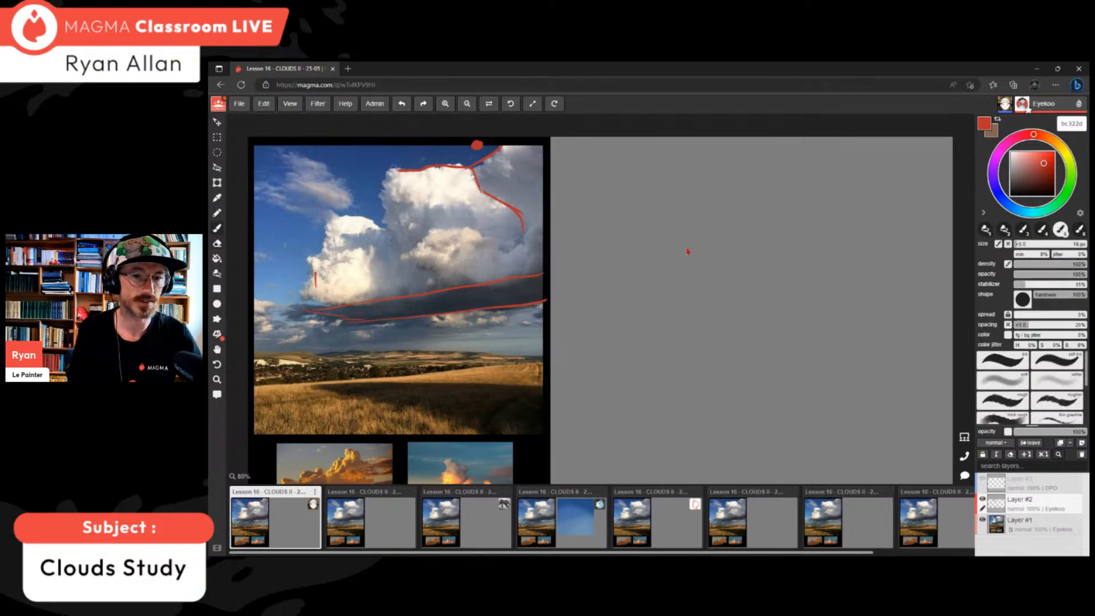
{"action": "mouse_move", "coordinate": [392, 164]}
{"action": "left_mouse_down"}
{"action": "mouse_move", "coordinate": [340, 228]}
{"action": "mouse_move", "coordinate": [379, 228]}
{"action": "mouse_move", "coordinate": [383, 273]}
{"action": "mouse_move", "coordinate": [343, 301]}
{"action": "left_mouse_up"}
{"action": "left_click_drag", "start_coordinate": [421, 236], "coordinate": [471, 230]}
{"action": "left_click_drag", "start_coordinate": [421, 259], "coordinate": [472, 254]}
{"action": "mouse_move", "coordinate": [478, 232]}
{"action": "left_mouse_down"}
{"action": "mouse_move", "coordinate": [478, 250]}
{"action": "mouse_move", "coordinate": [453, 264]}
{"action": "left_mouse_up"}
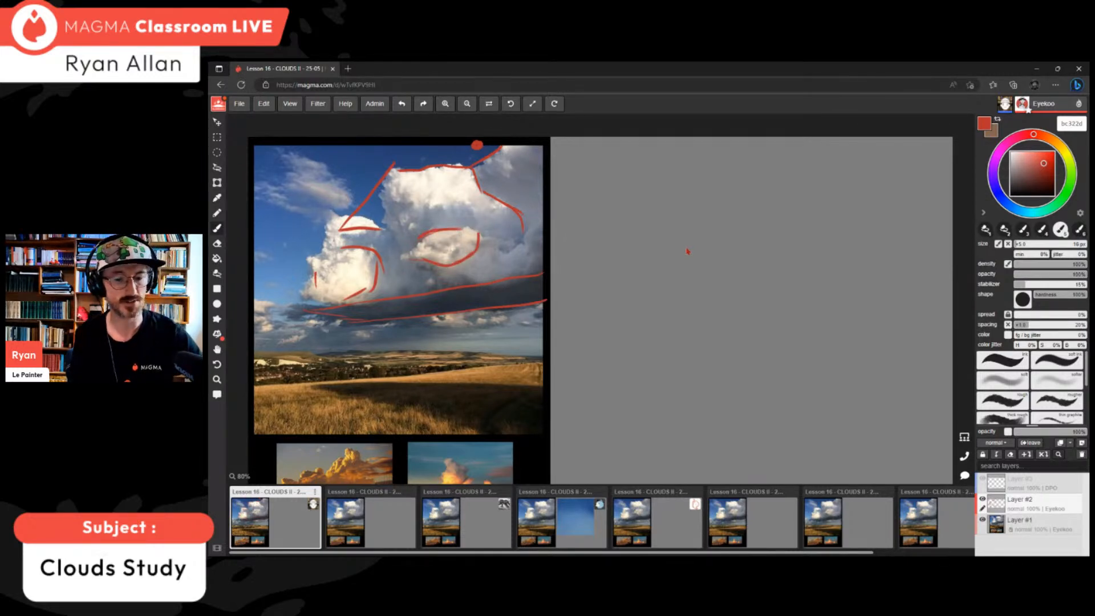
- Erase the red outlines from the clouds and the dark cloud base, then return to the brush
{"action": "key", "text": "e"}
{"action": "mouse_move", "coordinate": [503, 149]}
{"action": "left_mouse_down"}
{"action": "mouse_move", "coordinate": [426, 167]}
{"action": "mouse_move", "coordinate": [369, 239]}
{"action": "mouse_move", "coordinate": [451, 251]}
{"action": "mouse_move", "coordinate": [370, 296]}
{"action": "mouse_move", "coordinate": [485, 285]}
{"action": "mouse_move", "coordinate": [490, 199]}
{"action": "mouse_move", "coordinate": [521, 279]}
{"action": "mouse_move", "coordinate": [539, 288]}
{"action": "mouse_move", "coordinate": [336, 325]}
{"action": "mouse_move", "coordinate": [424, 304]}
{"action": "left_mouse_up"}
{"action": "key", "text": "b"}
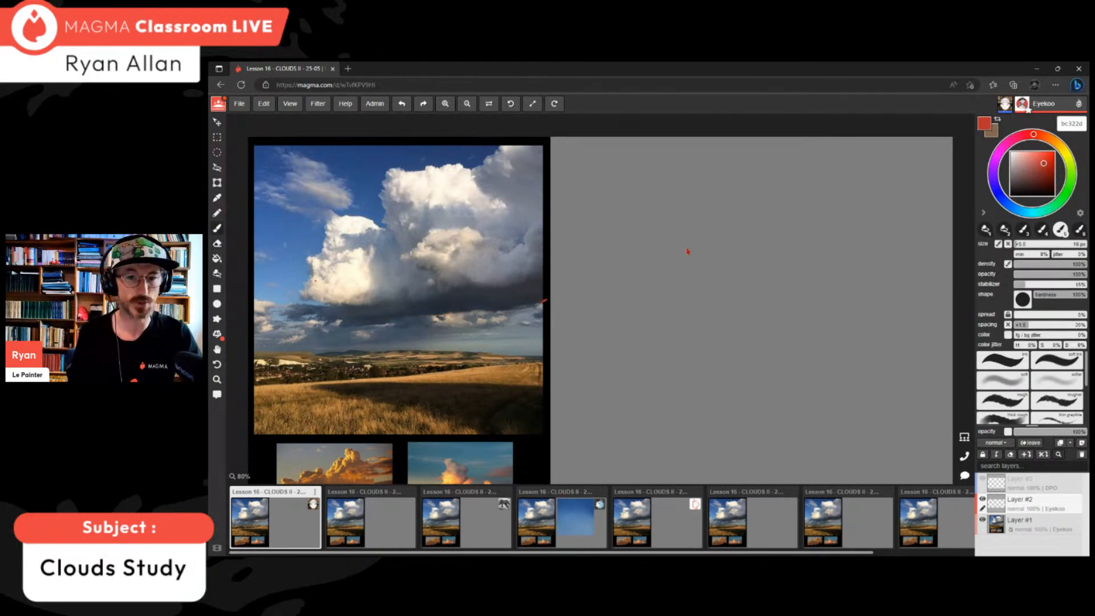
- Circle the cloud's dark underside in an orange-brown sampled from the field, and sample the dark tones inside the circle
{"action": "left_click", "coordinate": [471, 377], "text": "alt"}
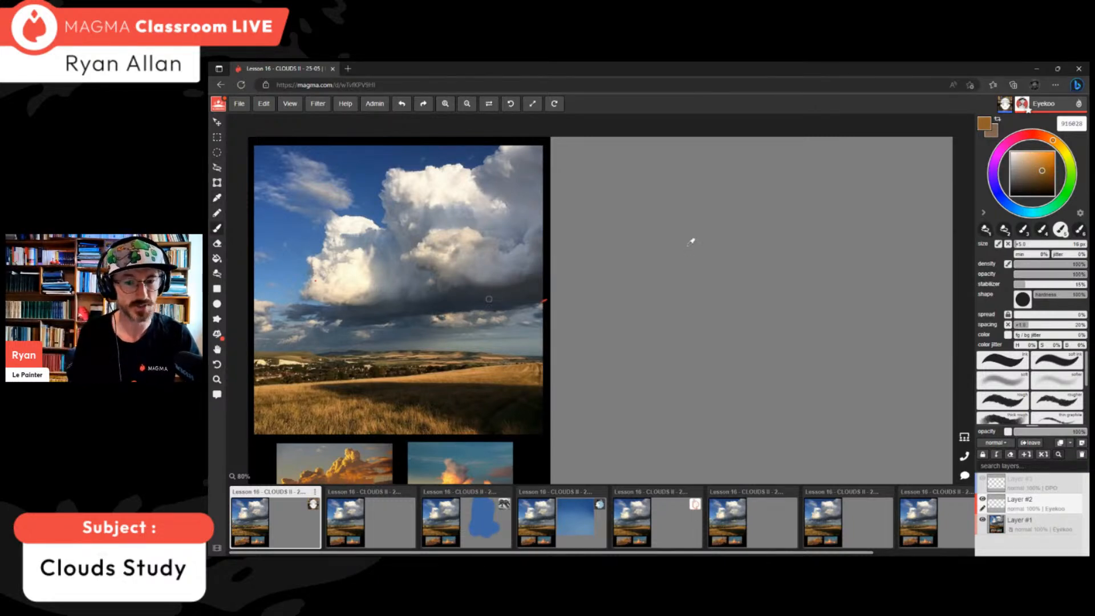
{"action": "mouse_move", "coordinate": [511, 281]}
{"action": "left_mouse_down"}
{"action": "mouse_move", "coordinate": [462, 297]}
{"action": "mouse_move", "coordinate": [538, 284]}
{"action": "mouse_move", "coordinate": [505, 279]}
{"action": "left_mouse_up"}
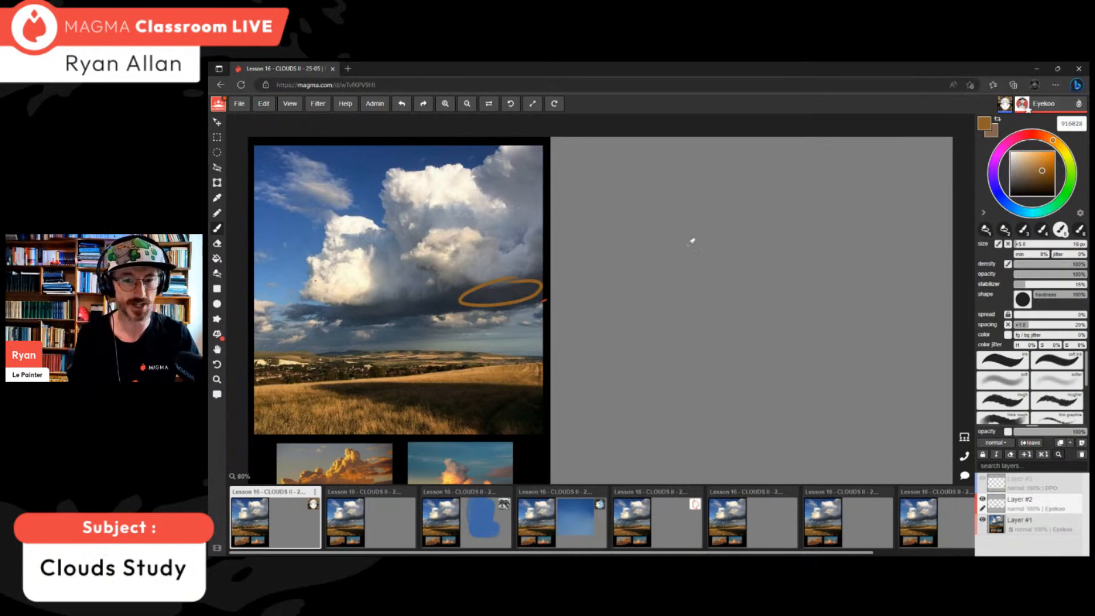
{"action": "left_click", "coordinate": [490, 294], "text": "alt"}
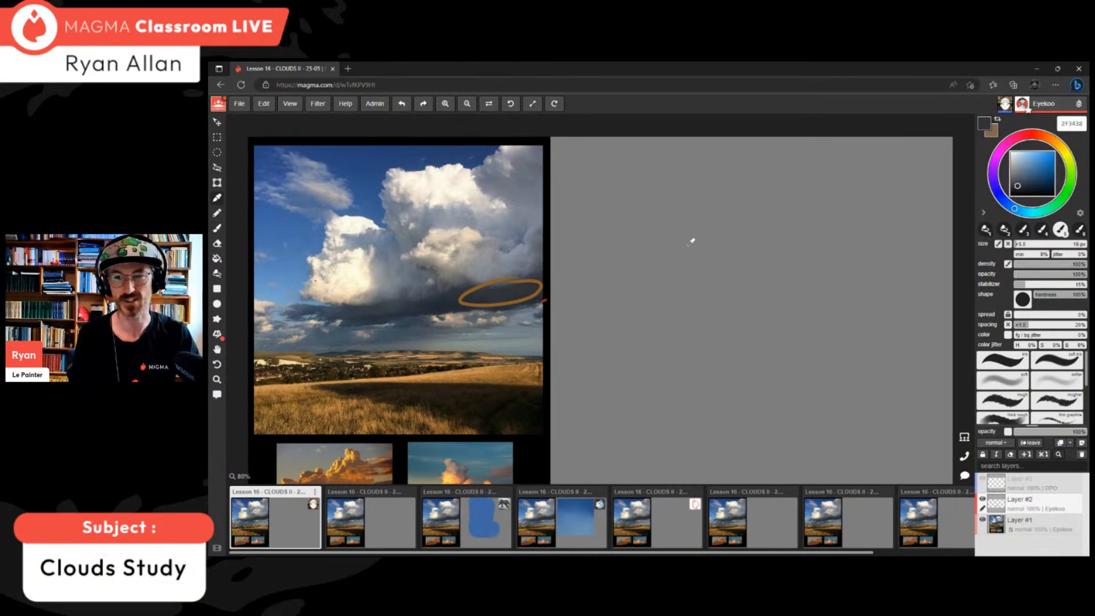
{"action": "left_click", "coordinate": [490, 294], "text": "alt"}
{"action": "left_click", "coordinate": [490, 294], "text": "alt"}
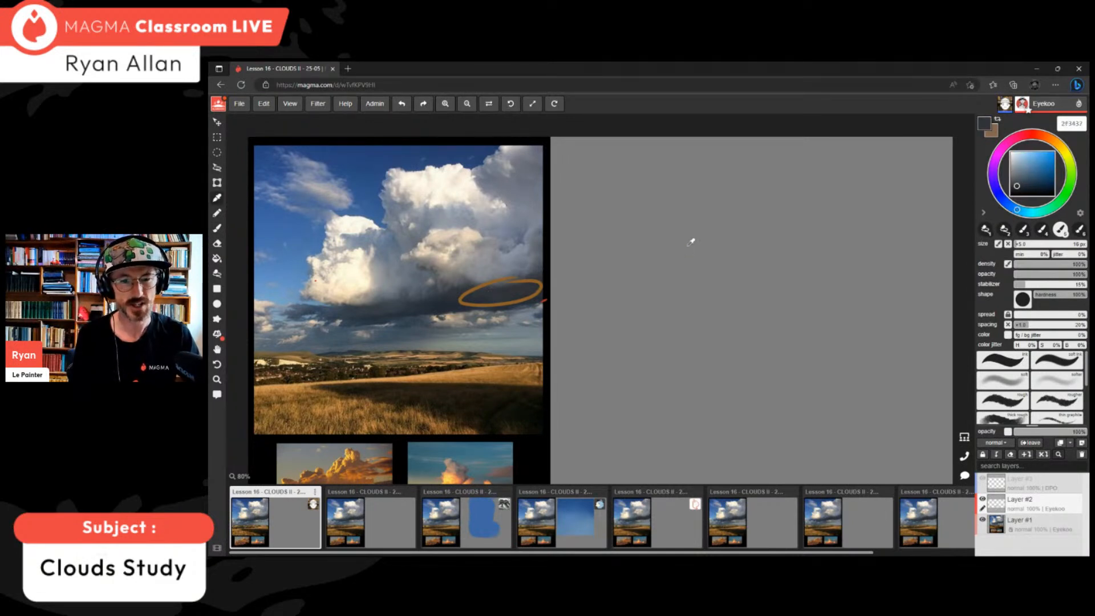
{"action": "left_click", "coordinate": [490, 294], "text": "alt"}
{"action": "left_click", "coordinate": [490, 293], "text": "alt"}
{"action": "left_click", "coordinate": [503, 290], "text": "alt"}
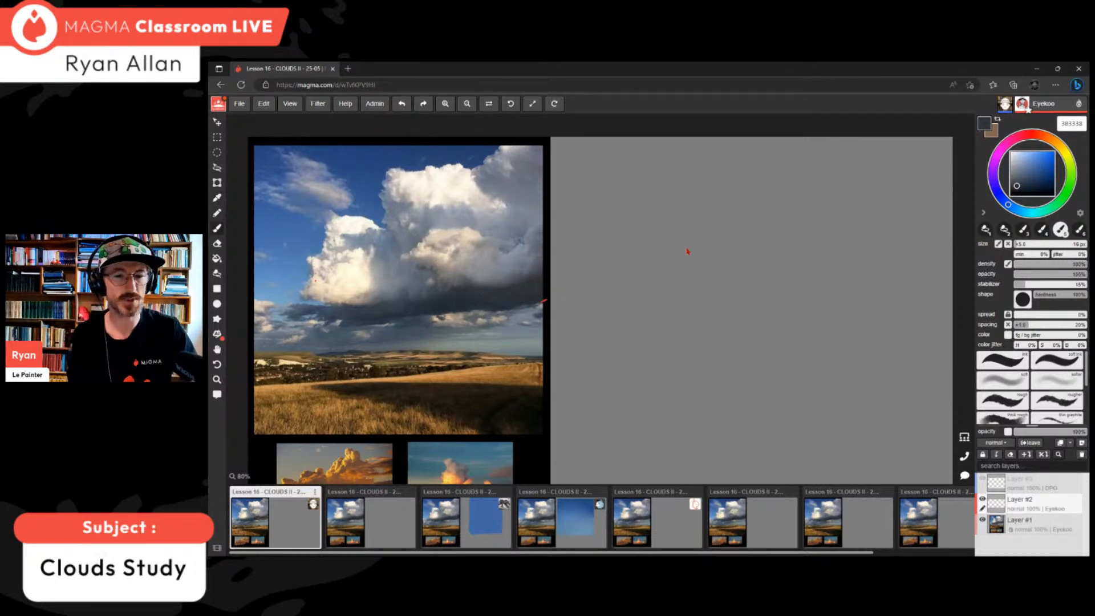
- Sketch a dark arrow running from the cloud down to the field and bouncing back up, and undo it
{"action": "mouse_move", "coordinate": [536, 191]}
{"action": "left_mouse_down"}
{"action": "mouse_move", "coordinate": [449, 372]}
{"action": "mouse_move", "coordinate": [443, 344]}
{"action": "left_mouse_up"}
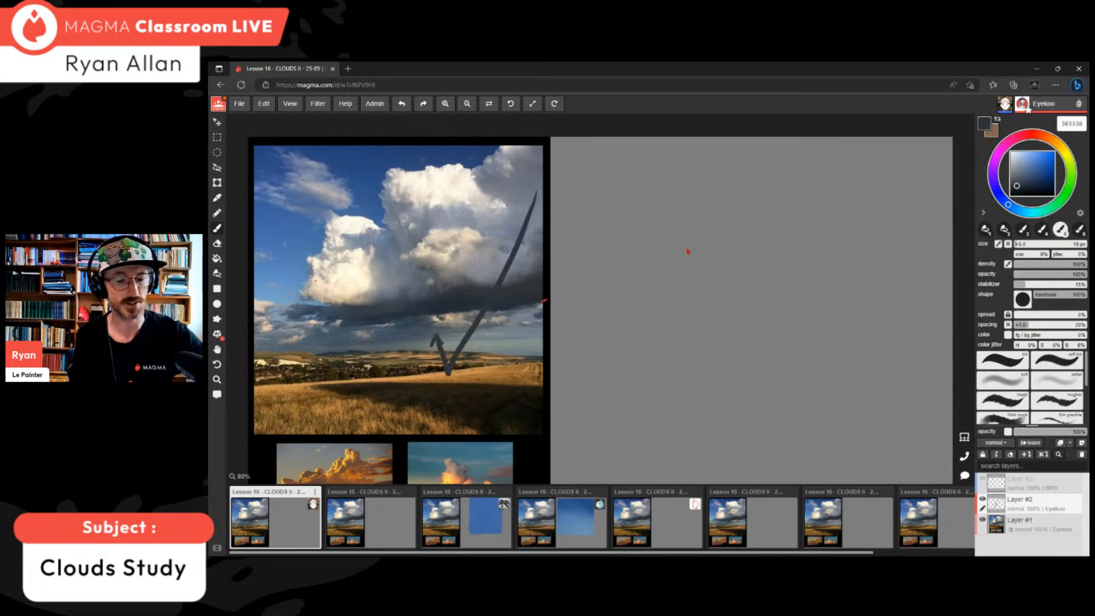
{"action": "key", "text": "ctrl+z"}
{"action": "key", "text": "ctrl+z"}
{"action": "key", "text": "ctrl+z"}
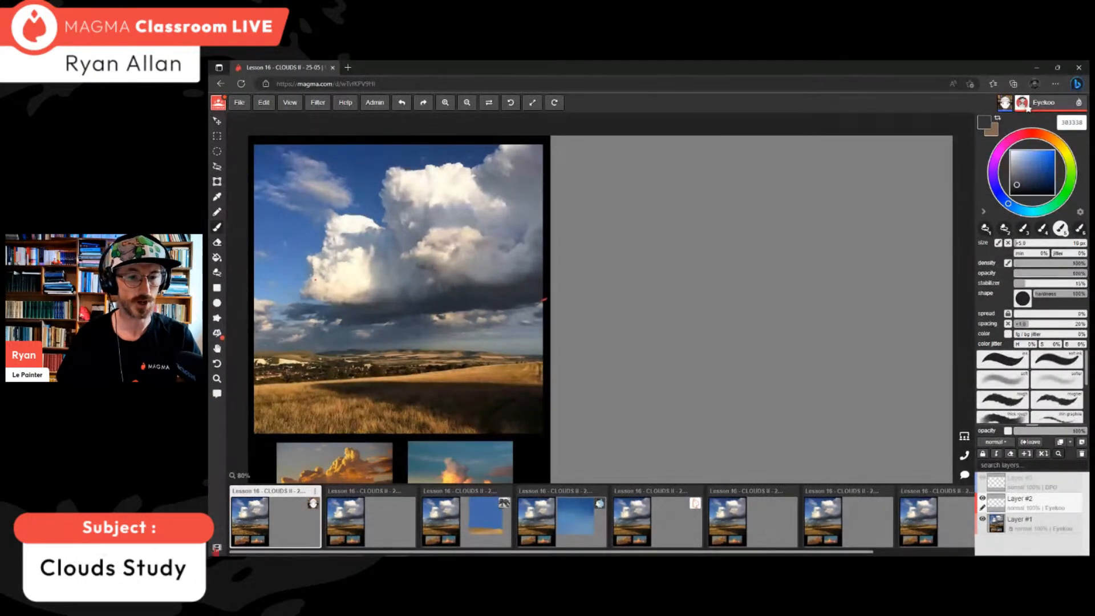
- Hide the image sequence strip, and preview the canvas in grayscale before returning to full colour
{"action": "left_click", "coordinate": [217, 546]}
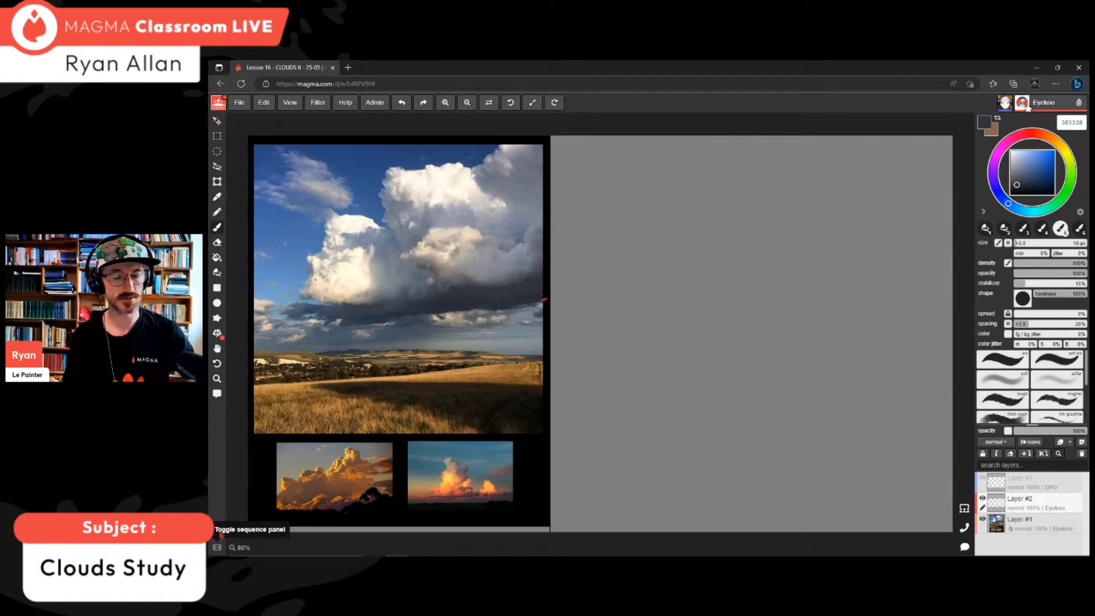
{"action": "key", "text": "k"}
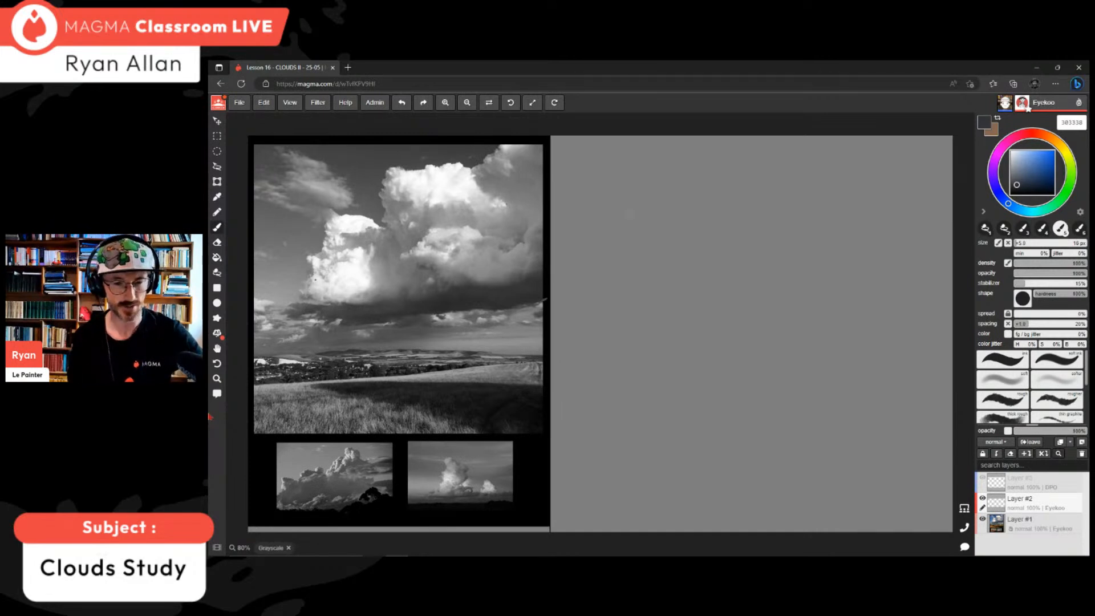
{"action": "key", "text": "k"}
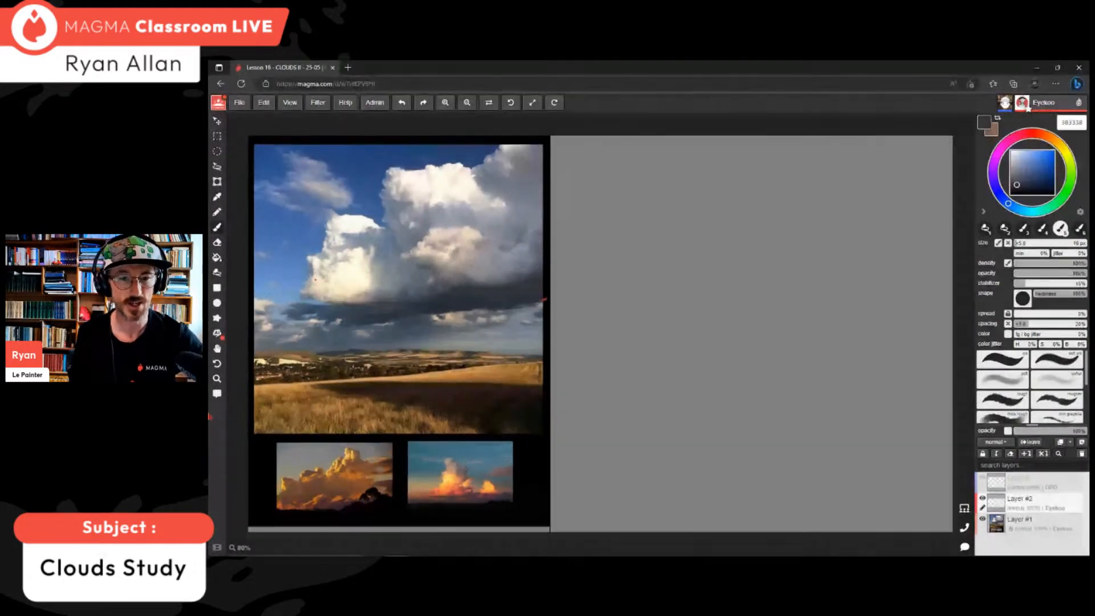
- Sample a range of shadow and grey-blue tones from the reference photo to compare the cloud's colours
{"action": "left_click", "coordinate": [211, 411], "text": "alt"}
{"action": "left_click", "coordinate": [211, 412], "text": "alt"}
{"action": "left_click", "coordinate": [211, 412], "text": "alt"}
{"action": "left_click", "coordinate": [211, 412], "text": "alt"}
{"action": "left_click", "coordinate": [211, 412], "text": "alt"}
{"action": "left_click", "coordinate": [211, 412], "text": "alt"}
{"action": "left_click", "coordinate": [211, 411], "text": "alt"}
{"action": "left_click", "coordinate": [211, 411], "text": "alt"}
{"action": "left_click", "coordinate": [211, 412], "text": "alt"}
{"action": "left_click", "coordinate": [211, 411], "text": "alt"}
{"action": "left_click", "coordinate": [211, 411], "text": "alt"}
{"action": "left_click", "coordinate": [211, 412], "text": "alt"}
{"action": "left_click", "coordinate": [211, 412], "text": "alt"}
{"action": "left_click", "coordinate": [211, 411], "text": "alt"}
{"action": "left_click", "coordinate": [210, 411], "text": "alt"}
{"action": "left_click", "coordinate": [211, 411], "text": "alt"}
{"action": "left_click", "coordinate": [211, 412], "text": "alt"}
{"action": "left_click", "coordinate": [211, 412], "text": "alt"}
{"action": "left_click", "coordinate": [211, 411], "text": "alt"}
{"action": "left_click", "coordinate": [211, 412], "text": "alt"}
{"action": "left_click", "coordinate": [211, 412], "text": "alt"}
{"action": "left_click", "coordinate": [211, 412], "text": "alt"}
{"action": "left_click", "coordinate": [211, 412], "text": "alt"}
{"action": "left_click", "coordinate": [211, 411], "text": "alt"}
{"action": "left_click", "coordinate": [211, 412], "text": "alt"}
{"action": "left_click", "coordinate": [211, 411], "text": "alt"}
{"action": "left_click", "coordinate": [211, 412], "text": "alt"}
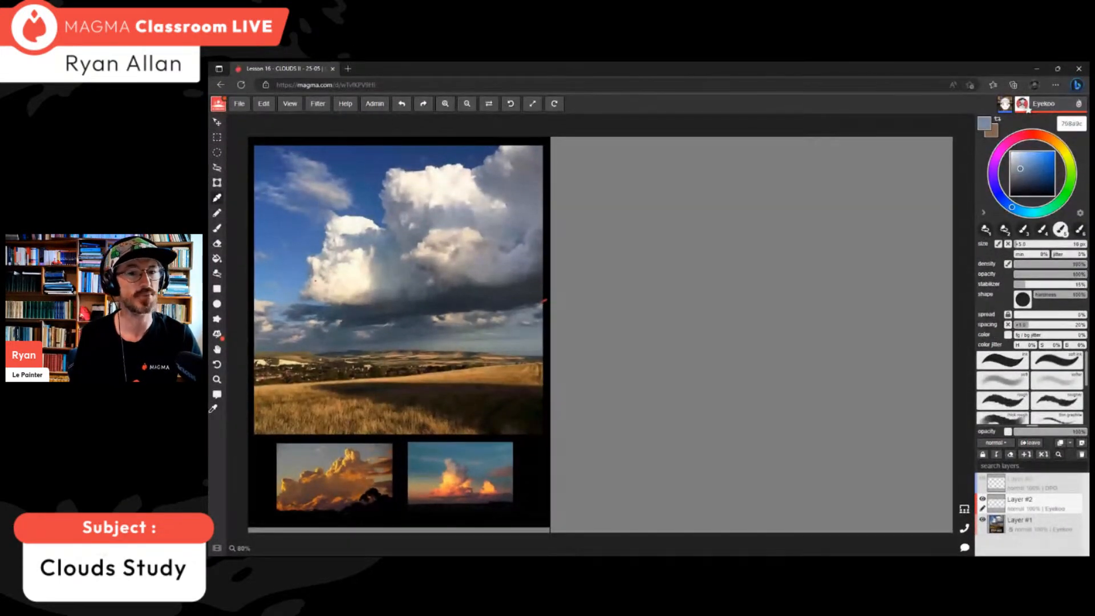
{"action": "left_click", "coordinate": [211, 412], "text": "alt"}
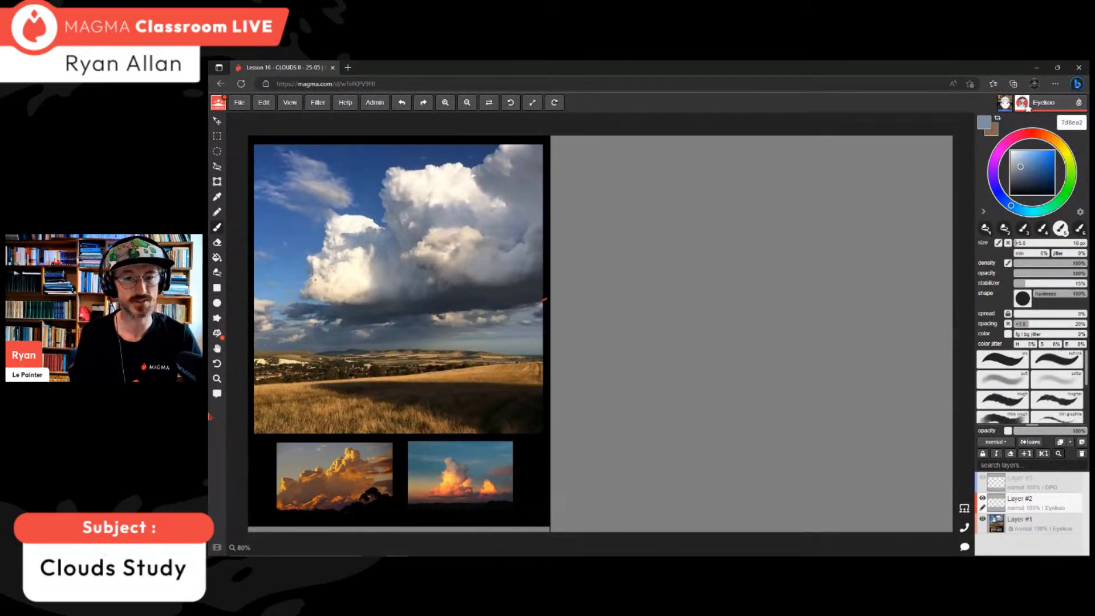
{"action": "left_click", "coordinate": [210, 417], "text": "alt"}
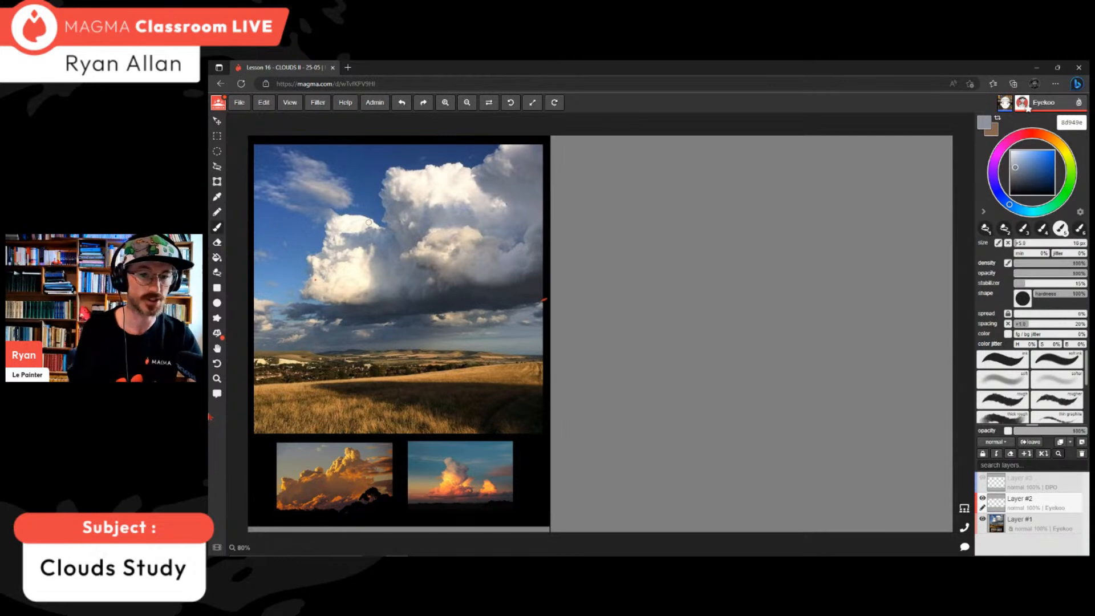
- Switch to the Pencil with colour 7f8da1, try a stroke across the photo's edge onto the grey canvas, and undo it
{"action": "key", "text": "p"}
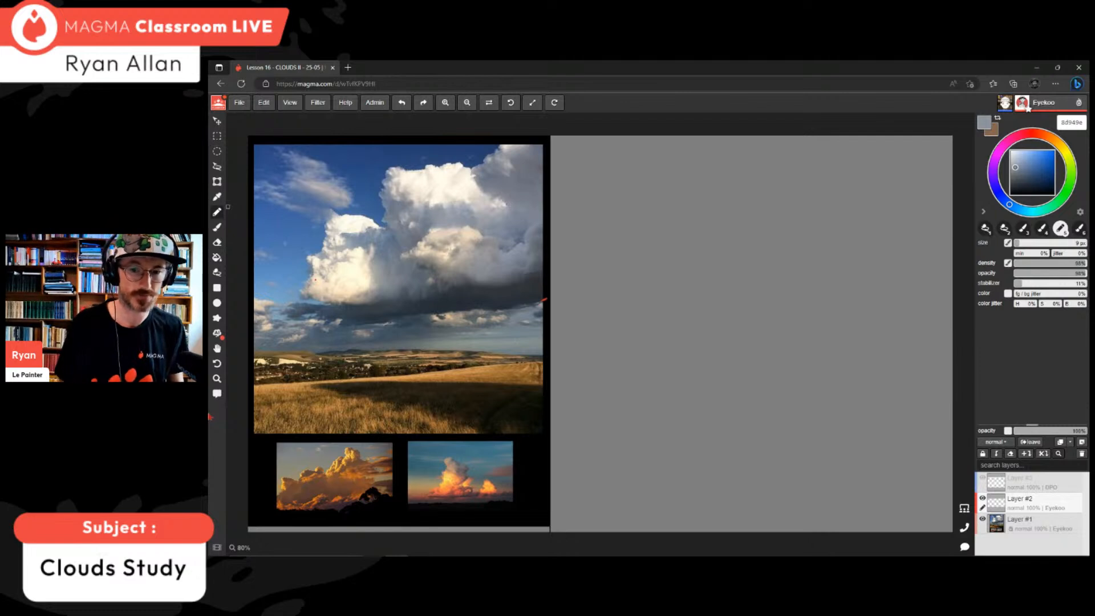
{"action": "left_click_drag", "start_coordinate": [1015, 167], "coordinate": [1020, 166]}
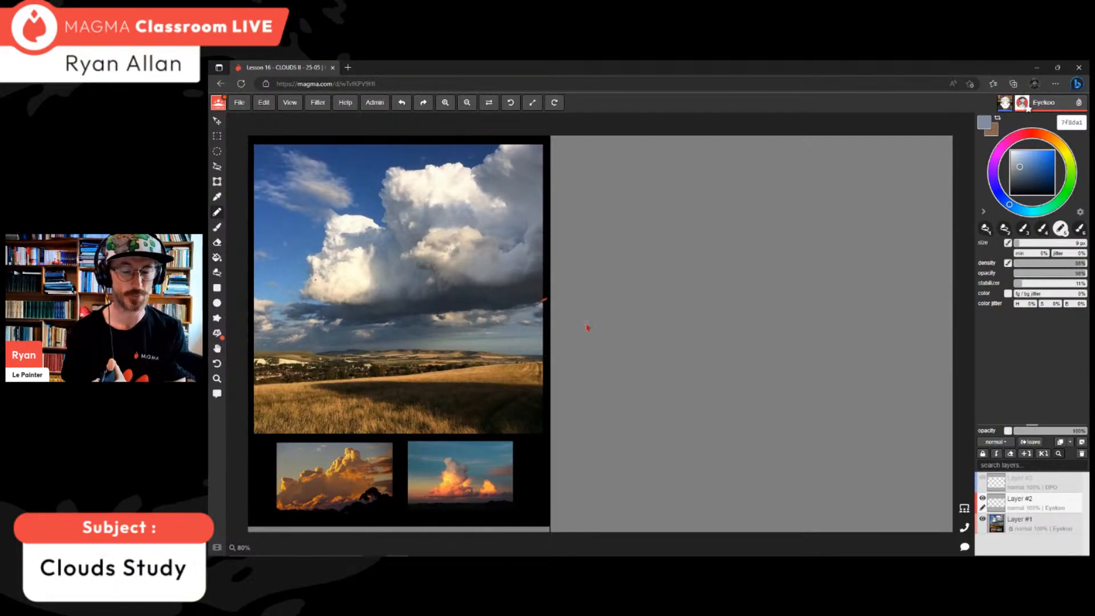
{"action": "left_click_drag", "start_coordinate": [510, 211], "coordinate": [598, 186]}
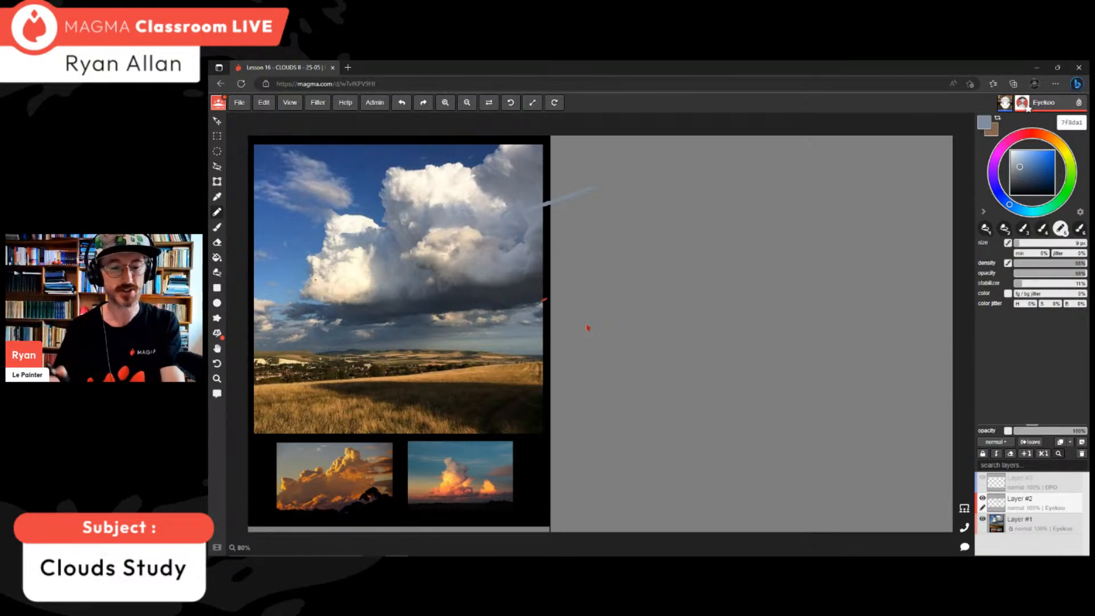
{"action": "key", "text": "ctrl+z"}
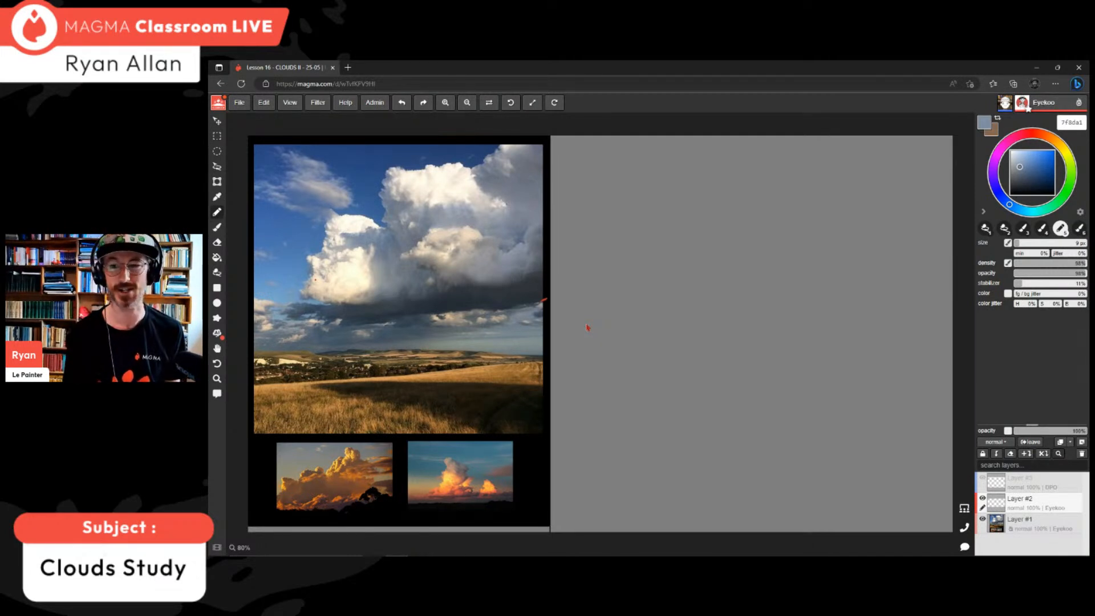
- Block in the sky on the grey canvas as one large 5e7eac blue rectangle using a 111 px Pencil
{"action": "left_click", "coordinate": [1029, 170]}
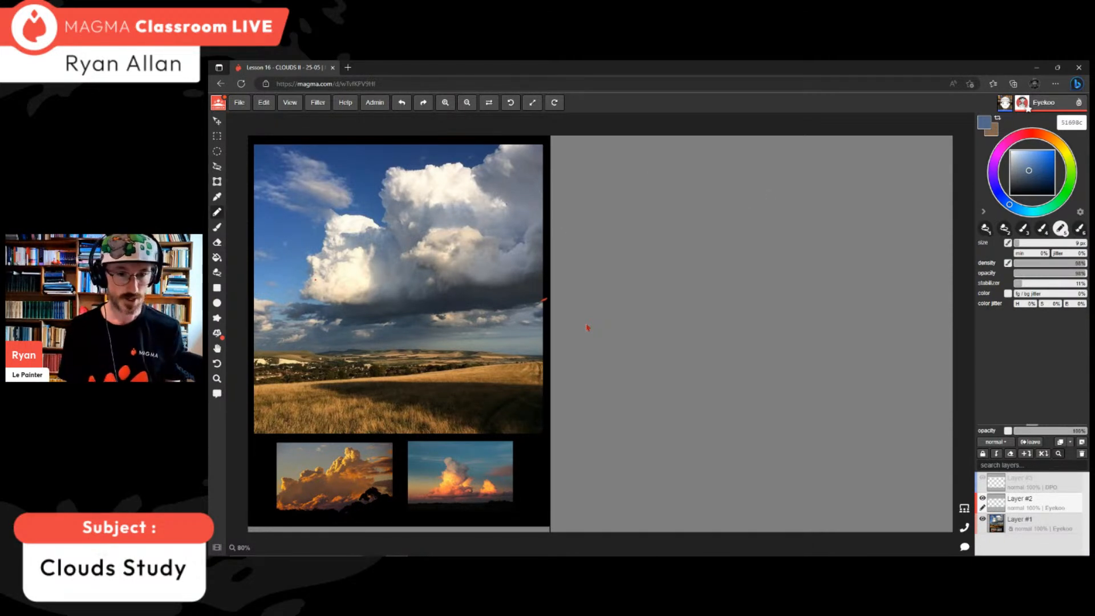
{"action": "left_click_drag", "start_coordinate": [1069, 243], "coordinate": [1079, 243]}
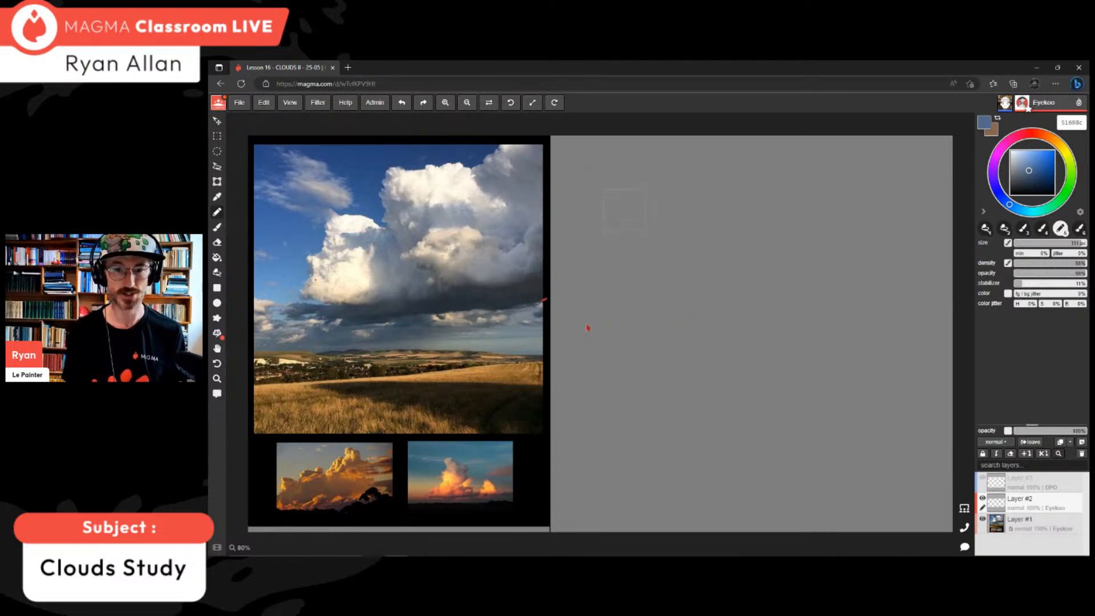
{"action": "left_click_drag", "start_coordinate": [1029, 171], "coordinate": [1030, 165]}
{"action": "left_click_drag", "start_coordinate": [610, 183], "coordinate": [620, 384]}
{"action": "mouse_move", "coordinate": [616, 188]}
{"action": "left_mouse_down"}
{"action": "mouse_move", "coordinate": [856, 174]}
{"action": "mouse_move", "coordinate": [858, 348]}
{"action": "mouse_move", "coordinate": [838, 282]}
{"action": "mouse_move", "coordinate": [799, 336]}
{"action": "mouse_move", "coordinate": [745, 327]}
{"action": "mouse_move", "coordinate": [773, 231]}
{"action": "mouse_move", "coordinate": [650, 246]}
{"action": "mouse_move", "coordinate": [621, 228]}
{"action": "mouse_move", "coordinate": [613, 440]}
{"action": "mouse_move", "coordinate": [639, 355]}
{"action": "mouse_move", "coordinate": [626, 461]}
{"action": "mouse_move", "coordinate": [700, 422]}
{"action": "mouse_move", "coordinate": [651, 399]}
{"action": "mouse_move", "coordinate": [694, 298]}
{"action": "left_mouse_up"}
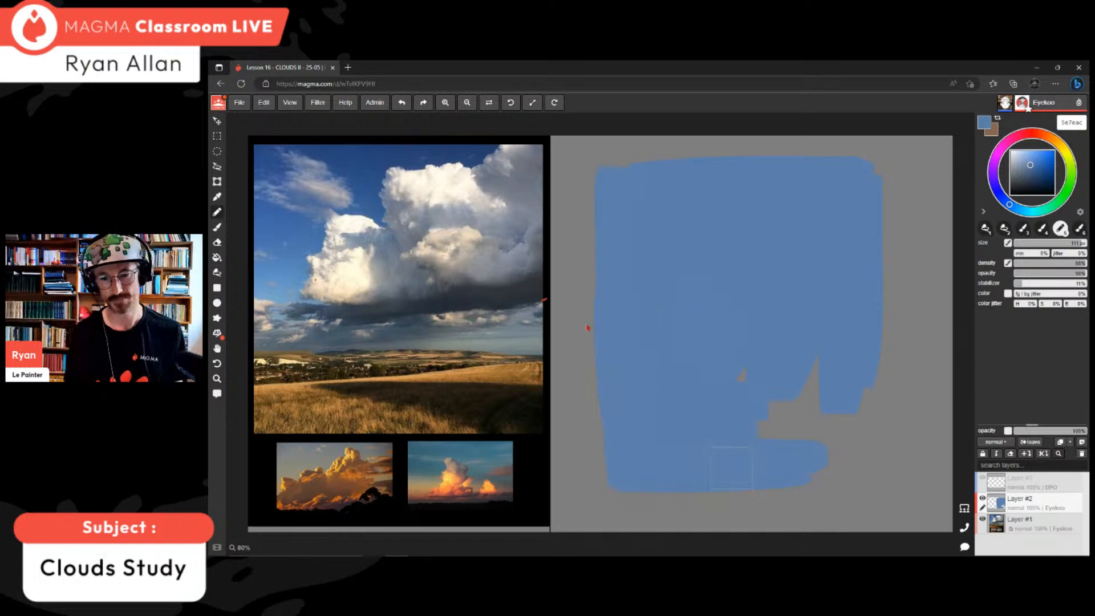
{"action": "mouse_move", "coordinate": [741, 430]}
{"action": "left_mouse_down"}
{"action": "mouse_move", "coordinate": [819, 366]}
{"action": "mouse_move", "coordinate": [823, 419]}
{"action": "left_mouse_up"}
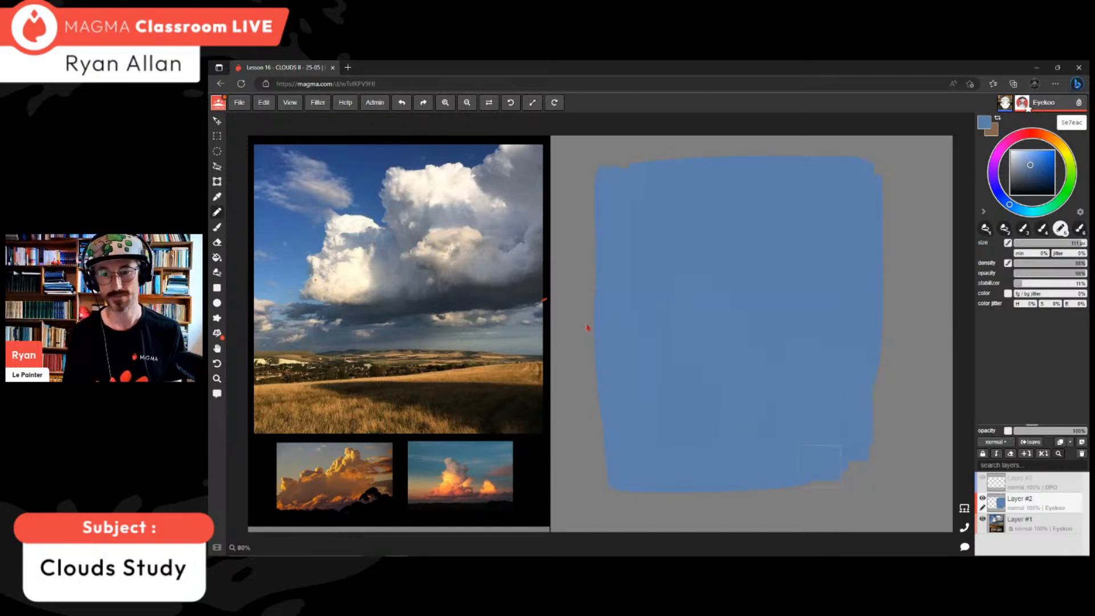
{"action": "left_click_drag", "start_coordinate": [866, 465], "coordinate": [825, 466]}
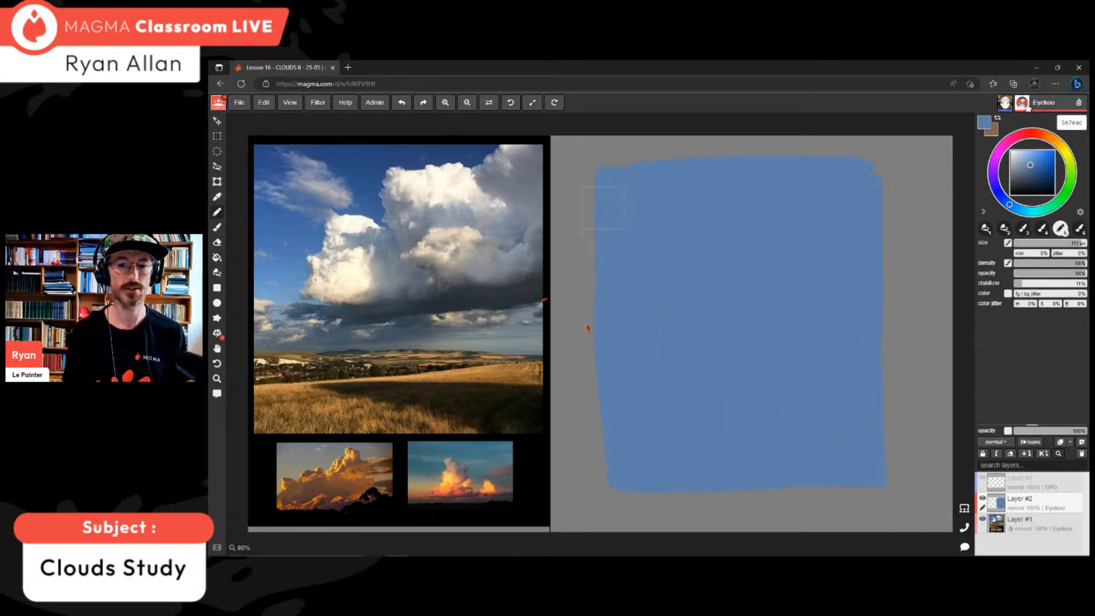
{"action": "mouse_move", "coordinate": [831, 176]}
{"action": "left_mouse_down"}
{"action": "mouse_move", "coordinate": [888, 178]}
{"action": "mouse_move", "coordinate": [892, 459]}
{"action": "left_mouse_up"}
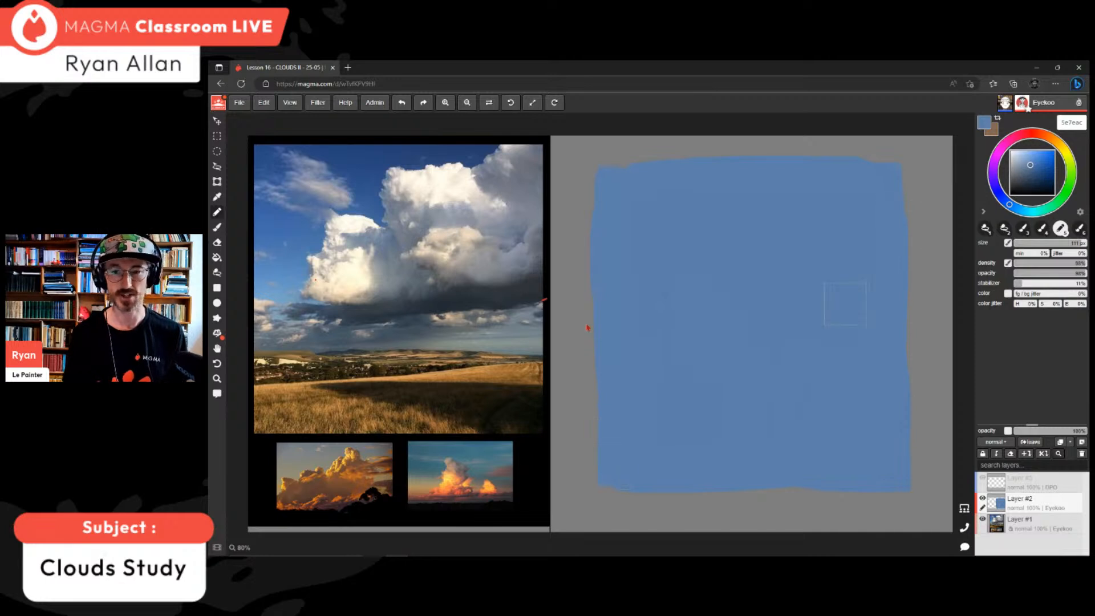
- Choose a muted sandy yellow and paint the ground across the base of the blue block, rising slightly towards its right end
{"action": "left_click", "coordinate": [1057, 141]}
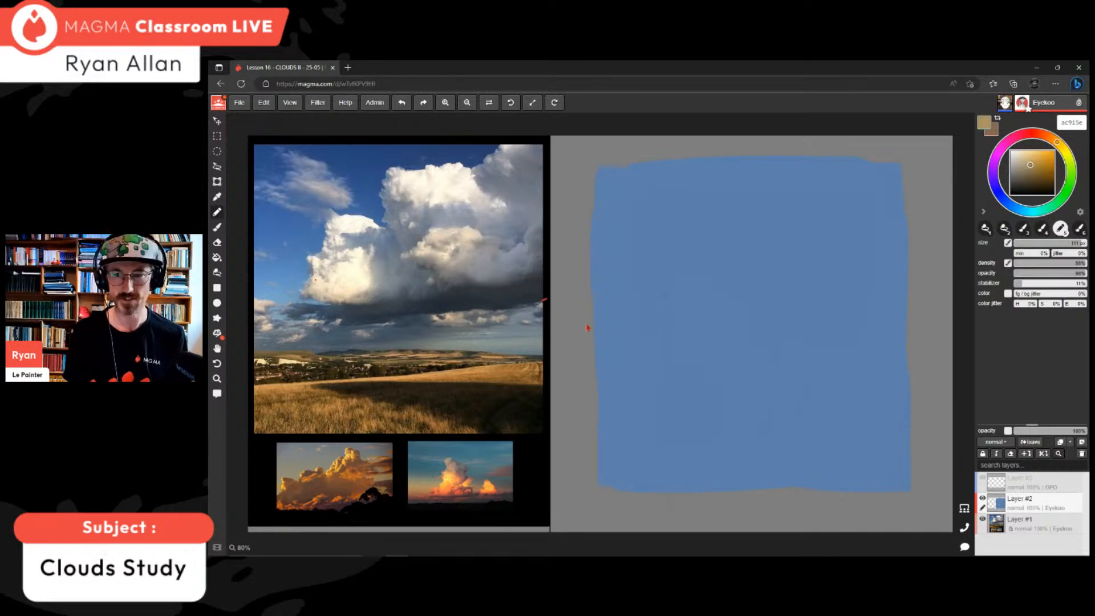
{"action": "left_click_drag", "start_coordinate": [1029, 165], "coordinate": [1026, 165]}
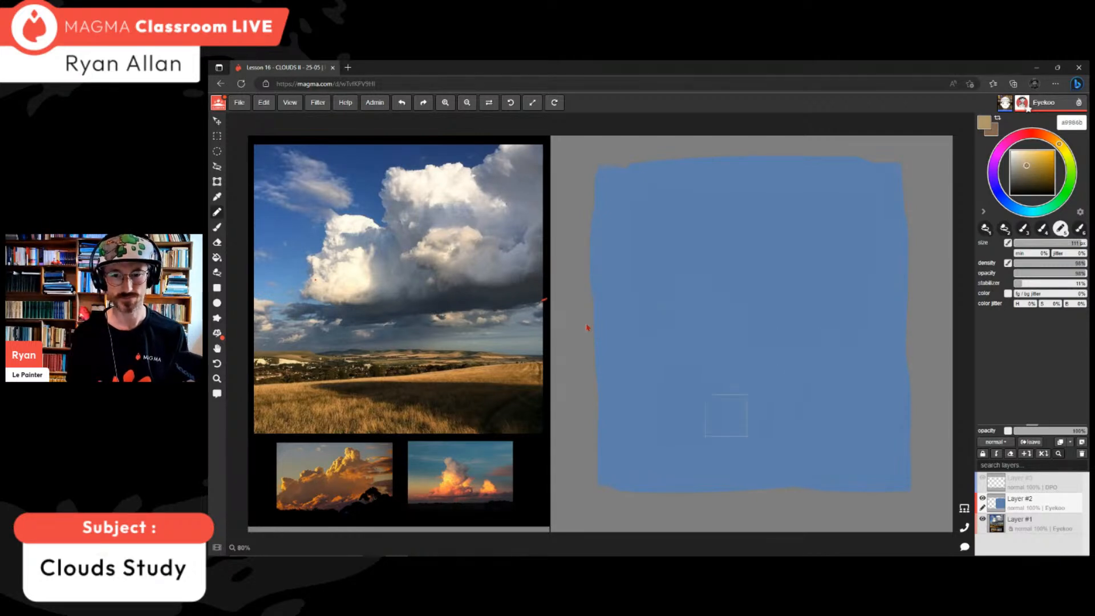
{"action": "left_click_drag", "start_coordinate": [628, 464], "coordinate": [720, 465]}
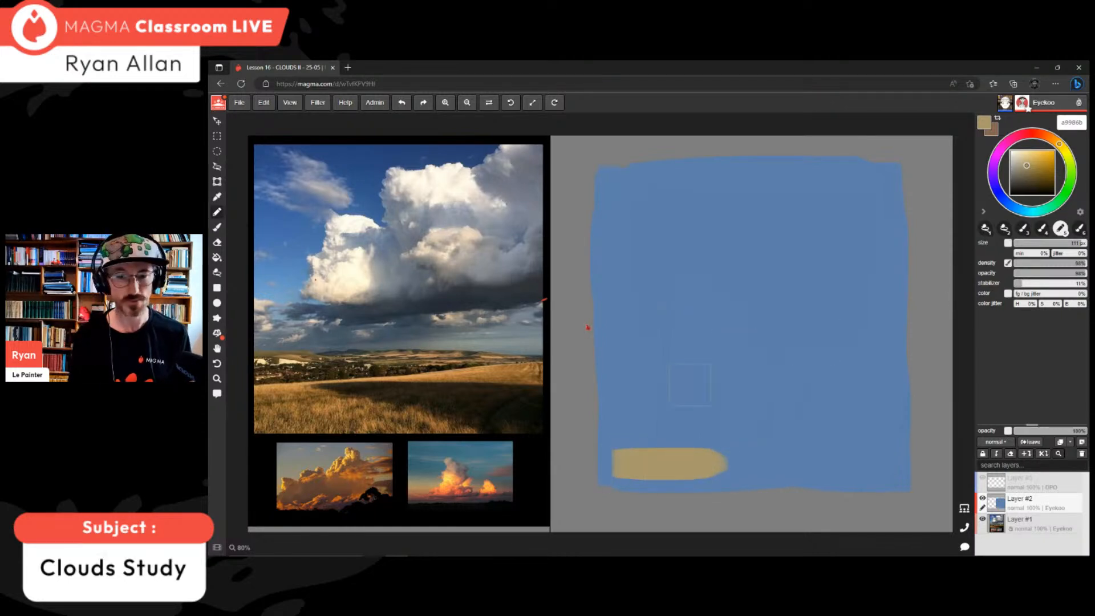
{"action": "left_click_drag", "start_coordinate": [618, 455], "coordinate": [846, 464]}
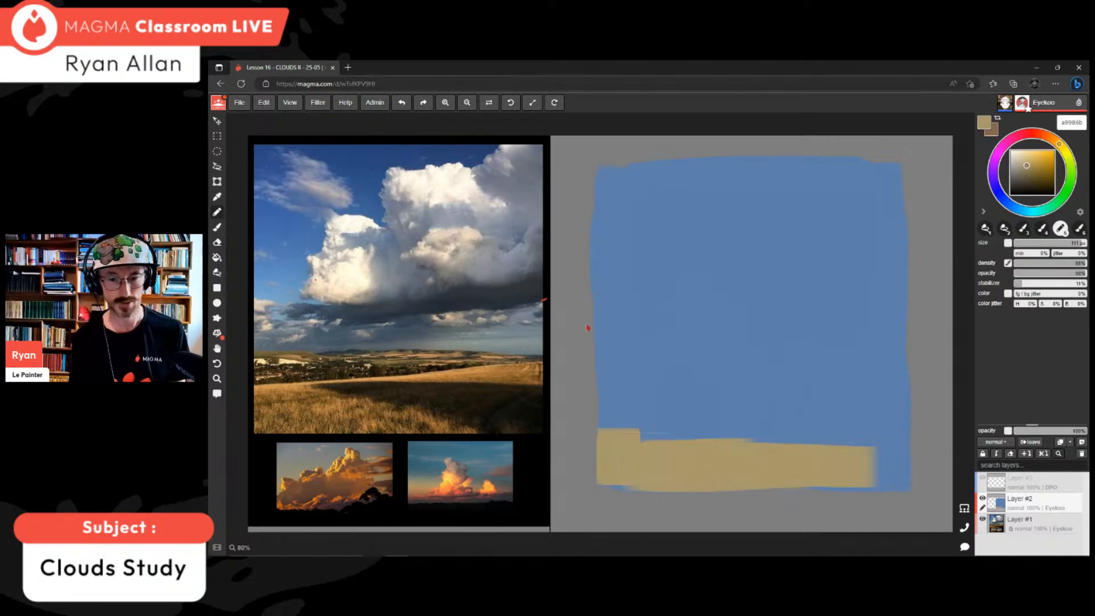
{"action": "mouse_move", "coordinate": [619, 454]}
{"action": "left_mouse_down"}
{"action": "mouse_move", "coordinate": [871, 423]}
{"action": "mouse_move", "coordinate": [890, 459]}
{"action": "mouse_move", "coordinate": [886, 470]}
{"action": "mouse_move", "coordinate": [810, 470]}
{"action": "left_mouse_up"}
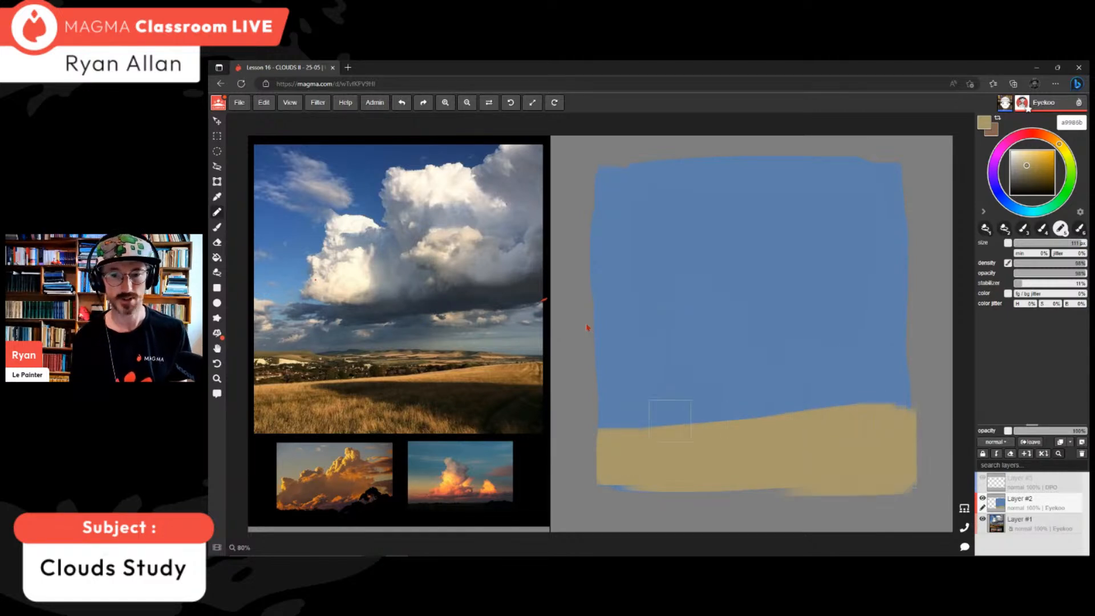
- Paint a greyer tan strip of distant land along the horizon above the field with a 55 px brush
{"action": "left_click_drag", "start_coordinate": [1026, 166], "coordinate": [1022, 169]}
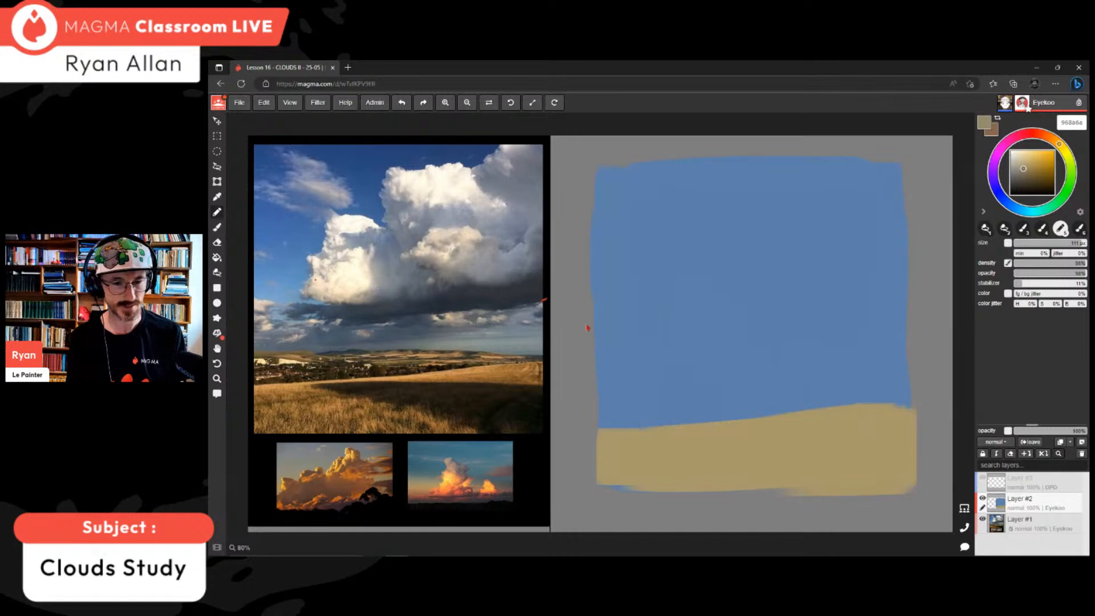
{"action": "left_click", "coordinate": [1022, 168]}
{"action": "key", "text": "bracketleft"}
{"action": "key", "text": "bracketleft"}
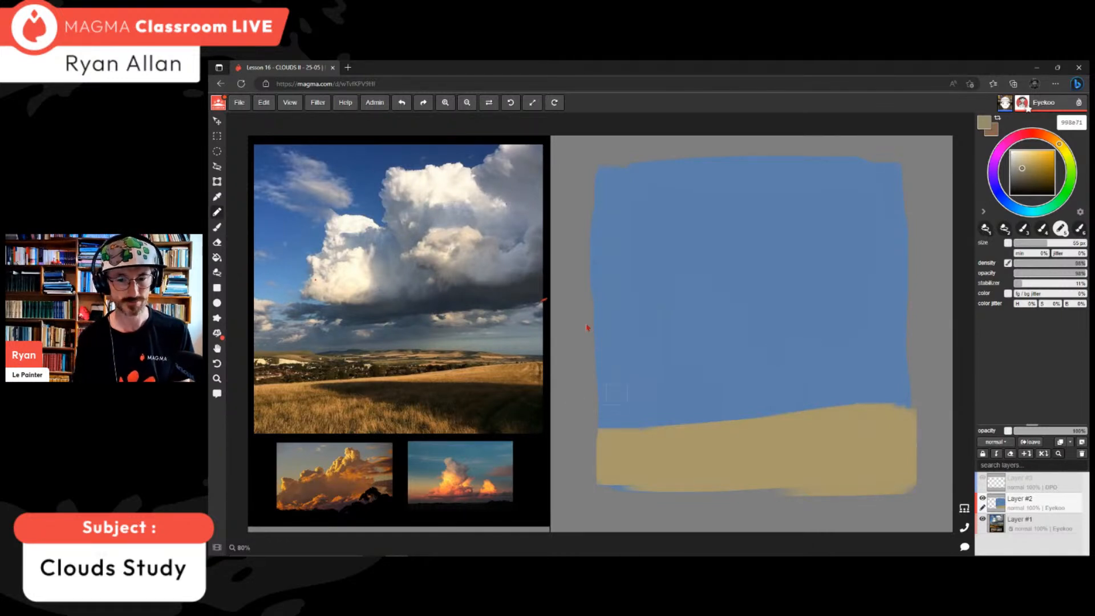
{"action": "left_click_drag", "start_coordinate": [604, 415], "coordinate": [718, 410]}
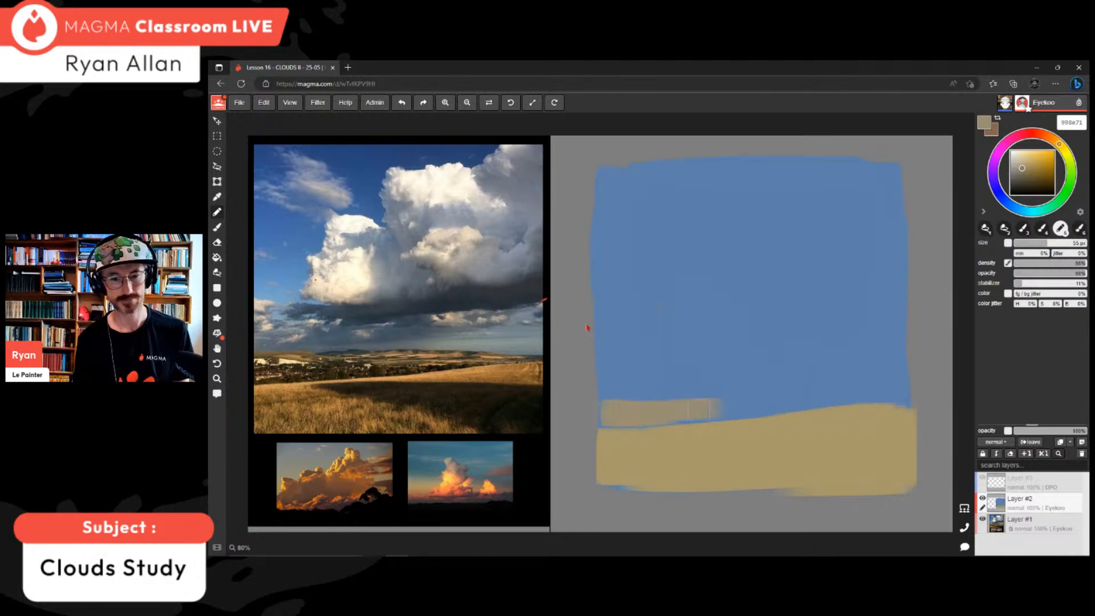
{"action": "left_click_drag", "start_coordinate": [606, 397], "coordinate": [812, 409]}
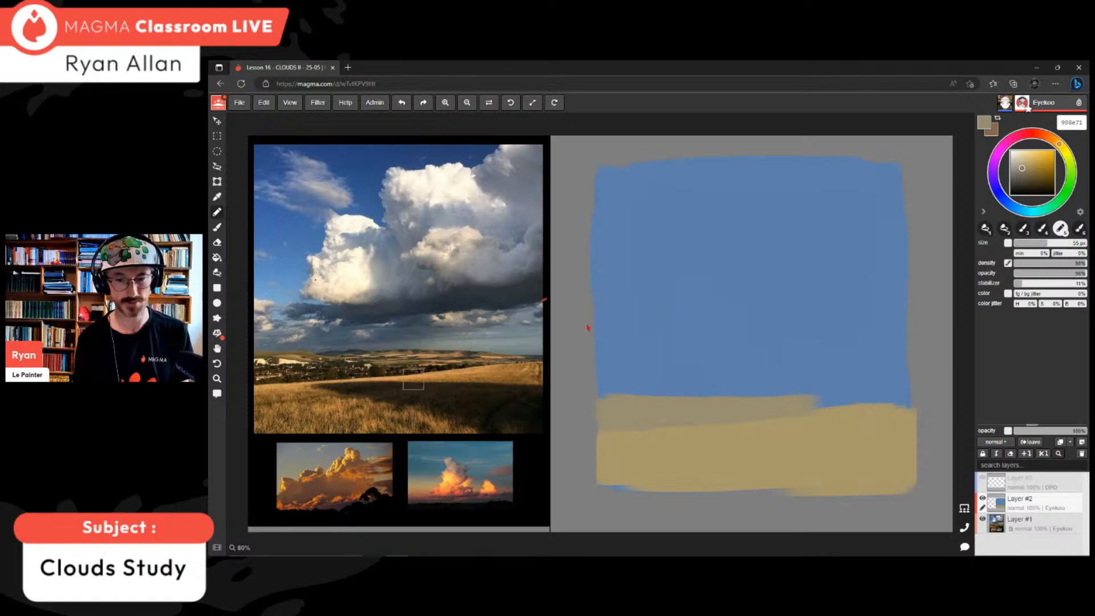
{"action": "left_click_drag", "start_coordinate": [701, 393], "coordinate": [902, 402]}
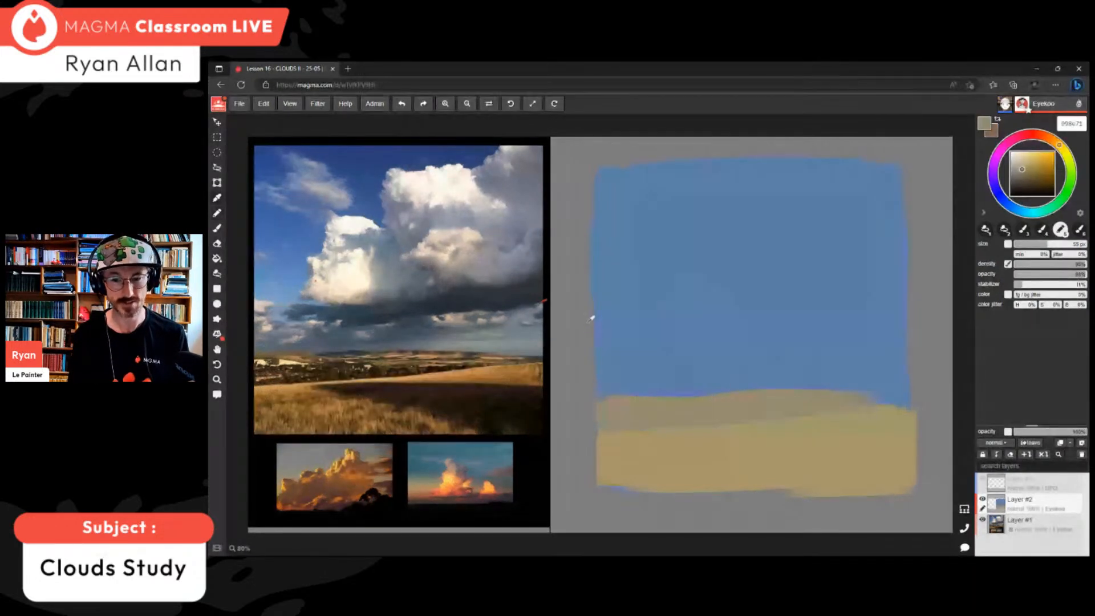
- Paint a thin, light tan c4a87c streak of sunlight along the field's upper edge with a 25 px brush
{"action": "left_click", "coordinate": [1027, 165]}
{"action": "left_click_drag", "start_coordinate": [1058, 144], "coordinate": [1027, 161]}
{"action": "left_click", "coordinate": [1027, 162]}
{"action": "left_click", "coordinate": [1026, 161]}
{"action": "left_click", "coordinate": [1055, 140]}
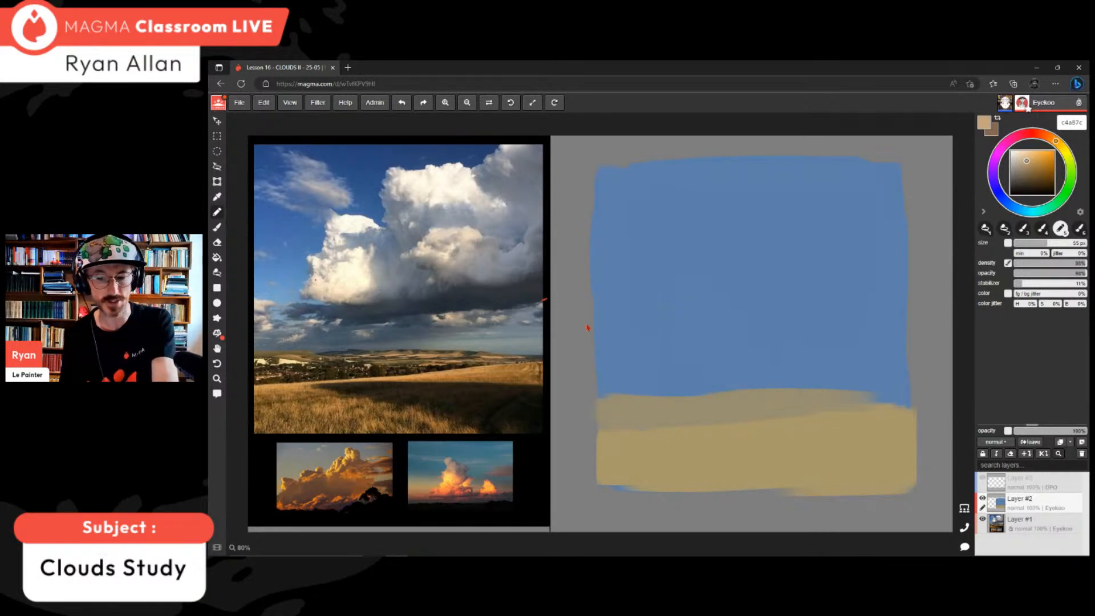
{"action": "key", "text": "bracketleft"}
{"action": "key", "text": "bracketleft"}
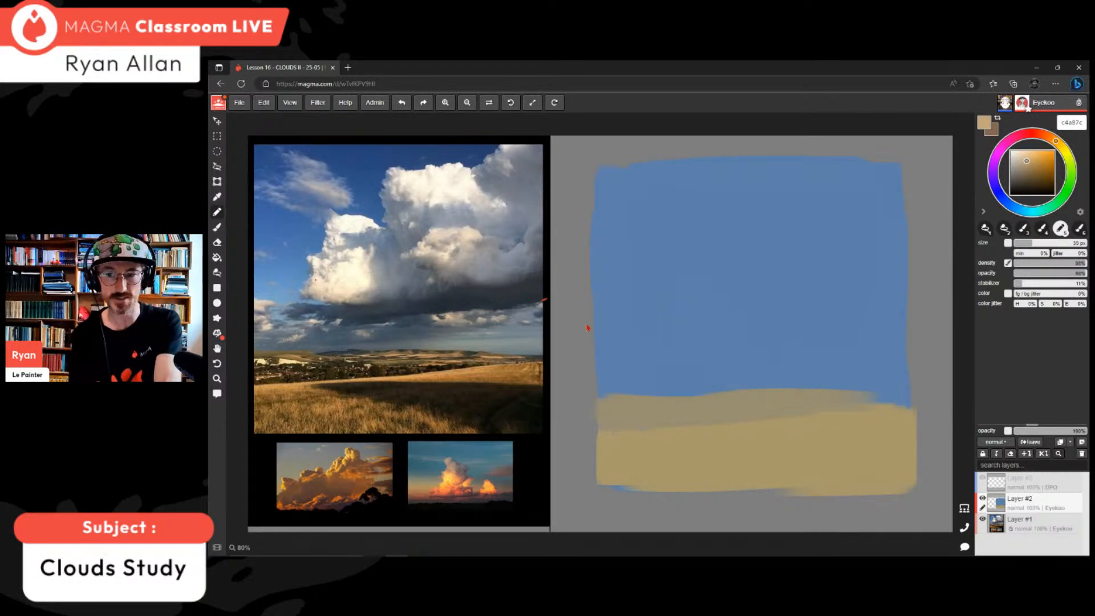
{"action": "left_click_drag", "start_coordinate": [623, 436], "coordinate": [840, 421]}
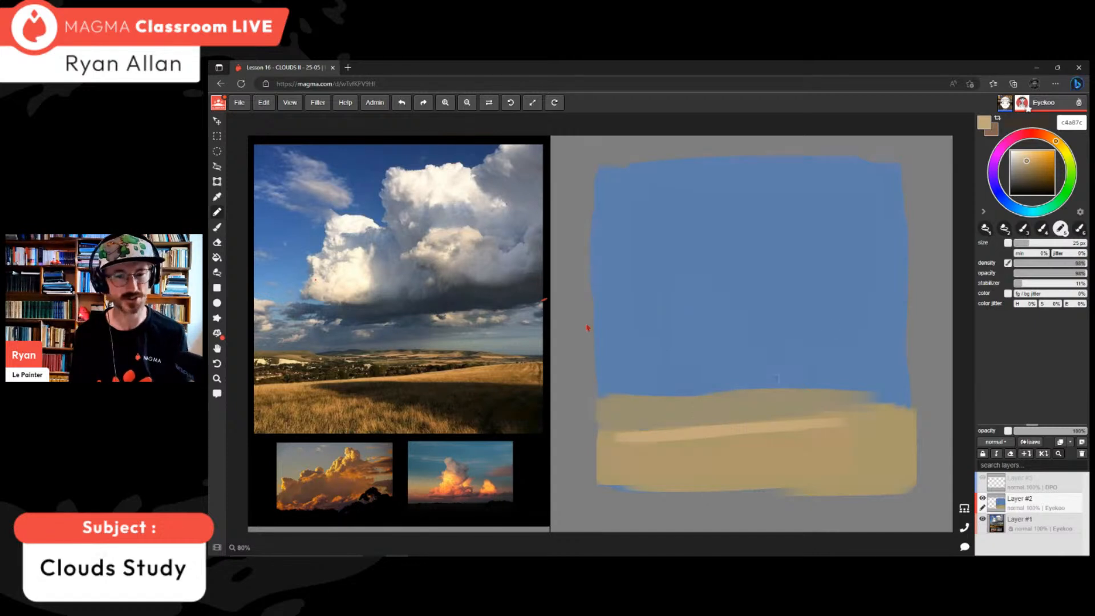
{"action": "mouse_move", "coordinate": [764, 432]}
{"action": "left_mouse_down"}
{"action": "mouse_move", "coordinate": [860, 426]}
{"action": "mouse_move", "coordinate": [713, 434]}
{"action": "left_mouse_up"}
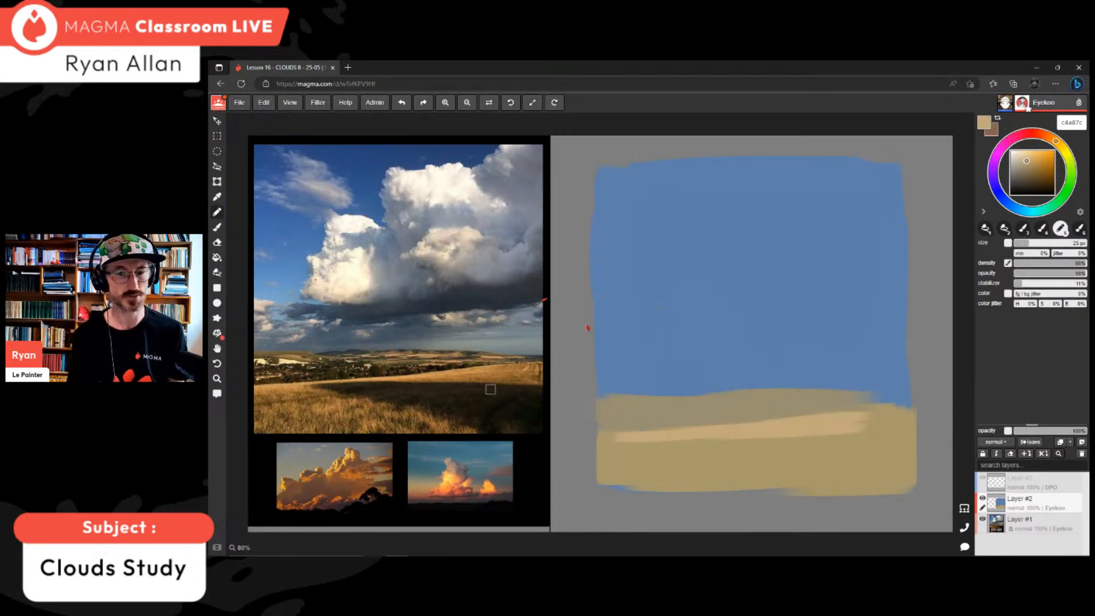
- Sample the field colour, shift it to a warmer golden brown, and repaint the foreground field below the light streak with a larger brush
{"action": "left_click", "coordinate": [650, 463], "text": "alt"}
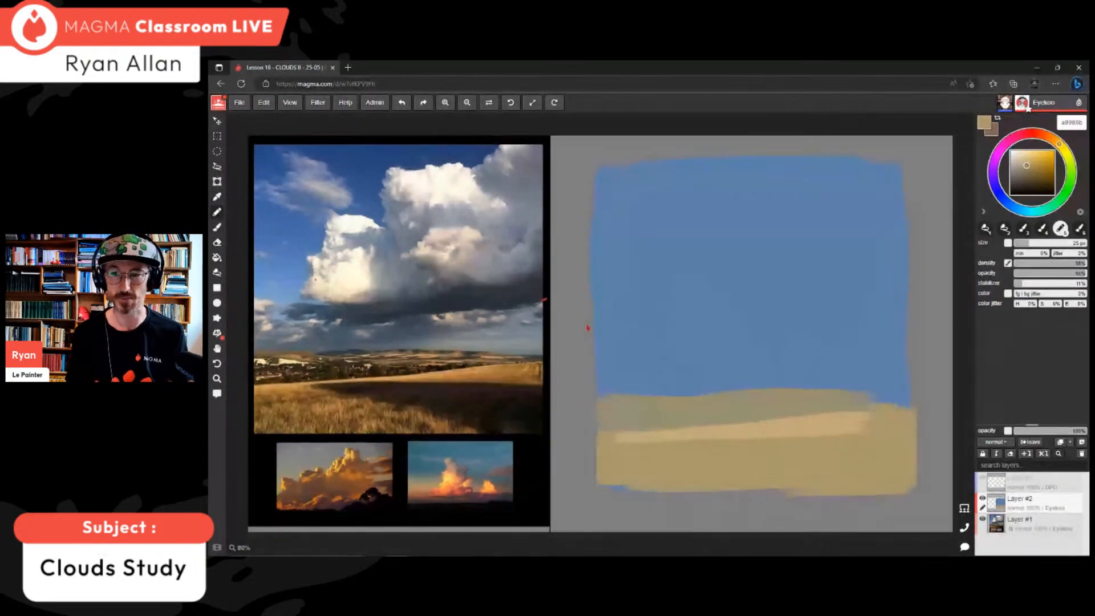
{"action": "left_click_drag", "start_coordinate": [1059, 144], "coordinate": [1033, 164]}
{"action": "key", "text": "]"}
{"action": "key", "text": "]"}
{"action": "key", "text": "]"}
{"action": "key", "text": "]"}
{"action": "key", "text": "]"}
{"action": "key", "text": "]"}
{"action": "left_click_drag", "start_coordinate": [613, 473], "coordinate": [695, 474]}
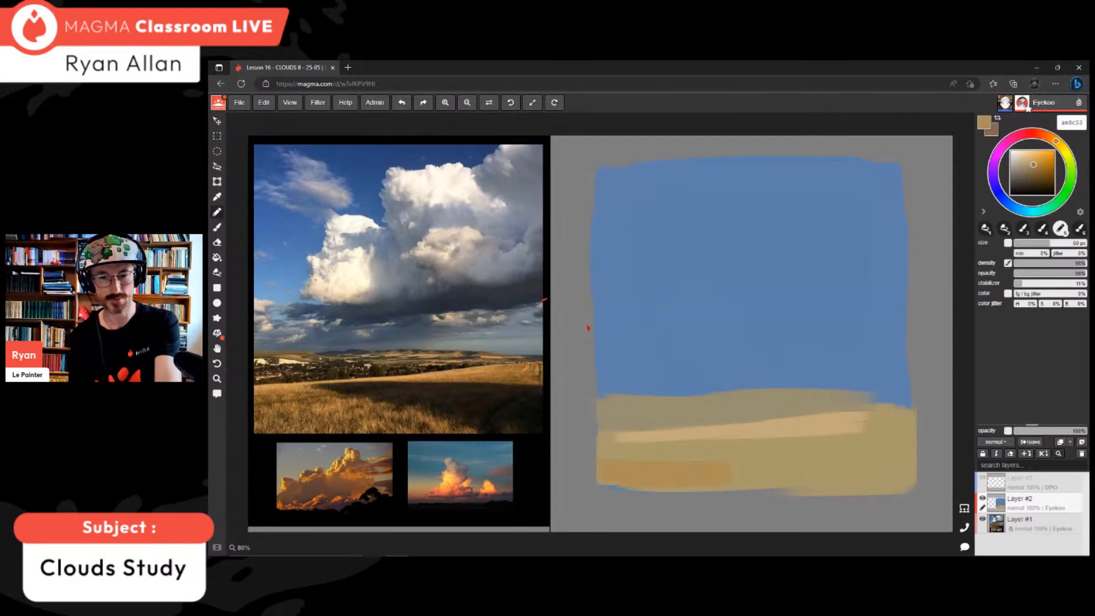
{"action": "left_click_drag", "start_coordinate": [616, 446], "coordinate": [764, 445]}
{"action": "mouse_move", "coordinate": [699, 440]}
{"action": "left_mouse_down"}
{"action": "mouse_move", "coordinate": [864, 447]}
{"action": "mouse_move", "coordinate": [876, 432]}
{"action": "mouse_move", "coordinate": [923, 444]}
{"action": "mouse_move", "coordinate": [893, 485]}
{"action": "left_mouse_up"}
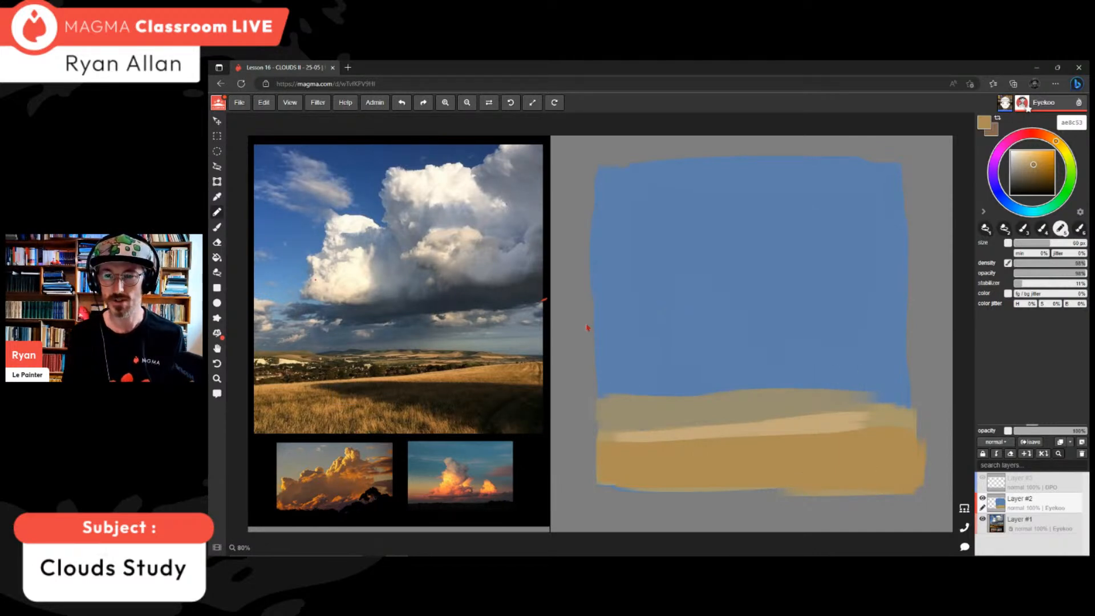
- Paint a dark olive 46432e cloud shadow as a wedge across the right half of the foreground field with a 25 px brush
{"action": "left_click_drag", "start_coordinate": [1033, 171], "coordinate": [1021, 180]}
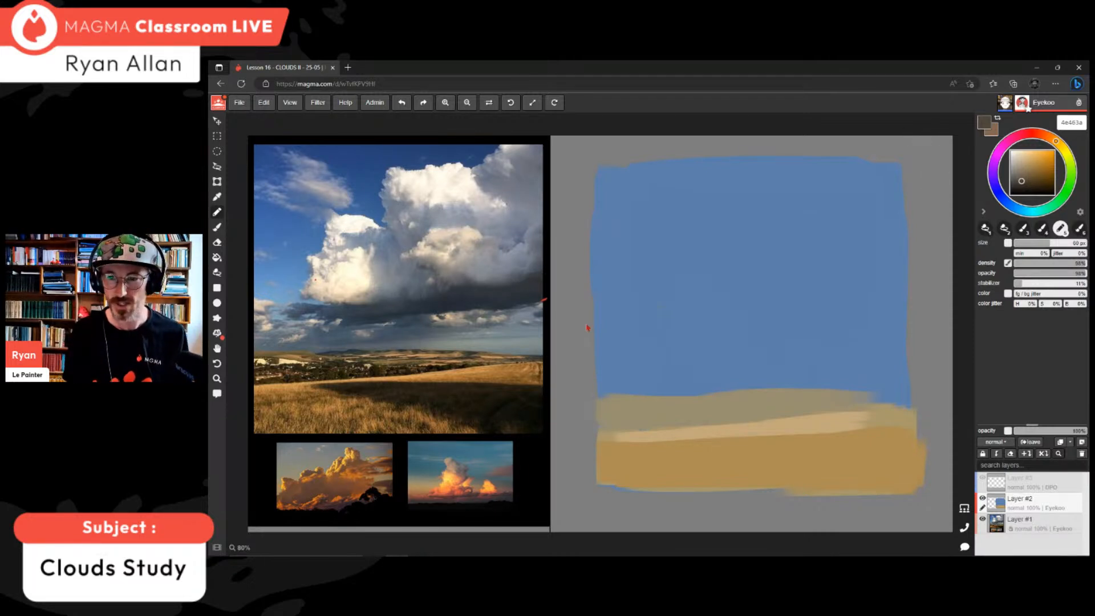
{"action": "left_click_drag", "start_coordinate": [1021, 180], "coordinate": [1025, 183]}
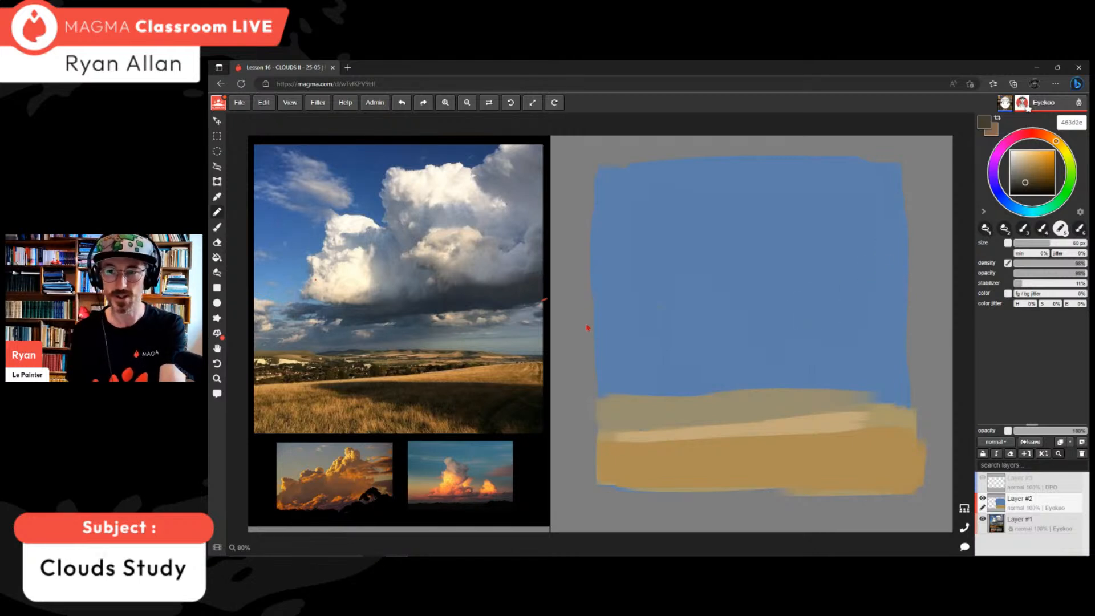
{"action": "left_click_drag", "start_coordinate": [1055, 141], "coordinate": [1061, 147]}
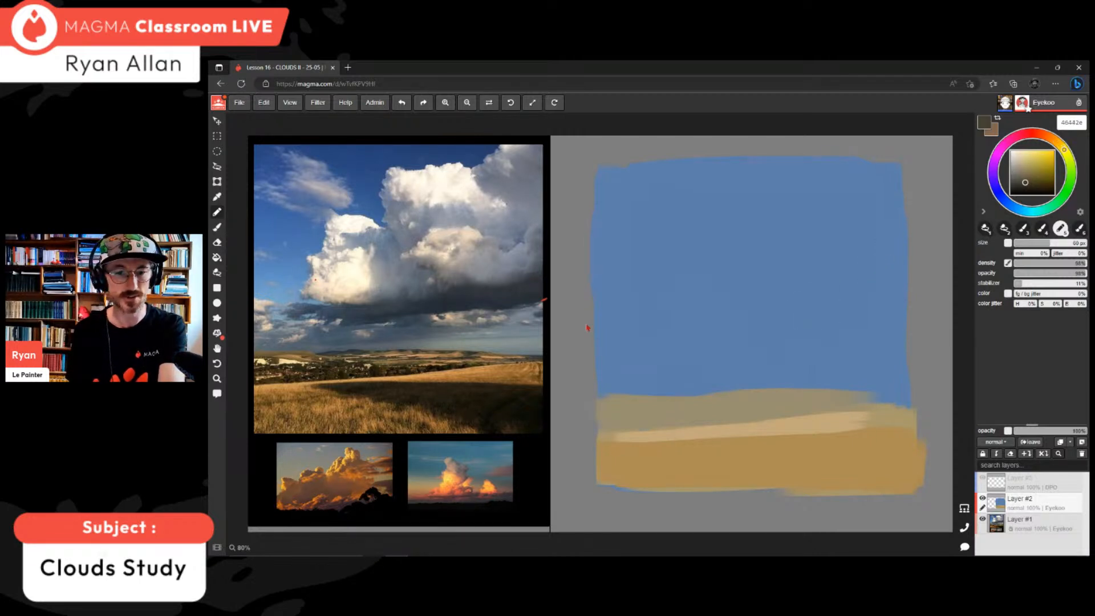
{"action": "key", "text": "bracketleft"}
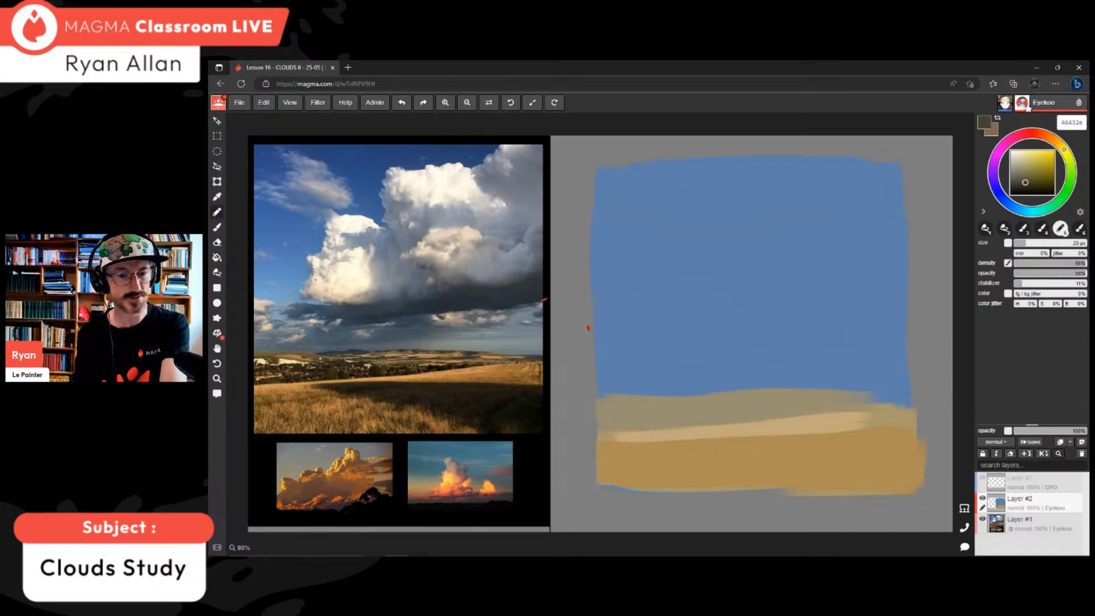
{"action": "mouse_move", "coordinate": [724, 442]}
{"action": "left_mouse_down"}
{"action": "mouse_move", "coordinate": [739, 443]}
{"action": "mouse_move", "coordinate": [704, 443]}
{"action": "mouse_move", "coordinate": [903, 458]}
{"action": "mouse_move", "coordinate": [885, 466]}
{"action": "mouse_move", "coordinate": [914, 486]}
{"action": "mouse_move", "coordinate": [834, 483]}
{"action": "left_mouse_up"}
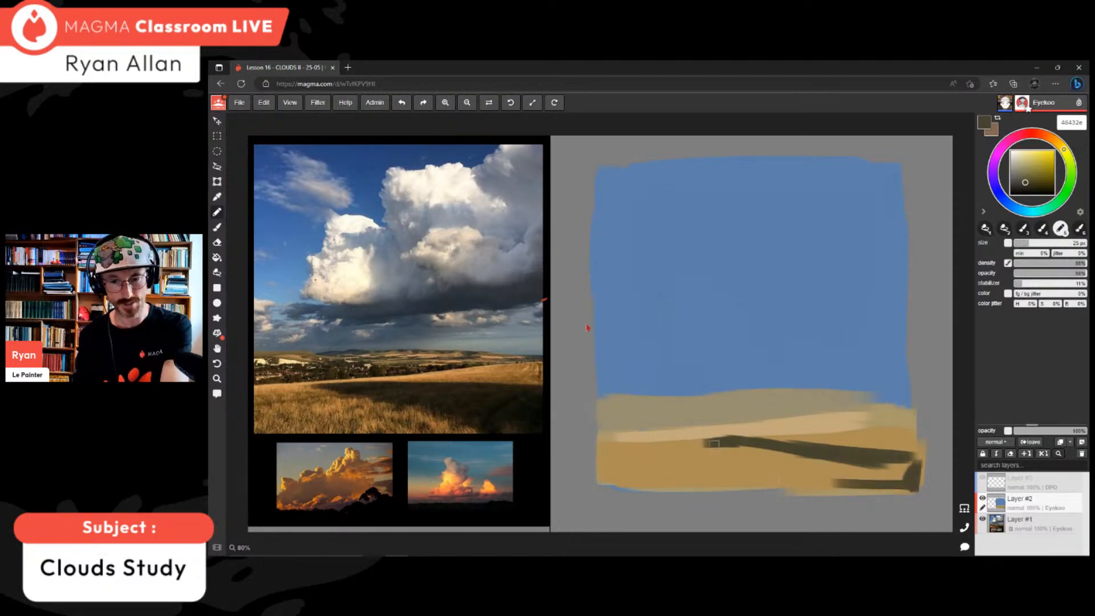
{"action": "left_click_drag", "start_coordinate": [715, 446], "coordinate": [821, 486]}
{"action": "mouse_move", "coordinate": [722, 445]}
{"action": "left_mouse_down"}
{"action": "mouse_move", "coordinate": [831, 478]}
{"action": "mouse_move", "coordinate": [910, 469]}
{"action": "mouse_move", "coordinate": [892, 481]}
{"action": "mouse_move", "coordinate": [793, 476]}
{"action": "left_mouse_up"}
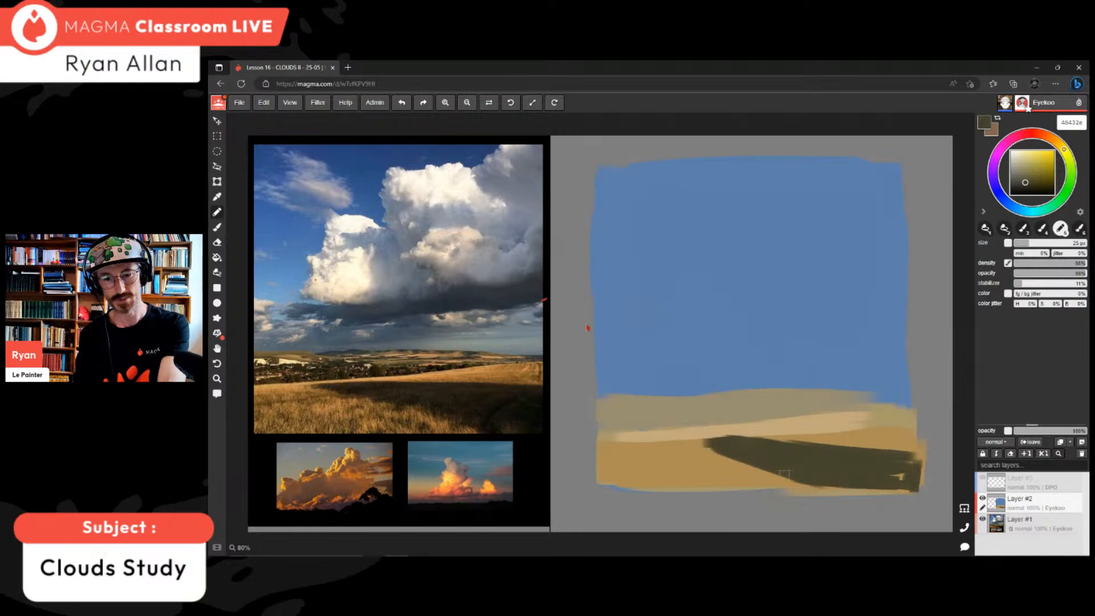
{"action": "left_click_drag", "start_coordinate": [702, 439], "coordinate": [775, 444]}
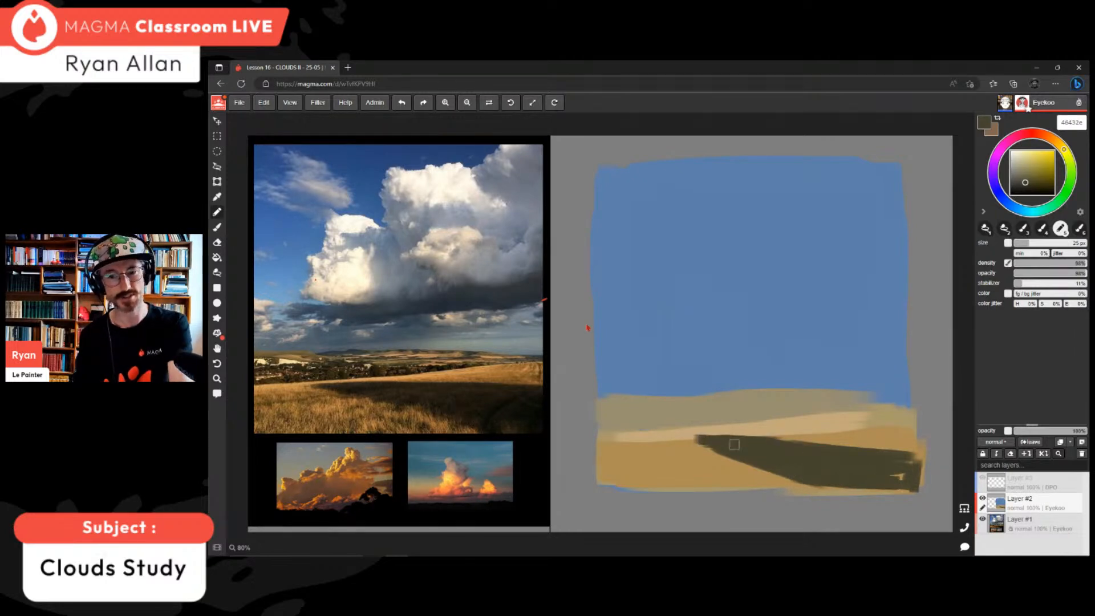
{"action": "left_click_drag", "start_coordinate": [906, 468], "coordinate": [919, 484]}
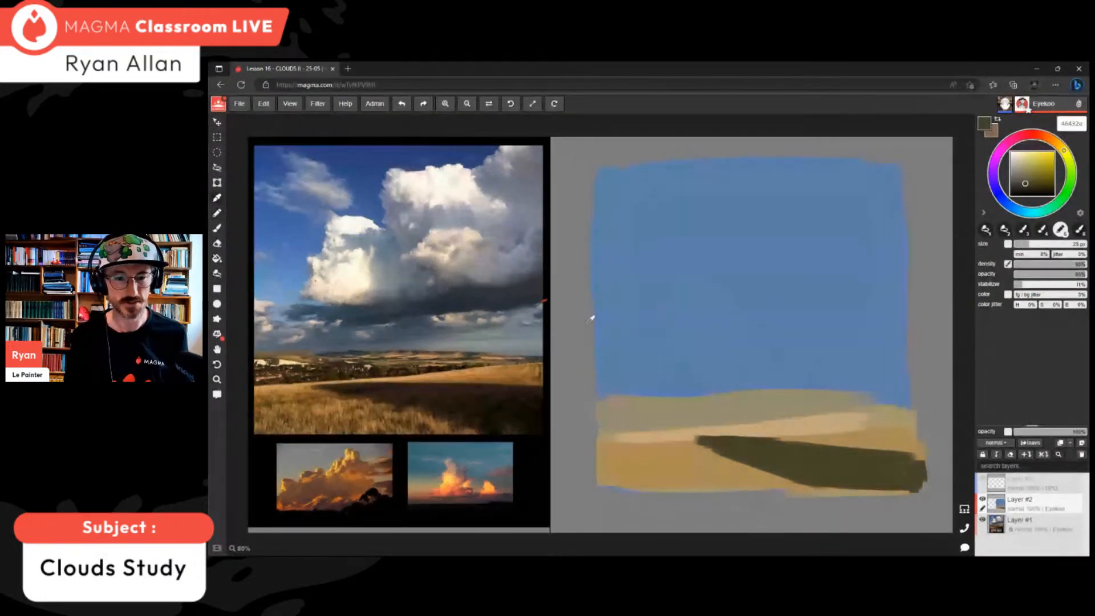
- Sample the painted sky blue and shift it to a paler, more cyan blue
{"action": "left_click", "coordinate": [592, 319], "text": "alt"}
{"action": "left_click_drag", "start_coordinate": [1026, 164], "coordinate": [1021, 161]}
{"action": "left_click_drag", "start_coordinate": [1009, 204], "coordinate": [1021, 210]}
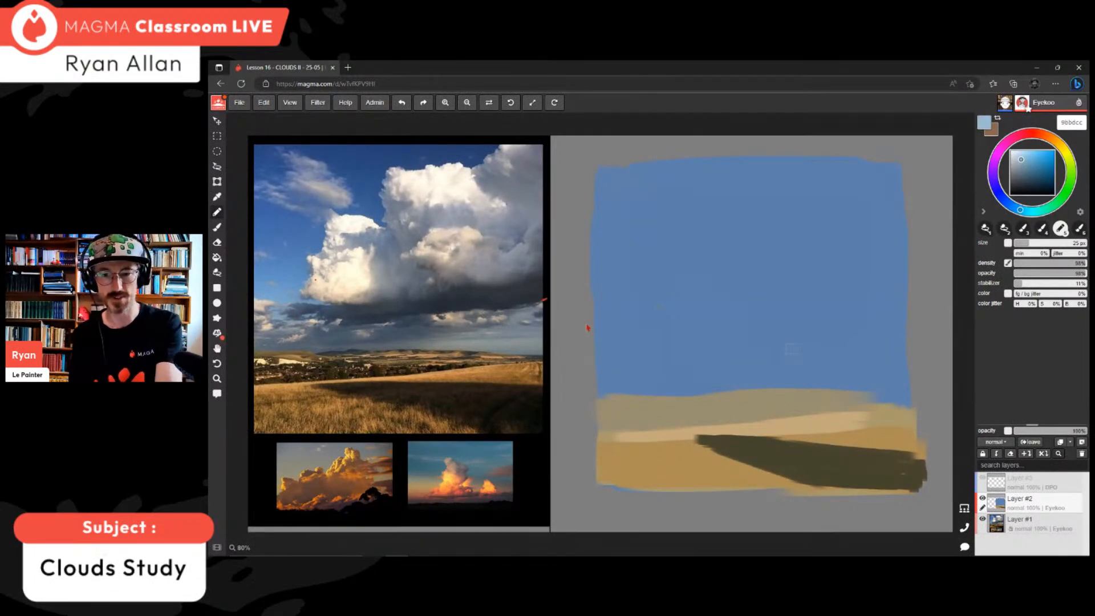
- Enlarge the brush considerably and lower its density and opacity to about 63%
{"action": "key", "text": "bracketright"}
{"action": "key", "text": "bracketright"}
{"action": "key", "text": "bracketright"}
{"action": "key", "text": "bracketright"}
{"action": "key", "text": "bracketright"}
{"action": "key", "text": "bracketright"}
{"action": "key", "text": "bracketright"}
{"action": "key", "text": "bracketright"}
{"action": "left_click", "coordinate": [1071, 262]}
{"action": "left_click", "coordinate": [1068, 273]}
{"action": "left_click", "coordinate": [1063, 263]}
{"action": "left_click", "coordinate": [1059, 273]}
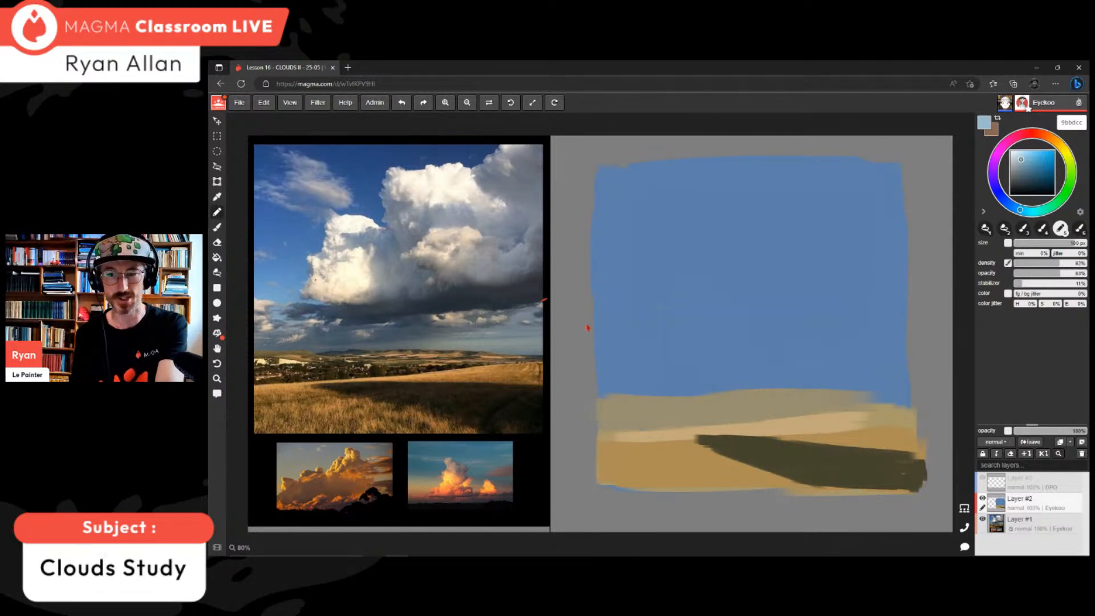
{"action": "left_click", "coordinate": [1060, 263]}
- Paint the pale blue along the horizon and blend it upward into the sky with mid-tones sampled from the canvas
{"action": "left_click_drag", "start_coordinate": [615, 376], "coordinate": [895, 374]}
{"action": "left_click_drag", "start_coordinate": [775, 367], "coordinate": [898, 368]}
{"action": "mouse_move", "coordinate": [741, 357]}
{"action": "left_mouse_down"}
{"action": "mouse_move", "coordinate": [887, 353]}
{"action": "mouse_move", "coordinate": [770, 338]}
{"action": "mouse_move", "coordinate": [695, 337]}
{"action": "mouse_move", "coordinate": [798, 340]}
{"action": "mouse_move", "coordinate": [653, 349]}
{"action": "mouse_move", "coordinate": [639, 360]}
{"action": "mouse_move", "coordinate": [764, 345]}
{"action": "mouse_move", "coordinate": [611, 348]}
{"action": "mouse_move", "coordinate": [770, 330]}
{"action": "mouse_move", "coordinate": [855, 336]}
{"action": "mouse_move", "coordinate": [798, 347]}
{"action": "mouse_move", "coordinate": [884, 354]}
{"action": "mouse_move", "coordinate": [864, 338]}
{"action": "mouse_move", "coordinate": [881, 314]}
{"action": "mouse_move", "coordinate": [875, 291]}
{"action": "mouse_move", "coordinate": [849, 322]}
{"action": "mouse_move", "coordinate": [878, 302]}
{"action": "left_mouse_up"}
{"action": "left_click", "coordinate": [764, 341], "text": "alt"}
{"action": "left_click", "coordinate": [647, 344], "text": "alt"}
{"action": "left_click", "coordinate": [790, 332], "text": "alt"}
{"action": "left_click", "coordinate": [844, 342], "text": "alt"}
{"action": "left_click", "coordinate": [821, 339], "text": "alt"}
{"action": "left_click_drag", "start_coordinate": [813, 328], "coordinate": [782, 321]}
- Strengthen the light band just above the horizon and smooth the gradient across the lower sky using blues sampled from it
{"action": "left_click", "coordinate": [770, 376], "text": "alt"}
{"action": "left_click_drag", "start_coordinate": [770, 381], "coordinate": [899, 378]}
{"action": "mouse_move", "coordinate": [899, 378]}
{"action": "left_mouse_down"}
{"action": "mouse_move", "coordinate": [758, 378]}
{"action": "mouse_move", "coordinate": [716, 355]}
{"action": "left_mouse_up"}
{"action": "left_click", "coordinate": [633, 354], "text": "alt"}
{"action": "mouse_move", "coordinate": [604, 354]}
{"action": "left_mouse_down"}
{"action": "mouse_move", "coordinate": [605, 363]}
{"action": "mouse_move", "coordinate": [797, 351]}
{"action": "left_mouse_up"}
{"action": "left_click", "coordinate": [741, 374], "text": "alt"}
{"action": "mouse_move", "coordinate": [722, 373]}
{"action": "left_mouse_down"}
{"action": "mouse_move", "coordinate": [626, 366]}
{"action": "mouse_move", "coordinate": [881, 346]}
{"action": "left_mouse_up"}
- Sample the sky blue, shift it to a deeper, more saturated blue and paint it across the top of the sky
{"action": "left_click", "coordinate": [591, 319], "text": "alt"}
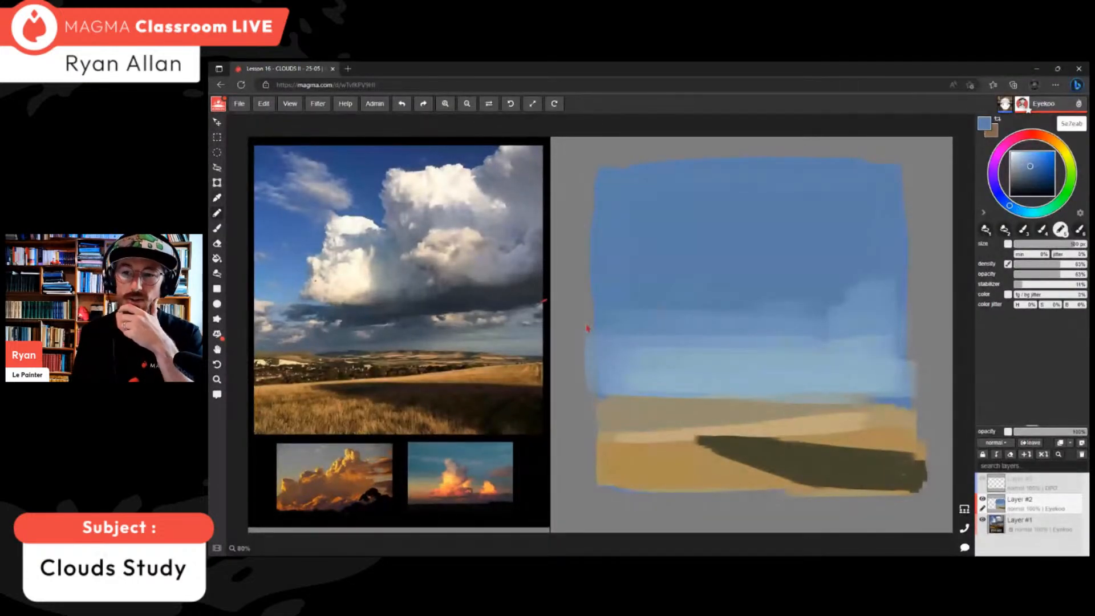
{"action": "left_click", "coordinate": [587, 327], "text": "alt"}
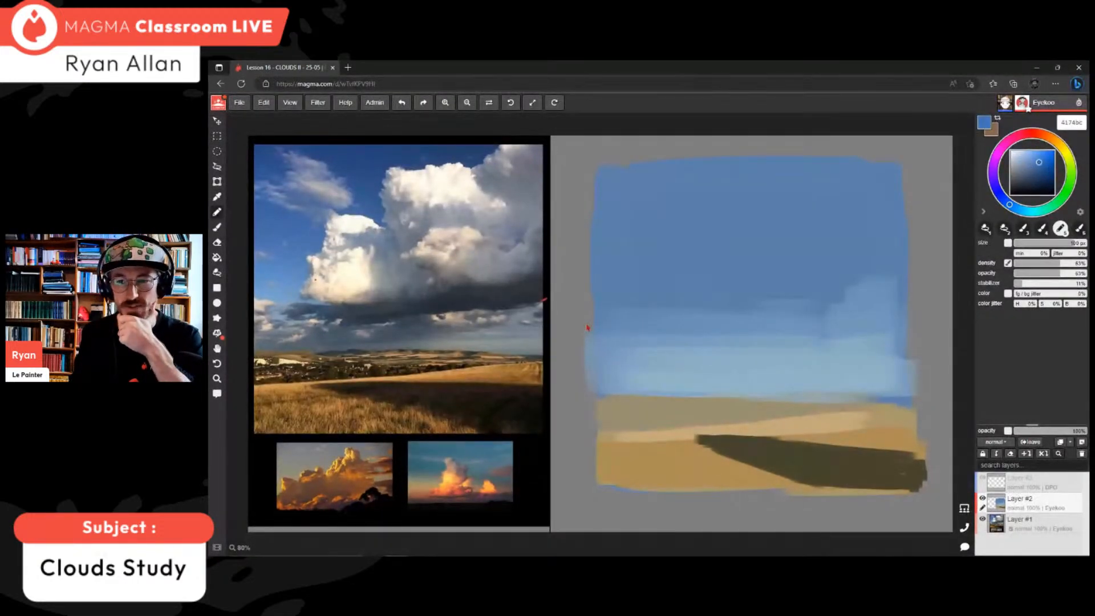
{"action": "left_click_drag", "start_coordinate": [1036, 165], "coordinate": [1036, 164]}
{"action": "mouse_move", "coordinate": [851, 181]}
{"action": "left_mouse_down"}
{"action": "mouse_move", "coordinate": [810, 182]}
{"action": "mouse_move", "coordinate": [854, 181]}
{"action": "mouse_move", "coordinate": [825, 199]}
{"action": "mouse_move", "coordinate": [878, 186]}
{"action": "mouse_move", "coordinate": [806, 194]}
{"action": "mouse_move", "coordinate": [844, 205]}
{"action": "mouse_move", "coordinate": [665, 185]}
{"action": "left_mouse_up"}
{"action": "left_click_drag", "start_coordinate": [1035, 164], "coordinate": [1039, 167]}
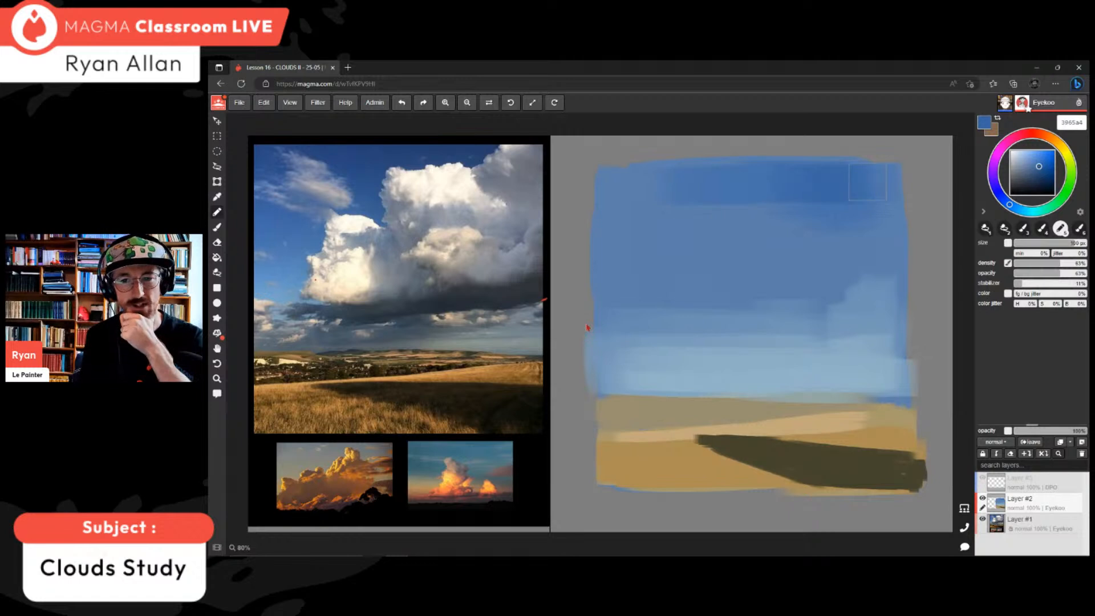
- Extend the deep blue downward and blend it into the middle of the sky with blues sampled from the canvas
{"action": "mouse_move", "coordinate": [879, 193]}
{"action": "left_mouse_down"}
{"action": "mouse_move", "coordinate": [599, 189]}
{"action": "mouse_move", "coordinate": [738, 215]}
{"action": "mouse_move", "coordinate": [648, 247]}
{"action": "mouse_move", "coordinate": [821, 245]}
{"action": "mouse_move", "coordinate": [727, 240]}
{"action": "left_mouse_up"}
{"action": "left_click", "coordinate": [704, 231], "text": "alt"}
{"action": "left_click", "coordinate": [665, 217], "text": "alt"}
{"action": "mouse_move", "coordinate": [664, 217]}
{"action": "left_mouse_down"}
{"action": "mouse_move", "coordinate": [839, 252]}
{"action": "mouse_move", "coordinate": [873, 237]}
{"action": "left_mouse_up"}
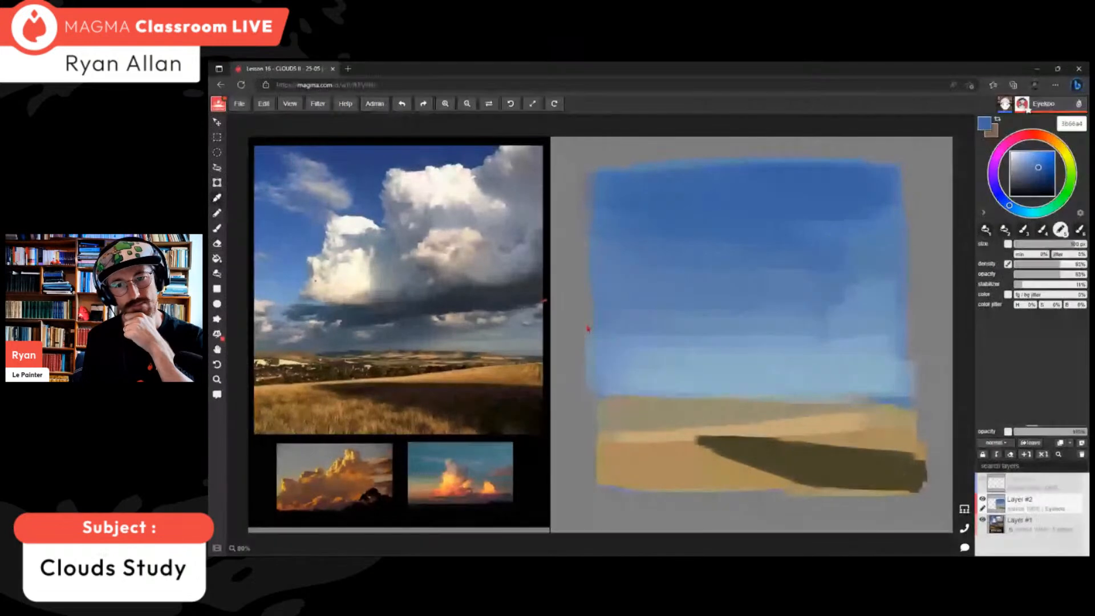
{"action": "left_click", "coordinate": [842, 235], "text": "alt"}
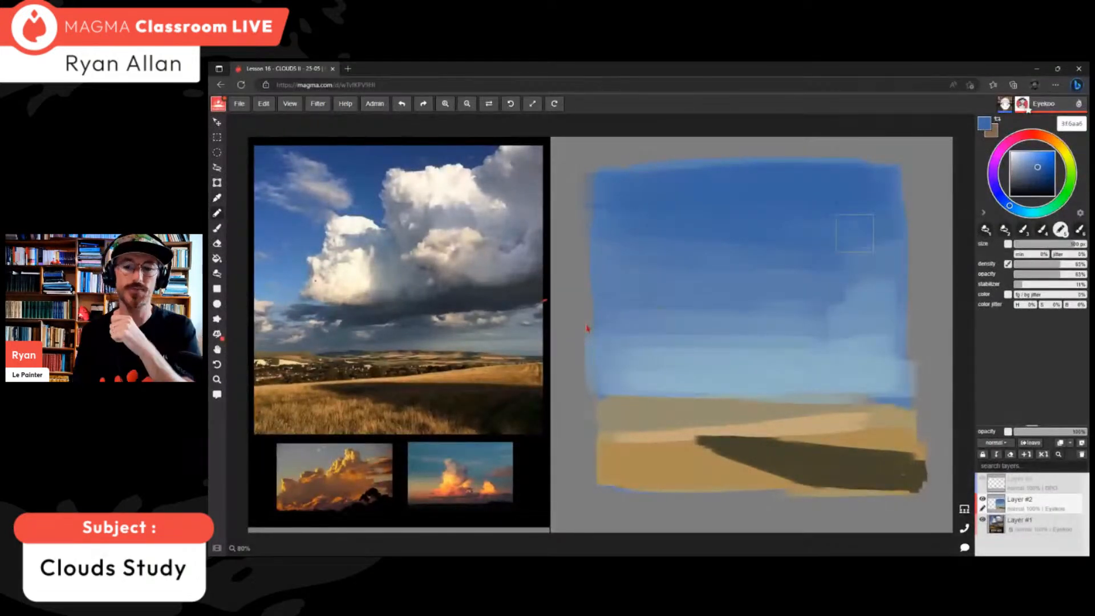
- Add a new layer above the painting and set up a thin near-black pencil for sketching
{"action": "left_click", "coordinate": [1082, 442]}
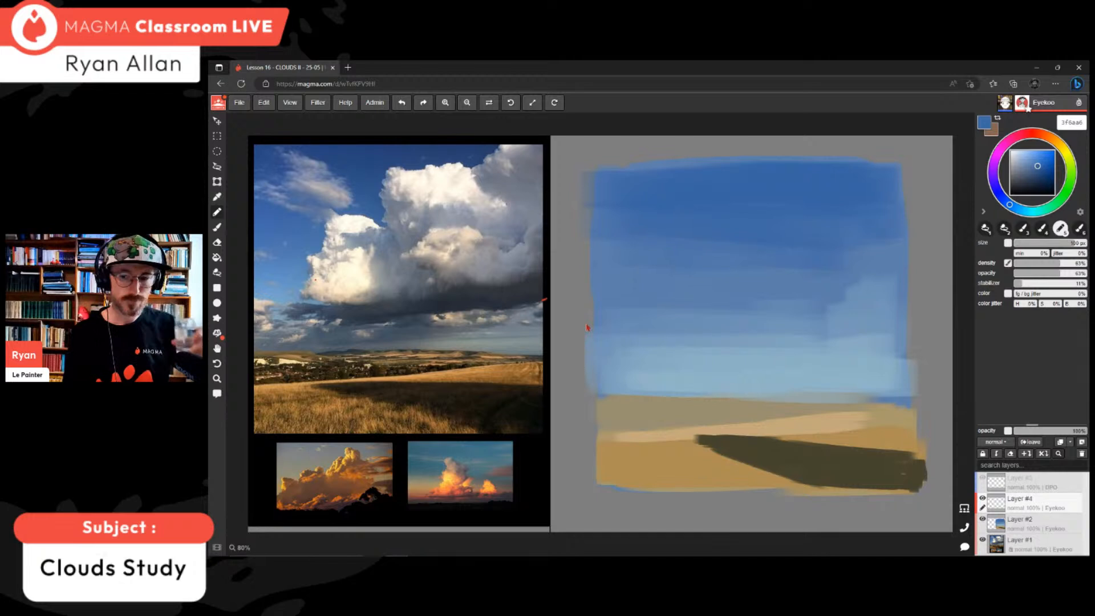
{"action": "left_click_drag", "start_coordinate": [1016, 191], "coordinate": [1013, 191]}
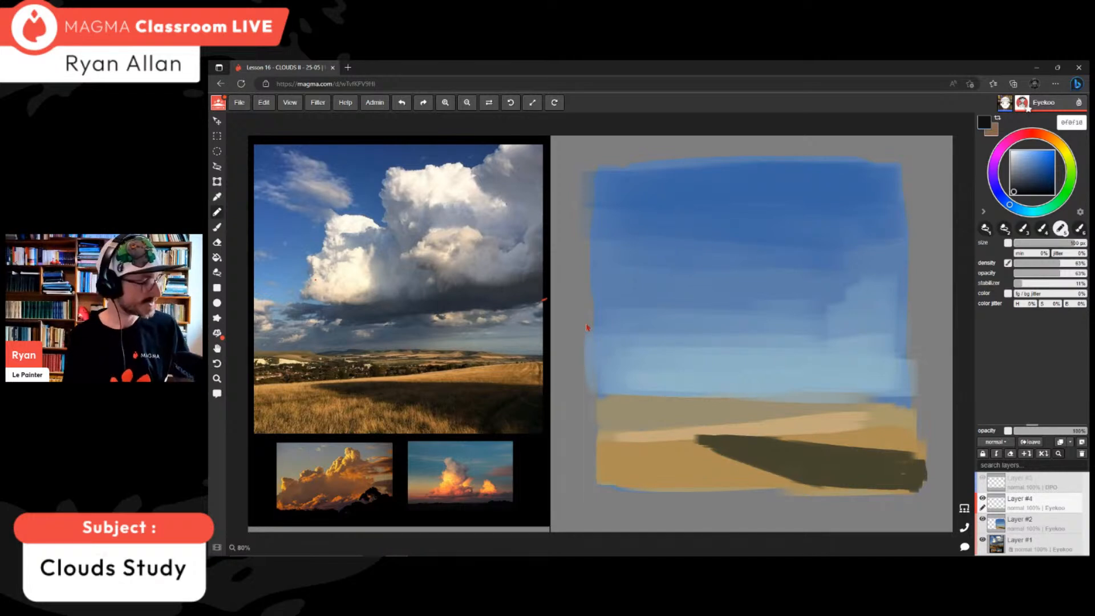
{"action": "key", "text": "b"}
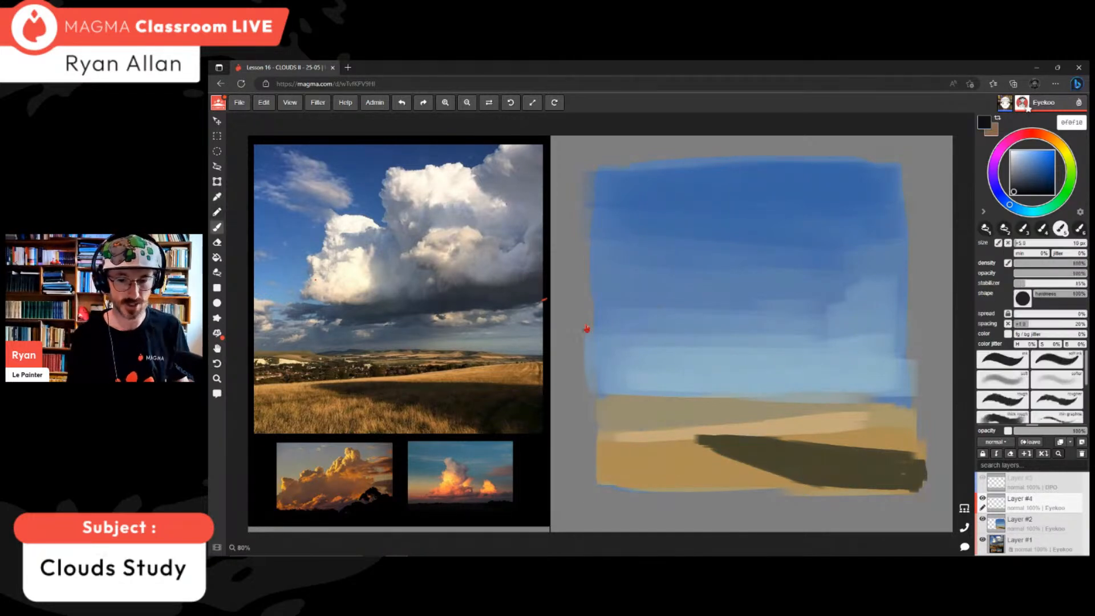
{"action": "key", "text": "bracketleft"}
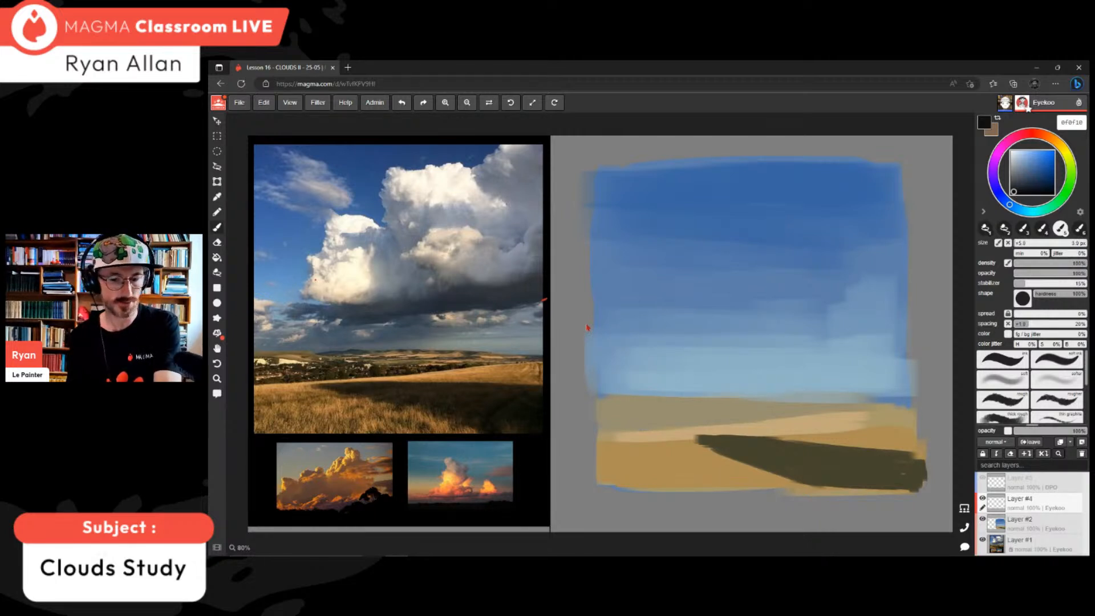
{"action": "key", "text": "p"}
{"action": "key", "text": "bracketleft"}
{"action": "key", "text": "bracketleft"}
{"action": "key", "text": "bracketleft"}
{"action": "key", "text": "bracketleft"}
{"action": "key", "text": "bracketleft"}
{"action": "key", "text": "bracketleft"}
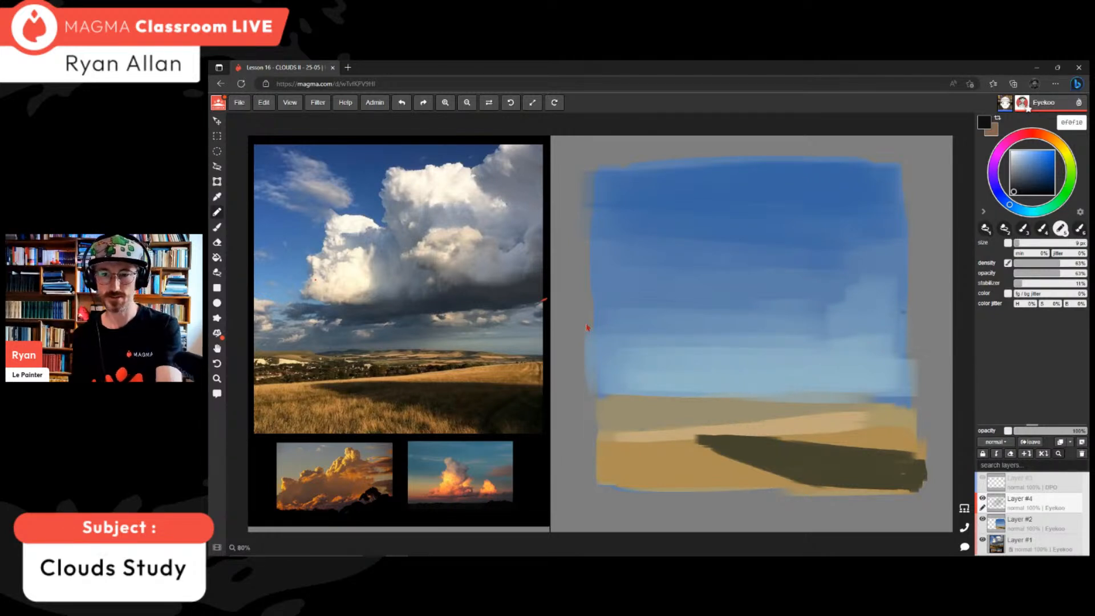
- Sketch the large cloud's base as long, shallow curves rising to the right above the horizon
{"action": "left_click_drag", "start_coordinate": [903, 311], "coordinate": [887, 315]}
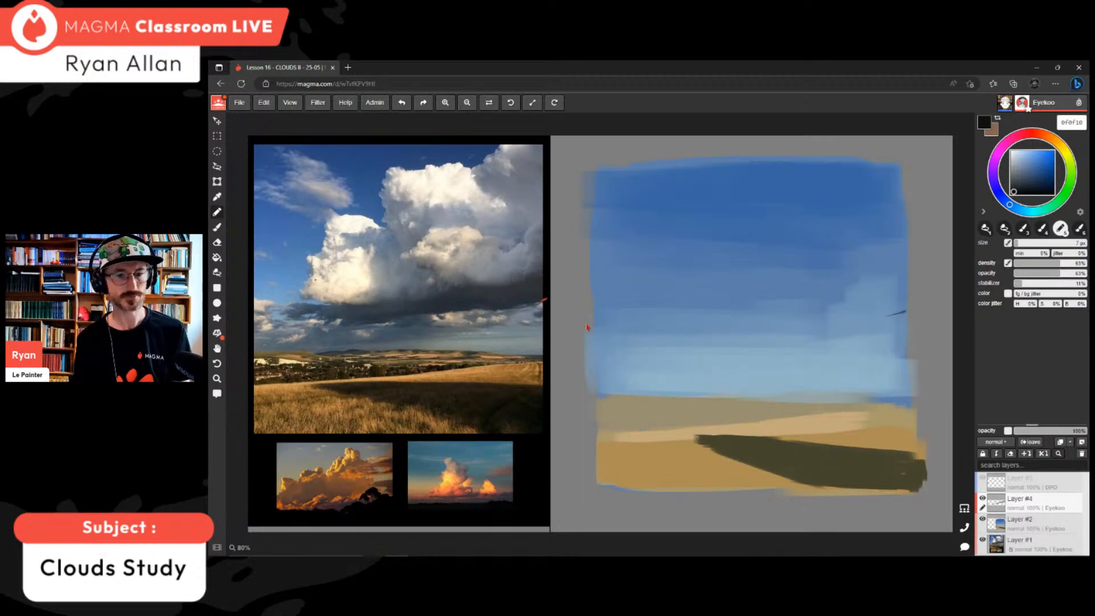
{"action": "left_click_drag", "start_coordinate": [684, 346], "coordinate": [662, 355]}
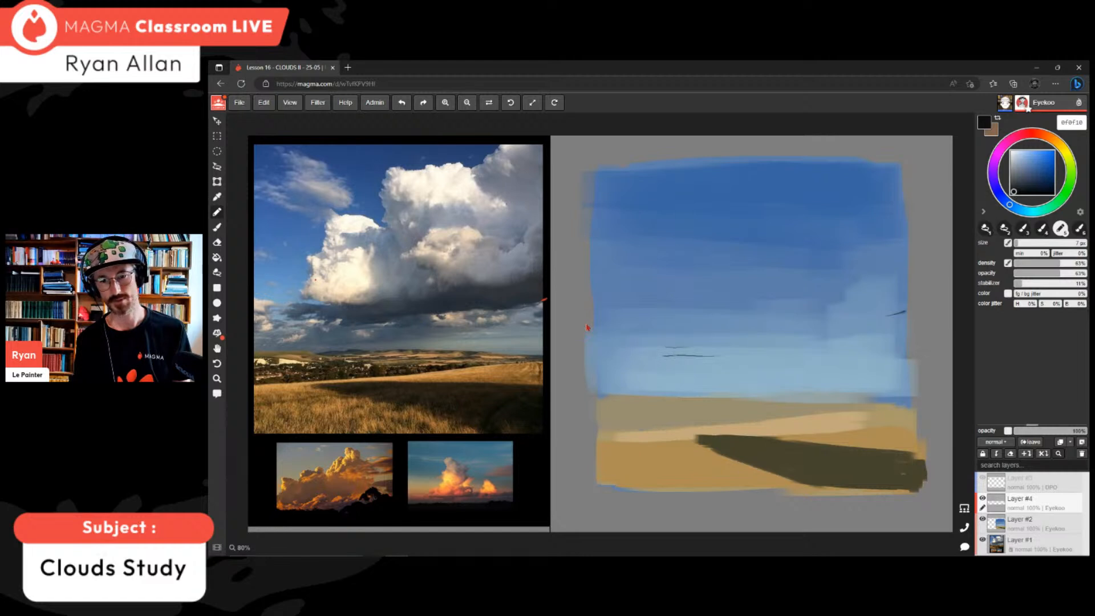
{"action": "mouse_move", "coordinate": [821, 340]}
{"action": "left_mouse_down"}
{"action": "mouse_move", "coordinate": [707, 354]}
{"action": "mouse_move", "coordinate": [876, 328]}
{"action": "mouse_move", "coordinate": [810, 337]}
{"action": "left_mouse_up"}
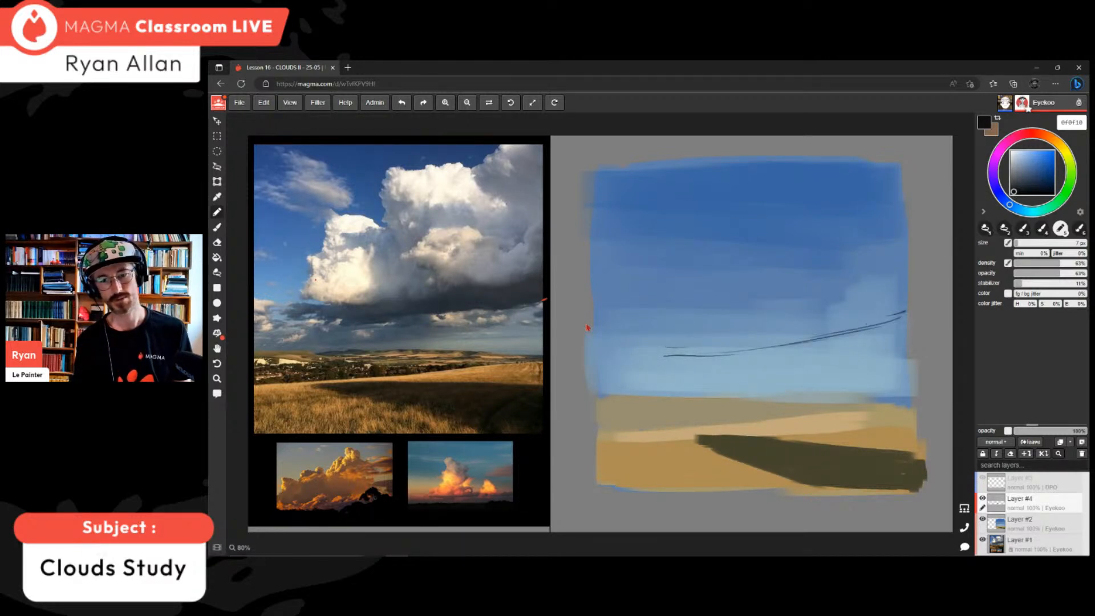
{"action": "left_click_drag", "start_coordinate": [747, 351], "coordinate": [722, 355]}
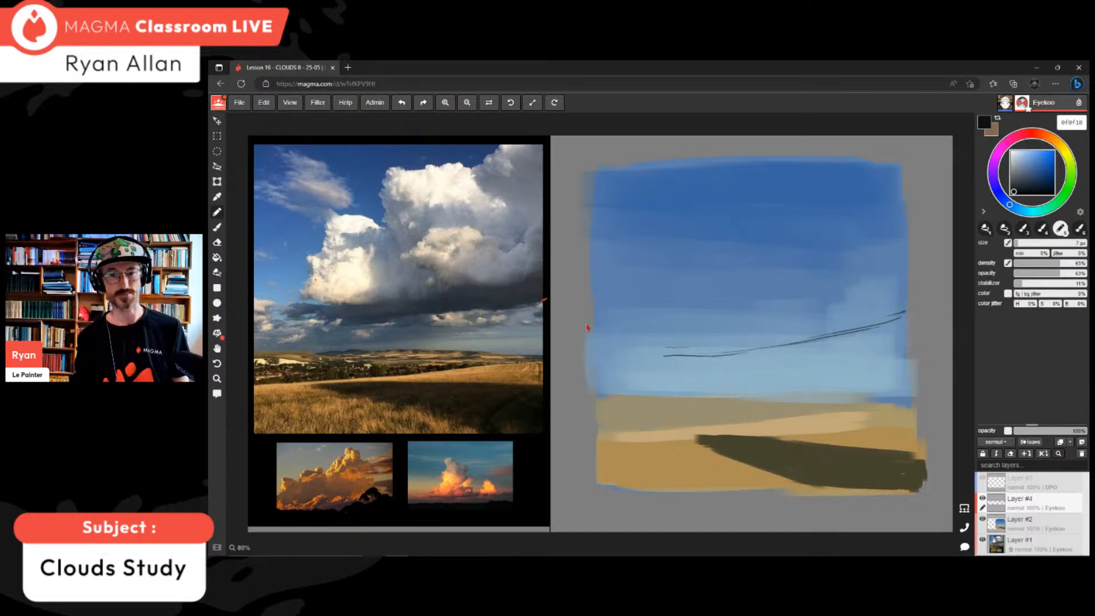
{"action": "left_click_drag", "start_coordinate": [903, 327], "coordinate": [769, 348]}
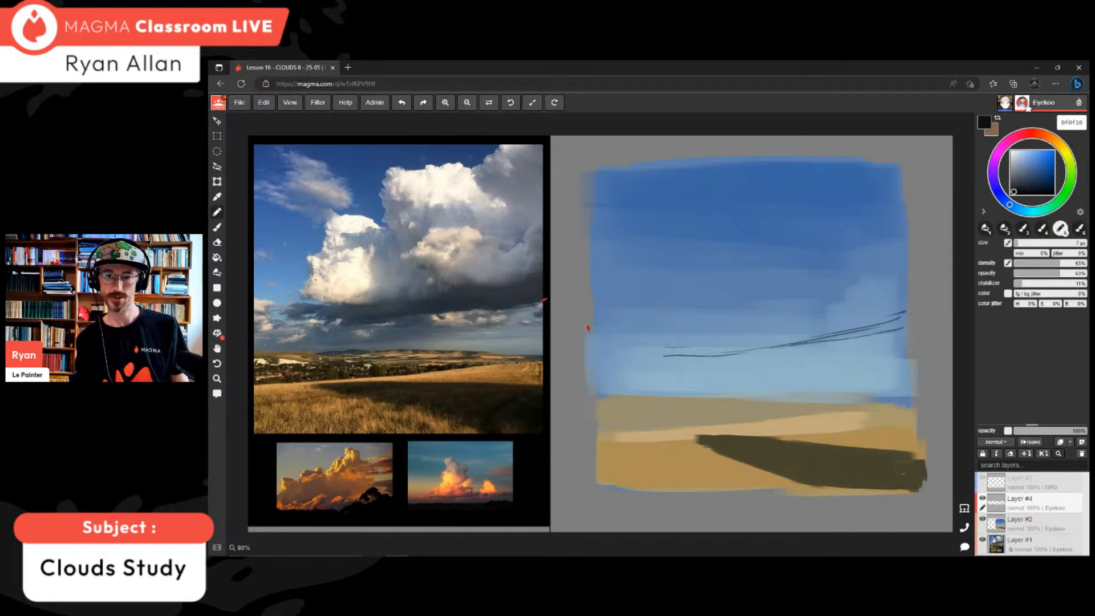
{"action": "left_click_drag", "start_coordinate": [907, 287], "coordinate": [824, 316]}
{"action": "mouse_move", "coordinate": [895, 303]}
{"action": "left_mouse_down"}
{"action": "mouse_move", "coordinate": [676, 345]}
{"action": "mouse_move", "coordinate": [687, 355]}
{"action": "left_mouse_up"}
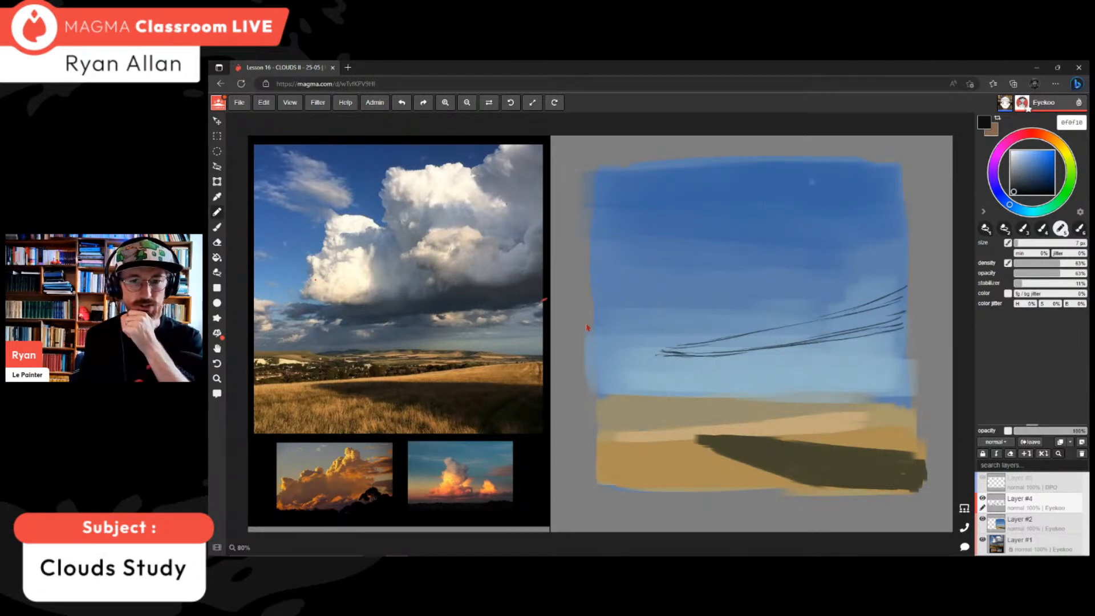
- Sketch the large cloud's angular top contour and stepped left edge down to its base
{"action": "mouse_move", "coordinate": [834, 173]}
{"action": "left_mouse_down"}
{"action": "mouse_move", "coordinate": [857, 164]}
{"action": "mouse_move", "coordinate": [813, 218]}
{"action": "mouse_move", "coordinate": [838, 232]}
{"action": "mouse_move", "coordinate": [824, 210]}
{"action": "mouse_move", "coordinate": [850, 239]}
{"action": "left_mouse_up"}
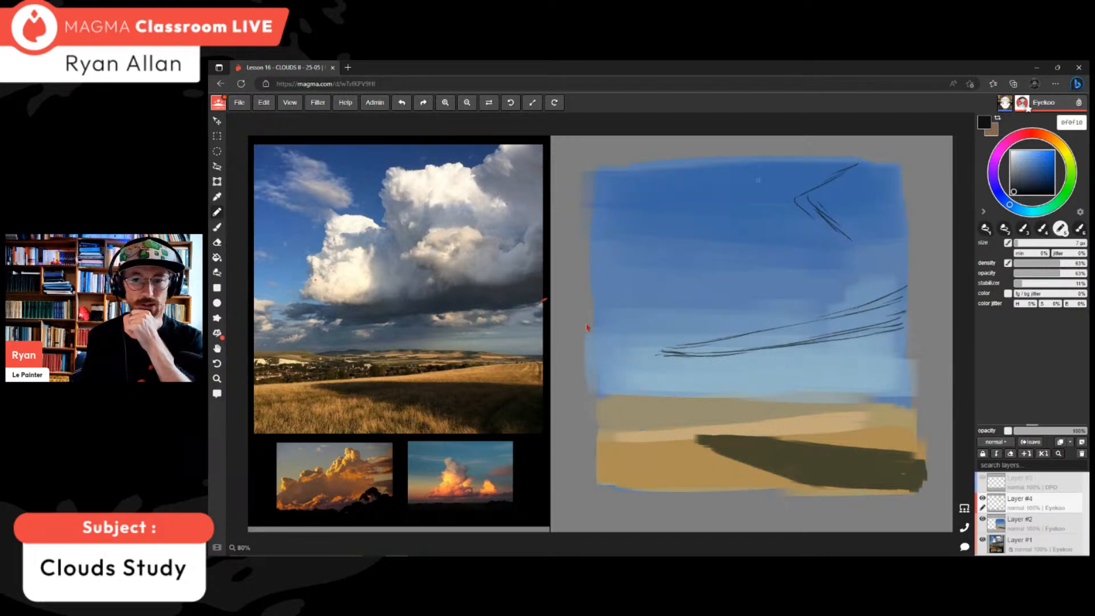
{"action": "left_click_drag", "start_coordinate": [803, 196], "coordinate": [739, 189]}
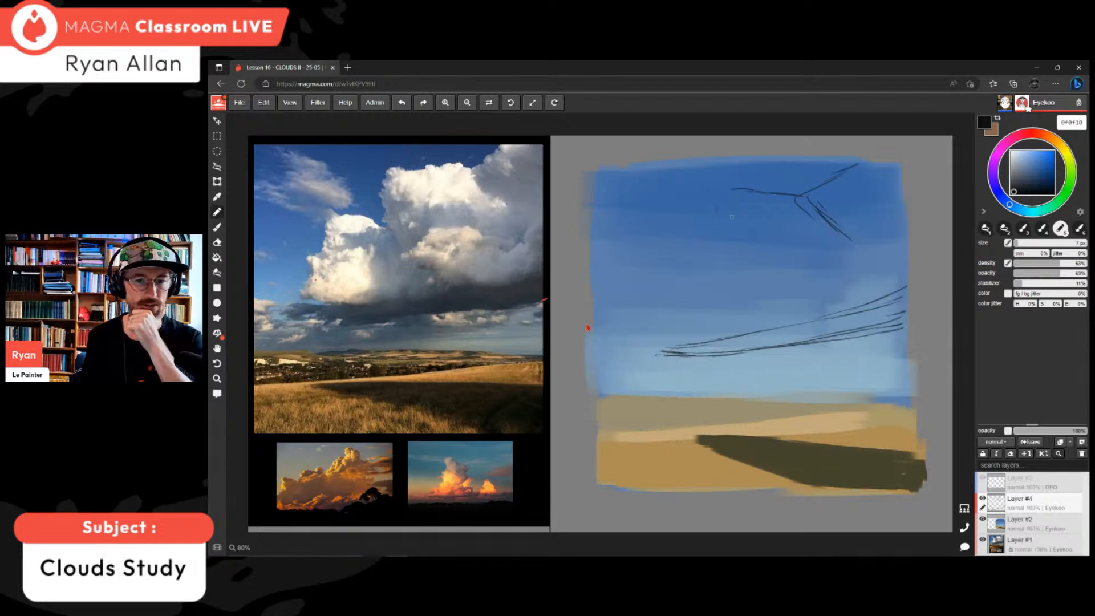
{"action": "mouse_move", "coordinate": [723, 201]}
{"action": "left_mouse_down"}
{"action": "mouse_move", "coordinate": [728, 274]}
{"action": "mouse_move", "coordinate": [707, 247]}
{"action": "mouse_move", "coordinate": [677, 240]}
{"action": "mouse_move", "coordinate": [663, 263]}
{"action": "mouse_move", "coordinate": [654, 343]}
{"action": "left_mouse_up"}
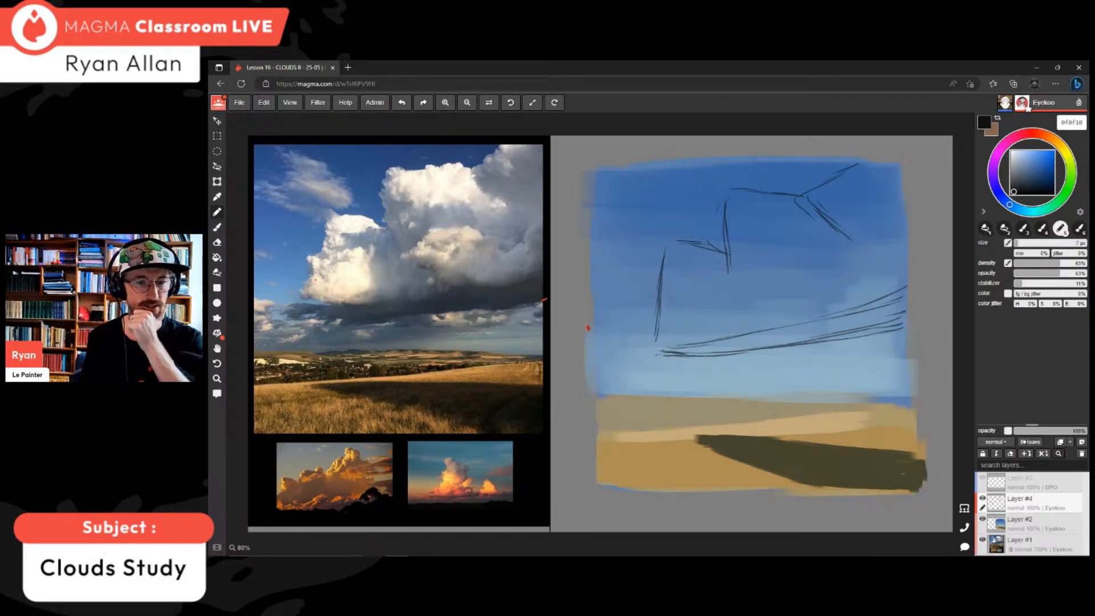
{"action": "mouse_move", "coordinate": [660, 283]}
{"action": "left_mouse_down"}
{"action": "mouse_move", "coordinate": [650, 295]}
{"action": "mouse_move", "coordinate": [656, 340]}
{"action": "mouse_move", "coordinate": [639, 350]}
{"action": "mouse_move", "coordinate": [670, 346]}
{"action": "left_mouse_up"}
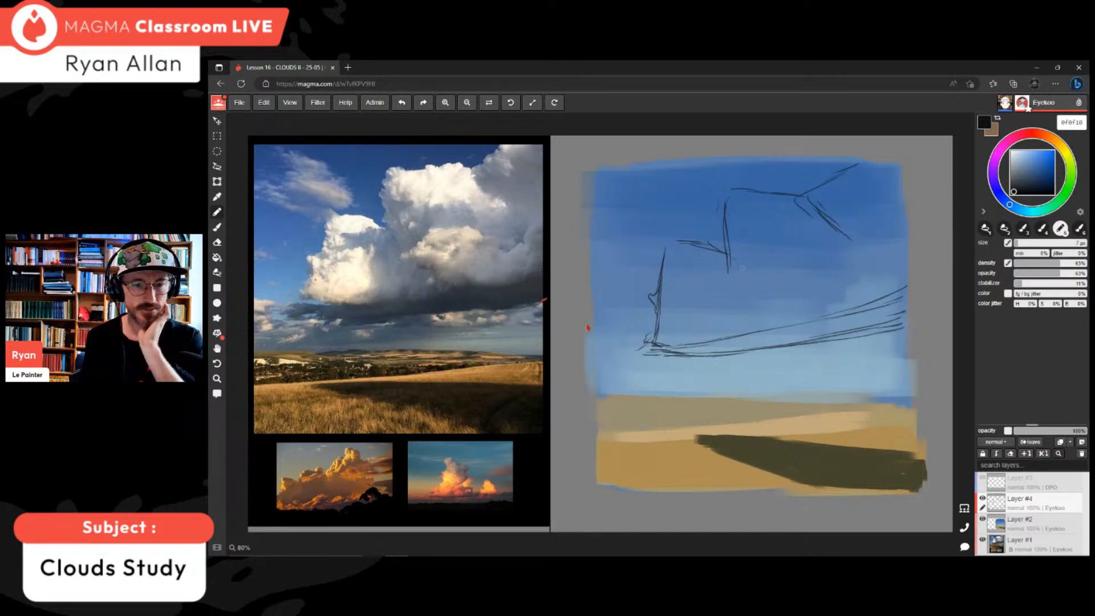
- Sketch the plane divisions inside the cloud's left masses and reinforce the line along its base
{"action": "left_click_drag", "start_coordinate": [728, 249], "coordinate": [749, 277]}
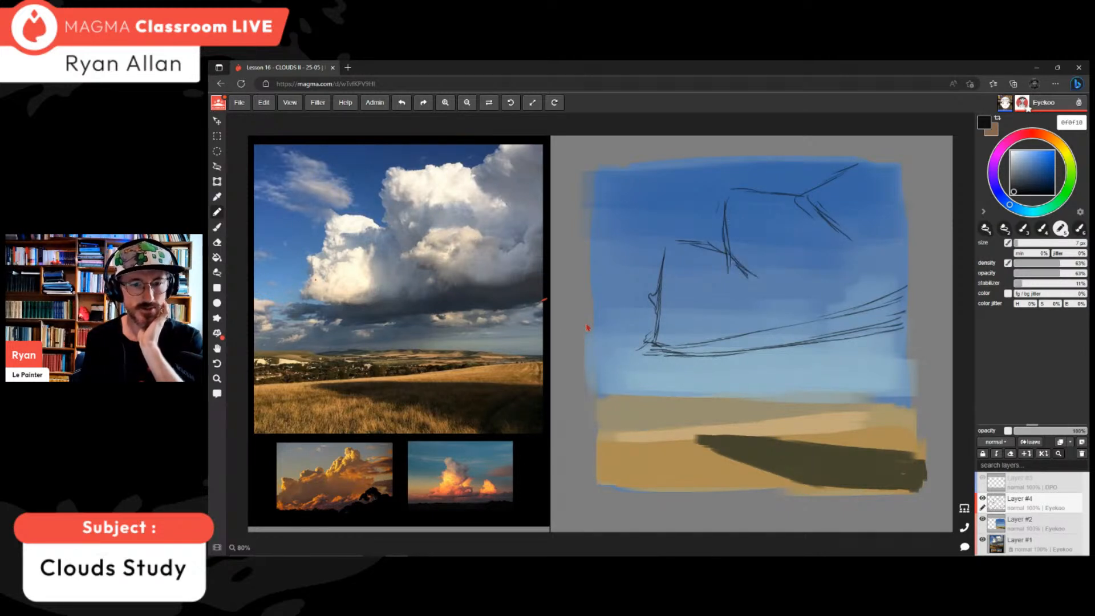
{"action": "left_click_drag", "start_coordinate": [741, 206], "coordinate": [744, 237]}
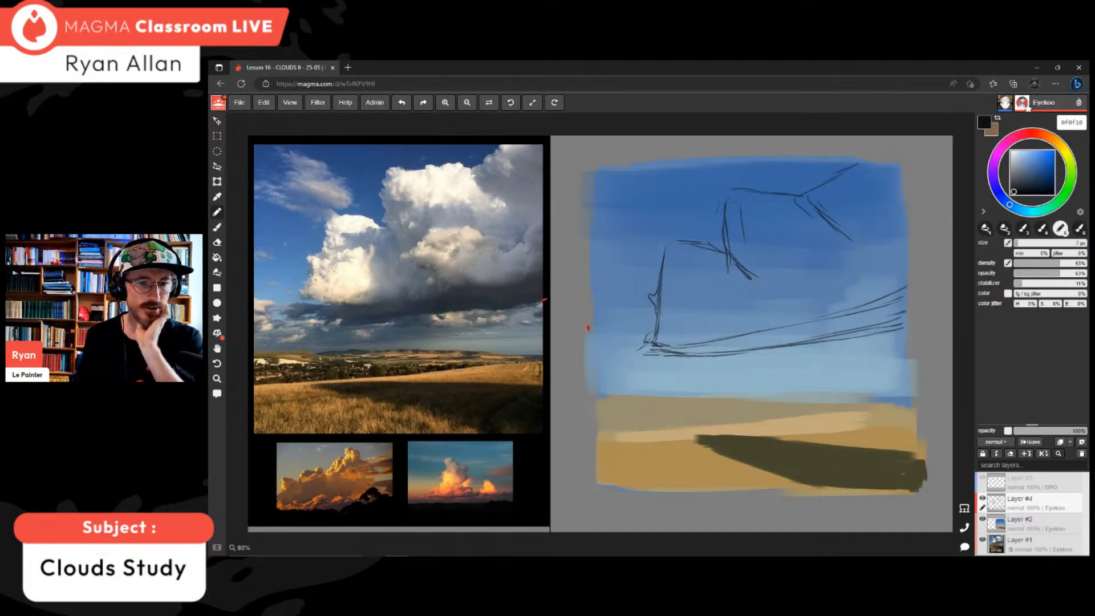
{"action": "left_click_drag", "start_coordinate": [670, 257], "coordinate": [672, 278]}
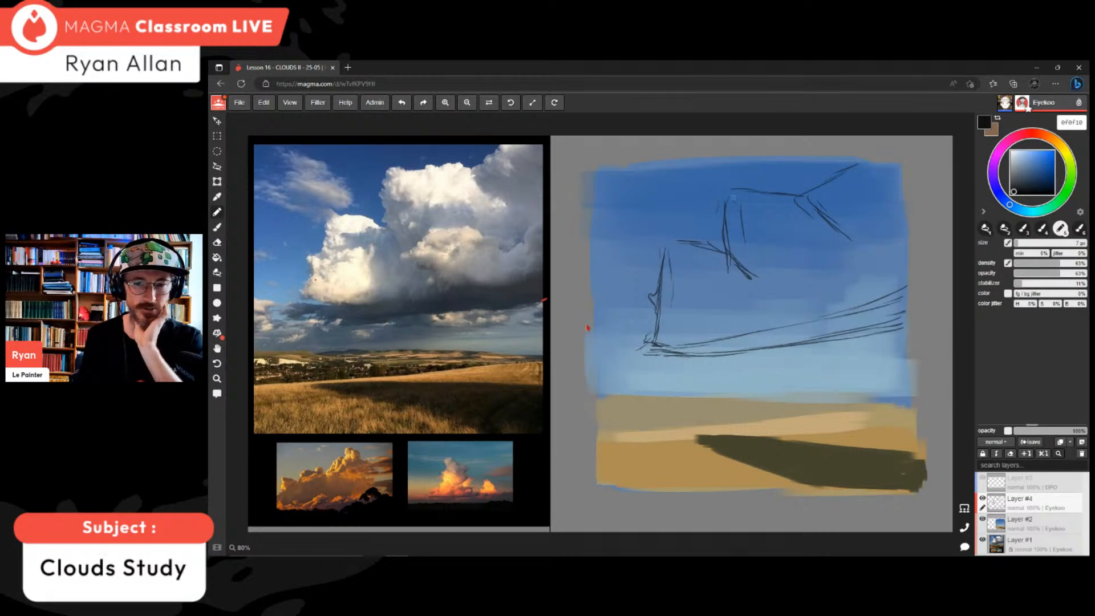
{"action": "mouse_move", "coordinate": [691, 260]}
{"action": "left_mouse_down"}
{"action": "mouse_move", "coordinate": [687, 271]}
{"action": "mouse_move", "coordinate": [701, 267]}
{"action": "left_mouse_up"}
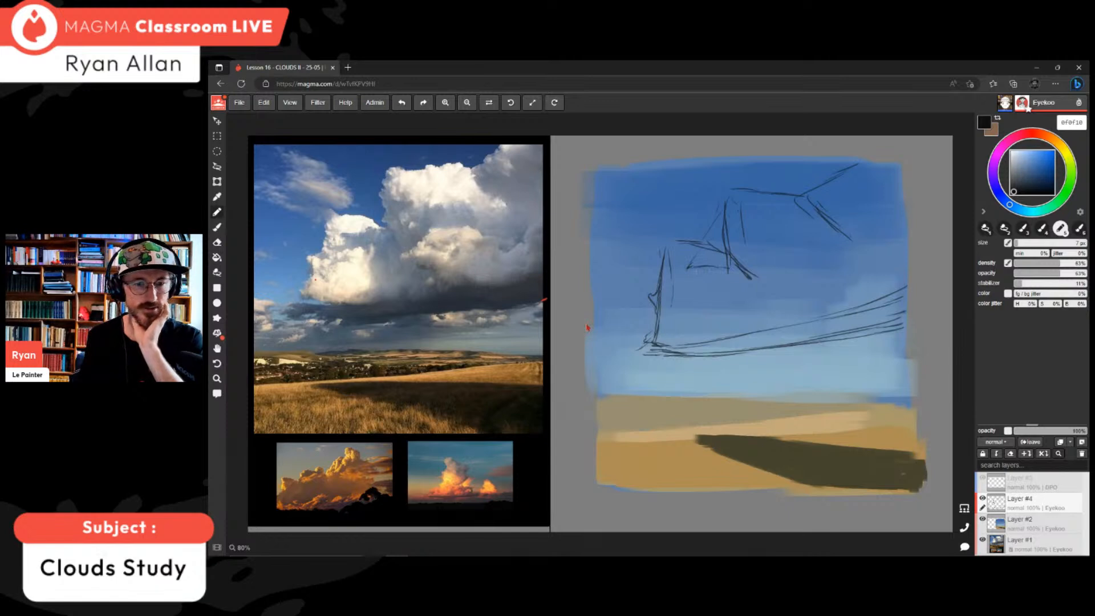
{"action": "mouse_move", "coordinate": [722, 289]}
{"action": "left_mouse_down"}
{"action": "mouse_move", "coordinate": [730, 317]}
{"action": "mouse_move", "coordinate": [694, 343]}
{"action": "left_mouse_up"}
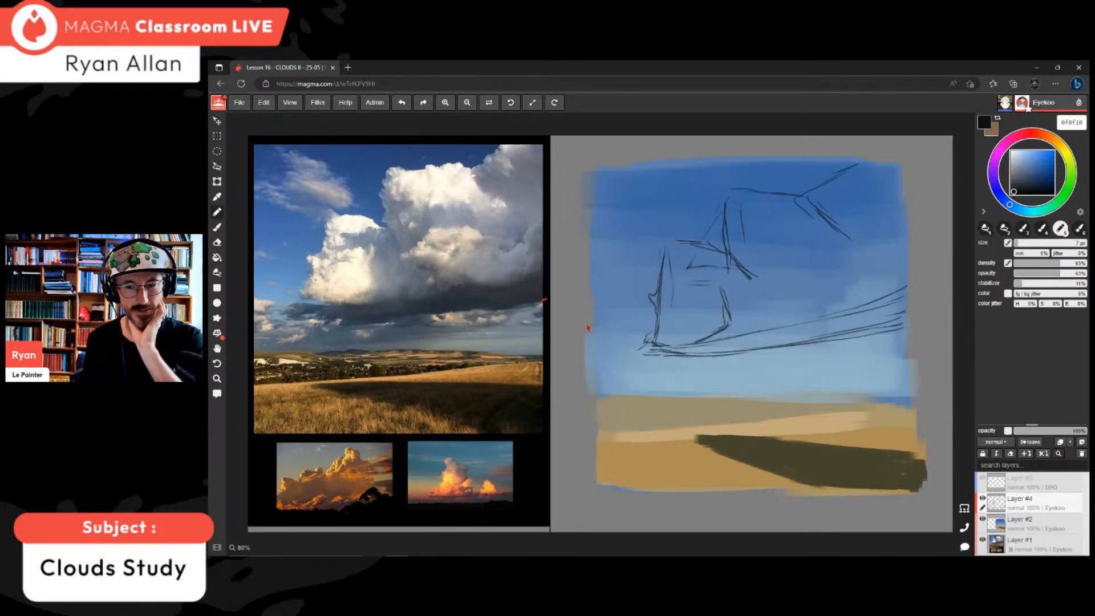
{"action": "mouse_move", "coordinate": [691, 342]}
{"action": "left_mouse_down"}
{"action": "mouse_move", "coordinate": [738, 342]}
{"action": "mouse_move", "coordinate": [733, 355]}
{"action": "mouse_move", "coordinate": [874, 336]}
{"action": "mouse_move", "coordinate": [902, 329]}
{"action": "mouse_move", "coordinate": [855, 335]}
{"action": "mouse_move", "coordinate": [892, 331]}
{"action": "mouse_move", "coordinate": [905, 294]}
{"action": "mouse_move", "coordinate": [782, 326]}
{"action": "left_mouse_up"}
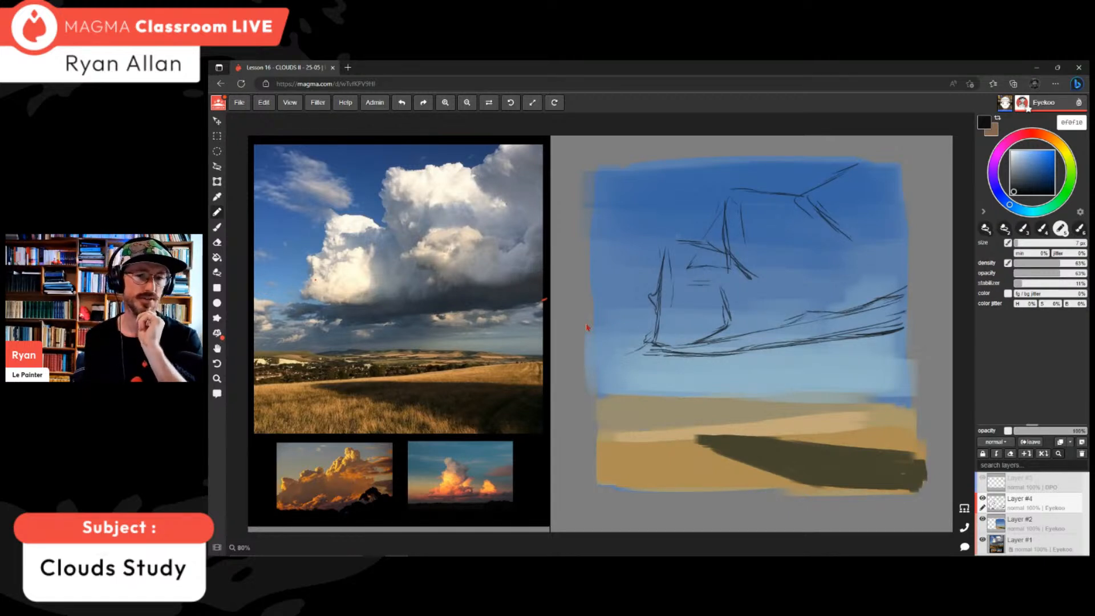
- Mark the wispy clouds at the upper left and sketch the inner folds of the large cloud's right half
{"action": "left_click_drag", "start_coordinate": [630, 198], "coordinate": [670, 216]}
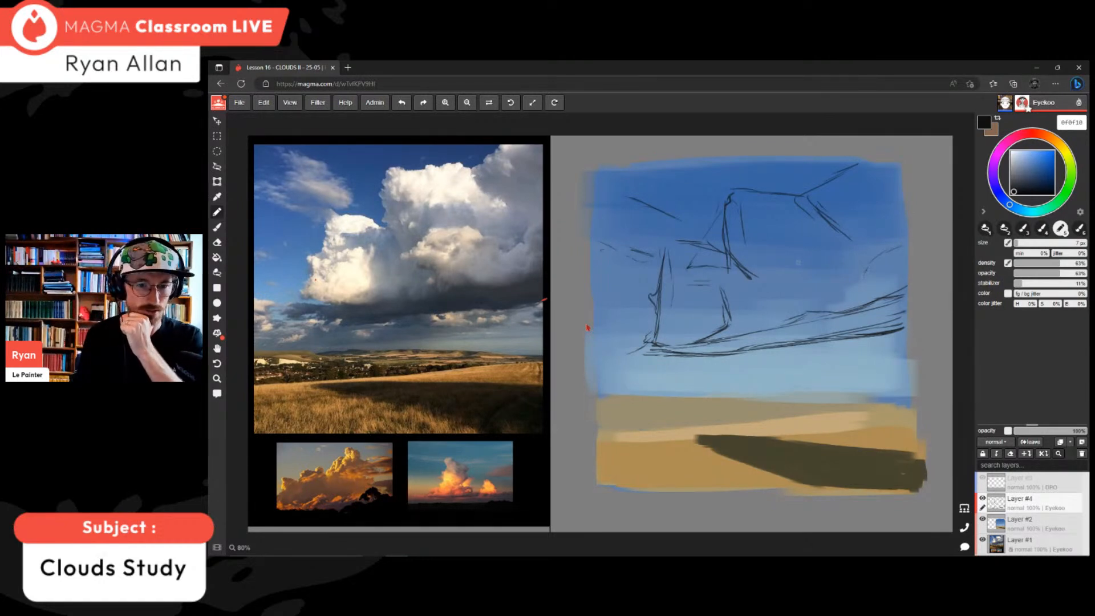
{"action": "left_click_drag", "start_coordinate": [806, 195], "coordinate": [760, 264]}
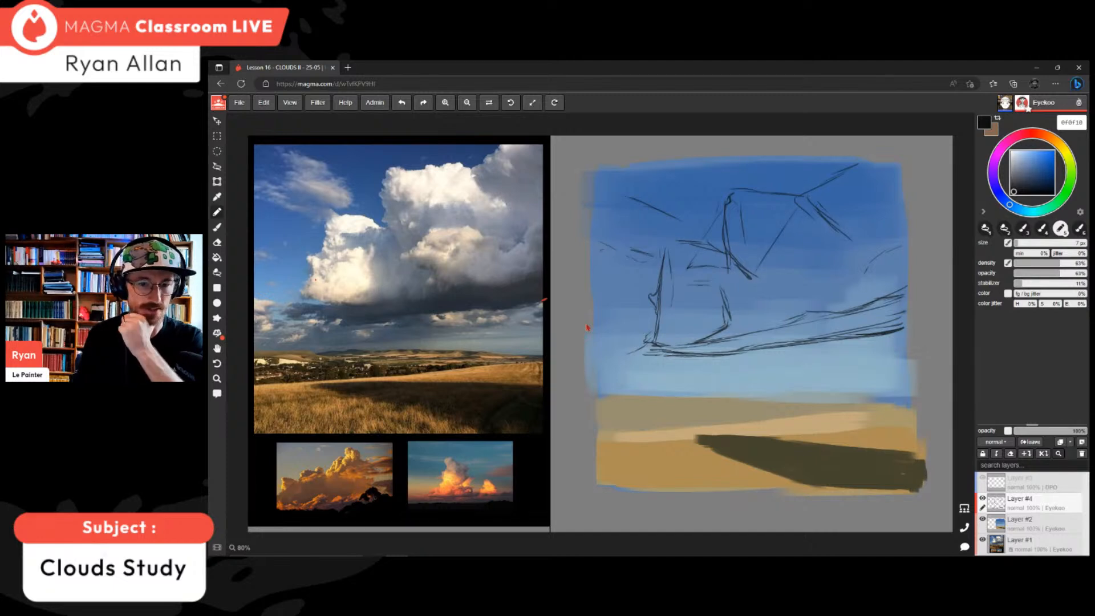
{"action": "left_click_drag", "start_coordinate": [753, 277], "coordinate": [765, 286]}
{"action": "mouse_move", "coordinate": [748, 290]}
{"action": "left_mouse_down"}
{"action": "mouse_move", "coordinate": [790, 316]}
{"action": "mouse_move", "coordinate": [776, 266]}
{"action": "mouse_move", "coordinate": [879, 276]}
{"action": "left_mouse_up"}
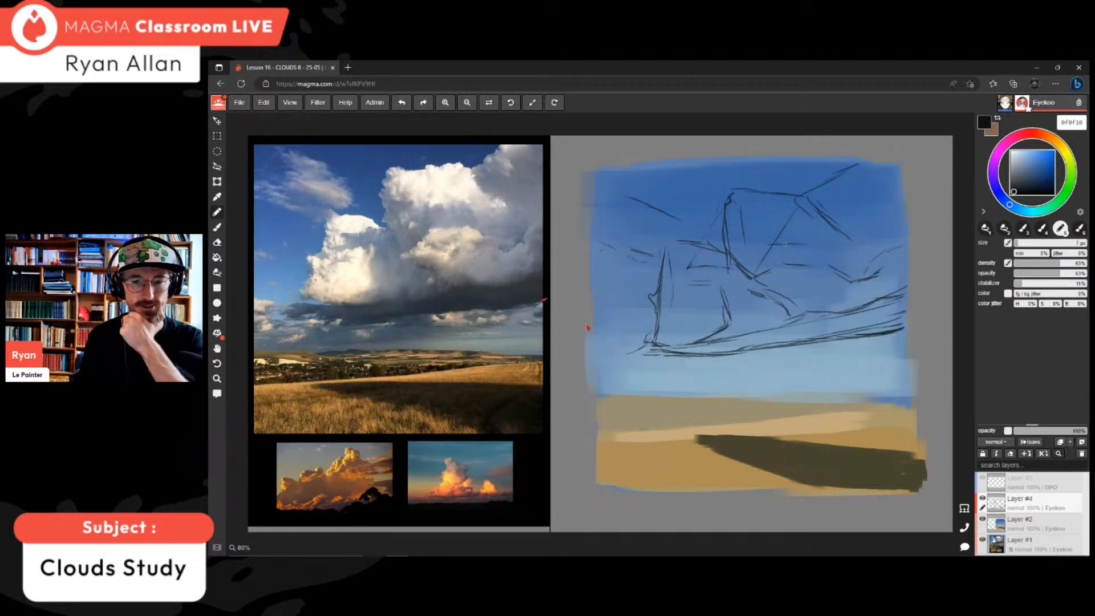
{"action": "left_click_drag", "start_coordinate": [844, 254], "coordinate": [861, 254]}
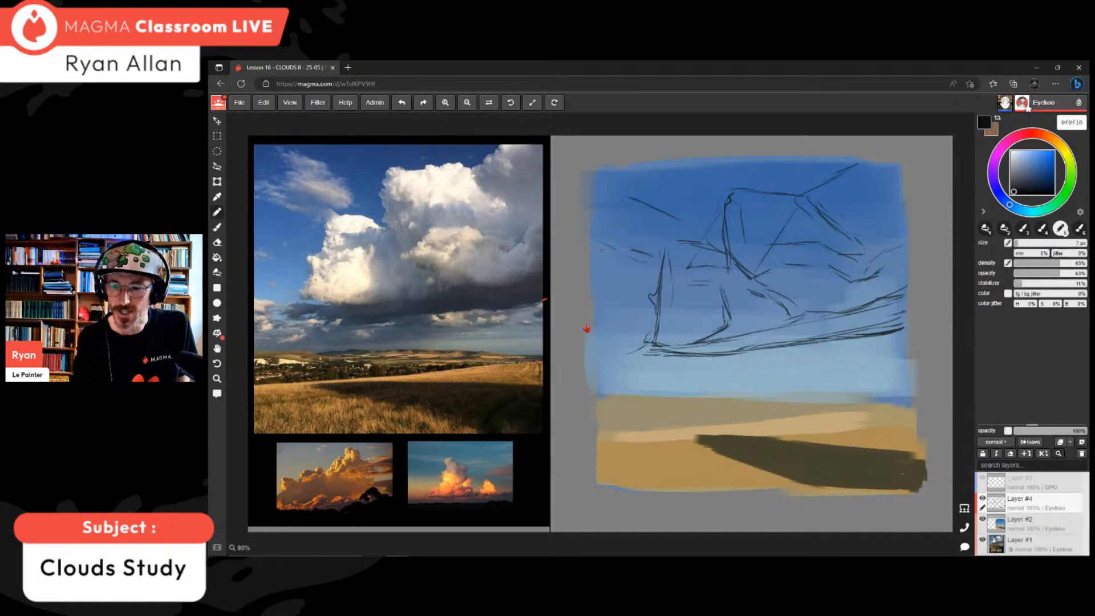
- Add a layer beneath the line sketch and start blocking in the upper right of the cloud in muted grey-blue
{"action": "left_click", "coordinate": [1082, 442]}
{"action": "left_click_drag", "start_coordinate": [1031, 503], "coordinate": [1026, 530]}
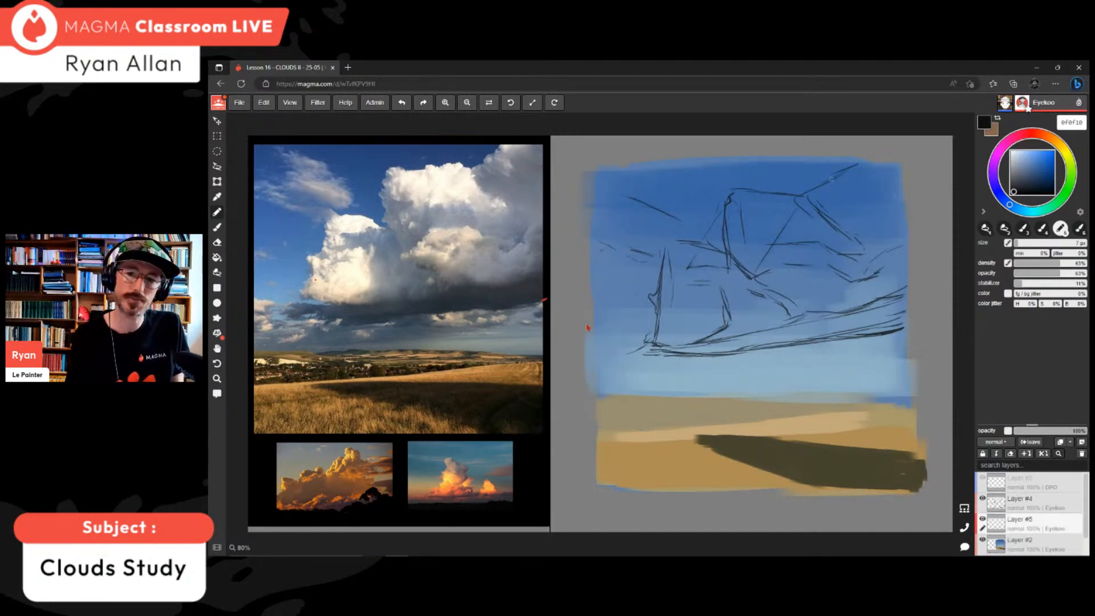
{"action": "left_click_drag", "start_coordinate": [1018, 174], "coordinate": [1015, 168]}
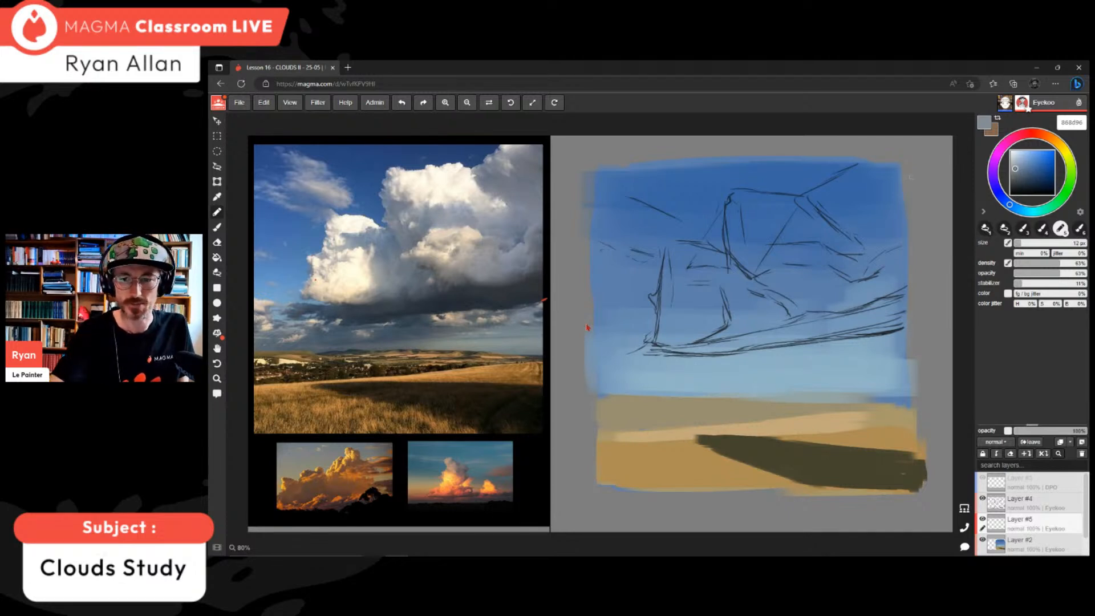
{"action": "mouse_move", "coordinate": [863, 179]}
{"action": "left_mouse_down"}
{"action": "mouse_move", "coordinate": [828, 195]}
{"action": "mouse_move", "coordinate": [870, 210]}
{"action": "mouse_move", "coordinate": [897, 259]}
{"action": "mouse_move", "coordinate": [900, 207]}
{"action": "left_mouse_up"}
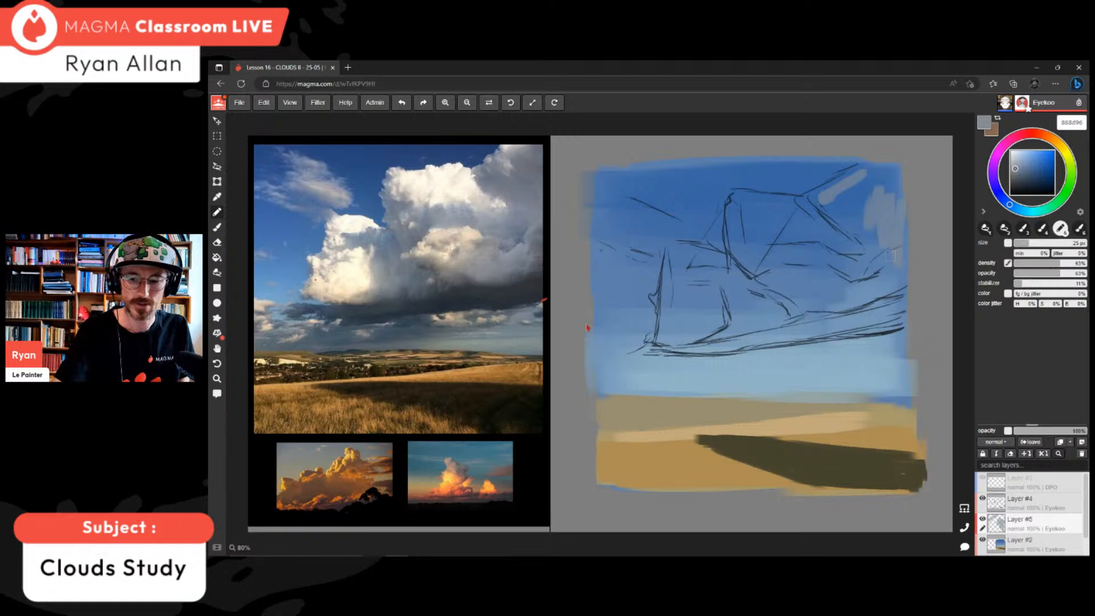
- Sample light grey from the reference cloud, set the brush to 40 px with full density, and start laying it across the upper cloud masses
{"action": "key", "text": "bracketright"}
{"action": "left_click", "coordinate": [881, 189], "text": "alt"}
{"action": "left_click", "coordinate": [509, 181], "text": "alt"}
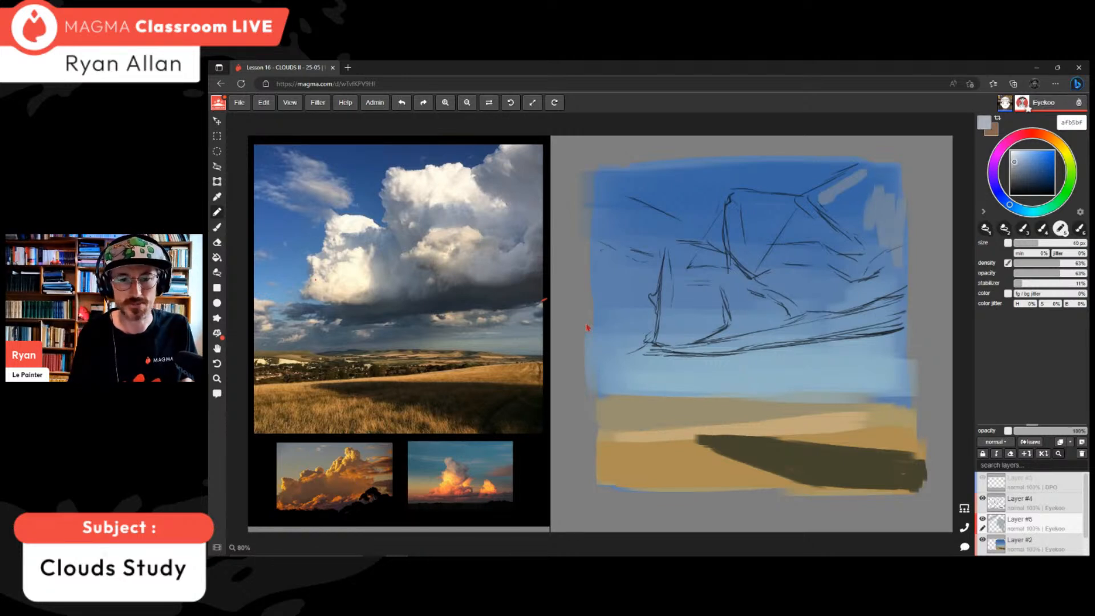
{"action": "mouse_move", "coordinate": [852, 220]}
{"action": "left_mouse_down"}
{"action": "mouse_move", "coordinate": [864, 216]}
{"action": "mouse_move", "coordinate": [804, 228]}
{"action": "mouse_move", "coordinate": [873, 191]}
{"action": "mouse_move", "coordinate": [741, 214]}
{"action": "left_mouse_up"}
{"action": "left_click_drag", "start_coordinate": [1060, 263], "coordinate": [1086, 263]}
{"action": "left_click", "coordinate": [1084, 273]}
{"action": "mouse_move", "coordinate": [795, 229]}
{"action": "left_mouse_down"}
{"action": "mouse_move", "coordinate": [753, 228]}
{"action": "mouse_move", "coordinate": [829, 231]}
{"action": "left_mouse_up"}
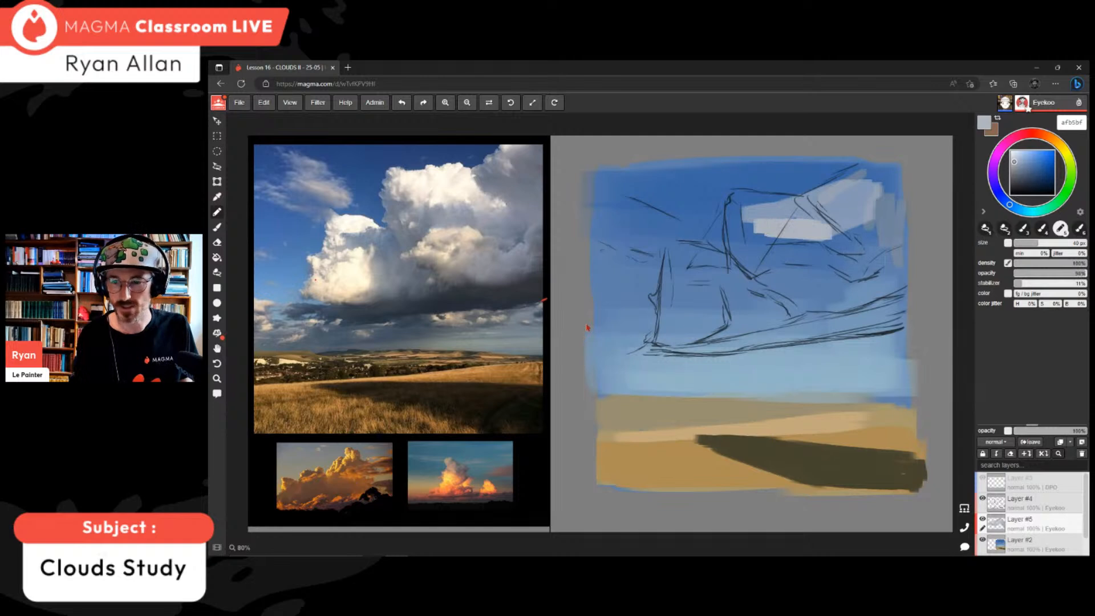
- Fill the rest of the large cloud's silhouette with light grey, following the sketched contour down to the base
{"action": "mouse_move", "coordinate": [735, 200]}
{"action": "left_mouse_down"}
{"action": "mouse_move", "coordinate": [736, 251]}
{"action": "mouse_move", "coordinate": [738, 202]}
{"action": "mouse_move", "coordinate": [810, 206]}
{"action": "mouse_move", "coordinate": [764, 229]}
{"action": "mouse_move", "coordinate": [856, 222]}
{"action": "mouse_move", "coordinate": [827, 194]}
{"action": "mouse_move", "coordinate": [856, 174]}
{"action": "mouse_move", "coordinate": [870, 181]}
{"action": "mouse_move", "coordinate": [892, 254]}
{"action": "mouse_move", "coordinate": [895, 182]}
{"action": "mouse_move", "coordinate": [890, 314]}
{"action": "left_mouse_up"}
{"action": "mouse_move", "coordinate": [898, 274]}
{"action": "left_mouse_down"}
{"action": "mouse_move", "coordinate": [892, 310]}
{"action": "mouse_move", "coordinate": [793, 333]}
{"action": "mouse_move", "coordinate": [879, 302]}
{"action": "mouse_move", "coordinate": [770, 285]}
{"action": "mouse_move", "coordinate": [879, 251]}
{"action": "mouse_move", "coordinate": [758, 246]}
{"action": "mouse_move", "coordinate": [715, 277]}
{"action": "mouse_move", "coordinate": [684, 256]}
{"action": "mouse_move", "coordinate": [695, 251]}
{"action": "mouse_move", "coordinate": [670, 308]}
{"action": "mouse_move", "coordinate": [660, 299]}
{"action": "mouse_move", "coordinate": [664, 342]}
{"action": "mouse_move", "coordinate": [679, 319]}
{"action": "mouse_move", "coordinate": [710, 337]}
{"action": "mouse_move", "coordinate": [675, 341]}
{"action": "mouse_move", "coordinate": [744, 335]}
{"action": "mouse_move", "coordinate": [764, 311]}
{"action": "mouse_move", "coordinate": [695, 291]}
{"action": "mouse_move", "coordinate": [759, 268]}
{"action": "mouse_move", "coordinate": [693, 282]}
{"action": "mouse_move", "coordinate": [684, 309]}
{"action": "left_mouse_up"}
{"action": "mouse_move", "coordinate": [674, 258]}
{"action": "left_mouse_down"}
{"action": "mouse_move", "coordinate": [702, 247]}
{"action": "mouse_move", "coordinate": [667, 251]}
{"action": "left_mouse_up"}
{"action": "mouse_move", "coordinate": [864, 170]}
{"action": "left_mouse_down"}
{"action": "mouse_move", "coordinate": [892, 177]}
{"action": "mouse_move", "coordinate": [901, 321]}
{"action": "mouse_move", "coordinate": [816, 336]}
{"action": "left_mouse_up"}
{"action": "left_click_drag", "start_coordinate": [897, 322], "coordinate": [782, 338]}
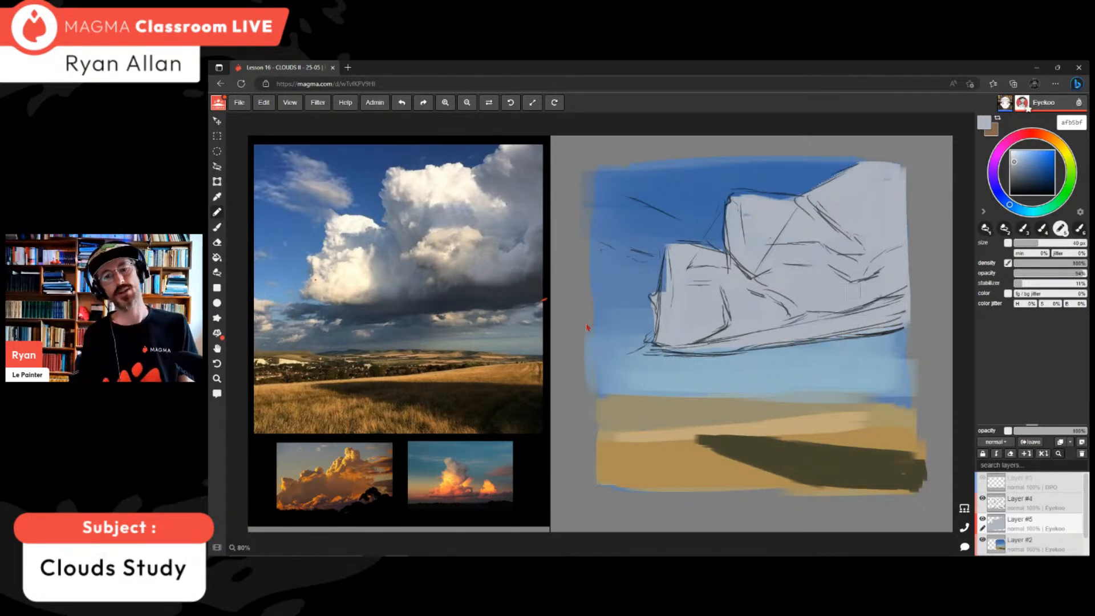
{"action": "left_click_drag", "start_coordinate": [652, 344], "coordinate": [638, 352]}
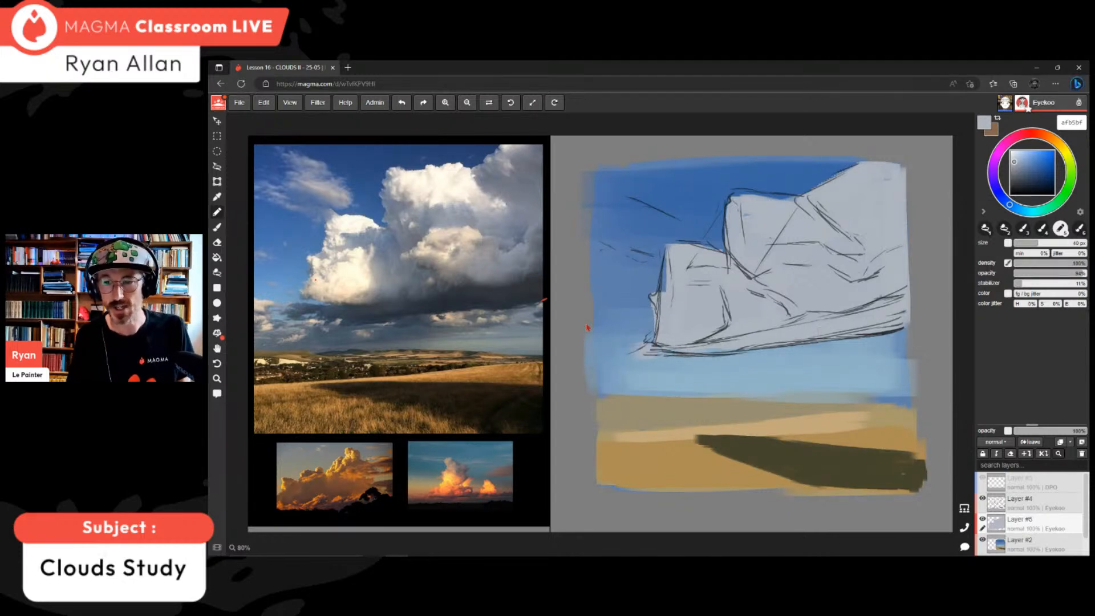
- Paint the cloud's underside in dark grey and a muted blue-grey band in the sky just beneath it
{"action": "left_click", "coordinate": [1016, 176]}
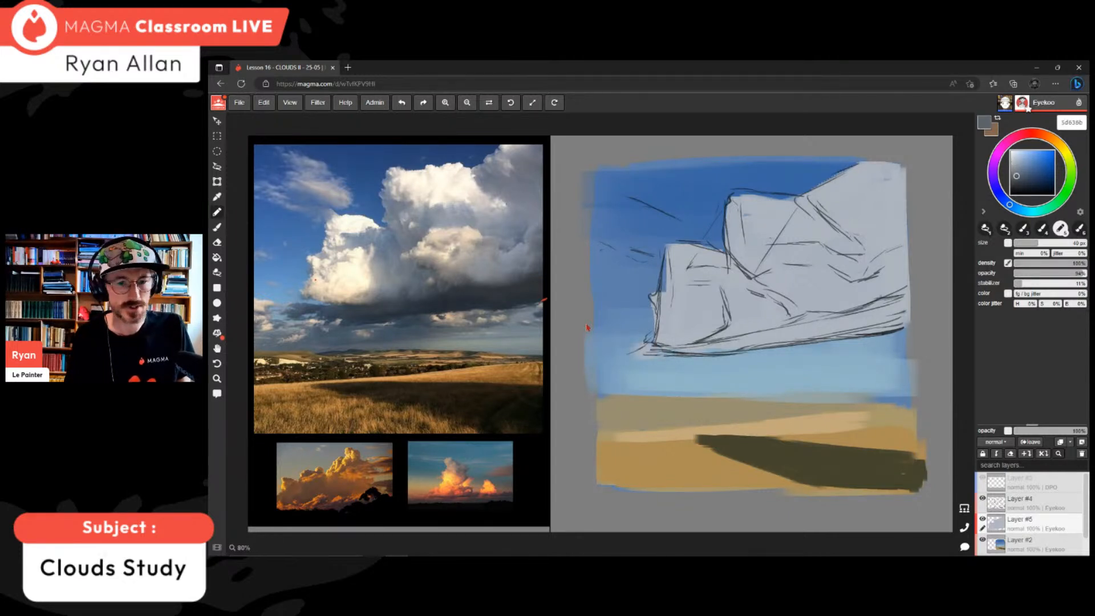
{"action": "left_click", "coordinate": [1013, 179]}
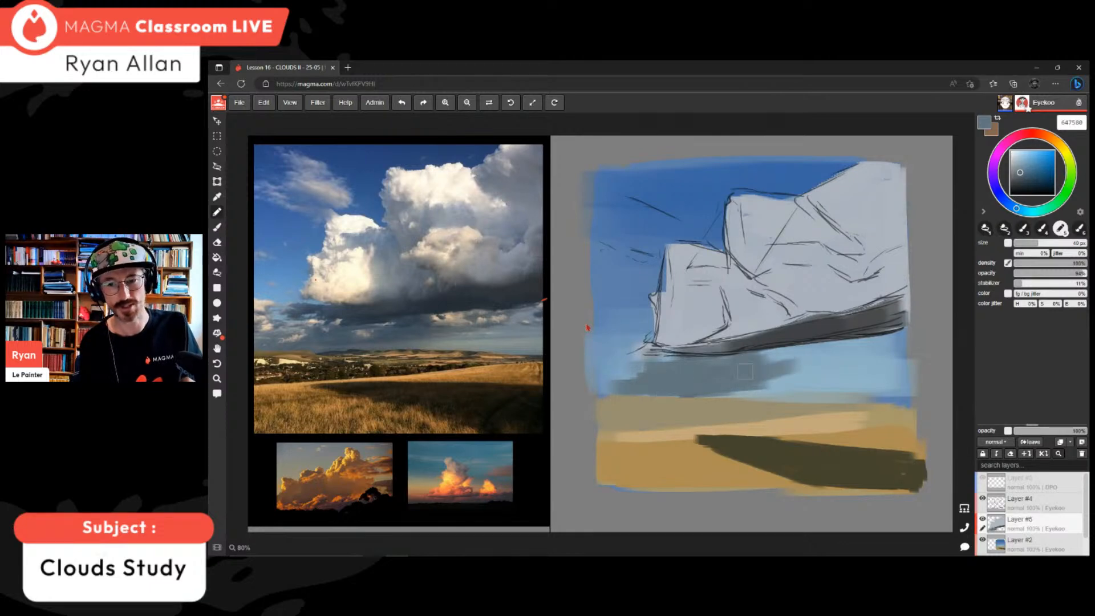
- Glance over the other canvases, and extend the cloud's dark underside along its full length with the sampled dark grey at 20 px
{"action": "left_click", "coordinate": [872, 309], "text": "alt"}
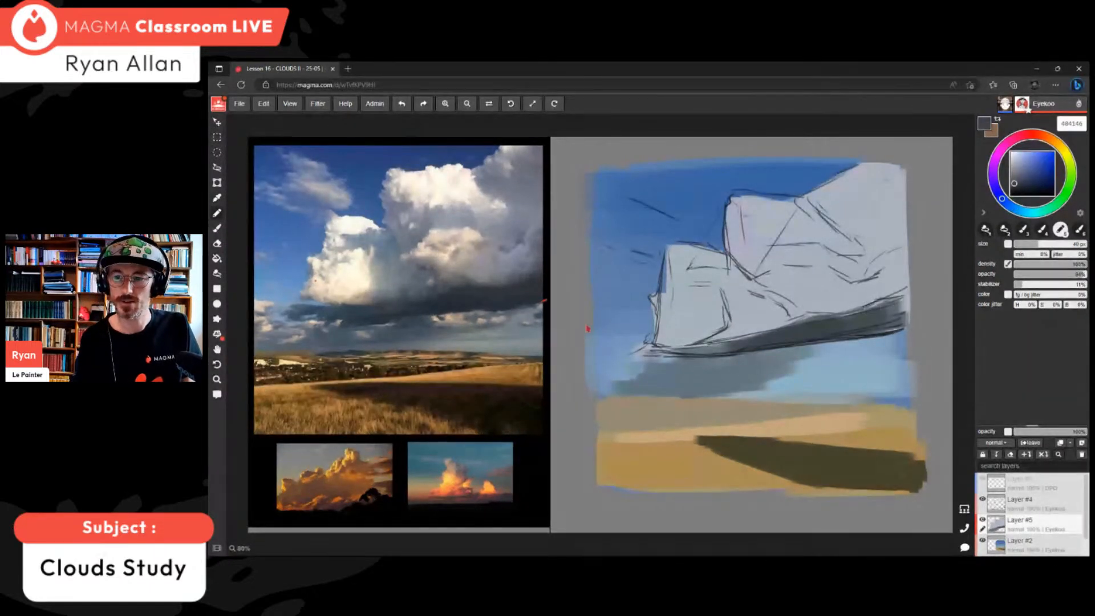
{"action": "key", "text": "bracketleft"}
{"action": "key", "text": "bracketleft"}
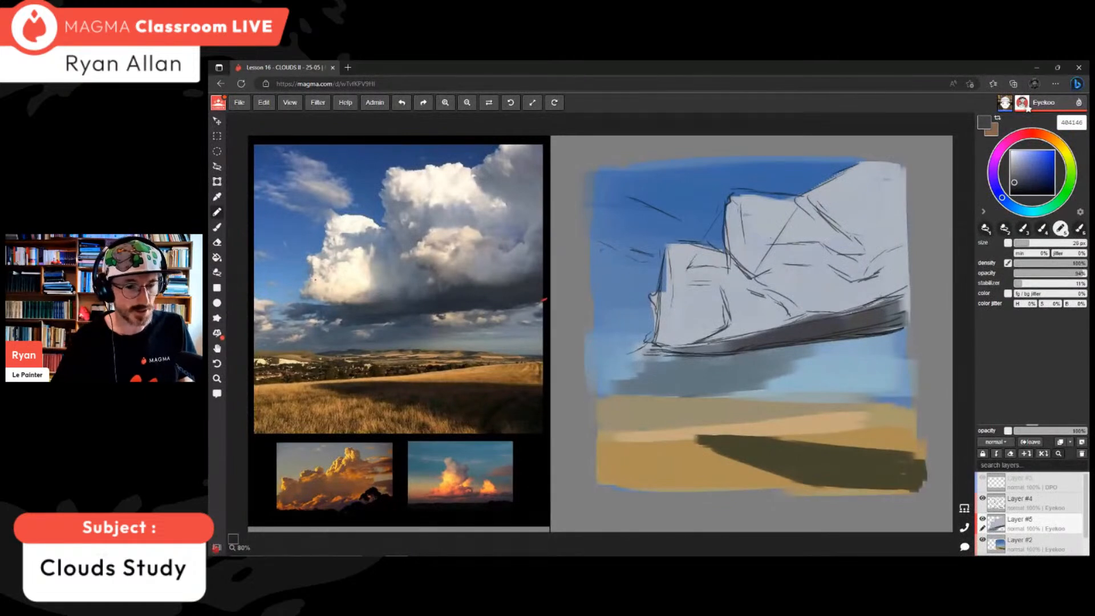
{"action": "left_click", "coordinate": [217, 547]}
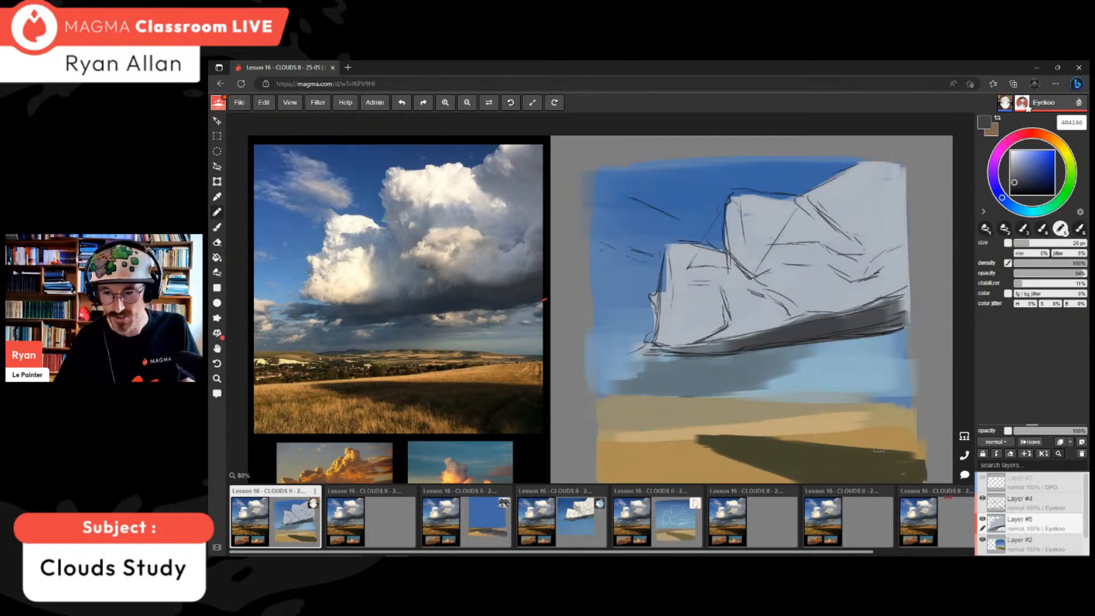
{"action": "left_click_drag", "start_coordinate": [862, 552], "coordinate": [607, 555]}
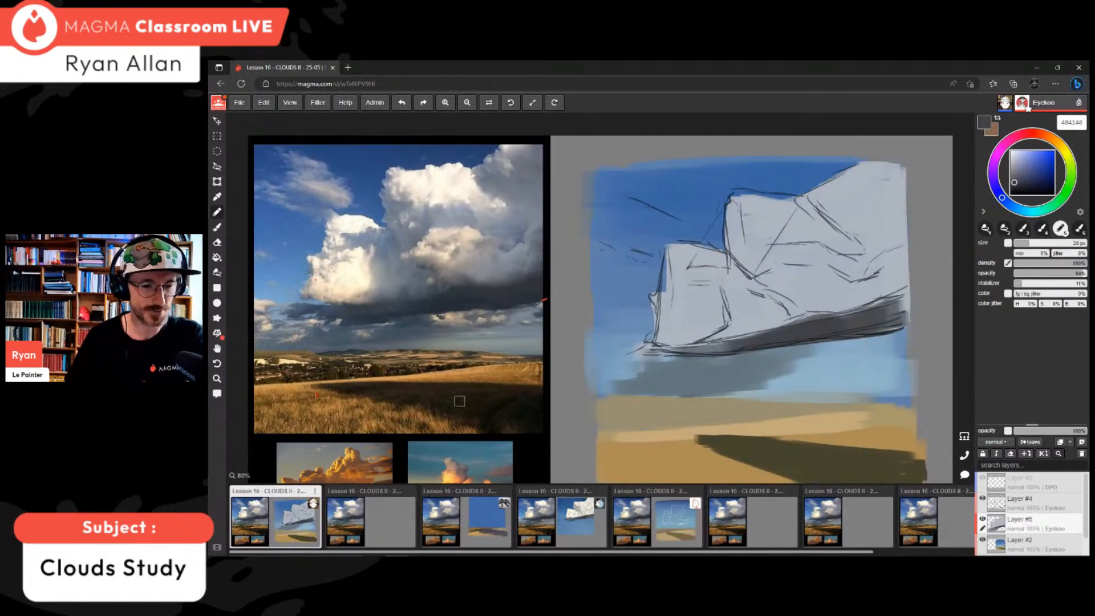
{"action": "left_click", "coordinate": [216, 547]}
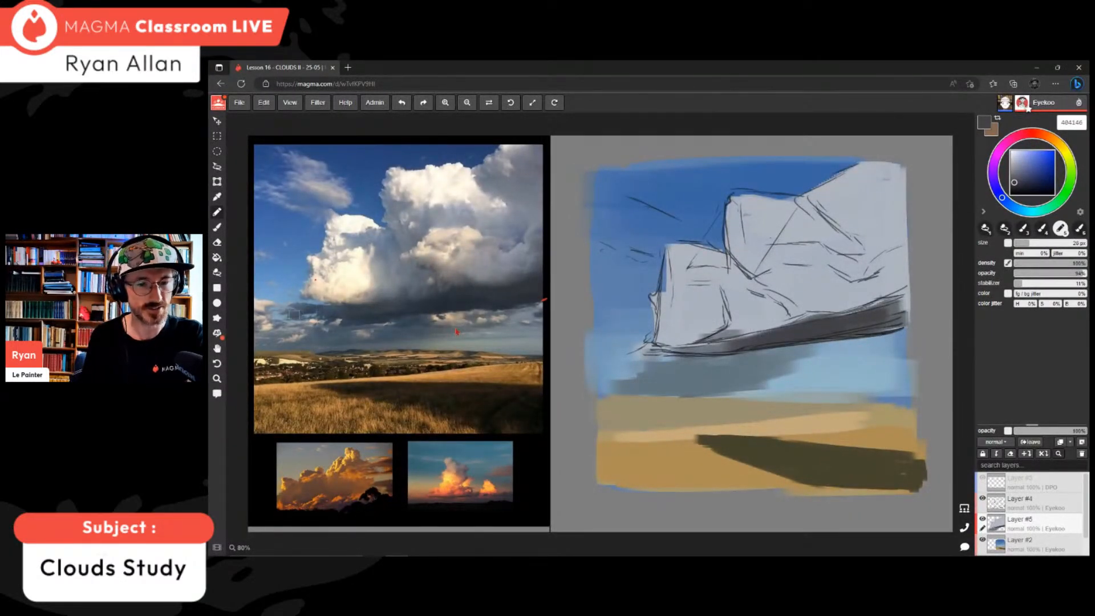
{"action": "mouse_move", "coordinate": [651, 357]}
{"action": "left_mouse_down"}
{"action": "mouse_move", "coordinate": [624, 360]}
{"action": "mouse_move", "coordinate": [895, 336]}
{"action": "mouse_move", "coordinate": [908, 315]}
{"action": "mouse_move", "coordinate": [882, 327]}
{"action": "mouse_move", "coordinate": [903, 305]}
{"action": "mouse_move", "coordinate": [880, 294]}
{"action": "left_mouse_up"}
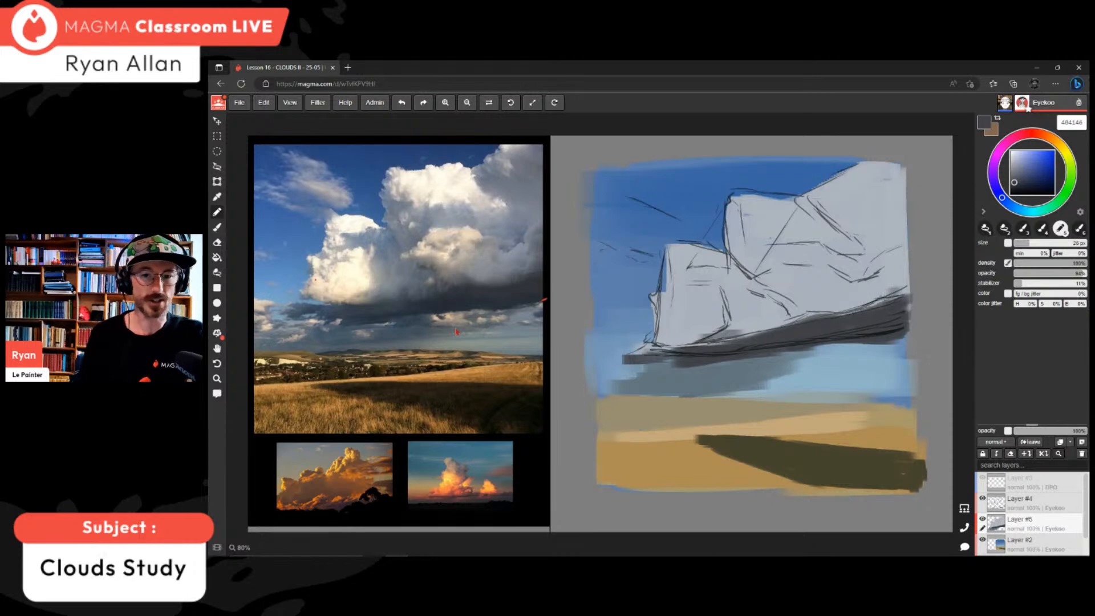
- Darken the sampled cloud grey to a mid blue-grey and paint the shadow plane around the lower left mass
{"action": "left_click", "coordinate": [871, 193], "text": "alt"}
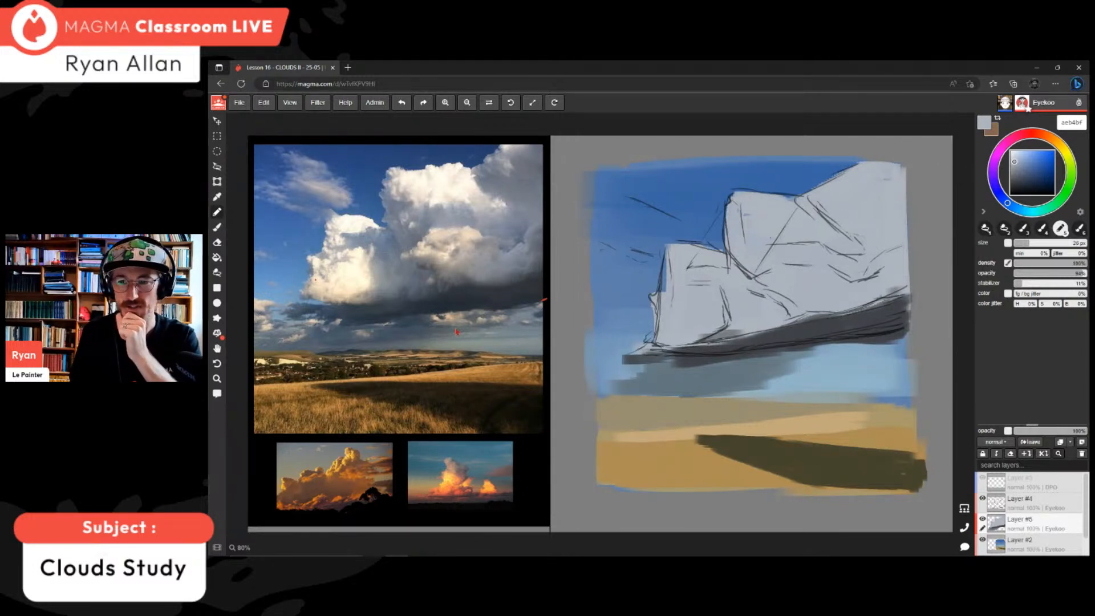
{"action": "left_click_drag", "start_coordinate": [1014, 162], "coordinate": [1018, 166]}
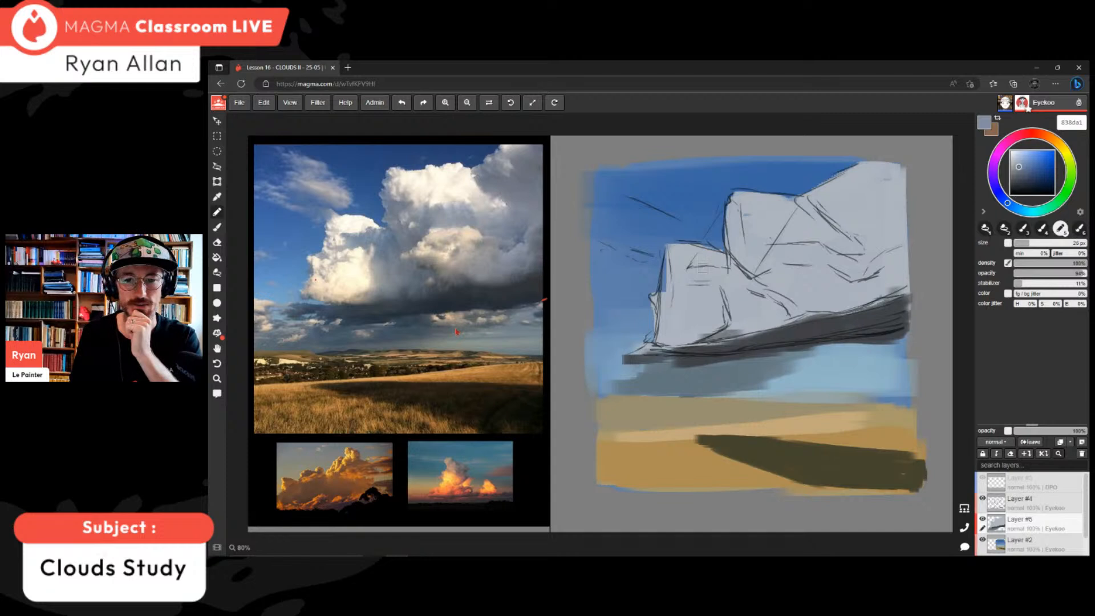
{"action": "mouse_move", "coordinate": [689, 269]}
{"action": "left_mouse_down"}
{"action": "mouse_move", "coordinate": [750, 282]}
{"action": "mouse_move", "coordinate": [733, 318]}
{"action": "mouse_move", "coordinate": [739, 334]}
{"action": "mouse_move", "coordinate": [721, 332]}
{"action": "mouse_move", "coordinate": [781, 319]}
{"action": "mouse_move", "coordinate": [752, 311]}
{"action": "mouse_move", "coordinate": [781, 310]}
{"action": "mouse_move", "coordinate": [750, 293]}
{"action": "mouse_move", "coordinate": [758, 286]}
{"action": "left_mouse_up"}
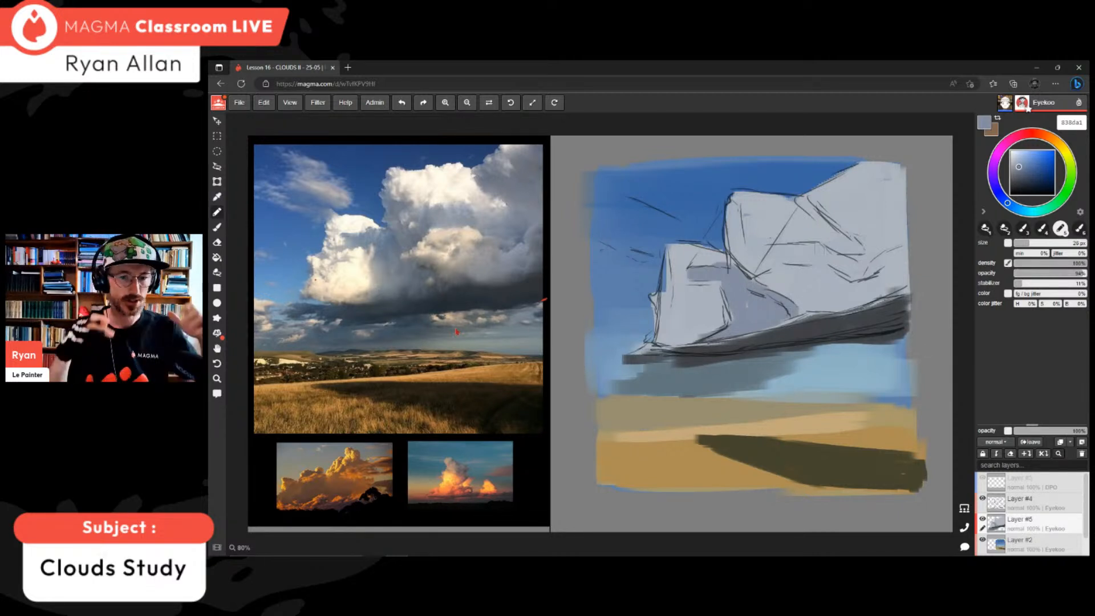
- Paint mid blue-grey shadow planes across the upper and right masses and along the foot of the left mass
{"action": "mouse_move", "coordinate": [729, 234]}
{"action": "left_mouse_down"}
{"action": "mouse_move", "coordinate": [725, 253]}
{"action": "mouse_move", "coordinate": [746, 266]}
{"action": "mouse_move", "coordinate": [797, 255]}
{"action": "mouse_move", "coordinate": [762, 275]}
{"action": "mouse_move", "coordinate": [776, 269]}
{"action": "left_mouse_up"}
{"action": "left_click_drag", "start_coordinate": [757, 253], "coordinate": [806, 250]}
{"action": "mouse_move", "coordinate": [792, 260]}
{"action": "left_mouse_down"}
{"action": "mouse_move", "coordinate": [871, 255]}
{"action": "mouse_move", "coordinate": [863, 275]}
{"action": "mouse_move", "coordinate": [838, 236]}
{"action": "mouse_move", "coordinate": [867, 198]}
{"action": "mouse_move", "coordinate": [858, 193]}
{"action": "mouse_move", "coordinate": [887, 189]}
{"action": "mouse_move", "coordinate": [892, 220]}
{"action": "mouse_move", "coordinate": [864, 234]}
{"action": "left_mouse_up"}
{"action": "mouse_move", "coordinate": [824, 205]}
{"action": "left_mouse_down"}
{"action": "mouse_move", "coordinate": [872, 243]}
{"action": "mouse_move", "coordinate": [901, 200]}
{"action": "mouse_move", "coordinate": [894, 253]}
{"action": "mouse_move", "coordinate": [873, 256]}
{"action": "mouse_move", "coordinate": [892, 270]}
{"action": "mouse_move", "coordinate": [815, 313]}
{"action": "left_mouse_up"}
{"action": "mouse_move", "coordinate": [862, 286]}
{"action": "left_mouse_down"}
{"action": "mouse_move", "coordinate": [821, 298]}
{"action": "mouse_move", "coordinate": [855, 291]}
{"action": "left_mouse_up"}
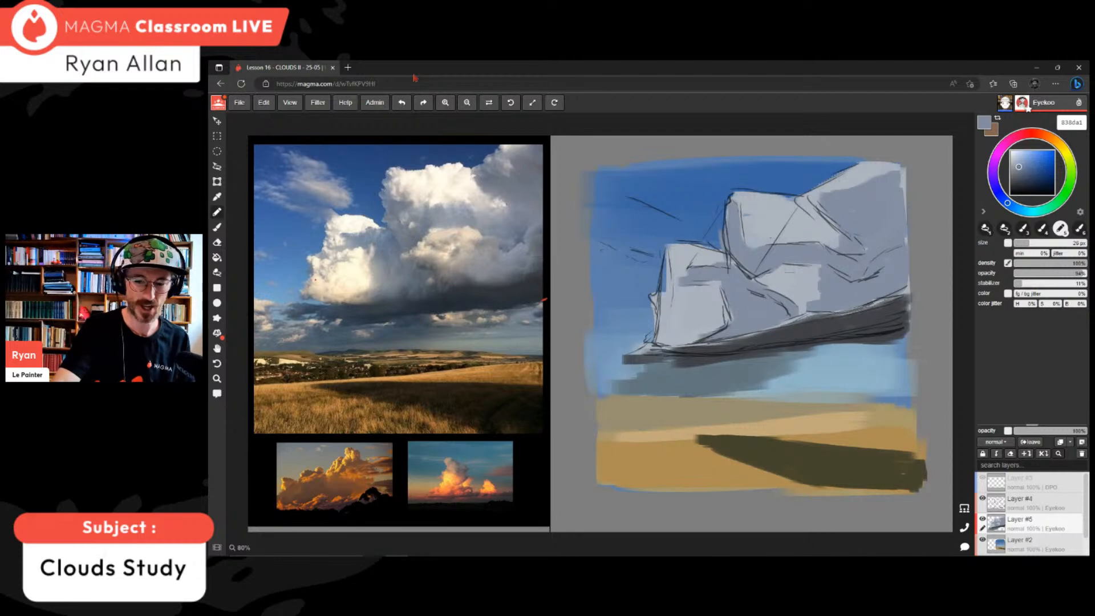
{"action": "key", "text": "bracketleft"}
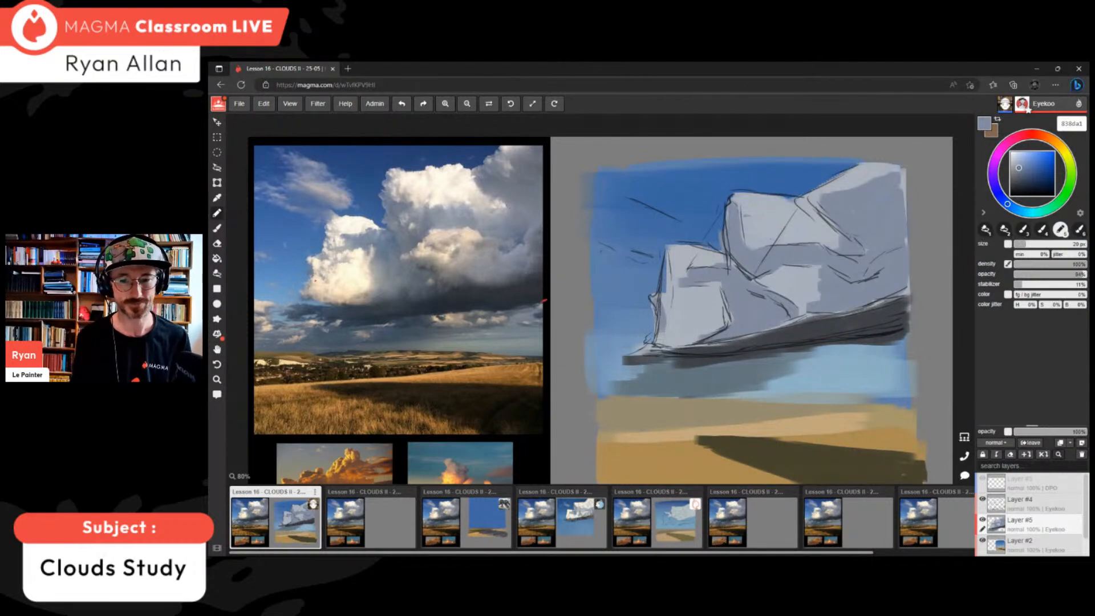
{"action": "left_click_drag", "start_coordinate": [654, 350], "coordinate": [698, 342]}
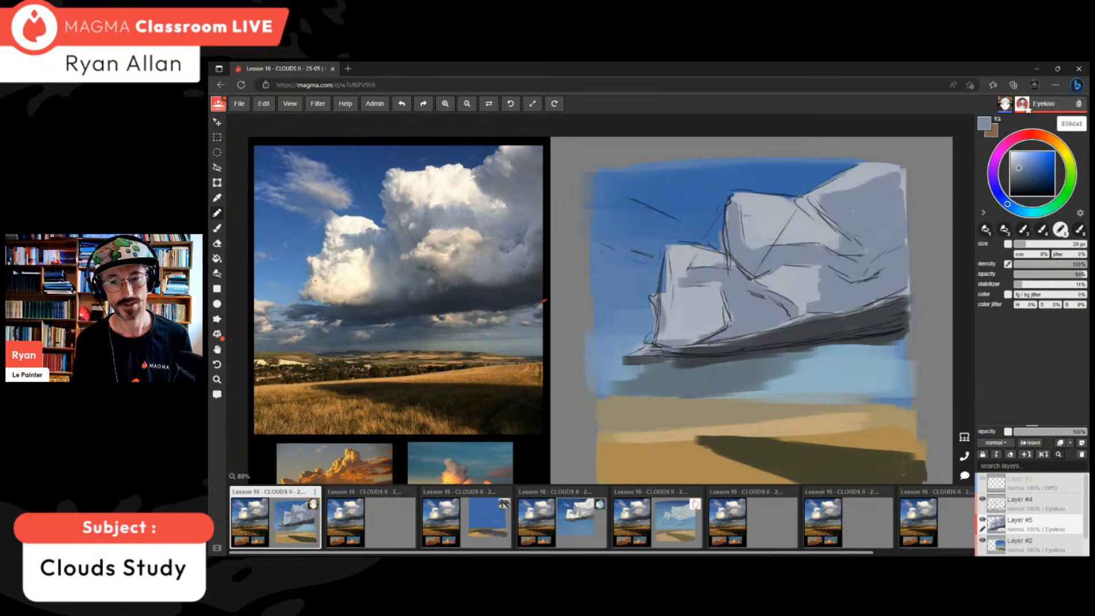
- Dab in the wispy clouds at the sky's upper left with sampled light grey, using a 35 px brush at 73% density and 66% opacity
{"action": "key", "text": "alt"}
{"action": "left_click", "coordinate": [689, 326], "text": "alt"}
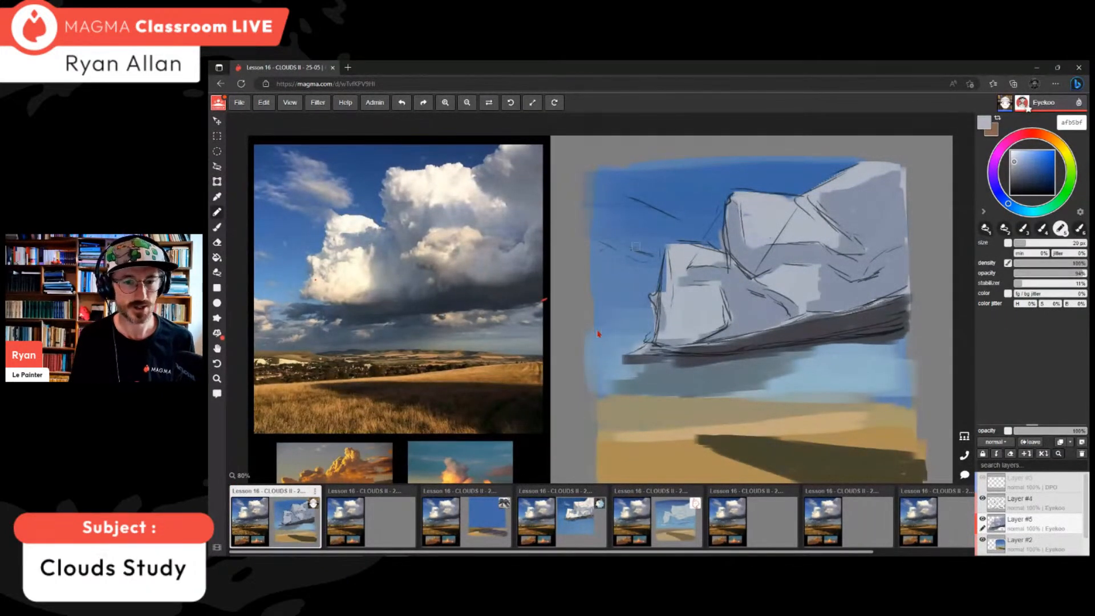
{"action": "left_click", "coordinate": [1067, 263]}
{"action": "left_click", "coordinate": [1062, 273]}
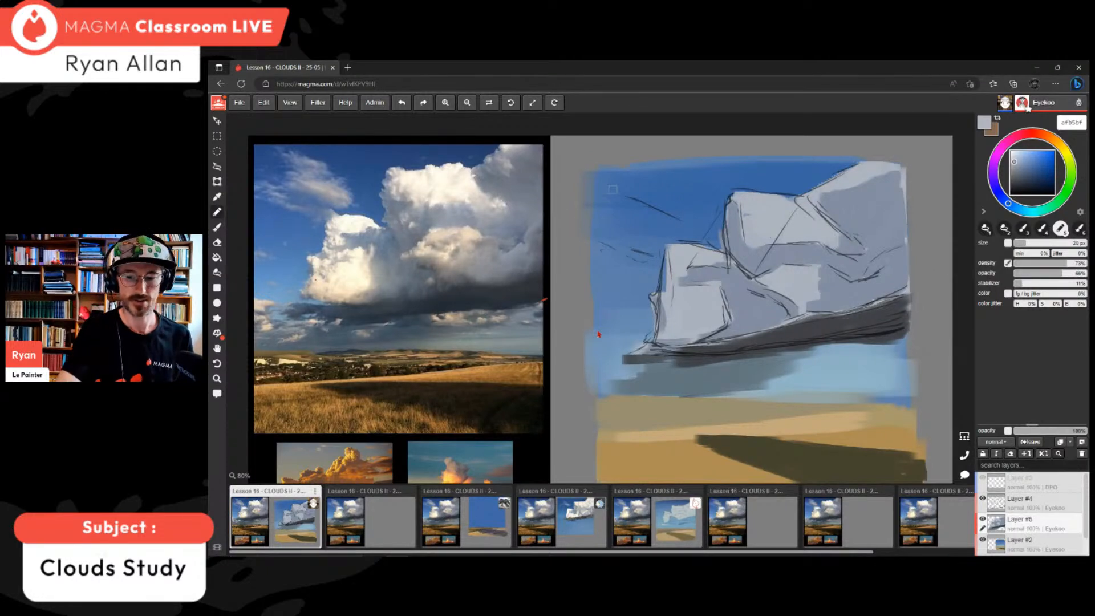
{"action": "key", "text": "bracketright"}
{"action": "key", "text": "bracketright"}
{"action": "key", "text": "bracketright"}
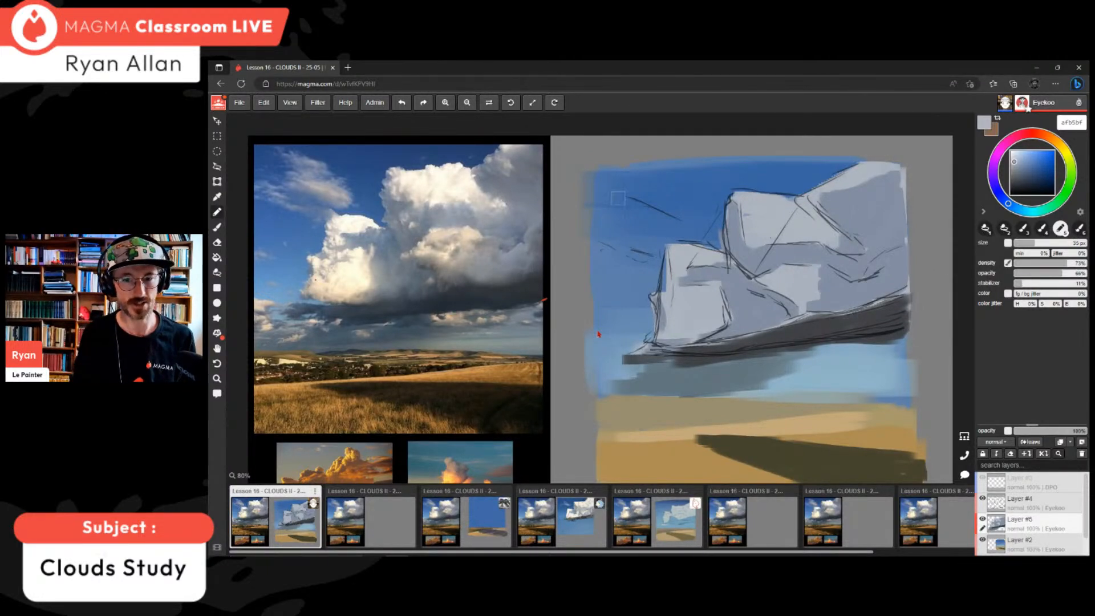
{"action": "mouse_move", "coordinate": [627, 195]}
{"action": "left_mouse_down"}
{"action": "mouse_move", "coordinate": [661, 223]}
{"action": "mouse_move", "coordinate": [633, 214]}
{"action": "mouse_move", "coordinate": [655, 224]}
{"action": "mouse_move", "coordinate": [644, 237]}
{"action": "mouse_move", "coordinate": [655, 240]}
{"action": "mouse_move", "coordinate": [641, 248]}
{"action": "mouse_move", "coordinate": [631, 230]}
{"action": "mouse_move", "coordinate": [591, 231]}
{"action": "left_mouse_up"}
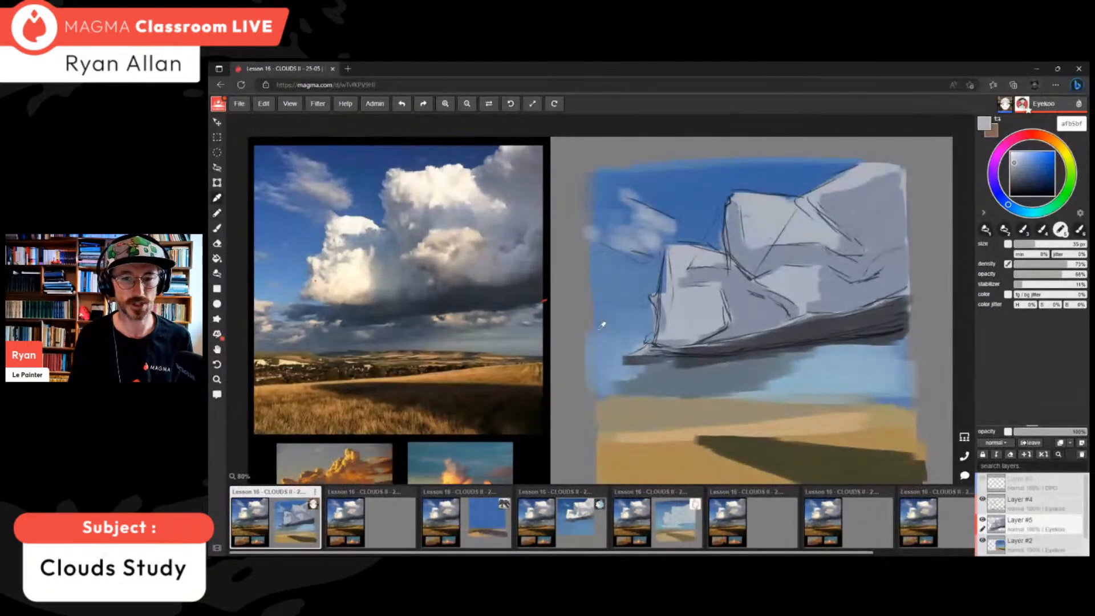
- Break up and soften the wispy clouds with sky blues and pale greys sampled from the painting
{"action": "left_click", "coordinate": [601, 329], "text": "alt"}
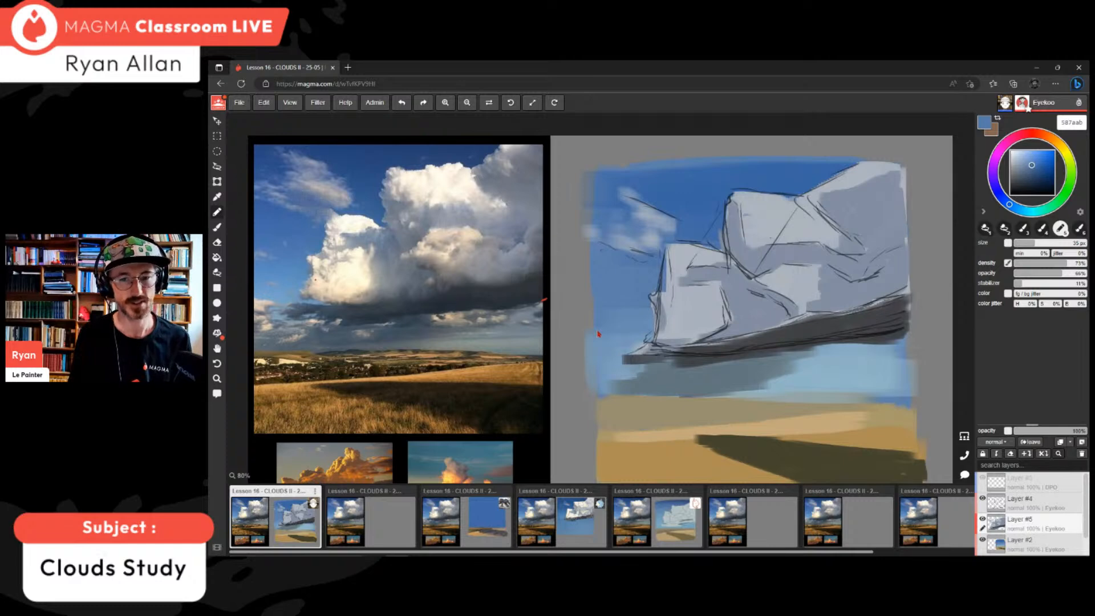
{"action": "left_click", "coordinate": [598, 333], "text": "alt"}
{"action": "left_click", "coordinate": [598, 335], "text": "alt"}
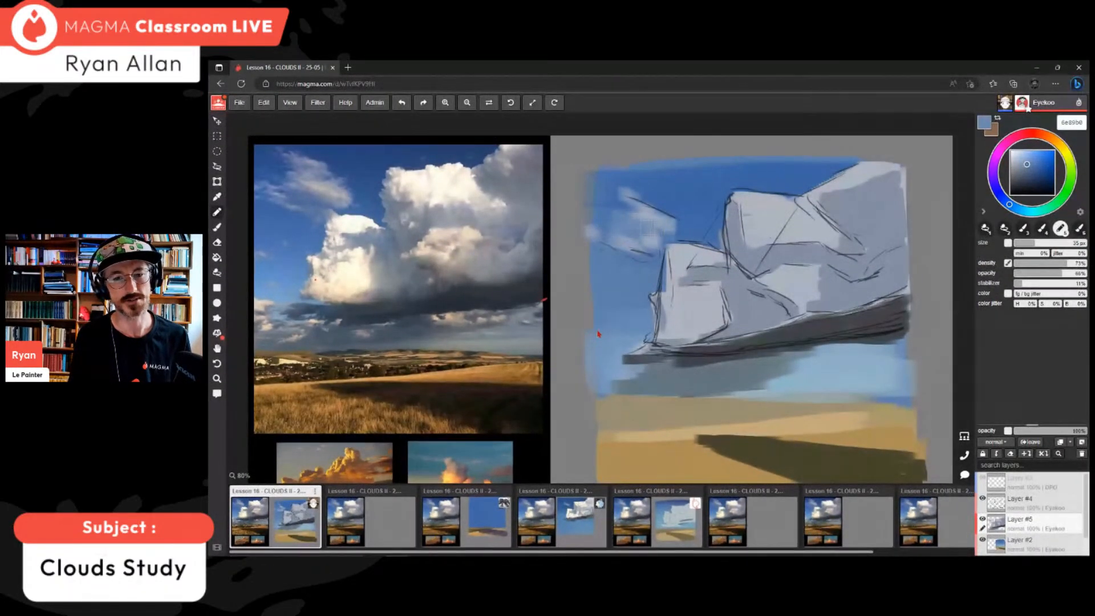
{"action": "left_click", "coordinate": [598, 334], "text": "alt"}
{"action": "mouse_move", "coordinate": [632, 224]}
{"action": "left_mouse_down"}
{"action": "mouse_move", "coordinate": [641, 235]}
{"action": "mouse_move", "coordinate": [652, 227]}
{"action": "left_mouse_up"}
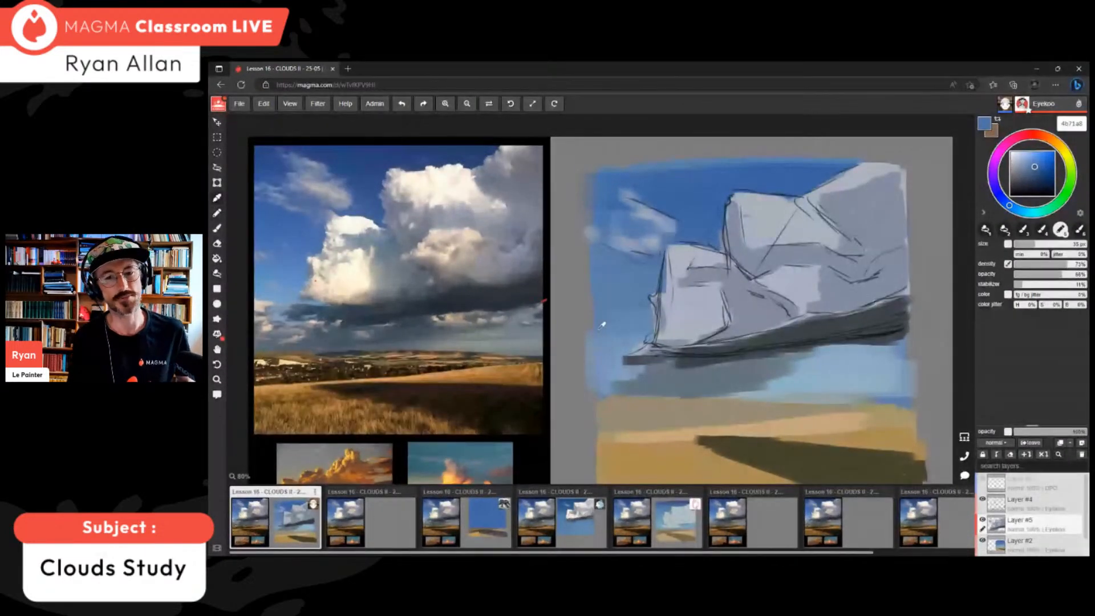
{"action": "left_click", "coordinate": [598, 330], "text": "alt"}
{"action": "left_click_drag", "start_coordinate": [676, 224], "coordinate": [656, 247]}
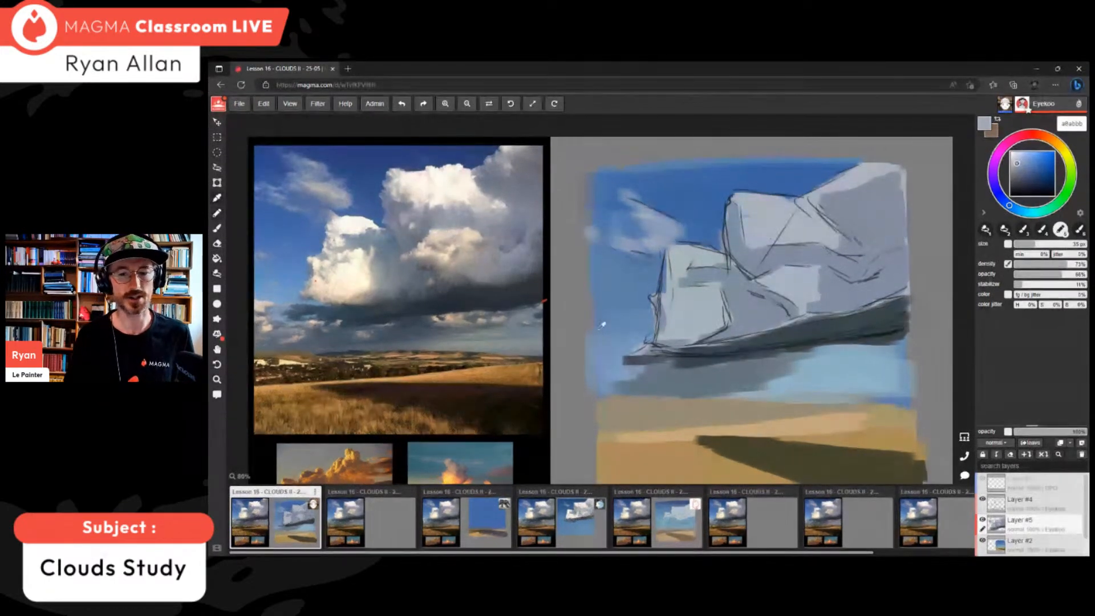
- Merge the line sketch layer into the cloud layer and paint over the lines between the upper masses with sampled greys
{"action": "left_click", "coordinate": [1075, 502]}
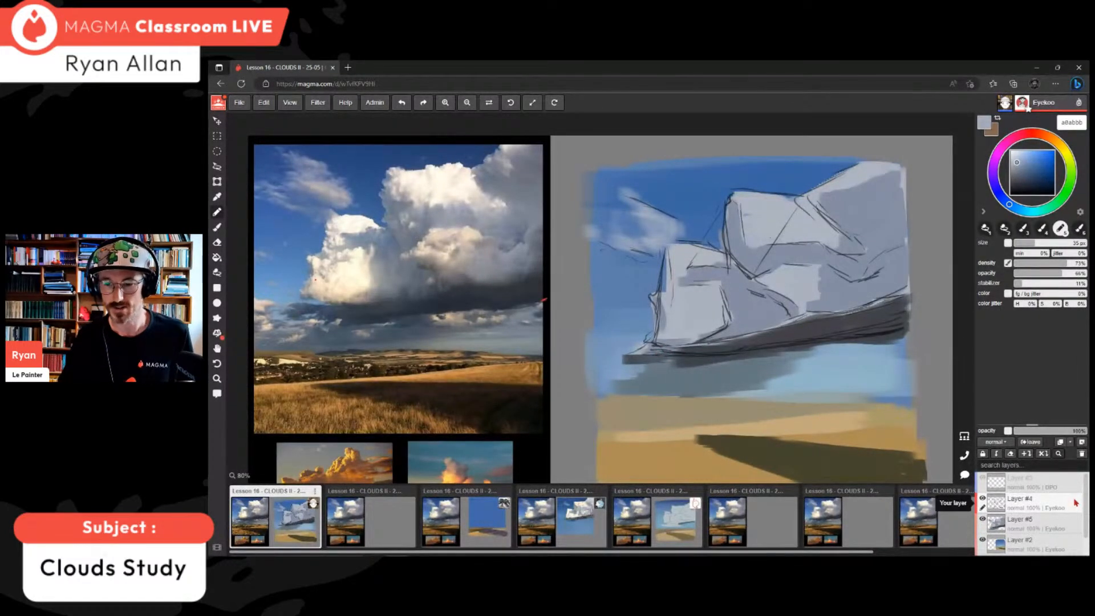
{"action": "left_click", "coordinate": [1043, 454]}
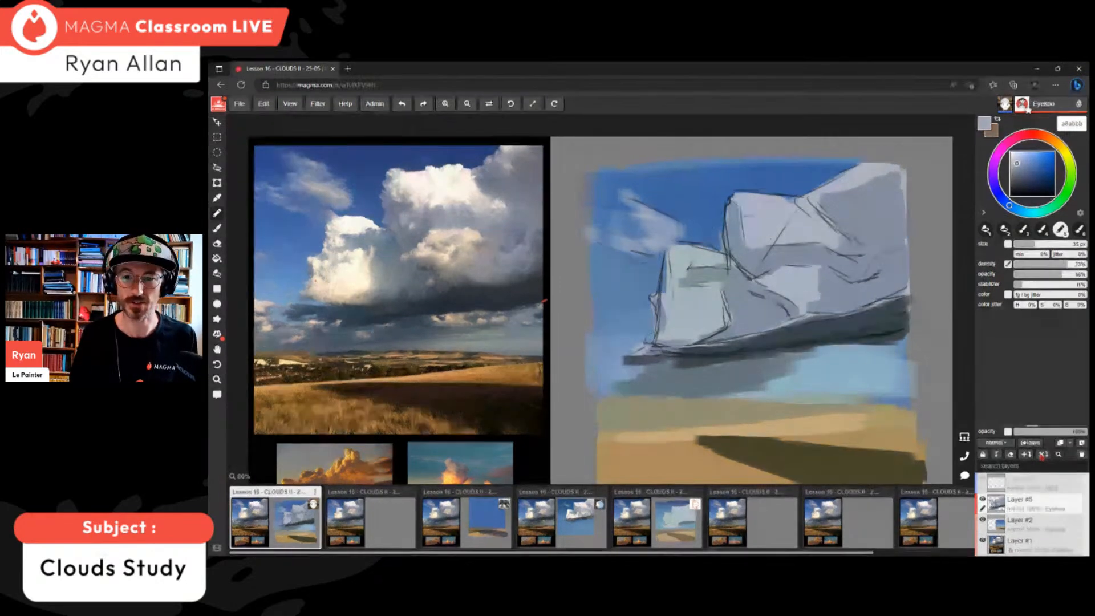
{"action": "left_click", "coordinate": [754, 218], "text": "alt"}
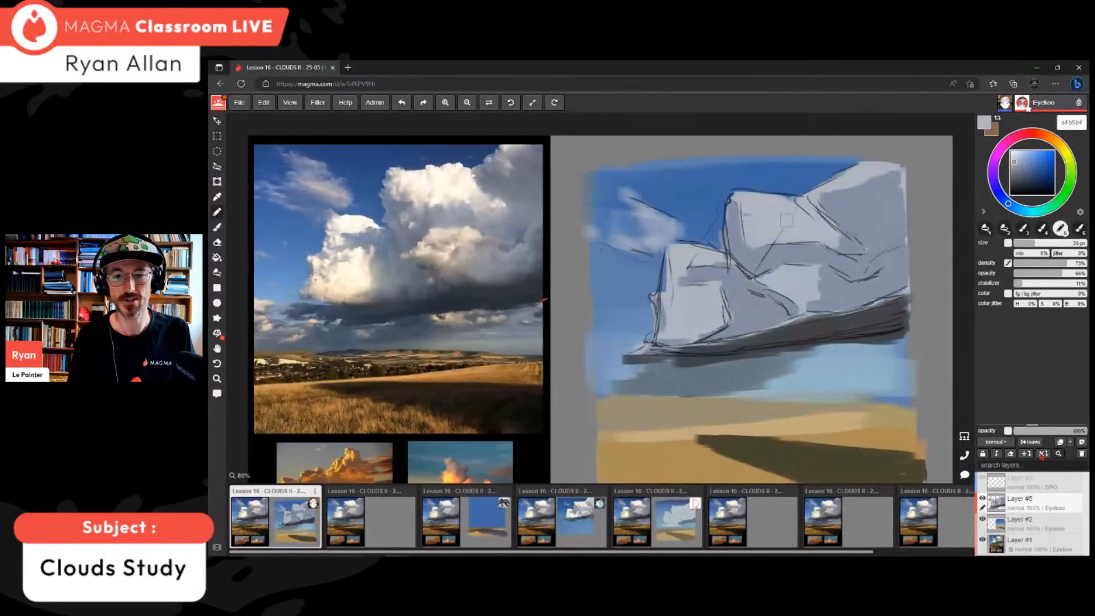
{"action": "mouse_move", "coordinate": [804, 209]}
{"action": "left_mouse_down"}
{"action": "mouse_move", "coordinate": [828, 220]}
{"action": "mouse_move", "coordinate": [832, 190]}
{"action": "left_mouse_up"}
{"action": "left_click", "coordinate": [836, 200], "text": "alt"}
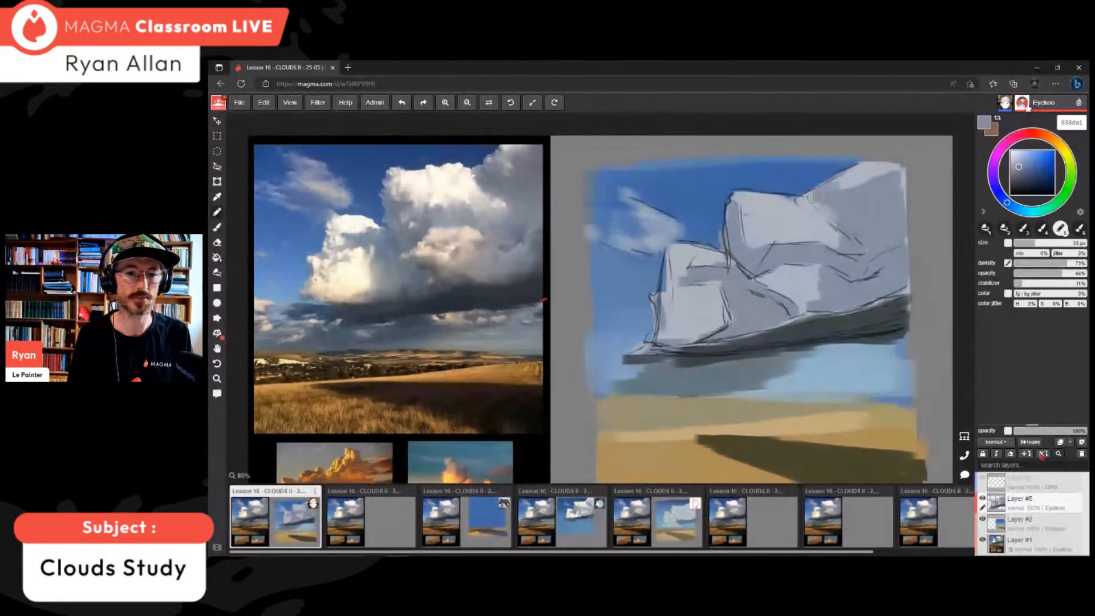
{"action": "left_click_drag", "start_coordinate": [834, 187], "coordinate": [867, 177]}
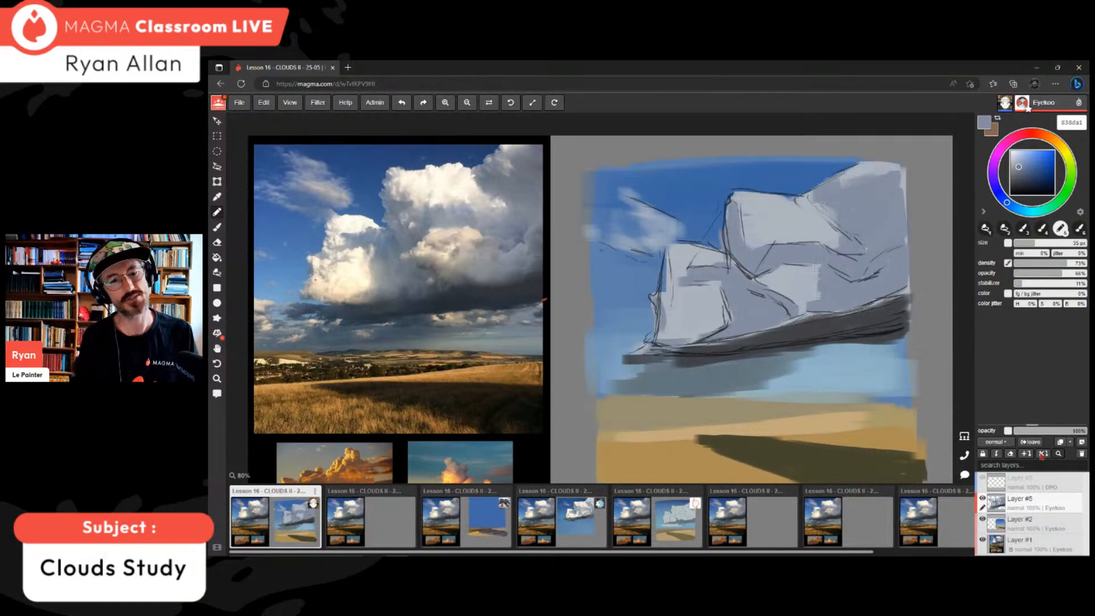
- Dab blue-grey onto the lower central mass and reshape the cloud's left edge with sampled light grey at 10 px
{"action": "left_click", "coordinate": [796, 290]}
{"action": "left_click", "coordinate": [800, 284]}
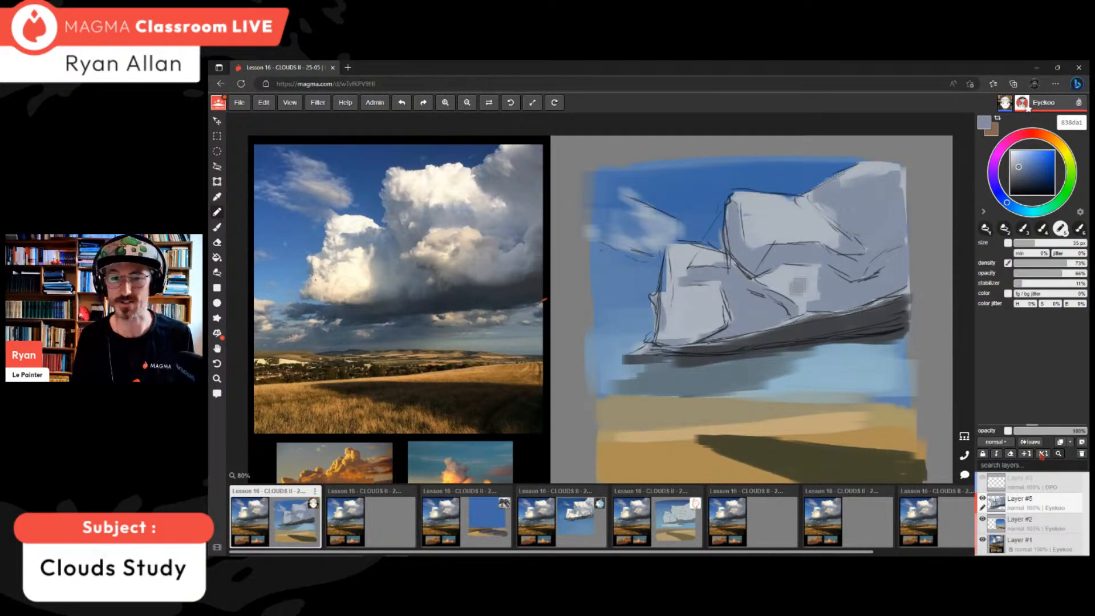
{"action": "left_click", "coordinate": [680, 311], "text": "alt"}
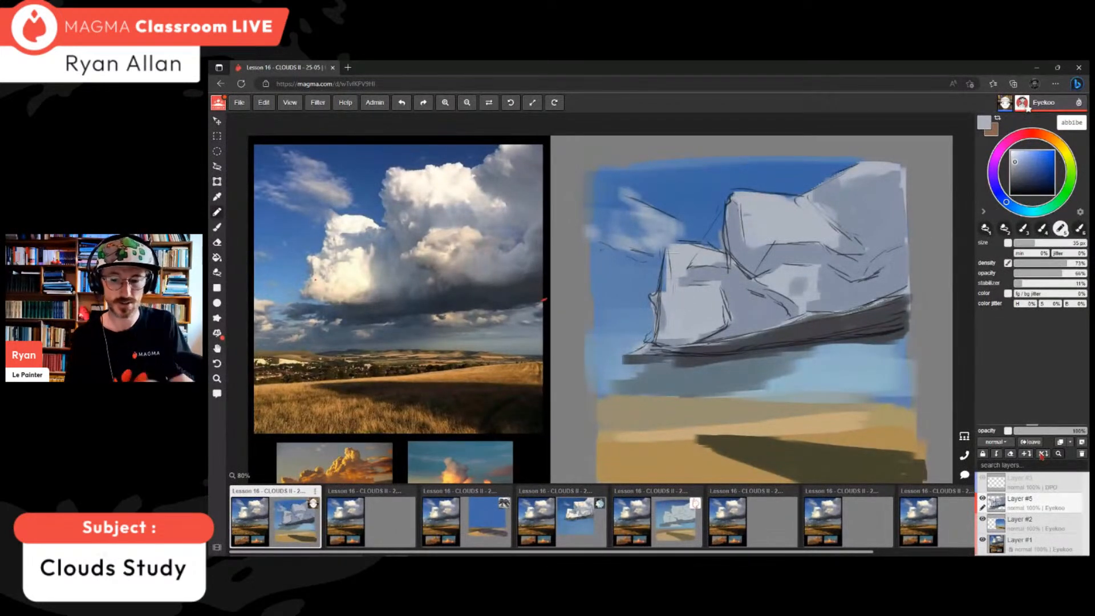
{"action": "key", "text": "bracketleft"}
{"action": "key", "text": "bracketleft"}
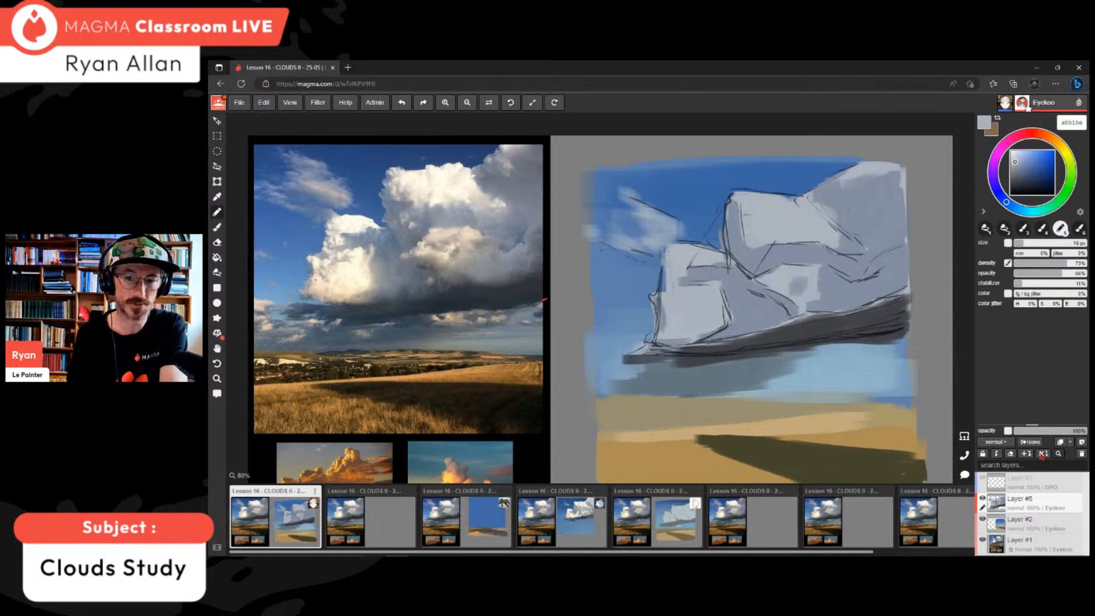
{"action": "mouse_move", "coordinate": [660, 295]}
{"action": "left_mouse_down"}
{"action": "mouse_move", "coordinate": [648, 296]}
{"action": "mouse_move", "coordinate": [655, 307]}
{"action": "left_mouse_up"}
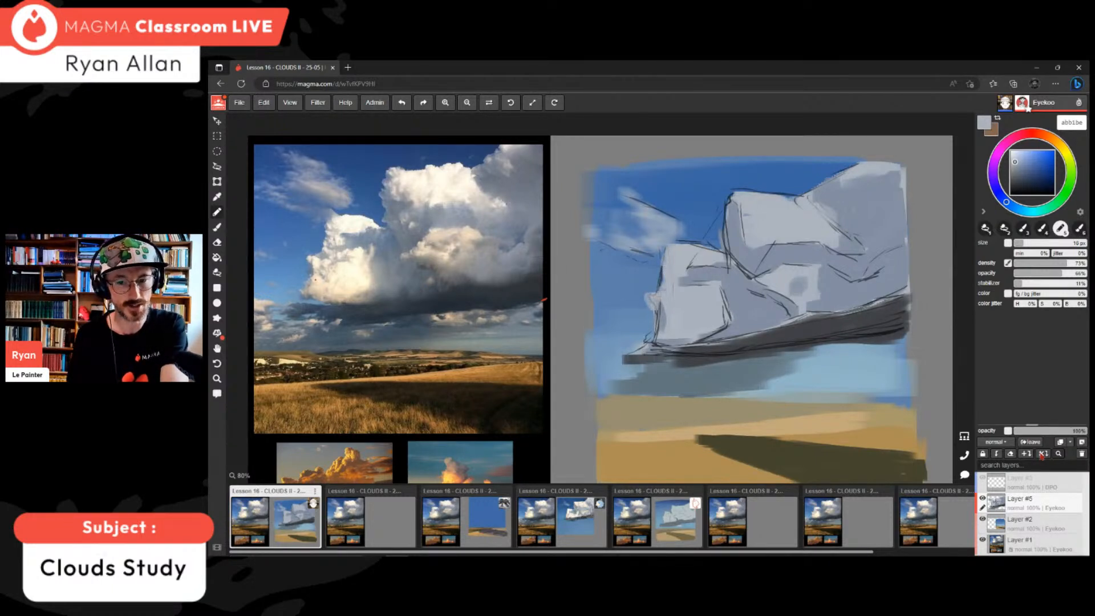
- Touch up the cloud's lower left edge with light grey and mix a warm off-white, #dcd8d1, for the highlights
{"action": "left_click_drag", "start_coordinate": [659, 313], "coordinate": [651, 341]}
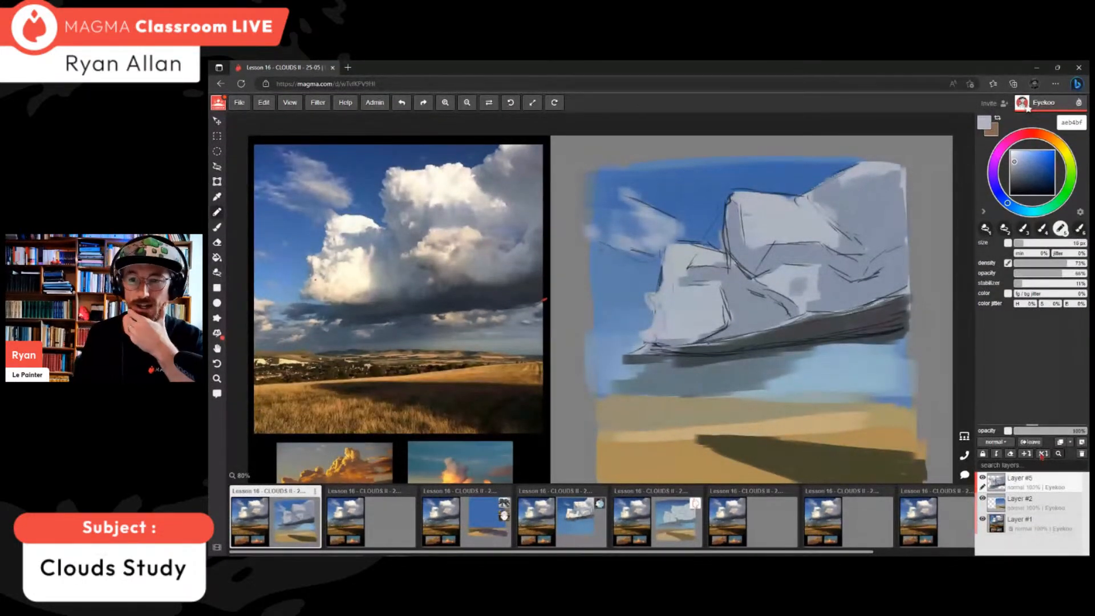
{"action": "mouse_move", "coordinate": [1007, 203]}
{"action": "left_mouse_down"}
{"action": "mouse_move", "coordinate": [1039, 210]}
{"action": "mouse_move", "coordinate": [1066, 155]}
{"action": "left_mouse_up"}
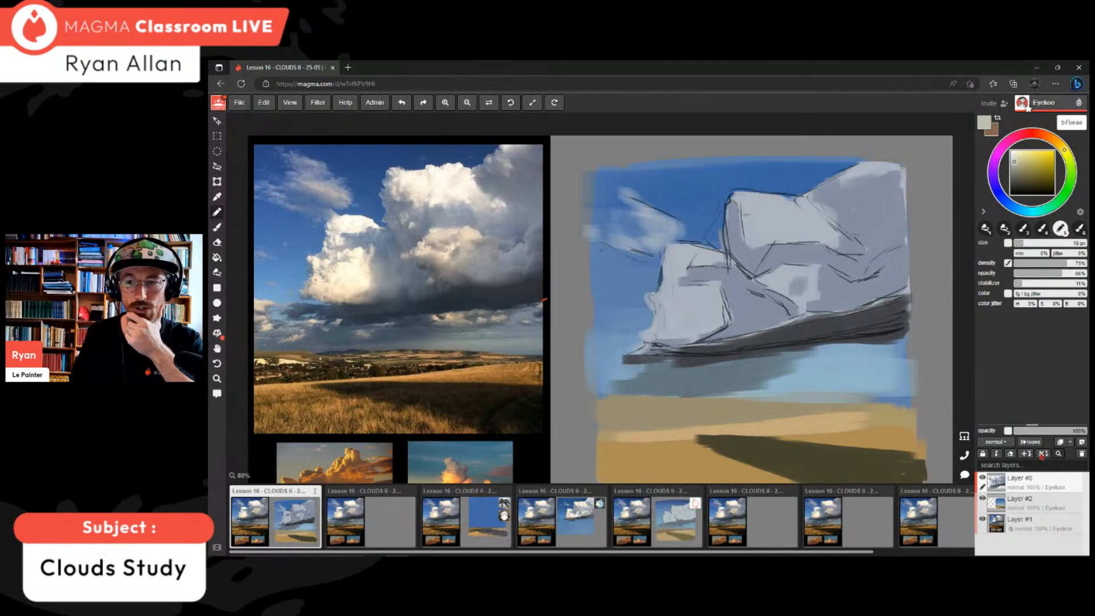
{"action": "left_click_drag", "start_coordinate": [1014, 161], "coordinate": [1011, 157]}
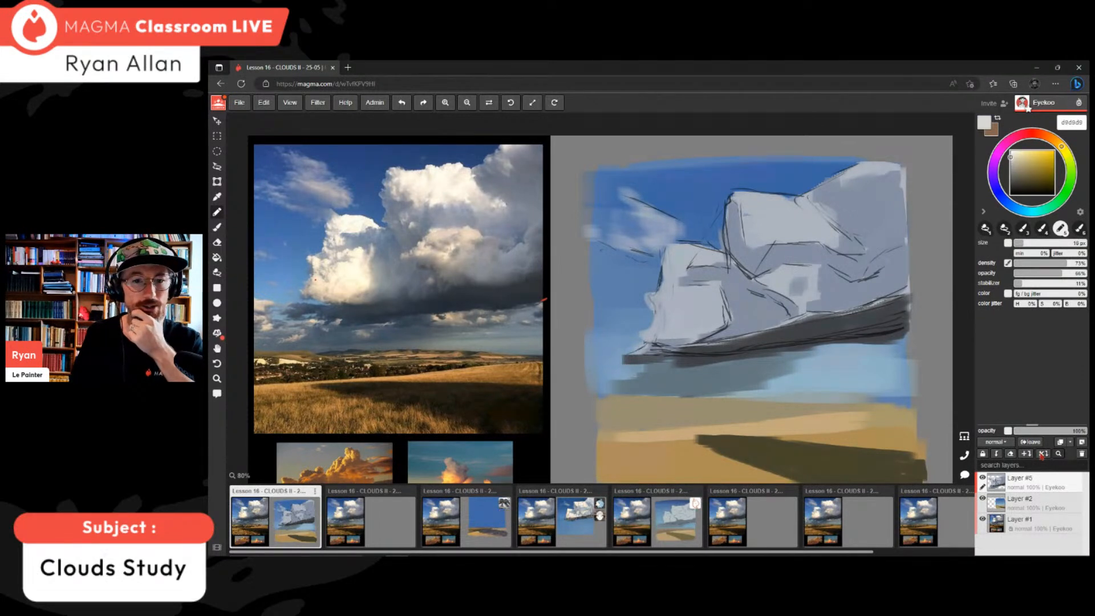
{"action": "mouse_move", "coordinate": [1010, 157]}
{"action": "left_mouse_down"}
{"action": "mouse_move", "coordinate": [1056, 142]}
{"action": "mouse_move", "coordinate": [1012, 156]}
{"action": "left_mouse_up"}
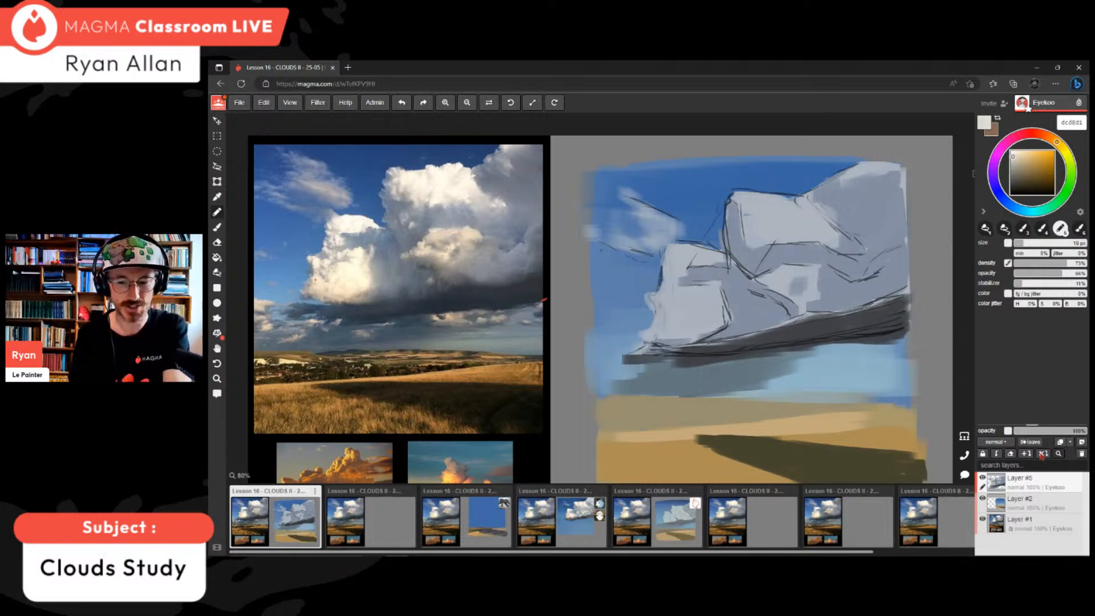
- Paint the sunlit faces of the upper, central and left cloud masses in warm off-white with a larger brush at near-full density and opacity
{"action": "key", "text": "bracketright"}
{"action": "key", "text": "bracketright"}
{"action": "key", "text": "bracketright"}
{"action": "key", "text": "bracketright"}
{"action": "key", "text": "bracketleft"}
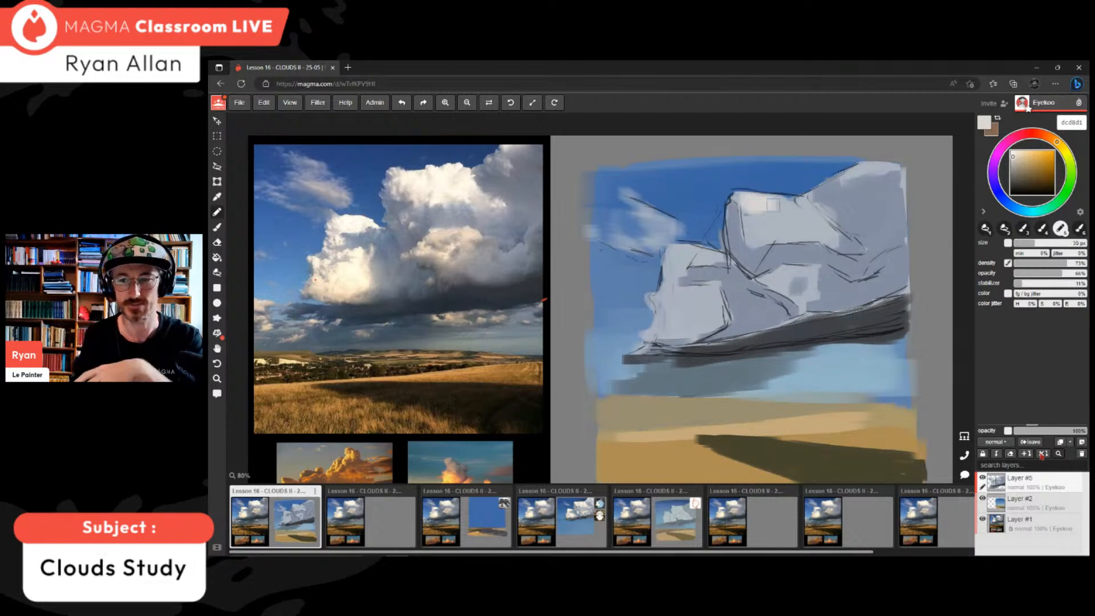
{"action": "left_click", "coordinate": [1085, 263]}
{"action": "left_click", "coordinate": [1084, 273]}
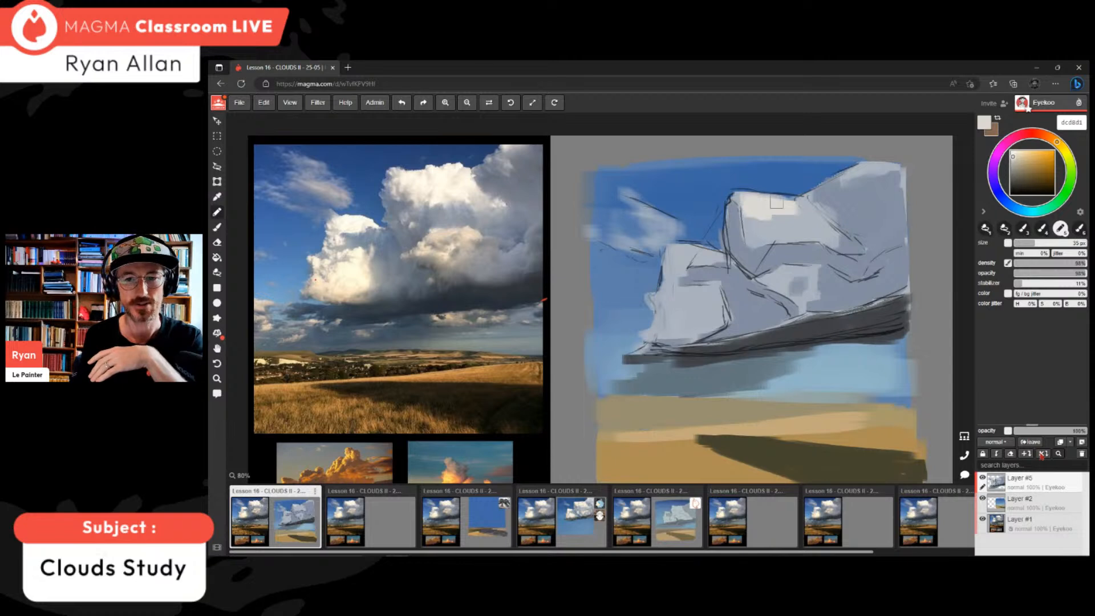
{"action": "mouse_move", "coordinate": [768, 208]}
{"action": "left_mouse_down"}
{"action": "mouse_move", "coordinate": [757, 223]}
{"action": "mouse_move", "coordinate": [798, 218]}
{"action": "left_mouse_up"}
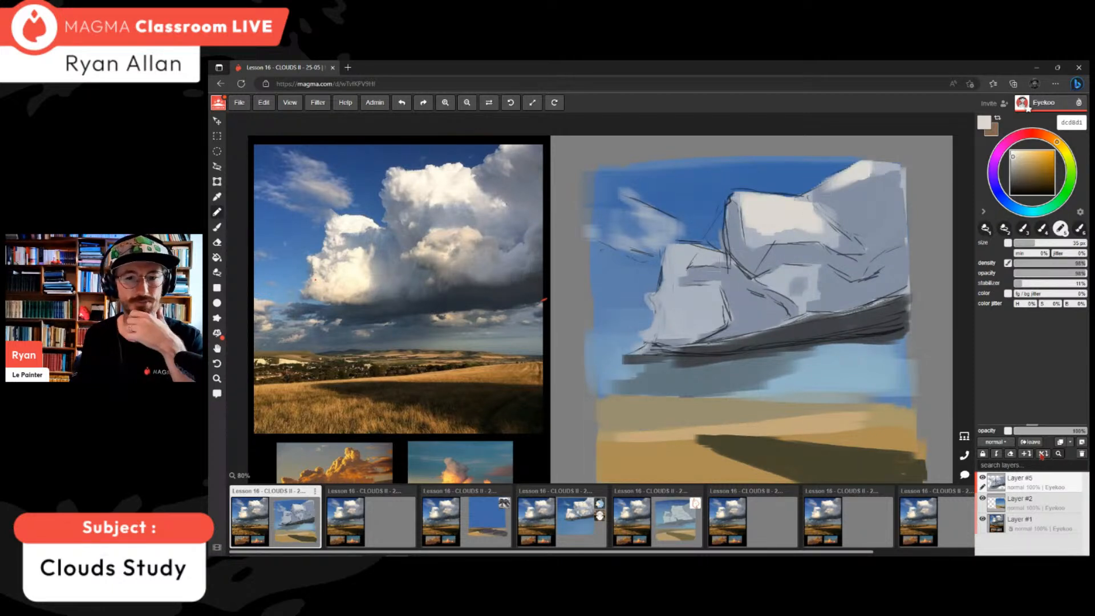
{"action": "mouse_move", "coordinate": [781, 273]}
{"action": "left_mouse_down"}
{"action": "mouse_move", "coordinate": [809, 271]}
{"action": "mouse_move", "coordinate": [769, 280]}
{"action": "left_mouse_up"}
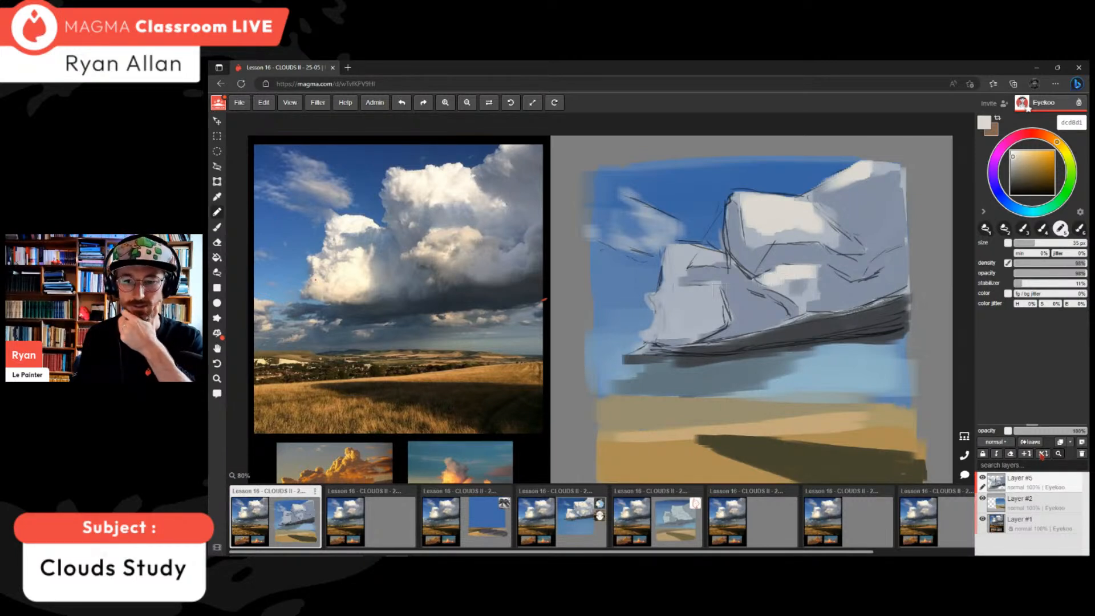
{"action": "mouse_move", "coordinate": [670, 252]}
{"action": "left_mouse_down"}
{"action": "mouse_move", "coordinate": [710, 257]}
{"action": "mouse_move", "coordinate": [674, 260]}
{"action": "mouse_move", "coordinate": [670, 301]}
{"action": "mouse_move", "coordinate": [696, 291]}
{"action": "mouse_move", "coordinate": [709, 317]}
{"action": "mouse_move", "coordinate": [678, 328]}
{"action": "mouse_move", "coordinate": [692, 310]}
{"action": "mouse_move", "coordinate": [707, 317]}
{"action": "mouse_move", "coordinate": [666, 330]}
{"action": "mouse_move", "coordinate": [684, 324]}
{"action": "mouse_move", "coordinate": [666, 329]}
{"action": "mouse_move", "coordinate": [676, 316]}
{"action": "mouse_move", "coordinate": [656, 336]}
{"action": "mouse_move", "coordinate": [689, 316]}
{"action": "left_mouse_up"}
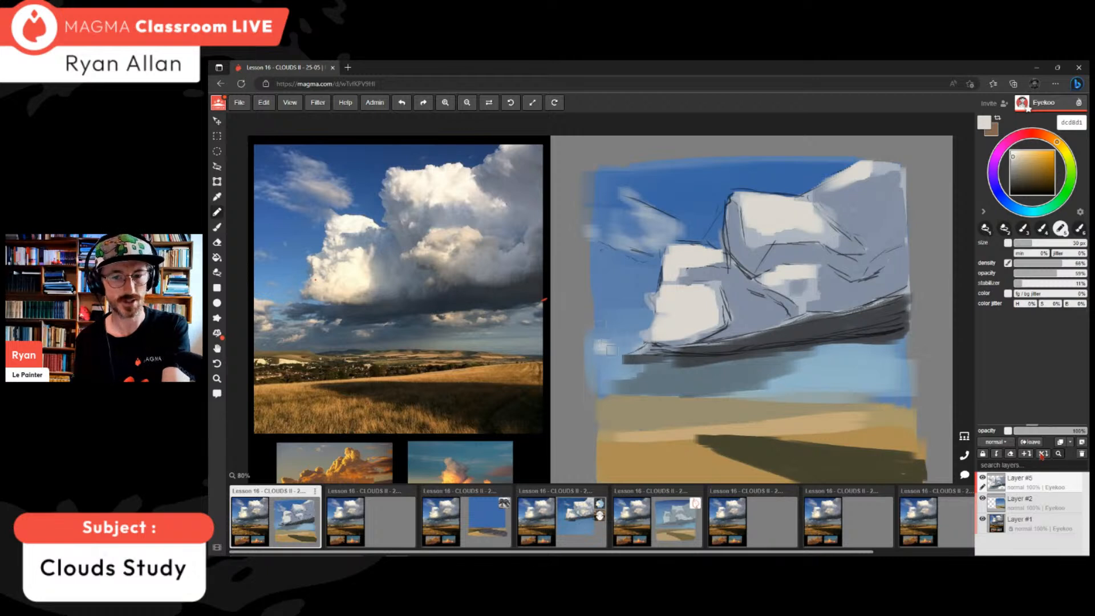
- Dab small light clouds into the sky band beneath the main cloud's base with off-white and sampled greys at 30 px
{"action": "left_click_drag", "start_coordinate": [599, 354], "coordinate": [609, 368]}
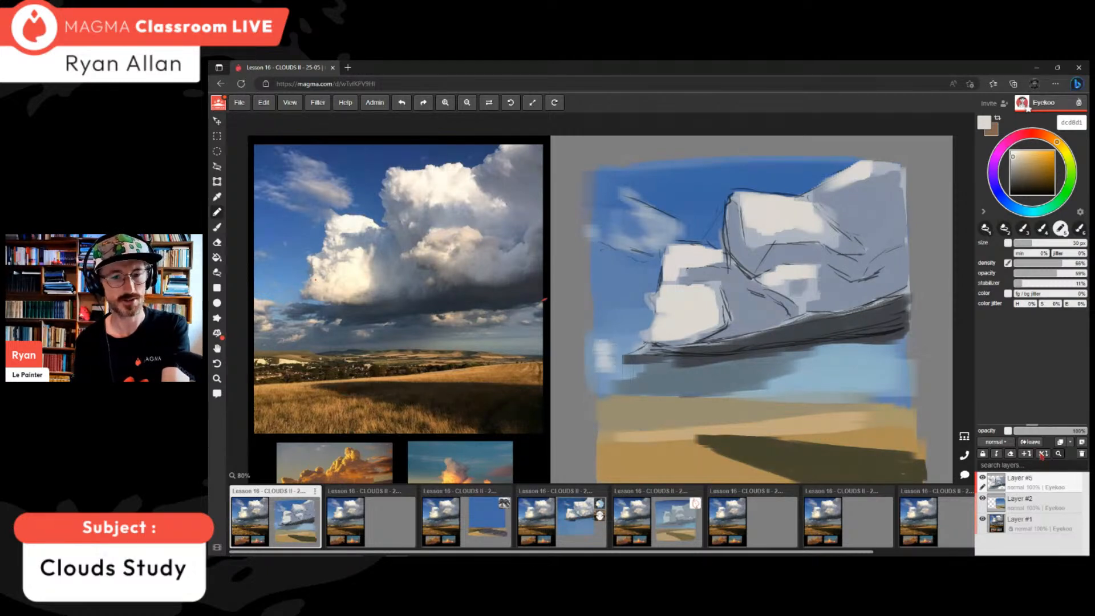
{"action": "left_click_drag", "start_coordinate": [733, 374], "coordinate": [740, 372]}
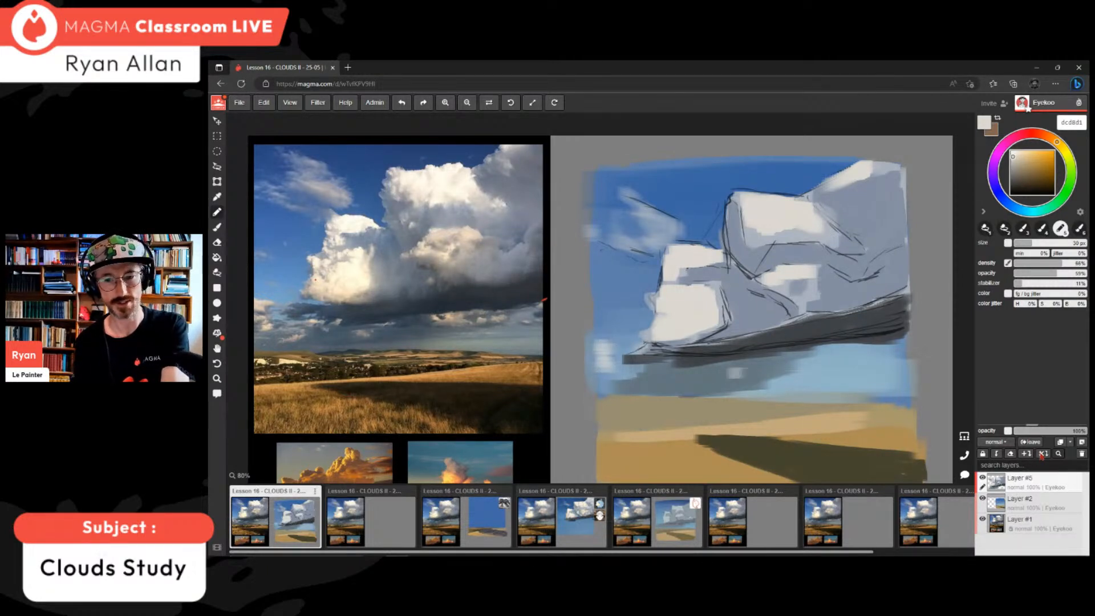
{"action": "mouse_move", "coordinate": [805, 352]}
{"action": "left_mouse_down"}
{"action": "mouse_move", "coordinate": [867, 350]}
{"action": "mouse_move", "coordinate": [750, 375]}
{"action": "left_mouse_up"}
{"action": "left_click", "coordinate": [829, 353], "text": "alt"}
{"action": "left_click", "coordinate": [838, 349], "text": "alt"}
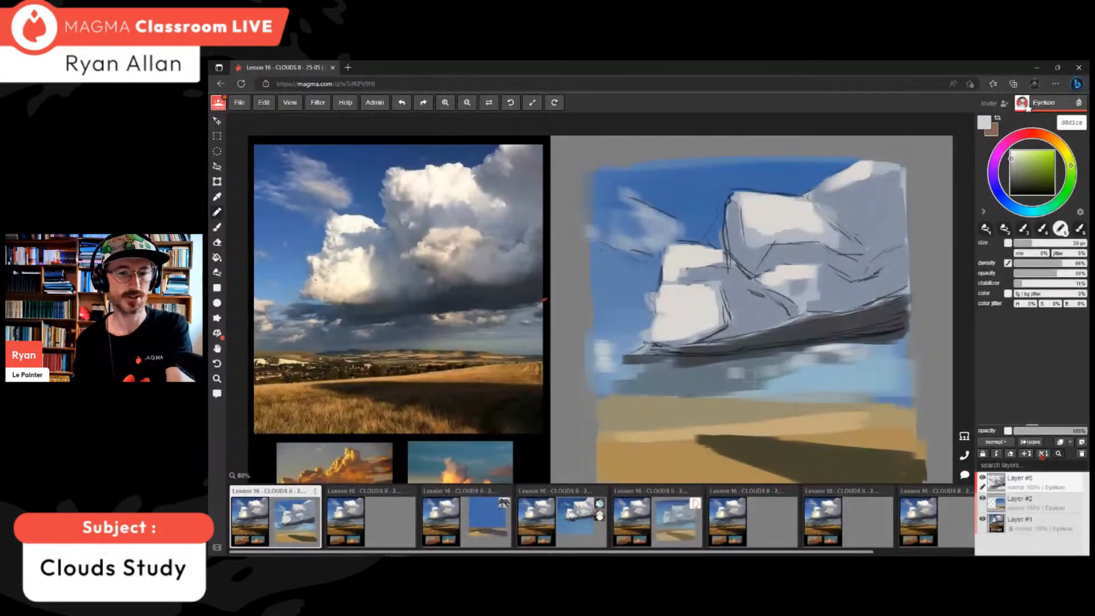
{"action": "left_click", "coordinate": [770, 384], "text": "alt"}
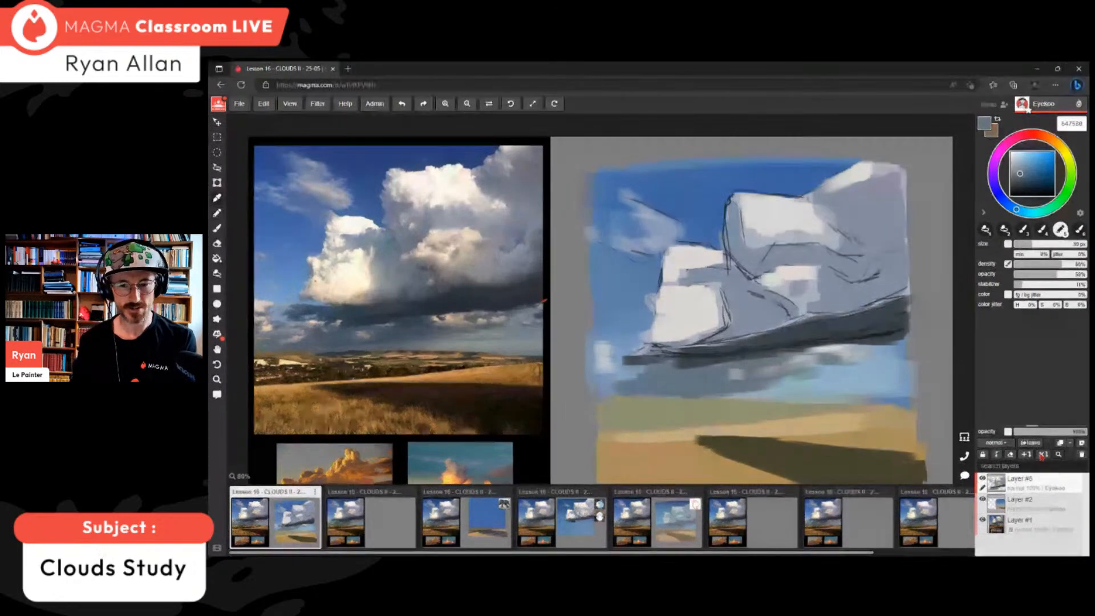
- Extend the field's shadow at both ends with its sampled dark olive and shift the colour to a darker, warmer brown
{"action": "left_click", "coordinate": [684, 436], "text": "alt"}
{"action": "left_click_drag", "start_coordinate": [683, 437], "coordinate": [733, 453]}
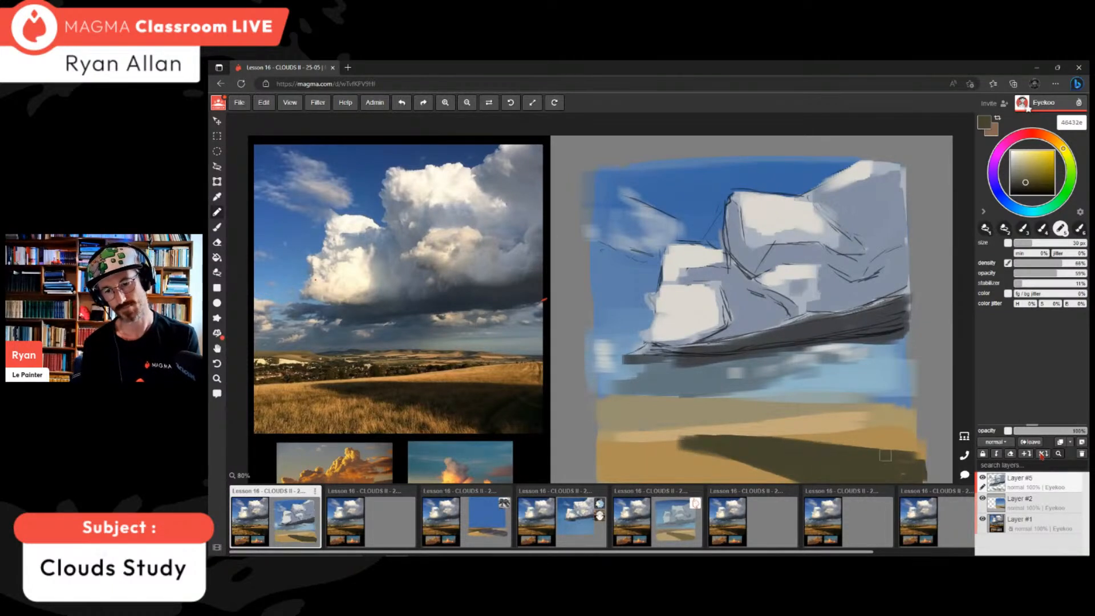
{"action": "mouse_move", "coordinate": [879, 456]}
{"action": "left_mouse_down"}
{"action": "mouse_move", "coordinate": [836, 450]}
{"action": "mouse_move", "coordinate": [927, 449]}
{"action": "left_mouse_up"}
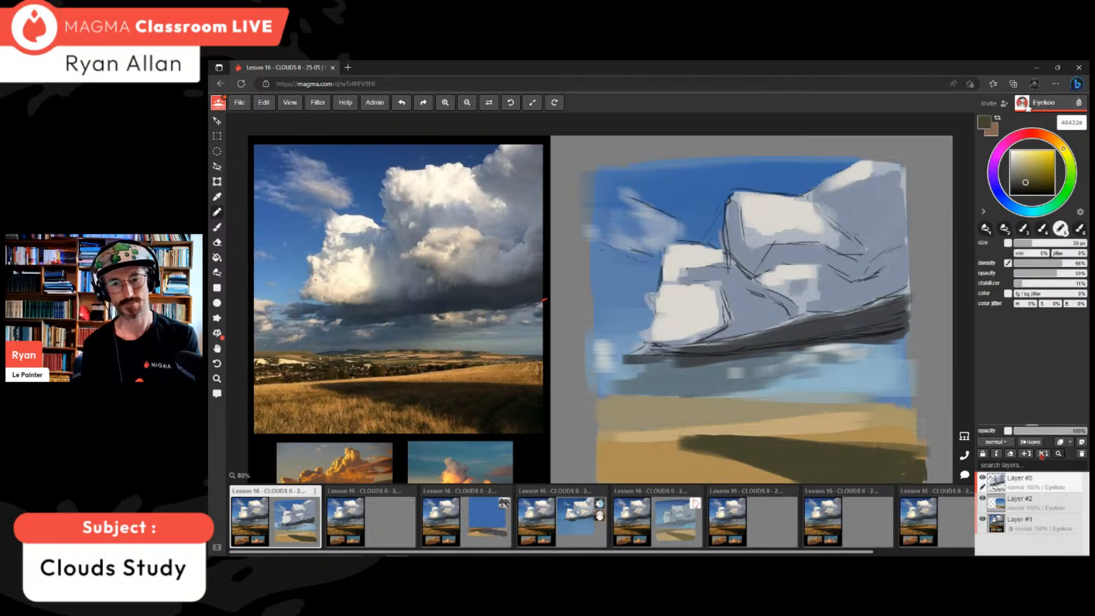
{"action": "left_click_drag", "start_coordinate": [1025, 182], "coordinate": [1022, 185]}
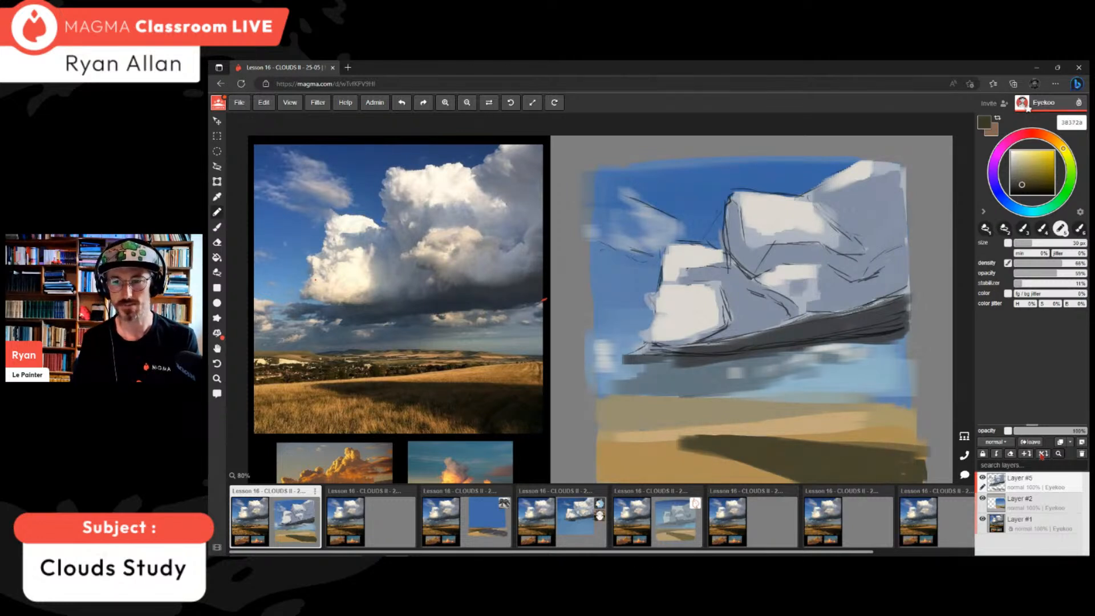
{"action": "left_click_drag", "start_coordinate": [1062, 148], "coordinate": [1059, 143]}
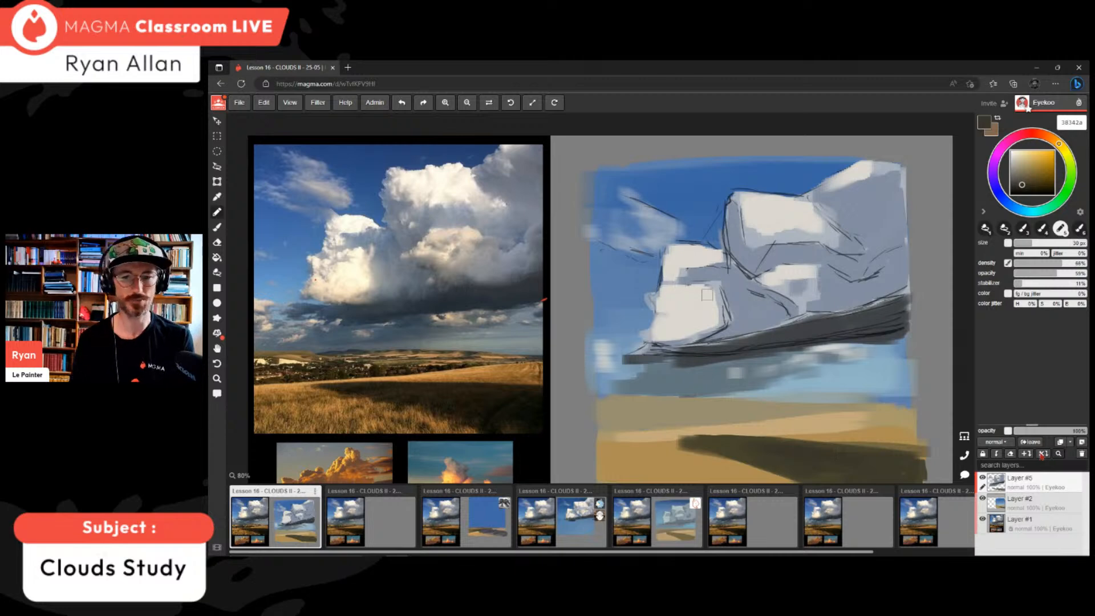
- Cover the line beside the left mass with sampled blue-grey and repaint the cloud's dark base in muted violet-blue, #3c3e4e, at 25 px
{"action": "left_click", "coordinate": [728, 320], "text": "alt"}
{"action": "left_click_drag", "start_coordinate": [729, 310], "coordinate": [716, 333]}
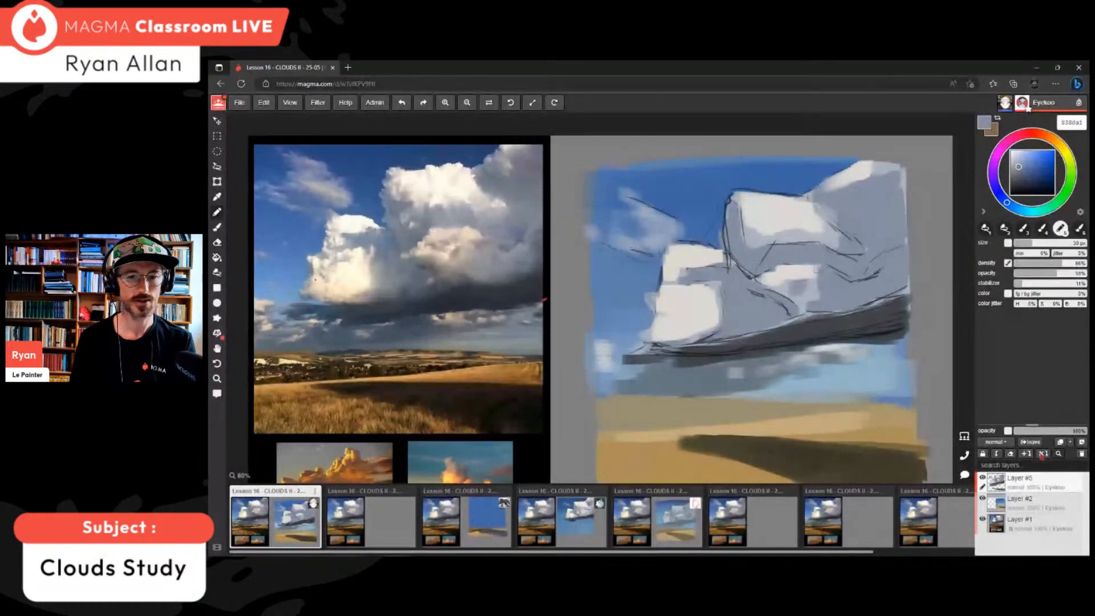
{"action": "left_click", "coordinate": [824, 327], "text": "alt"}
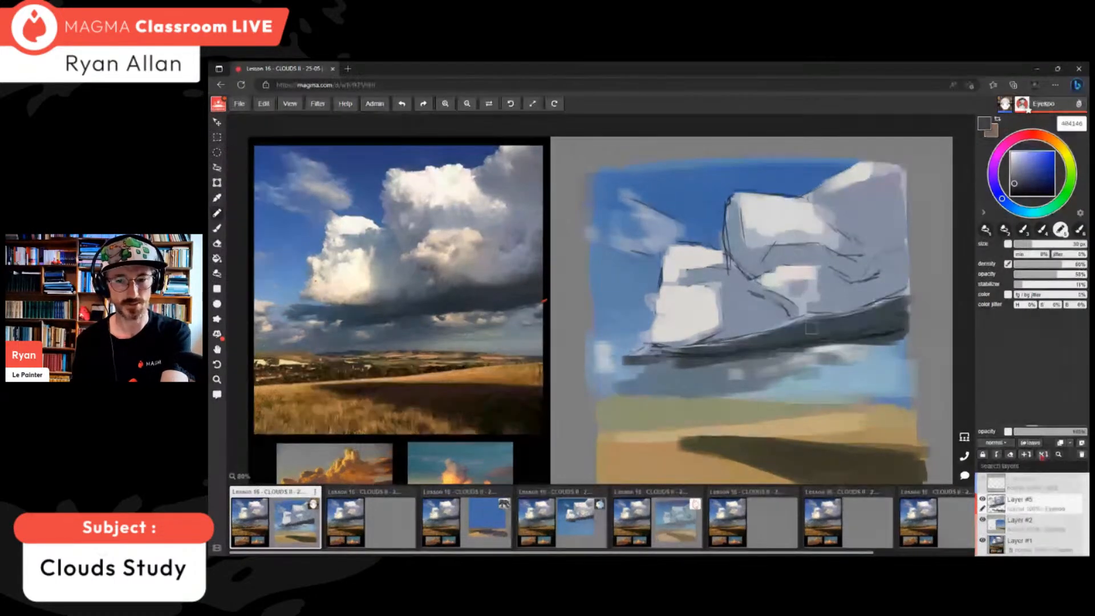
{"action": "left_click_drag", "start_coordinate": [1014, 180], "coordinate": [1019, 181]}
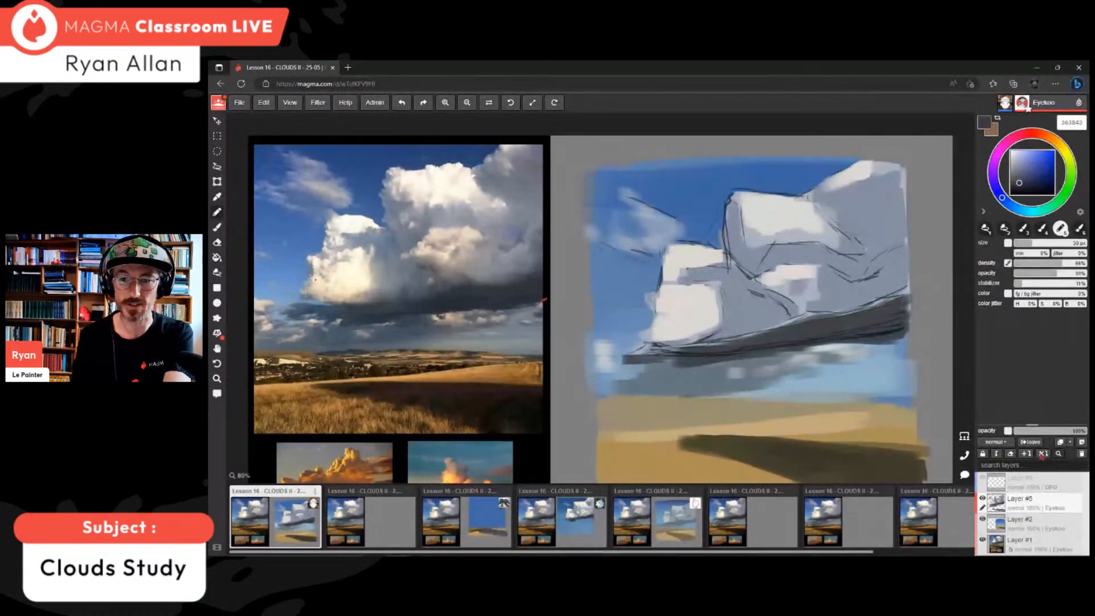
{"action": "key", "text": "["}
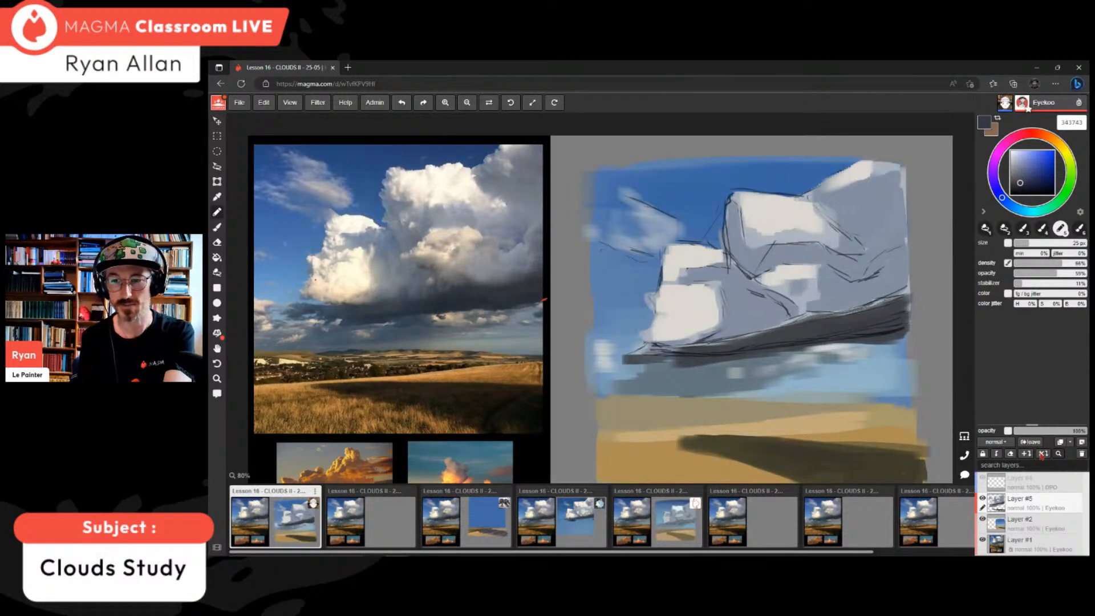
{"action": "left_click_drag", "start_coordinate": [1001, 196], "coordinate": [998, 193]}
{"action": "left_click", "coordinate": [1024, 181]}
{"action": "left_click", "coordinate": [1027, 180]}
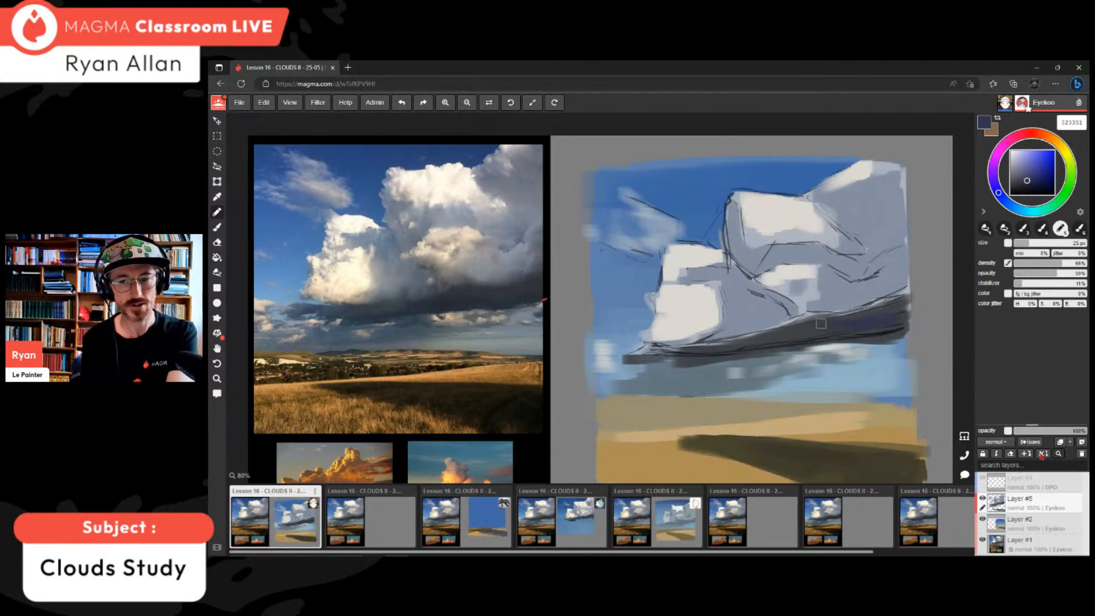
{"action": "left_click_drag", "start_coordinate": [1027, 180], "coordinate": [1000, 195]}
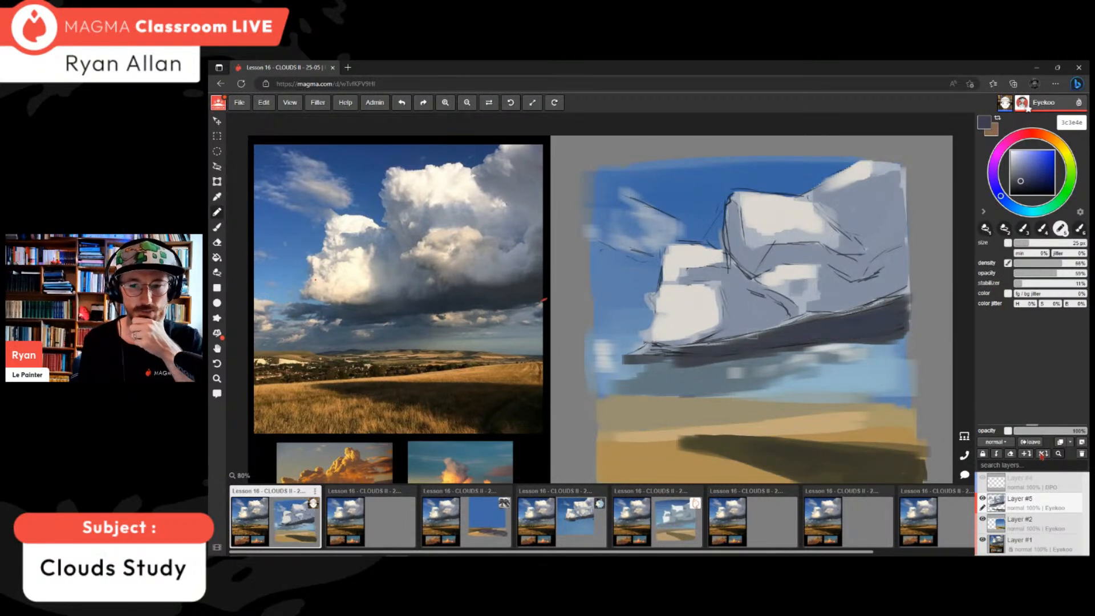
- Glaze sampled blue-grey into the creases around the central mass with the brush at 47% density and 46% opacity
{"action": "left_click", "coordinate": [1048, 263]}
{"action": "left_click", "coordinate": [1048, 273]}
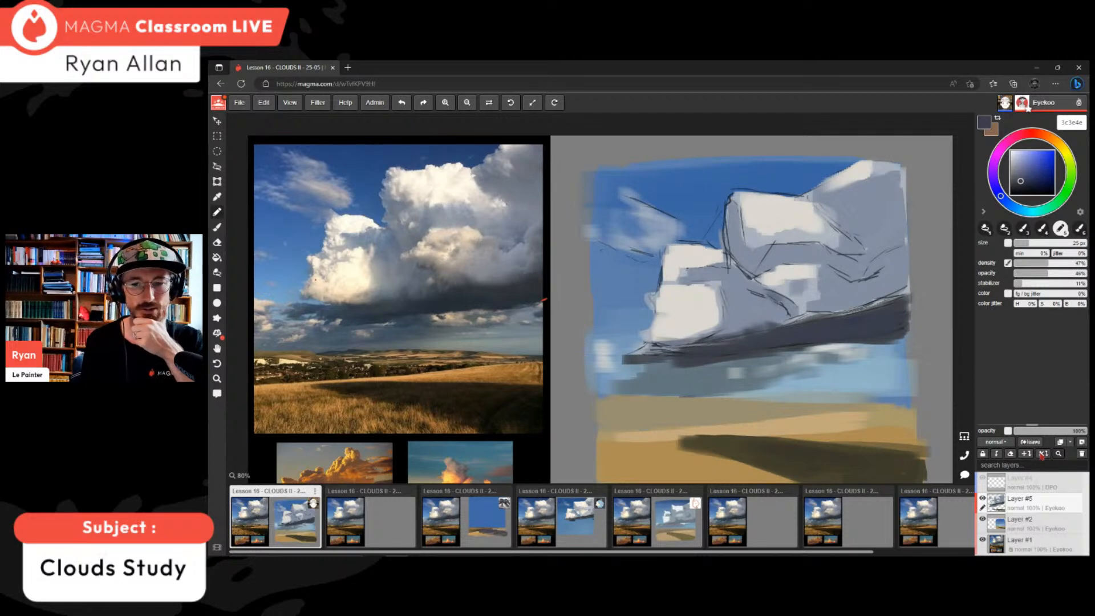
{"action": "left_click", "coordinate": [719, 373], "text": "alt"}
{"action": "left_click", "coordinate": [741, 358], "text": "alt"}
{"action": "left_click", "coordinate": [741, 360], "text": "alt"}
{"action": "left_click", "coordinate": [730, 363], "text": "alt"}
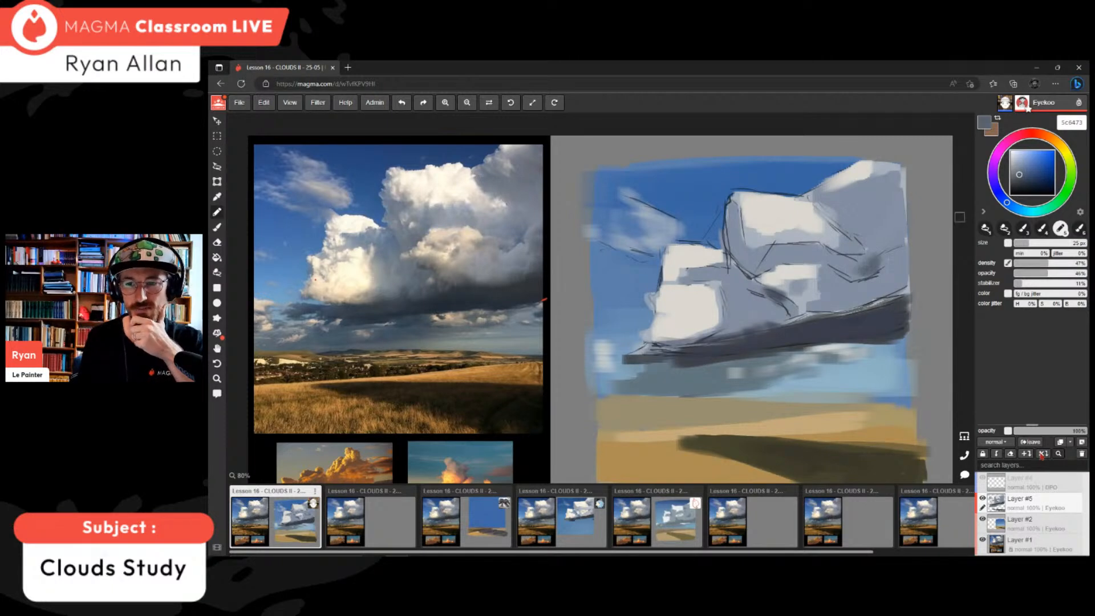
- Strengthen the shadow band beneath the upper mass with more saturated blue-greys
{"action": "left_click", "coordinate": [1022, 176]}
{"action": "left_click", "coordinate": [1022, 174]}
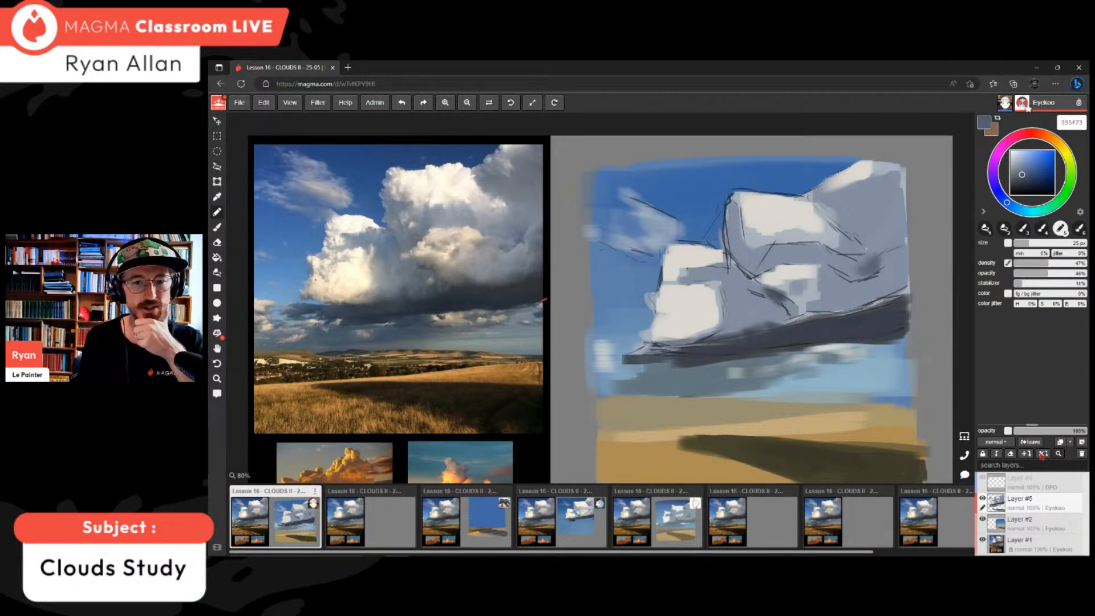
{"action": "left_click", "coordinate": [869, 262]}
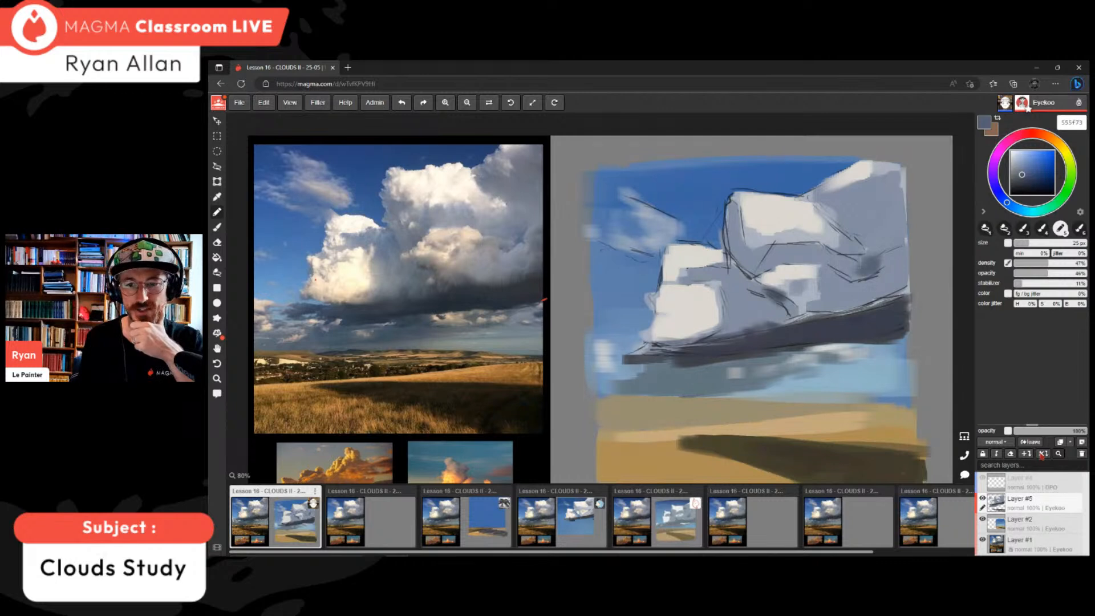
{"action": "left_click", "coordinate": [1027, 173]}
{"action": "left_click", "coordinate": [1025, 171]}
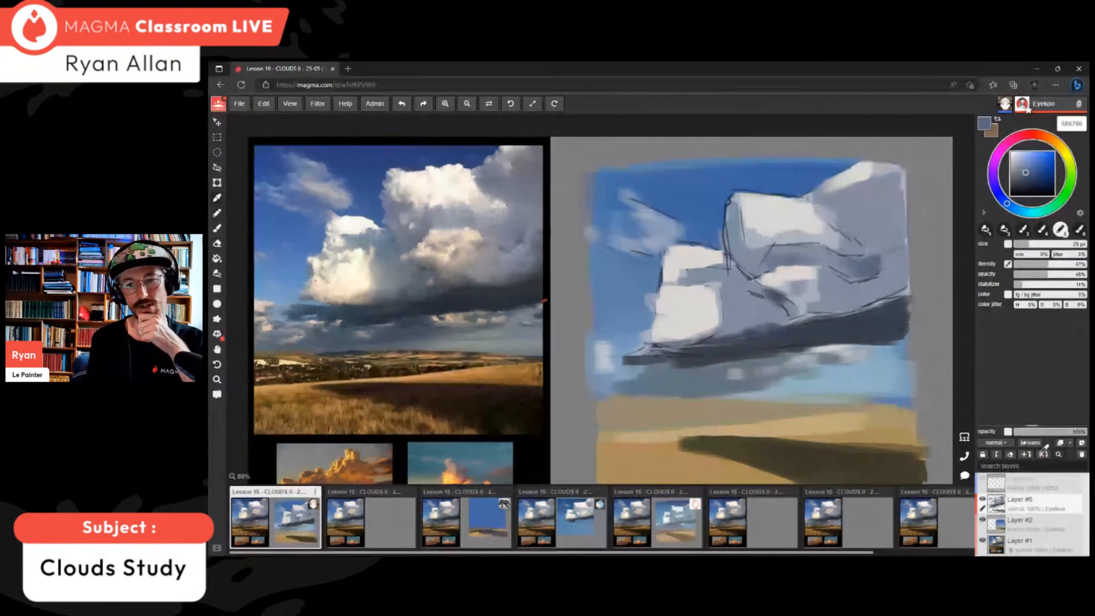
- Glaze the cloud's dark base with its sampled violet-blue and a dark warm brown mixed from the field's sampled ochre
{"action": "left_click", "coordinate": [1041, 454], "text": "alt"}
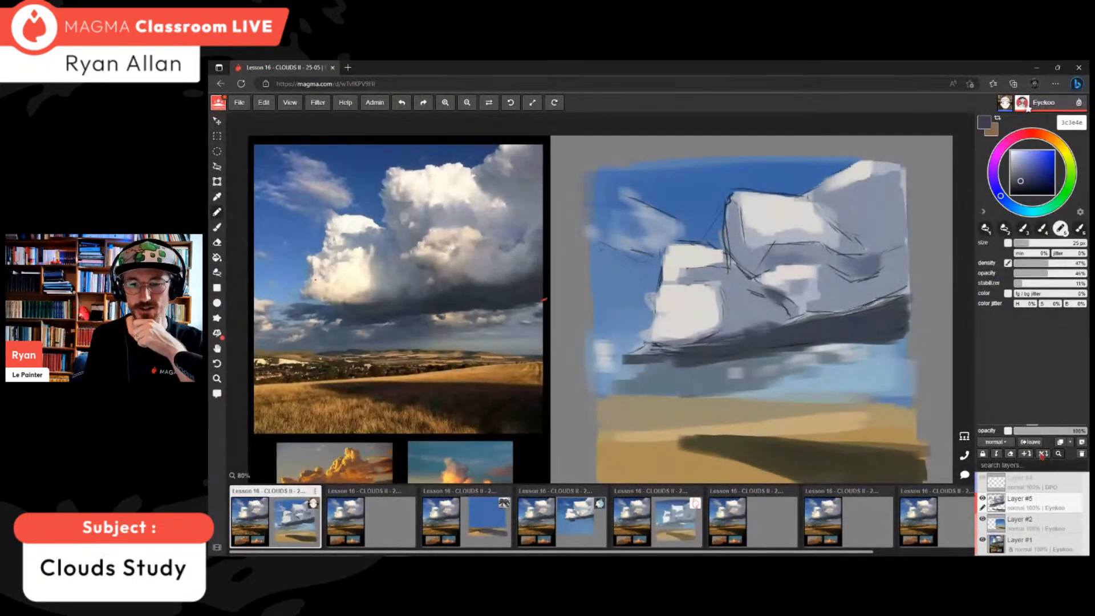
{"action": "left_click", "coordinate": [798, 432], "text": "alt"}
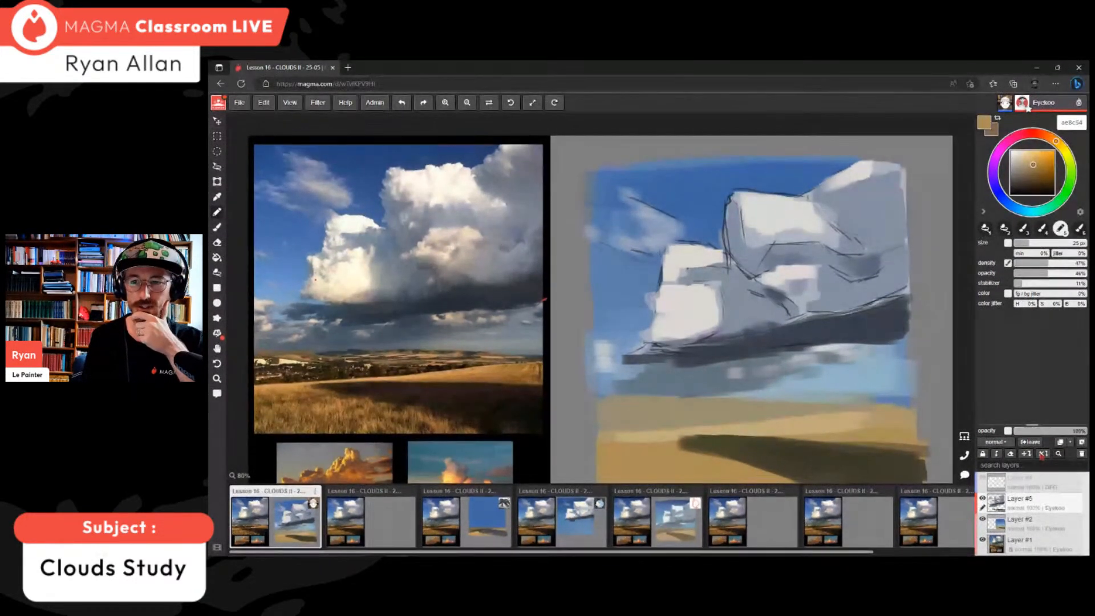
{"action": "left_click", "coordinate": [1026, 177]}
{"action": "left_click", "coordinate": [1021, 178]}
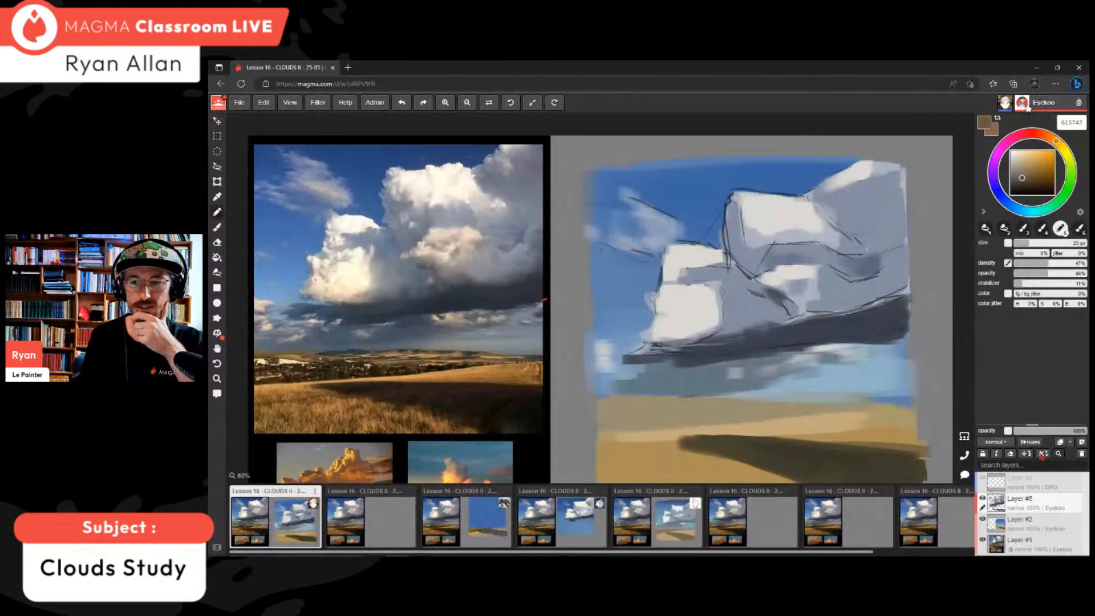
{"action": "left_click_drag", "start_coordinate": [1021, 179], "coordinate": [1019, 184]}
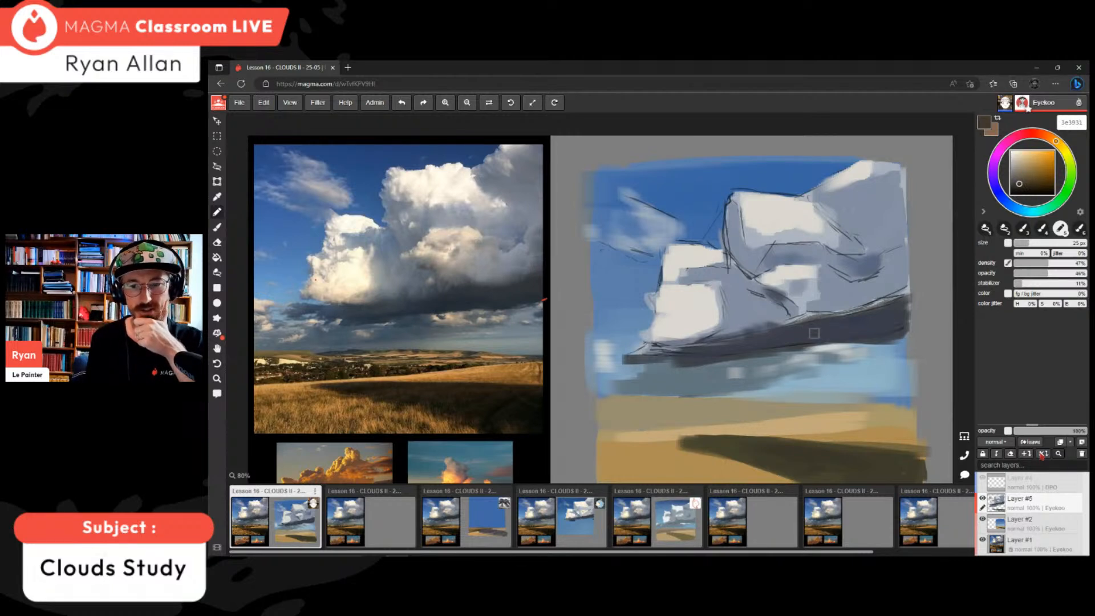
{"action": "left_click", "coordinate": [1019, 181]}
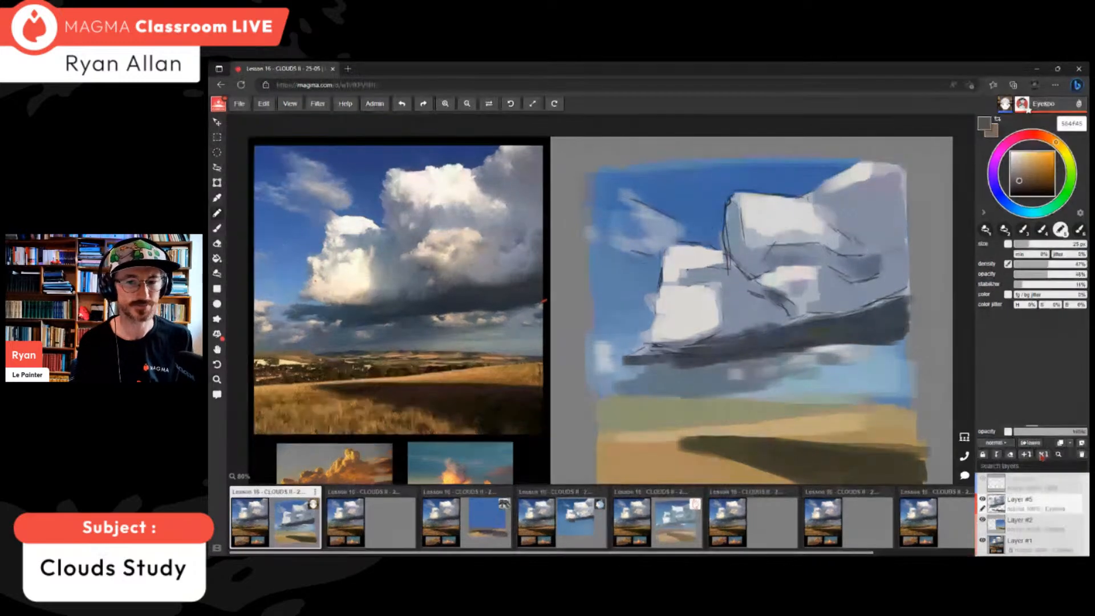
- Soften the left mass's light-to-shadow edge with sampled off-white, #dcd8d1
{"action": "left_click", "coordinate": [716, 308], "text": "alt"}
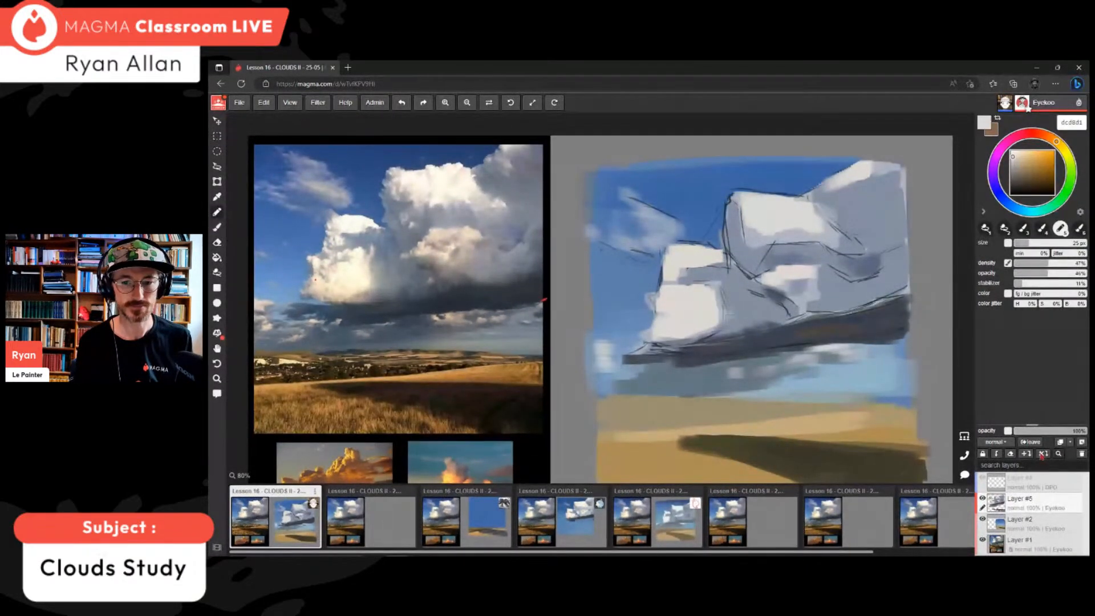
{"action": "mouse_move", "coordinate": [720, 290]}
{"action": "left_mouse_down"}
{"action": "mouse_move", "coordinate": [720, 322]}
{"action": "mouse_move", "coordinate": [692, 341]}
{"action": "left_mouse_up"}
{"action": "left_click_drag", "start_coordinate": [690, 280], "coordinate": [678, 280]}
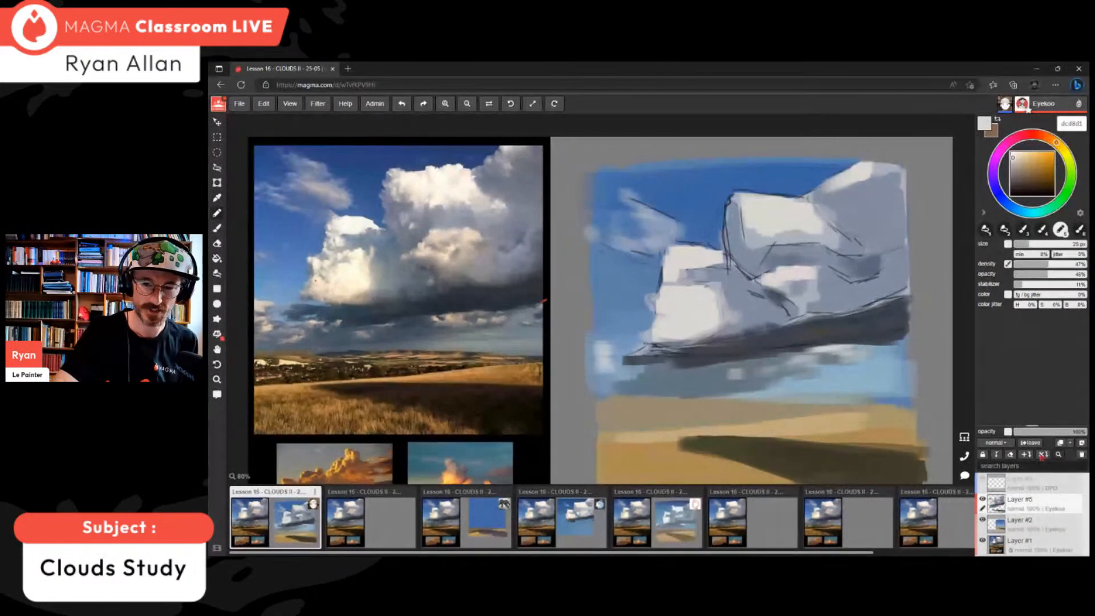
- Deepen the shadow at the central mass's lower-left corner with a darkened sampled blue-grey, using a 14 px brush at 100% density and near-full opacity
{"action": "key", "text": "bracketleft"}
{"action": "key", "text": "bracketleft"}
{"action": "key", "text": "bracketleft"}
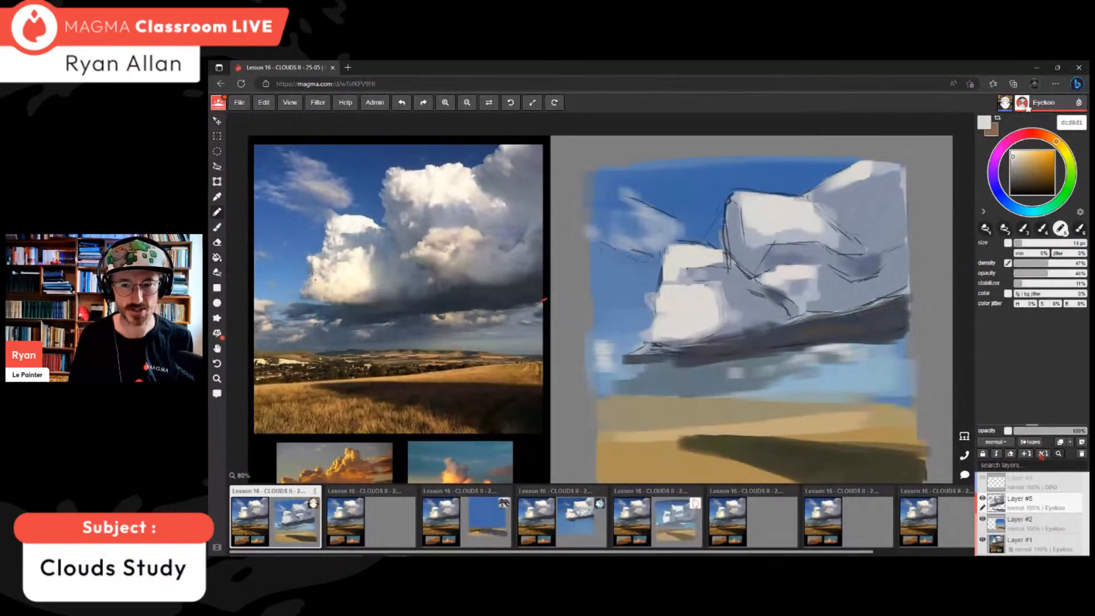
{"action": "left_click", "coordinate": [716, 270], "text": "alt"}
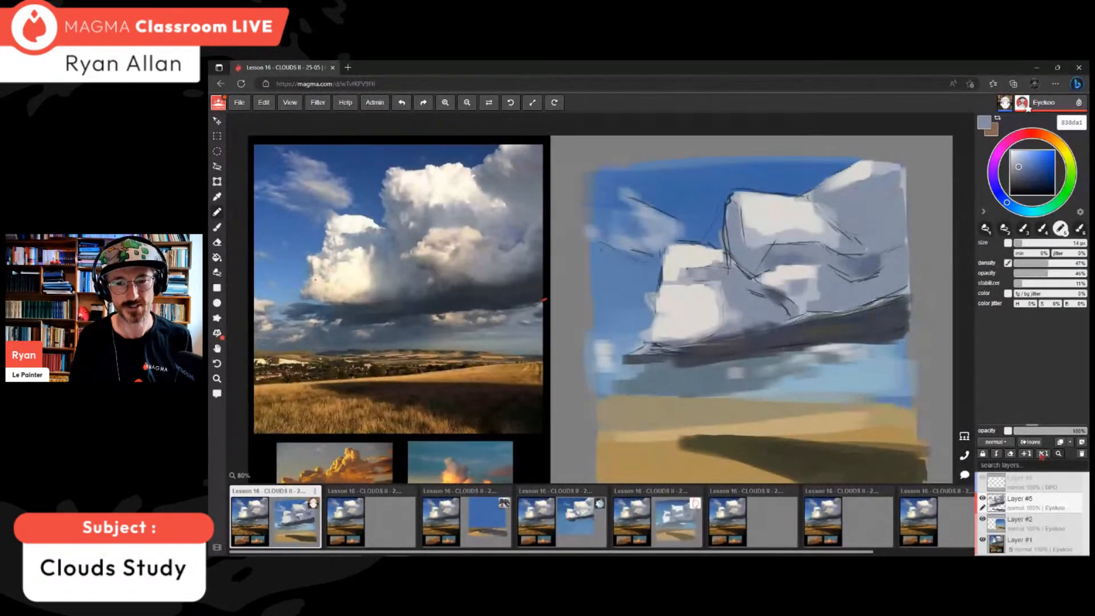
{"action": "left_click_drag", "start_coordinate": [1077, 263], "coordinate": [1087, 263]}
{"action": "left_click", "coordinate": [1085, 273]}
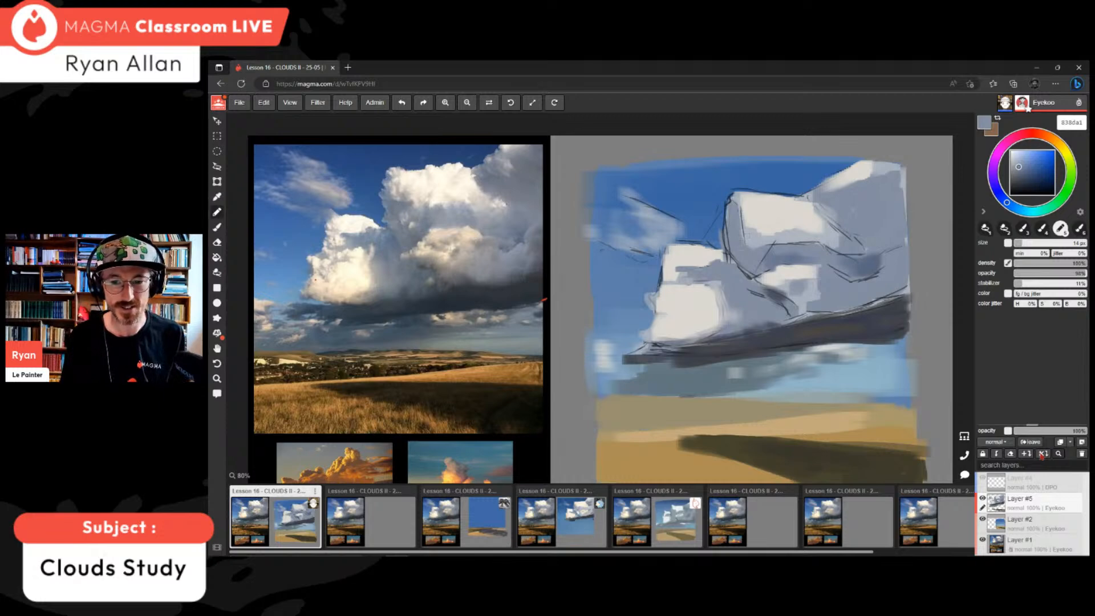
{"action": "left_click", "coordinate": [1023, 171]}
{"action": "left_click_drag", "start_coordinate": [739, 239], "coordinate": [746, 245]}
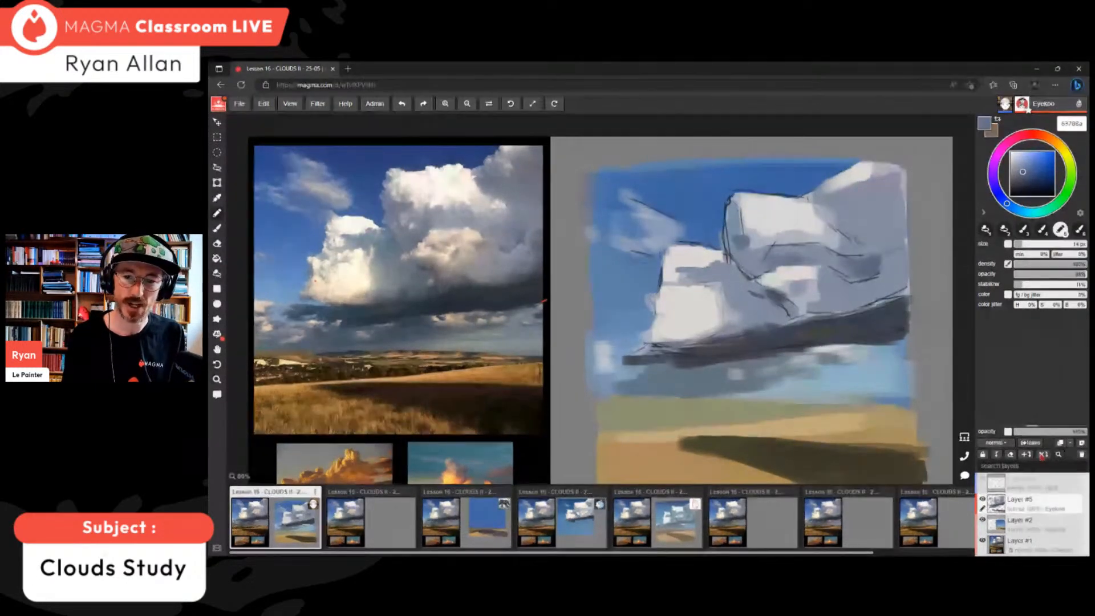
- Blend the central mass's lower-left shadow into its lit side with repeatedly sampled blue-greys, including #64718a
{"action": "left_click", "coordinate": [754, 246], "text": "alt"}
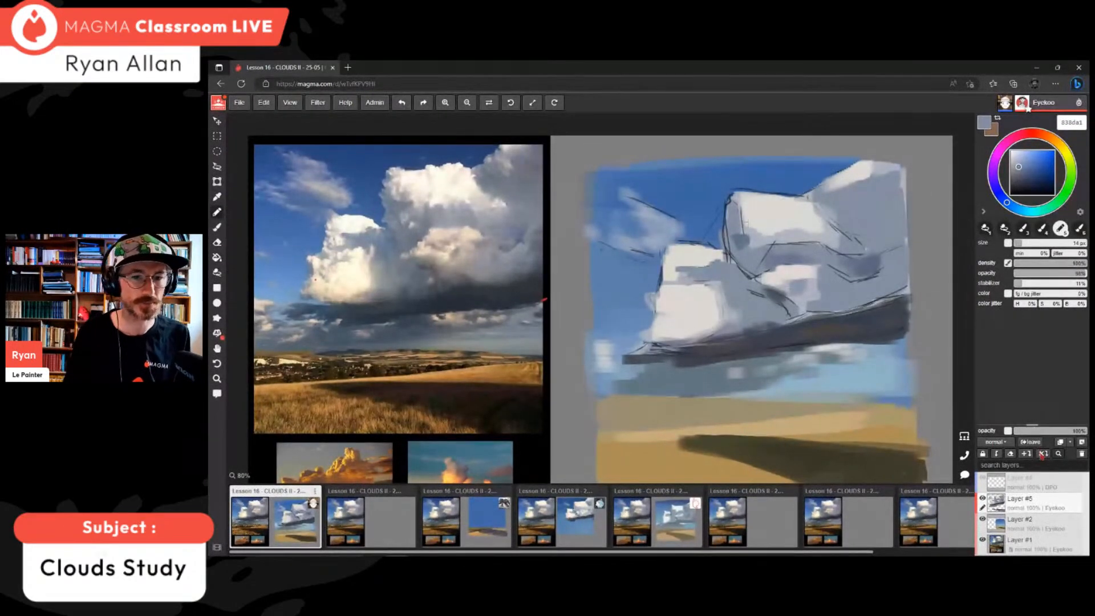
{"action": "left_click_drag", "start_coordinate": [737, 236], "coordinate": [753, 245]}
{"action": "left_click", "coordinate": [742, 244], "text": "alt"}
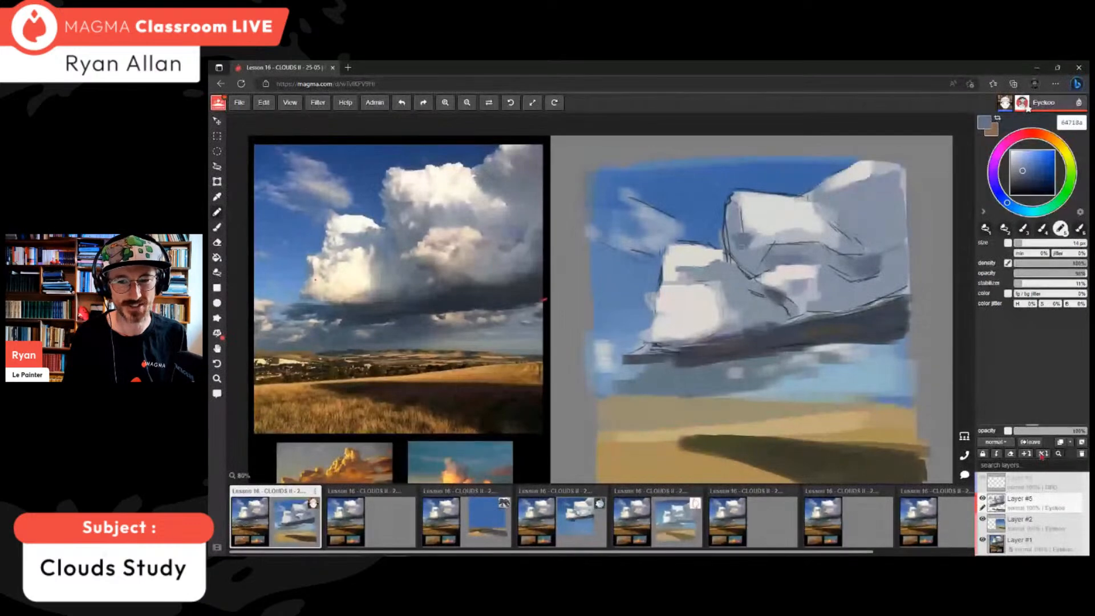
{"action": "left_click", "coordinate": [744, 242], "text": "alt"}
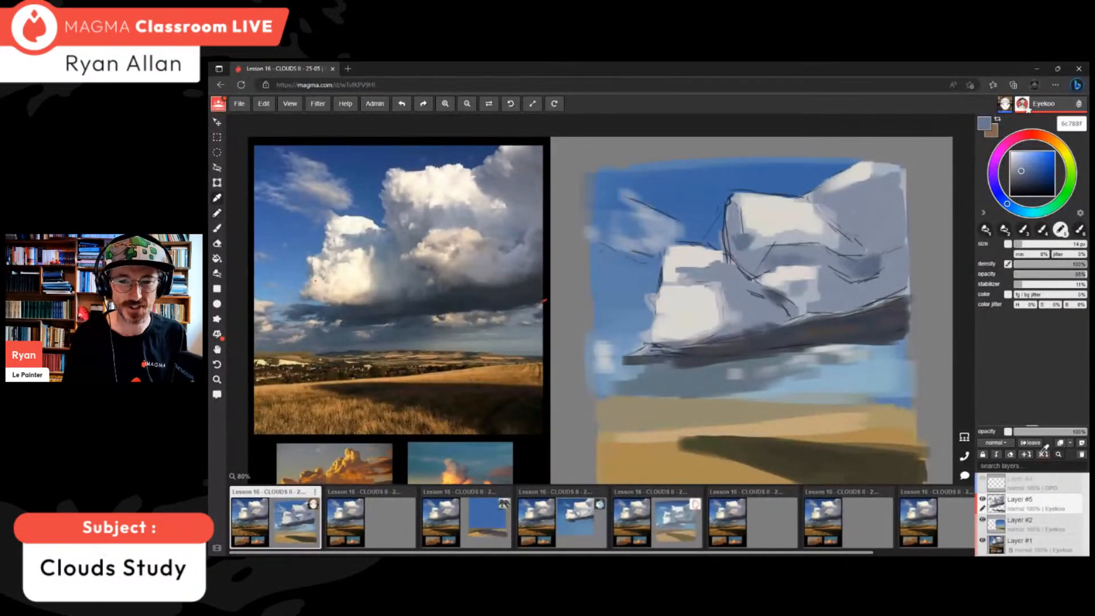
{"action": "left_click", "coordinate": [743, 232], "text": "alt"}
{"action": "left_click_drag", "start_coordinate": [737, 234], "coordinate": [751, 235]}
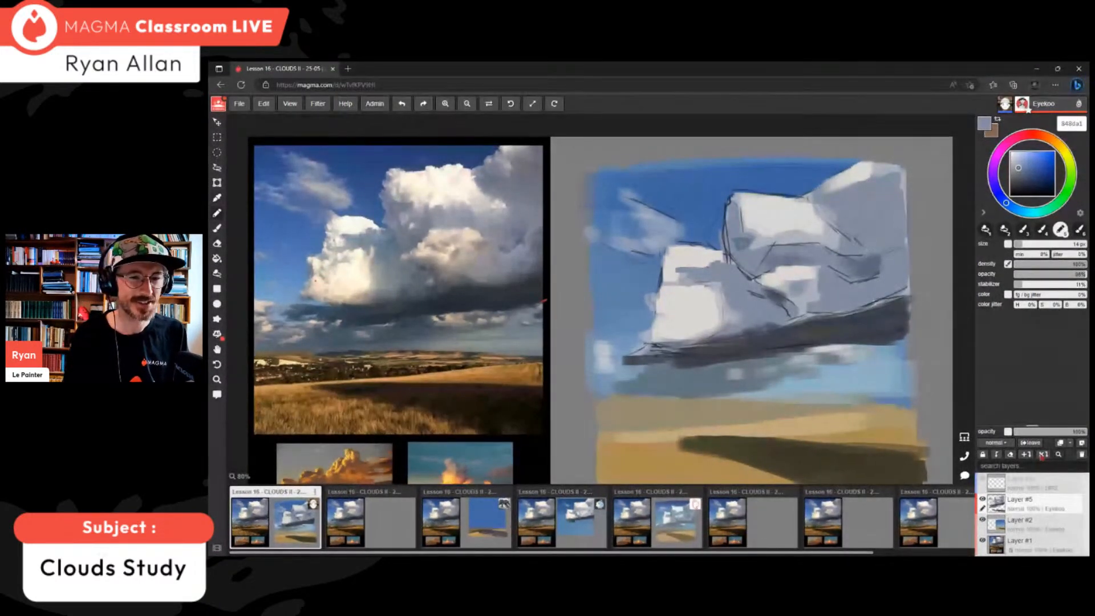
{"action": "left_click", "coordinate": [744, 231], "text": "alt"}
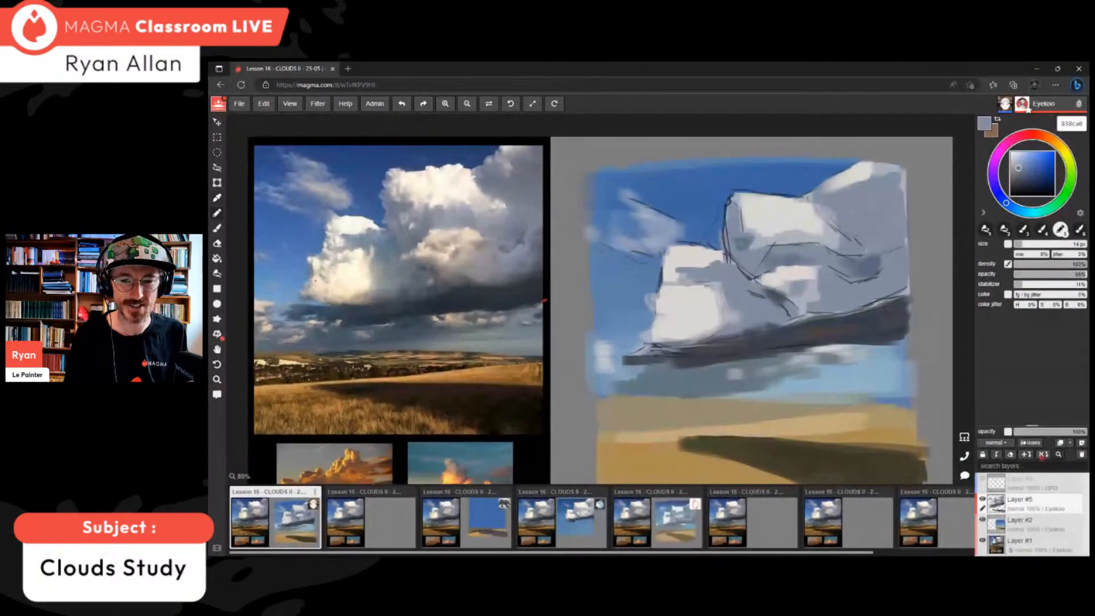
{"action": "left_click", "coordinate": [743, 241], "text": "alt"}
{"action": "left_click_drag", "start_coordinate": [733, 241], "coordinate": [736, 249]}
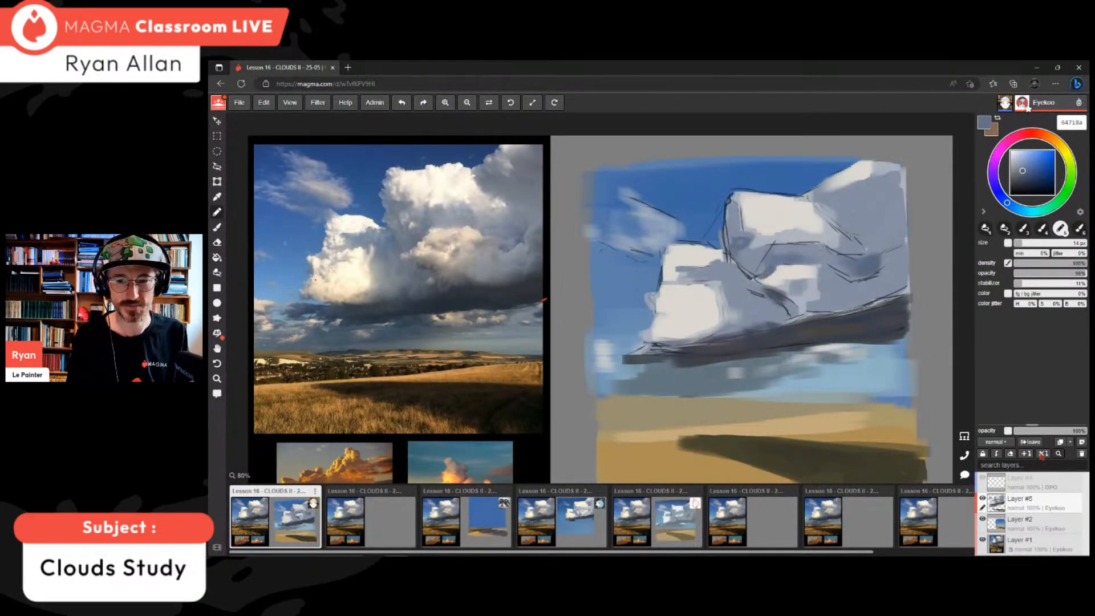
- Extend the small central puff's light edge and brighten the tops of the central and left masses with off-white at 20 px
{"action": "left_click", "coordinate": [764, 278], "text": "alt"}
{"action": "left_click_drag", "start_coordinate": [763, 276], "coordinate": [775, 286]}
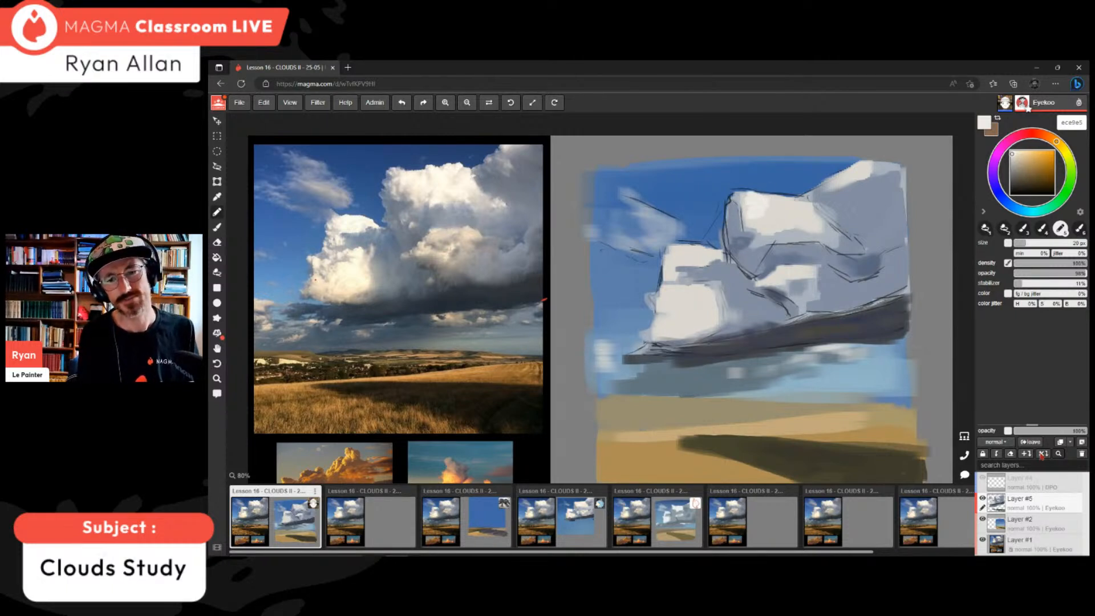
{"action": "left_click_drag", "start_coordinate": [756, 200], "coordinate": [787, 198]}
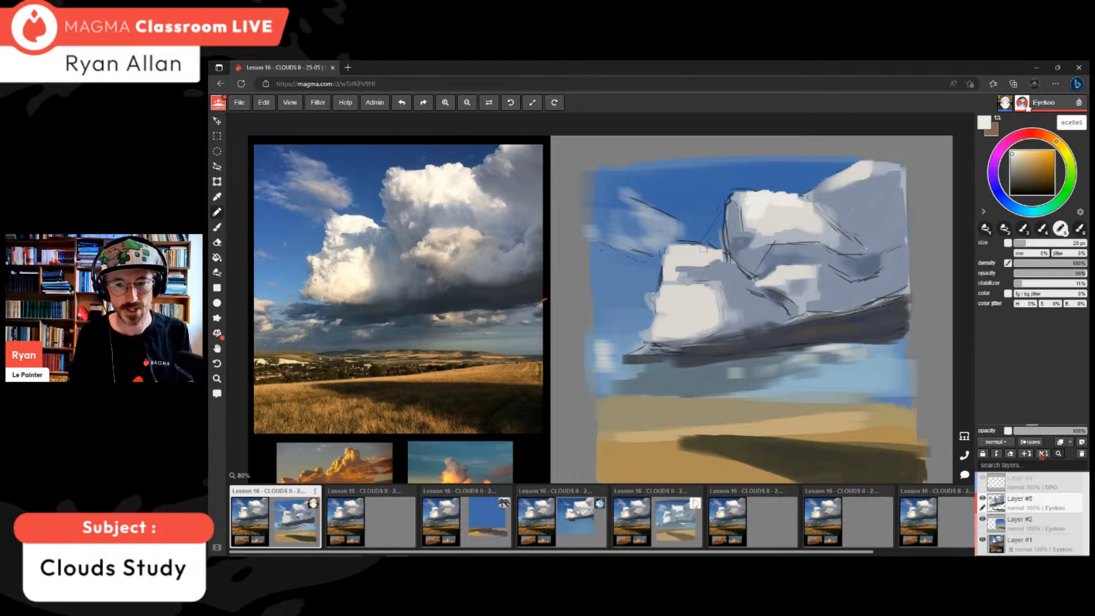
{"action": "left_click_drag", "start_coordinate": [688, 248], "coordinate": [709, 249]}
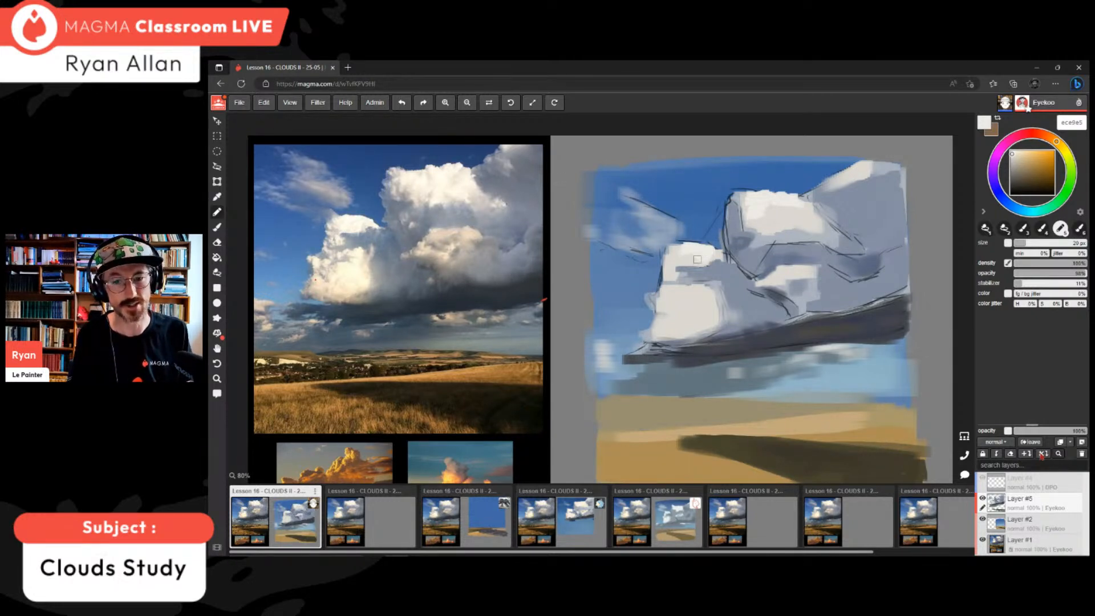
- Paint the sky above the central mass and along the right mass's upper edge with sampled deep blue, #26579e
{"action": "left_click", "coordinate": [1041, 454], "text": "alt"}
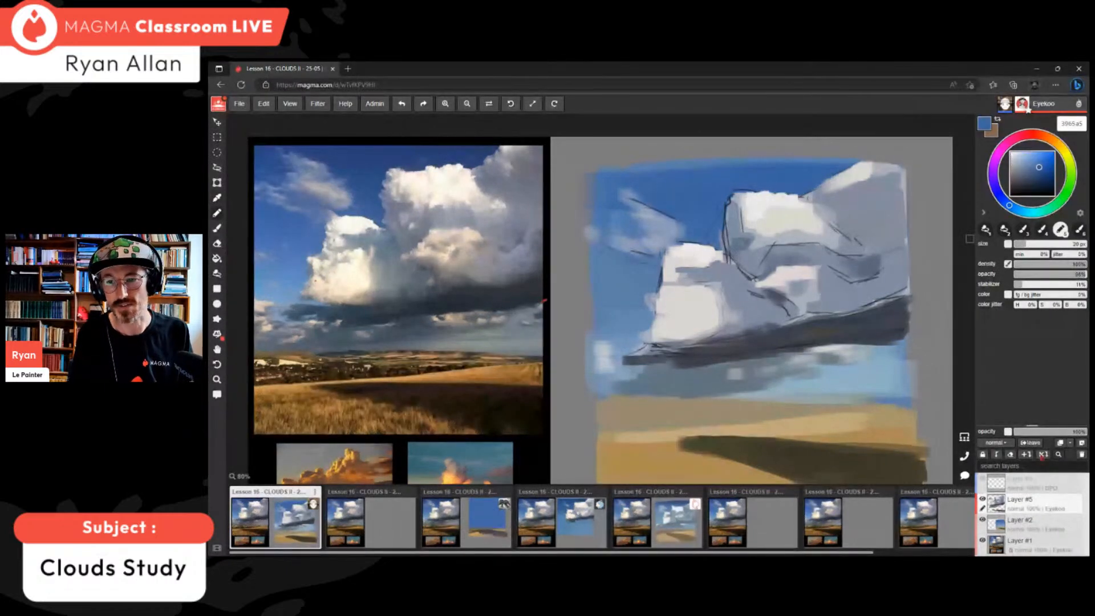
{"action": "left_click", "coordinate": [1041, 456], "text": "alt"}
{"action": "left_click", "coordinate": [1041, 455], "text": "alt"}
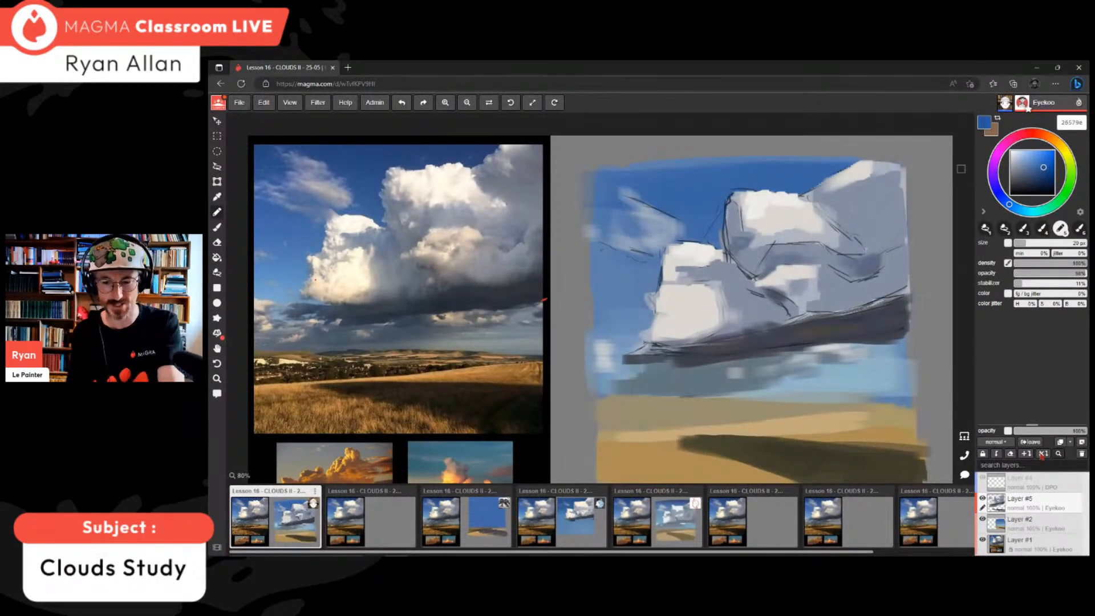
{"action": "key", "text": "bracketleft"}
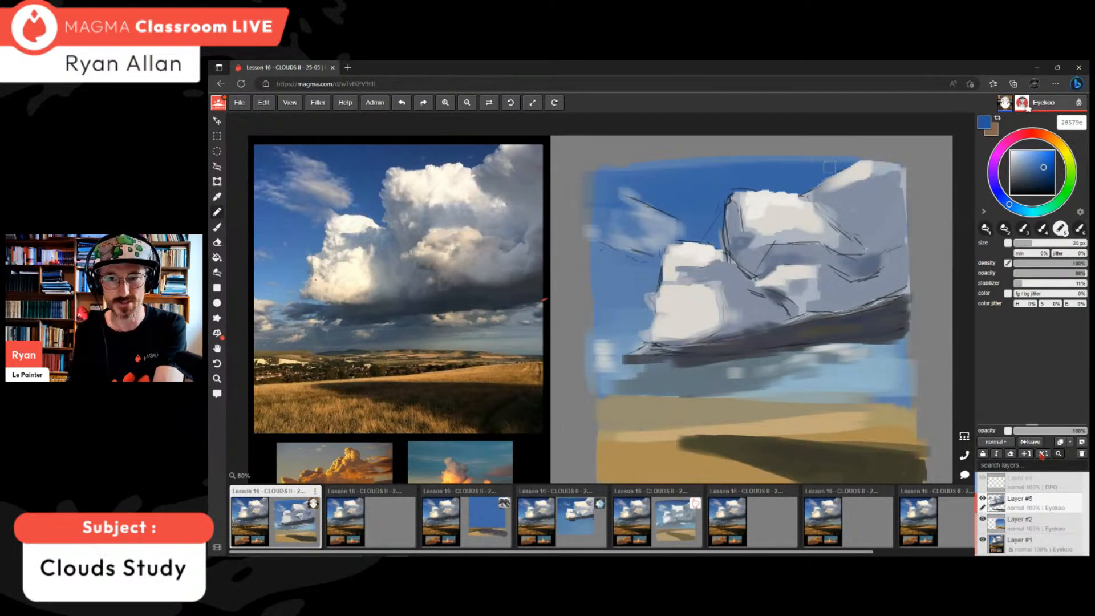
{"action": "mouse_move", "coordinate": [830, 168]}
{"action": "left_mouse_down"}
{"action": "mouse_move", "coordinate": [815, 174]}
{"action": "mouse_move", "coordinate": [851, 164]}
{"action": "mouse_move", "coordinate": [798, 168]}
{"action": "mouse_move", "coordinate": [804, 187]}
{"action": "mouse_move", "coordinate": [746, 170]}
{"action": "left_mouse_up"}
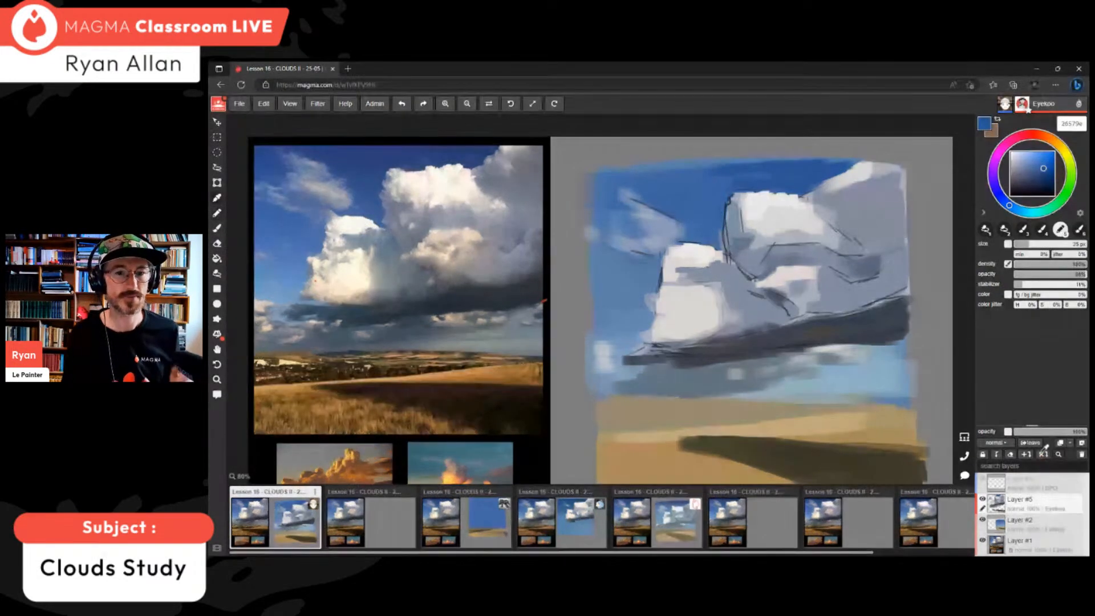
- Refine the highlights on the central mass, small puff and right mass with sampled off-whites and light greys
{"action": "left_click", "coordinate": [759, 197], "text": "alt"}
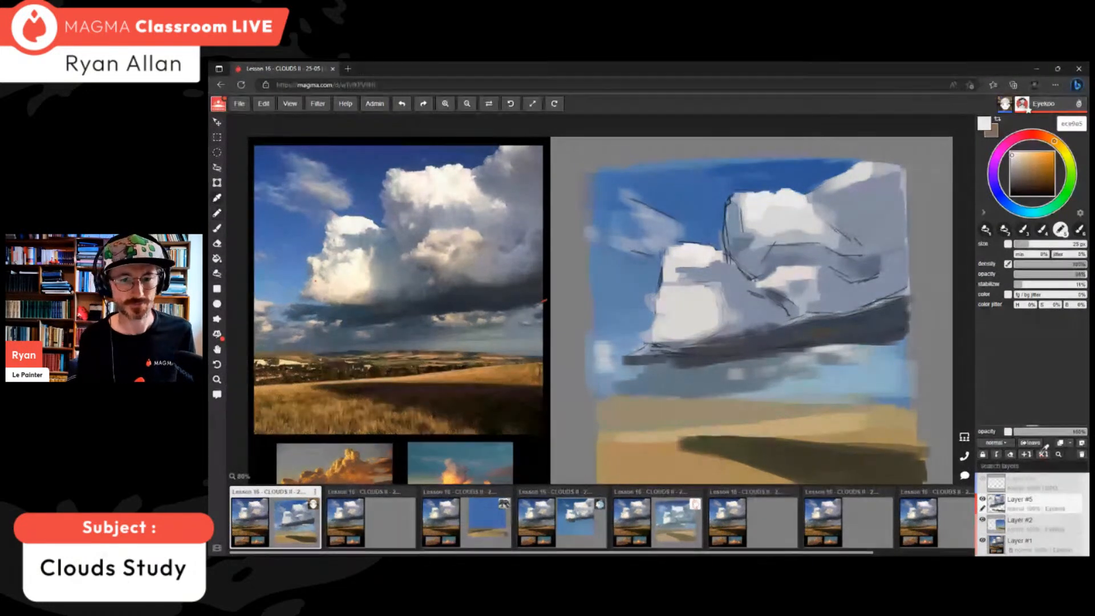
{"action": "left_click", "coordinate": [804, 280], "text": "alt"}
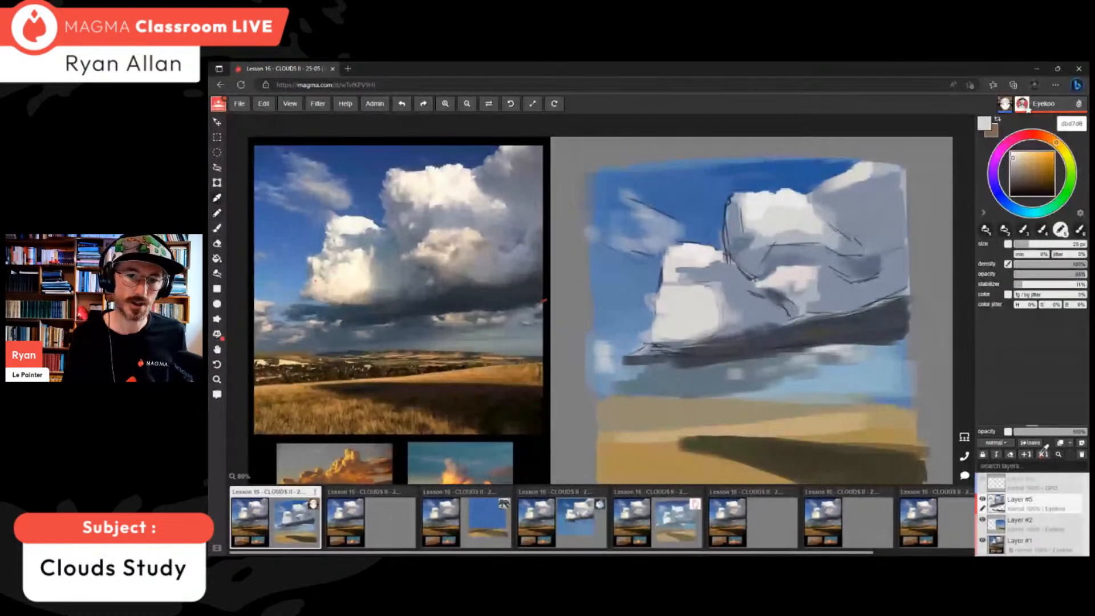
{"action": "left_click", "coordinate": [855, 183], "text": "alt"}
{"action": "left_click_drag", "start_coordinate": [857, 178], "coordinate": [854, 191]}
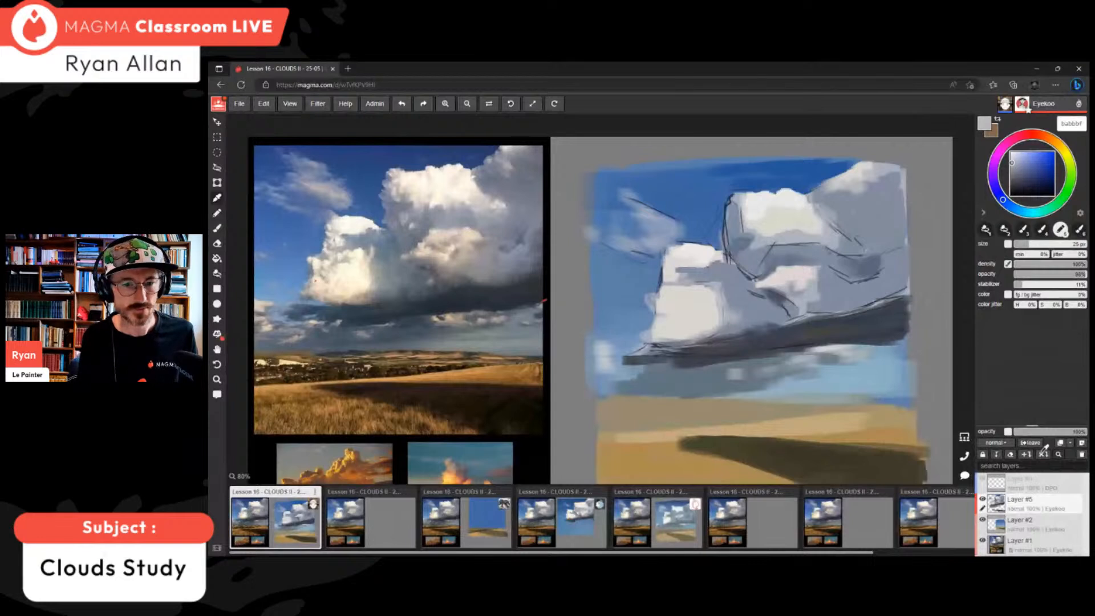
- Warm the lit face of the left mass with progressively more saturated creams, up to #e7d3b1
{"action": "left_click", "coordinate": [701, 315], "text": "alt"}
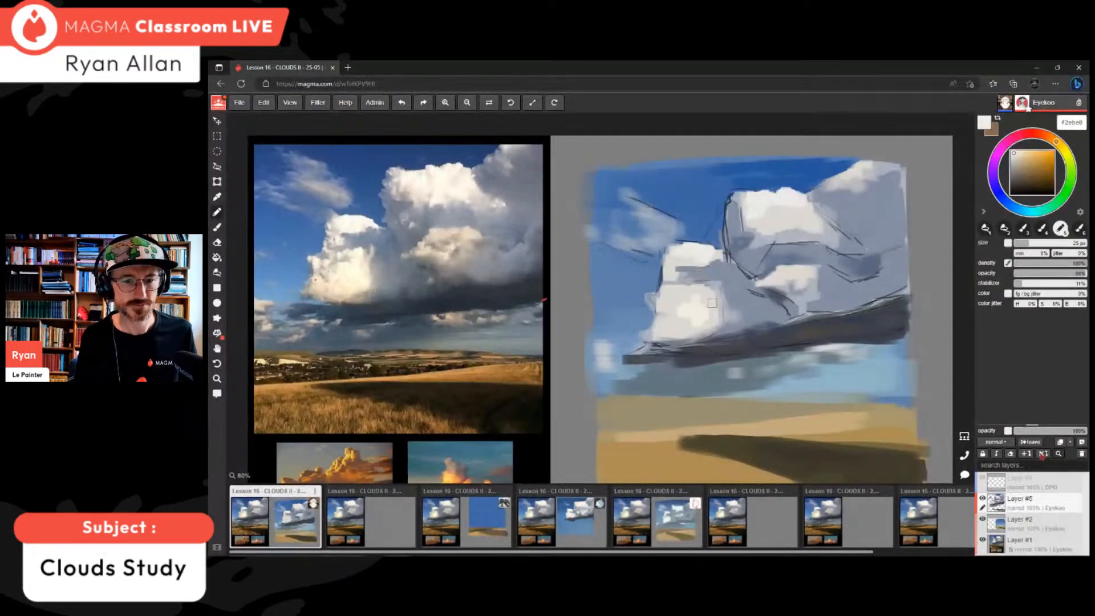
{"action": "left_click", "coordinate": [1018, 155]}
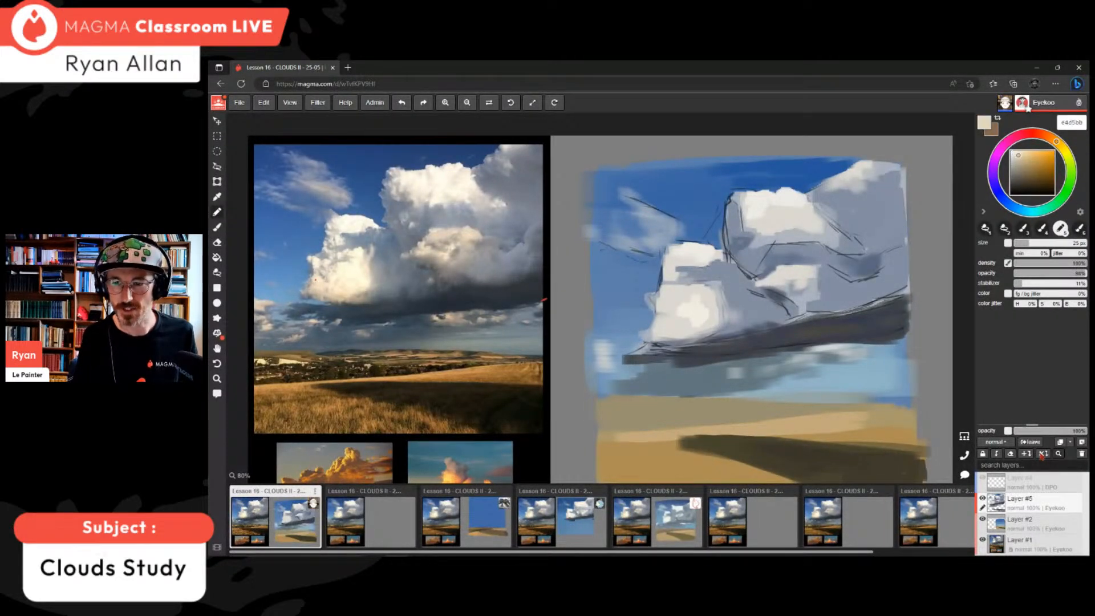
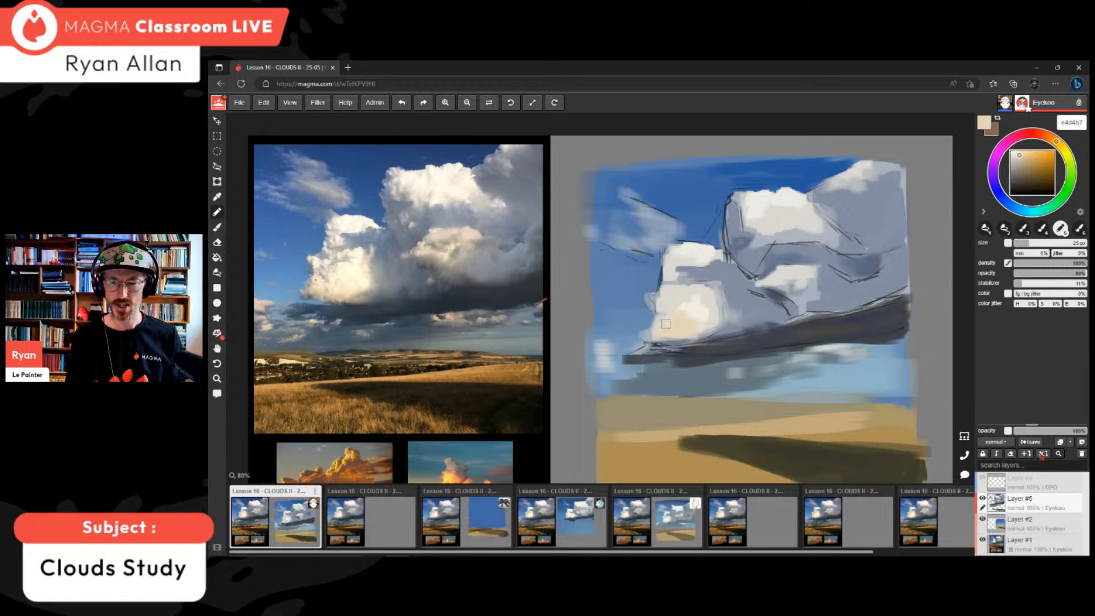
{"action": "left_click", "coordinate": [1025, 155]}
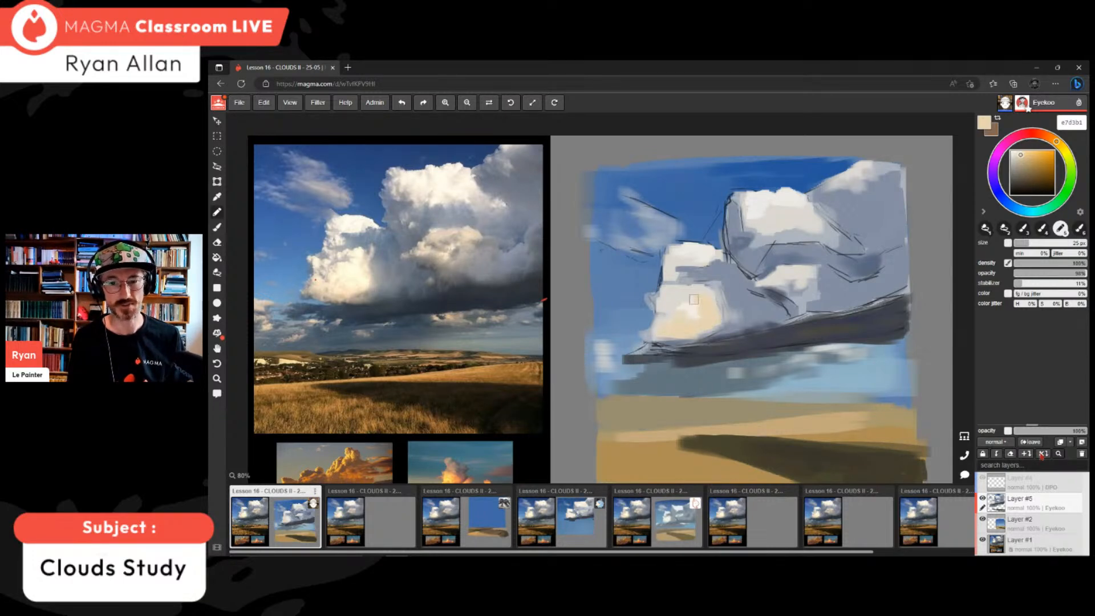
- Build a bright warm-white highlight, #fcf6ec, over the cream on the left mass's lit face
{"action": "left_click", "coordinate": [695, 309], "text": "alt"}
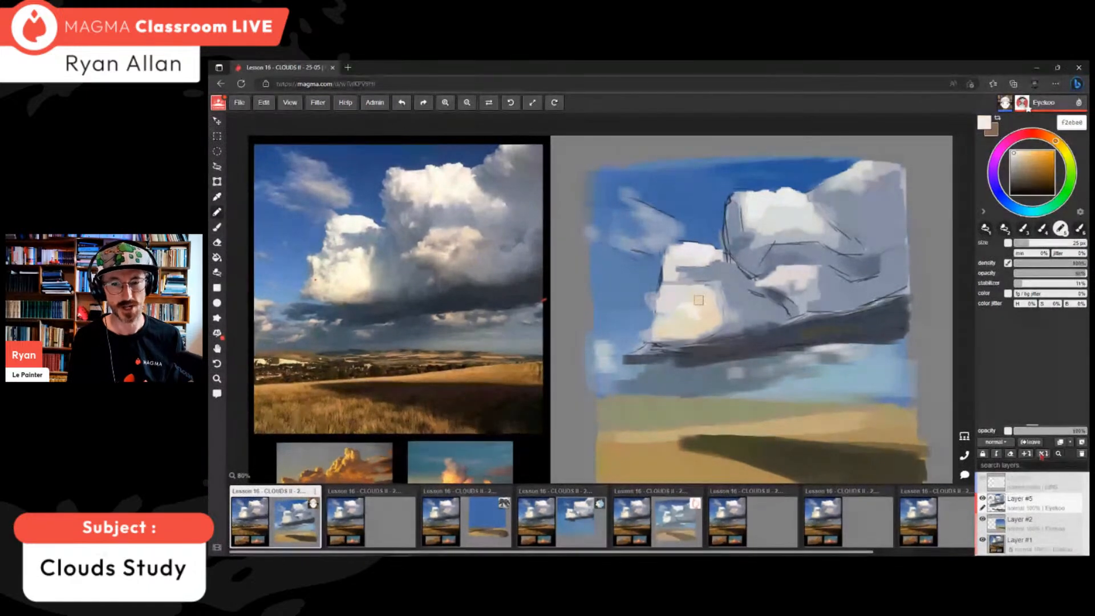
{"action": "left_click", "coordinate": [701, 311]}
{"action": "left_click", "coordinate": [1012, 151]}
{"action": "mouse_move", "coordinate": [683, 318]}
{"action": "left_mouse_down"}
{"action": "mouse_move", "coordinate": [700, 314]}
{"action": "mouse_move", "coordinate": [695, 299]}
{"action": "left_mouse_up"}
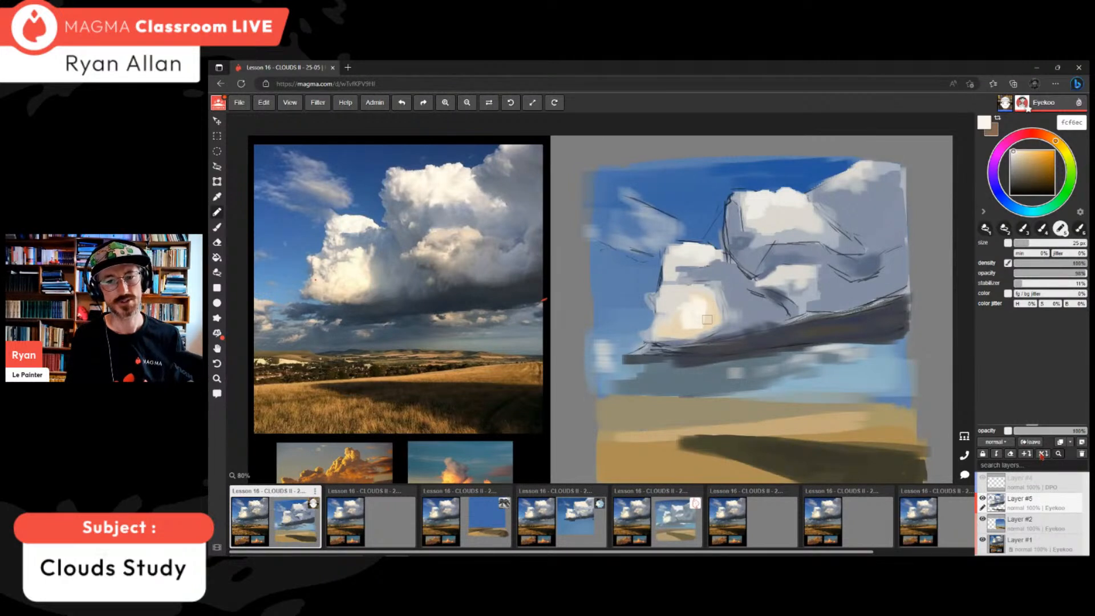
{"action": "left_click_drag", "start_coordinate": [680, 313], "coordinate": [674, 303]}
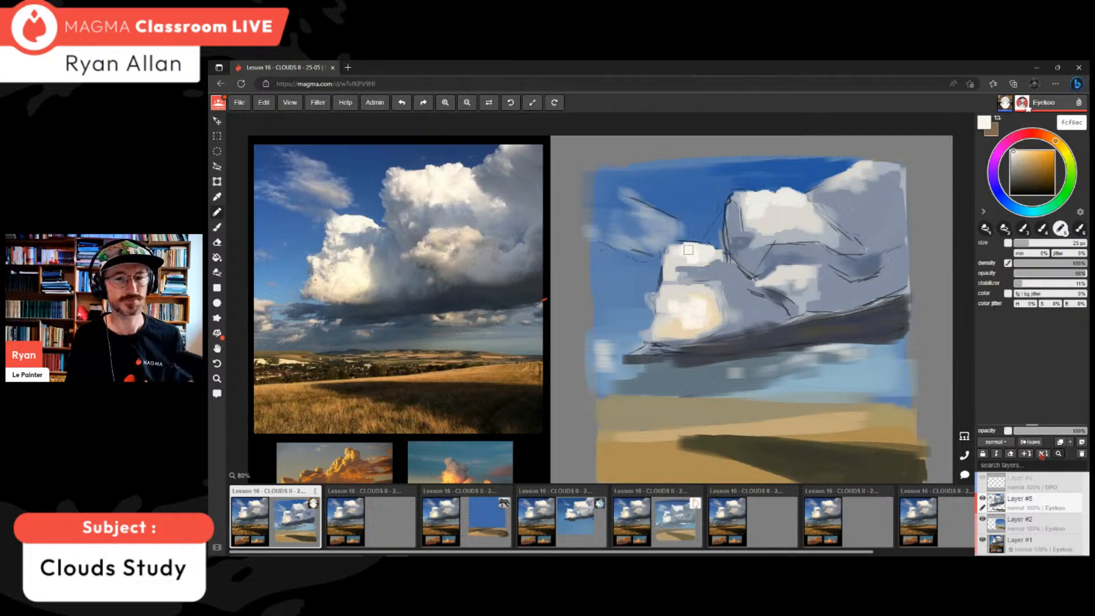
- Blend the upper sky above the left and central masses with sampled blues, finishing with deep blue #26579e
{"action": "key", "text": "alt"}
{"action": "left_click", "coordinate": [615, 266], "text": "alt"}
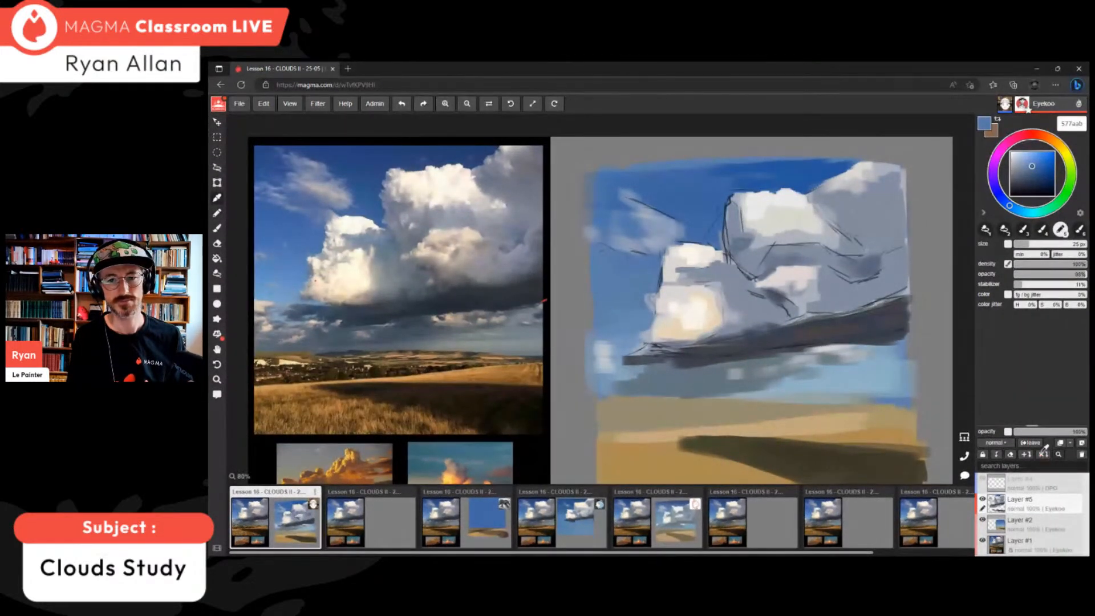
{"action": "left_click", "coordinate": [675, 174], "text": "alt"}
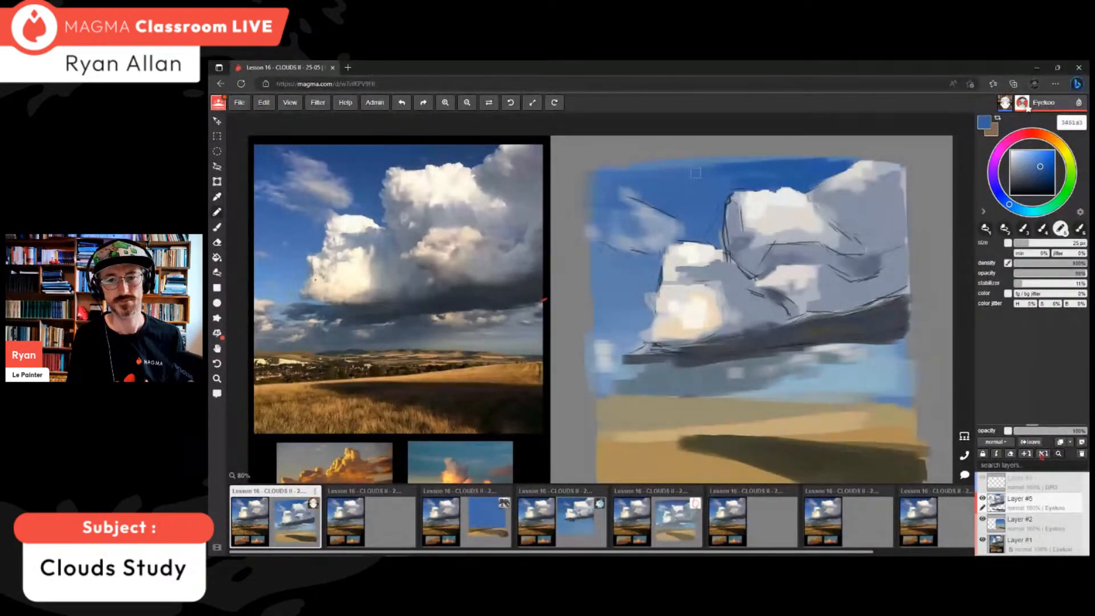
{"action": "left_click", "coordinate": [759, 177], "text": "alt"}
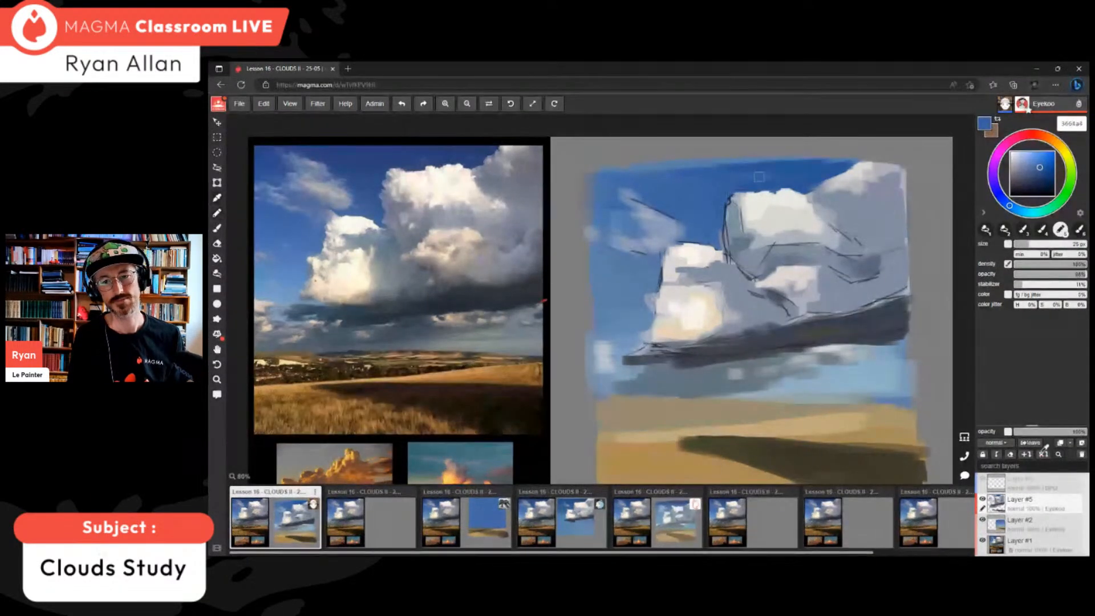
{"action": "left_click", "coordinate": [779, 172], "text": "alt"}
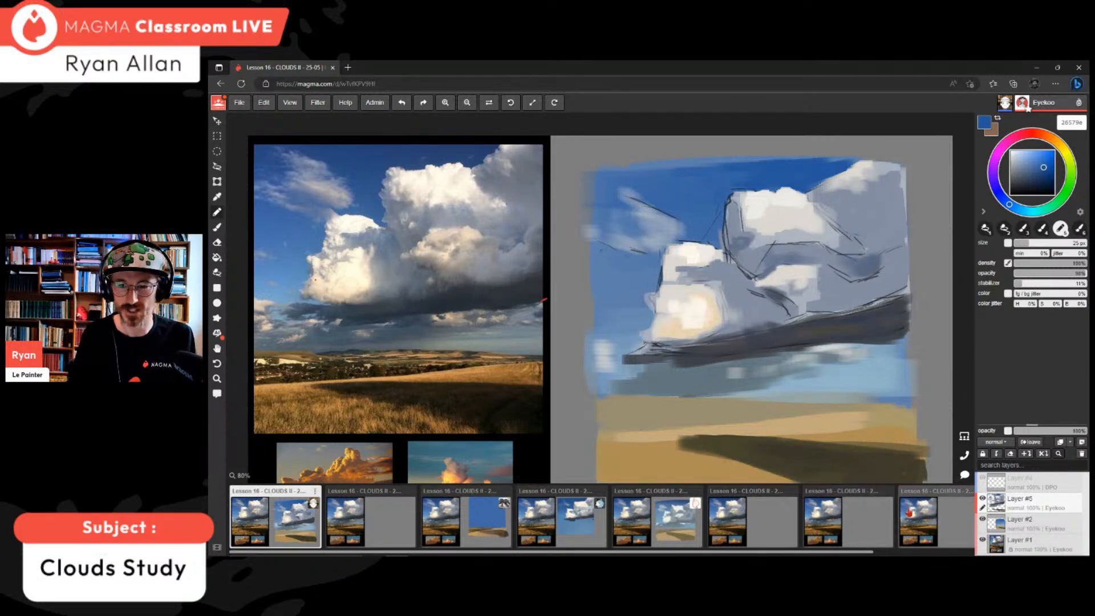
- Refine the left mass's warm highlight and build up its puffy top with sampled creams and off-whites
{"action": "left_click", "coordinate": [681, 321], "text": "alt"}
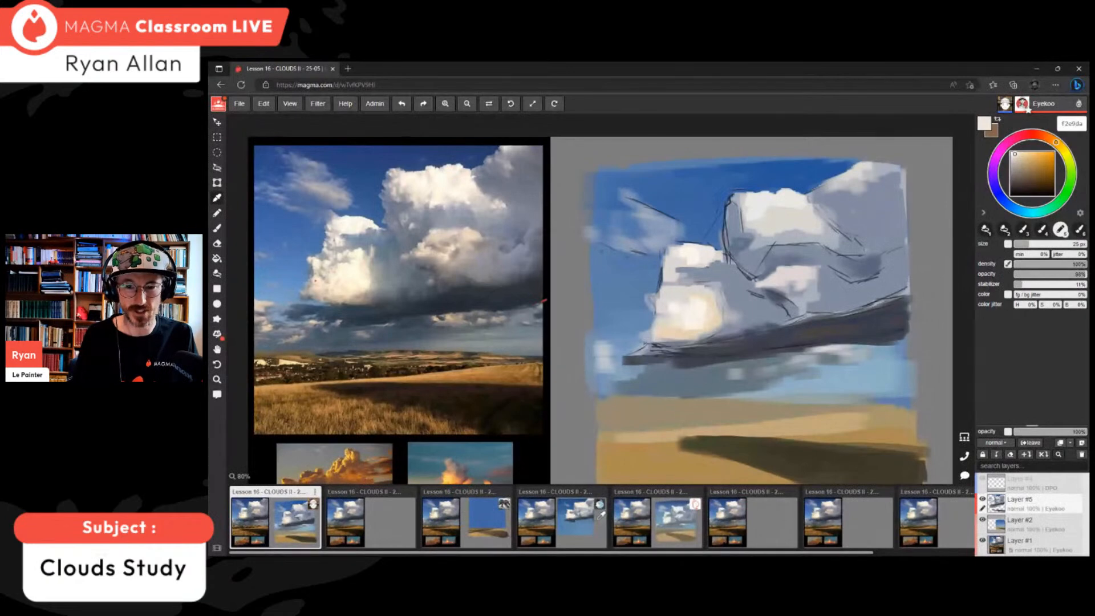
{"action": "left_click", "coordinate": [702, 307], "text": "alt"}
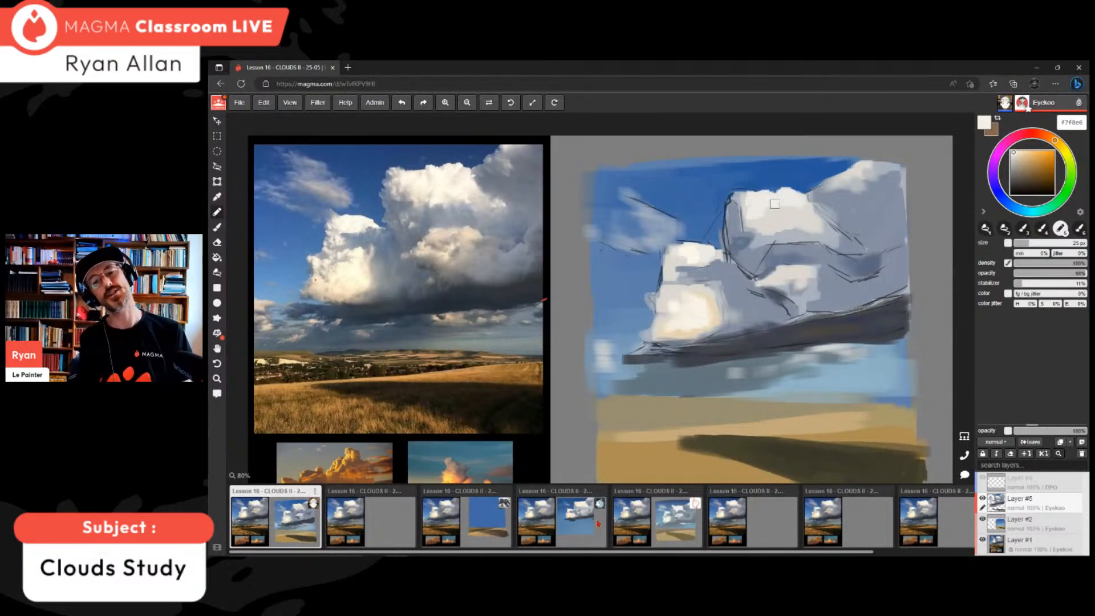
{"action": "left_click", "coordinate": [682, 253], "text": "alt"}
{"action": "mouse_move", "coordinate": [686, 264]}
{"action": "left_mouse_down"}
{"action": "mouse_move", "coordinate": [708, 266]}
{"action": "mouse_move", "coordinate": [671, 246]}
{"action": "mouse_move", "coordinate": [685, 255]}
{"action": "mouse_move", "coordinate": [680, 233]}
{"action": "mouse_move", "coordinate": [699, 247]}
{"action": "mouse_move", "coordinate": [689, 251]}
{"action": "mouse_move", "coordinate": [711, 252]}
{"action": "left_mouse_up"}
- Build up the puffy top of the upper-right cloud mass with off-white #eae6e1 and sampled greys
{"action": "left_click", "coordinate": [679, 255], "text": "alt"}
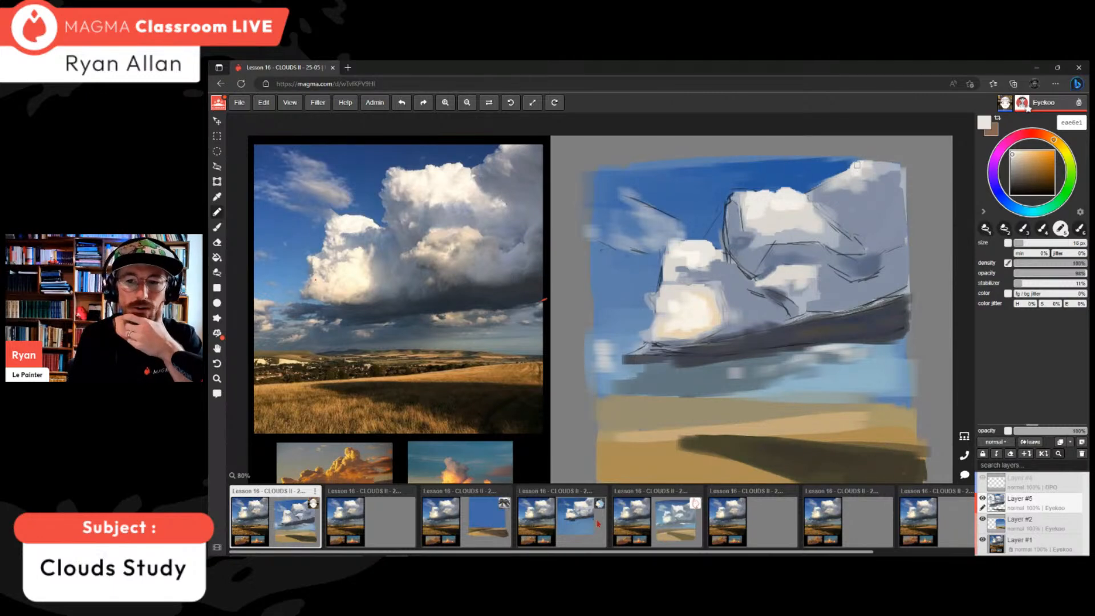
{"action": "left_click_drag", "start_coordinate": [864, 163], "coordinate": [885, 162]}
{"action": "left_click", "coordinate": [879, 174], "text": "alt"}
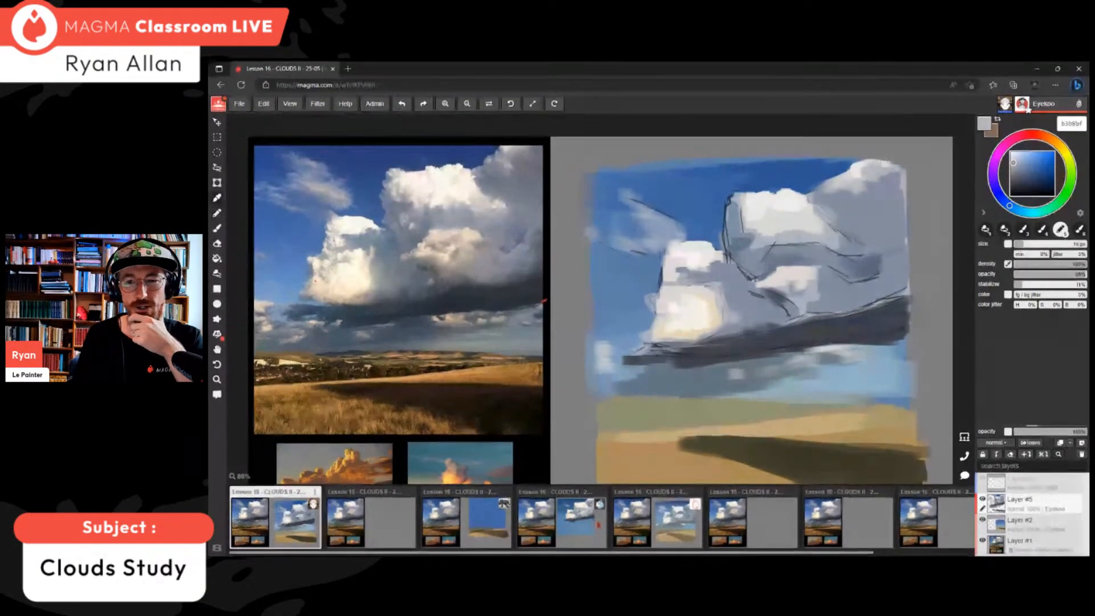
{"action": "left_click", "coordinate": [871, 161], "text": "alt"}
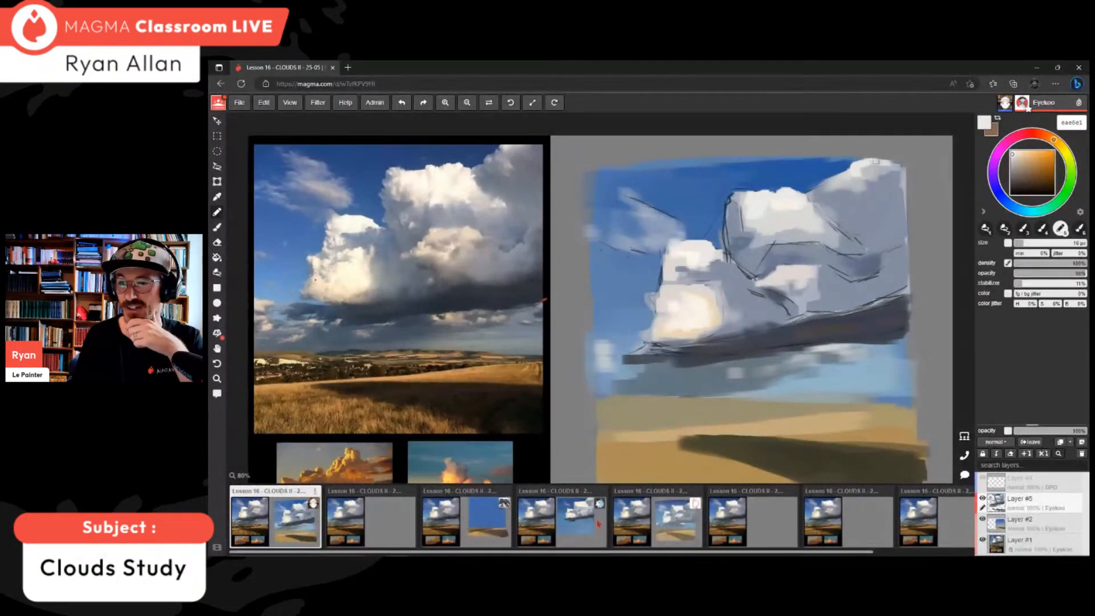
{"action": "left_click", "coordinate": [879, 170], "text": "alt"}
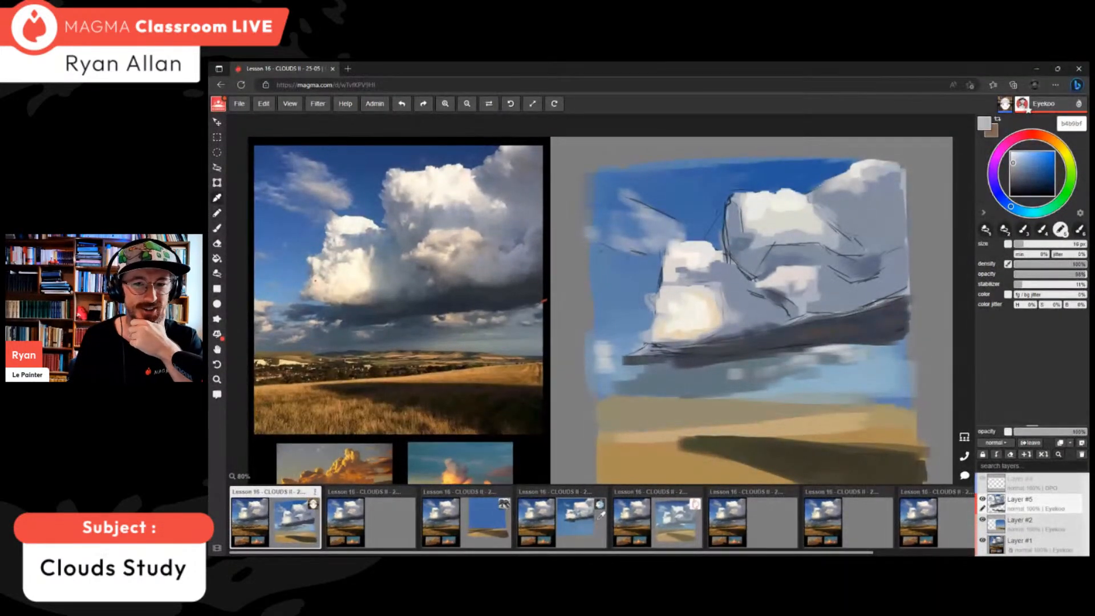
{"action": "left_click", "coordinate": [598, 519], "text": "alt"}
{"action": "left_click", "coordinate": [597, 520], "text": "alt"}
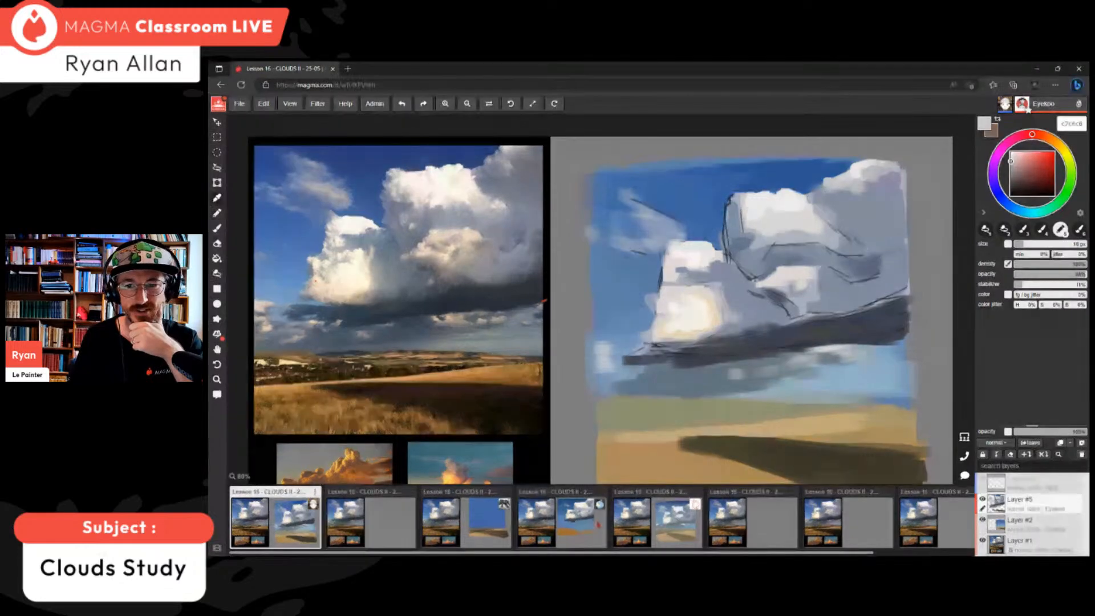
{"action": "left_click", "coordinate": [596, 523], "text": "alt"}
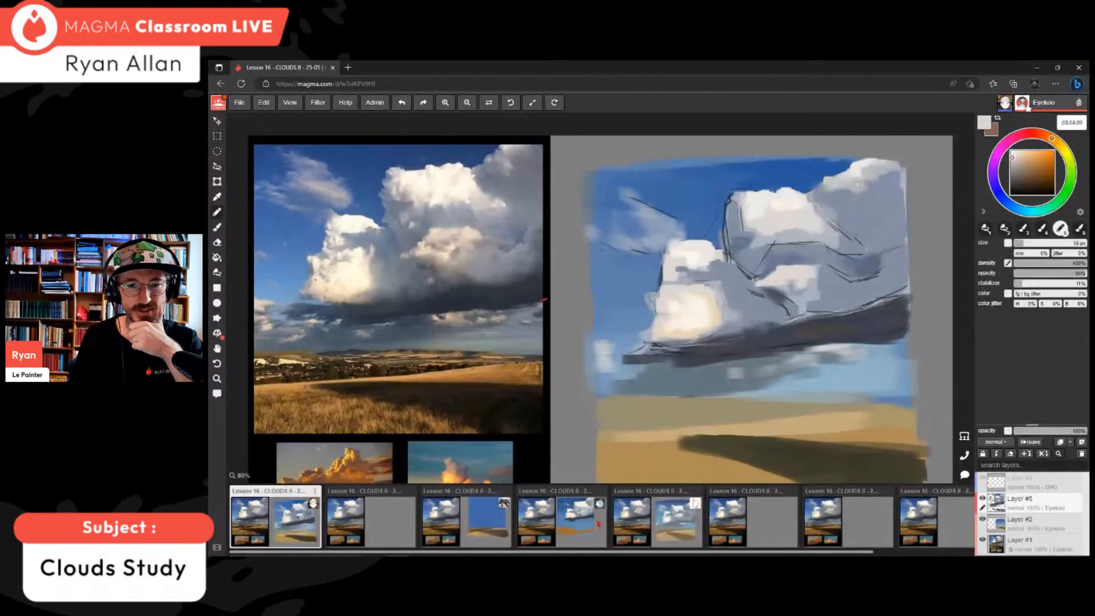
{"action": "left_click", "coordinate": [597, 523], "text": "alt"}
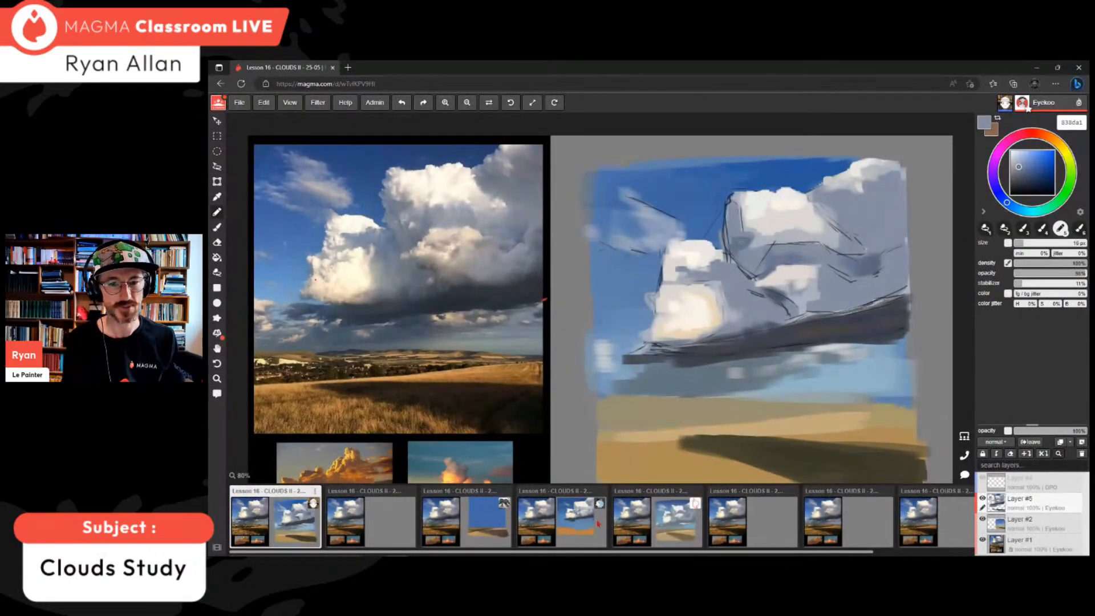
- Break up the dark cloud base's upper edge at its right end and shade beneath the central highlight with sampled blue-greys
{"action": "left_click", "coordinate": [880, 305], "text": "alt"}
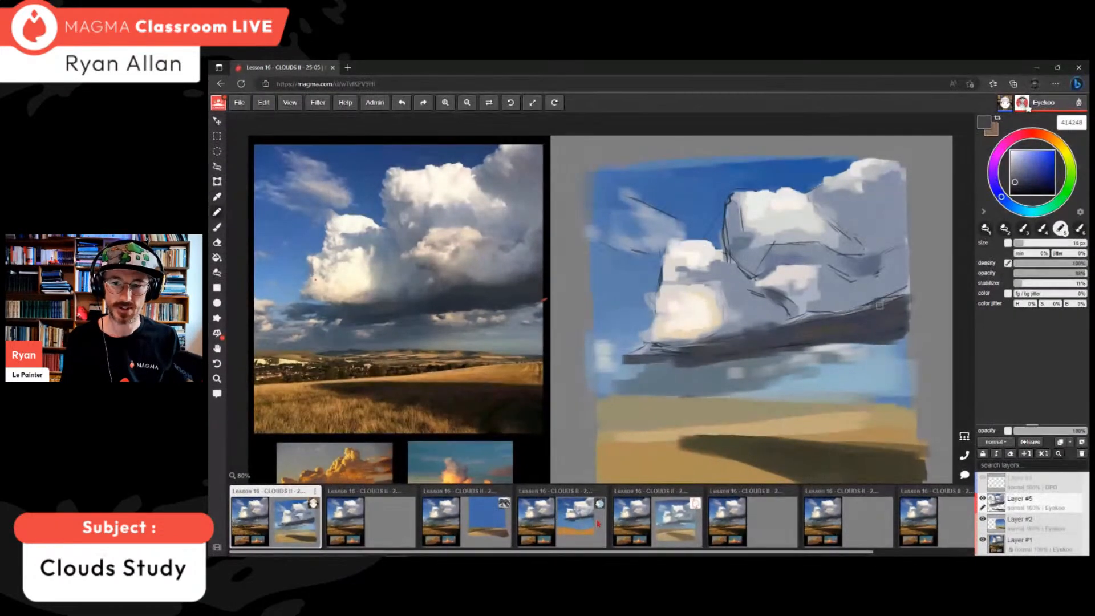
{"action": "left_click", "coordinate": [892, 299], "text": "alt"}
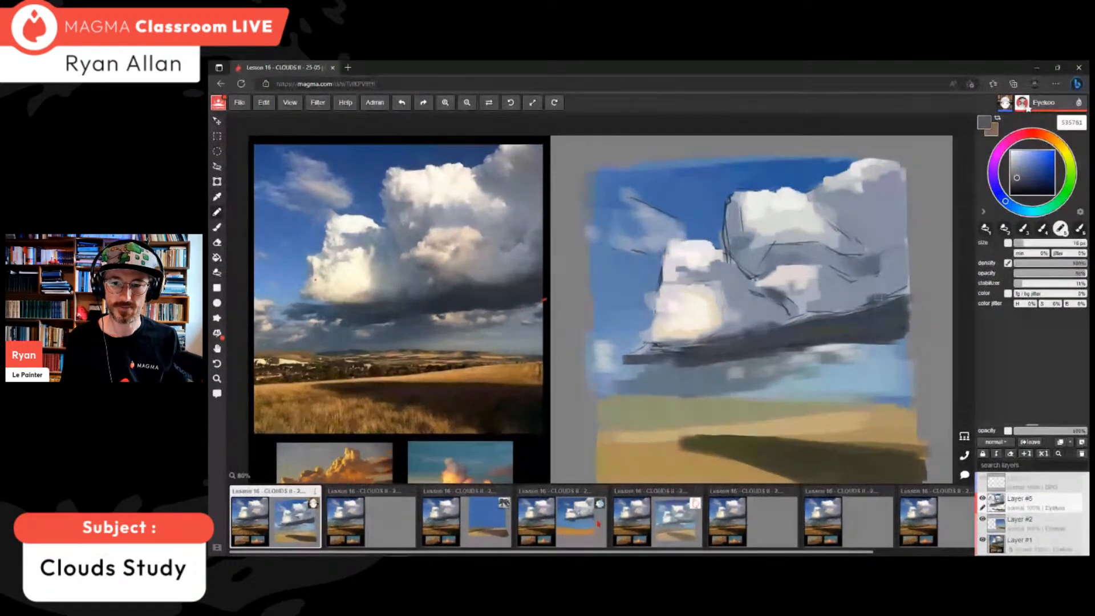
{"action": "left_click_drag", "start_coordinate": [896, 295], "coordinate": [909, 287]}
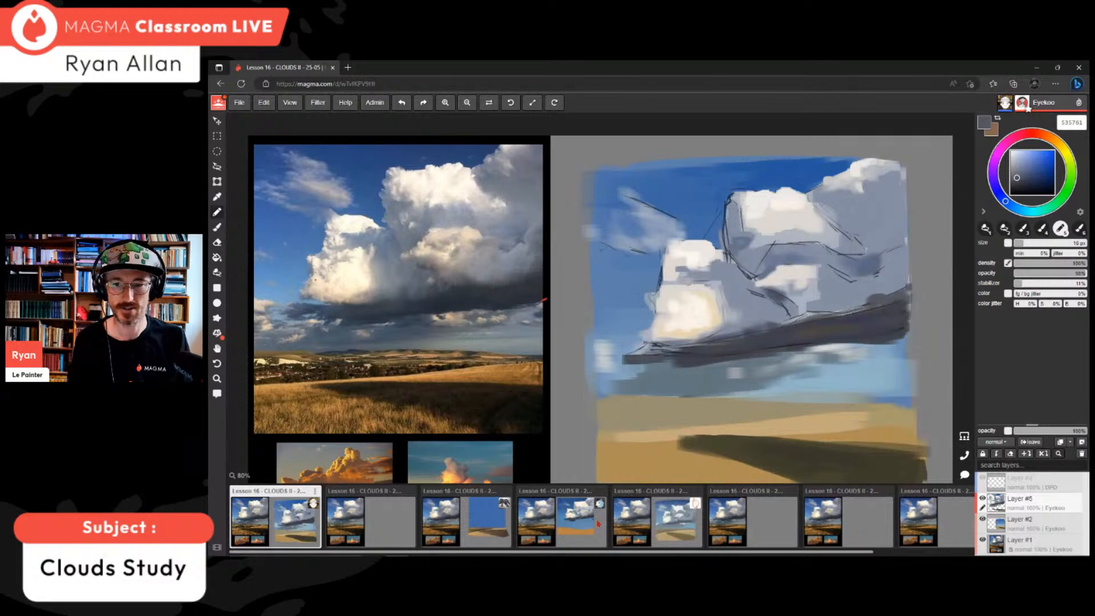
{"action": "left_click", "coordinate": [903, 278], "text": "alt"}
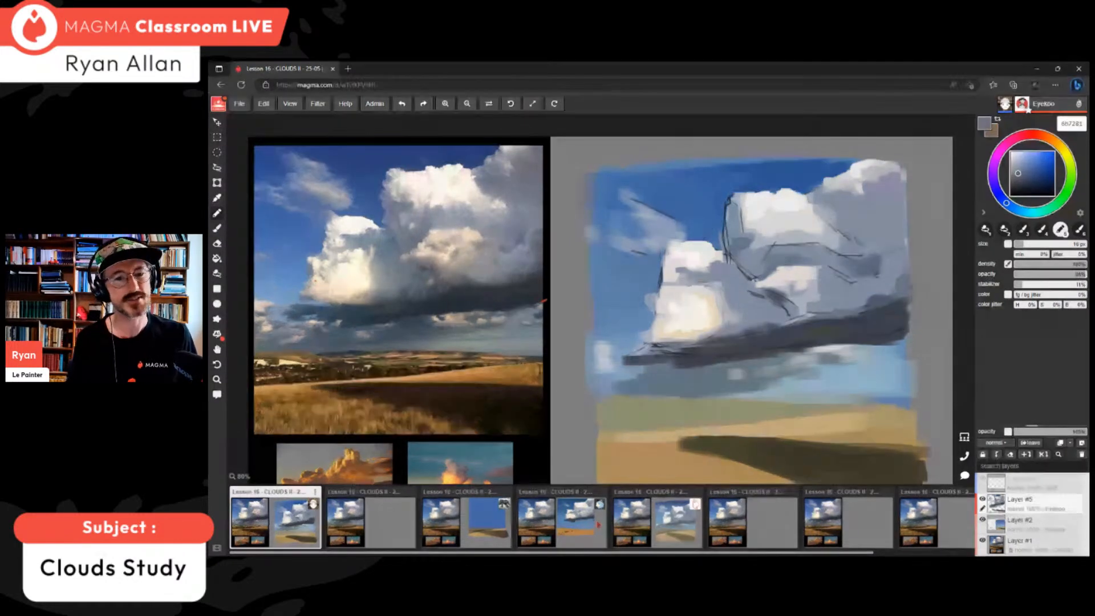
{"action": "left_click", "coordinate": [773, 246], "text": "alt"}
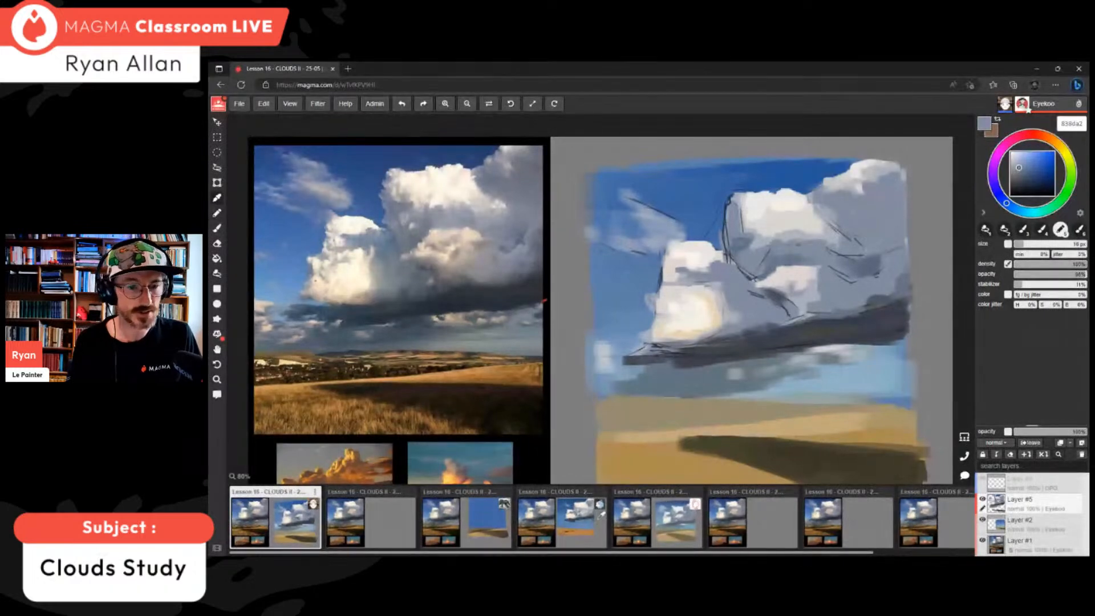
{"action": "left_click", "coordinate": [799, 245], "text": "alt"}
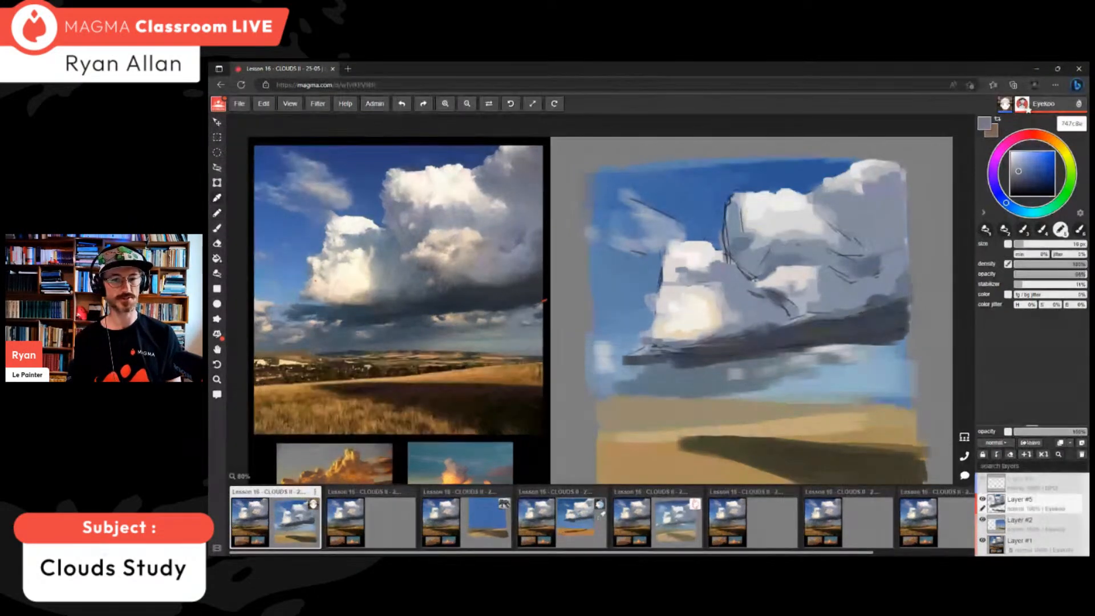
- Paint a long dark olive shadow band, #46422d, across the left part of the field above the existing shadow
{"action": "left_click", "coordinate": [597, 524], "text": "alt"}
{"action": "left_click_drag", "start_coordinate": [611, 426], "coordinate": [735, 421]}
{"action": "left_click_drag", "start_coordinate": [606, 425], "coordinate": [772, 416]}
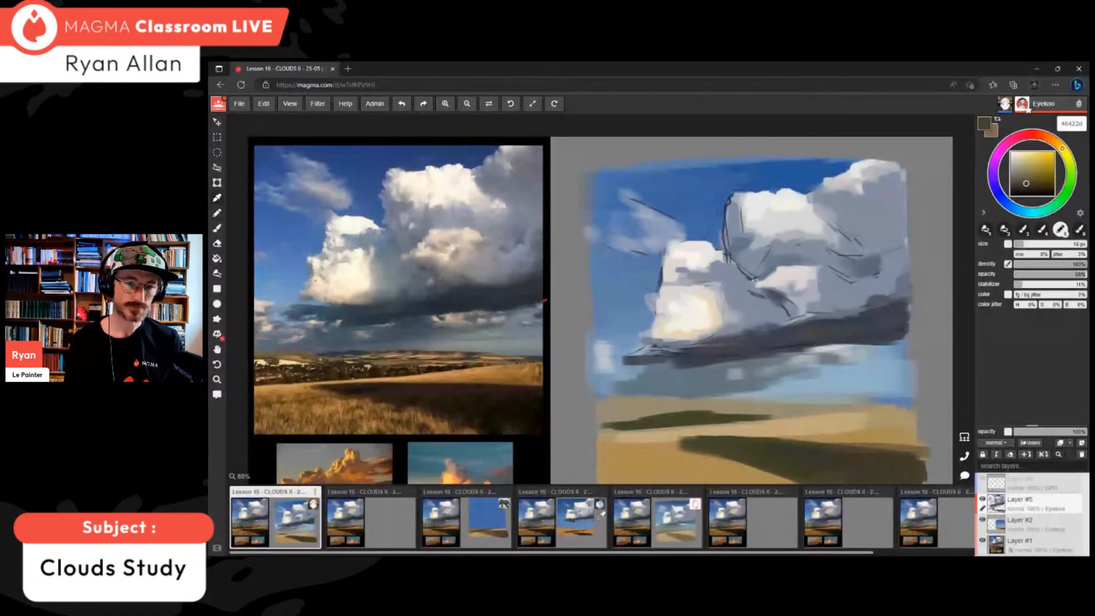
- Model the left mass's lit face with sampled creams and off-whites, cutting small blue-grey shadow breaks between its puffs
{"action": "left_click", "coordinate": [790, 278], "text": "alt"}
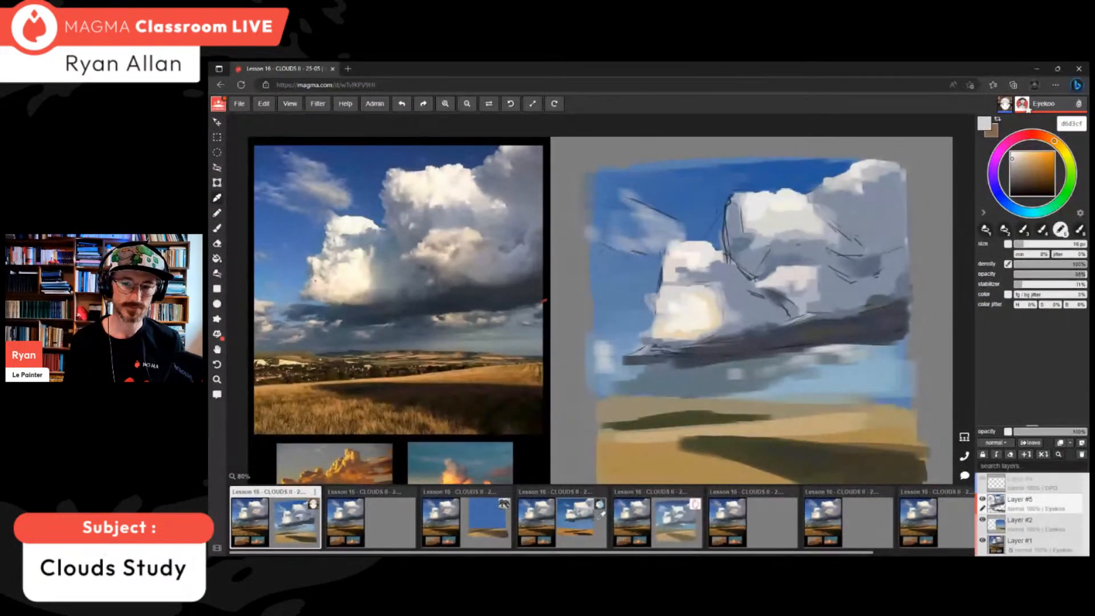
{"action": "left_click", "coordinate": [716, 292], "text": "alt"}
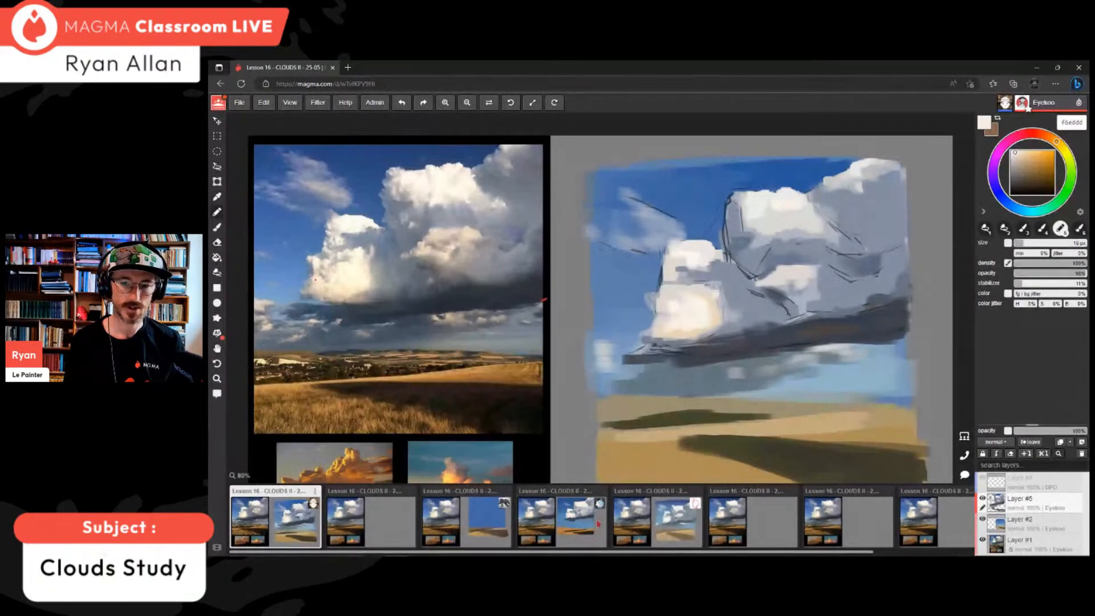
{"action": "left_click", "coordinate": [717, 284], "text": "alt"}
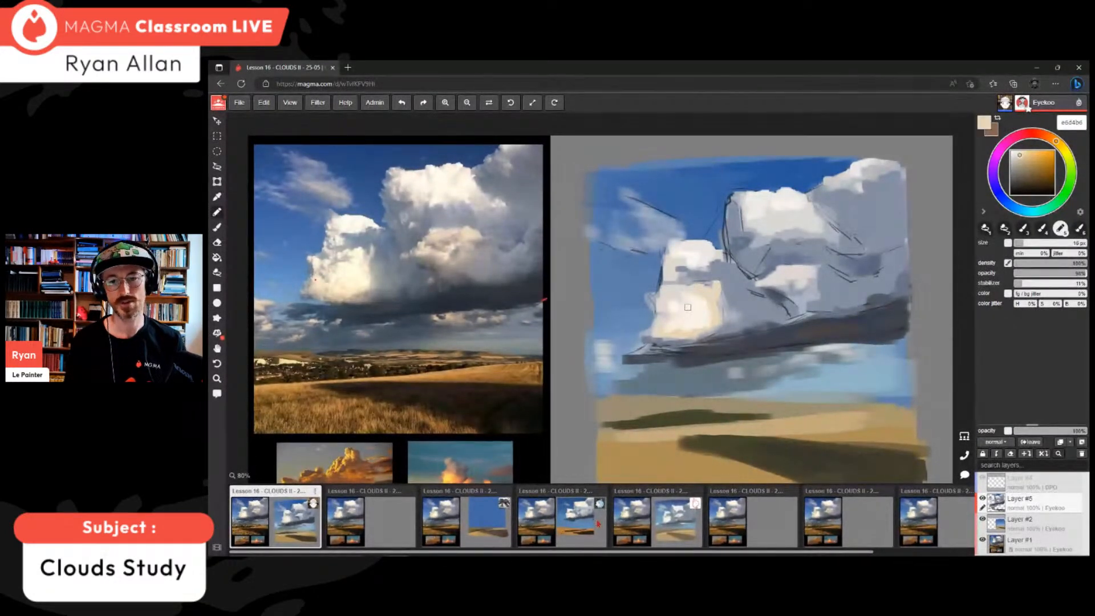
{"action": "left_click", "coordinate": [703, 298], "text": "alt"}
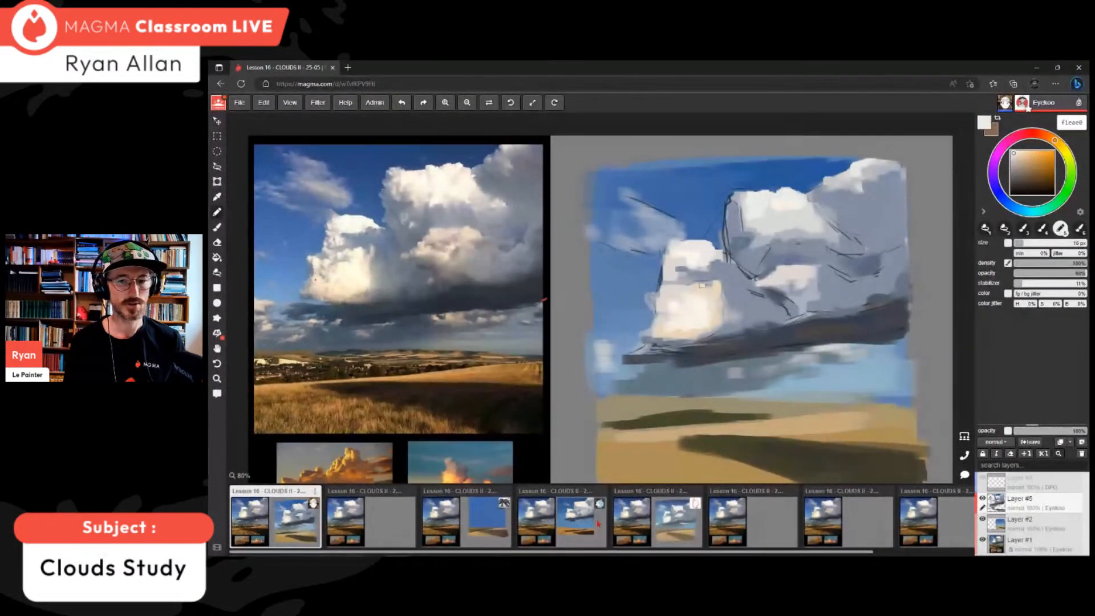
{"action": "left_click", "coordinate": [683, 296], "text": "alt"}
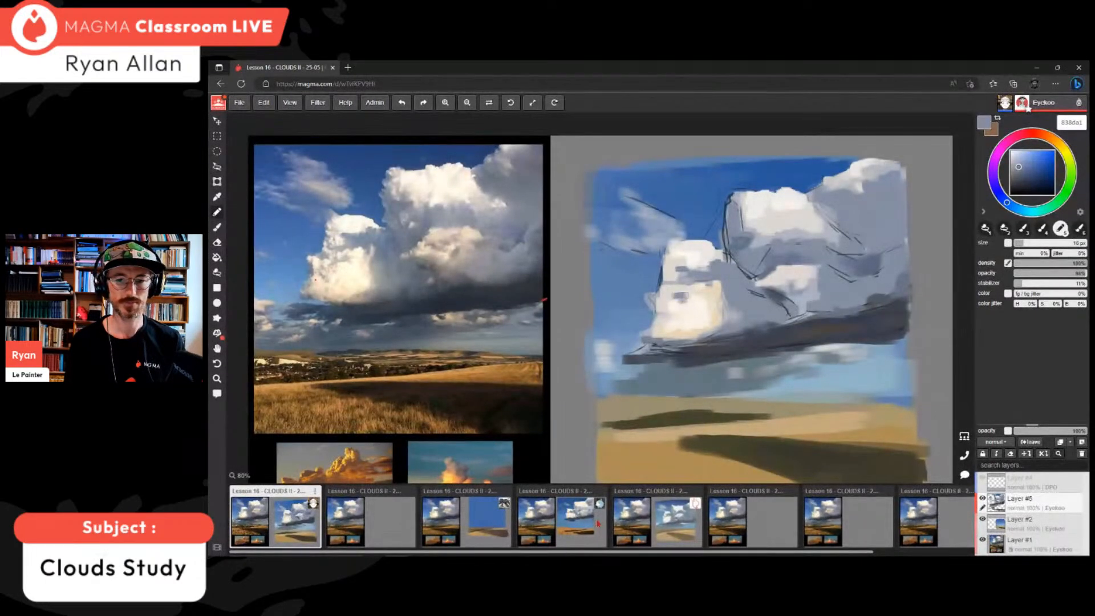
{"action": "left_click", "coordinate": [682, 294], "text": "alt"}
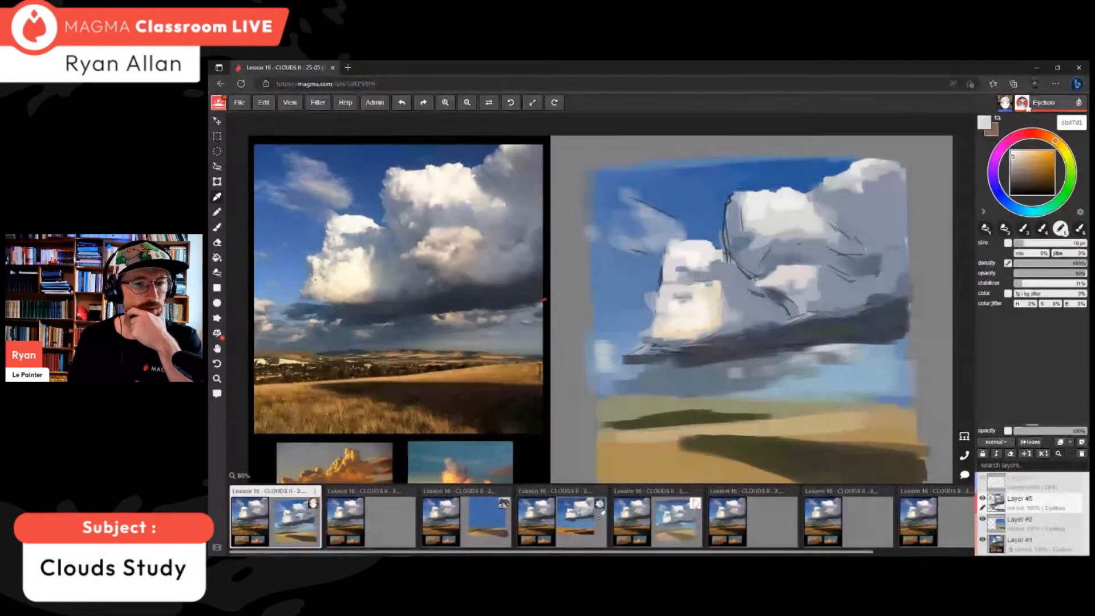
{"action": "left_click", "coordinate": [598, 519], "text": "alt"}
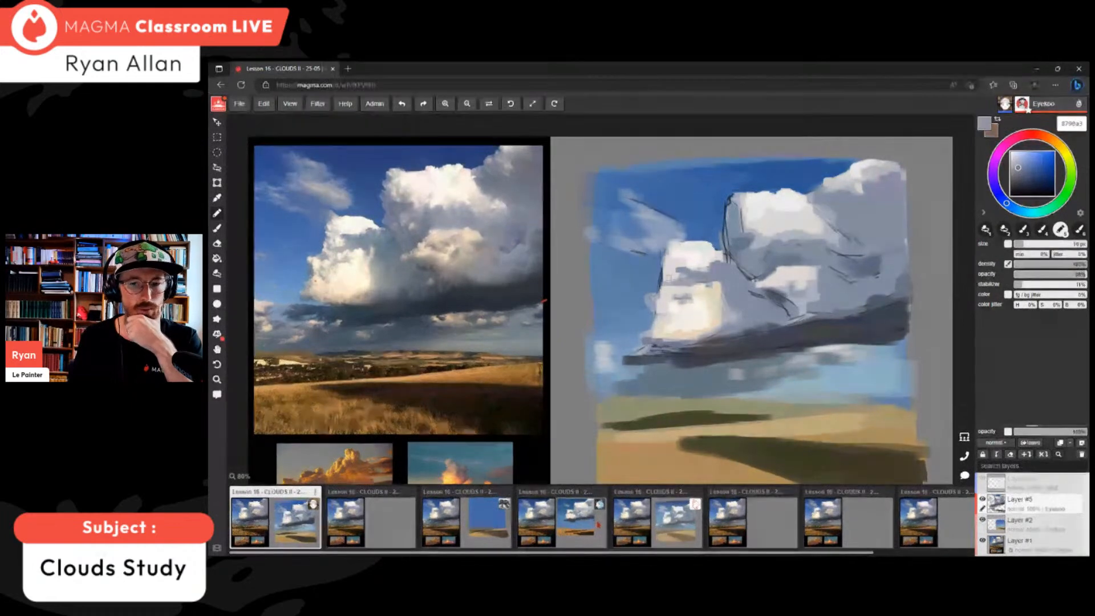
{"action": "left_click", "coordinate": [597, 517], "text": "alt"}
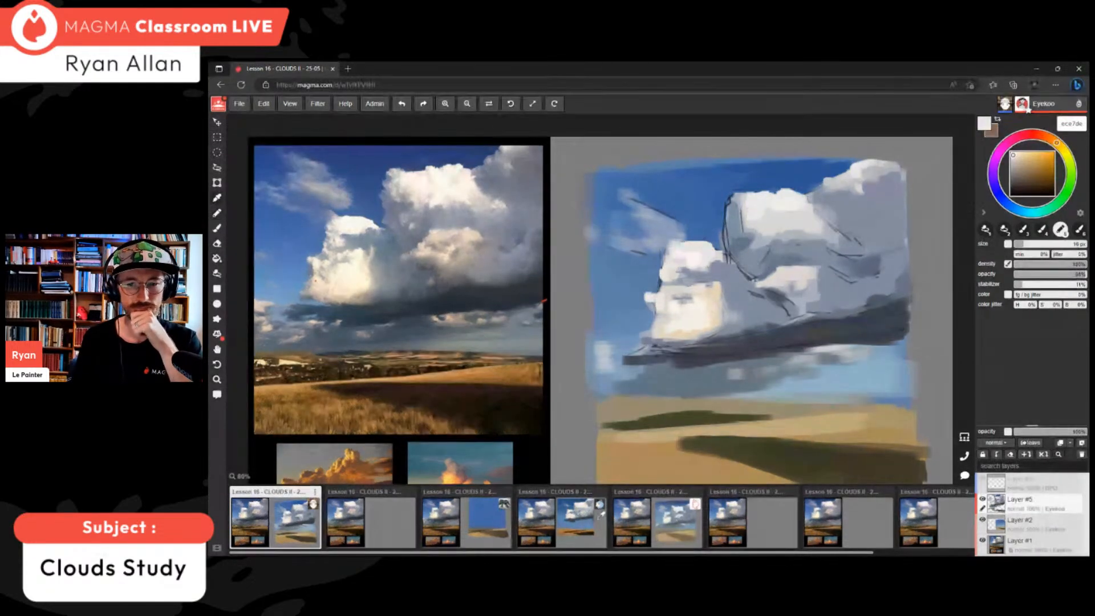
- Refine the shadow gap below the left mass's top puff with sampled blue-greys and warm white #fbf4eb
{"action": "left_click", "coordinate": [697, 275], "text": "alt"}
{"action": "left_click_drag", "start_coordinate": [691, 268], "coordinate": [702, 269]}
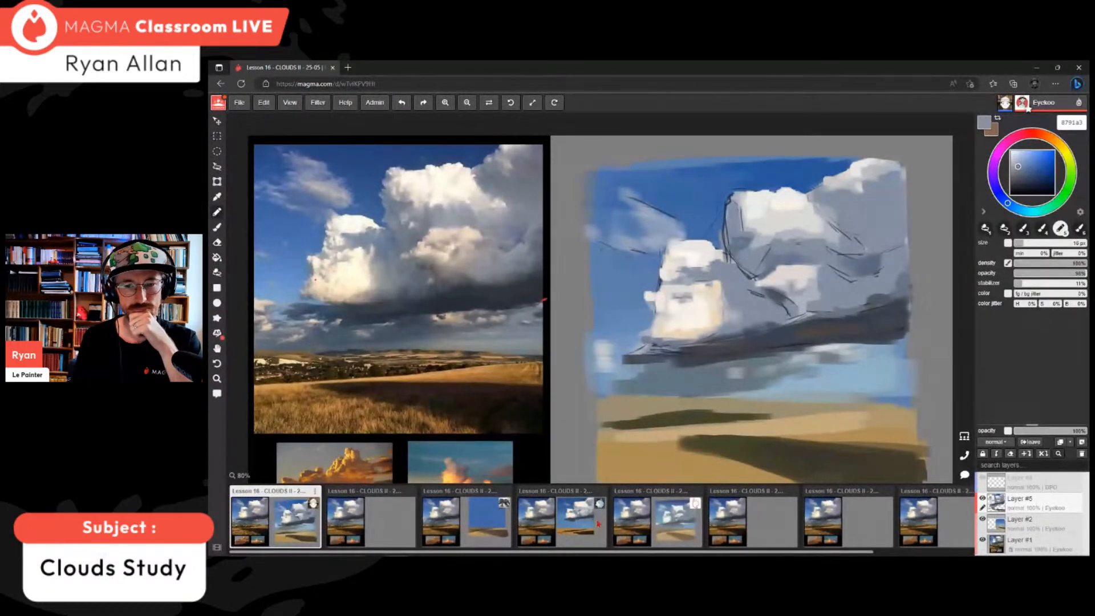
{"action": "left_click", "coordinate": [707, 274], "text": "alt"}
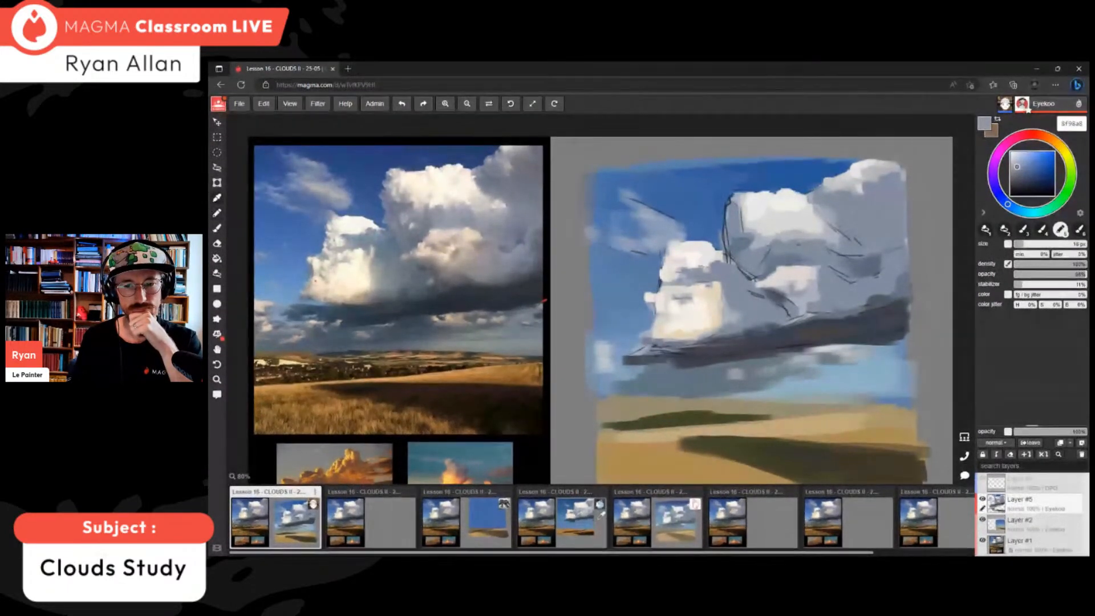
{"action": "left_click", "coordinate": [705, 267], "text": "alt"}
{"action": "left_click_drag", "start_coordinate": [703, 266], "coordinate": [693, 264]}
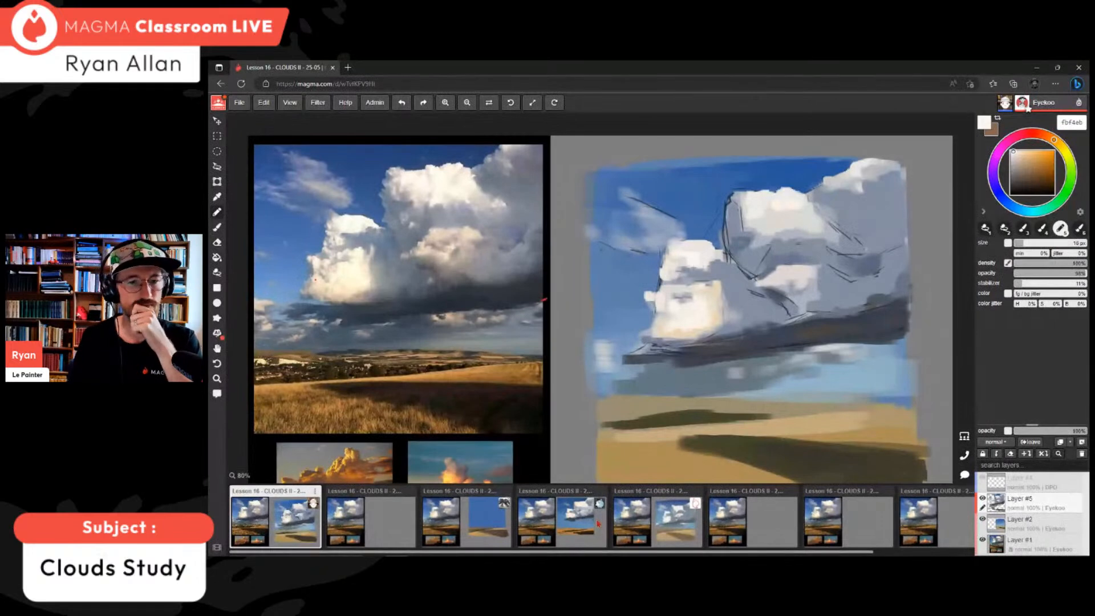
- Extend the central mass's off-white highlight to its left edge and reshape its top contour against the sky
{"action": "left_click", "coordinate": [751, 212], "text": "alt"}
{"action": "left_click_drag", "start_coordinate": [746, 205], "coordinate": [743, 225]}
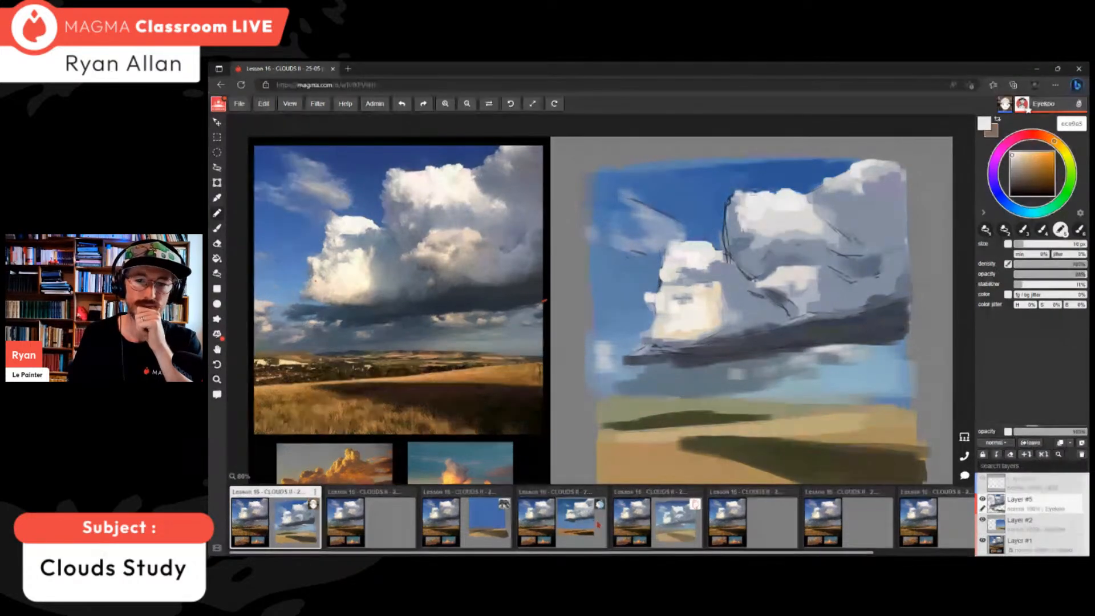
{"action": "left_click", "coordinate": [756, 190], "text": "alt"}
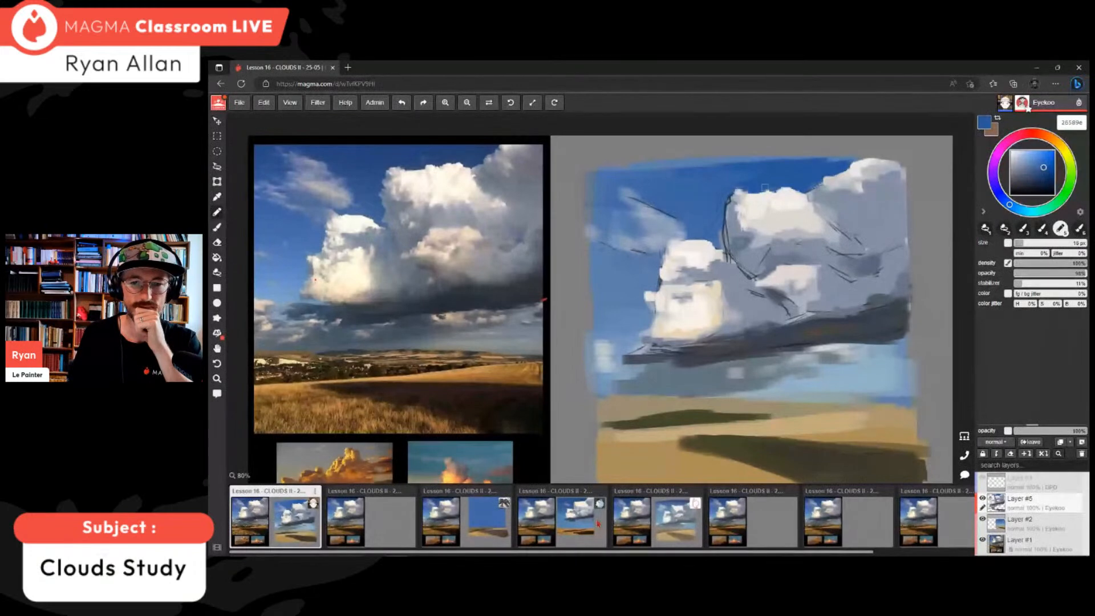
{"action": "left_click", "coordinate": [800, 198], "text": "alt"}
{"action": "key", "text": "bracketleft"}
{"action": "left_click_drag", "start_coordinate": [742, 192], "coordinate": [729, 198]}
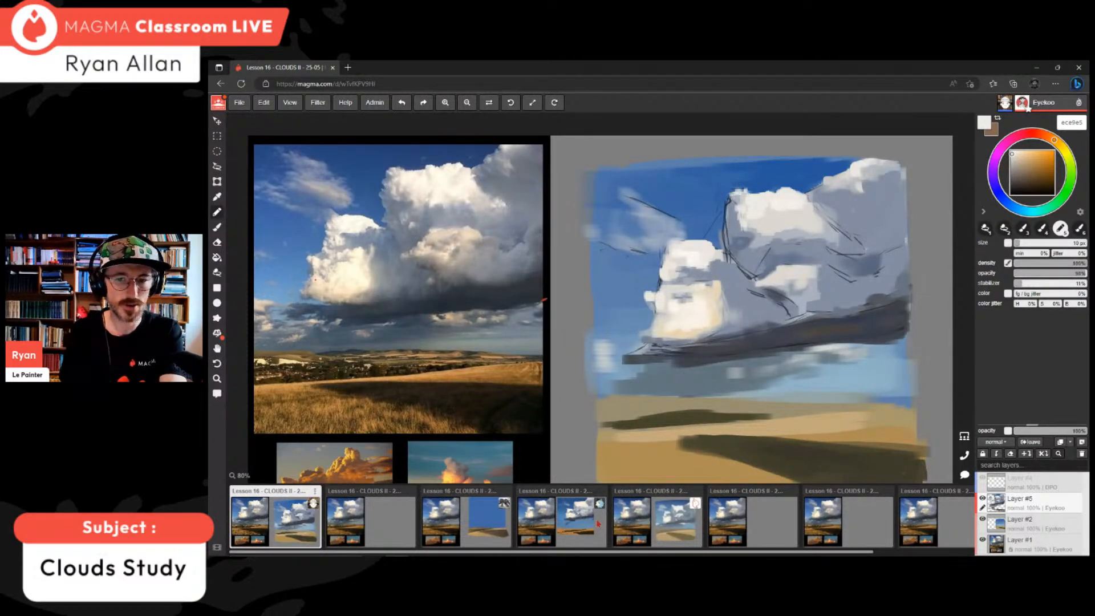
- Paint over the sketch line along the central mass's left edge with sampled blue-grey shadow tones
{"action": "left_click", "coordinate": [751, 246], "text": "alt"}
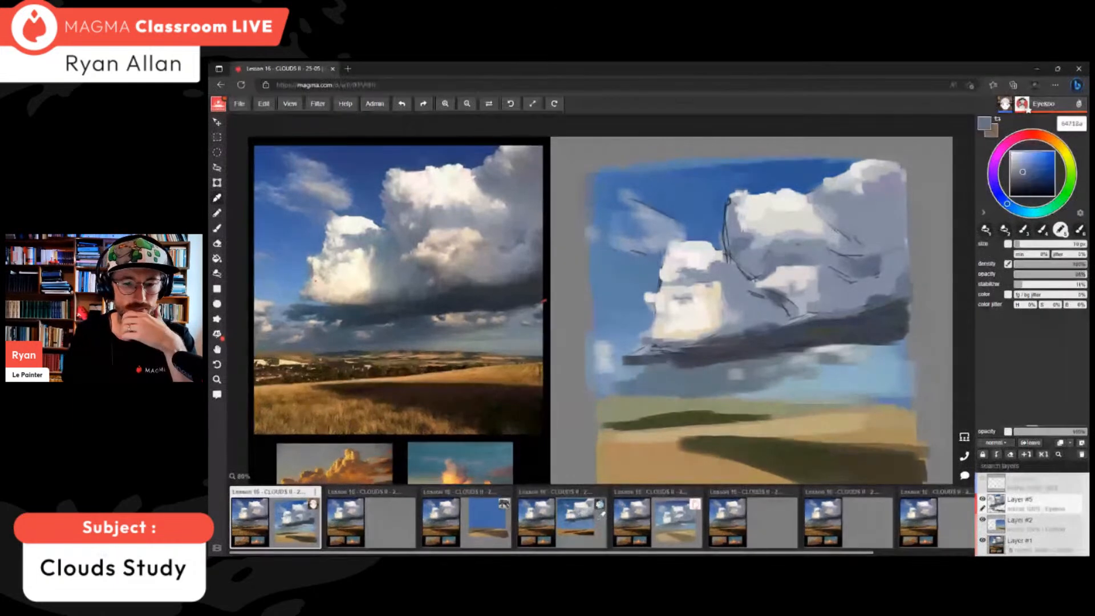
{"action": "left_click_drag", "start_coordinate": [729, 201], "coordinate": [724, 218]}
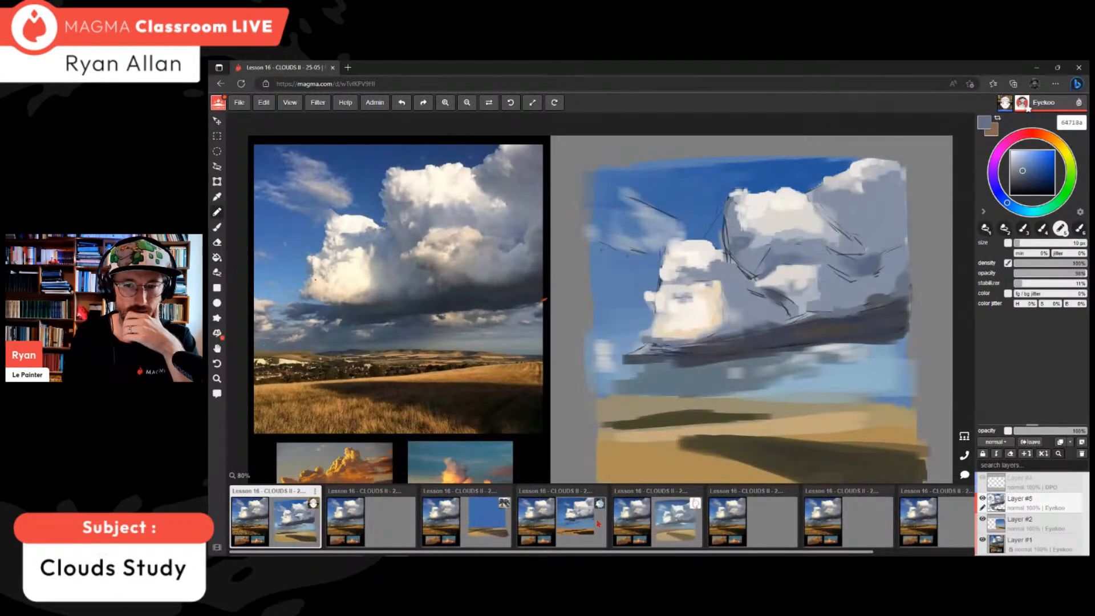
{"action": "left_click", "coordinate": [736, 227], "text": "alt"}
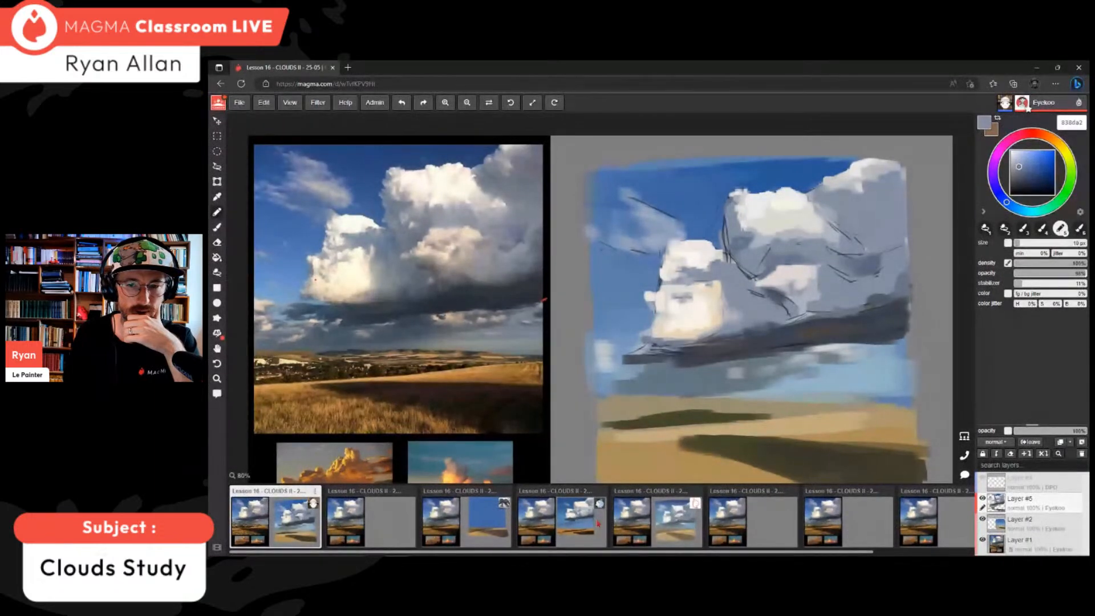
{"action": "left_click_drag", "start_coordinate": [726, 216], "coordinate": [723, 225]}
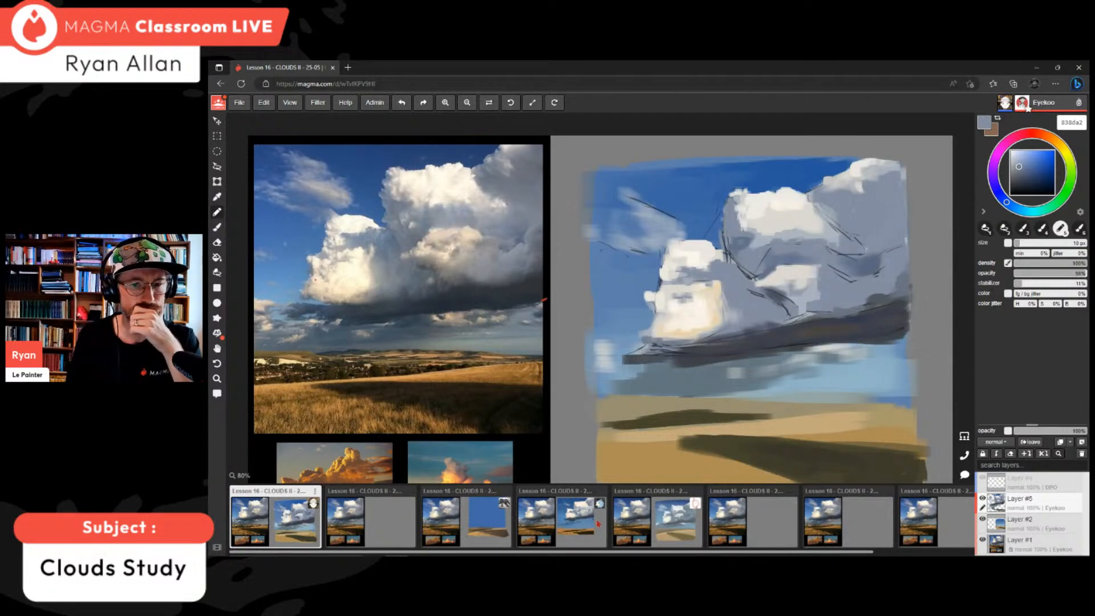
{"action": "left_click", "coordinate": [728, 225], "text": "alt"}
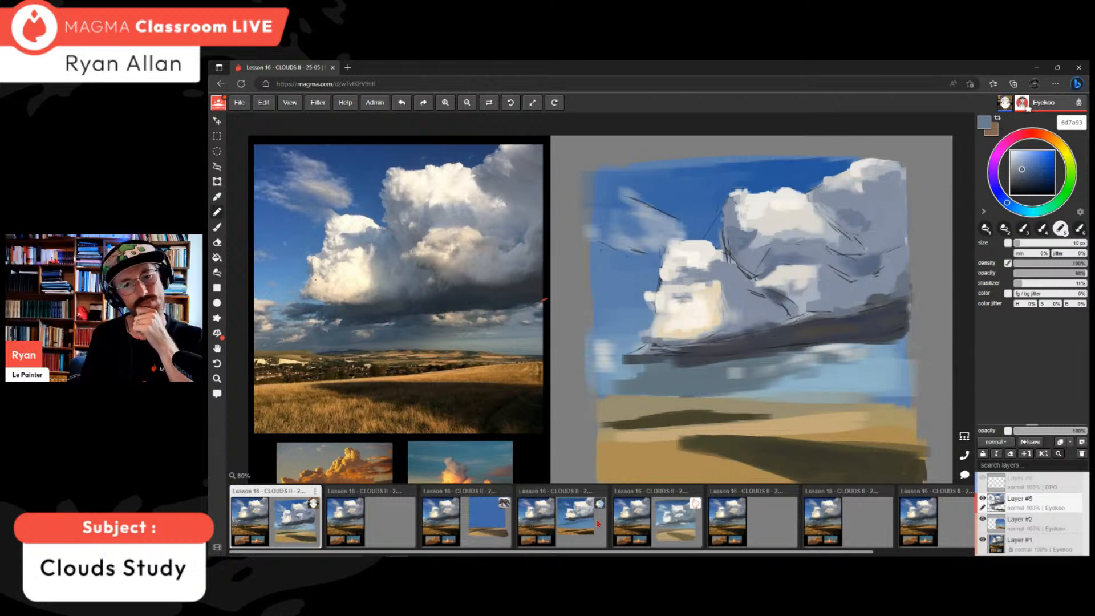
- Shift the colour to a cooler grey-blue and shade the central mass's right side with a larger brush
{"action": "left_click_drag", "start_coordinate": [1021, 169], "coordinate": [1015, 208]}
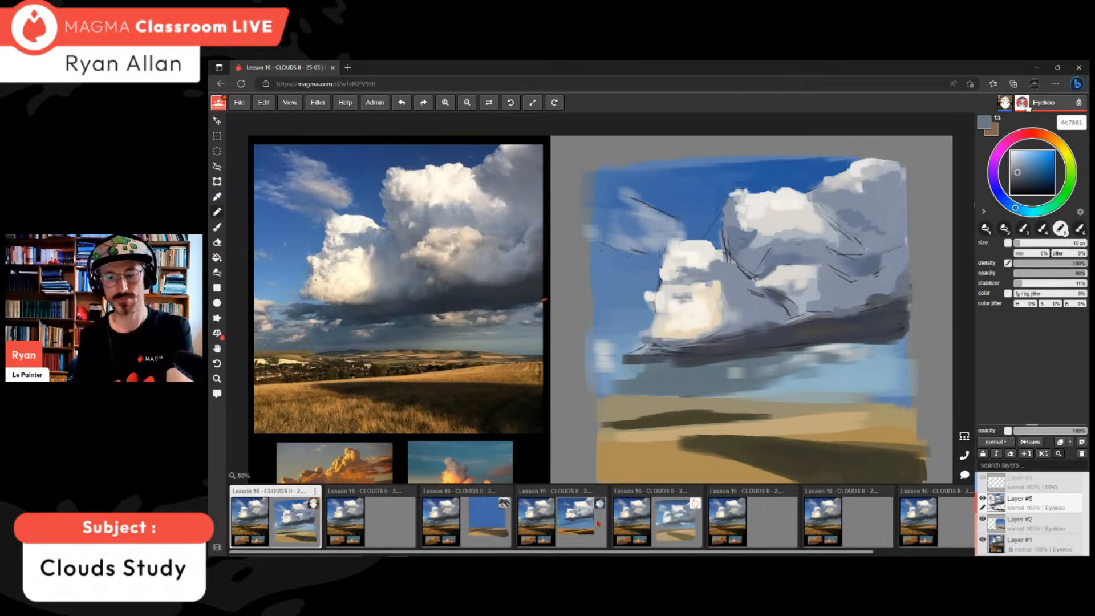
{"action": "key", "text": "bracketright"}
{"action": "mouse_move", "coordinate": [840, 213]}
{"action": "left_mouse_down"}
{"action": "mouse_move", "coordinate": [889, 231]}
{"action": "mouse_move", "coordinate": [861, 235]}
{"action": "left_mouse_up"}
{"action": "left_click", "coordinate": [837, 239], "text": "alt"}
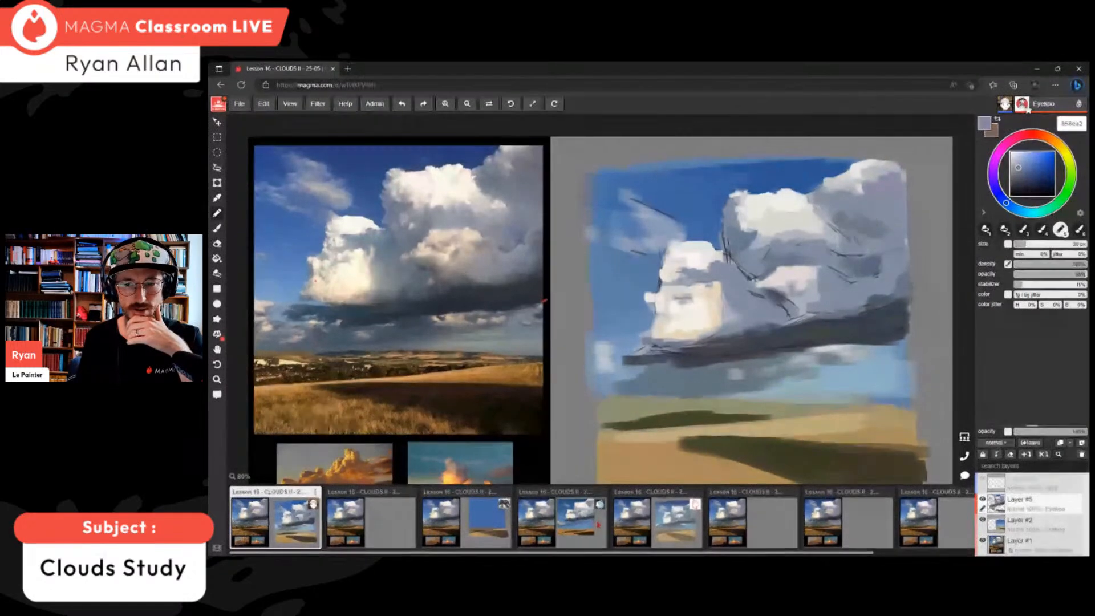
- Shade the body of the upper-right cloud mass with sampled grey-blue #838da1 and a 20 px brush
{"action": "left_click", "coordinate": [860, 225], "text": "alt"}
{"action": "left_click_drag", "start_coordinate": [860, 227], "coordinate": [873, 229]}
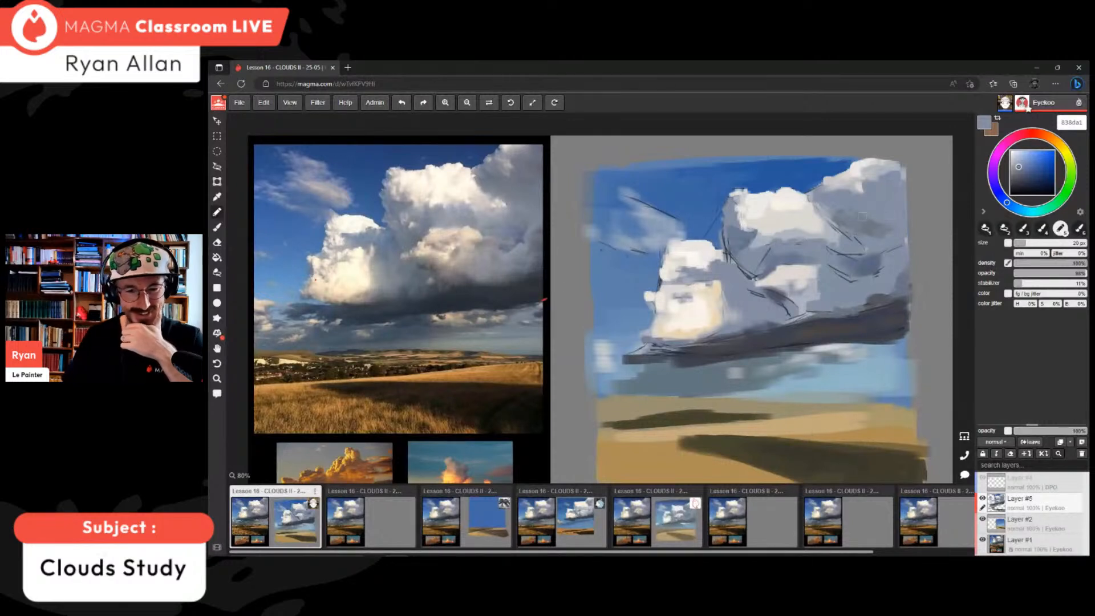
{"action": "scroll", "coordinate": [658, 519], "scroll_direction": "right", "scroll_amount": 2}
{"action": "scroll", "coordinate": [659, 519], "scroll_direction": "left", "scroll_amount": 2}
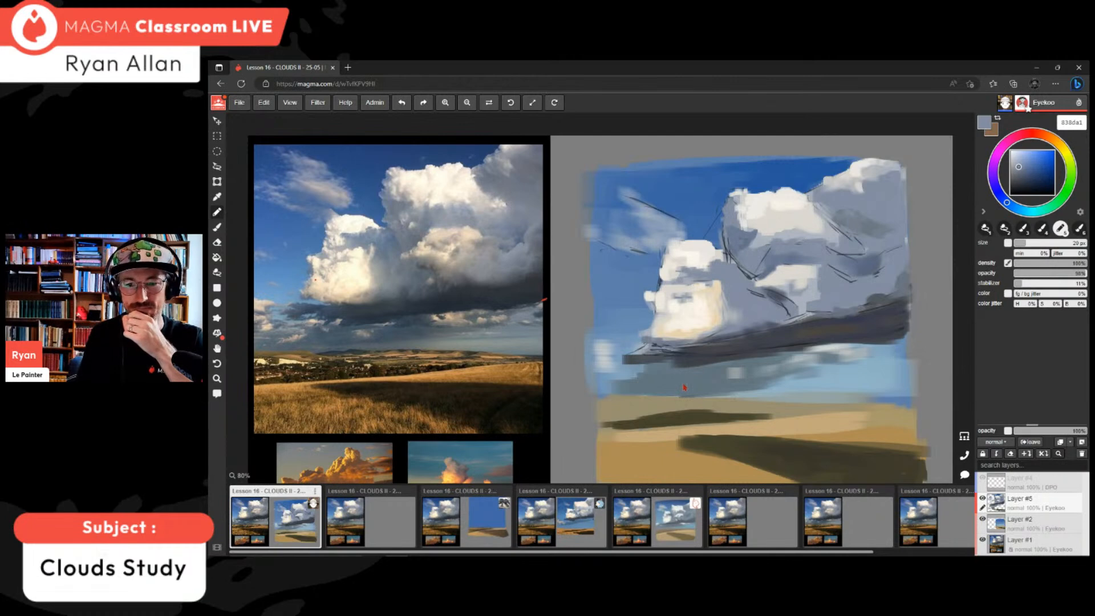
- Refine the lower central puff with sampled warm off-whites such as #e8dbcd and blue-grey shadow tones
{"action": "left_click", "coordinate": [781, 297], "text": "alt"}
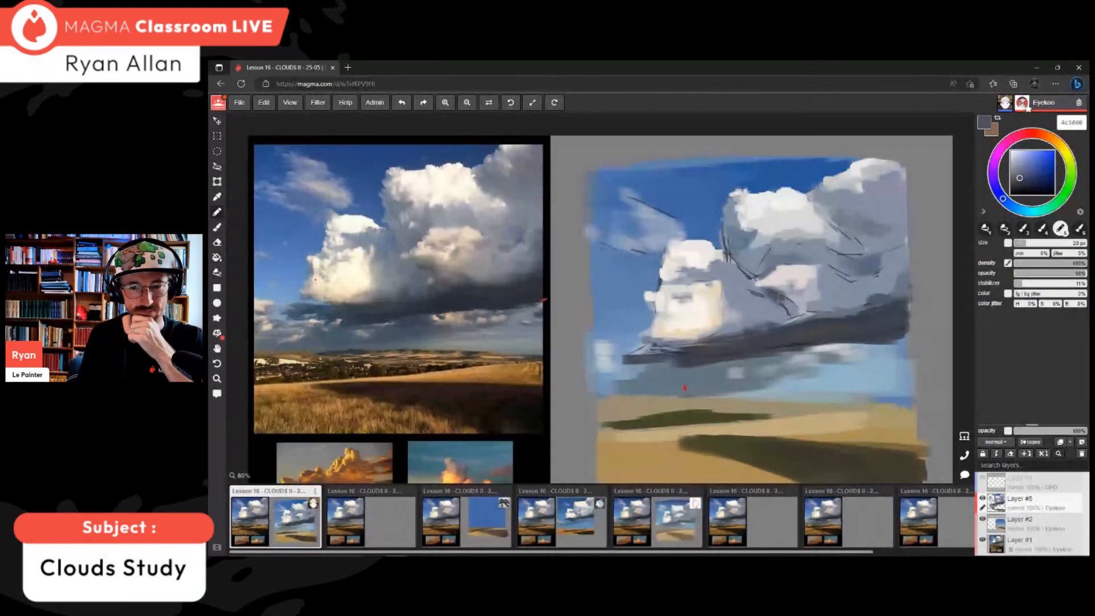
{"action": "left_click", "coordinate": [687, 379], "text": "alt"}
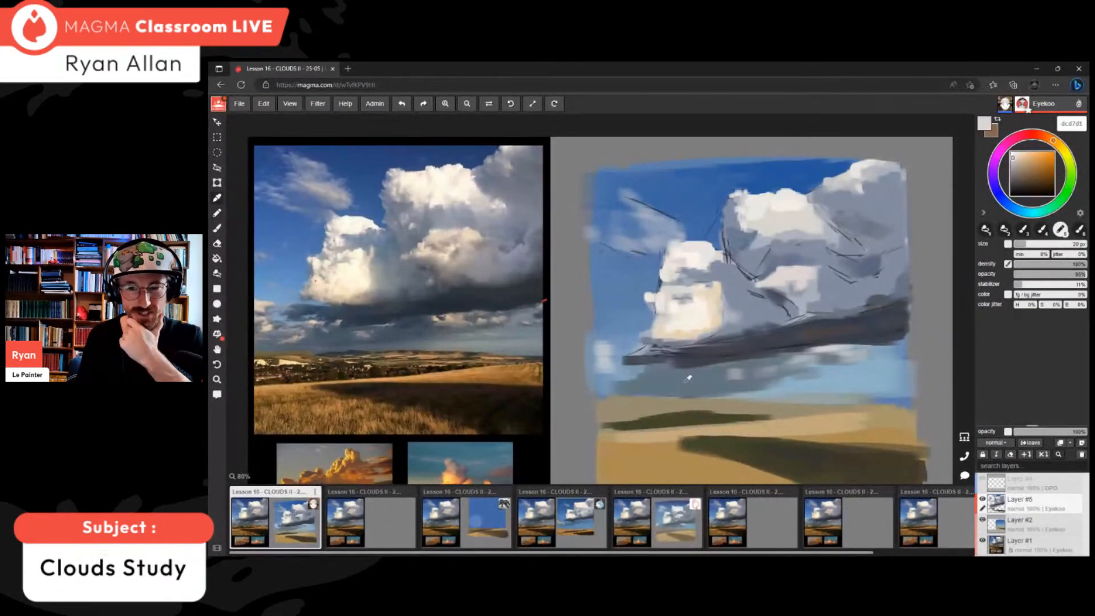
{"action": "left_click", "coordinate": [687, 378], "text": "alt"}
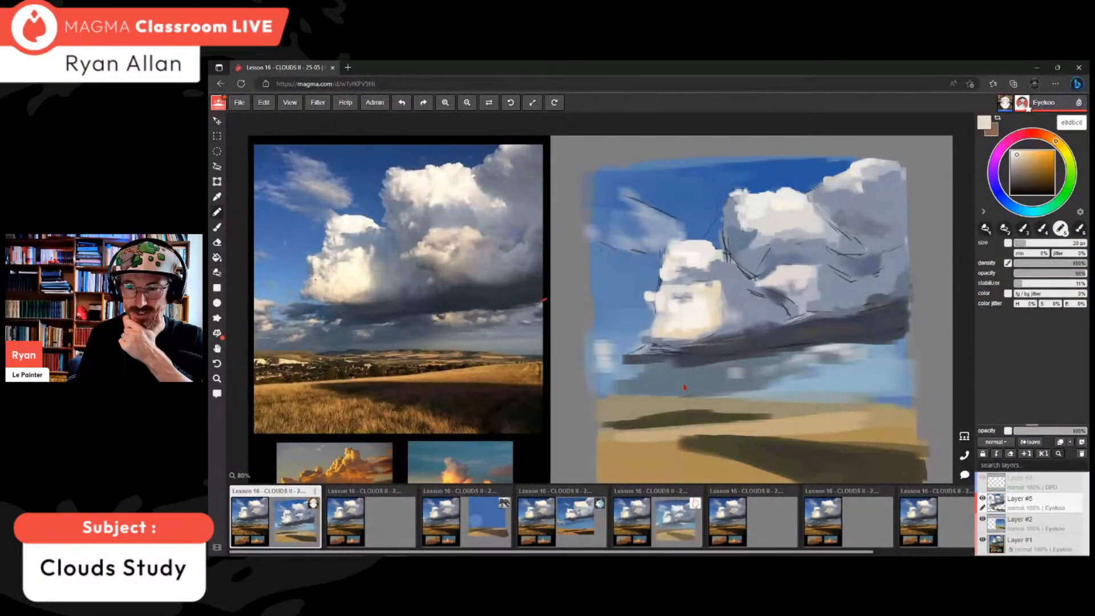
{"action": "left_click", "coordinate": [685, 388], "text": "alt"}
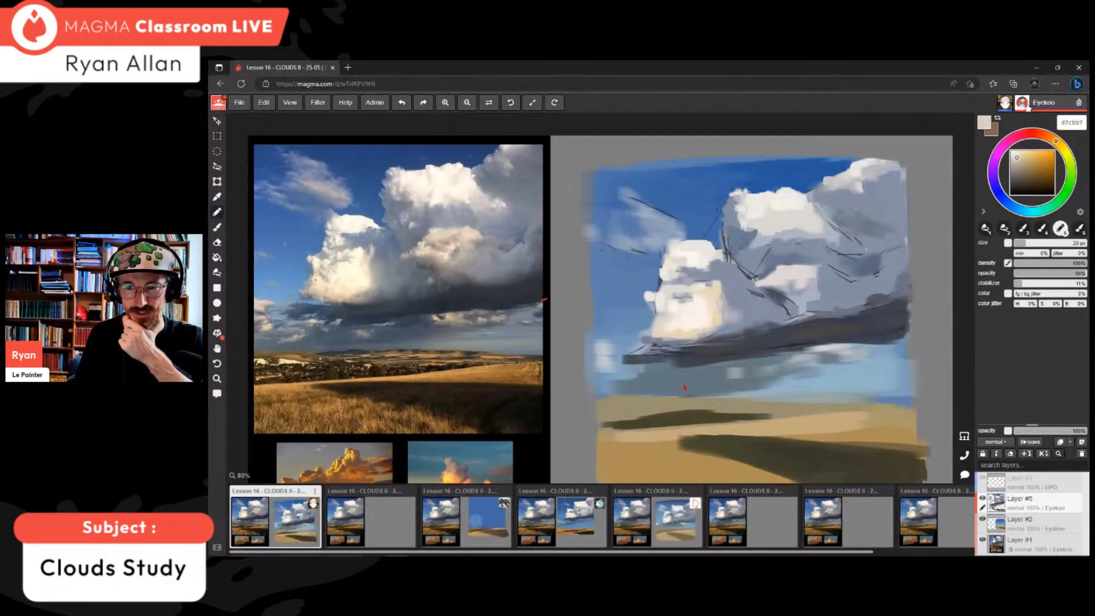
{"action": "left_click", "coordinate": [685, 387], "text": "alt"}
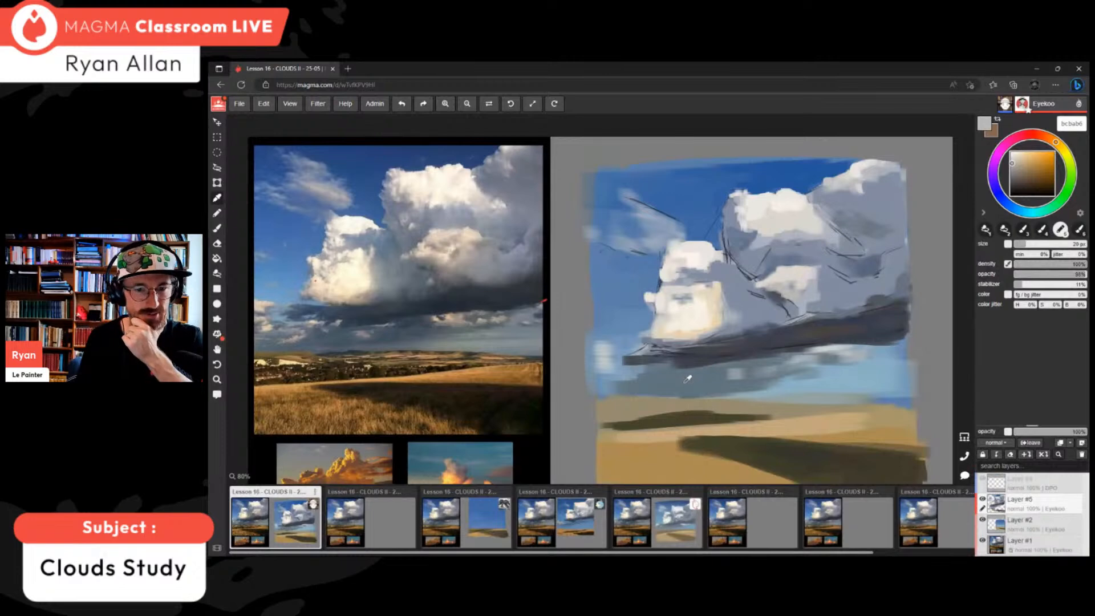
{"action": "left_click", "coordinate": [685, 381], "text": "alt"}
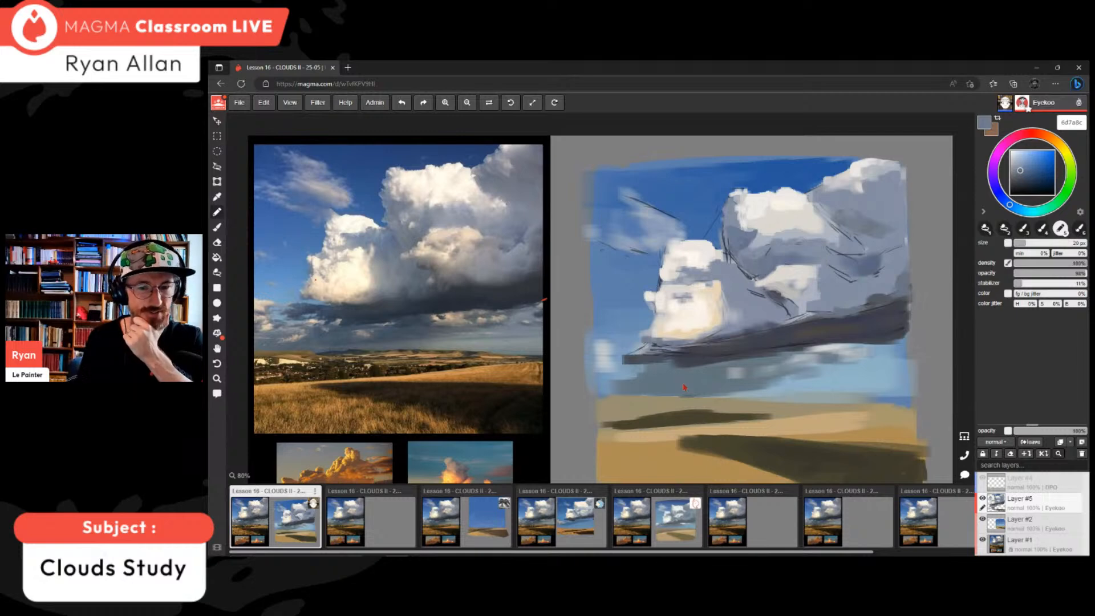
{"action": "left_click", "coordinate": [684, 388], "text": "alt"}
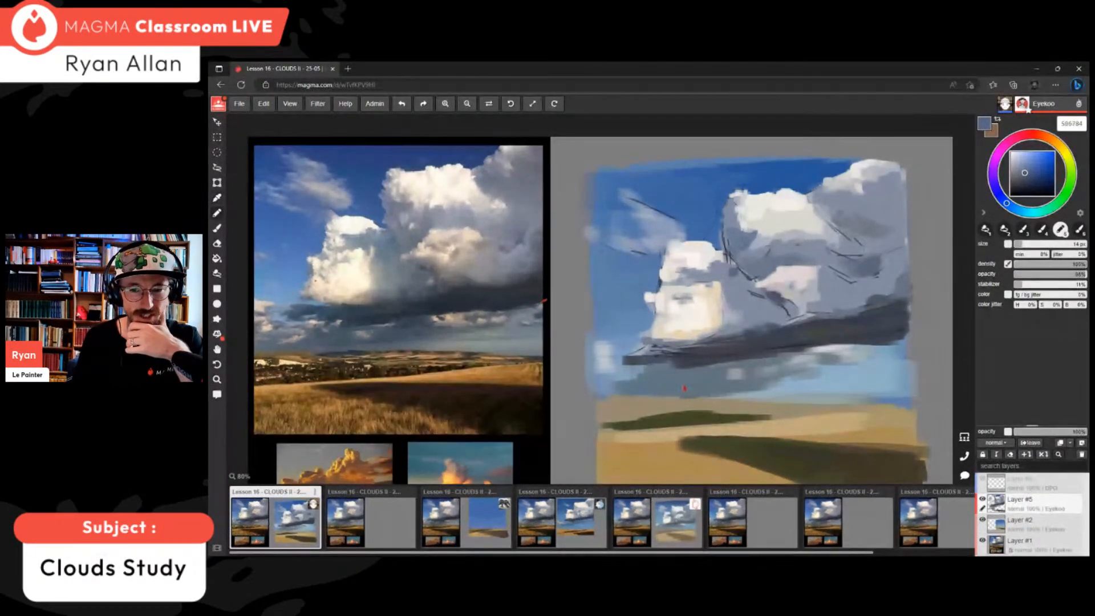
- Paint over the sketch lines between the left and central masses with sampled blue-greys and a 14 px brush
{"action": "left_click", "coordinate": [734, 263], "text": "alt"}
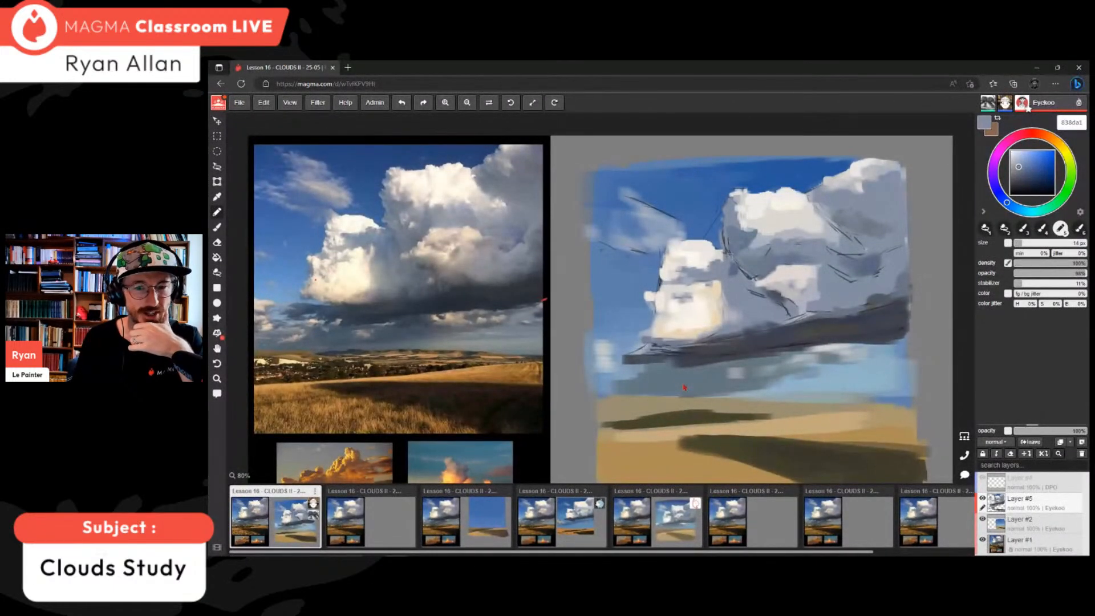
{"action": "left_click", "coordinate": [686, 380], "text": "alt"}
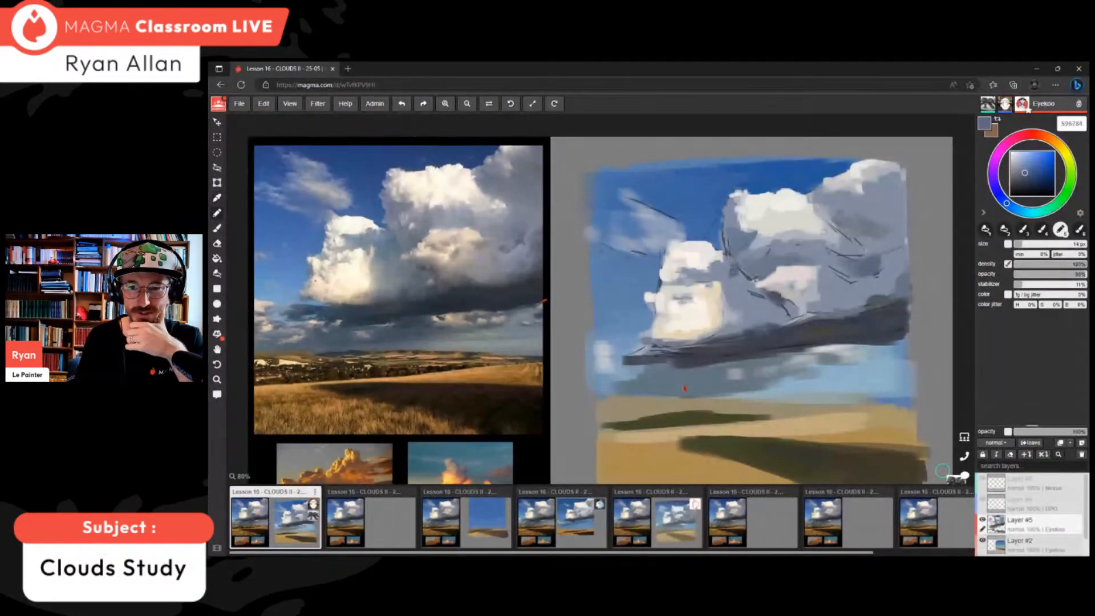
{"action": "left_click", "coordinate": [685, 387], "text": "alt"}
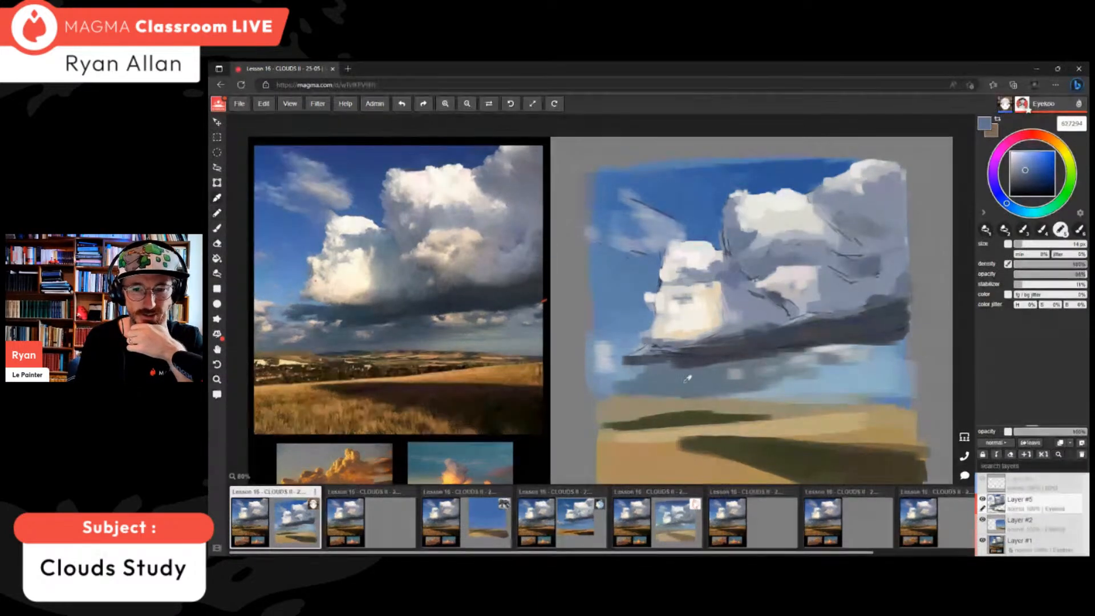
{"action": "left_click", "coordinate": [686, 382], "text": "alt"}
{"action": "left_click", "coordinate": [684, 387], "text": "alt"}
{"action": "left_click", "coordinate": [684, 387], "text": "alt"}
{"action": "left_click", "coordinate": [684, 388], "text": "alt"}
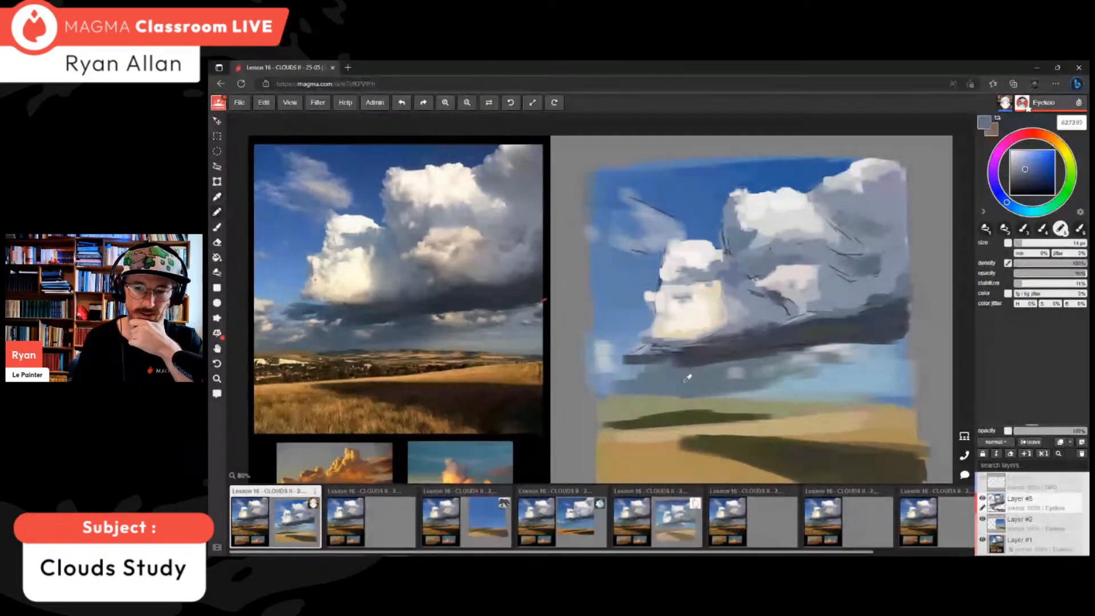
{"action": "left_click", "coordinate": [685, 387], "text": "alt"}
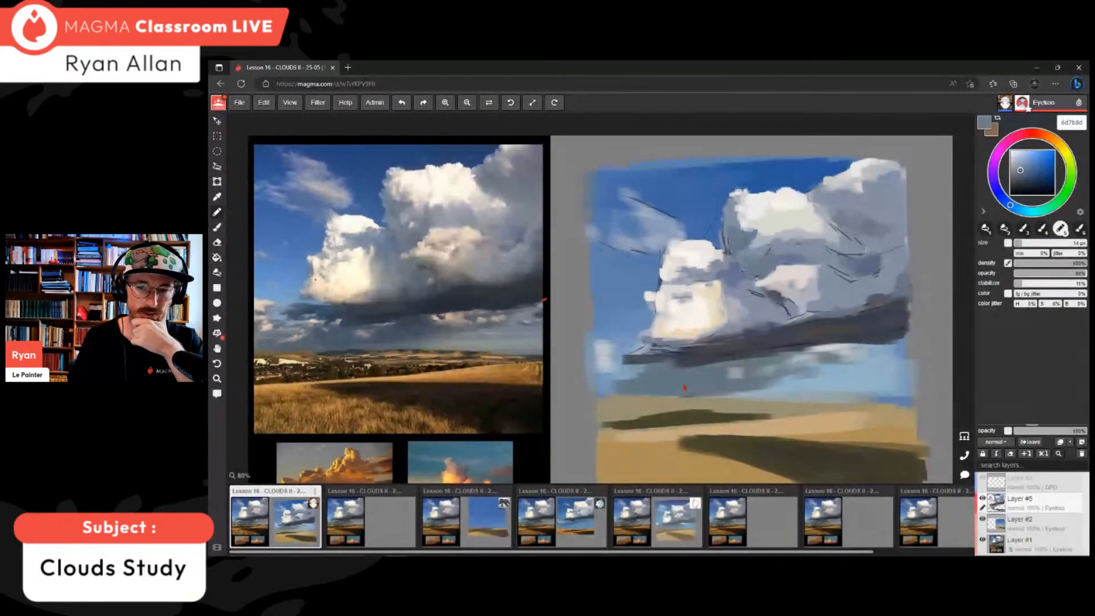
{"action": "left_click", "coordinate": [684, 387], "text": "alt"}
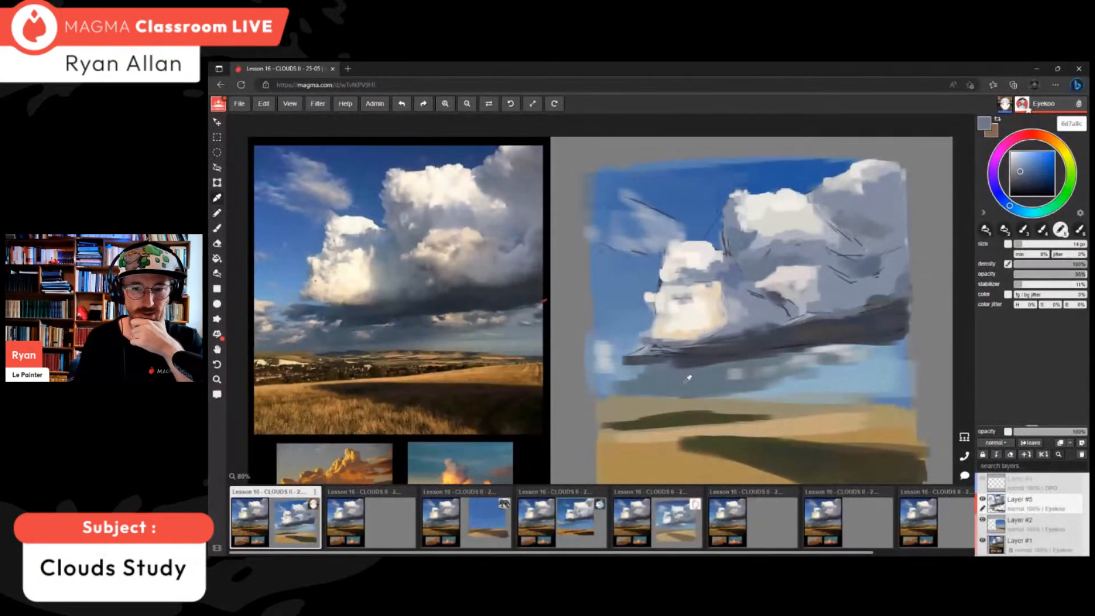
- Shape the lower central puff's left edge with sampled light grey and dark blue-grey shadow tones
{"action": "left_click", "coordinate": [684, 388], "text": "alt"}
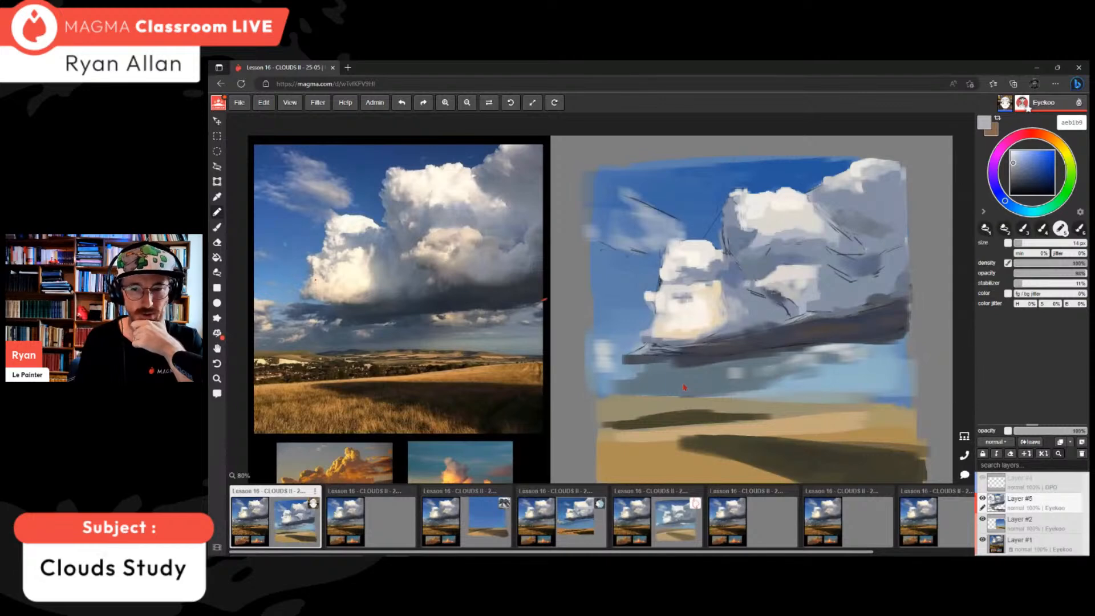
{"action": "left_click", "coordinate": [770, 297], "text": "alt"}
{"action": "left_click_drag", "start_coordinate": [760, 293], "coordinate": [771, 295]}
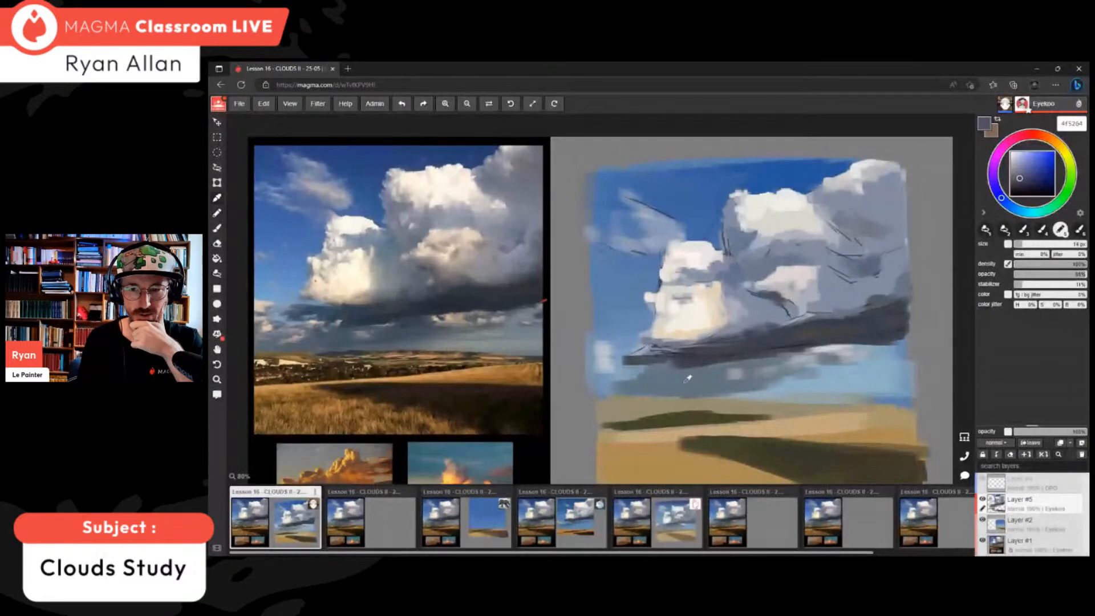
{"action": "left_click", "coordinate": [687, 378], "text": "alt"}
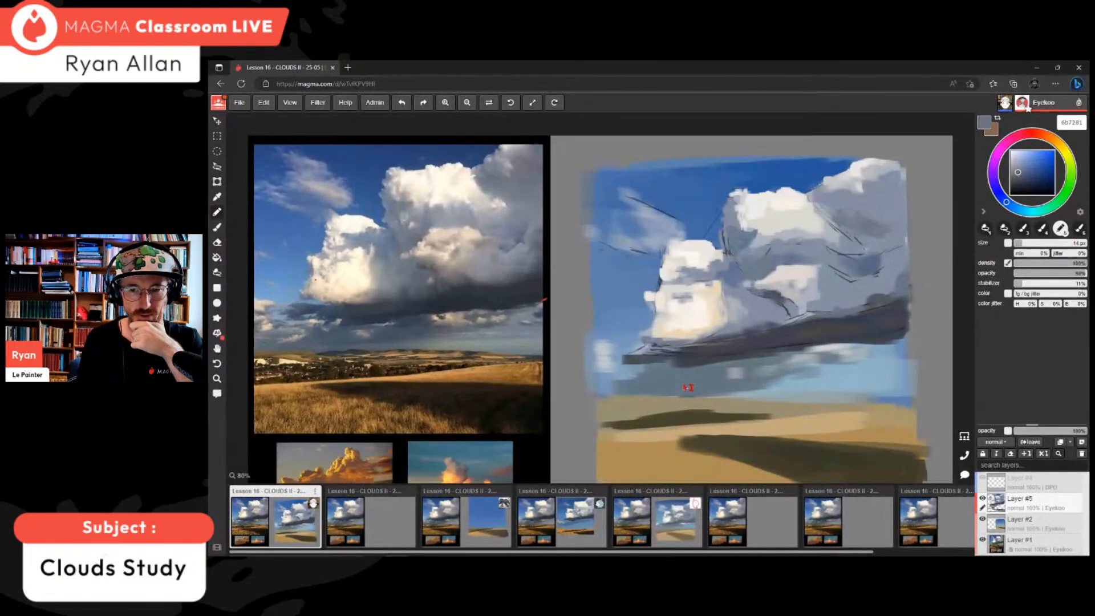
{"action": "left_click", "coordinate": [684, 387], "text": "alt"}
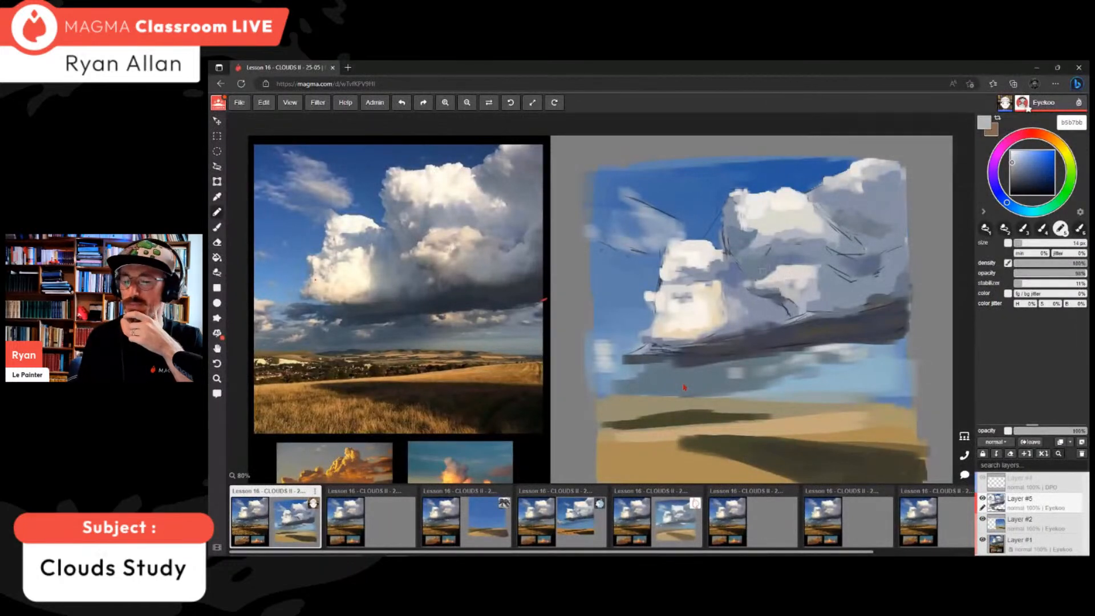
{"action": "left_click", "coordinate": [684, 388], "text": "alt"}
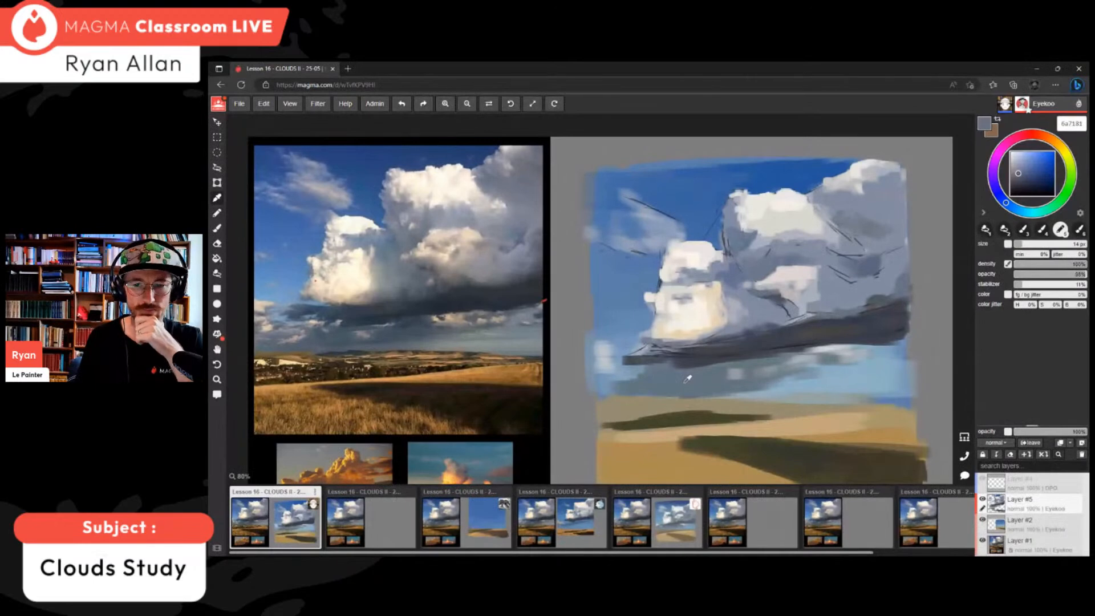
{"action": "left_click", "coordinate": [685, 387], "text": "alt"}
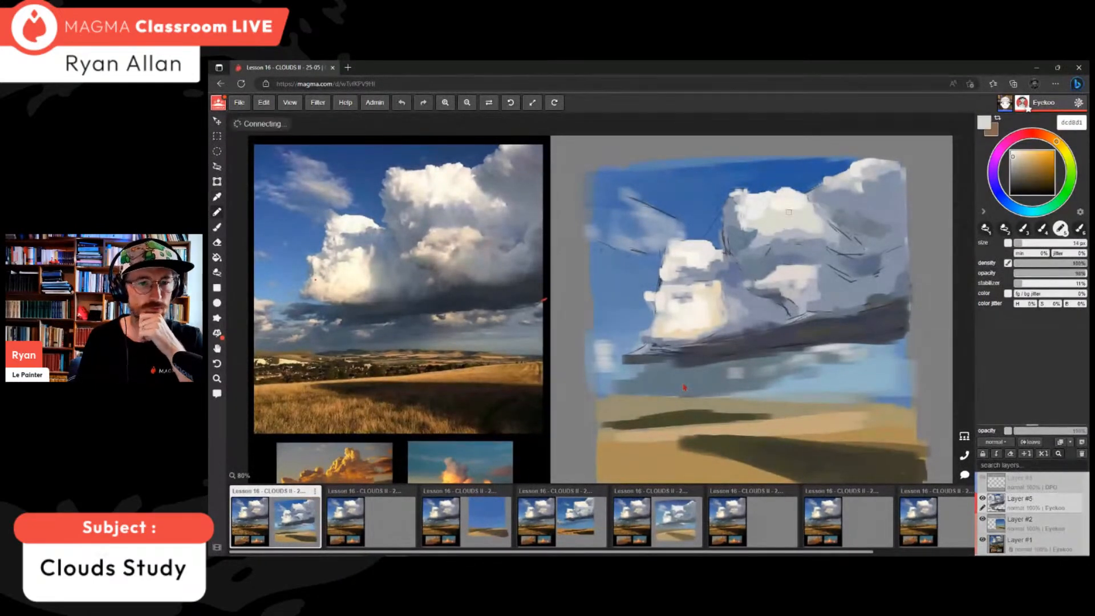
- Deepen the shadow shapes in the upper-right cloud mass with sampled blue-grey #647584
{"action": "left_click", "coordinate": [684, 387], "text": "alt"}
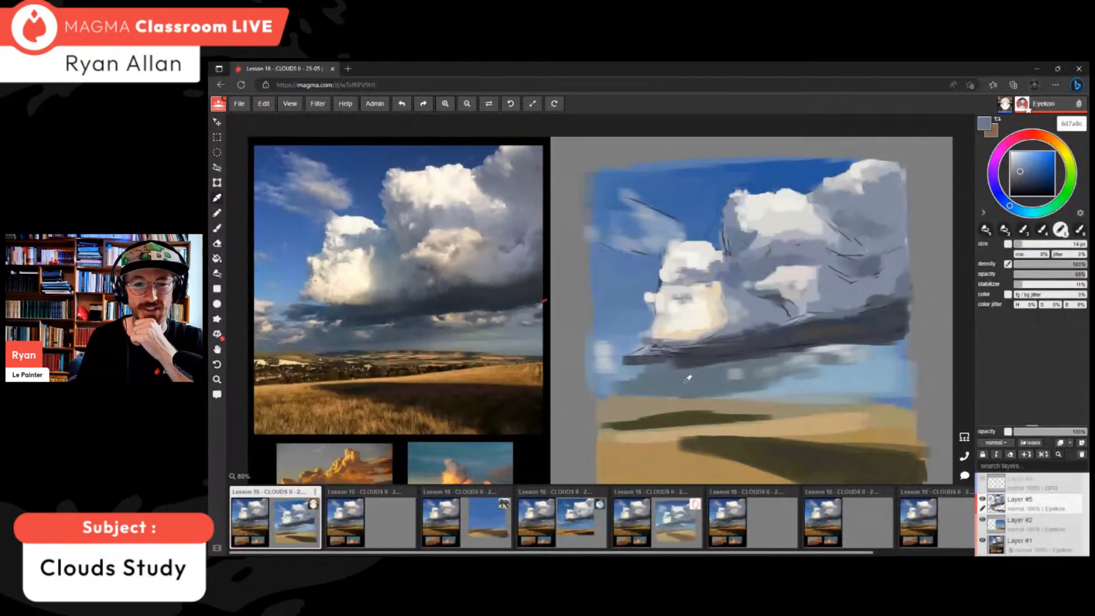
{"action": "left_click", "coordinate": [687, 378], "text": "alt"}
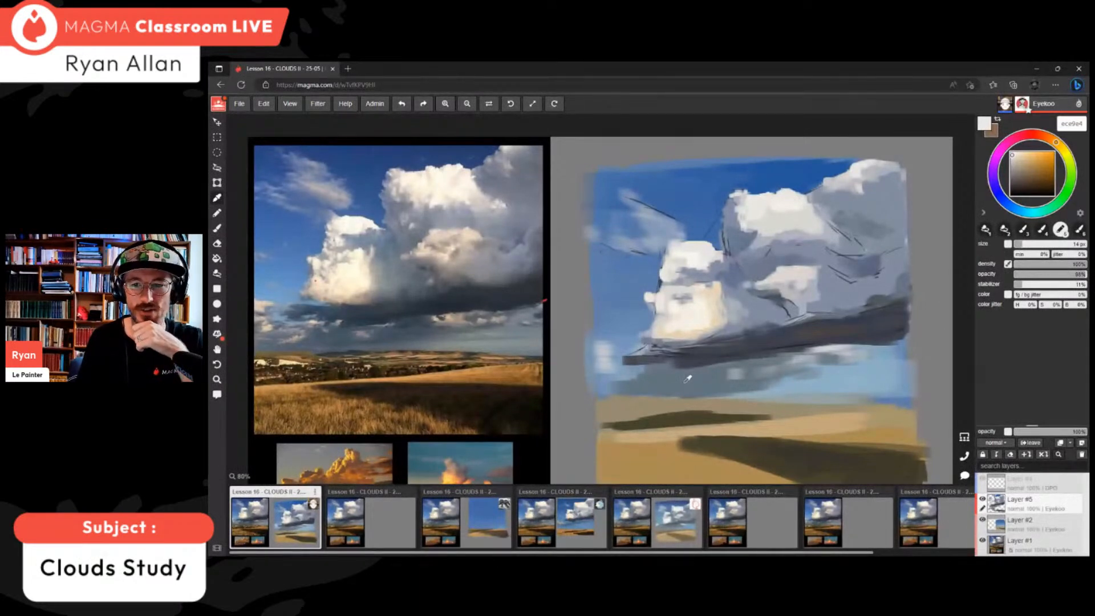
{"action": "left_click", "coordinate": [684, 388], "text": "alt"}
{"action": "left_click", "coordinate": [684, 389], "text": "alt"}
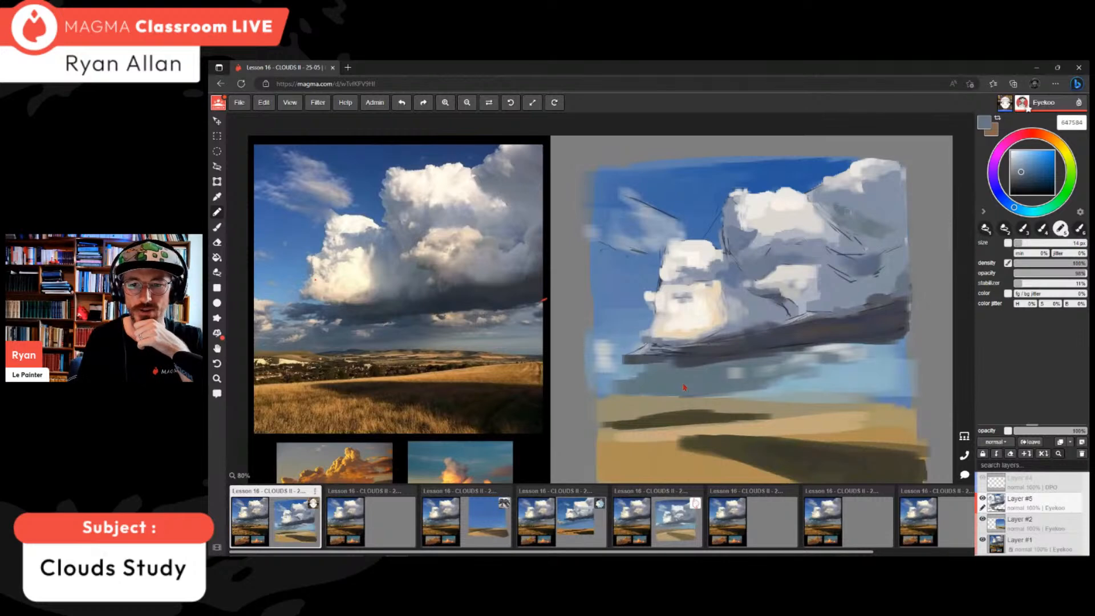
{"action": "left_click", "coordinate": [684, 381], "text": "alt"}
{"action": "left_click", "coordinate": [684, 388], "text": "alt"}
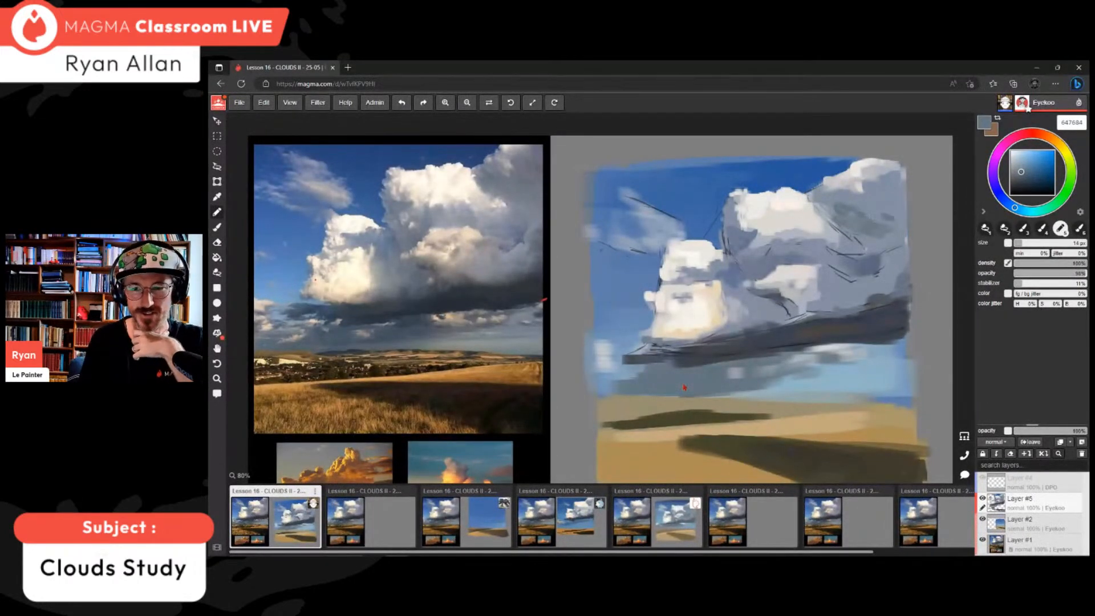
{"action": "left_click", "coordinate": [684, 387], "text": "alt"}
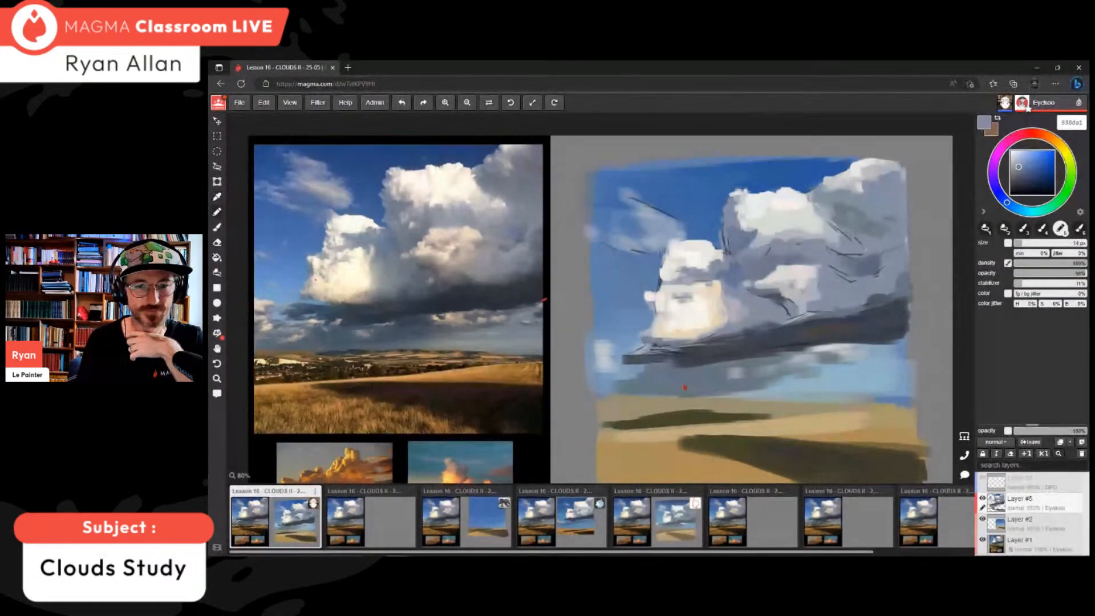
- Extend the central mass's highlight down to the right over the sketch line with off-white #f3ece3, softening its edge with light grey
{"action": "left_click", "coordinate": [688, 378], "text": "alt"}
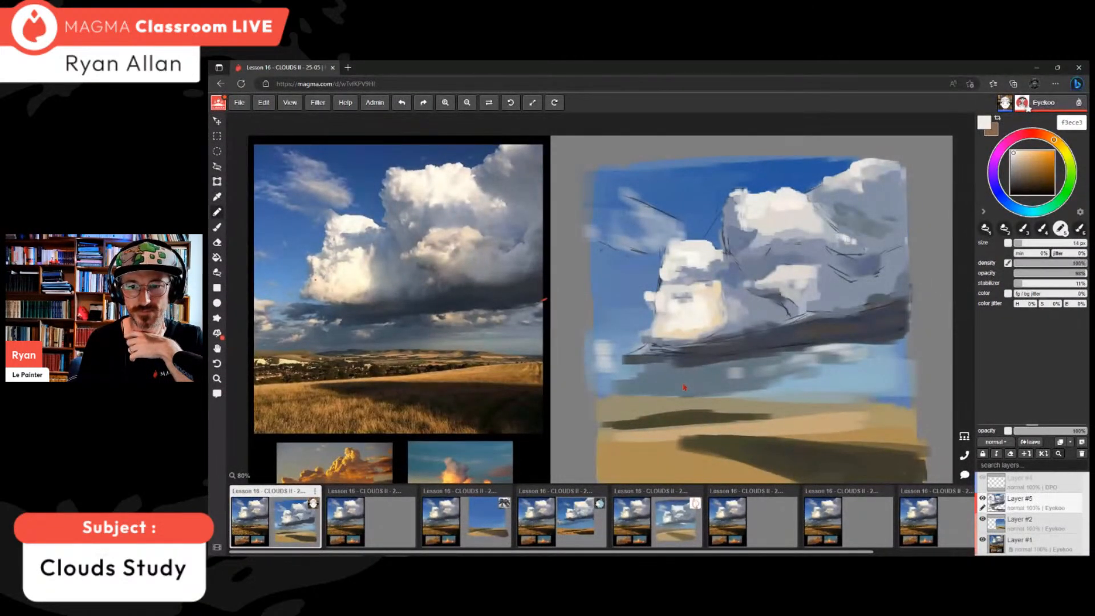
{"action": "left_click", "coordinate": [685, 388], "text": "alt"}
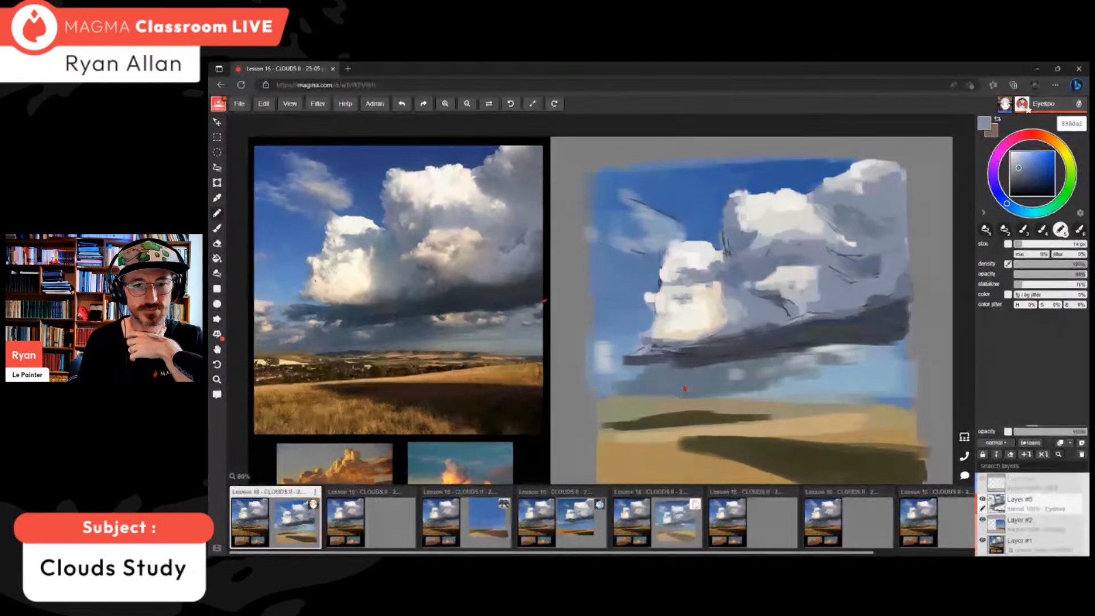
{"action": "left_click", "coordinate": [846, 242], "text": "alt"}
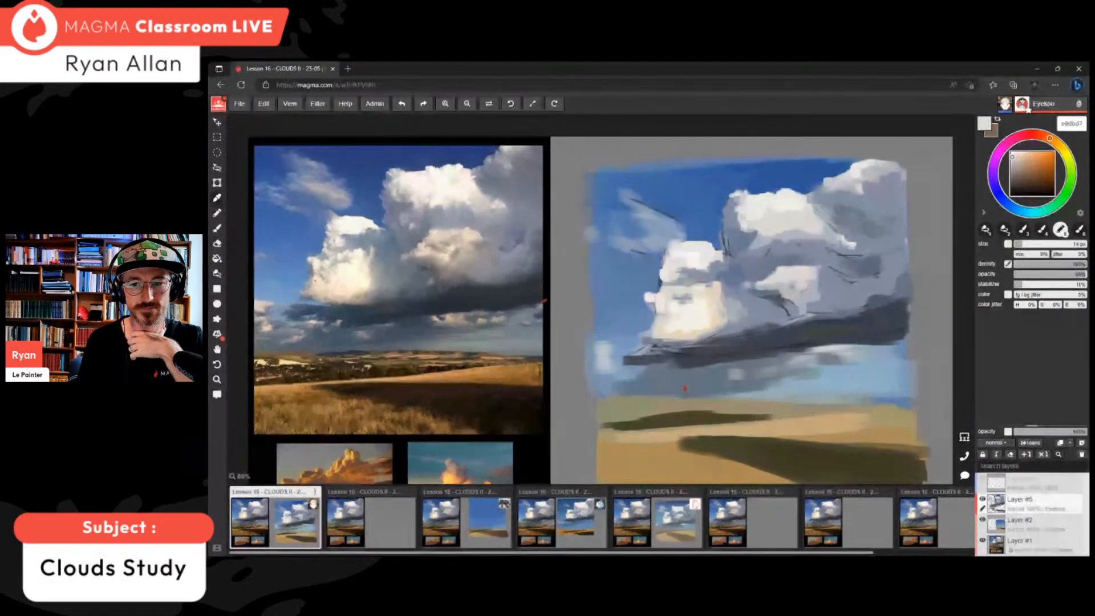
{"action": "left_click", "coordinate": [684, 388], "text": "alt"}
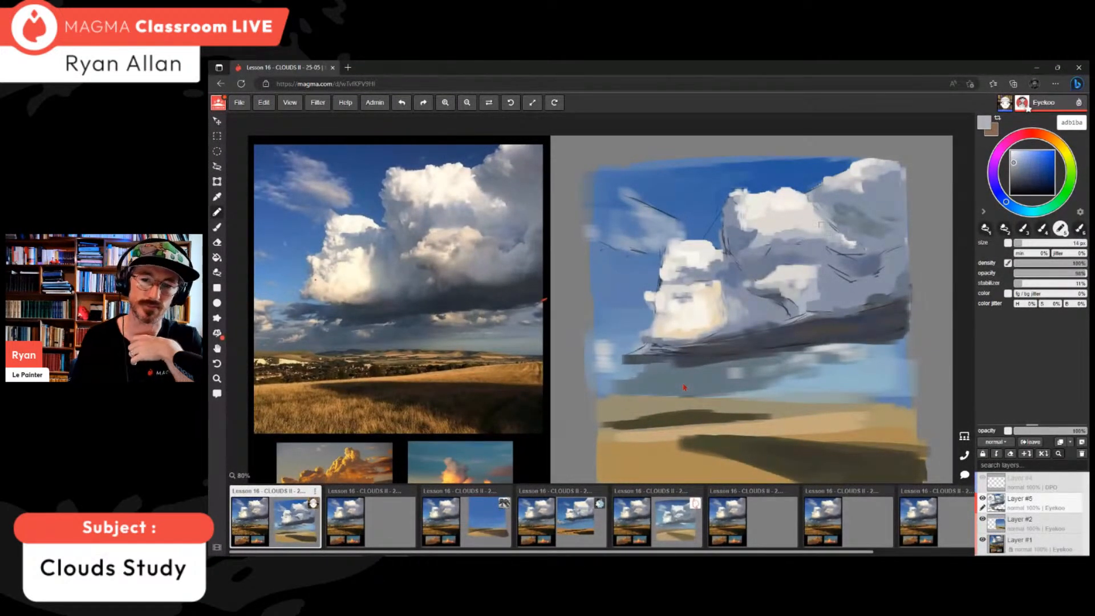
{"action": "left_click", "coordinate": [688, 378], "text": "alt"}
{"action": "left_click", "coordinate": [686, 382], "text": "alt"}
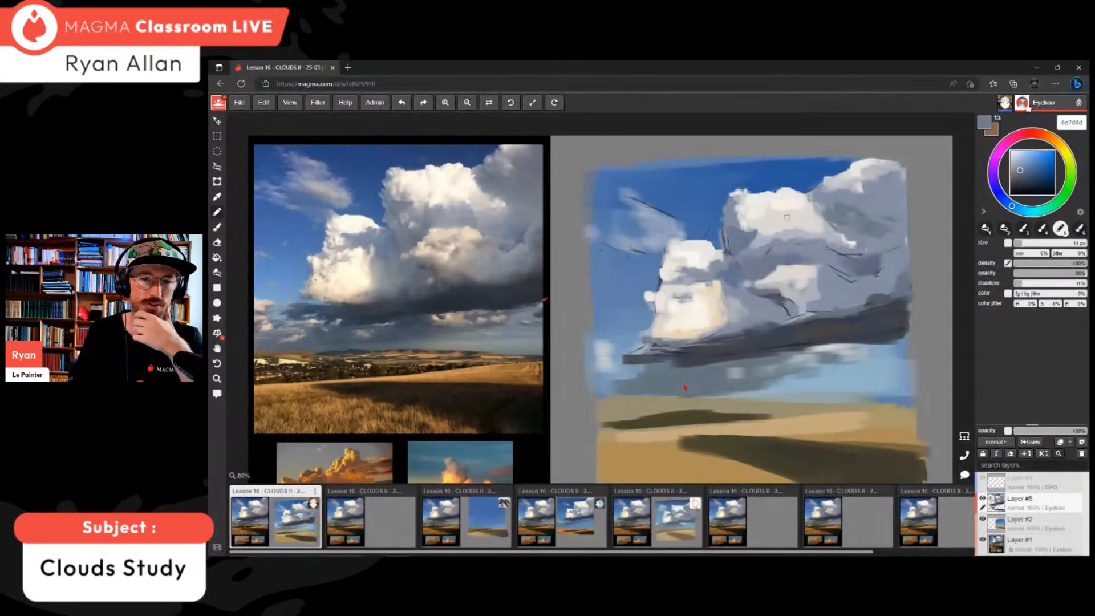
- Rework the right end of the central mass's highlight with sampled mid-greys, blending it into the upper-right mass's shadow
{"action": "left_click", "coordinate": [687, 379], "text": "alt"}
{"action": "left_click", "coordinate": [688, 378], "text": "alt"}
{"action": "left_click", "coordinate": [687, 378], "text": "alt"}
{"action": "left_click", "coordinate": [687, 379], "text": "alt"}
{"action": "left_click", "coordinate": [688, 379], "text": "alt"}
{"action": "left_click", "coordinate": [687, 379], "text": "alt"}
{"action": "left_click", "coordinate": [688, 378], "text": "alt"}
{"action": "left_click", "coordinate": [686, 382], "text": "alt"}
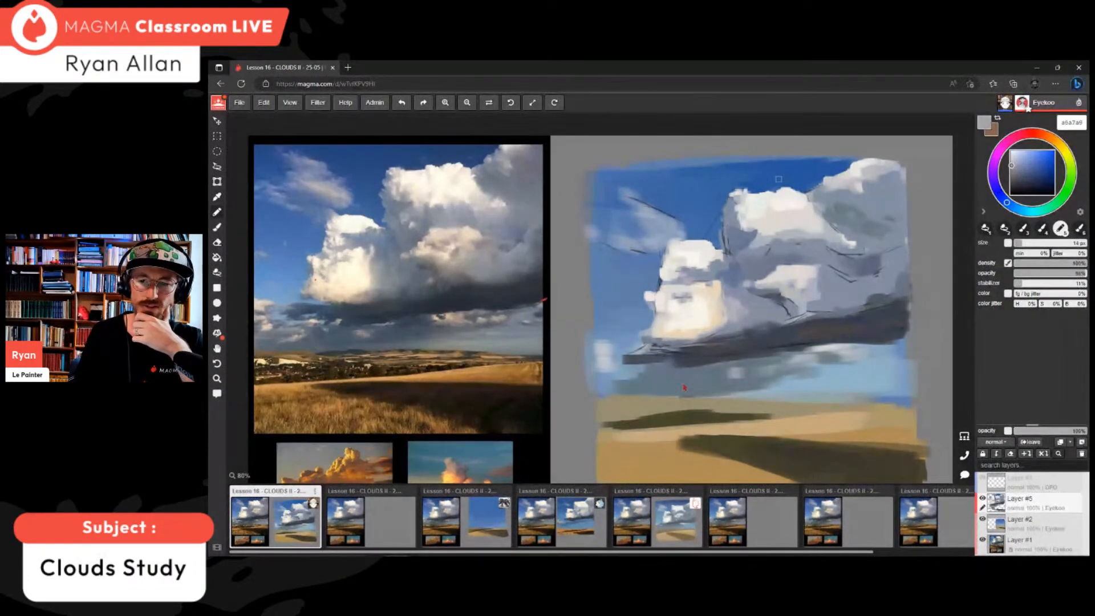
{"action": "left_click", "coordinate": [685, 388], "text": "alt"}
{"action": "left_click", "coordinate": [684, 387], "text": "alt"}
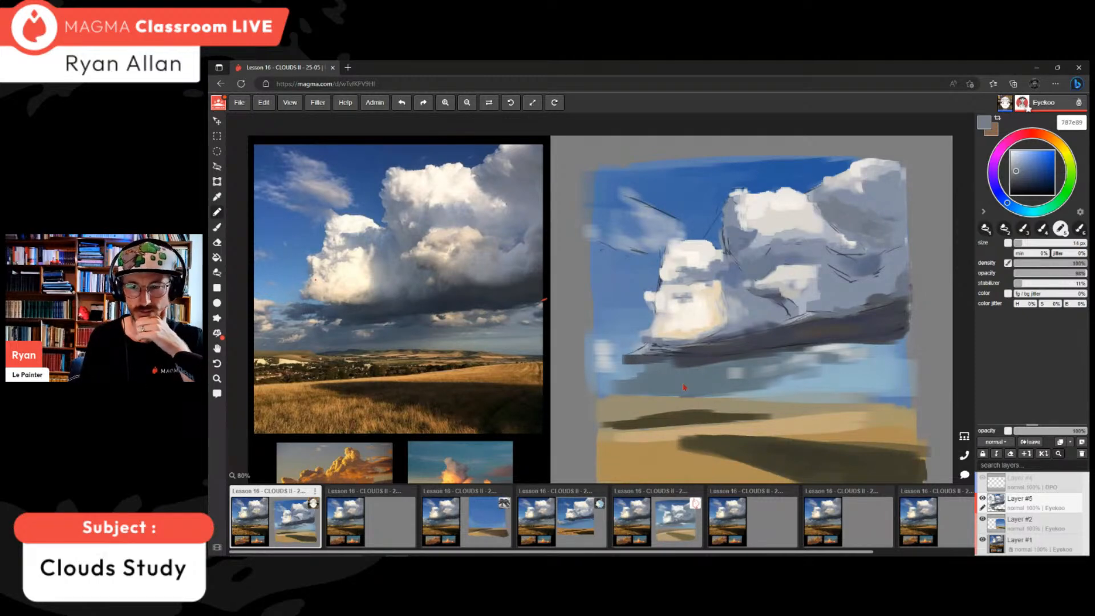
{"action": "left_click", "coordinate": [686, 387], "text": "alt"}
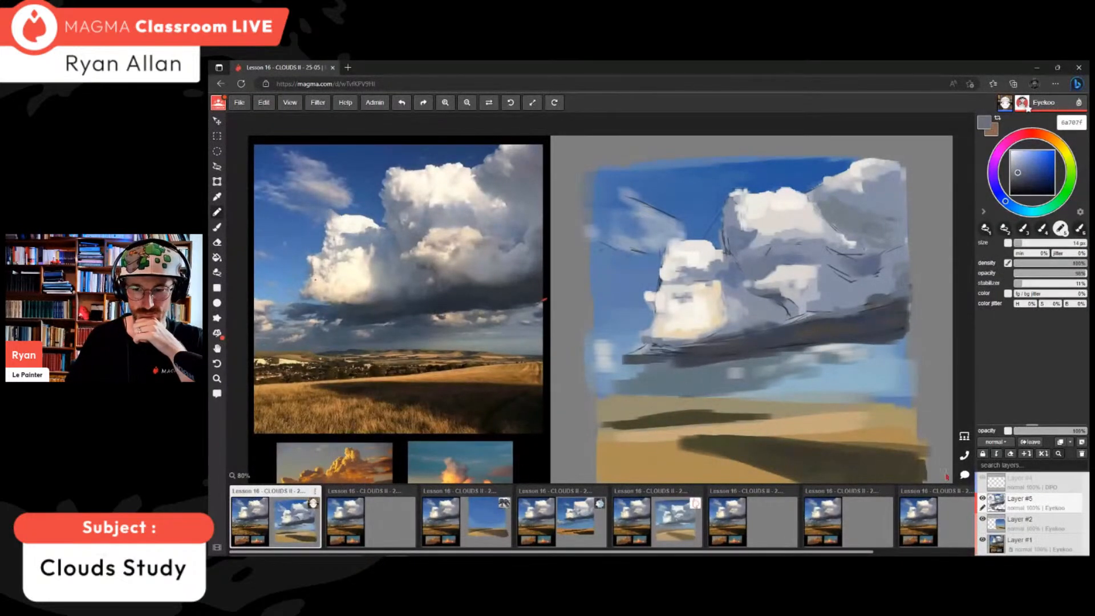
- Open the chat to read the messages
{"action": "left_click", "coordinate": [965, 474]}
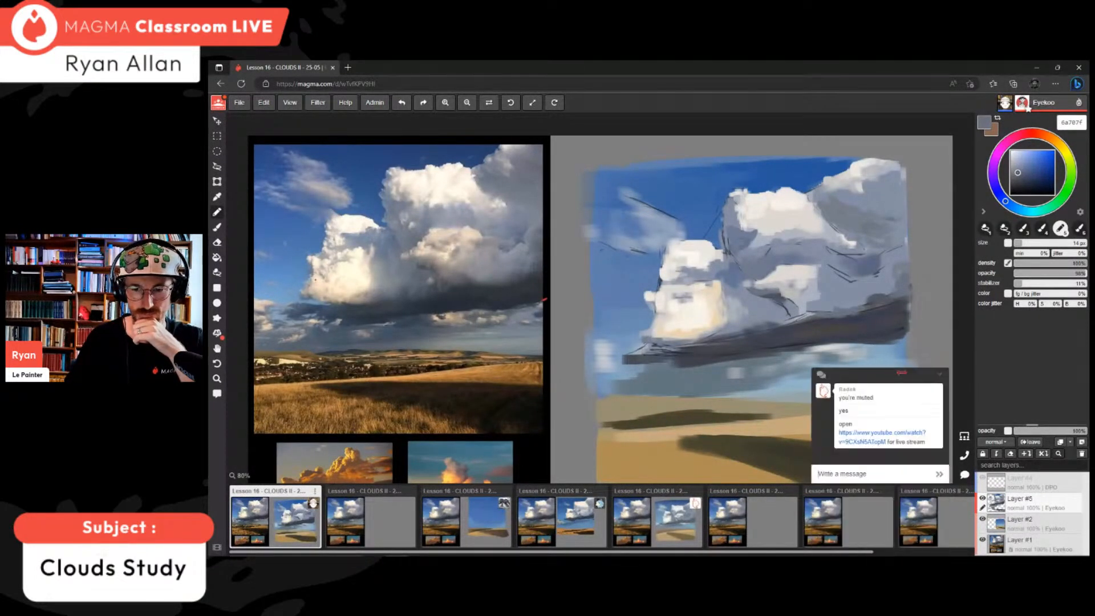
- Move the chat window off the painting and close it
{"action": "left_click_drag", "start_coordinate": [904, 376], "coordinate": [329, 398]}
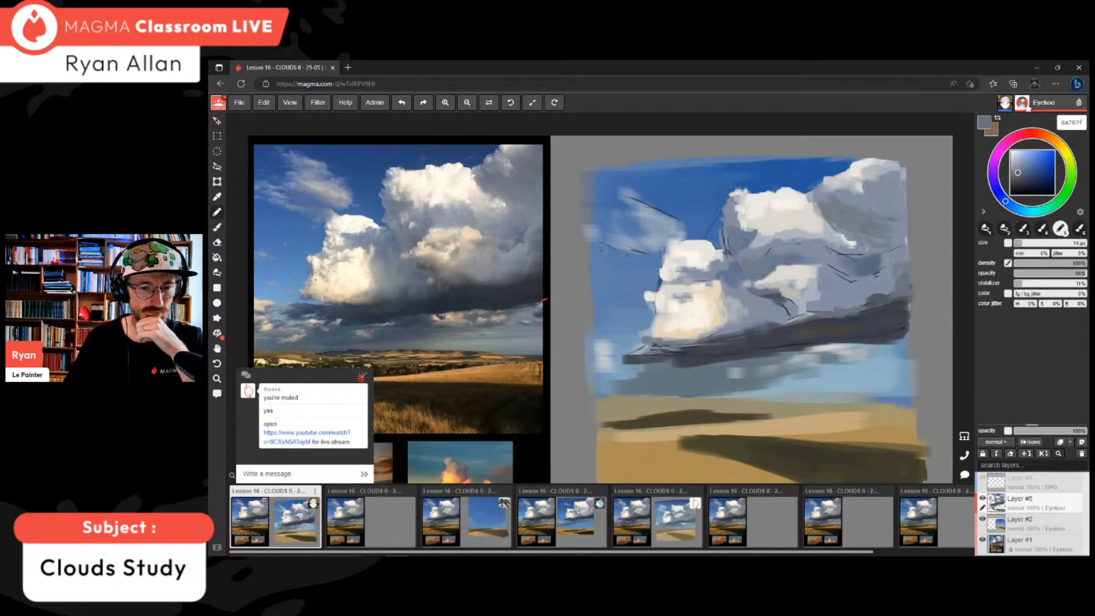
{"action": "left_click", "coordinate": [361, 377]}
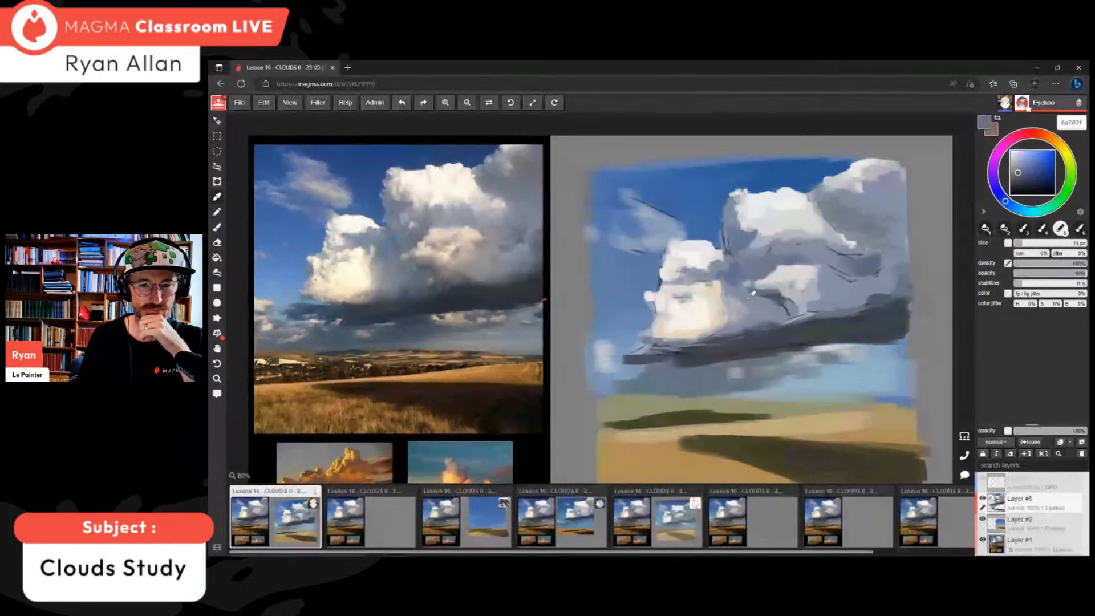
- Warm the small central puff's highlight using cream sampled from the left cloud
{"action": "left_click", "coordinate": [705, 299], "text": "alt"}
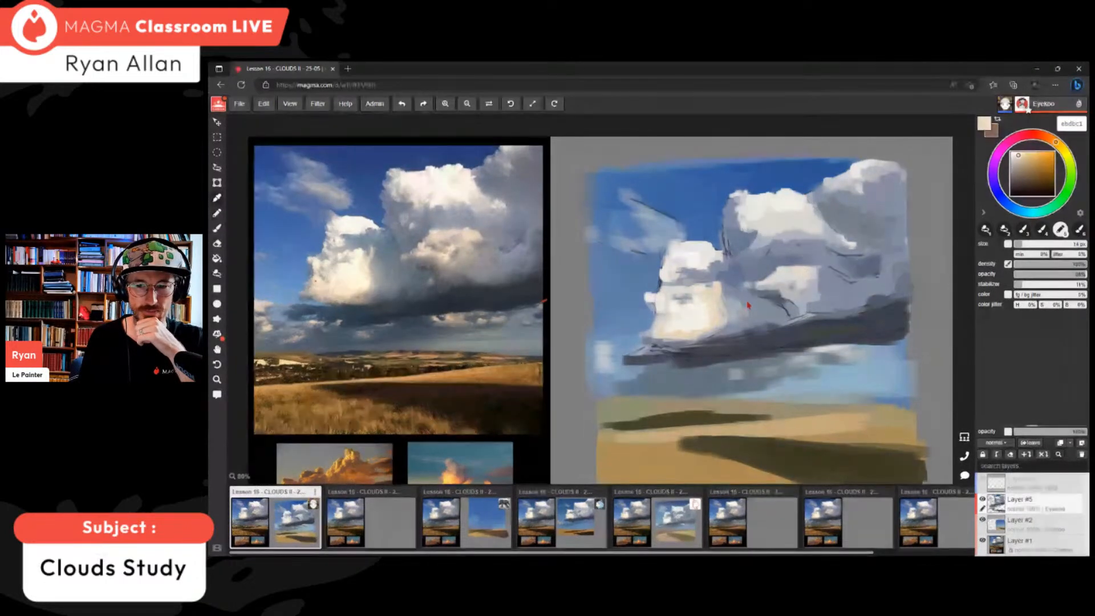
{"action": "left_click", "coordinate": [791, 276], "text": "alt"}
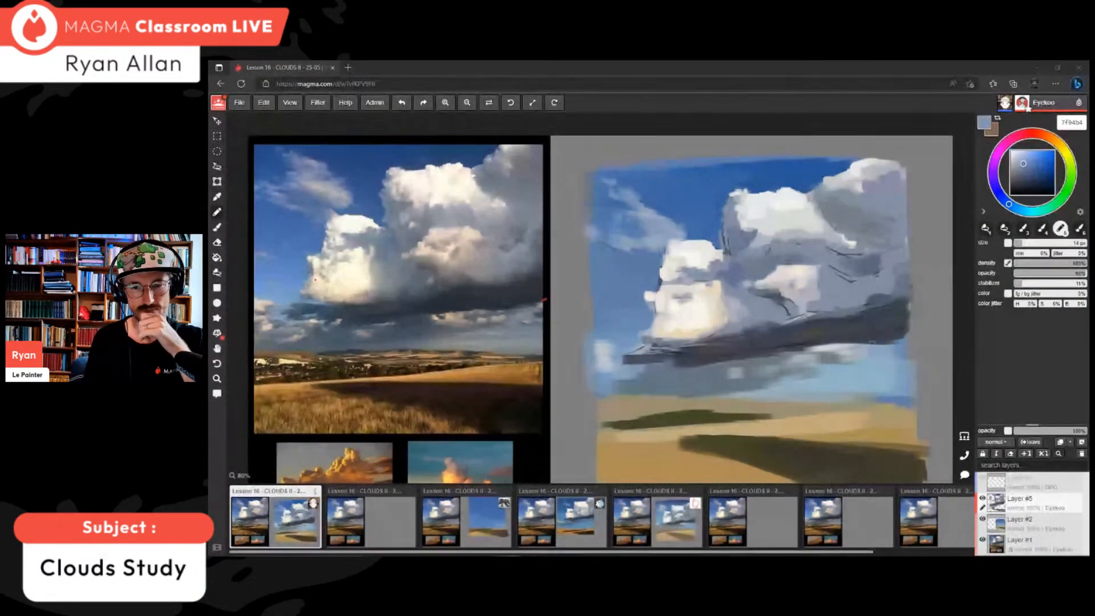
- Extend the pale cloud streak below the dark cloud base to the right with sampled light grey
{"action": "left_click", "coordinate": [832, 350], "text": "alt"}
{"action": "left_click", "coordinate": [833, 349], "text": "alt"}
{"action": "left_click_drag", "start_coordinate": [833, 348], "coordinate": [863, 342]}
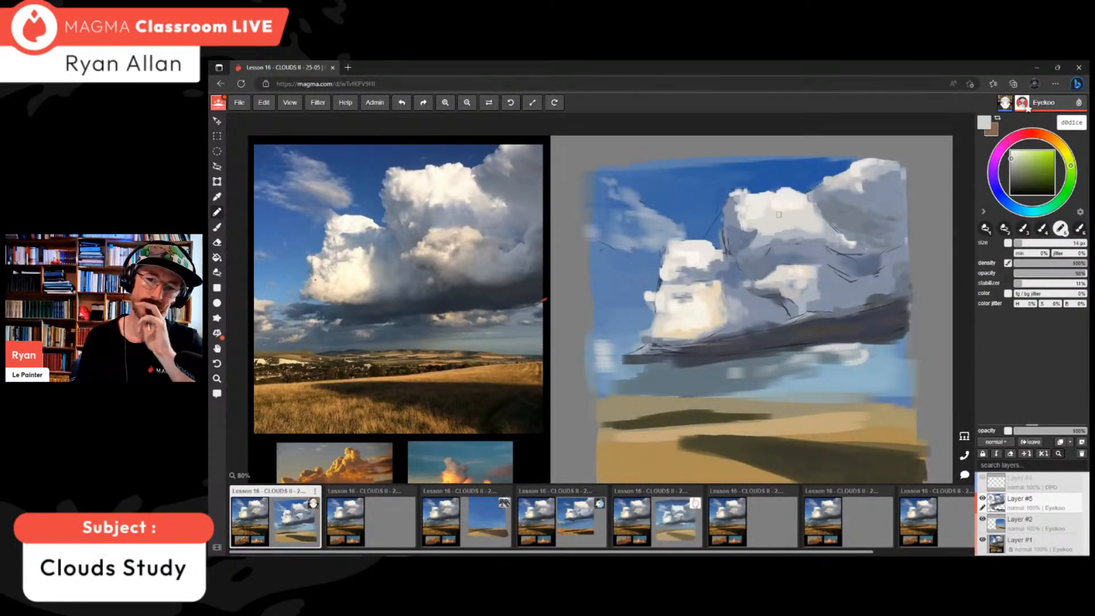
- Reshape the small central puff with a sampled blue-grey shadow and off-white highlights along its upper edge
{"action": "left_click", "coordinate": [711, 288], "text": "alt"}
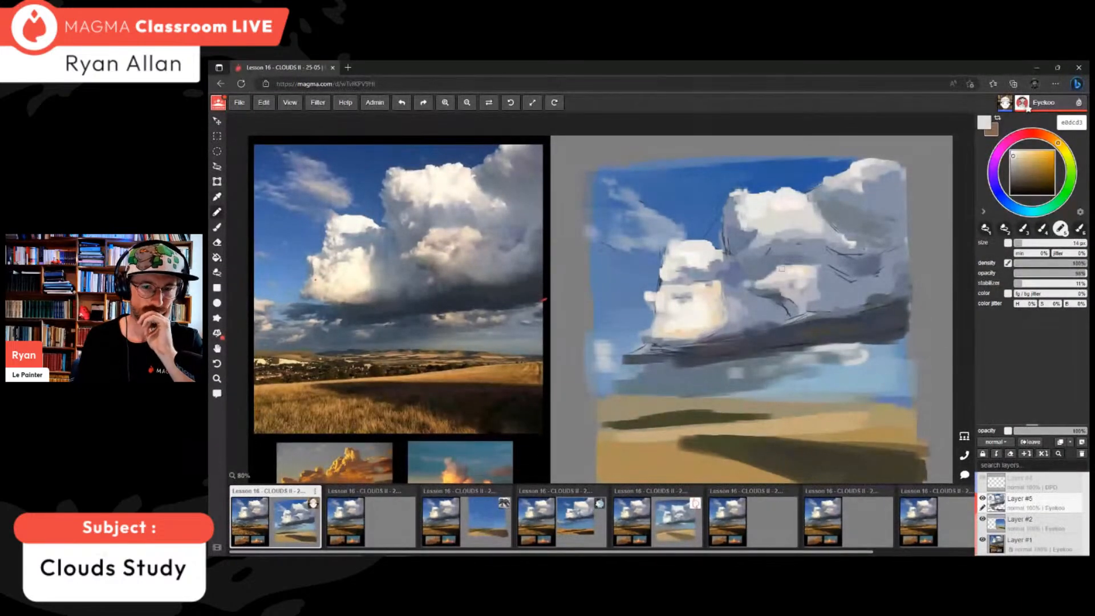
{"action": "left_click", "coordinate": [784, 279], "text": "alt"}
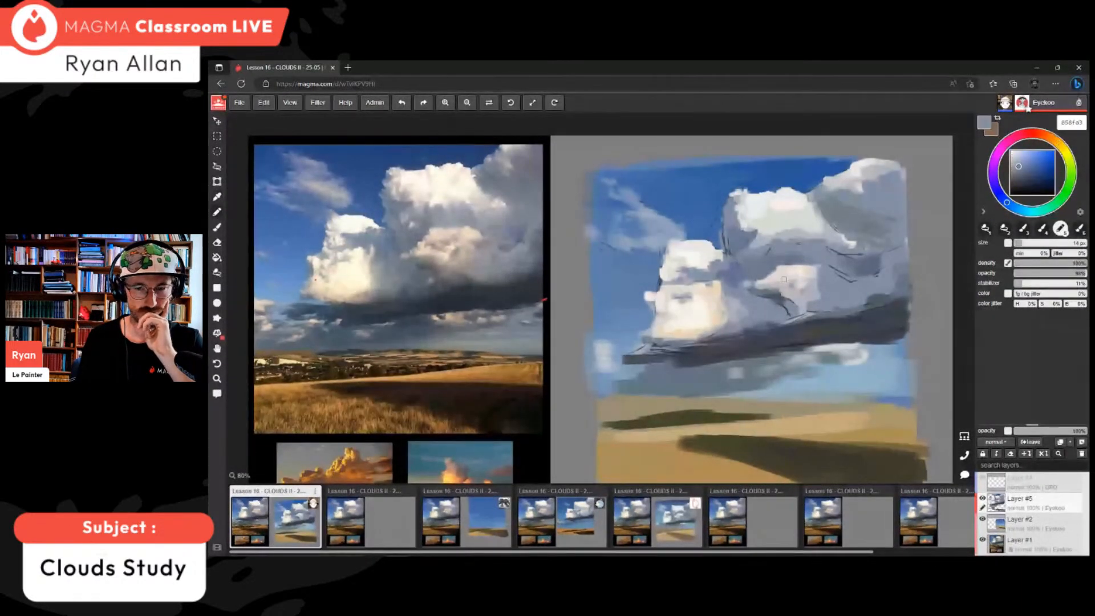
{"action": "left_click_drag", "start_coordinate": [778, 278], "coordinate": [792, 277]}
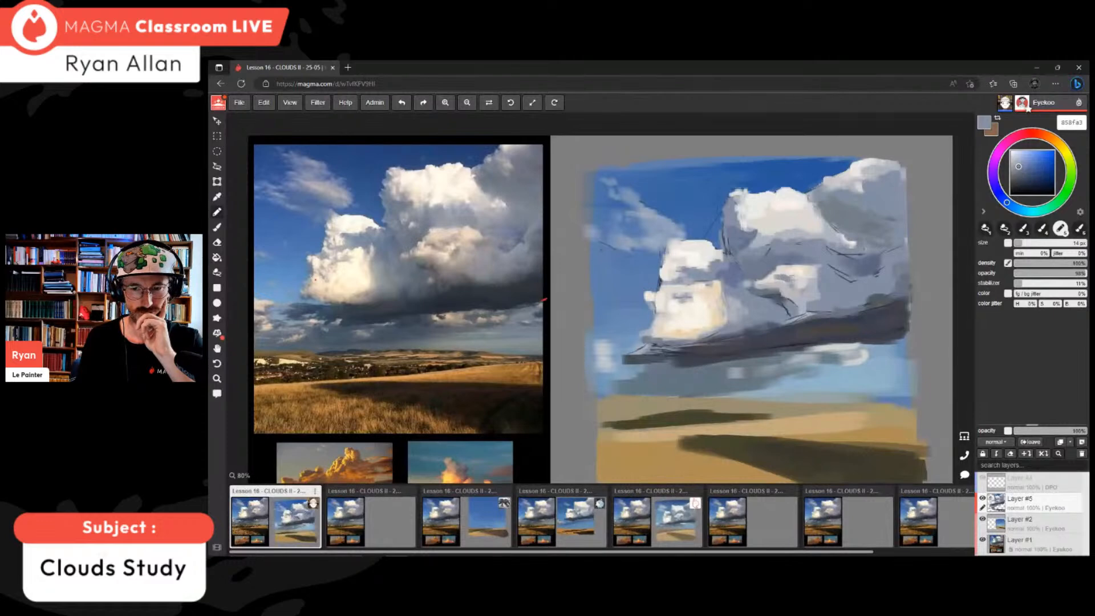
{"action": "left_click", "coordinate": [792, 277], "text": "alt"}
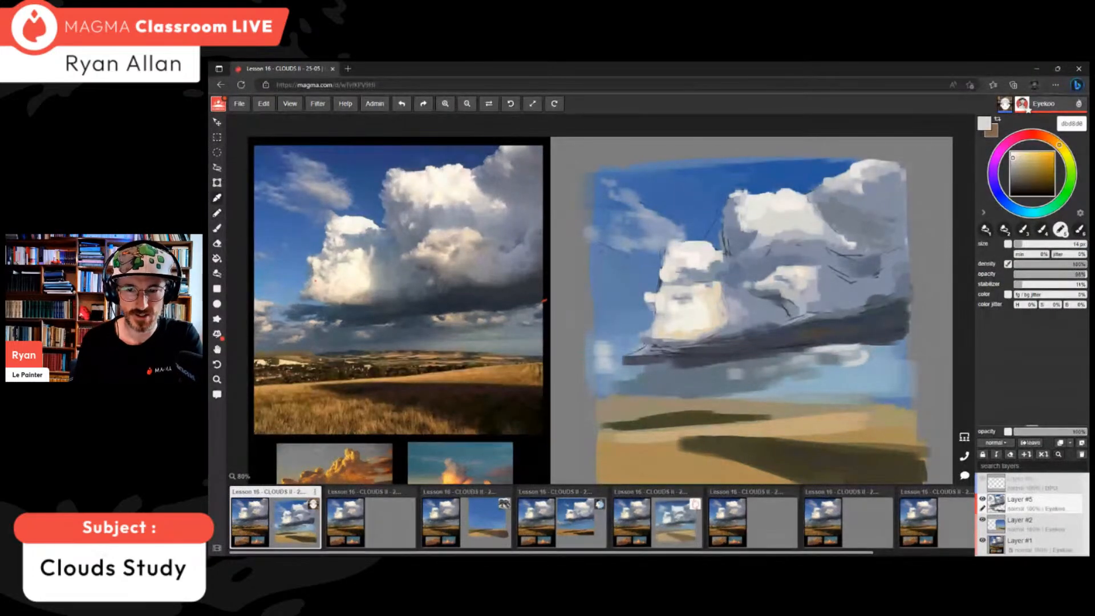
{"action": "left_click", "coordinate": [763, 282], "text": "alt"}
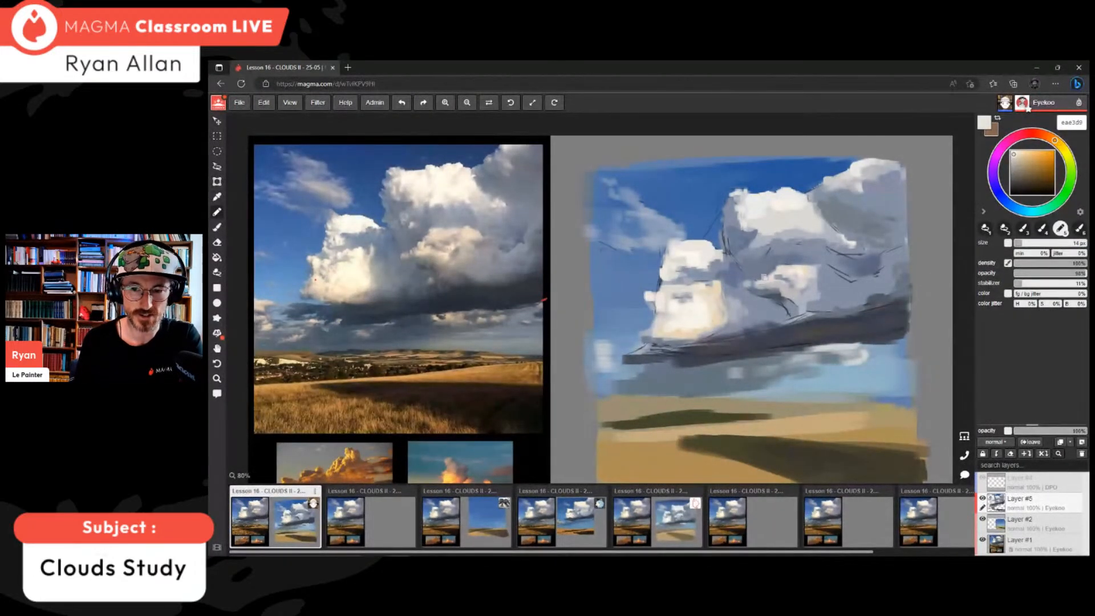
{"action": "left_click_drag", "start_coordinate": [761, 278], "coordinate": [776, 267]}
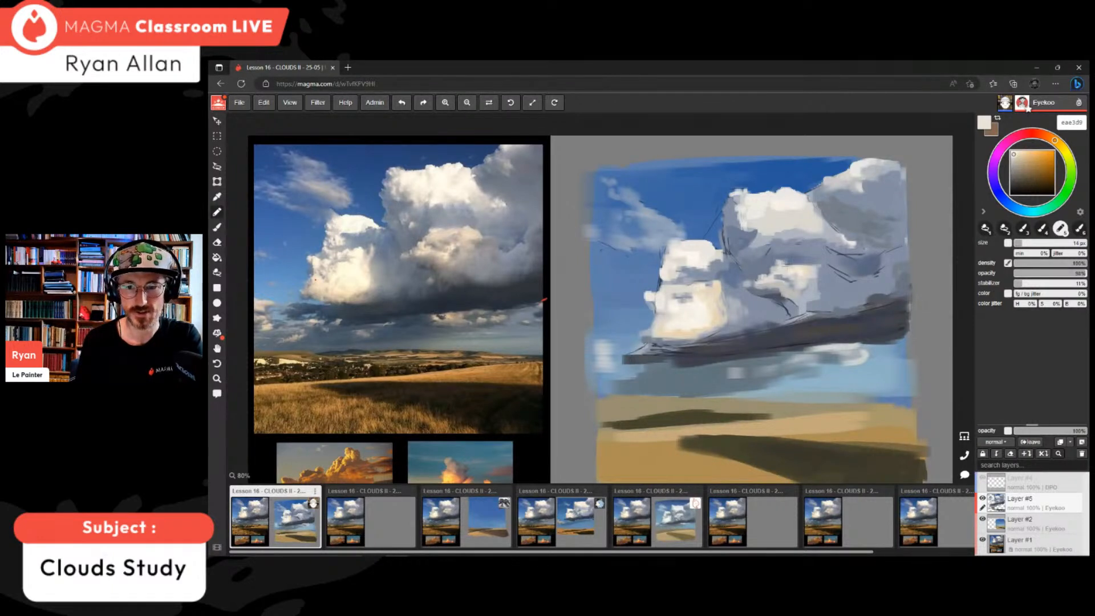
{"action": "left_click_drag", "start_coordinate": [794, 267], "coordinate": [807, 264]}
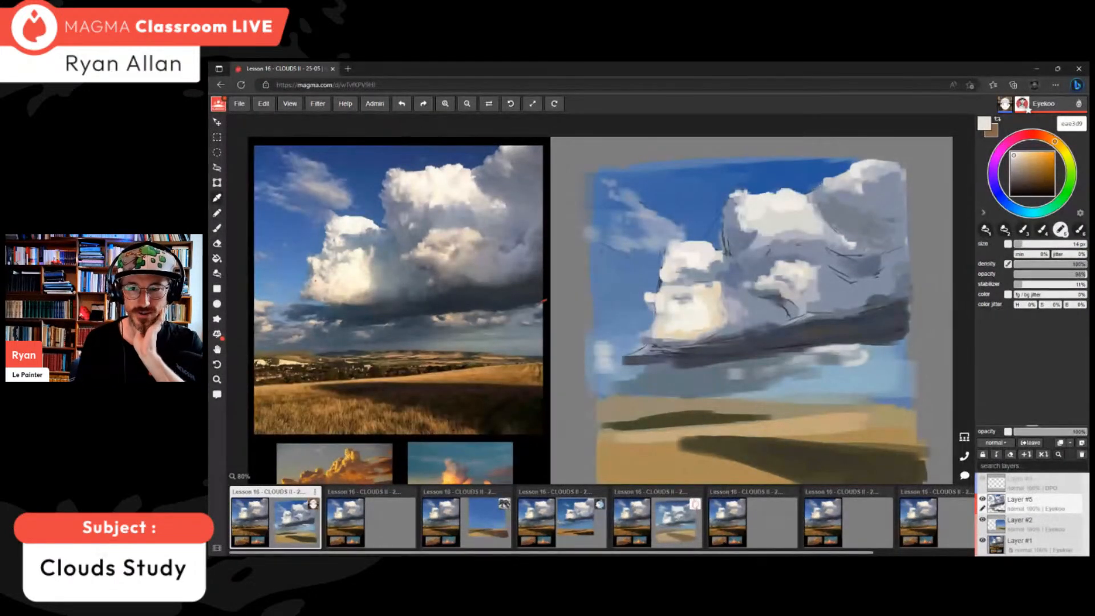
- Cover the sketch lines in the lower part of the right cloud mass with sampled blue-greys
{"action": "left_click", "coordinate": [864, 262], "text": "alt"}
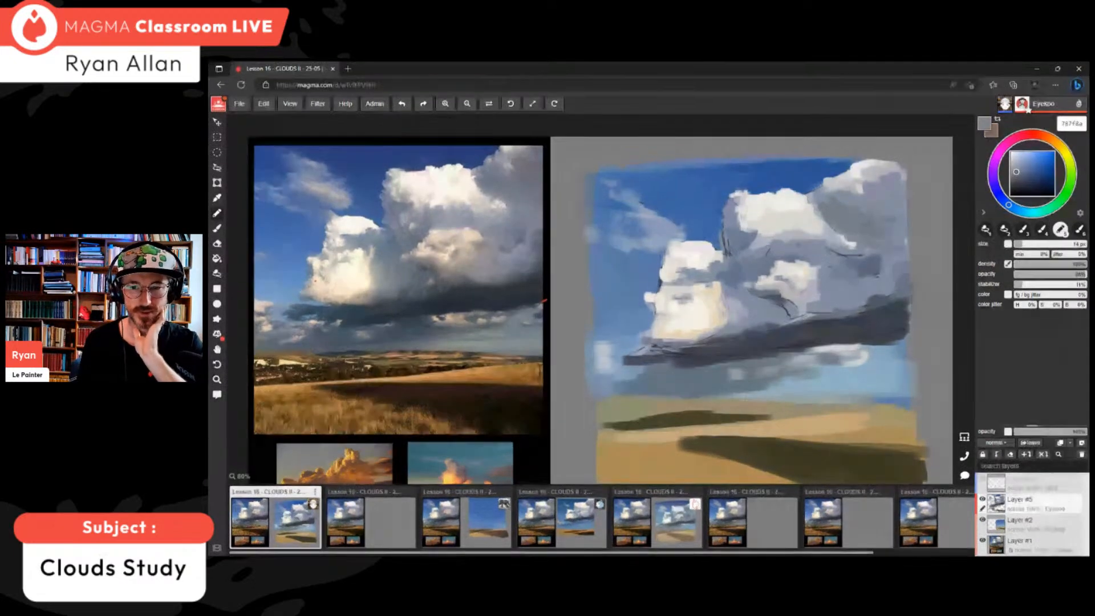
{"action": "left_click", "coordinate": [850, 277], "text": "alt"}
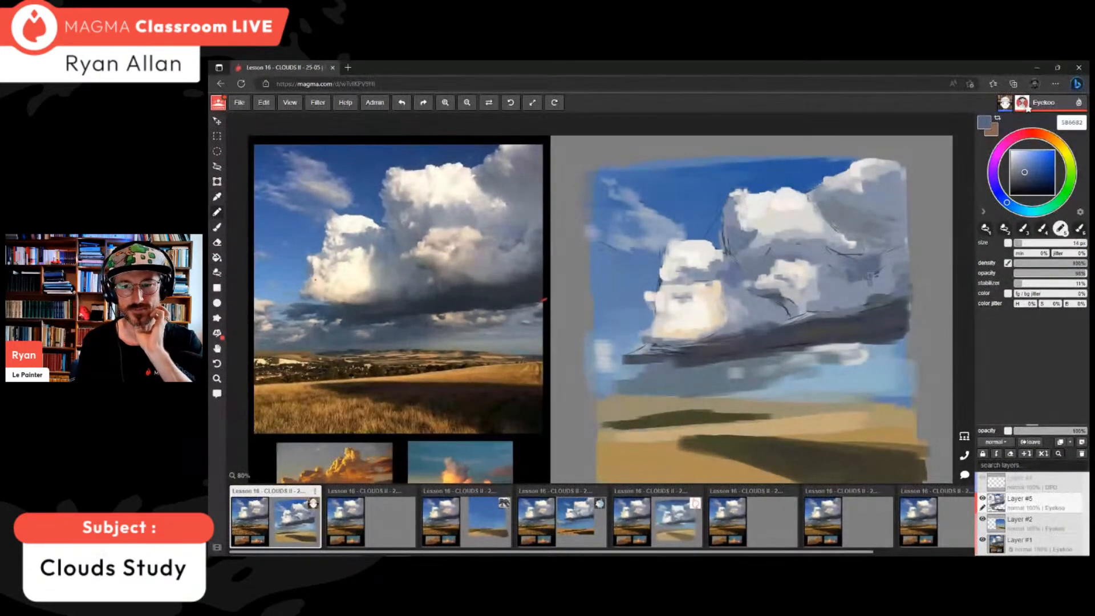
{"action": "left_click", "coordinate": [868, 284], "text": "alt"}
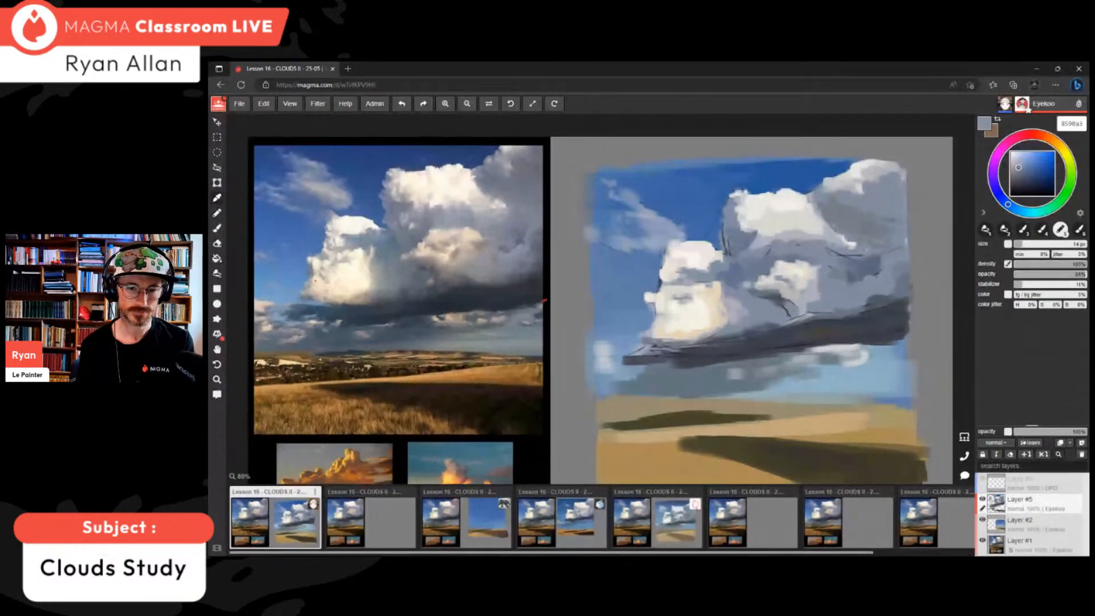
- Blend the upper edge of the dark cloud base with sampled greys, reducing the brush density and setting its opacity to 77%
{"action": "left_click", "coordinate": [754, 338], "text": "alt"}
{"action": "left_click_drag", "start_coordinate": [749, 330], "coordinate": [750, 323]}
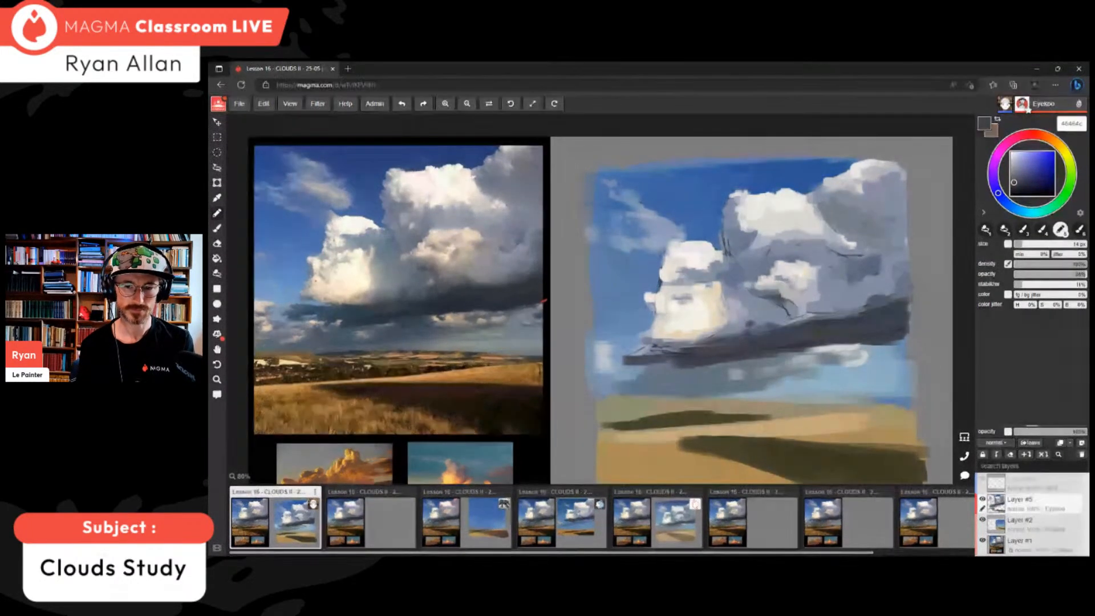
{"action": "left_click", "coordinate": [751, 336], "text": "alt"}
{"action": "left_click", "coordinate": [1070, 263]}
{"action": "left_click", "coordinate": [1070, 273]}
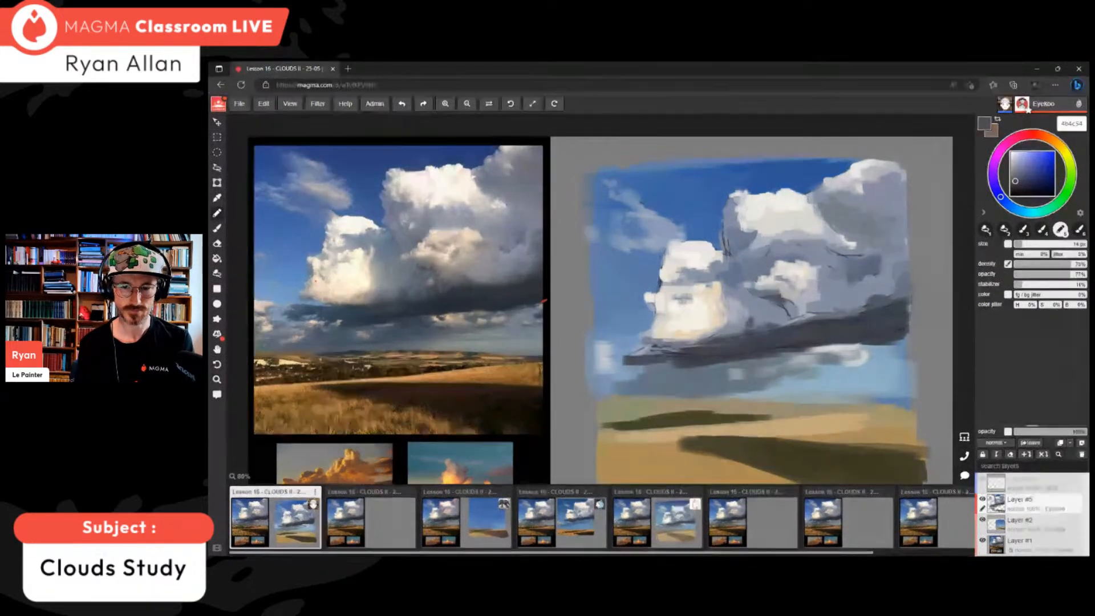
{"action": "left_click", "coordinate": [750, 323], "text": "alt"}
{"action": "left_click", "coordinate": [750, 323], "text": "alt"}
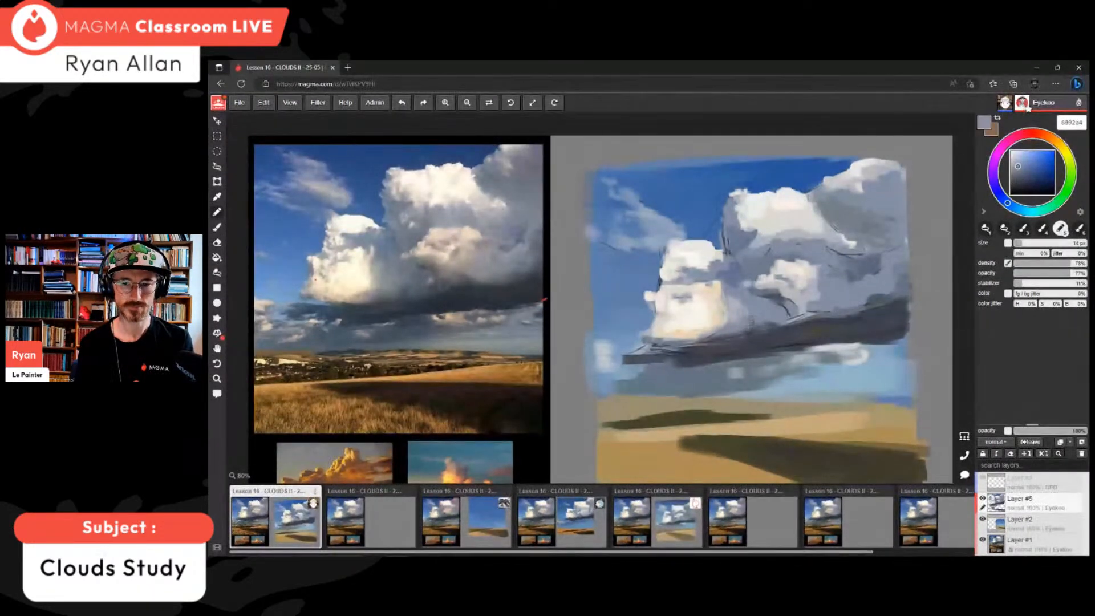
{"action": "left_click", "coordinate": [748, 329], "text": "alt"}
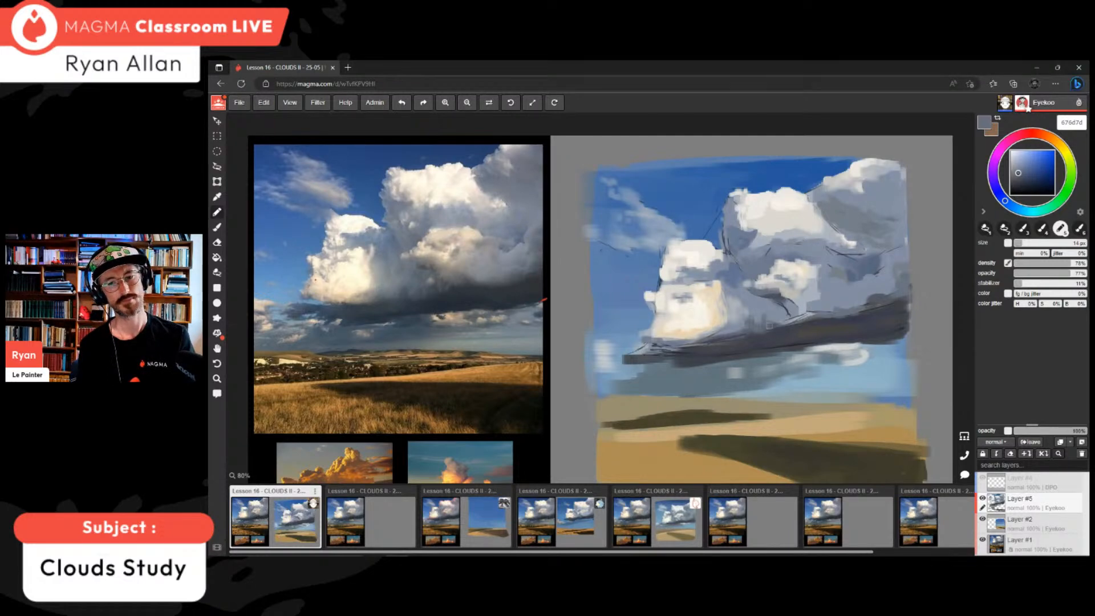
- Soften the left cloud's right edge into the shadow with repeatedly sampled warm and cool greys
{"action": "left_click", "coordinate": [714, 302], "text": "alt"}
{"action": "left_click", "coordinate": [709, 304], "text": "alt"}
{"action": "left_click", "coordinate": [713, 305], "text": "alt"}
{"action": "left_click", "coordinate": [713, 305], "text": "alt"}
{"action": "left_click", "coordinate": [713, 304], "text": "alt"}
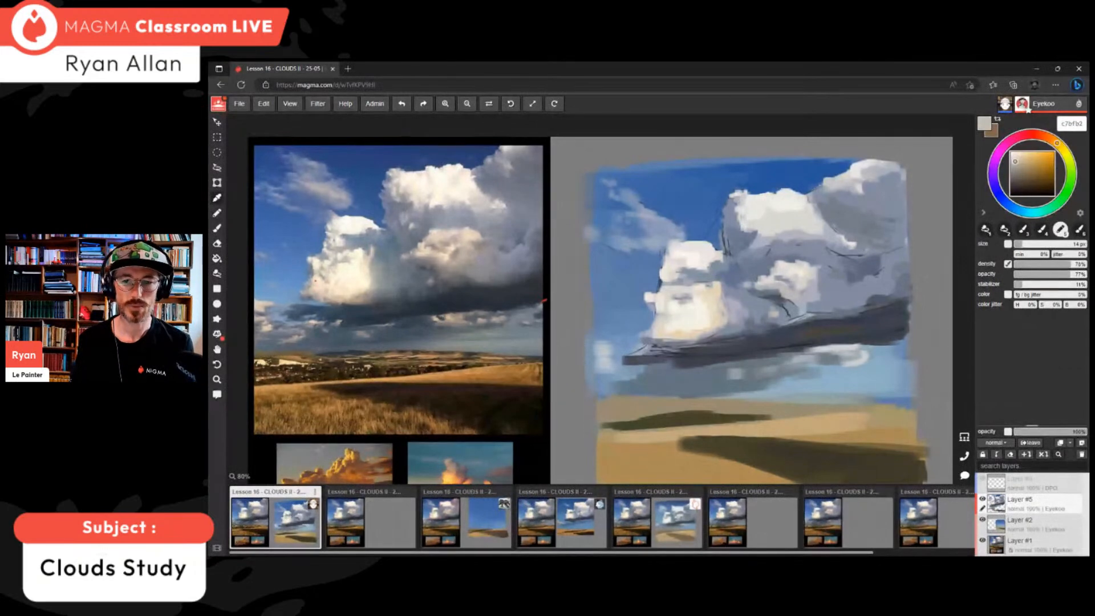
- Sample a blue-gray from the shaded middle of the painted cloud and darken it slightly to shade the cloud body
{"action": "left_click", "coordinate": [761, 315], "text": "alt"}
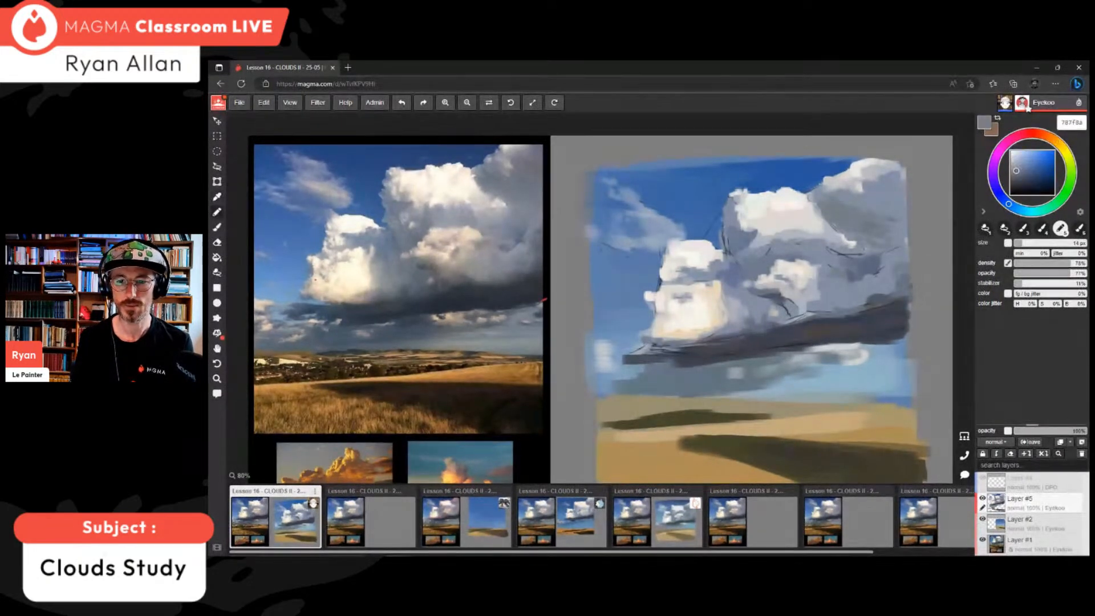
{"action": "left_click", "coordinate": [1016, 175]}
{"action": "left_click_drag", "start_coordinate": [1016, 176], "coordinate": [1017, 175]}
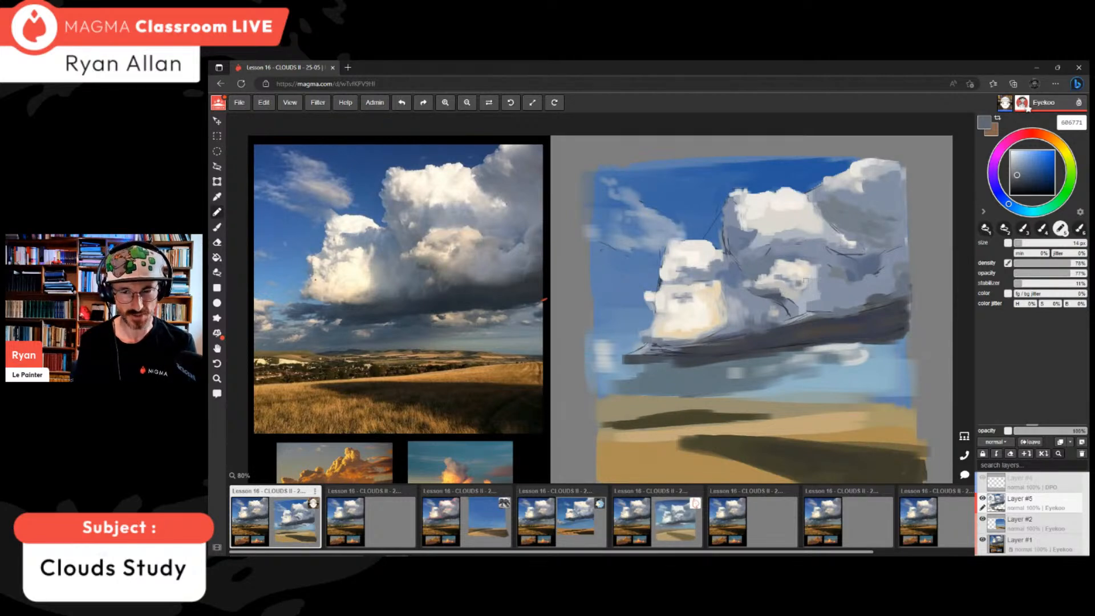
{"action": "key", "text": "alt"}
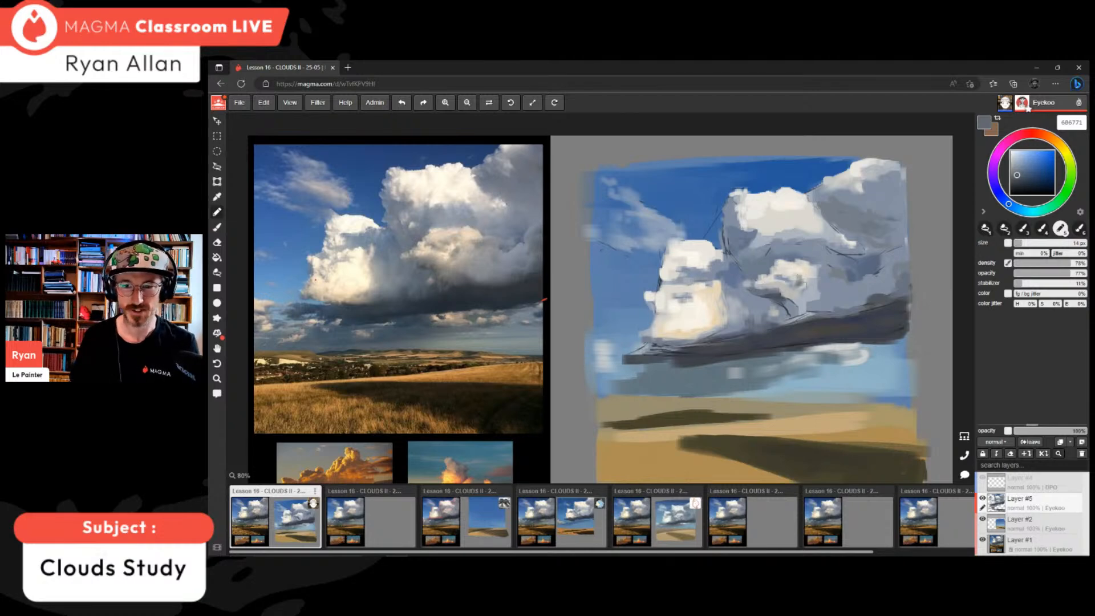
- Refine the shading around the central bright puff with light and blue-gray tones sampled from the painted clouds
{"action": "left_click", "coordinate": [792, 278], "text": "alt"}
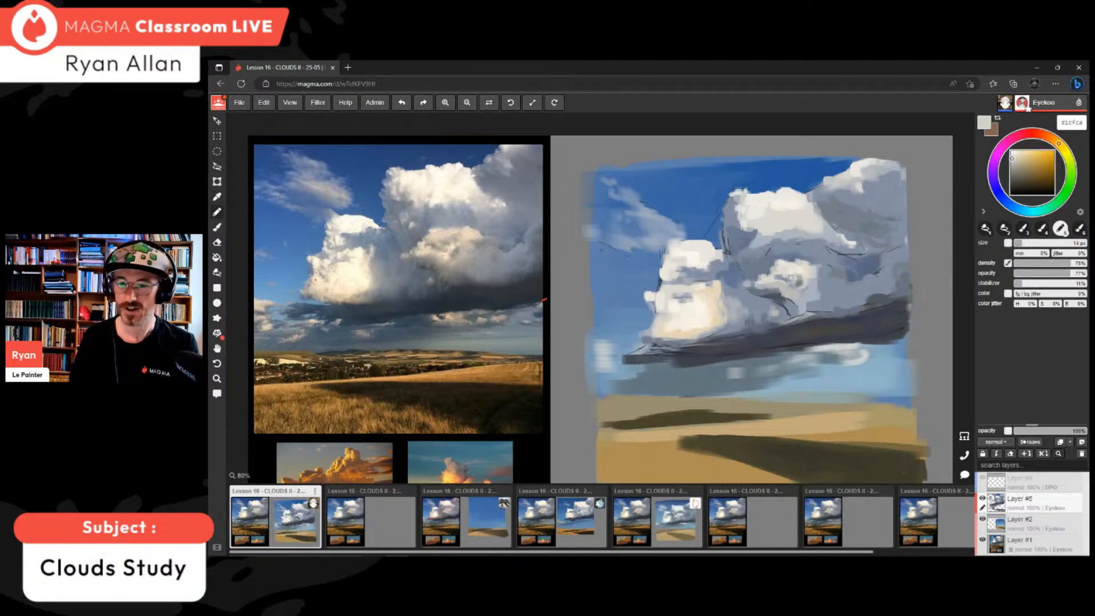
{"action": "left_click", "coordinate": [798, 277], "text": "alt"}
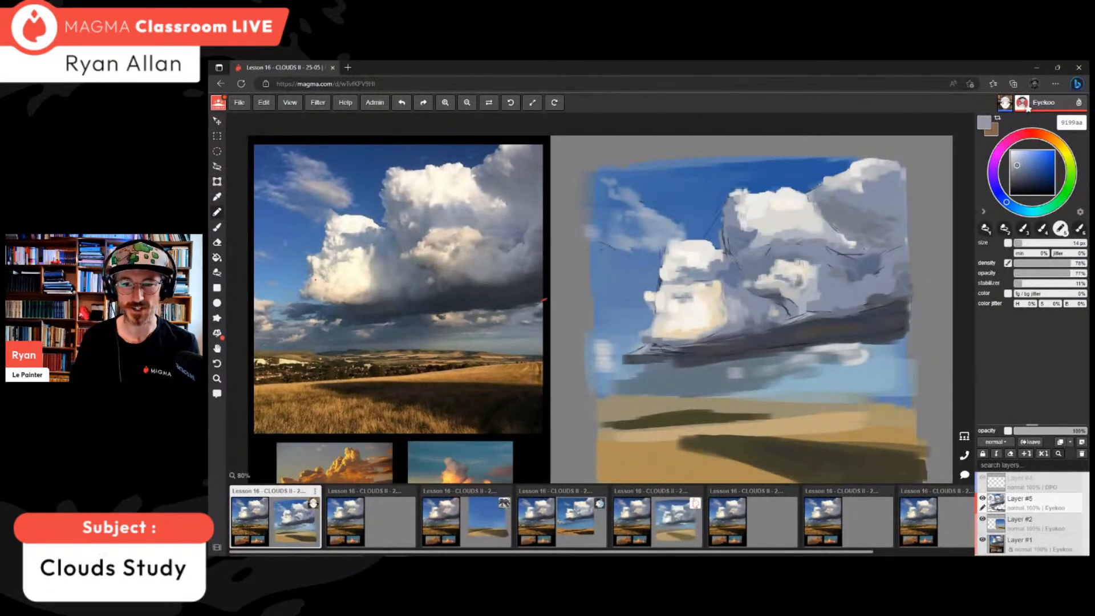
{"action": "left_click", "coordinate": [835, 226], "text": "alt"}
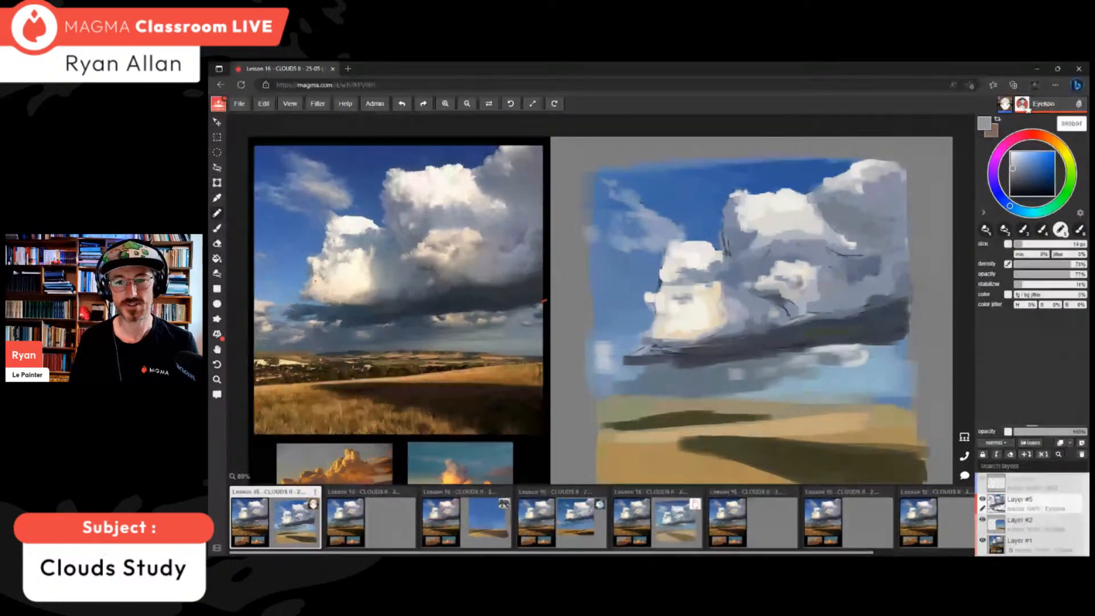
{"action": "left_click", "coordinate": [843, 319], "text": "alt"}
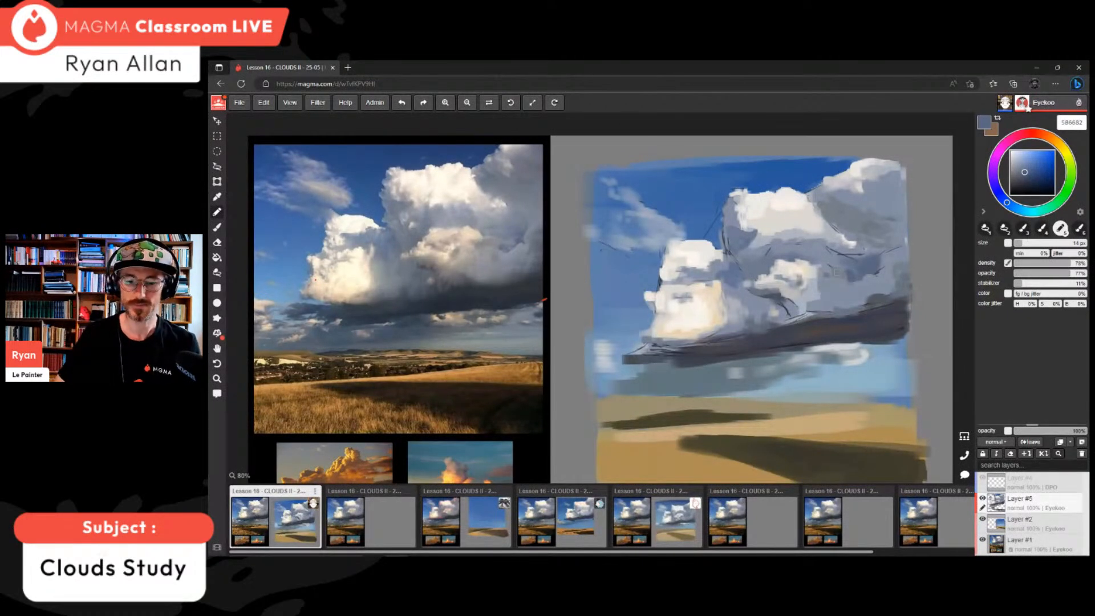
{"action": "key", "text": "alt"}
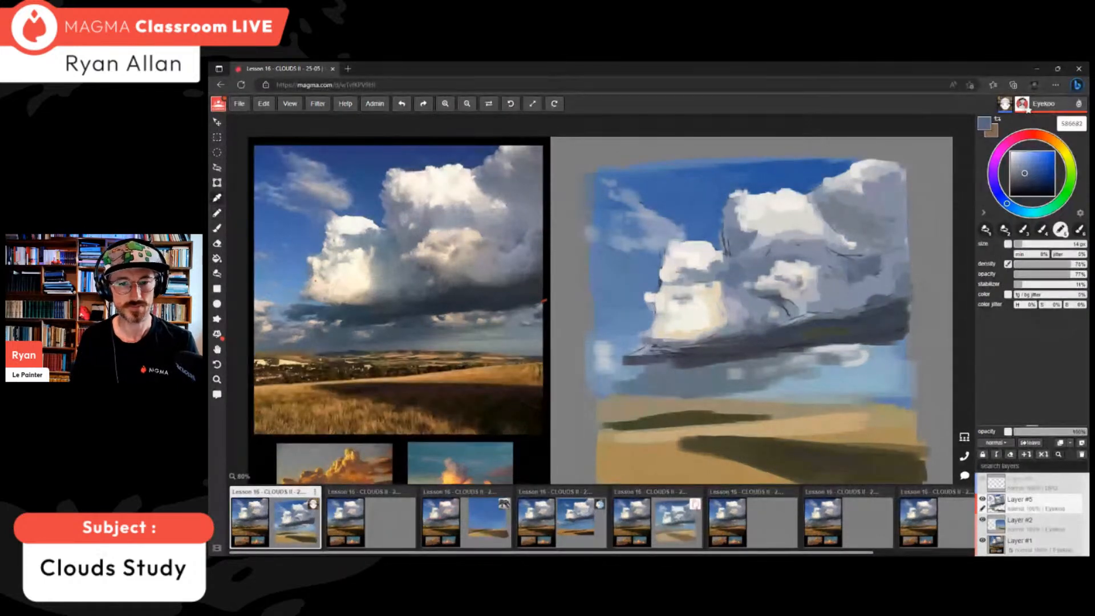
- Extend the upper edge of the central bright puff and shape its shadow side with sampled off-white and blue-gray
{"action": "left_click", "coordinate": [831, 248], "text": "alt"}
{"action": "mouse_move", "coordinate": [831, 249]}
{"action": "left_mouse_down"}
{"action": "mouse_move", "coordinate": [849, 258]}
{"action": "mouse_move", "coordinate": [813, 262]}
{"action": "left_mouse_up"}
{"action": "left_click", "coordinate": [796, 267], "text": "alt"}
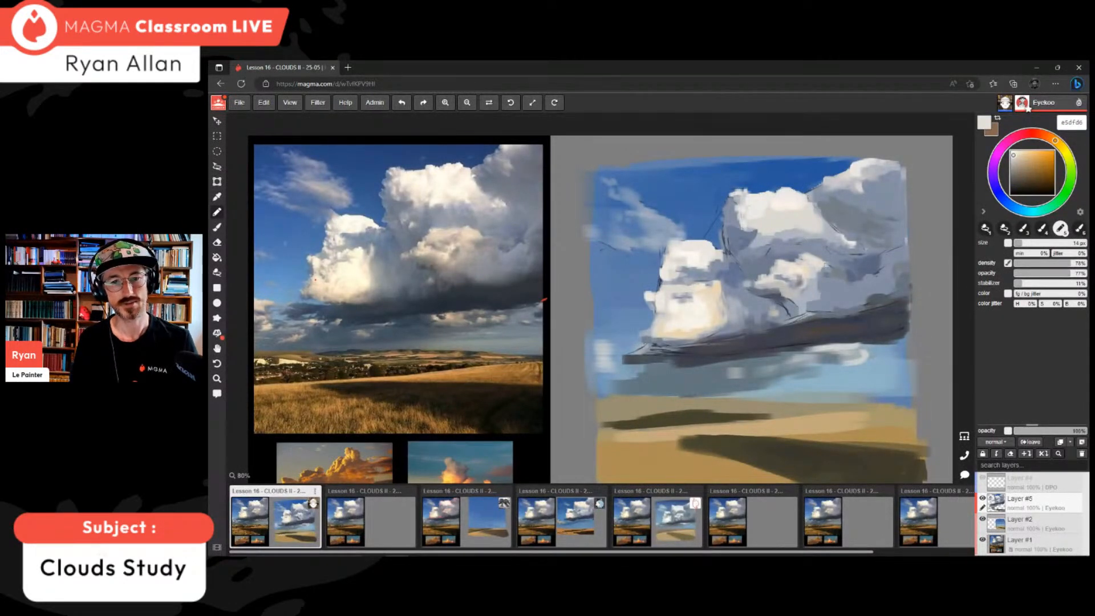
{"action": "left_click", "coordinate": [821, 267], "text": "alt"}
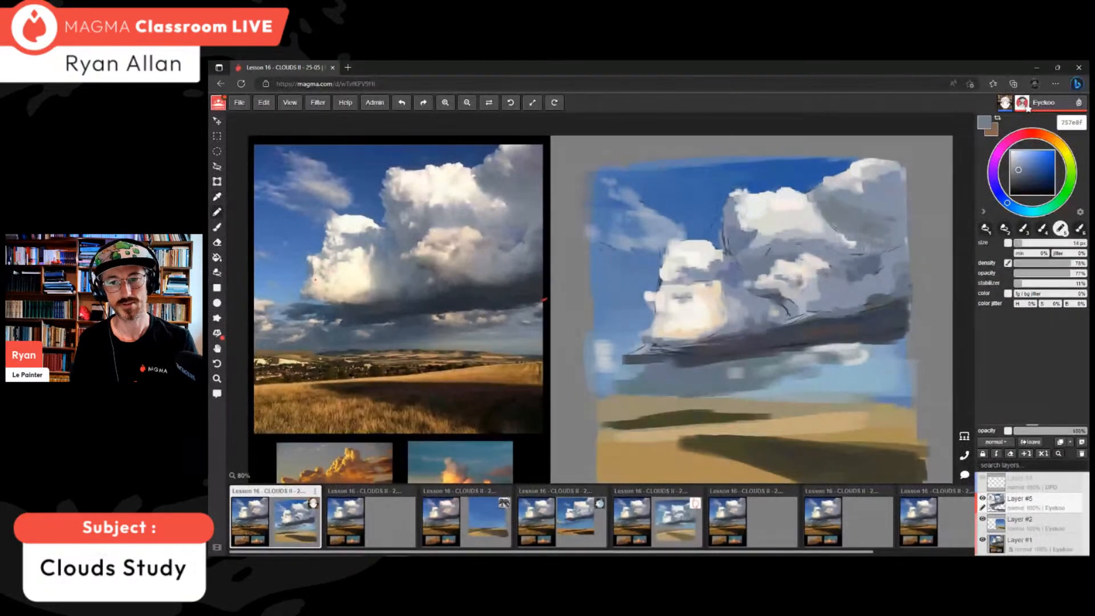
{"action": "left_click", "coordinate": [817, 269], "text": "alt"}
{"action": "left_click", "coordinate": [822, 267], "text": "alt"}
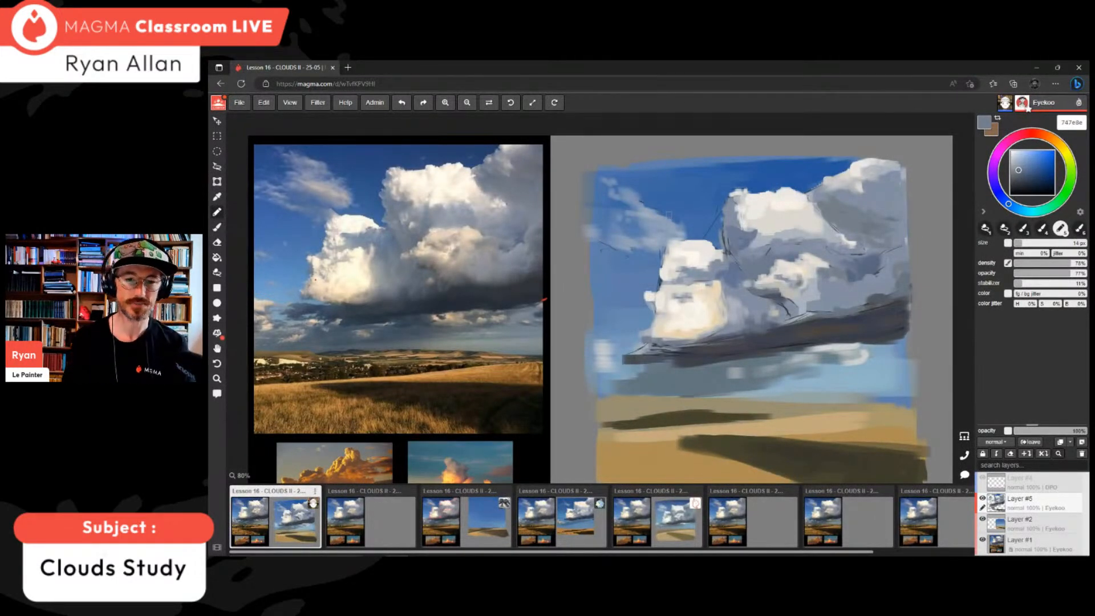
- Soften the underside of the central puff with short strokes in gray tones sampled from the surrounding cloud
{"action": "left_click", "coordinate": [737, 272], "text": "alt"}
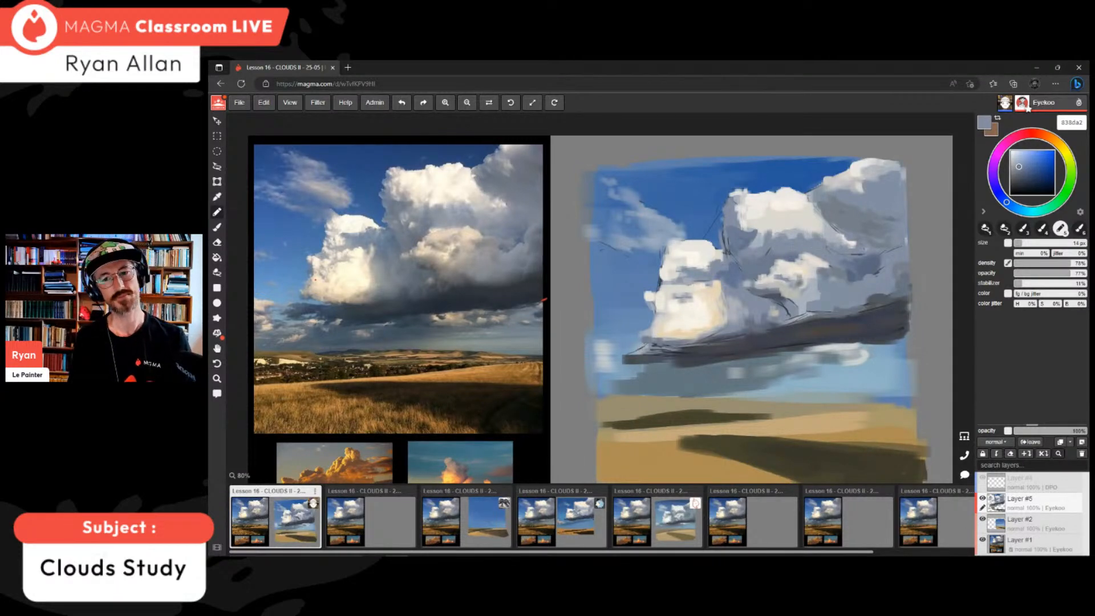
{"action": "left_click", "coordinate": [804, 274], "text": "alt"}
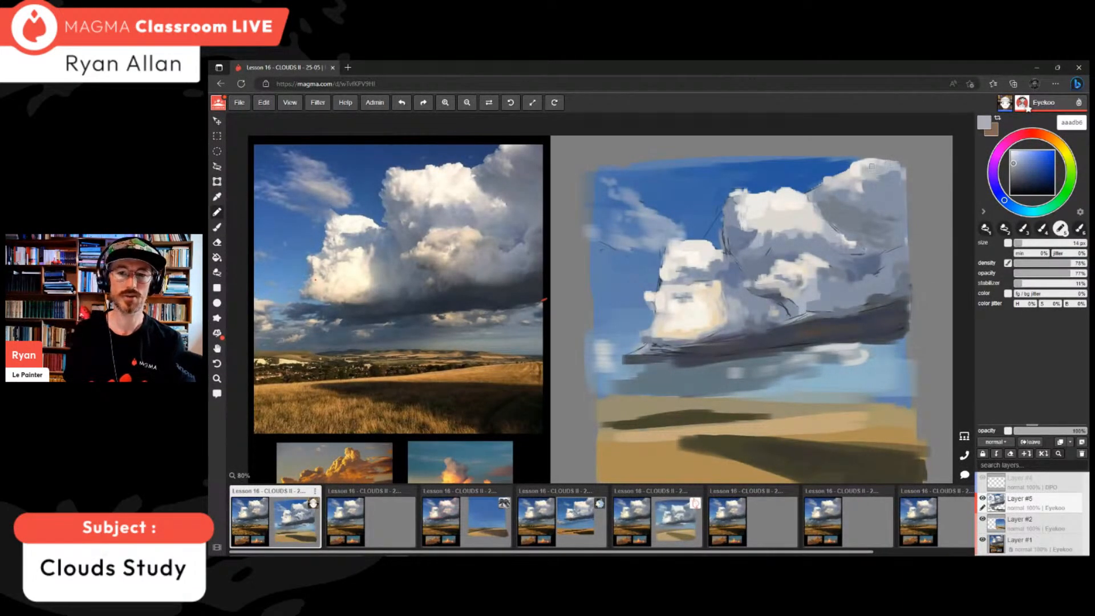
{"action": "left_click", "coordinate": [872, 182], "text": "alt"}
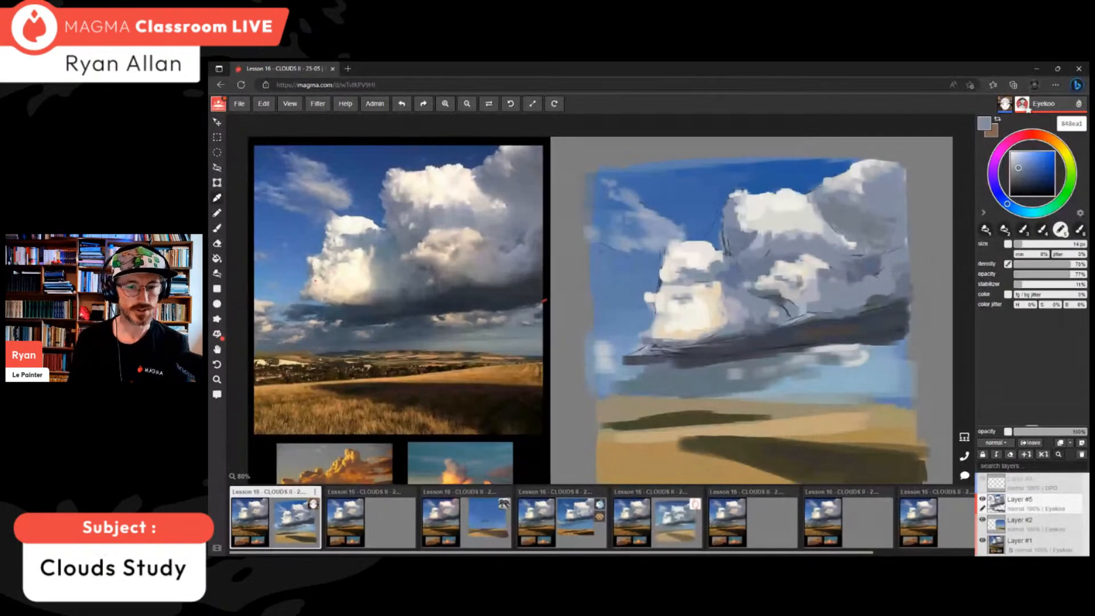
{"action": "left_click", "coordinate": [794, 290], "text": "alt"}
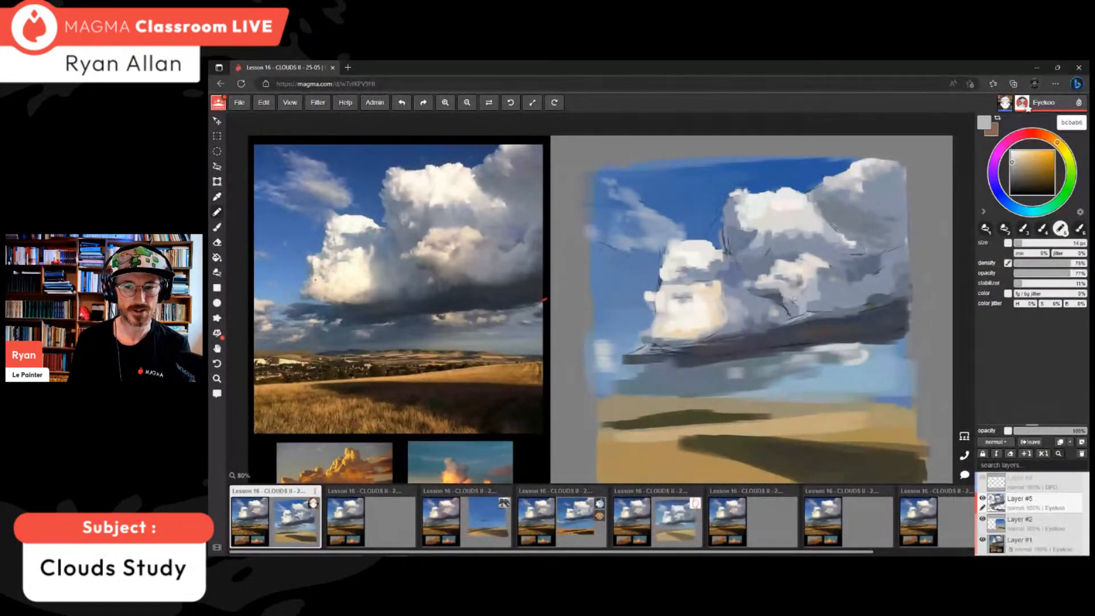
{"action": "left_click_drag", "start_coordinate": [795, 300], "coordinate": [800, 308]}
{"action": "left_click", "coordinate": [805, 303], "text": "alt"}
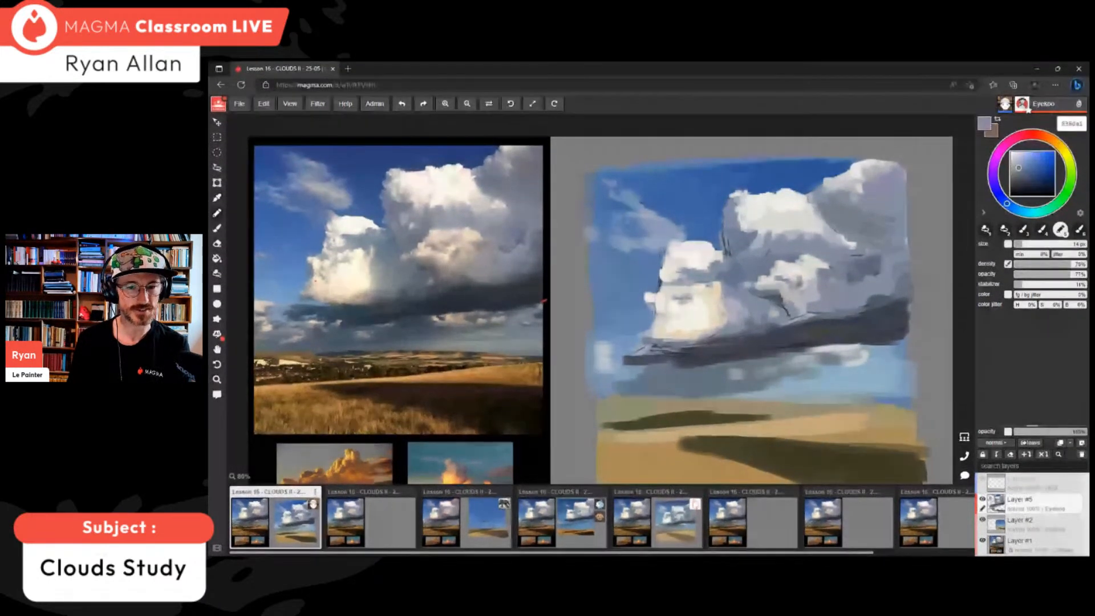
- Blend the cloud body into its dark base with dark and mid blue-gray tones sampled along the transition
{"action": "left_click", "coordinate": [804, 332], "text": "alt"}
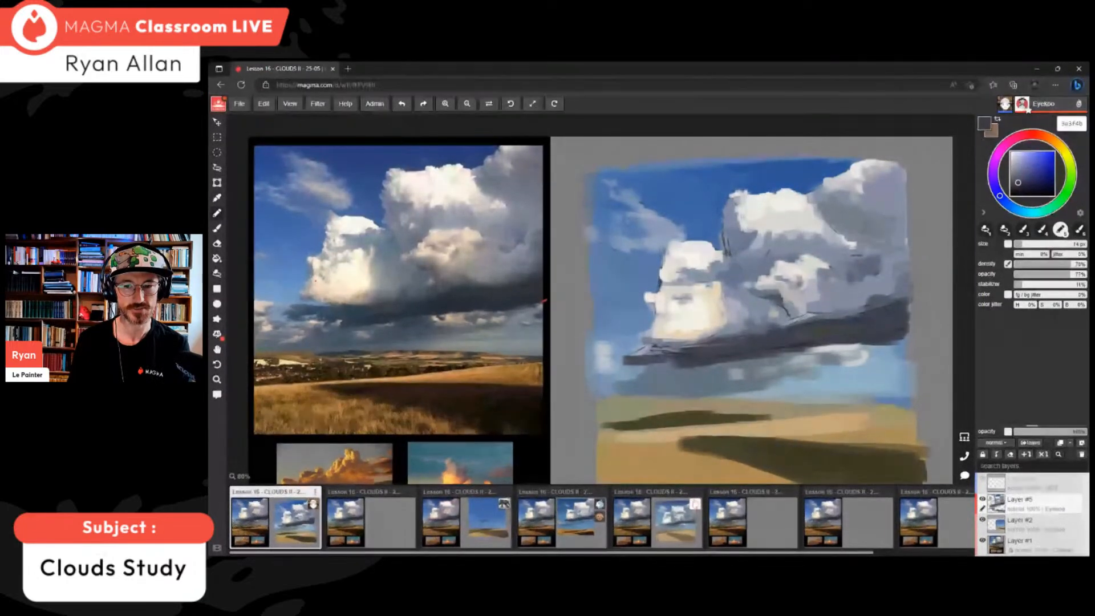
{"action": "left_click", "coordinate": [784, 311], "text": "alt"}
{"action": "mouse_move", "coordinate": [782, 303]}
{"action": "left_mouse_down"}
{"action": "mouse_move", "coordinate": [791, 318]}
{"action": "mouse_move", "coordinate": [808, 310]}
{"action": "mouse_move", "coordinate": [851, 329]}
{"action": "left_mouse_up"}
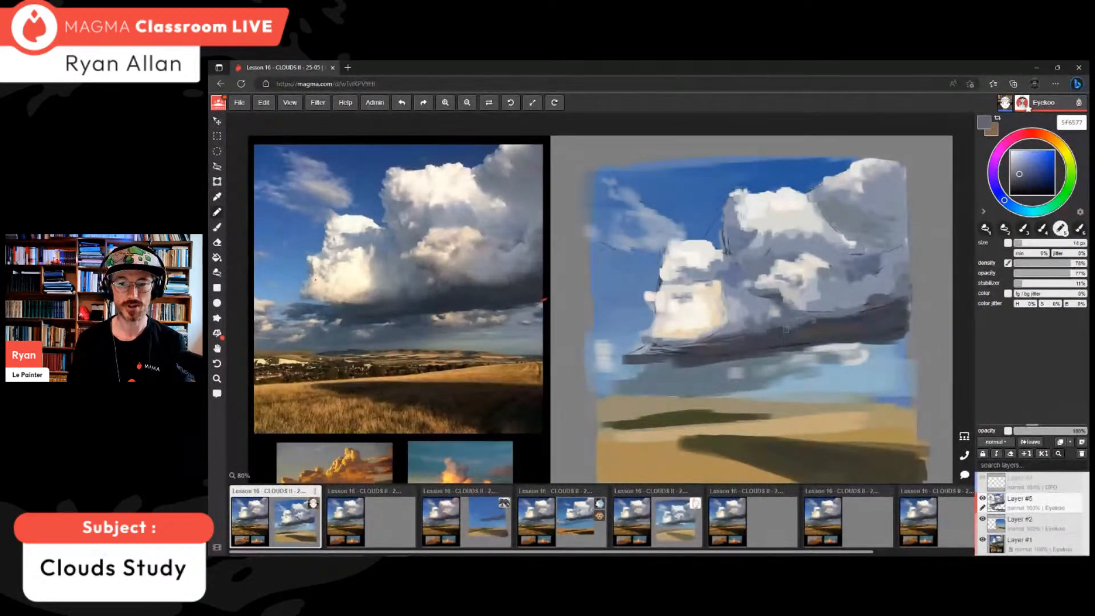
{"action": "left_click", "coordinate": [791, 330], "text": "alt"}
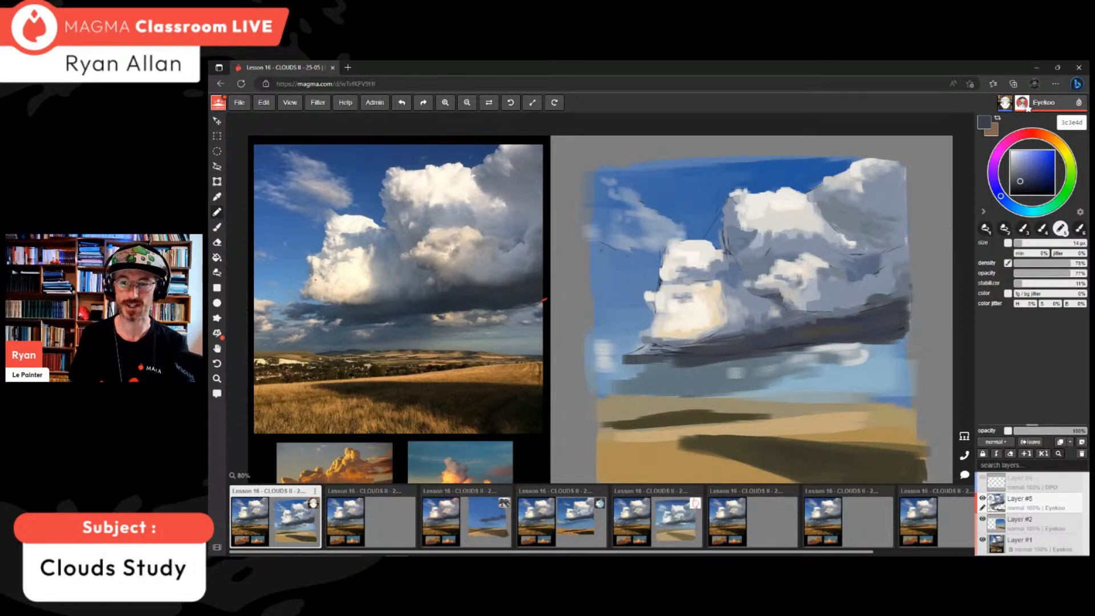
- Add a new layer above Layer #5 and set the drawing color to bright red for annotations
{"action": "left_click", "coordinate": [1043, 160]}
{"action": "left_click", "coordinate": [1081, 442]}
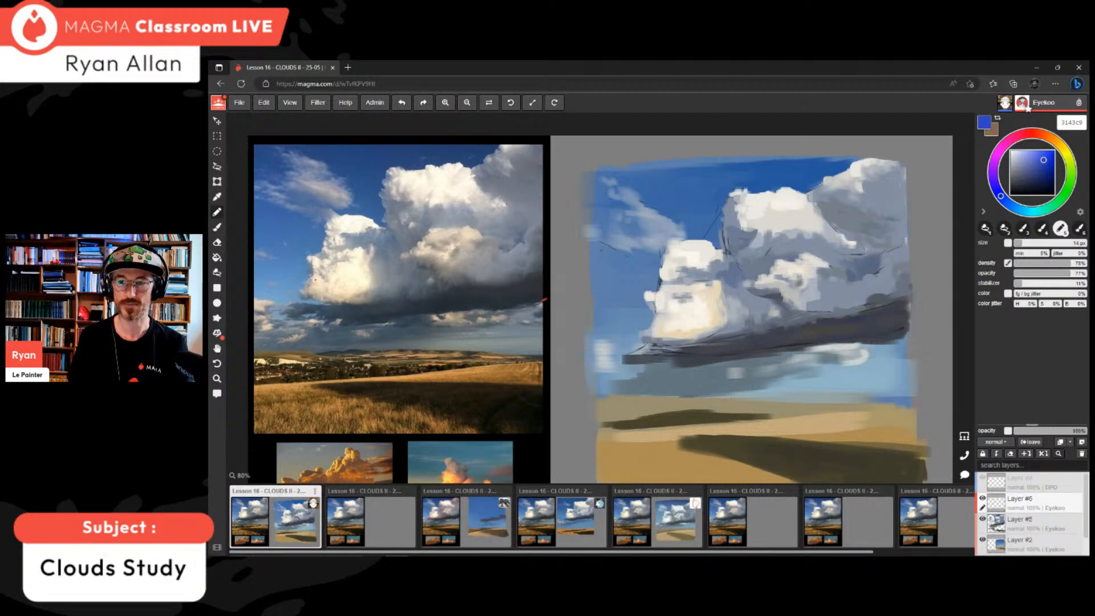
{"action": "left_click", "coordinate": [1028, 133]}
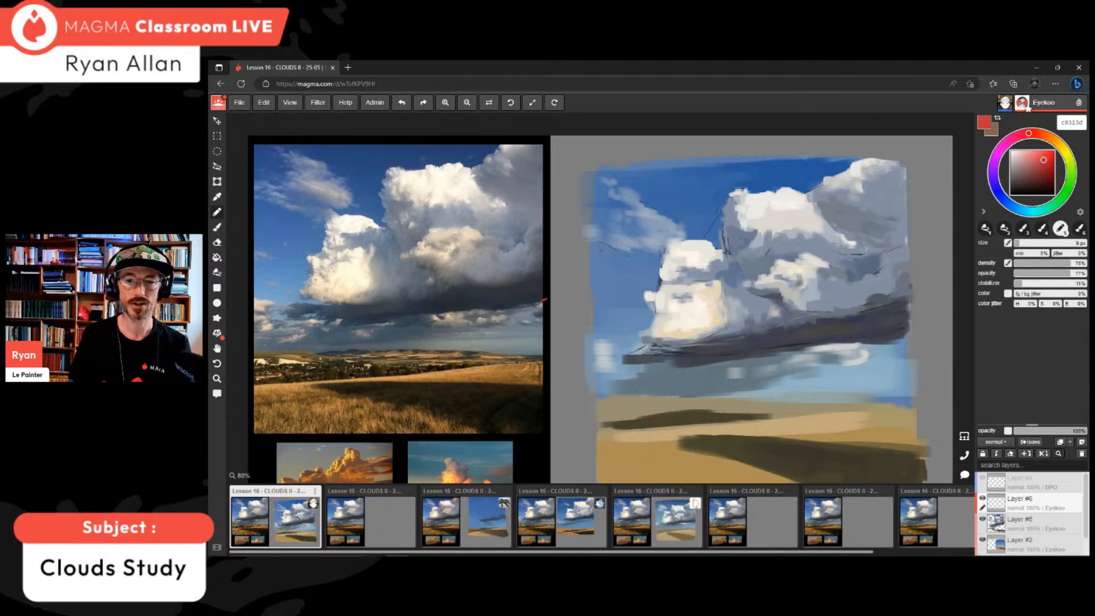
{"action": "mouse_move", "coordinate": [898, 165]}
{"action": "left_mouse_down"}
{"action": "mouse_move", "coordinate": [821, 189]}
{"action": "mouse_move", "coordinate": [829, 216]}
{"action": "mouse_move", "coordinate": [854, 238]}
{"action": "left_mouse_up"}
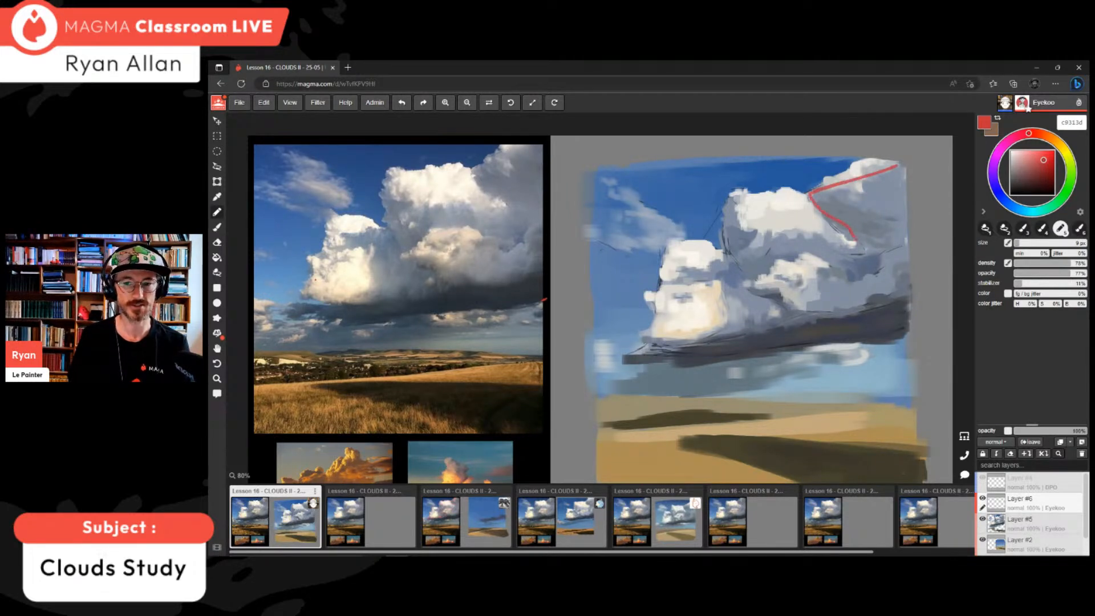
{"action": "key", "text": "ctrl+z"}
{"action": "key", "text": "ctrl+z"}
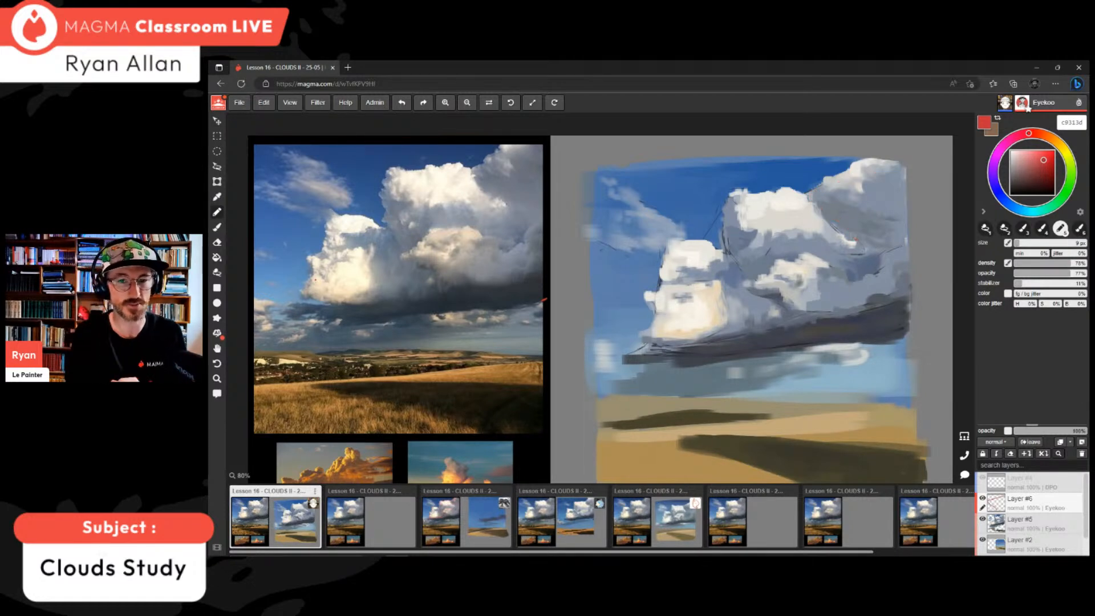
- Outline the main light and shadow shapes of the clouds in red over the reference photo, including the dark base and central puff
{"action": "mouse_move", "coordinate": [530, 146]}
{"action": "left_mouse_down"}
{"action": "mouse_move", "coordinate": [479, 167]}
{"action": "mouse_move", "coordinate": [505, 204]}
{"action": "mouse_move", "coordinate": [419, 210]}
{"action": "mouse_move", "coordinate": [388, 191]}
{"action": "mouse_move", "coordinate": [386, 217]}
{"action": "mouse_move", "coordinate": [352, 238]}
{"action": "mouse_move", "coordinate": [374, 251]}
{"action": "mouse_move", "coordinate": [368, 289]}
{"action": "mouse_move", "coordinate": [294, 314]}
{"action": "mouse_move", "coordinate": [413, 315]}
{"action": "mouse_move", "coordinate": [546, 289]}
{"action": "mouse_move", "coordinate": [352, 313]}
{"action": "mouse_move", "coordinate": [474, 303]}
{"action": "left_mouse_up"}
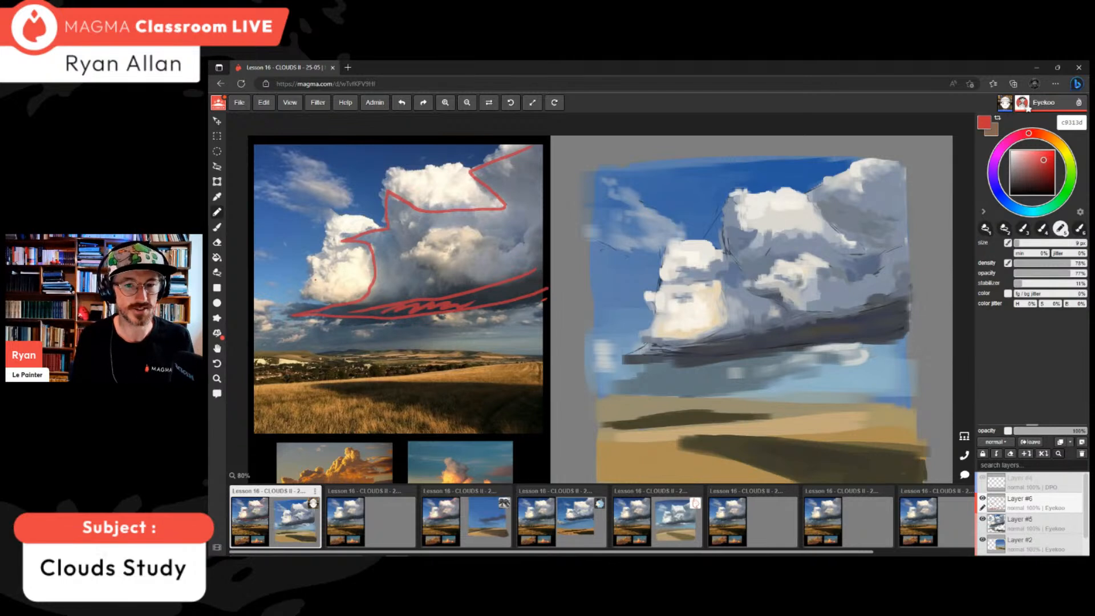
{"action": "mouse_move", "coordinate": [525, 228]}
{"action": "left_mouse_down"}
{"action": "mouse_move", "coordinate": [511, 247]}
{"action": "mouse_move", "coordinate": [523, 243]}
{"action": "mouse_move", "coordinate": [441, 269]}
{"action": "left_mouse_up"}
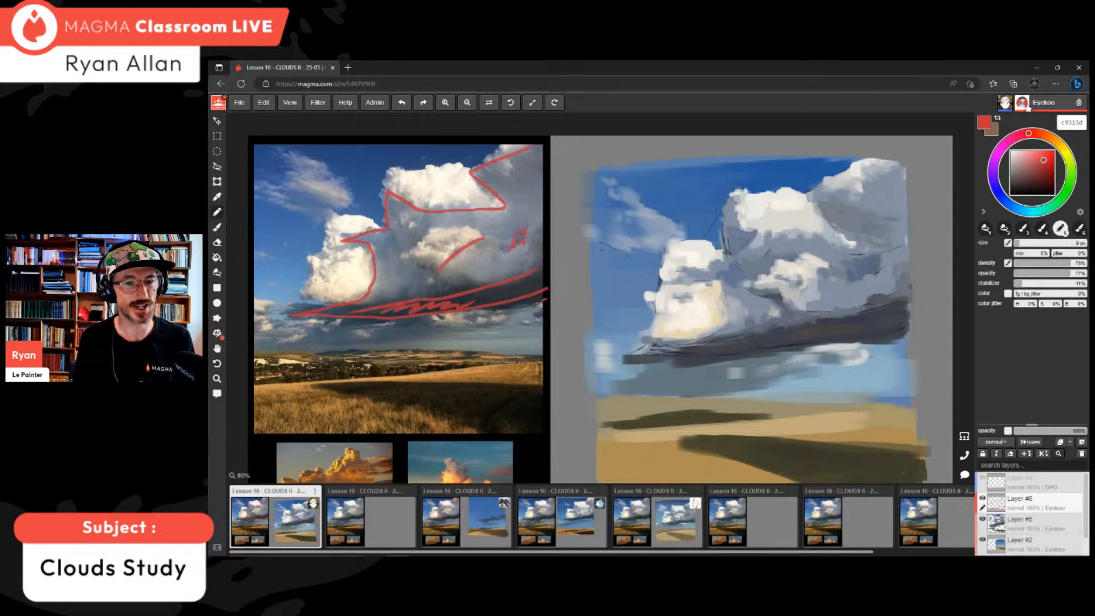
{"action": "mouse_move", "coordinate": [436, 226]}
{"action": "left_mouse_down"}
{"action": "mouse_move", "coordinate": [403, 244]}
{"action": "mouse_move", "coordinate": [479, 231]}
{"action": "left_mouse_up"}
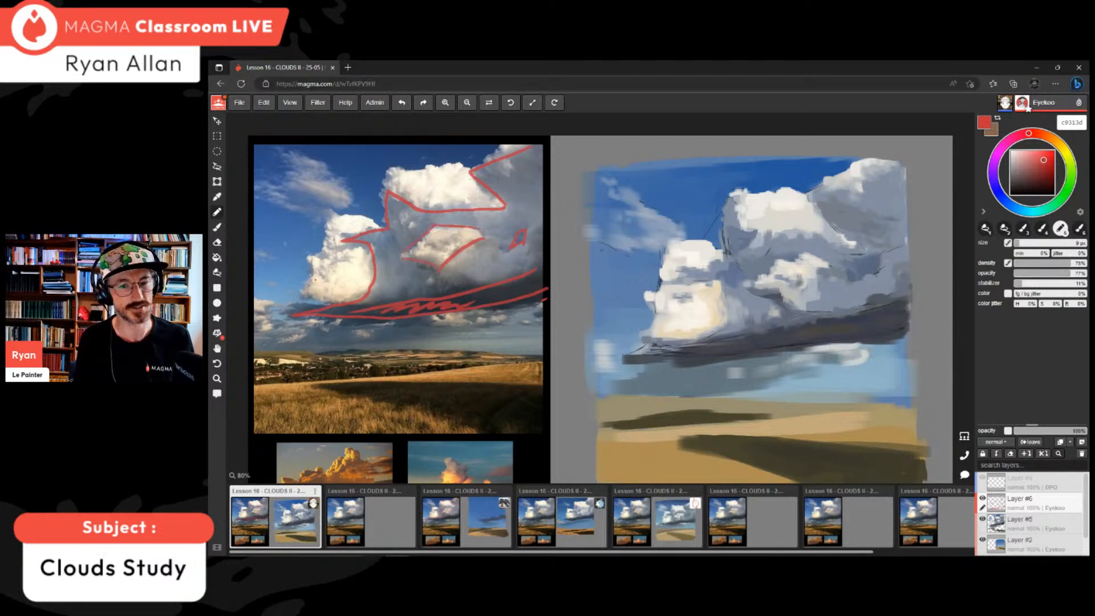
{"action": "left_click_drag", "start_coordinate": [354, 242], "coordinate": [322, 251]}
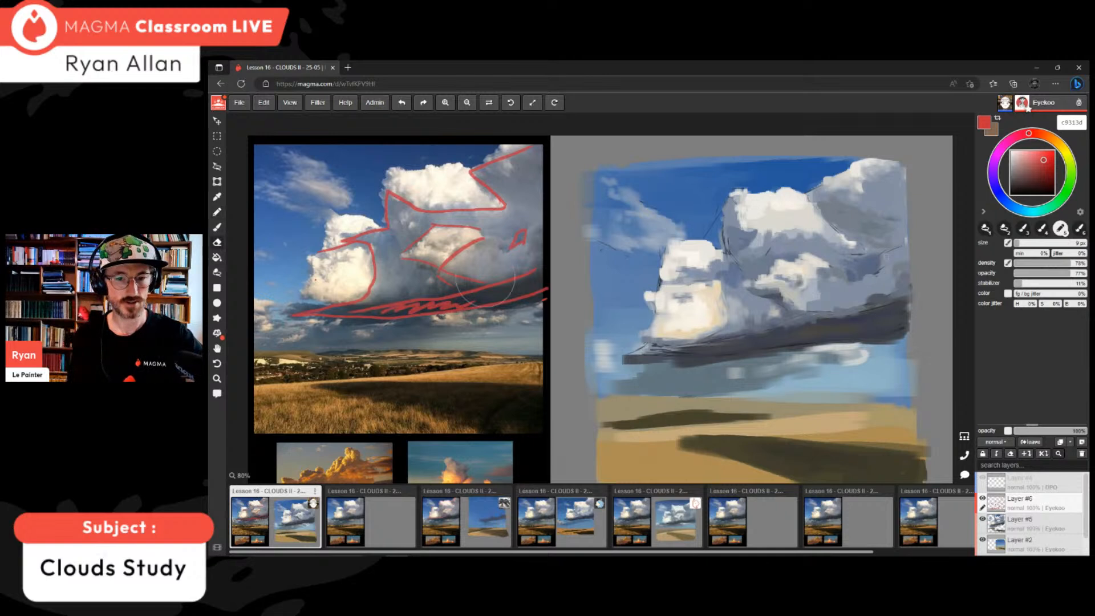
- Erase the red annotation lines from the reference photo and return to the brush
{"action": "key", "text": "e"}
{"action": "mouse_move", "coordinate": [500, 291]}
{"action": "left_mouse_down"}
{"action": "mouse_move", "coordinate": [353, 310]}
{"action": "mouse_move", "coordinate": [407, 205]}
{"action": "mouse_move", "coordinate": [496, 172]}
{"action": "mouse_move", "coordinate": [462, 251]}
{"action": "mouse_move", "coordinate": [514, 255]}
{"action": "left_mouse_up"}
{"action": "key", "text": "b"}
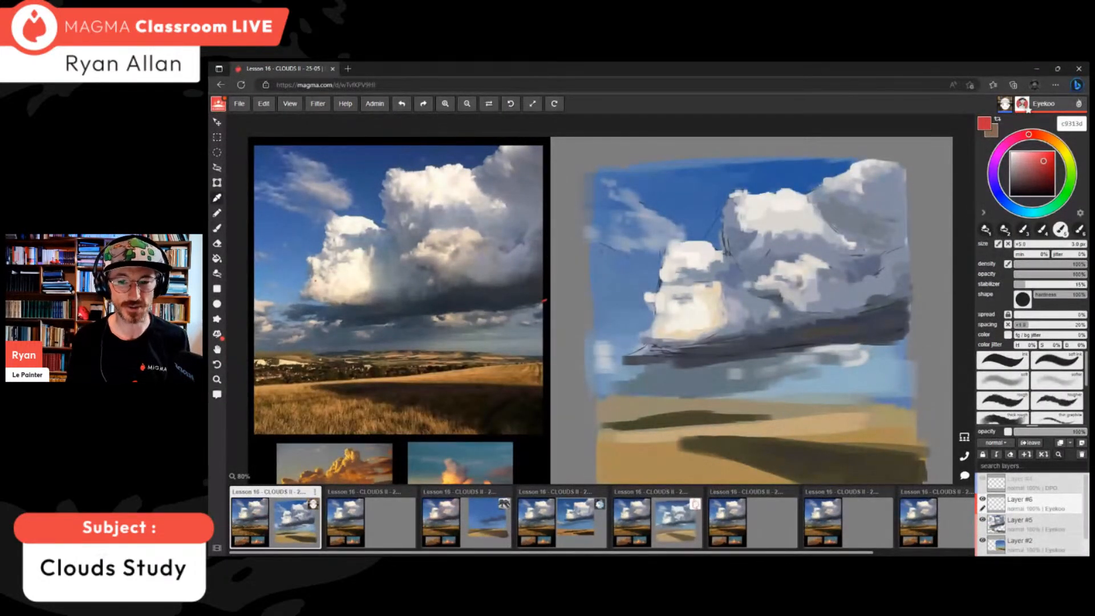
- Make Layer #5 active again and sample a light gray from beneath the large white cloud cap for the pencil
{"action": "left_click", "coordinate": [793, 245], "text": "alt"}
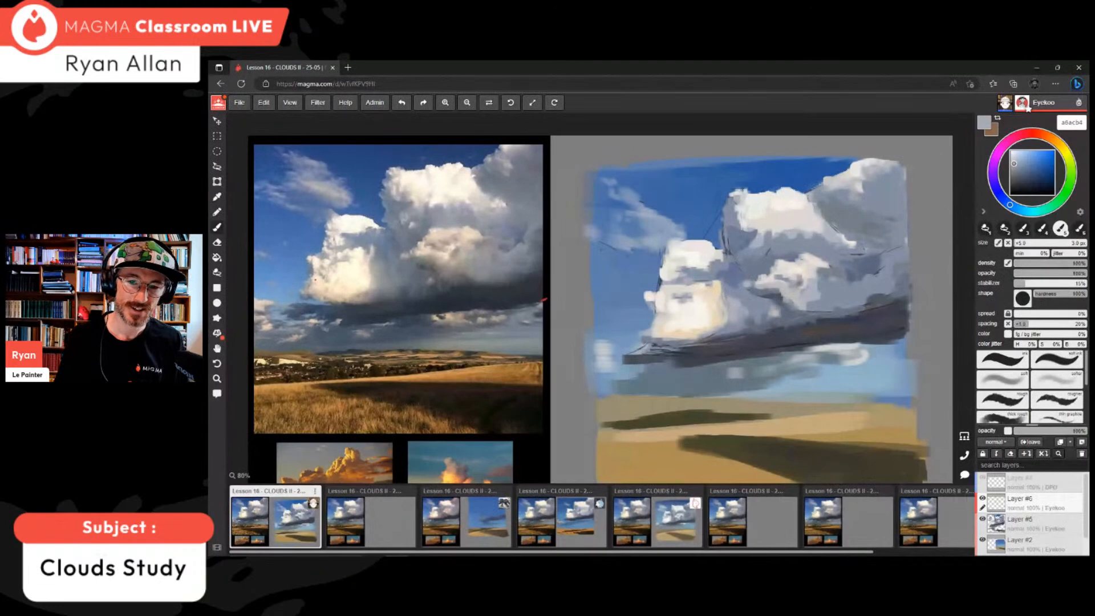
{"action": "left_click", "coordinate": [792, 242], "text": "alt"}
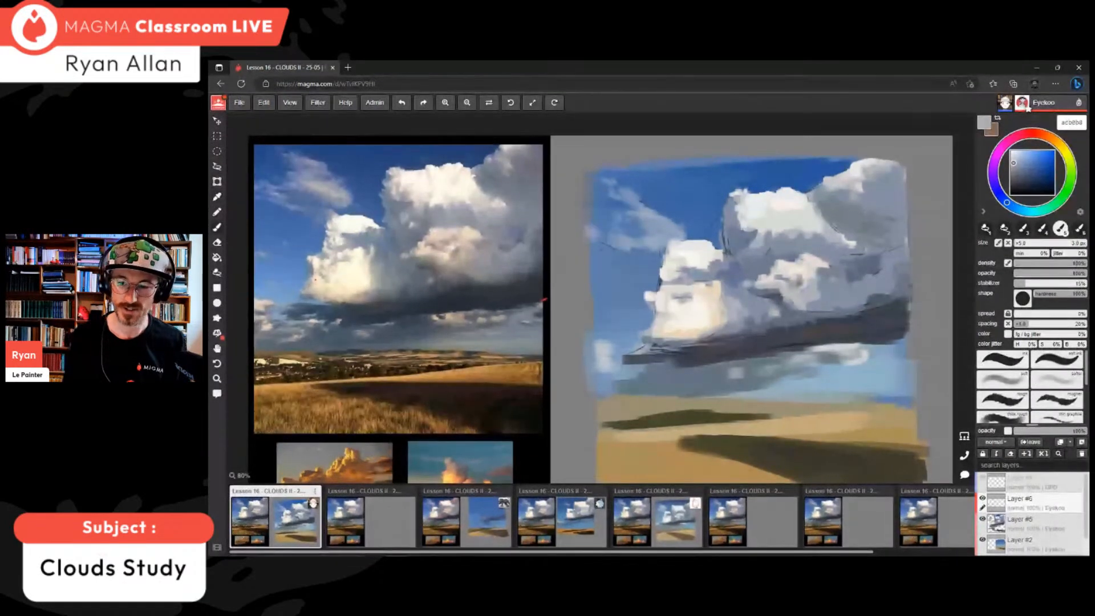
{"action": "left_click", "coordinate": [1035, 523]}
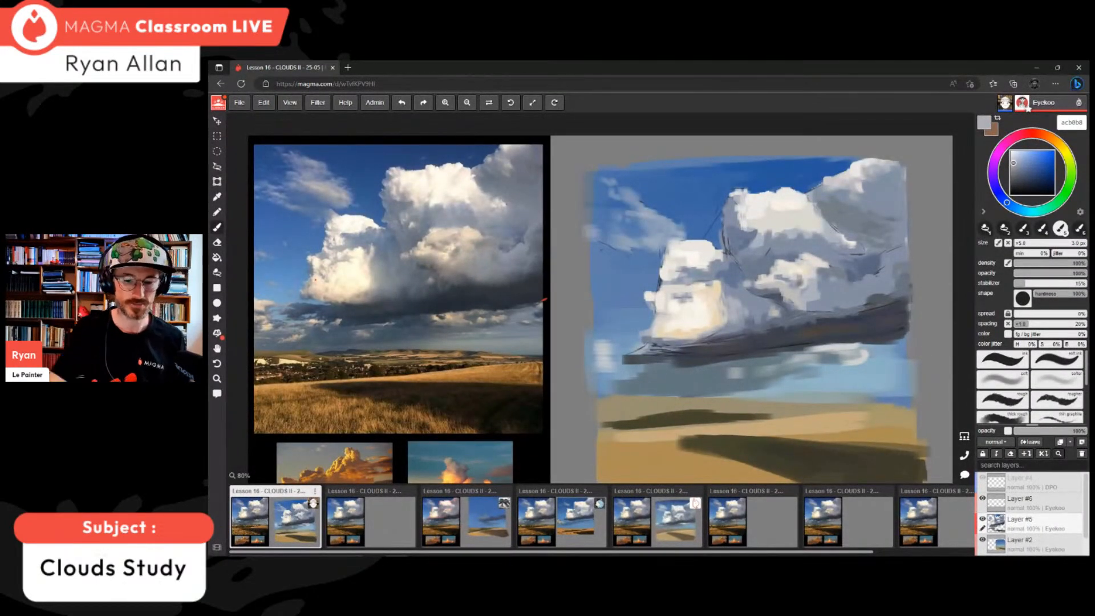
{"action": "key", "text": "p"}
{"action": "left_click", "coordinate": [774, 230], "text": "alt"}
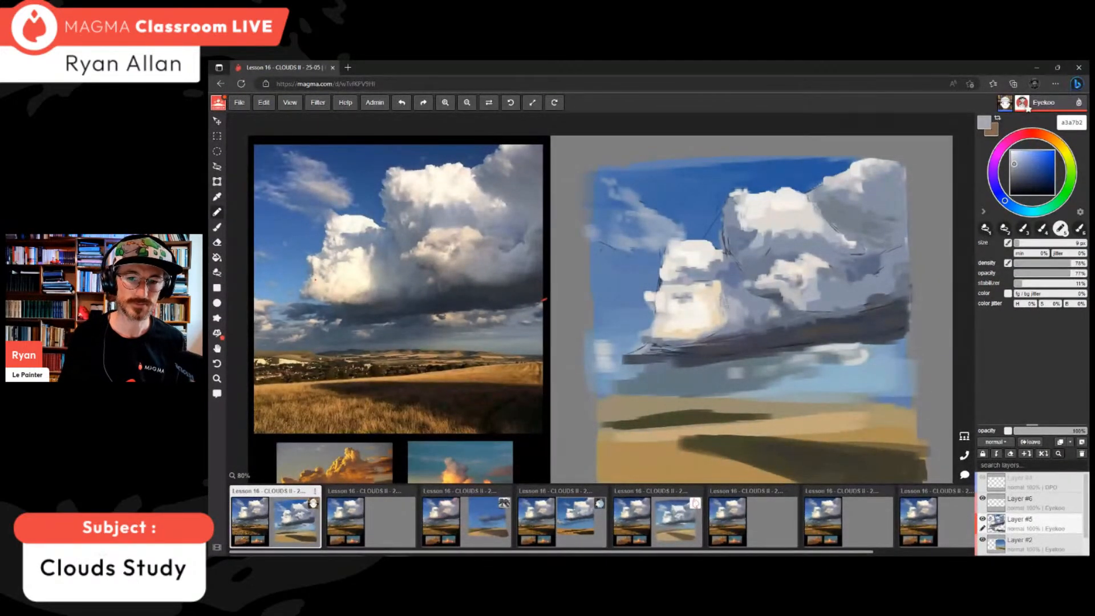
- Refine the shadowed underside of the left white cloud with sampled blue-gray, neutral gray and a slightly warmer beige-gray
{"action": "left_click", "coordinate": [727, 306], "text": "alt"}
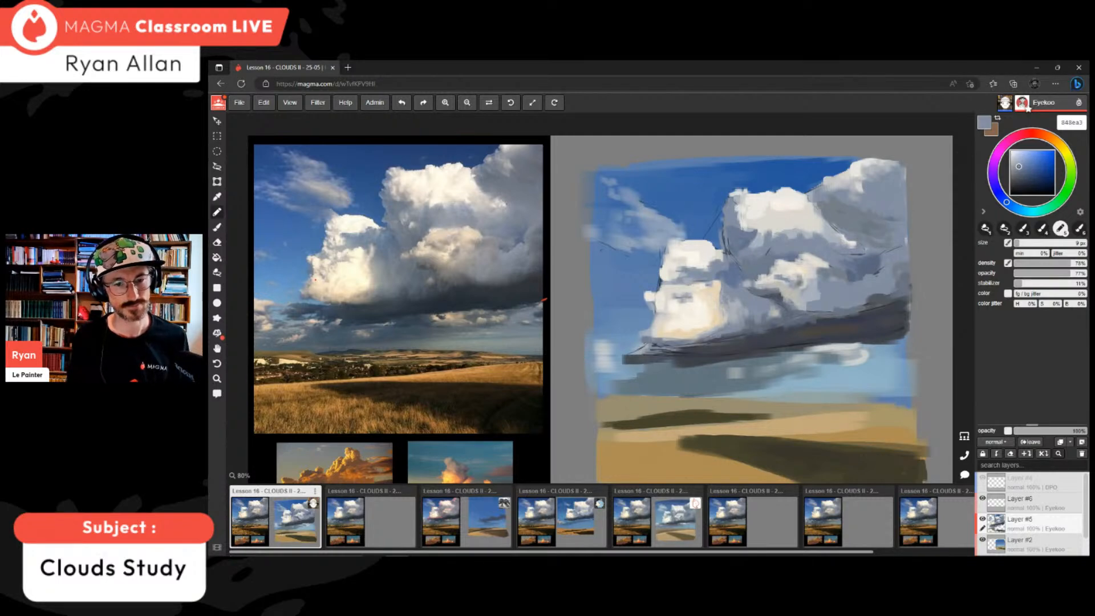
{"action": "left_click_drag", "start_coordinate": [717, 342], "coordinate": [730, 336]}
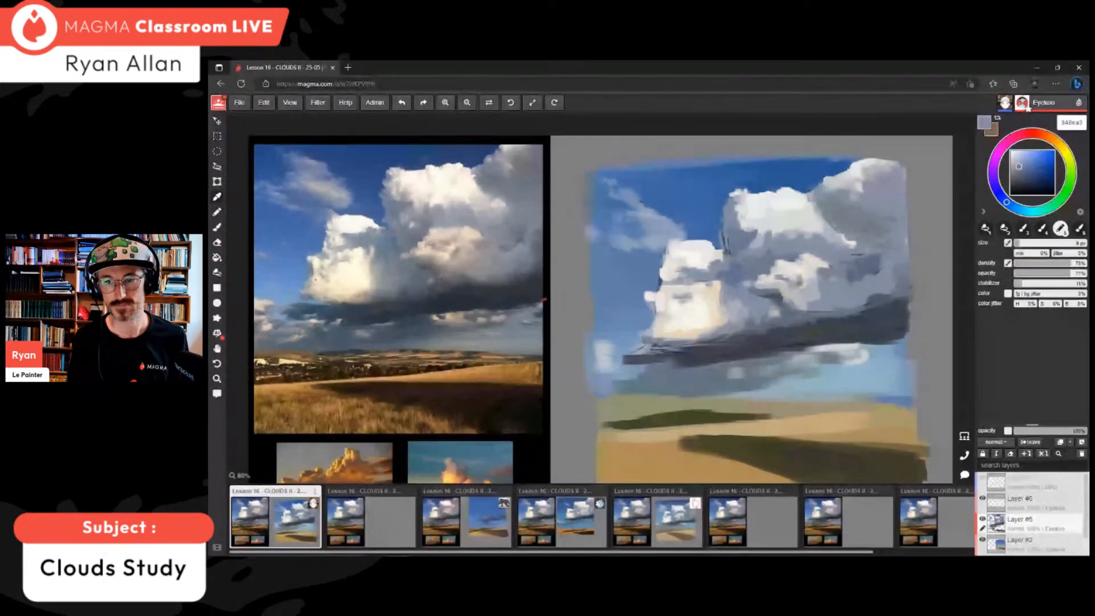
{"action": "left_click", "coordinate": [697, 314], "text": "alt"}
{"action": "left_click", "coordinate": [1014, 164]}
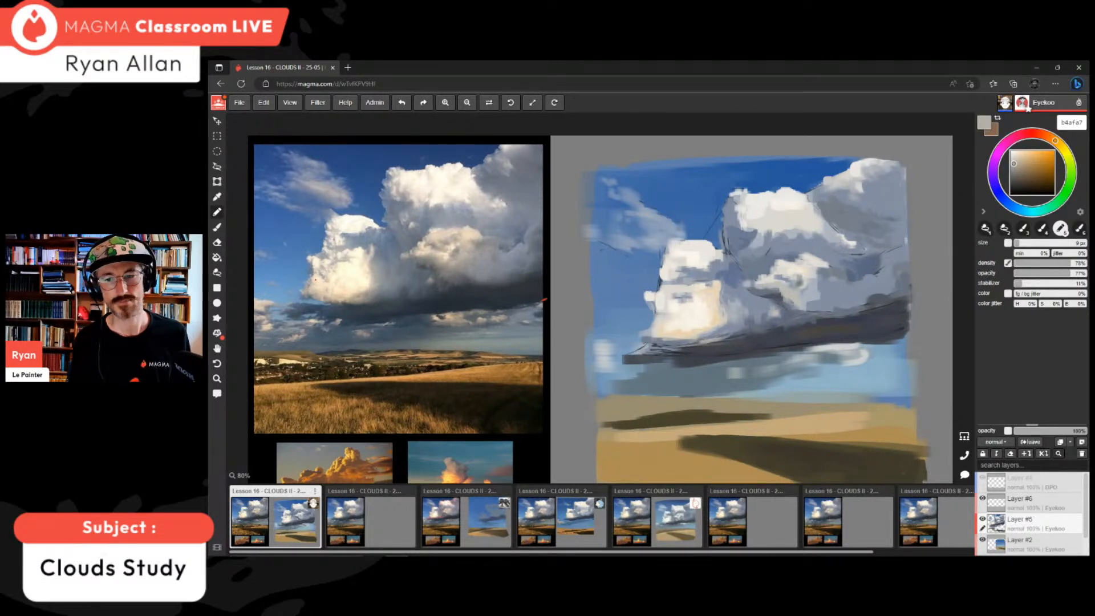
{"action": "left_click_drag", "start_coordinate": [1014, 163], "coordinate": [1019, 165]}
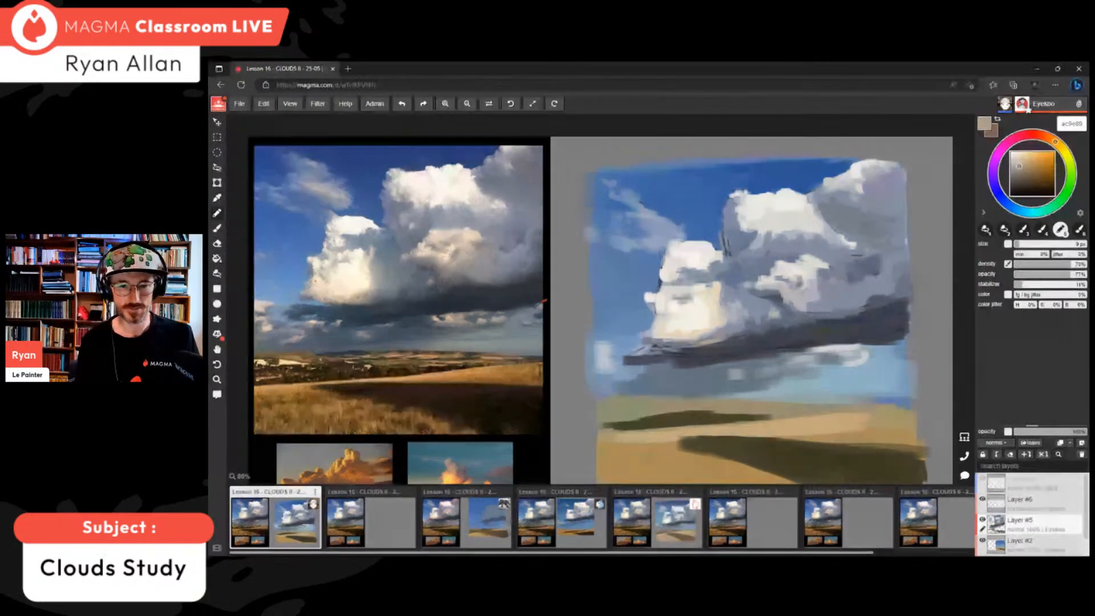
- Paint a darker slate-gray cloud band beneath the dark cloud base, extending it to the painting's right edge with a 12 px pencil
{"action": "left_click", "coordinate": [744, 351], "text": "alt"}
{"action": "left_click", "coordinate": [707, 368], "text": "alt"}
{"action": "left_click", "coordinate": [1011, 205]}
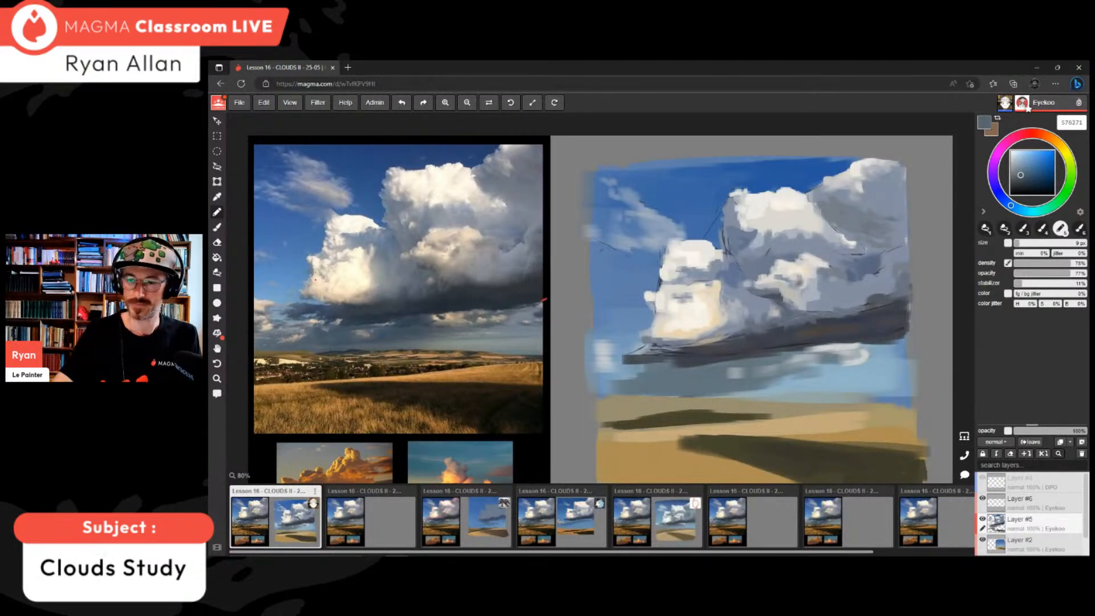
{"action": "key", "text": "bracketright"}
{"action": "key", "text": "bracketright"}
{"action": "key", "text": "bracketright"}
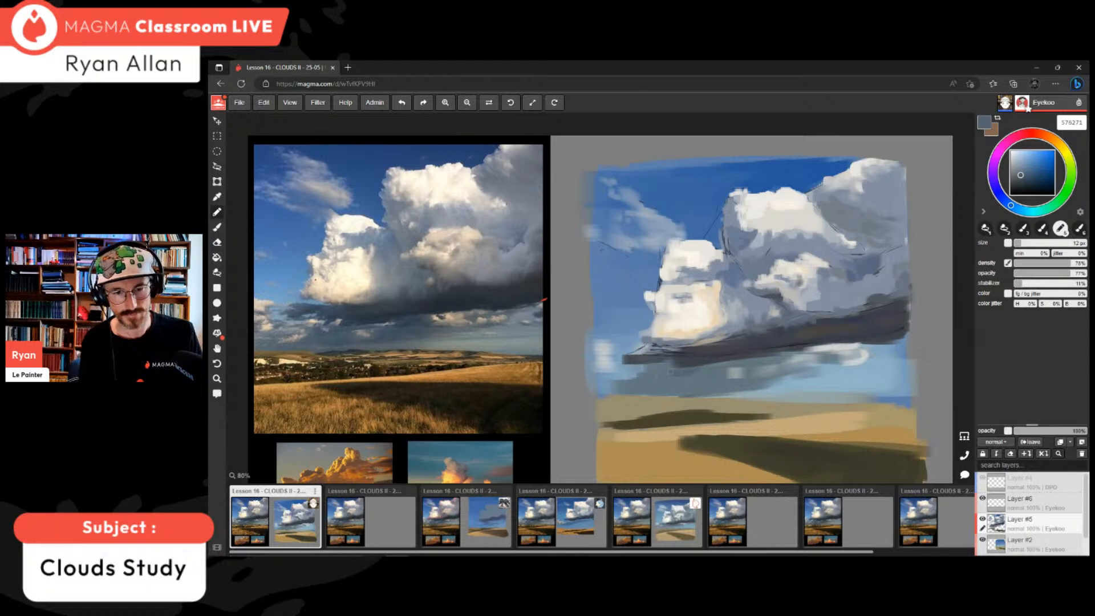
{"action": "mouse_move", "coordinate": [663, 375]}
{"action": "left_mouse_down"}
{"action": "mouse_move", "coordinate": [749, 375]}
{"action": "mouse_move", "coordinate": [729, 366]}
{"action": "mouse_move", "coordinate": [770, 360]}
{"action": "mouse_move", "coordinate": [730, 377]}
{"action": "mouse_move", "coordinate": [793, 370]}
{"action": "left_mouse_up"}
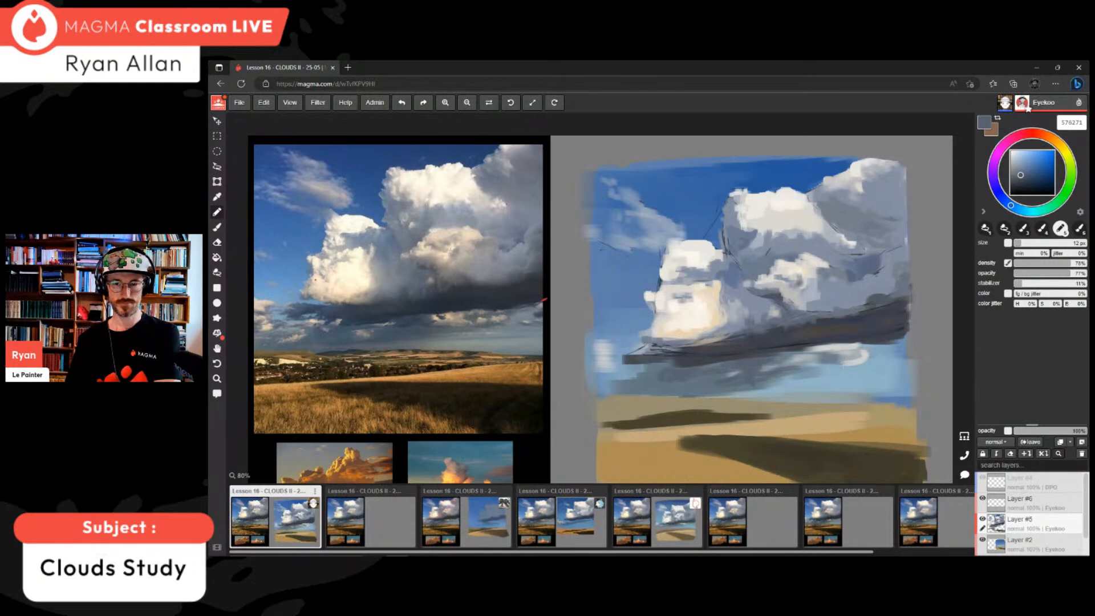
{"action": "left_click_drag", "start_coordinate": [858, 361], "coordinate": [836, 363]}
{"action": "left_click_drag", "start_coordinate": [908, 352], "coordinate": [897, 356]}
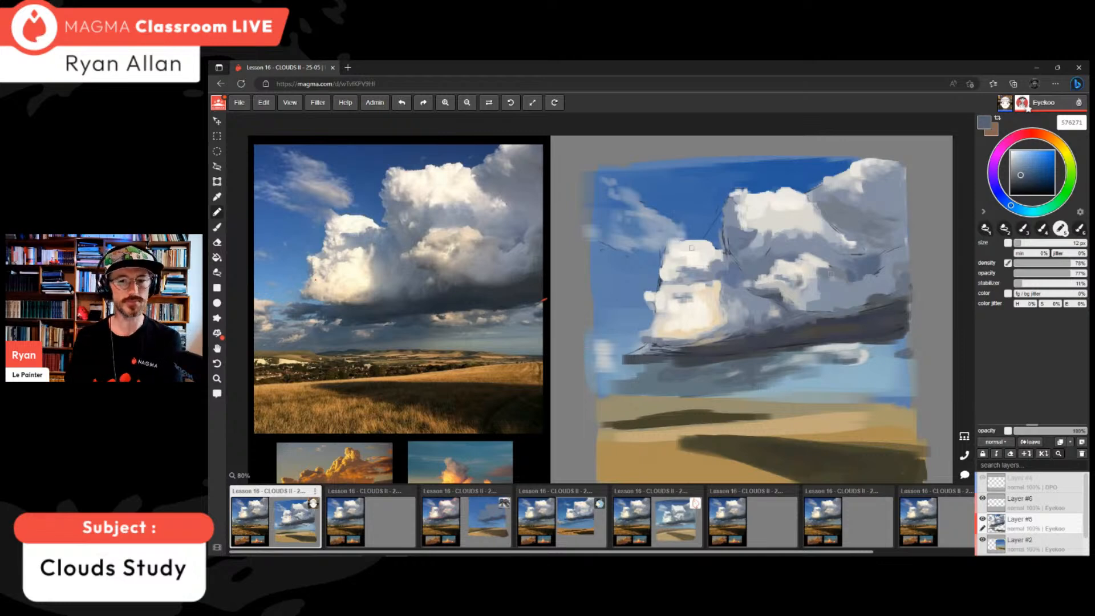
- Cover the stray dark lines beside the central cloud's left edge with sampled sky blue and pick up the adjoining blue-gray shadow
{"action": "left_click", "coordinate": [709, 234], "text": "alt"}
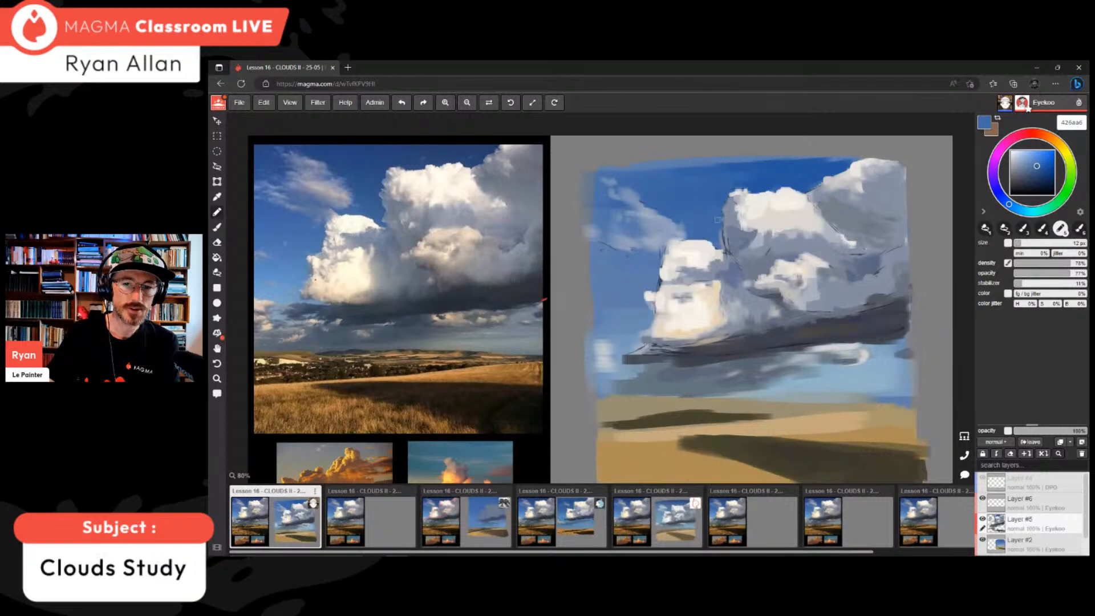
{"action": "left_click_drag", "start_coordinate": [721, 233], "coordinate": [721, 240]}
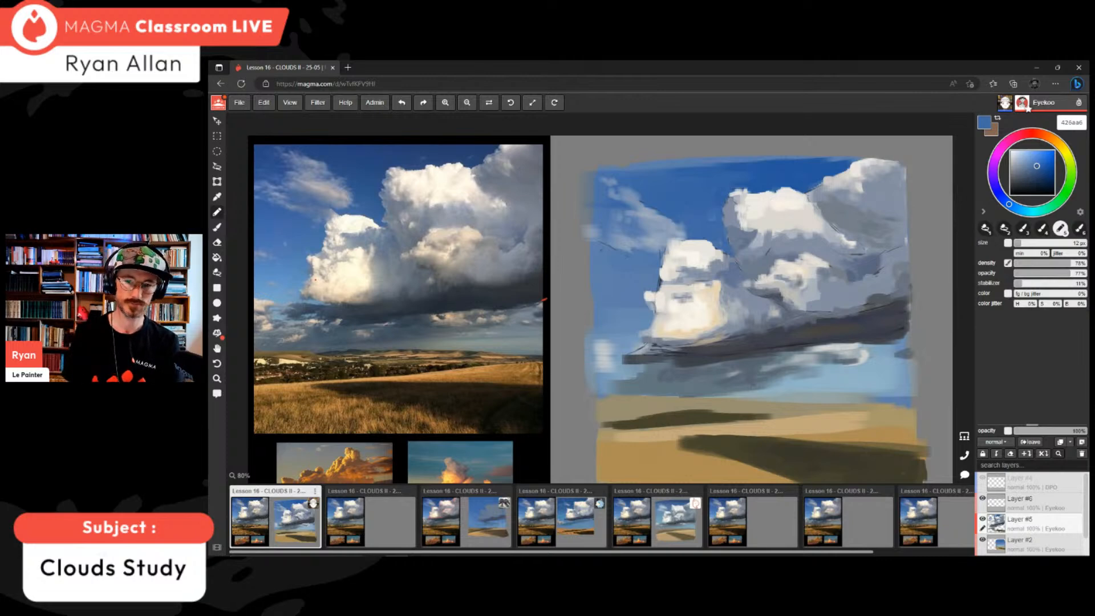
{"action": "left_click", "coordinate": [732, 246], "text": "alt"}
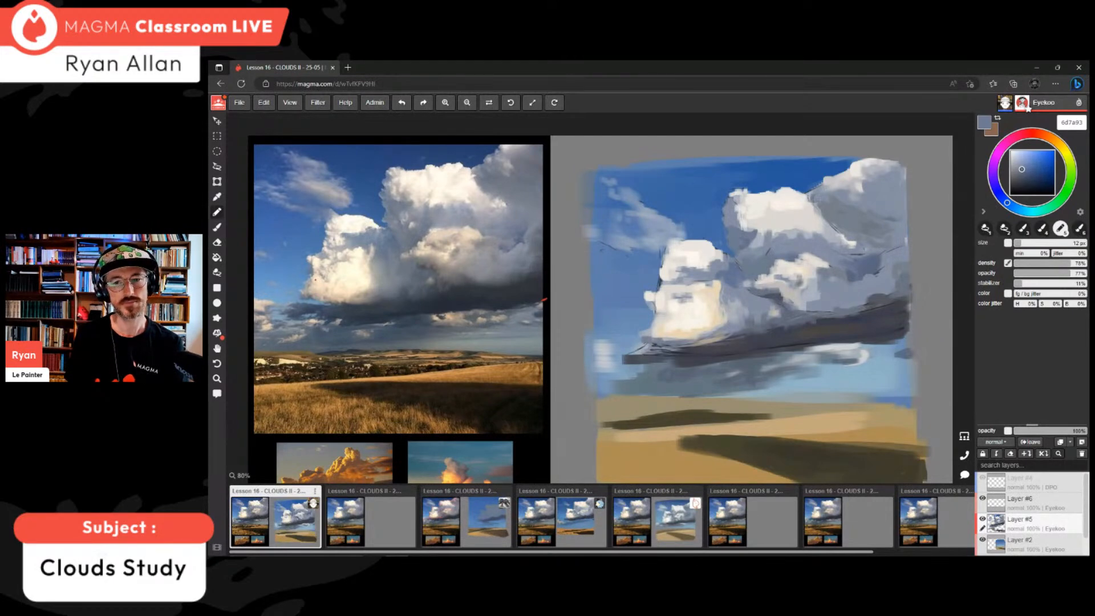
- Refine the light-to-shadow transition on the upper central cloud with off-white and blue-gray tones sampled from it
{"action": "left_click", "coordinate": [801, 194], "text": "alt"}
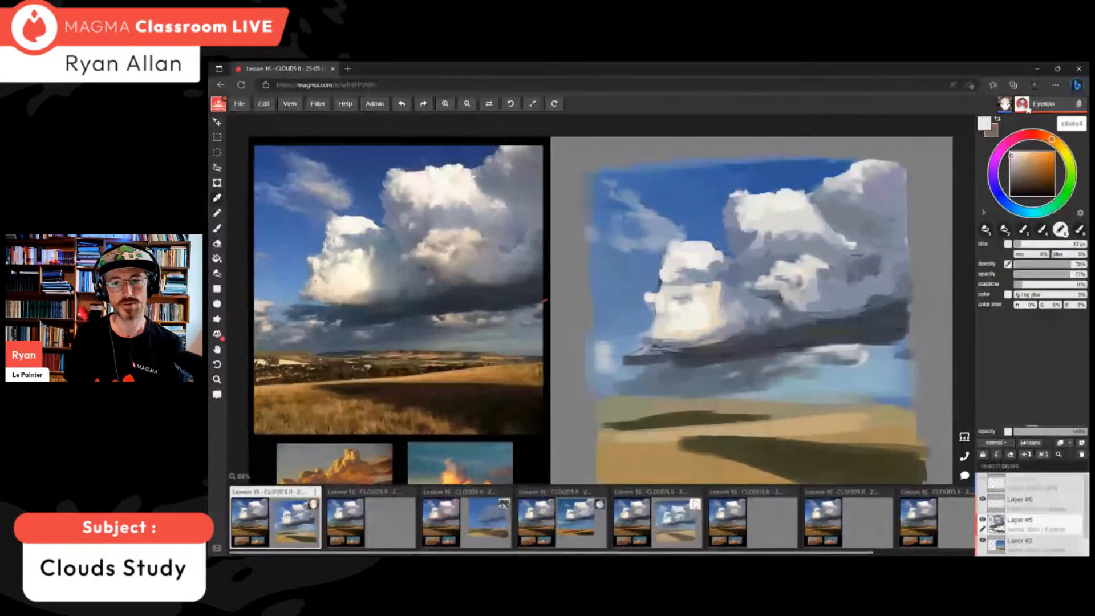
{"action": "left_click", "coordinate": [816, 205], "text": "alt"}
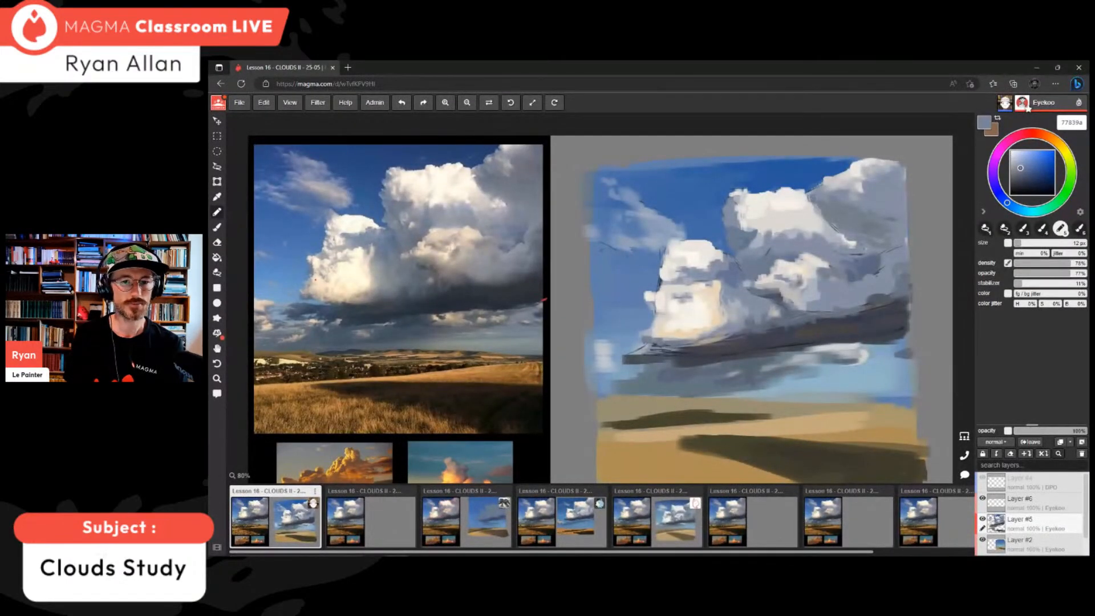
{"action": "left_click", "coordinate": [840, 212], "text": "alt"}
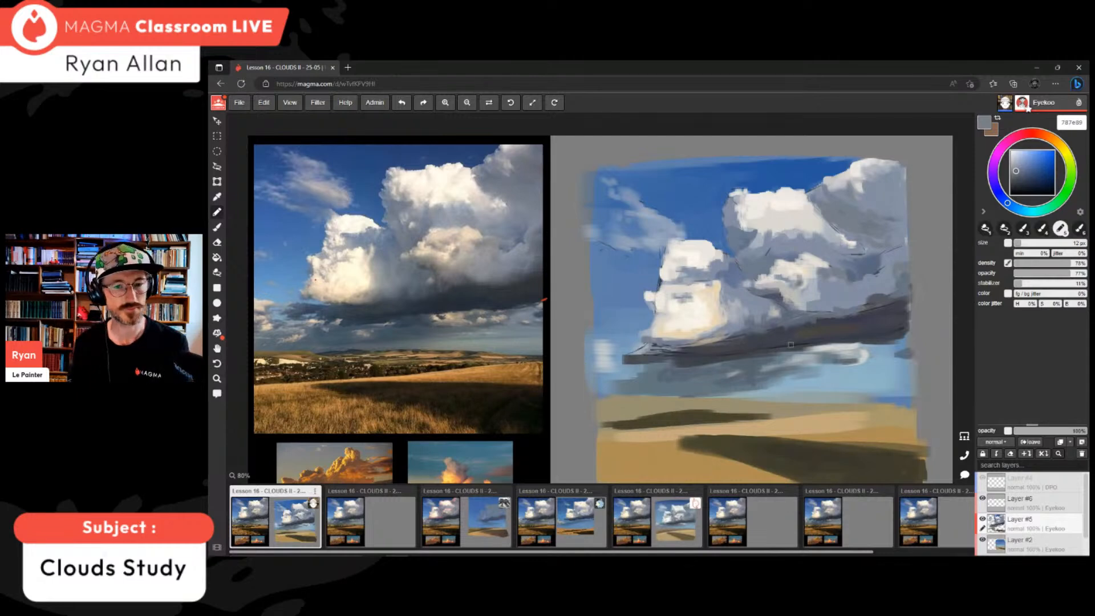
- Dab small light blue-gray highlights into the slate cloud band beneath the dark base using a very fine pencil
{"action": "left_click", "coordinate": [833, 350], "text": "alt"}
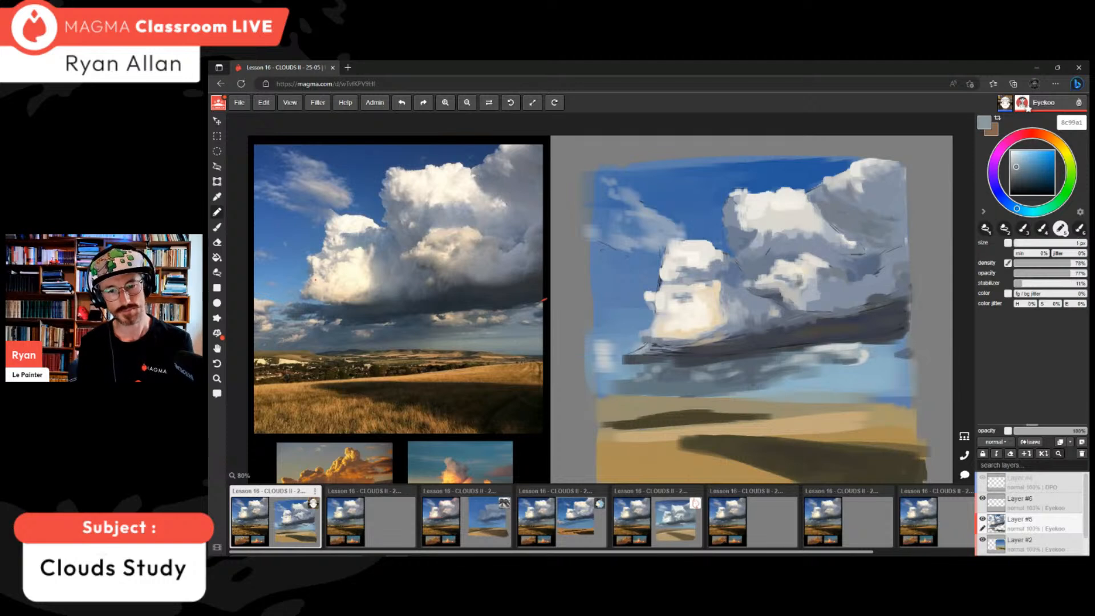
{"action": "key", "text": "bracketright"}
{"action": "key", "text": "bracketright"}
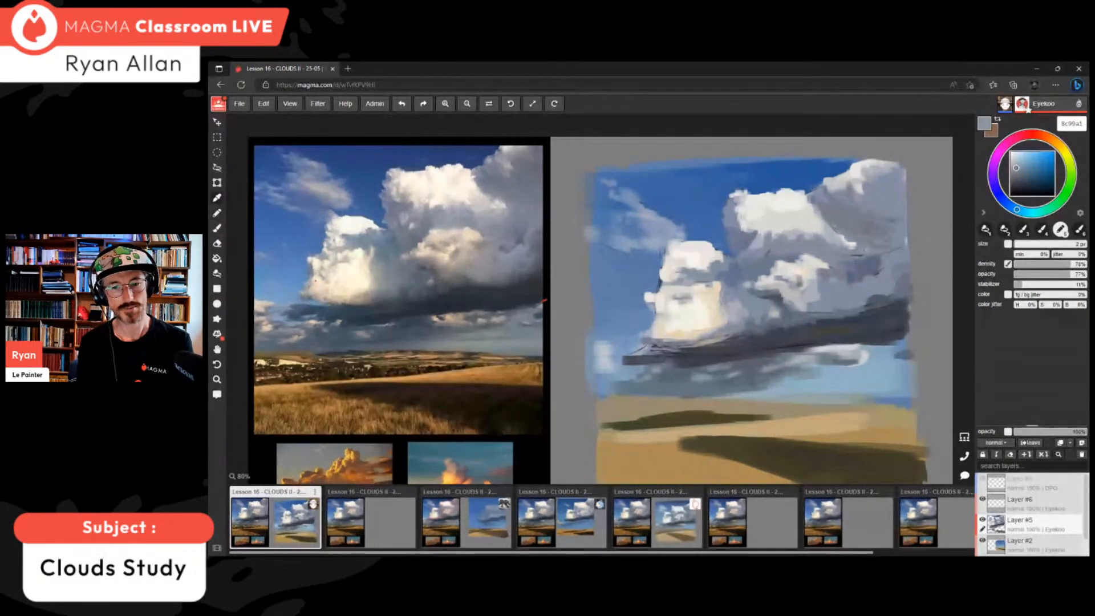
- Sample warm cream from the left cloud, lower pencil density and opacity to 43%, and add a faint streak to the band's left end
{"action": "left_click", "coordinate": [714, 293], "text": "alt"}
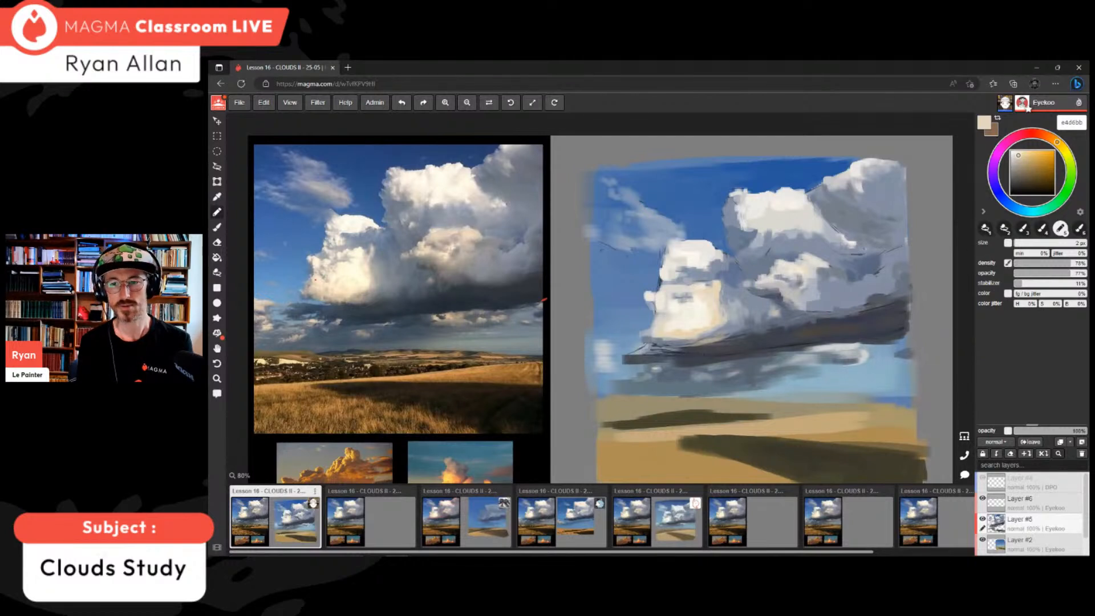
{"action": "key", "text": "]"}
{"action": "left_click_drag", "start_coordinate": [1070, 263], "coordinate": [1046, 264]}
{"action": "left_click", "coordinate": [1045, 273]}
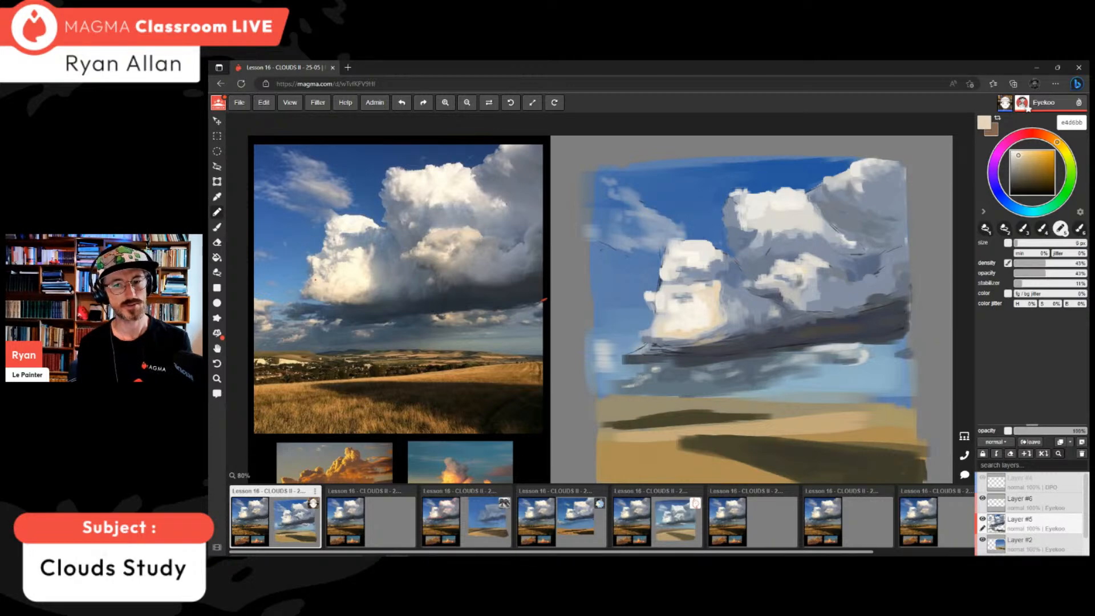
- Break up the pale cloud patch at the painting's lower left edge with sampled slate blue-gray at 10 px
{"action": "left_click", "coordinate": [650, 381], "text": "alt"}
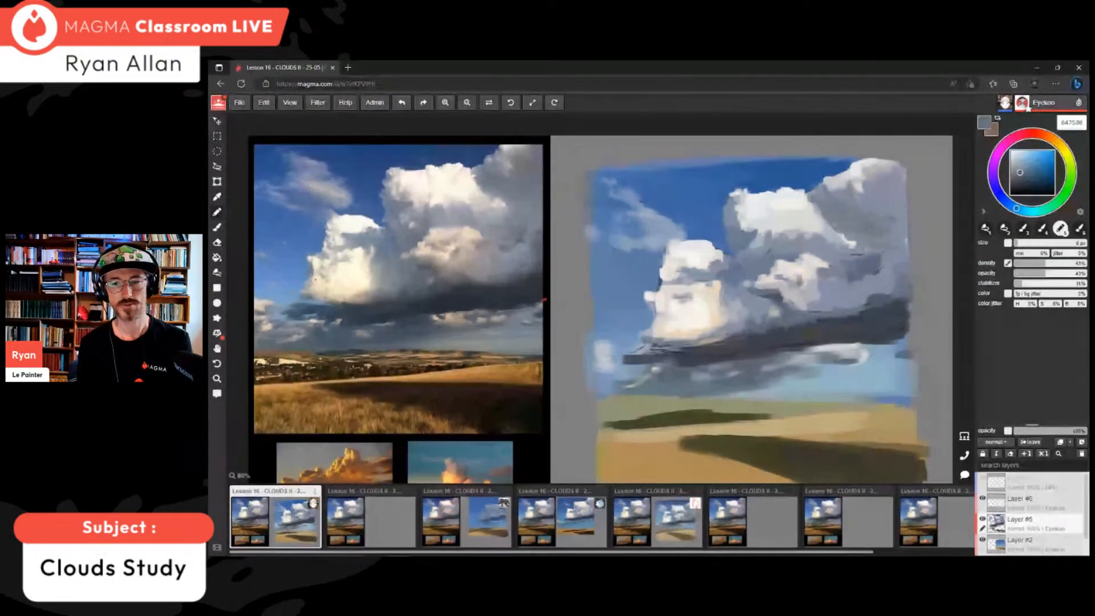
{"action": "key", "text": "bracketright"}
{"action": "key", "text": "bracketright"}
{"action": "key", "text": "bracketright"}
{"action": "key", "text": "bracketright"}
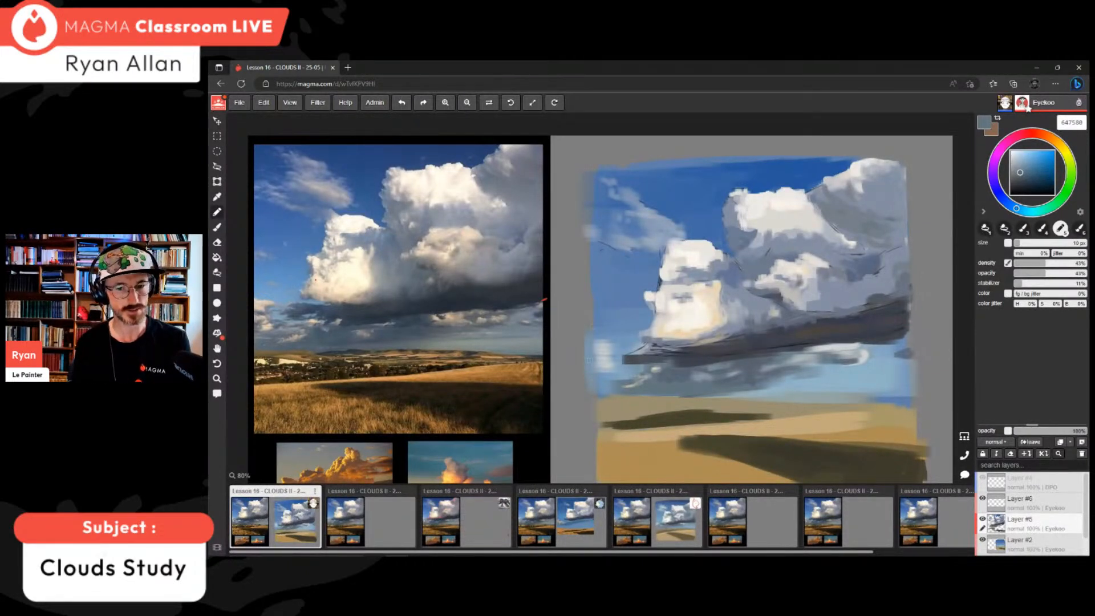
{"action": "mouse_move", "coordinate": [604, 372]}
{"action": "left_mouse_down"}
{"action": "mouse_move", "coordinate": [605, 389]}
{"action": "mouse_move", "coordinate": [619, 370]}
{"action": "mouse_move", "coordinate": [636, 373]}
{"action": "left_mouse_up"}
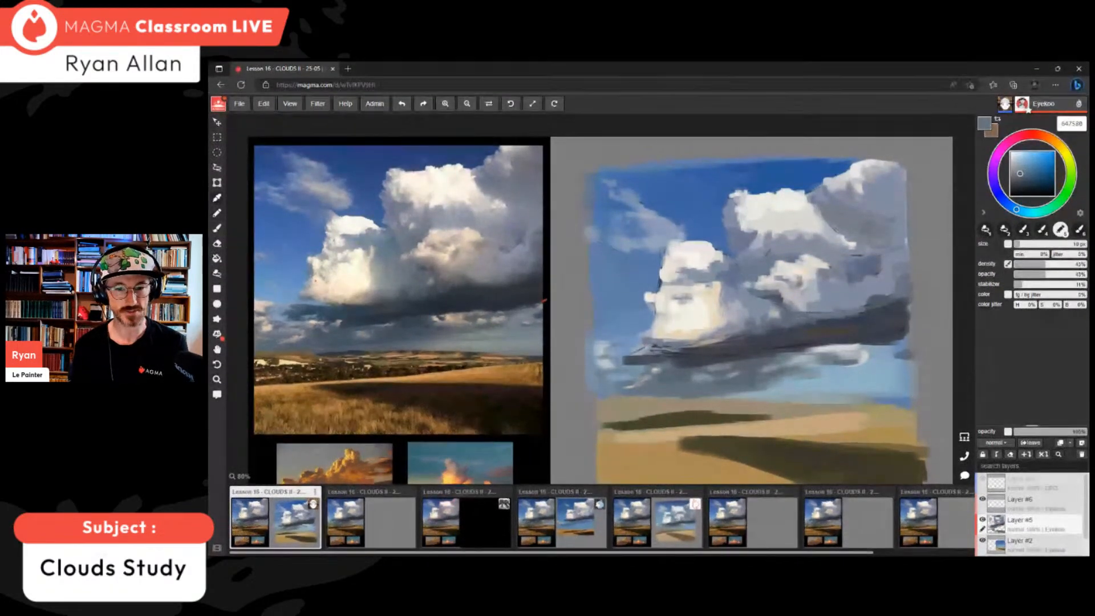
- Rework the right end of the dark cloud base with sampled dark grays and lighter blue-gray from the surrounding cloud
{"action": "left_click", "coordinate": [900, 356], "text": "alt"}
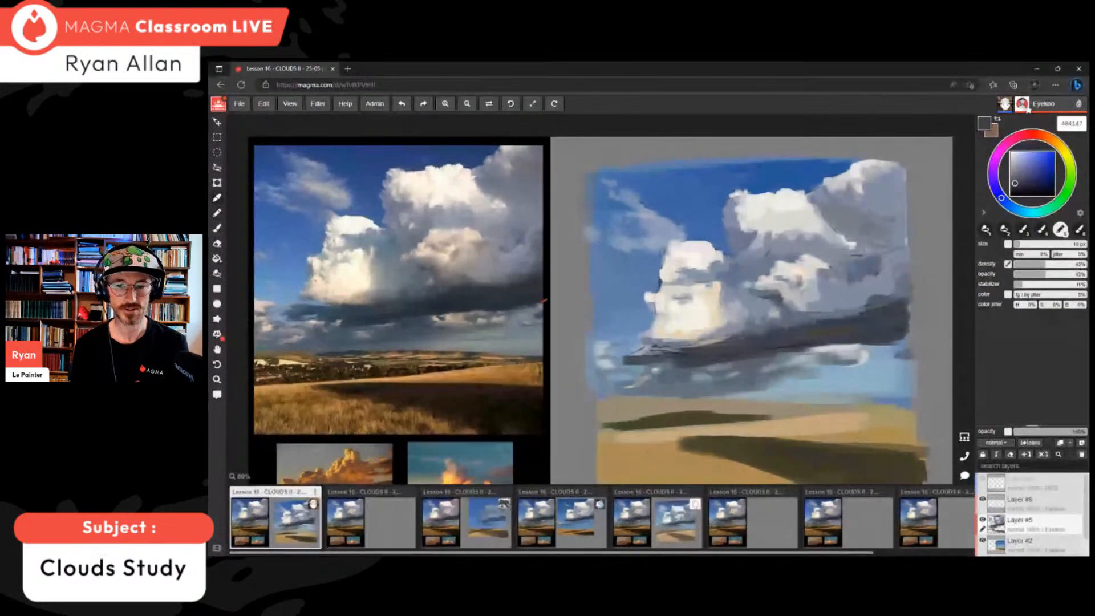
{"action": "left_click", "coordinate": [901, 321], "text": "alt"}
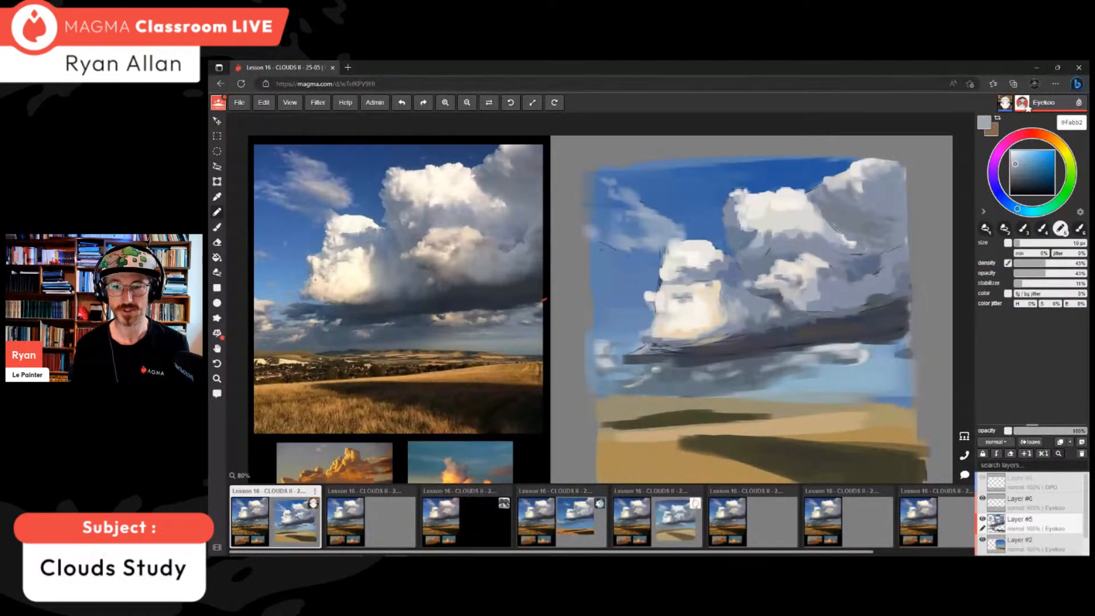
{"action": "left_click", "coordinate": [902, 333], "text": "alt"}
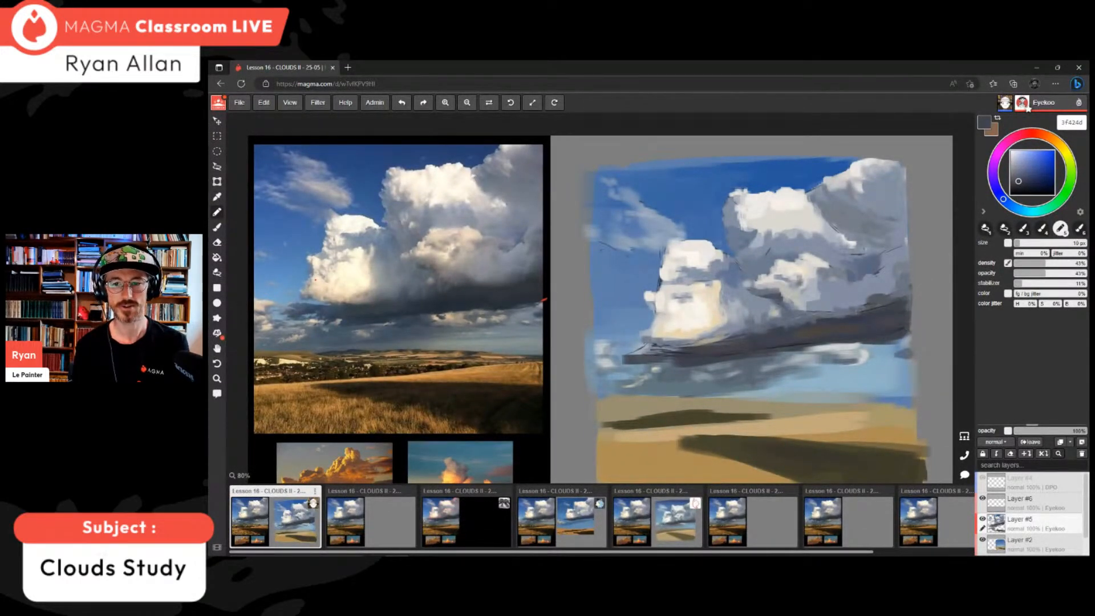
{"action": "left_click", "coordinate": [880, 298], "text": "alt"}
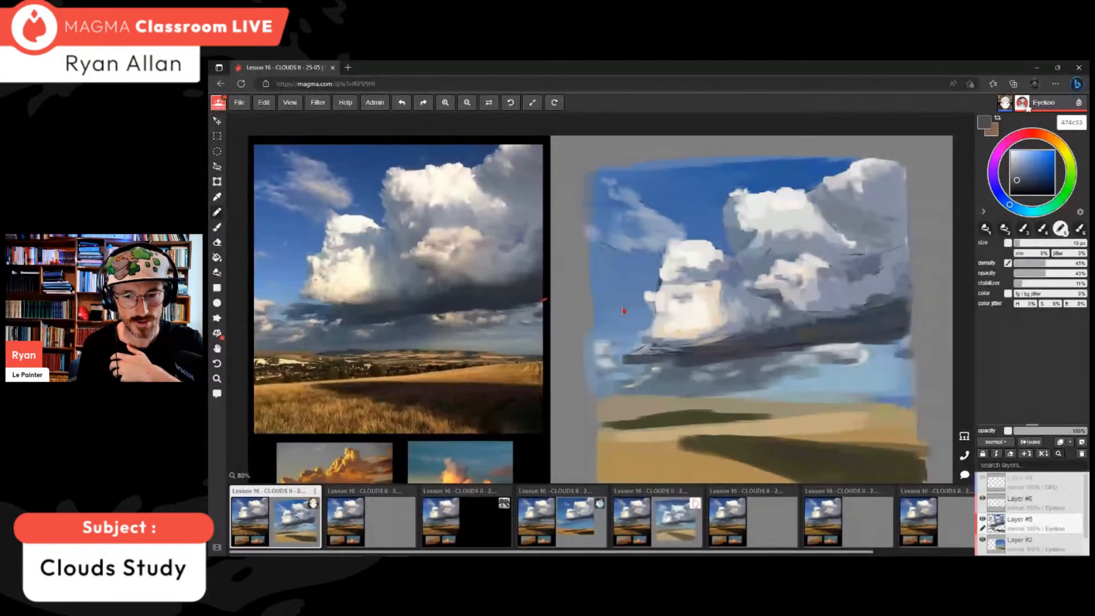
- Set pencil density and opacity to 100% and reshape the dark base's left tip with sampled sky blue and dark gray
{"action": "left_click", "coordinate": [622, 311], "text": "alt"}
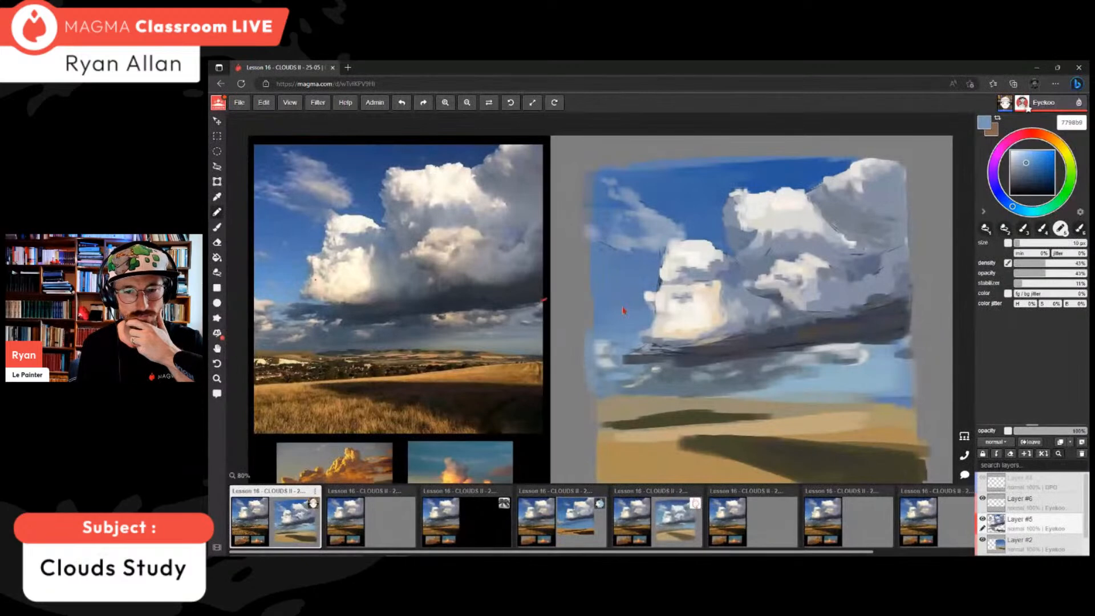
{"action": "left_click", "coordinate": [1085, 262]}
{"action": "left_click", "coordinate": [1086, 273]}
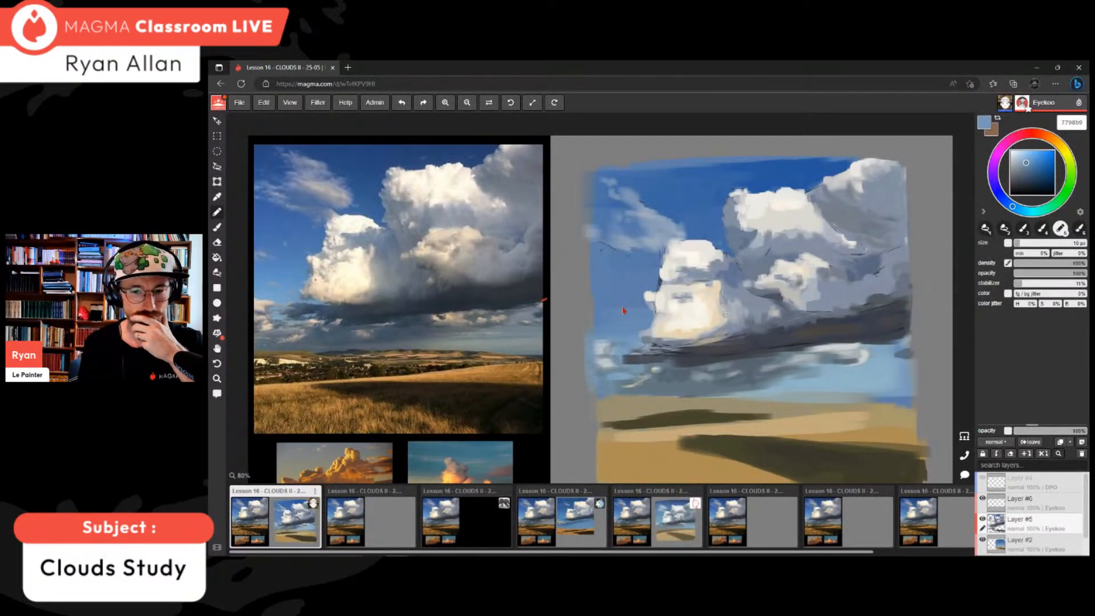
{"action": "left_click", "coordinate": [745, 349], "text": "alt"}
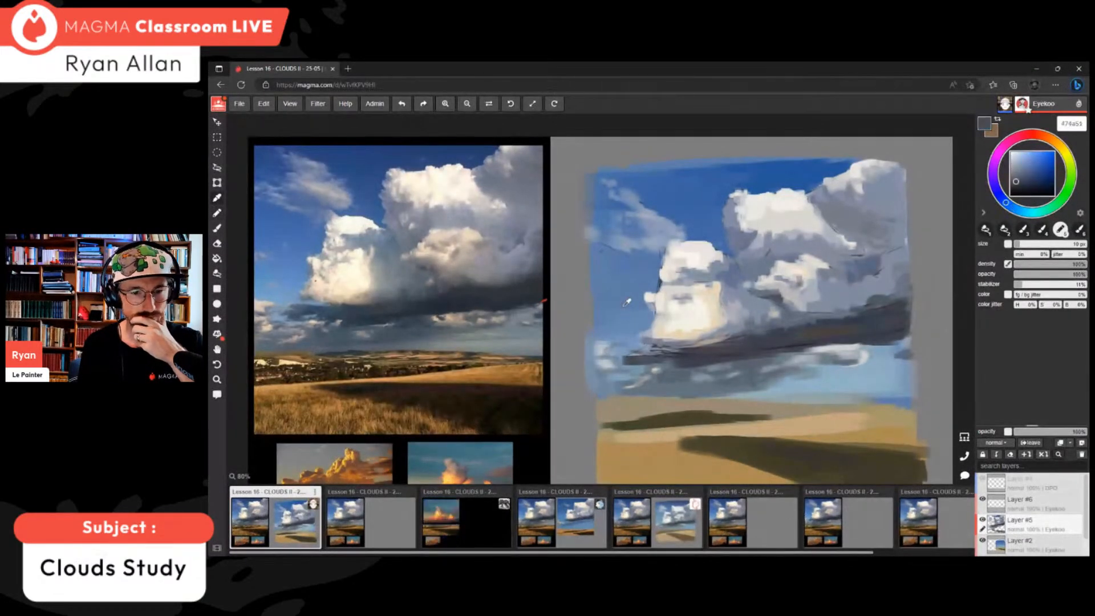
{"action": "left_click", "coordinate": [745, 352], "text": "alt"}
{"action": "left_click", "coordinate": [746, 353], "text": "alt"}
{"action": "left_click", "coordinate": [746, 350], "text": "alt"}
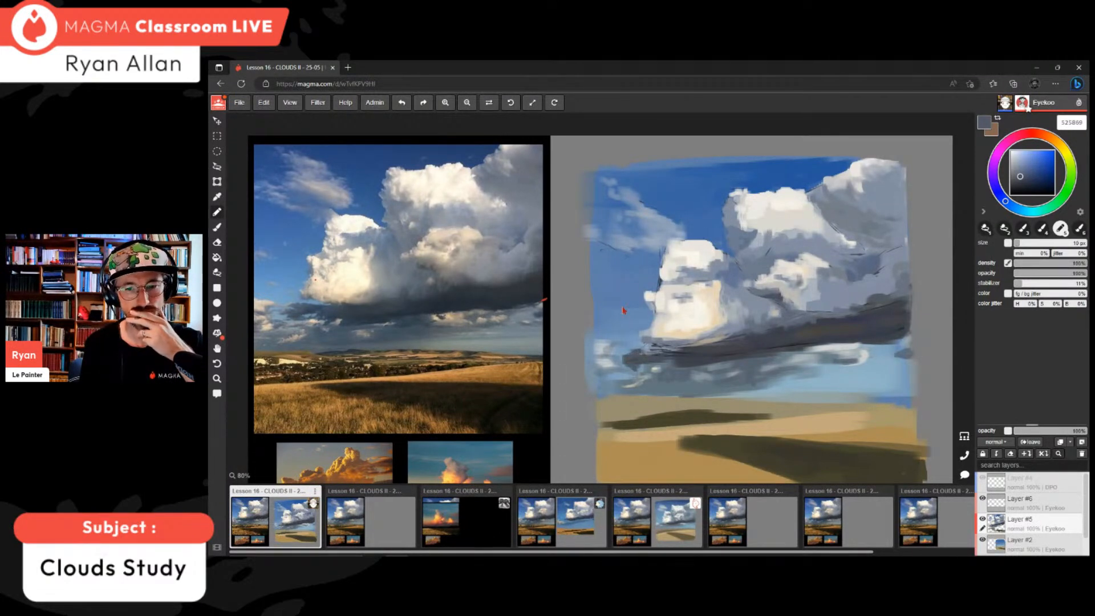
- Refine the broken edges where the dark base's left tip meets the white cloud, alternating sampled sky blue, light gray and dark gray
{"action": "left_click", "coordinate": [627, 302], "text": "alt"}
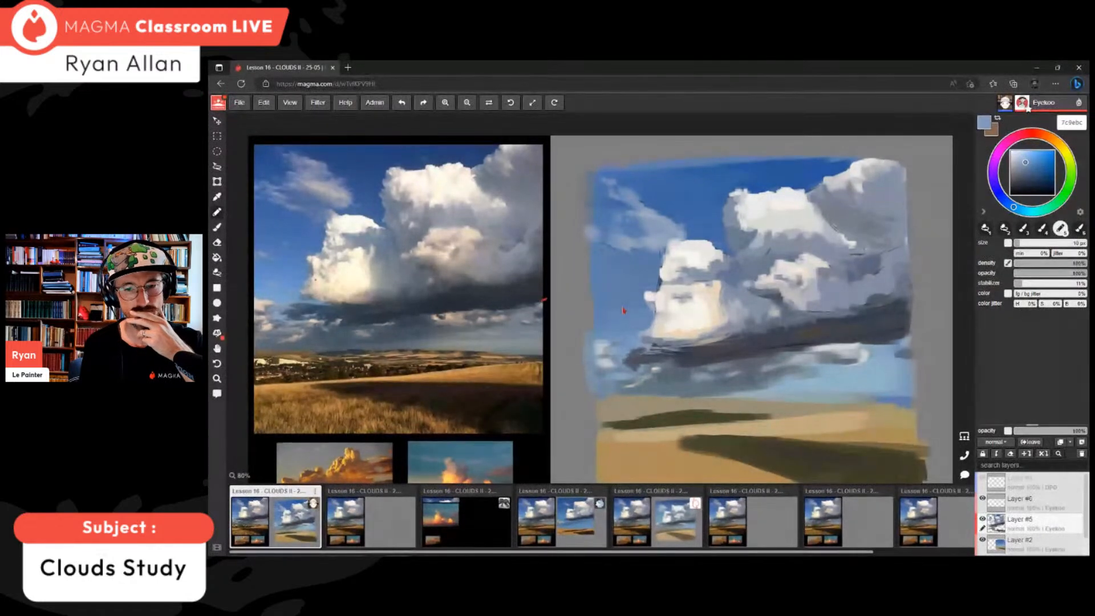
{"action": "left_click", "coordinate": [627, 302], "text": "alt"}
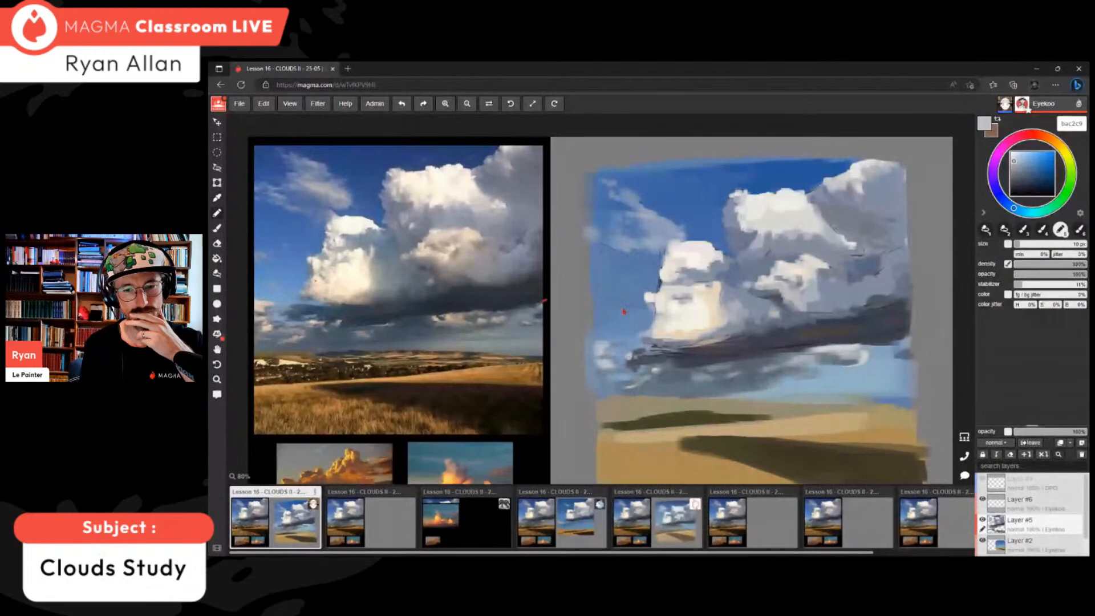
{"action": "left_click", "coordinate": [624, 309], "text": "alt"}
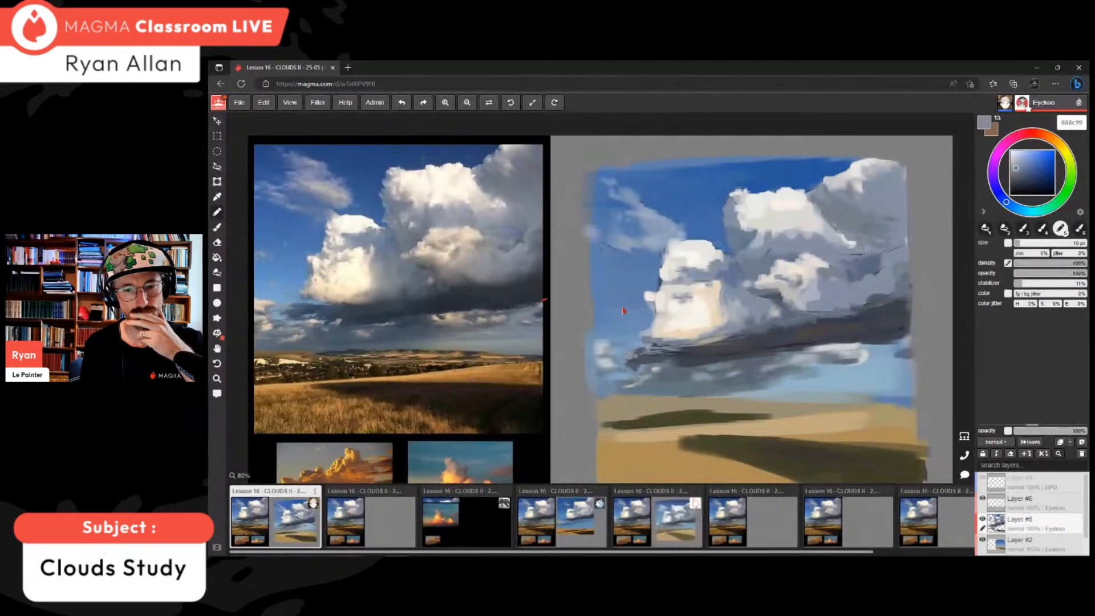
{"action": "left_click", "coordinate": [623, 310], "text": "alt"}
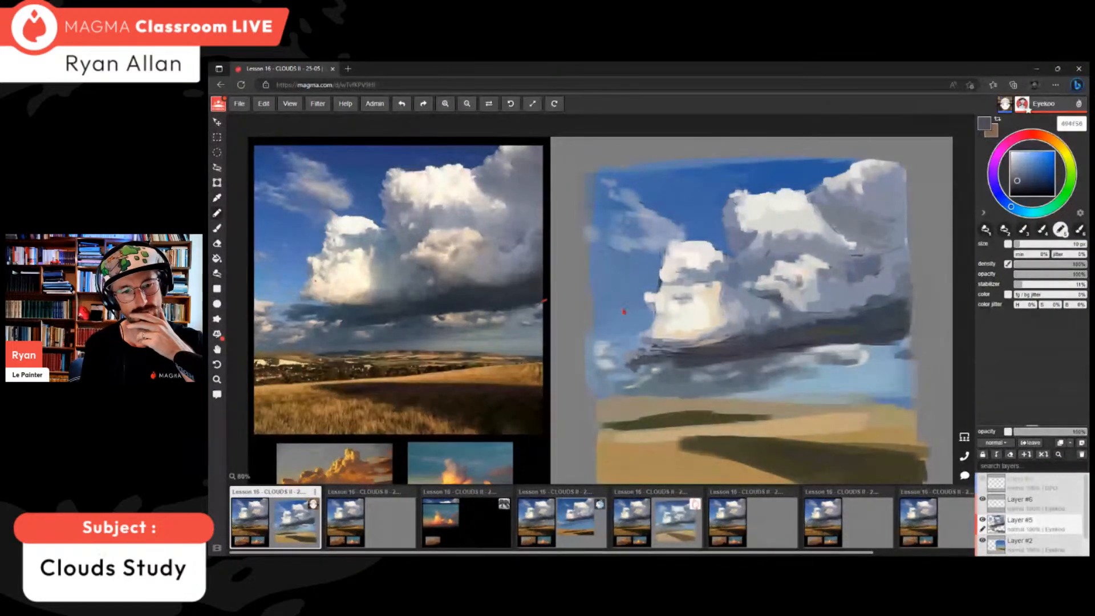
{"action": "left_click", "coordinate": [624, 305], "text": "alt"}
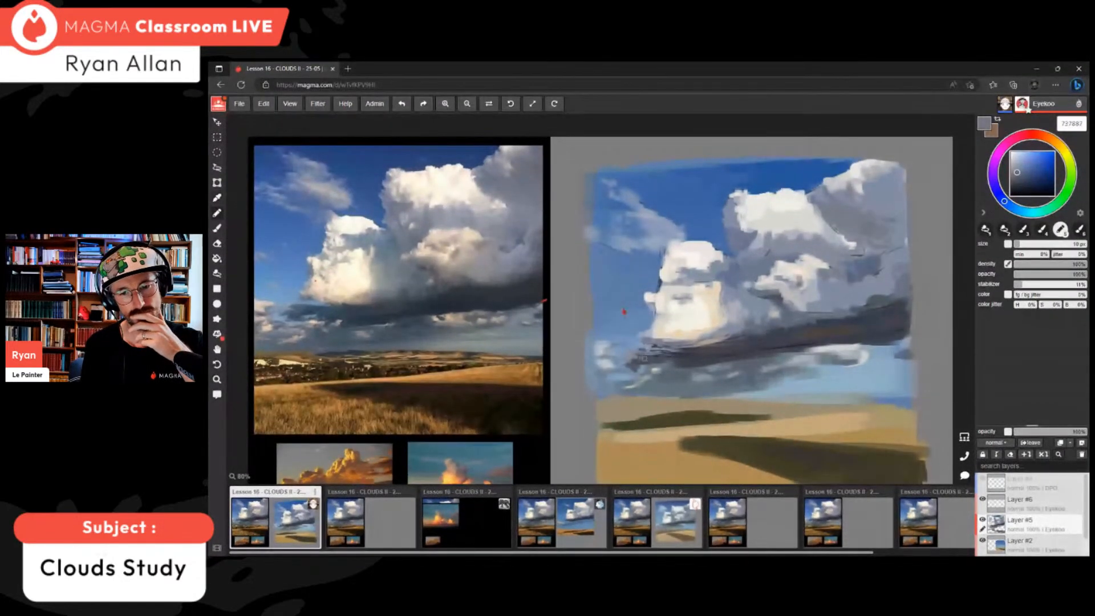
{"action": "left_click", "coordinate": [624, 308], "text": "alt"}
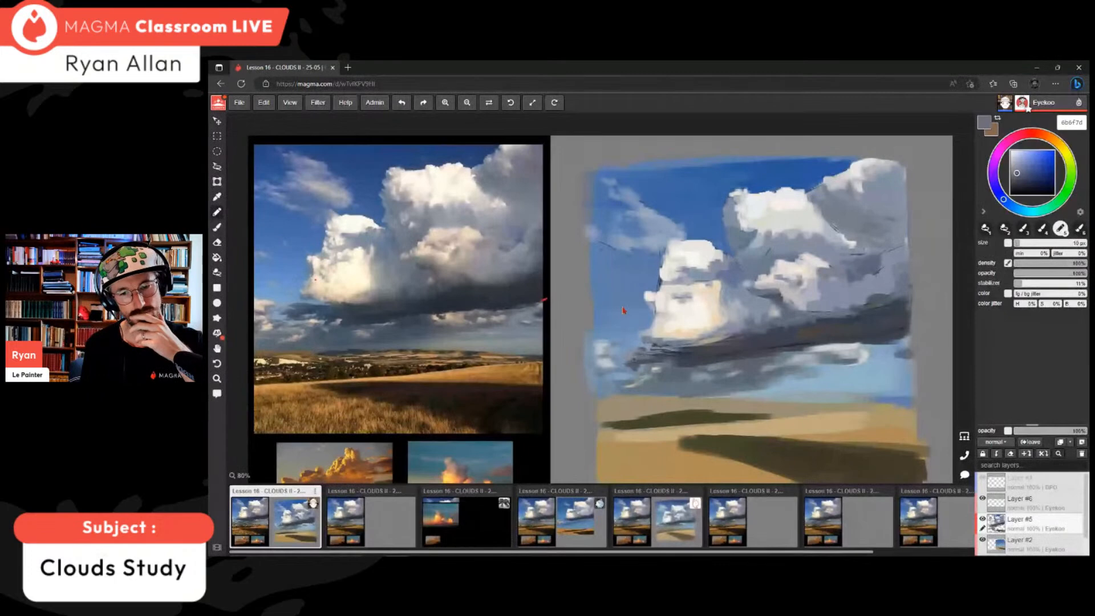
- Refine the dark base's left tip and neighbouring small clouds at 7 px with sampled dark gray, slate blue, warm white and light blue-gray
{"action": "left_click", "coordinate": [623, 310], "text": "alt"}
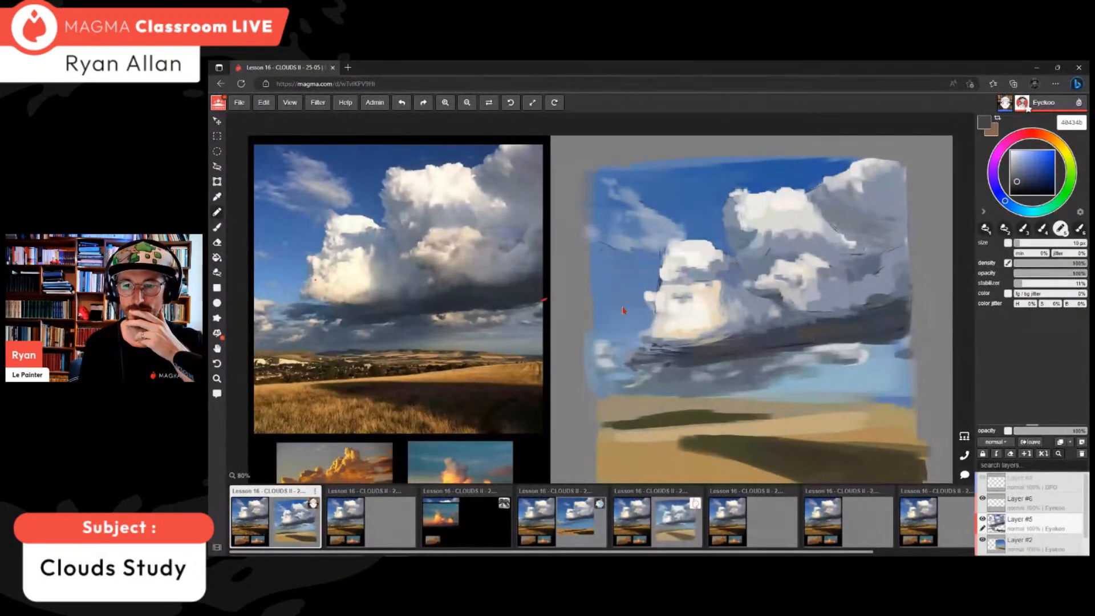
{"action": "key", "text": "bracketleft"}
{"action": "key", "text": "bracketleft"}
{"action": "key", "text": "bracketleft"}
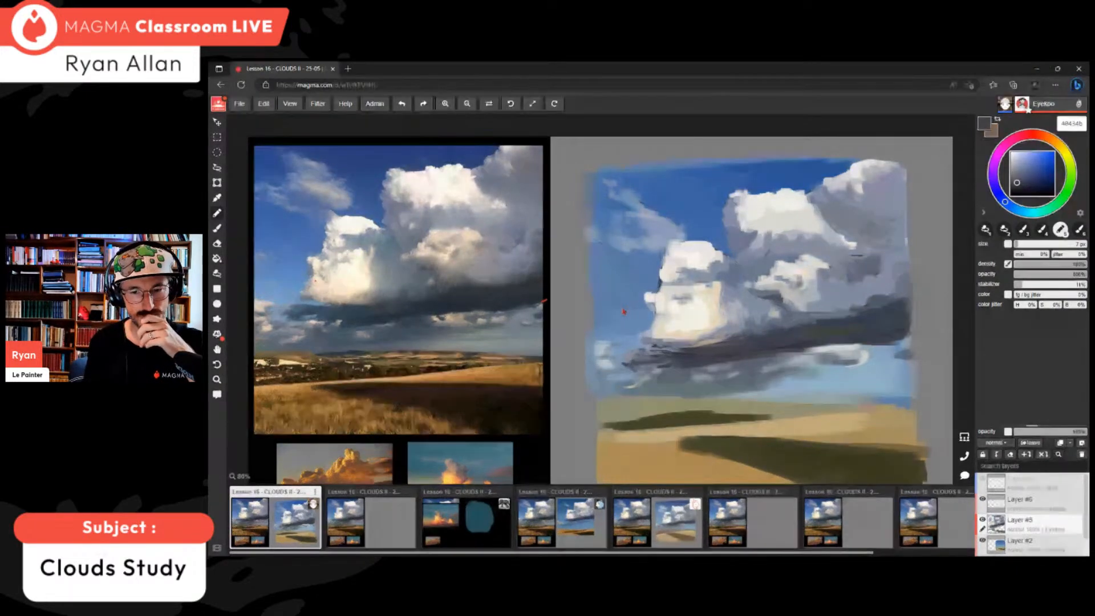
{"action": "left_click", "coordinate": [650, 342], "text": "alt"}
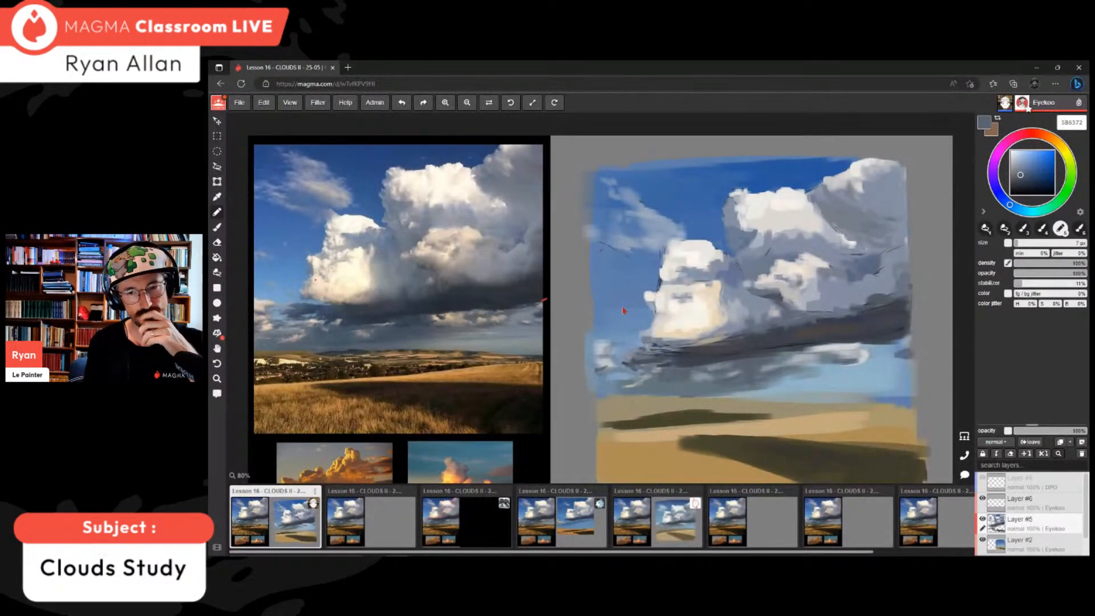
{"action": "left_click", "coordinate": [625, 303], "text": "alt"}
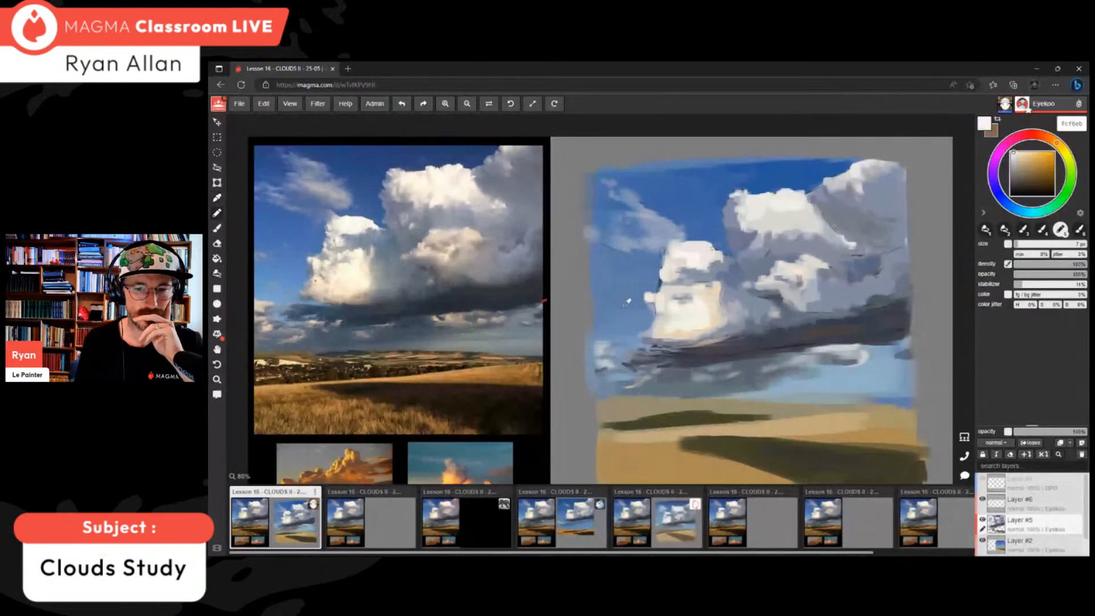
{"action": "left_click", "coordinate": [625, 306], "text": "alt"}
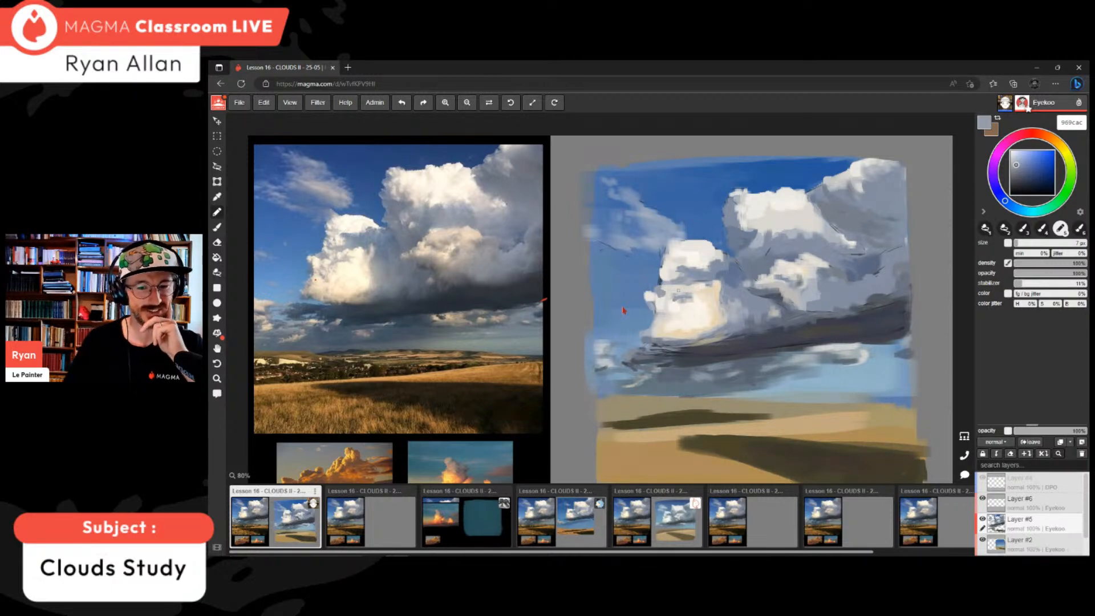
- Strengthen the lower left part of the dark cloud base with dark grays sampled from the painting
{"action": "scroll", "coordinate": [510, 374], "scroll_direction": "down", "scroll_amount": 3}
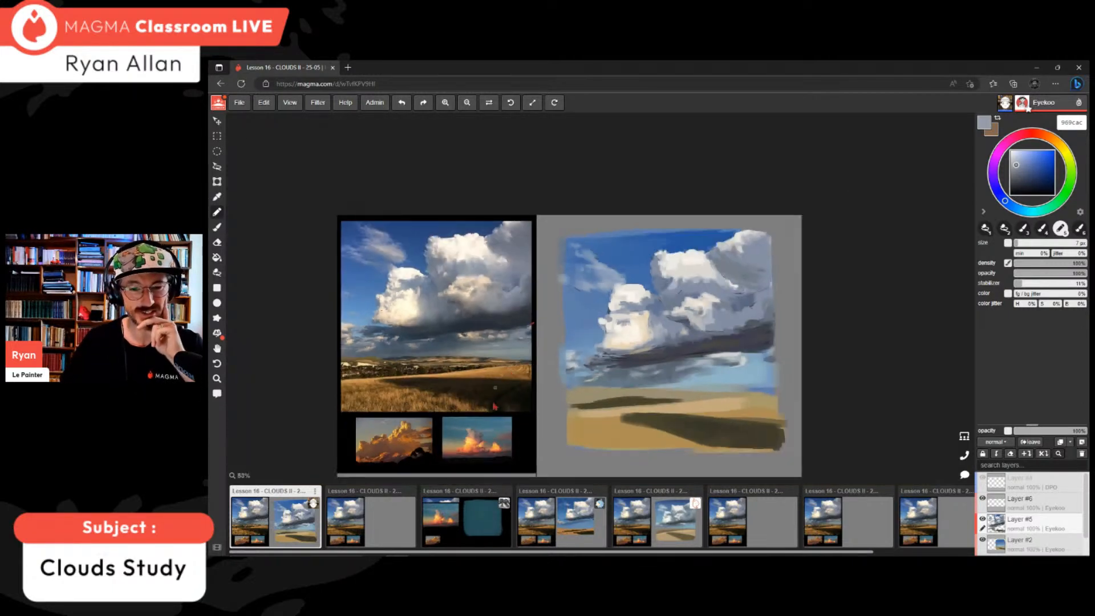
{"action": "key", "text": "ctrl+0"}
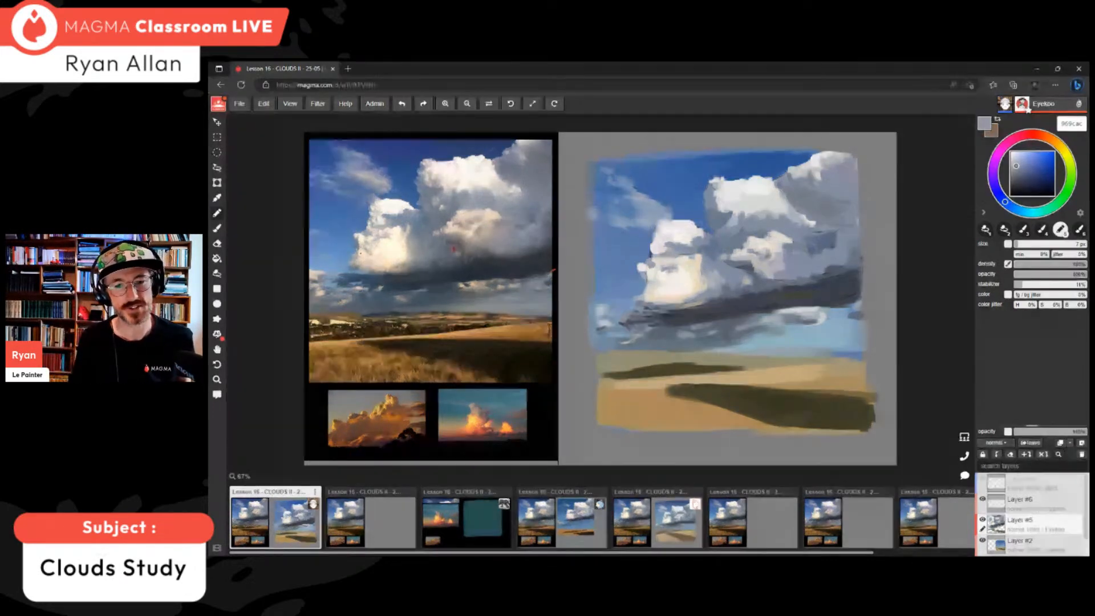
{"action": "left_click", "coordinate": [687, 319], "text": "alt"}
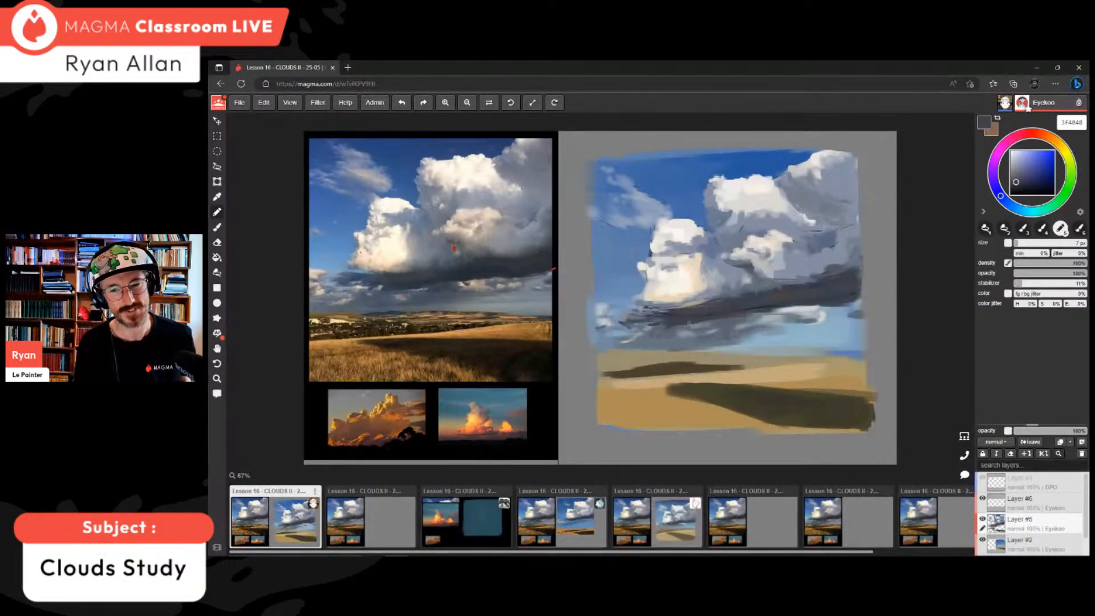
{"action": "left_click", "coordinate": [683, 324], "text": "alt"}
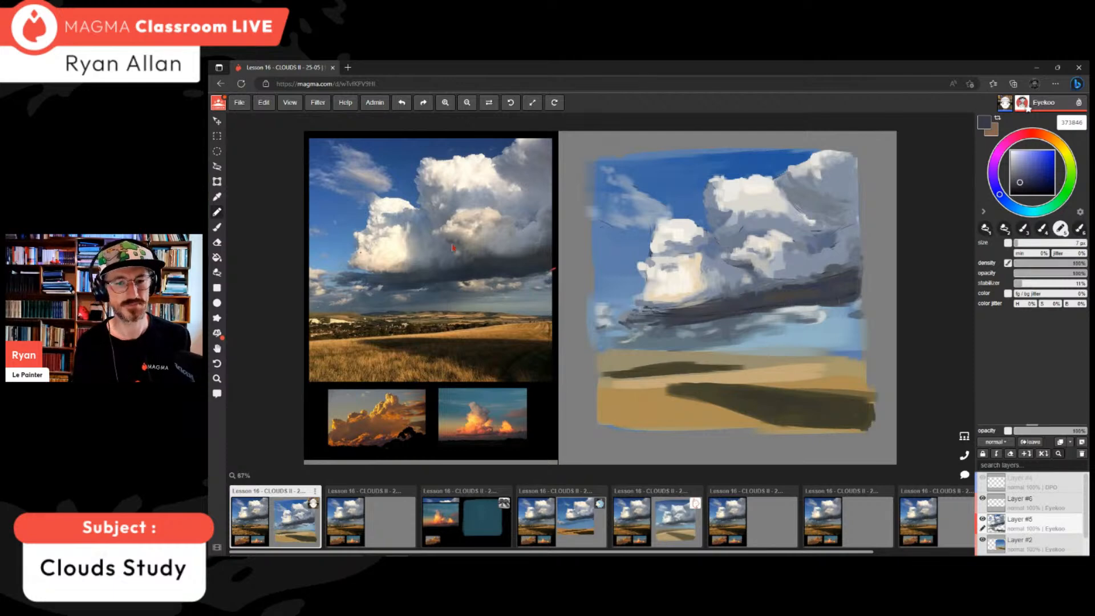
- Soften the large cloud's light-to-shadow transitions at 24 px and about 75% density and opacity, using sampled blue-grays and light gray
{"action": "left_click", "coordinate": [453, 247], "text": "alt"}
{"action": "left_click", "coordinate": [1028, 243]}
{"action": "left_click", "coordinate": [1069, 263]}
{"action": "left_click", "coordinate": [1071, 273]}
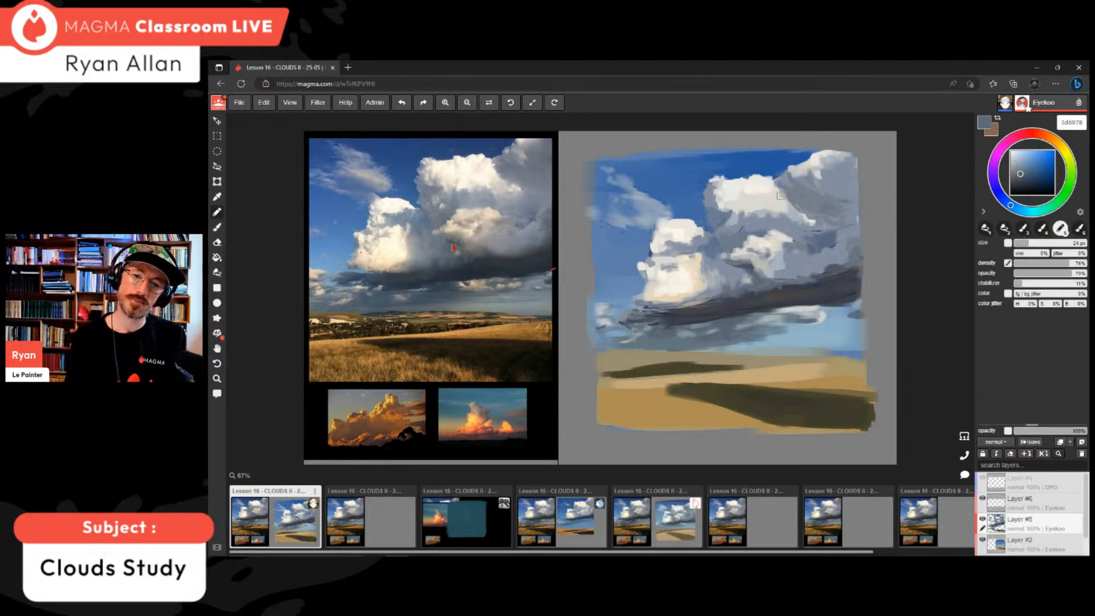
{"action": "left_click", "coordinate": [453, 247]}
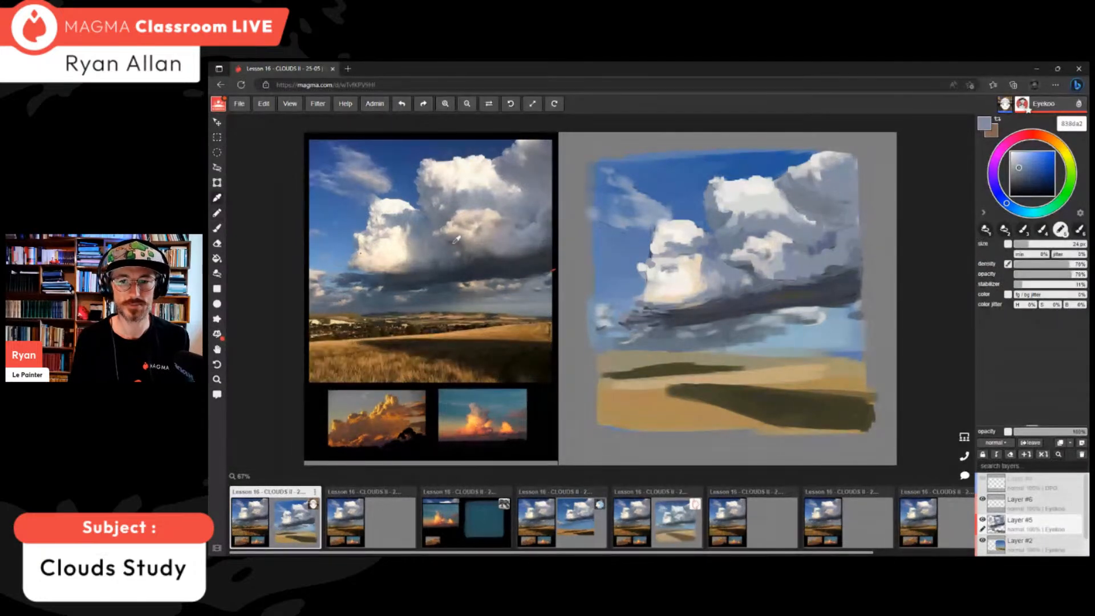
{"action": "left_click", "coordinate": [455, 244], "text": "alt"}
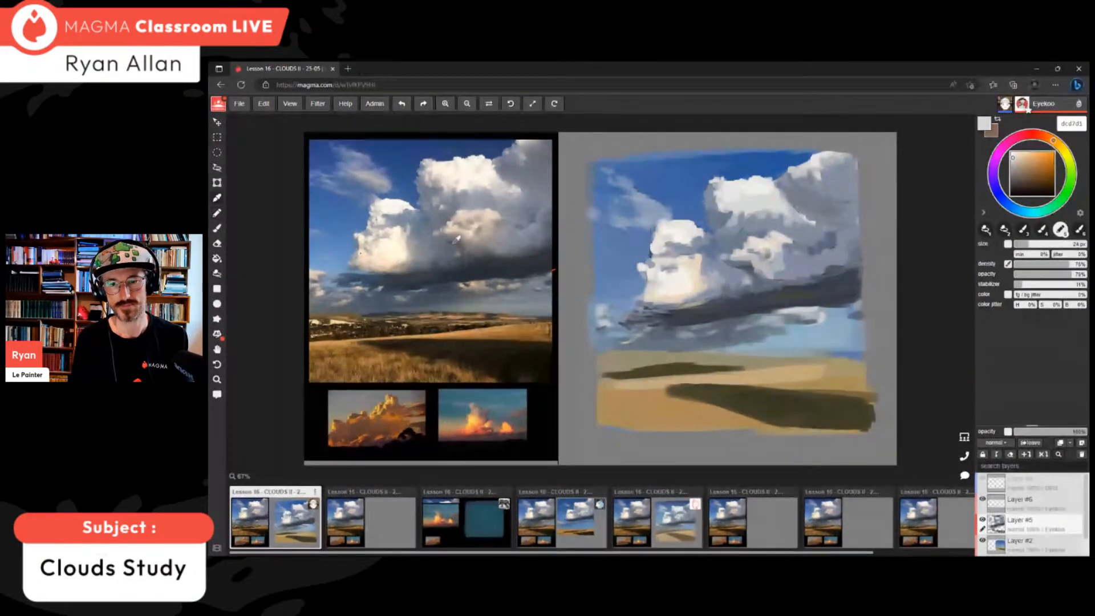
{"action": "left_click", "coordinate": [801, 216], "text": "alt"}
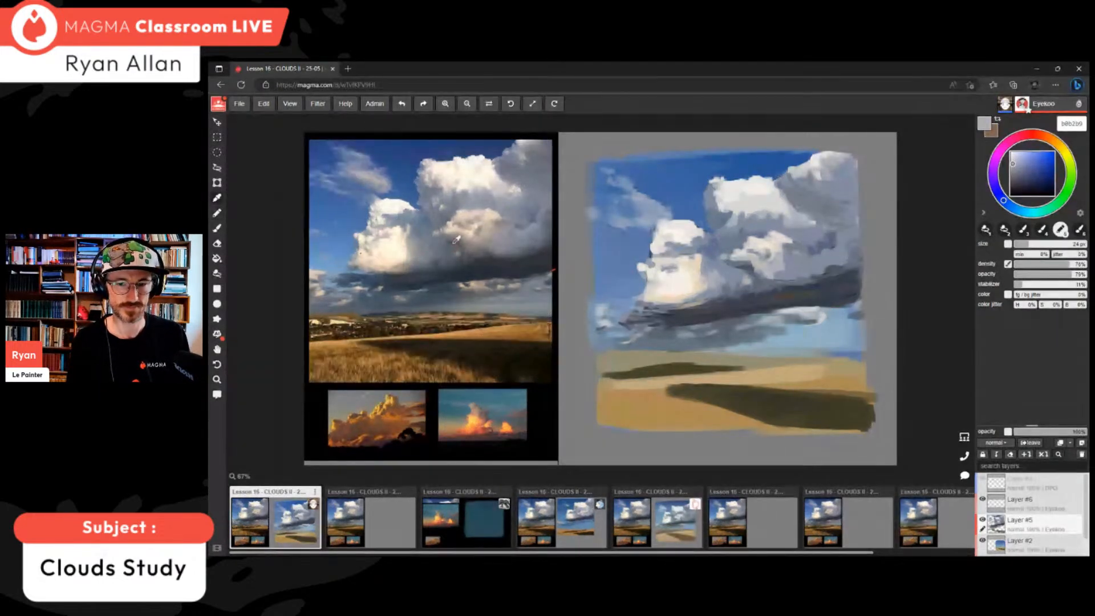
{"action": "left_click", "coordinate": [454, 245]}
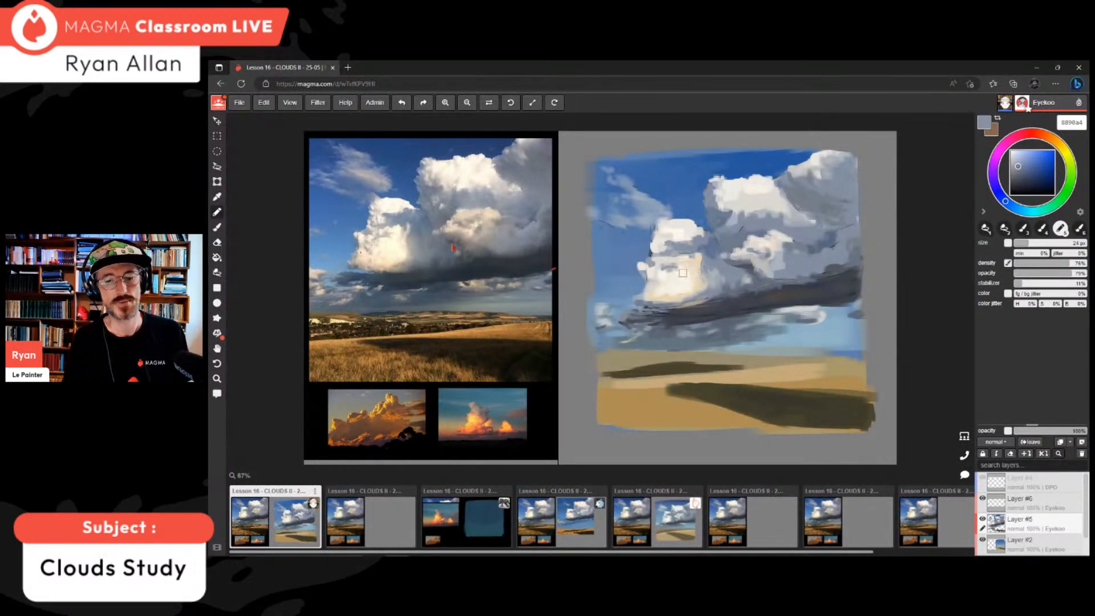
- Refine the left white cumulus at 12 px and 9 px, using sampled pale blue-gray and warm white
{"action": "key", "text": "["}
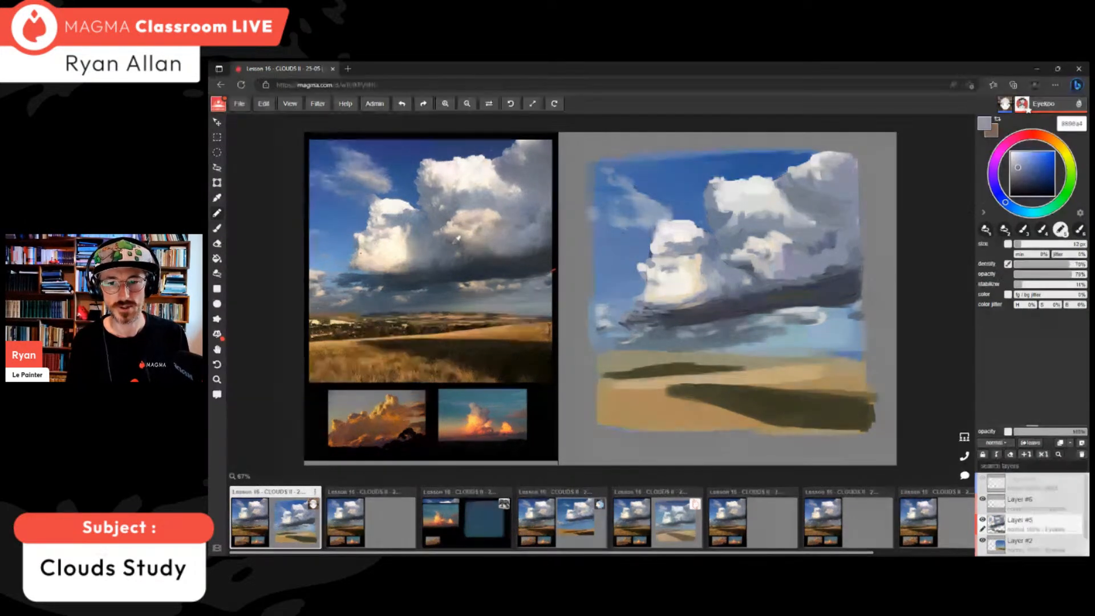
{"action": "left_click", "coordinate": [654, 281], "text": "alt"}
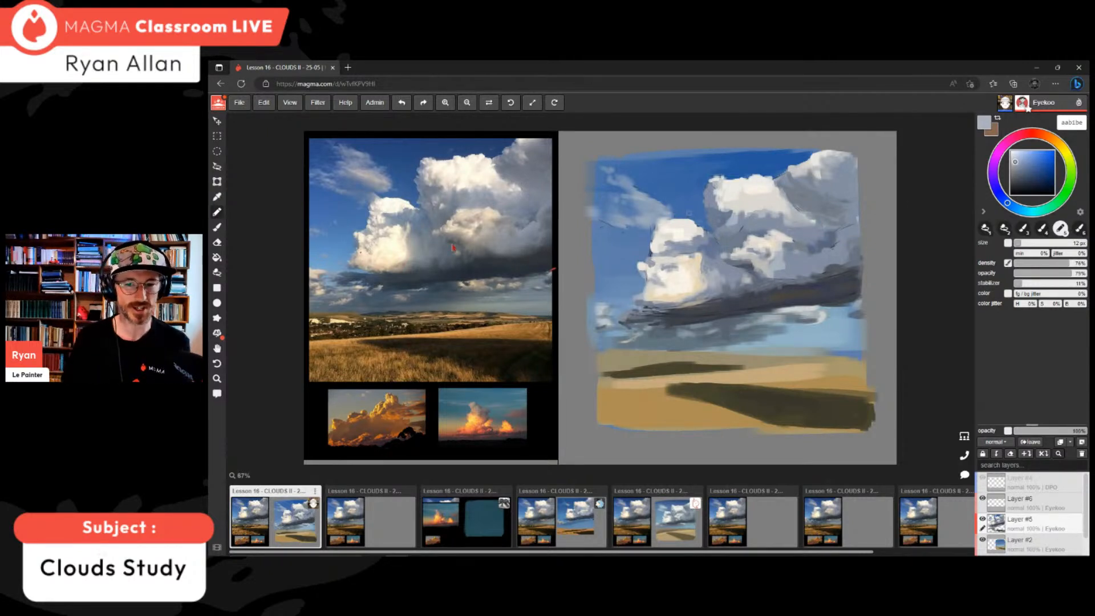
{"action": "key", "text": "bracketleft"}
{"action": "key", "text": "bracketleft"}
{"action": "key", "text": "bracketleft"}
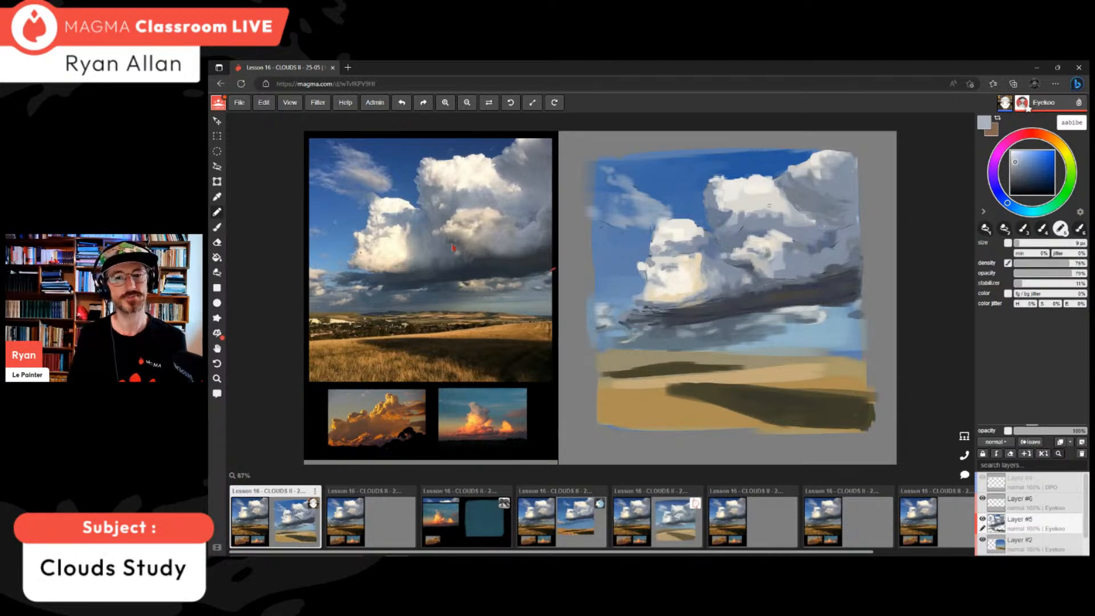
{"action": "left_click", "coordinate": [684, 233], "text": "alt"}
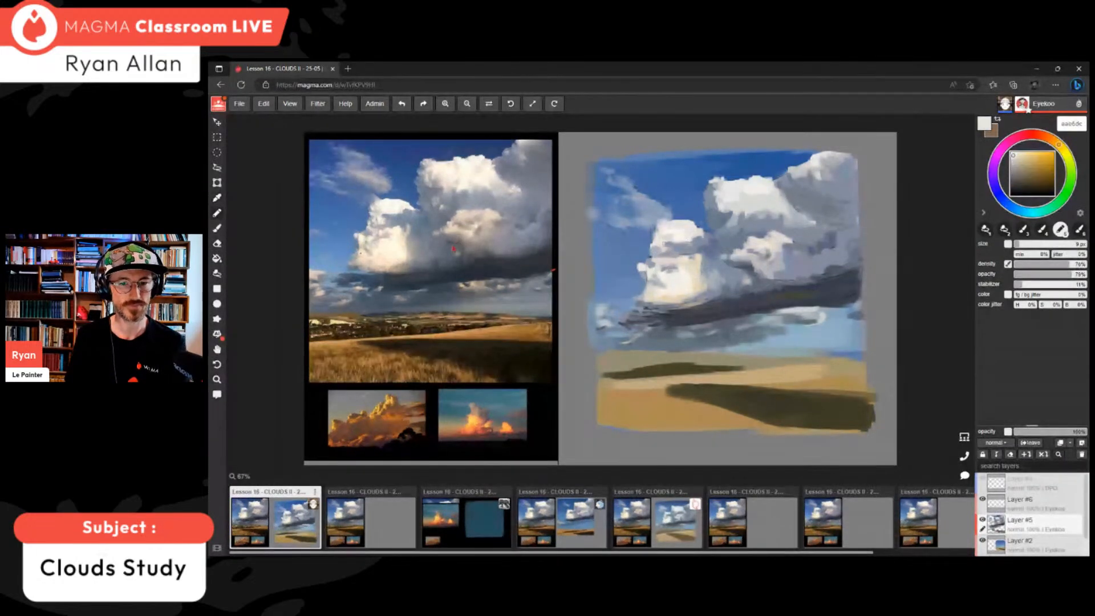
{"action": "left_click_drag", "start_coordinate": [663, 245], "coordinate": [668, 245]}
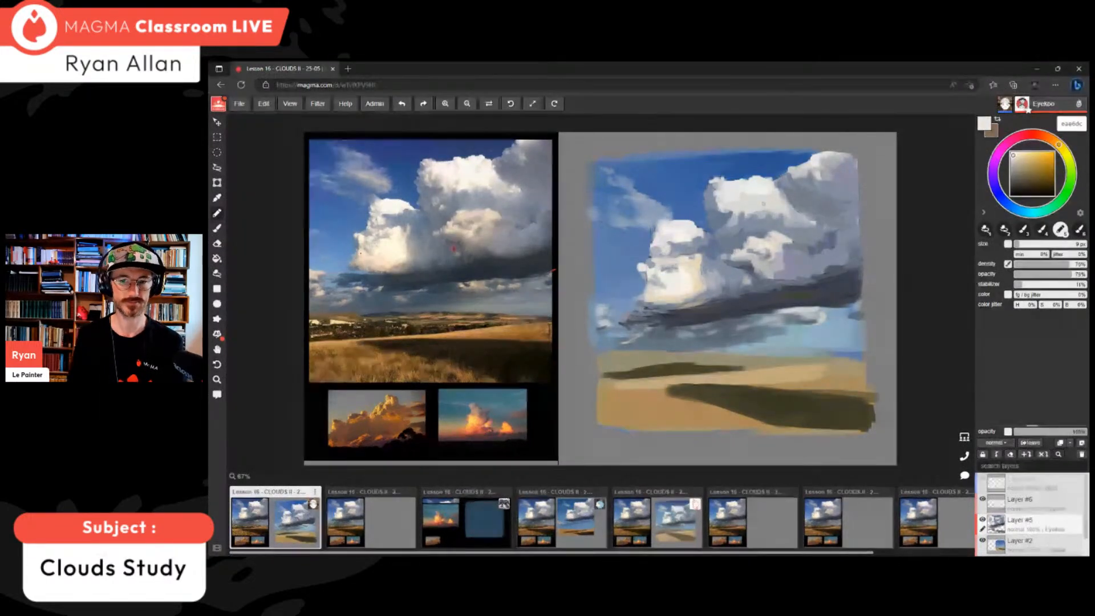
- Paint a pale cream-orange glow across the upper white cloud at 23 px and 94% density and opacity
{"action": "left_click", "coordinate": [754, 201], "text": "alt"}
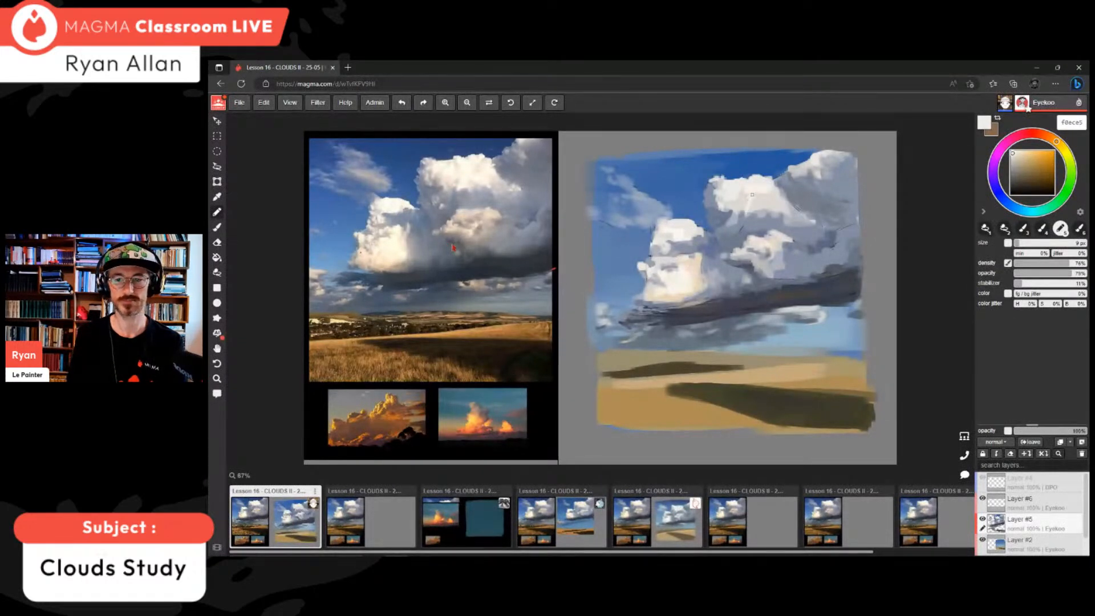
{"action": "left_click_drag", "start_coordinate": [1013, 153], "coordinate": [1016, 154]}
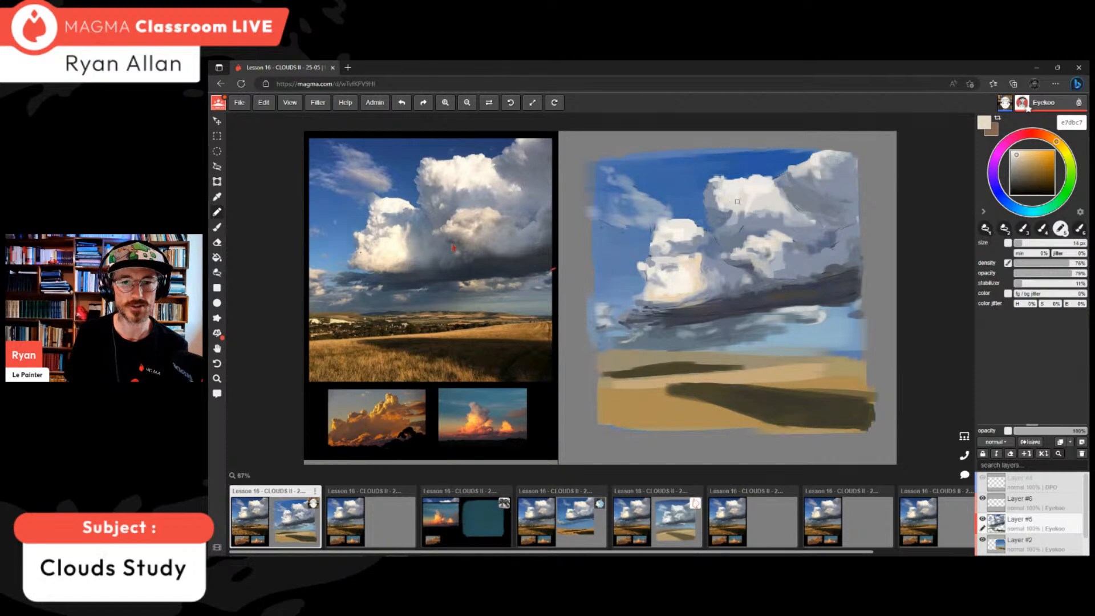
{"action": "left_click", "coordinate": [1083, 263]}
{"action": "left_click", "coordinate": [1083, 273]}
{"action": "left_click", "coordinate": [1029, 243]}
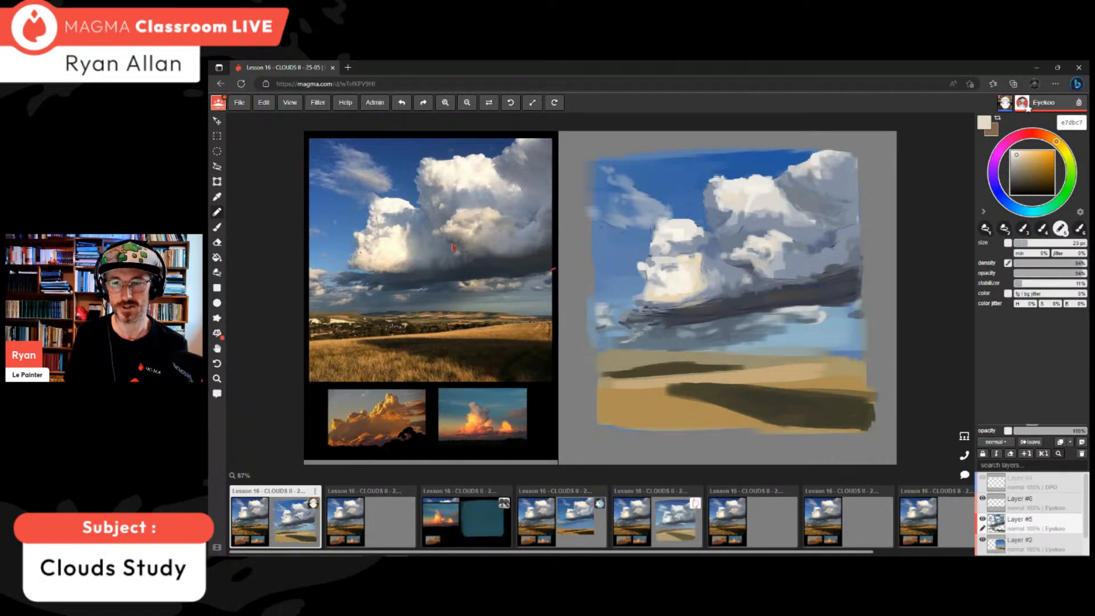
{"action": "left_click_drag", "start_coordinate": [1017, 155], "coordinate": [1023, 155]}
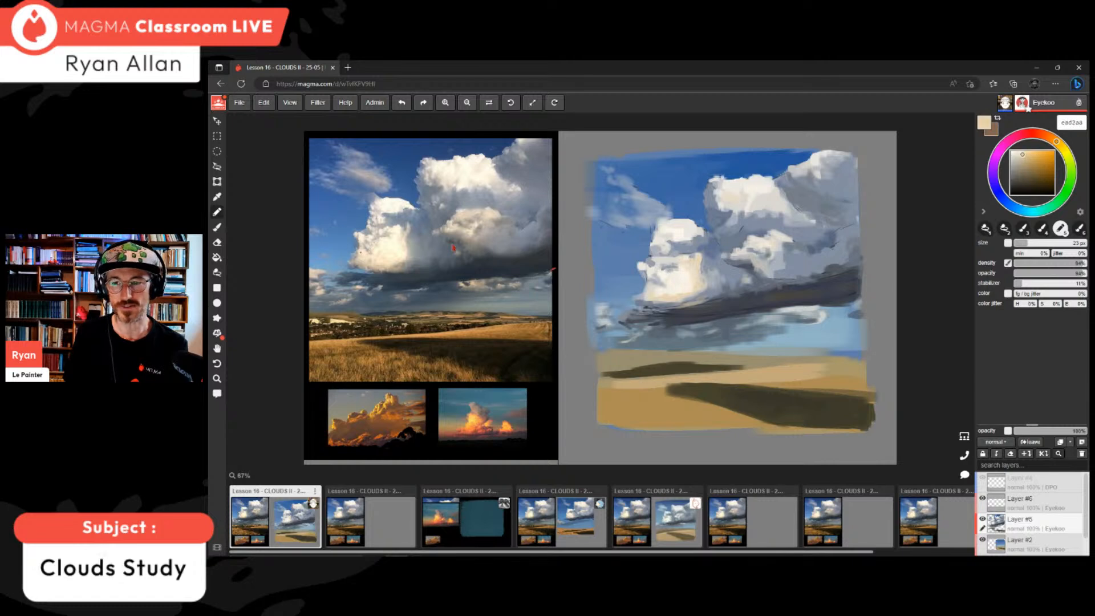
{"action": "left_click", "coordinate": [1054, 140]}
{"action": "mouse_move", "coordinate": [736, 197]}
{"action": "left_mouse_down"}
{"action": "mouse_move", "coordinate": [724, 194]}
{"action": "mouse_move", "coordinate": [743, 204]}
{"action": "mouse_move", "coordinate": [733, 185]}
{"action": "mouse_move", "coordinate": [756, 204]}
{"action": "mouse_move", "coordinate": [773, 194]}
{"action": "mouse_move", "coordinate": [780, 203]}
{"action": "left_mouse_up"}
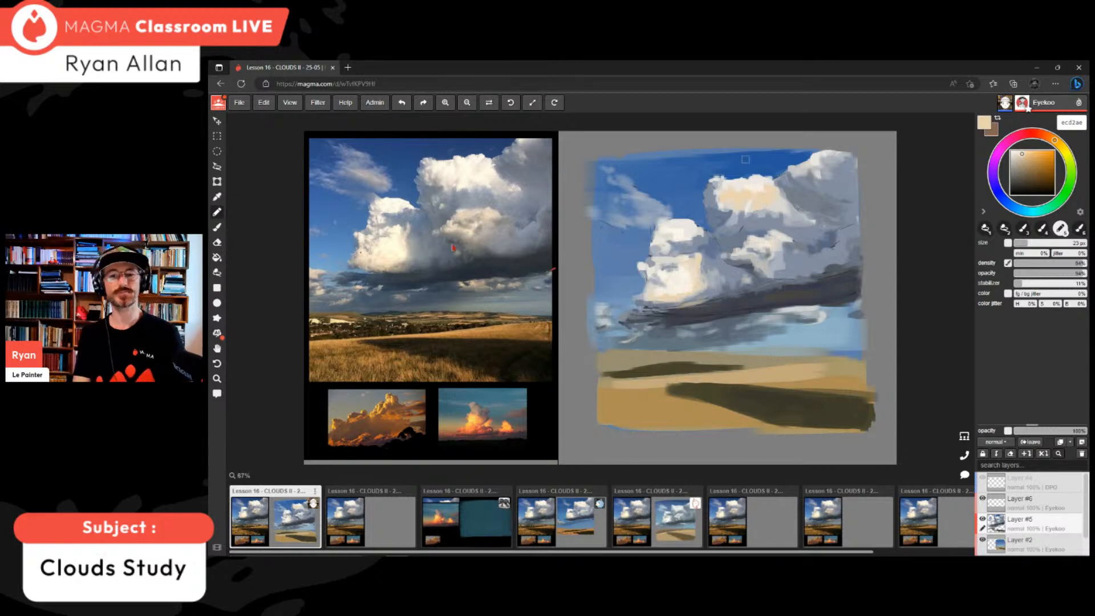
- Blend the cream-orange patch into the upper white cloud with off-white sampled from the cloud
{"action": "left_click", "coordinate": [740, 191], "text": "alt"}
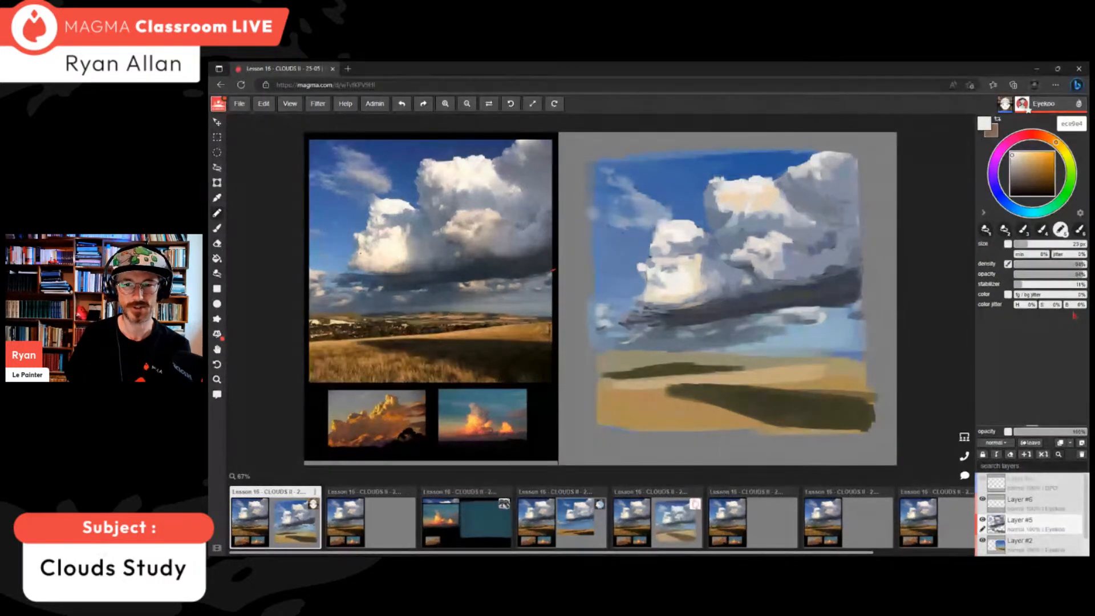
{"action": "left_click", "coordinate": [751, 195], "text": "alt"}
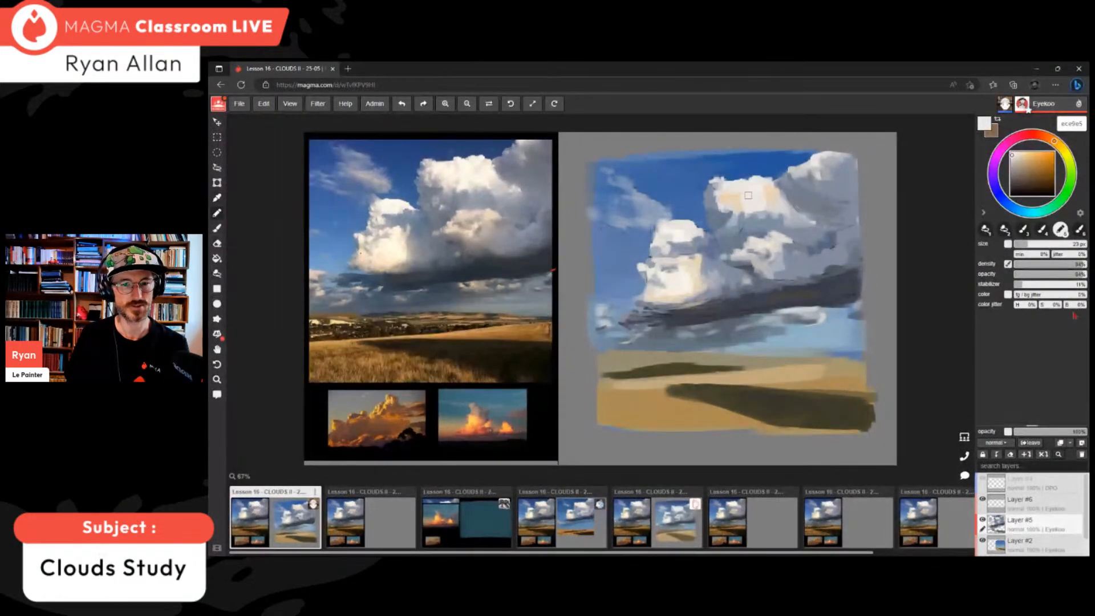
{"action": "left_click_drag", "start_coordinate": [723, 201], "coordinate": [735, 194]}
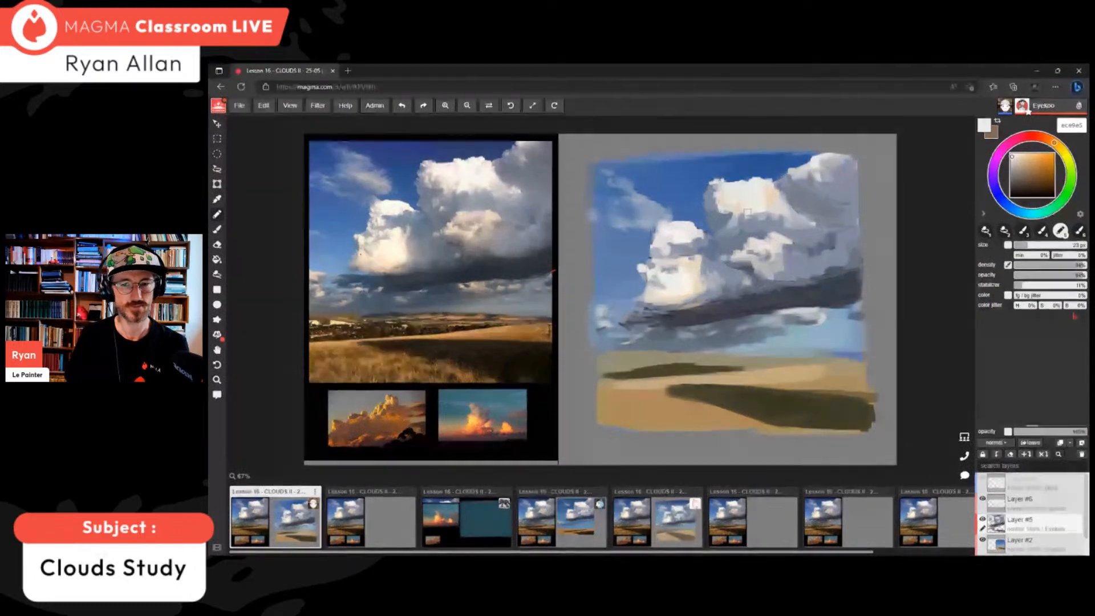
- Add shadow detail below the upper white cloud at 9 px with sampled pale blue-gray and darker slate gray
{"action": "left_click", "coordinate": [726, 213], "text": "alt"}
{"action": "key", "text": "bracketleft"}
{"action": "key", "text": "bracketleft"}
{"action": "key", "text": "bracketleft"}
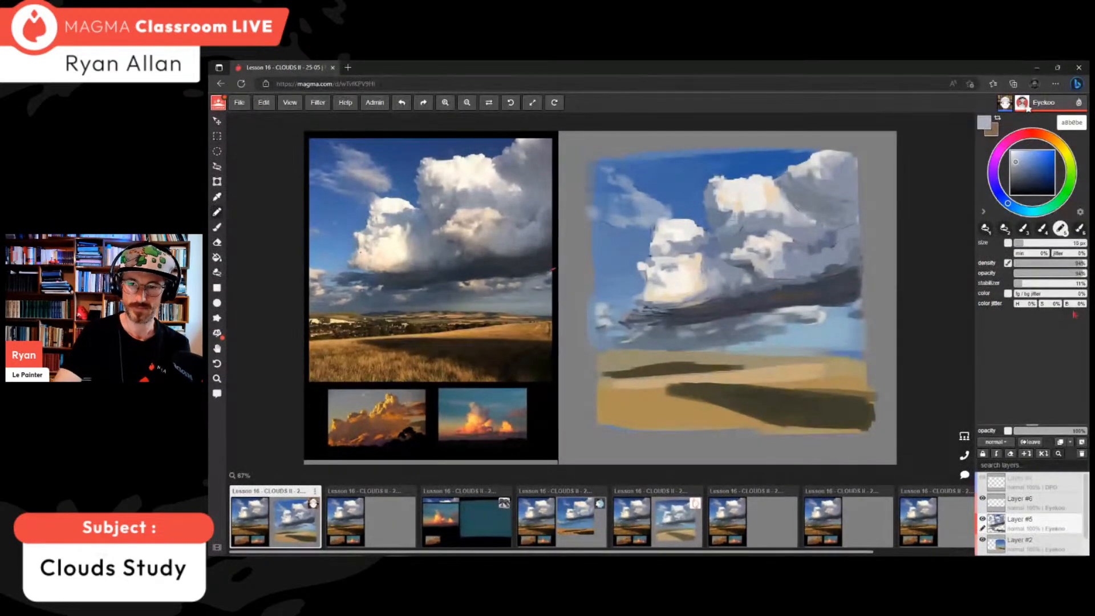
{"action": "key", "text": "bracketleft"}
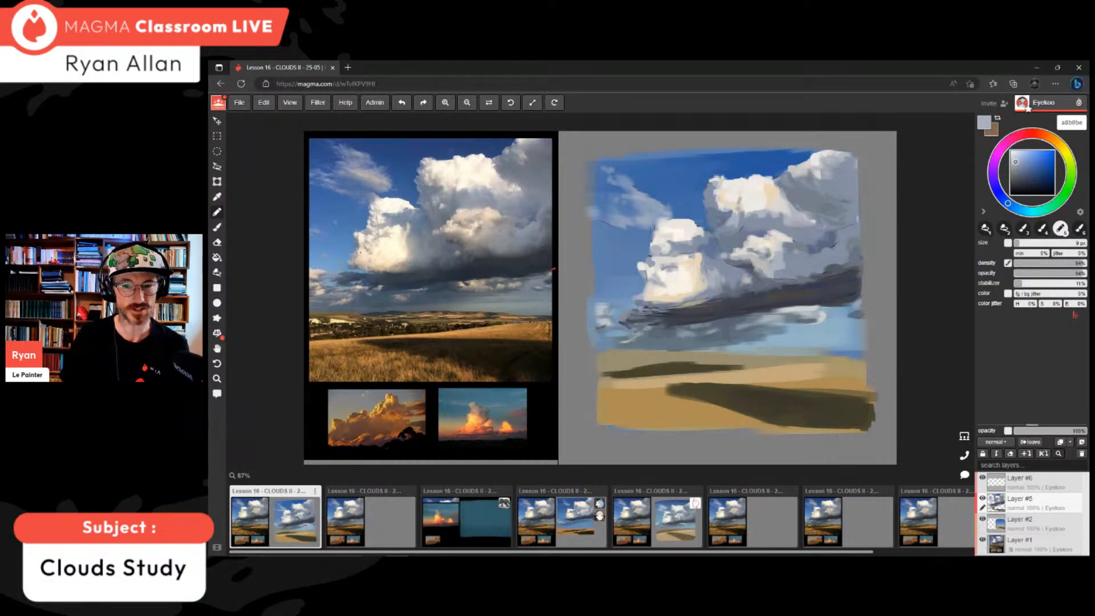
{"action": "left_click", "coordinate": [630, 320], "text": "alt"}
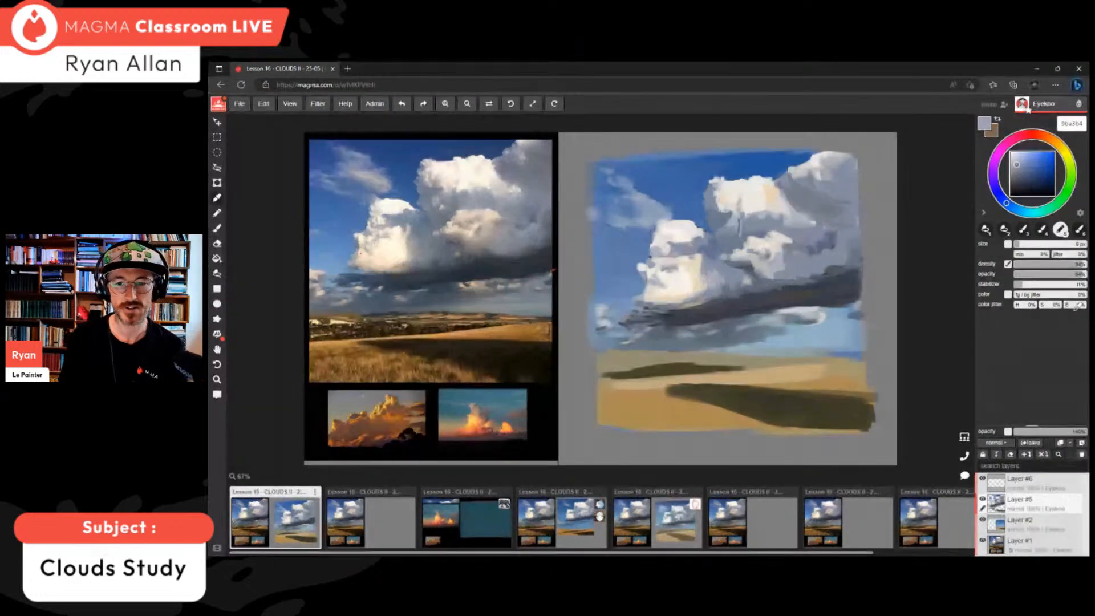
{"action": "left_click", "coordinate": [1078, 307], "text": "alt"}
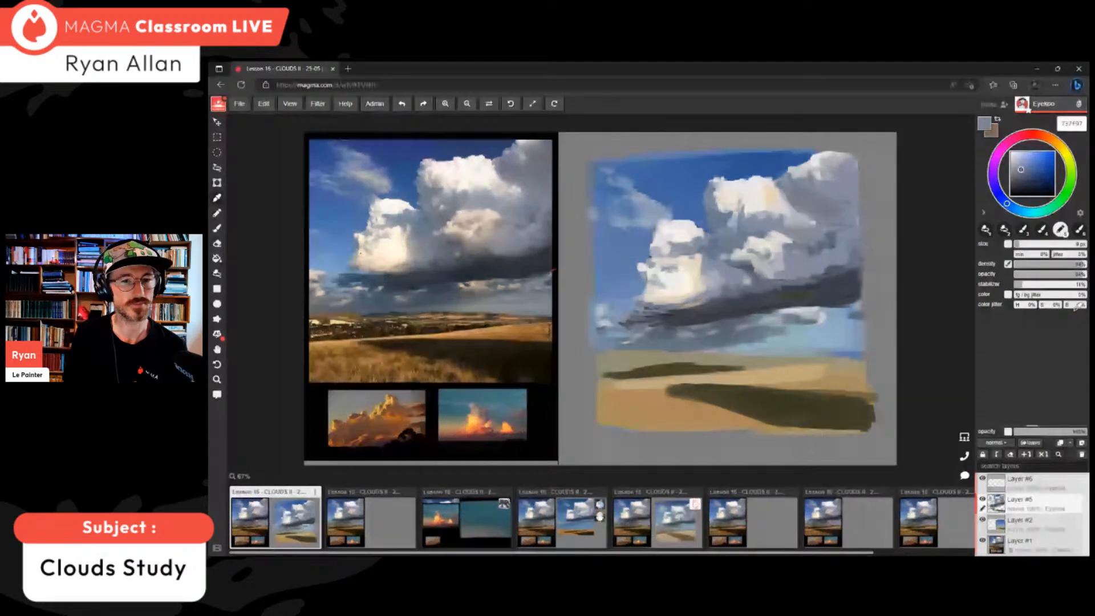
{"action": "left_click", "coordinate": [1079, 306], "text": "alt"}
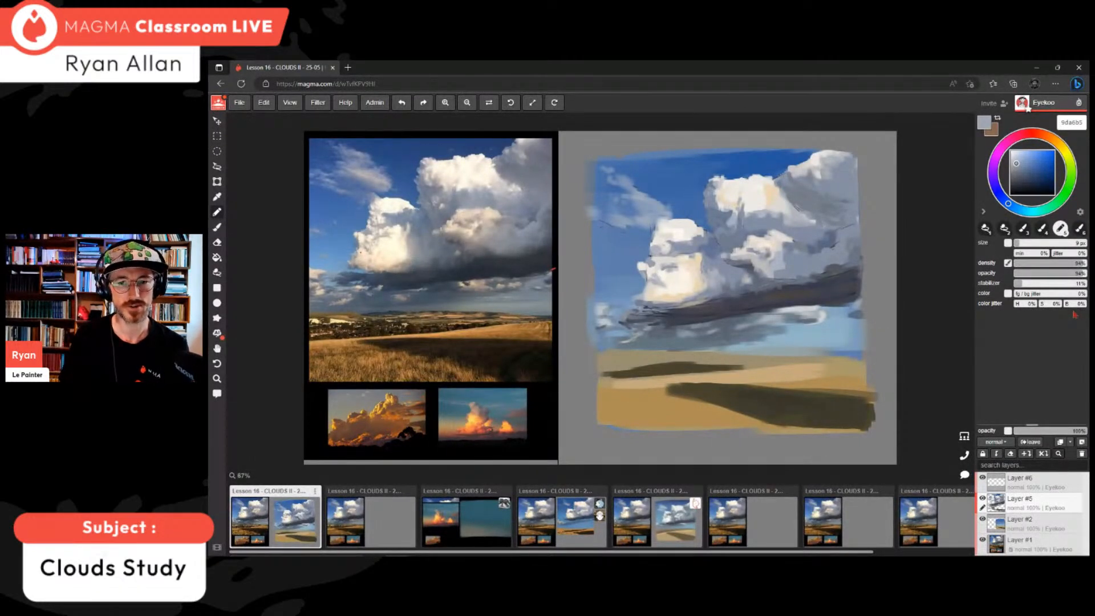
- Reshape the folds in the upper white cloud's lit face with sampled off-white and light gray
{"action": "left_click", "coordinate": [739, 189], "text": "alt"}
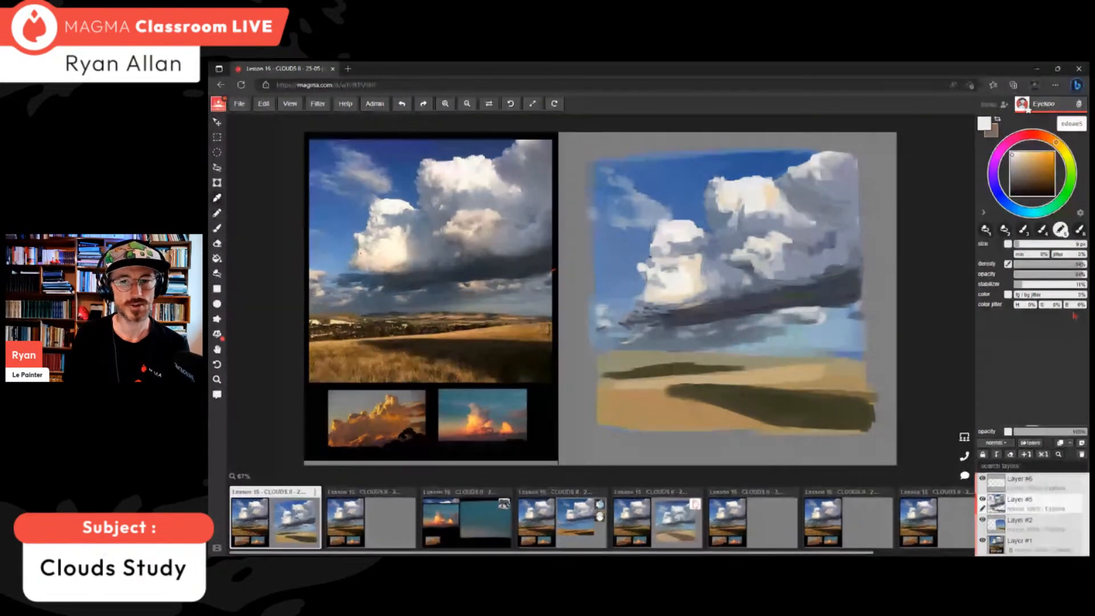
{"action": "left_click", "coordinate": [740, 220], "text": "alt"}
{"action": "left_click_drag", "start_coordinate": [744, 181], "coordinate": [742, 210]}
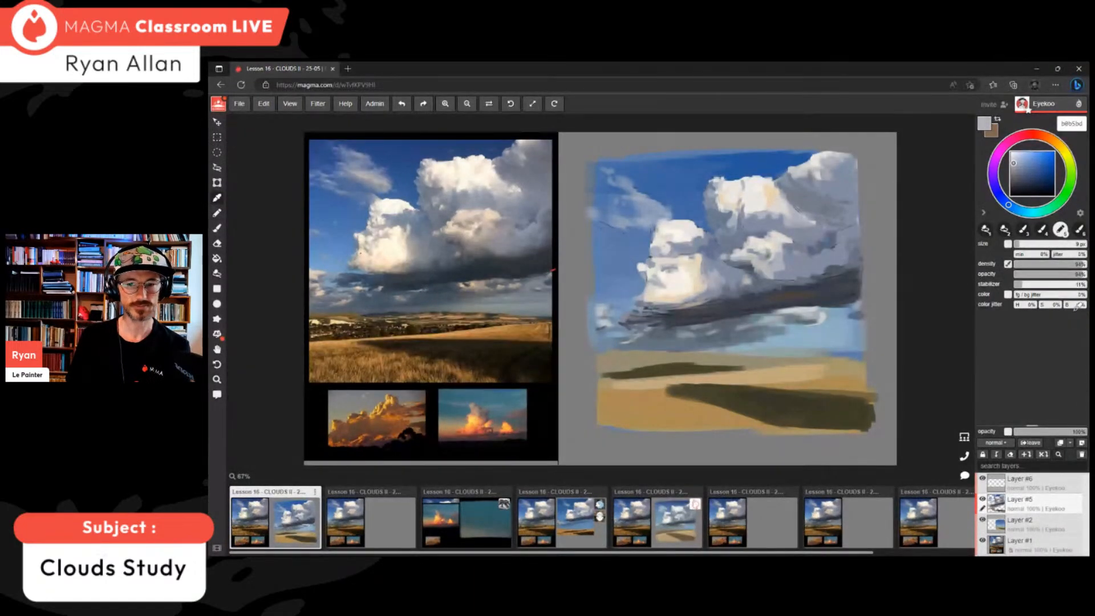
{"action": "left_click", "coordinate": [758, 194], "text": "alt"}
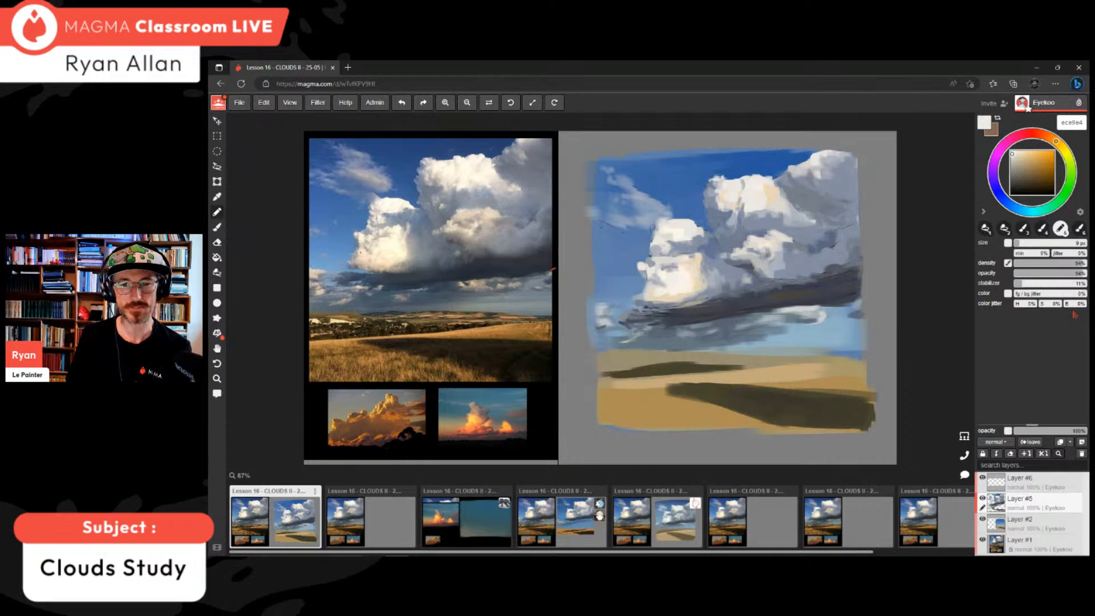
- Mix a light blue-gray and paint soft folds into the shaded side of the large cloud at 12 px, sampling neighbouring grays
{"action": "left_click_drag", "start_coordinate": [1012, 154], "coordinate": [1013, 162]}
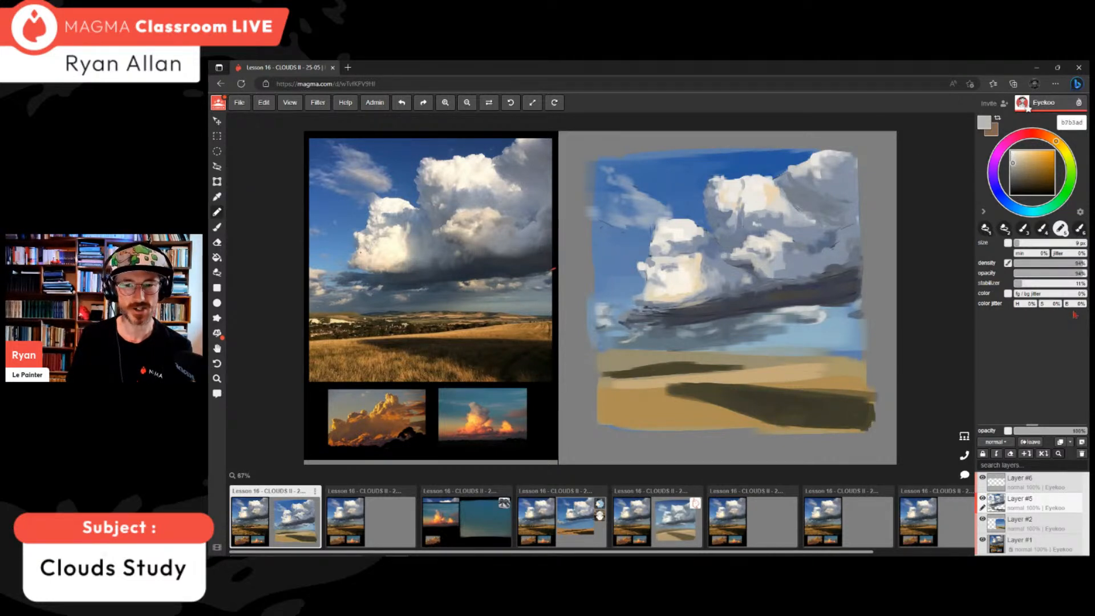
{"action": "left_click", "coordinate": [1007, 203]}
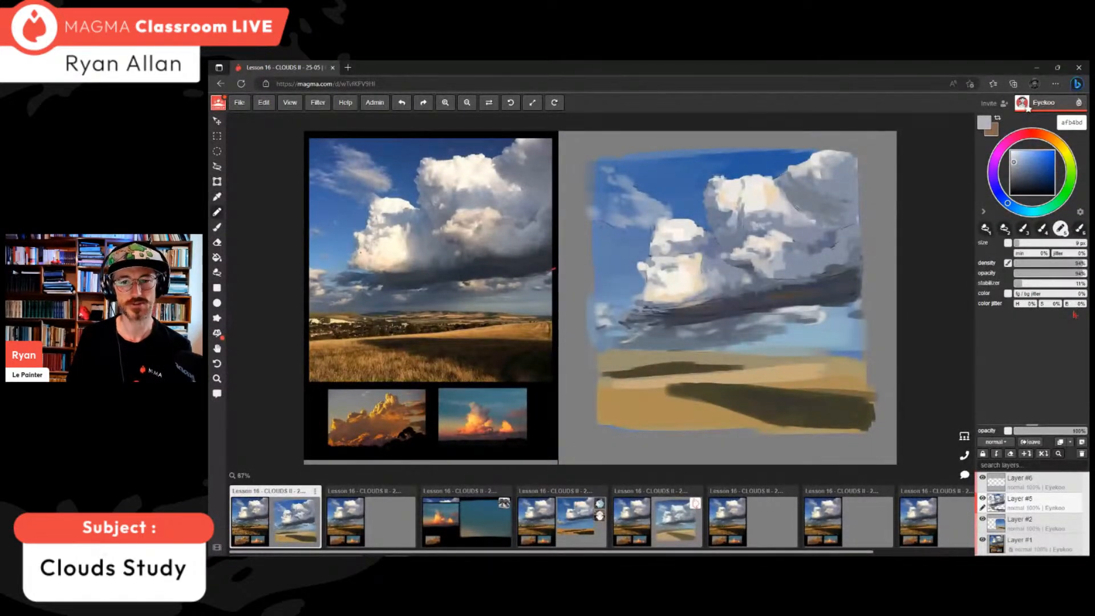
{"action": "left_click", "coordinate": [1014, 163]}
{"action": "left_click", "coordinate": [1021, 243]}
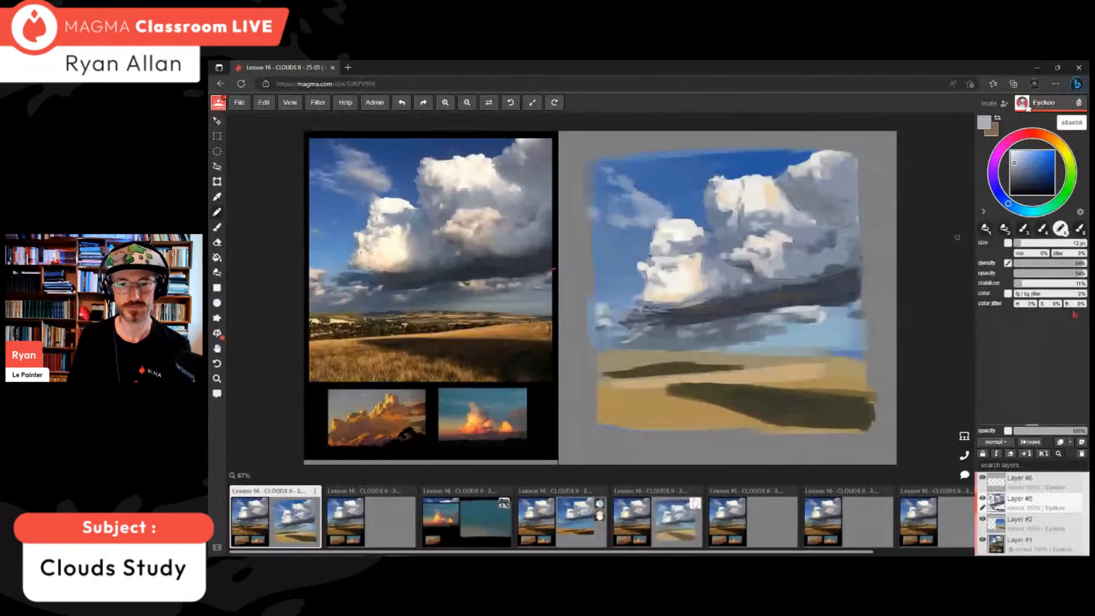
{"action": "left_click", "coordinate": [821, 245], "text": "alt"}
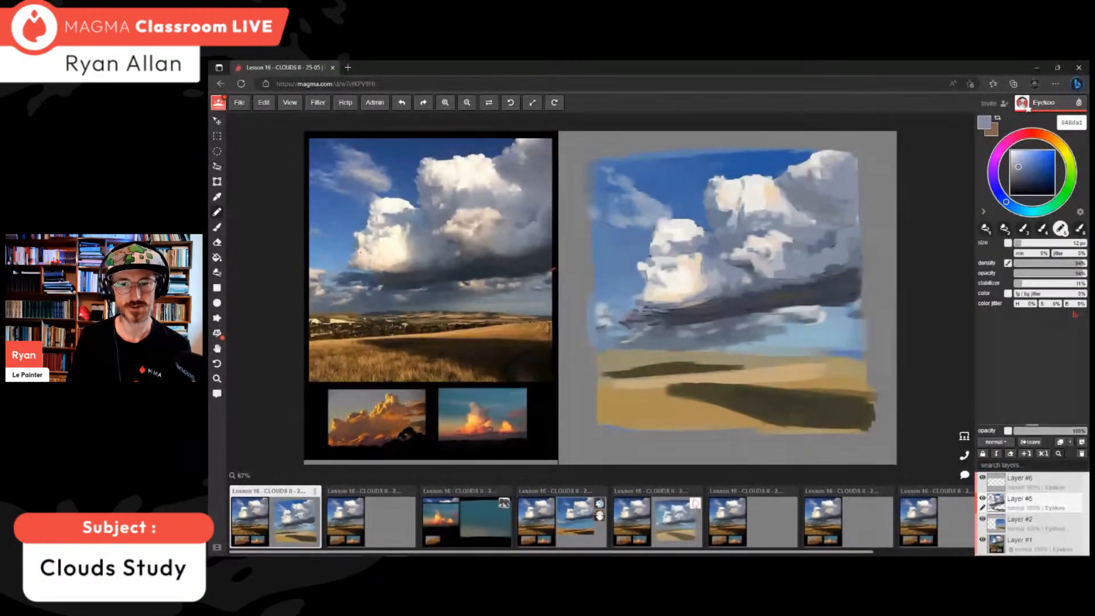
{"action": "left_click", "coordinate": [795, 239], "text": "alt"}
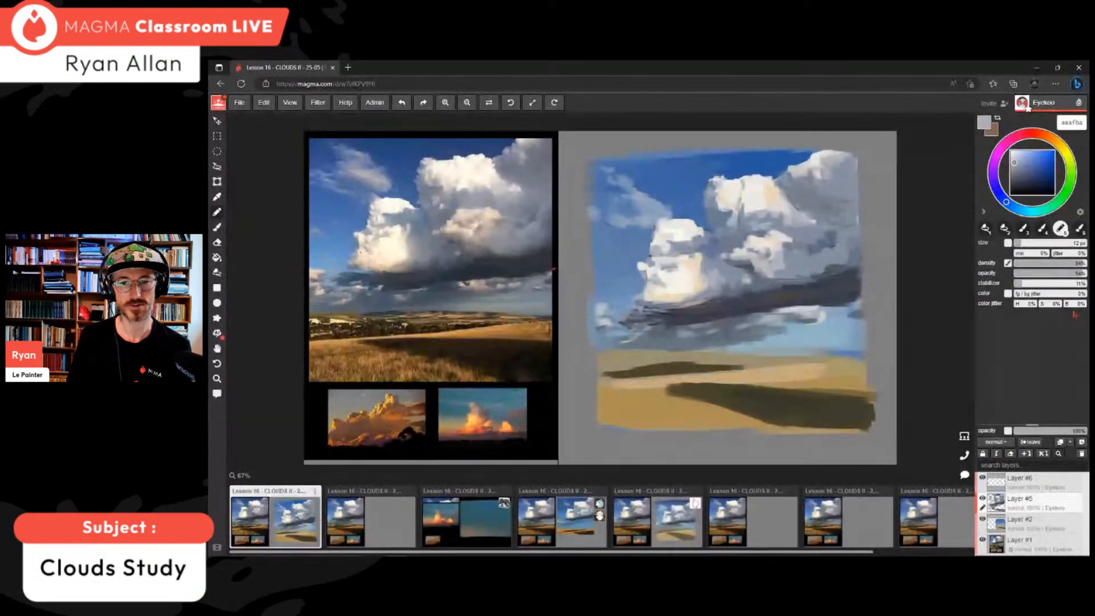
{"action": "left_click", "coordinate": [815, 243], "text": "alt"}
{"action": "left_click", "coordinate": [793, 220], "text": "alt"}
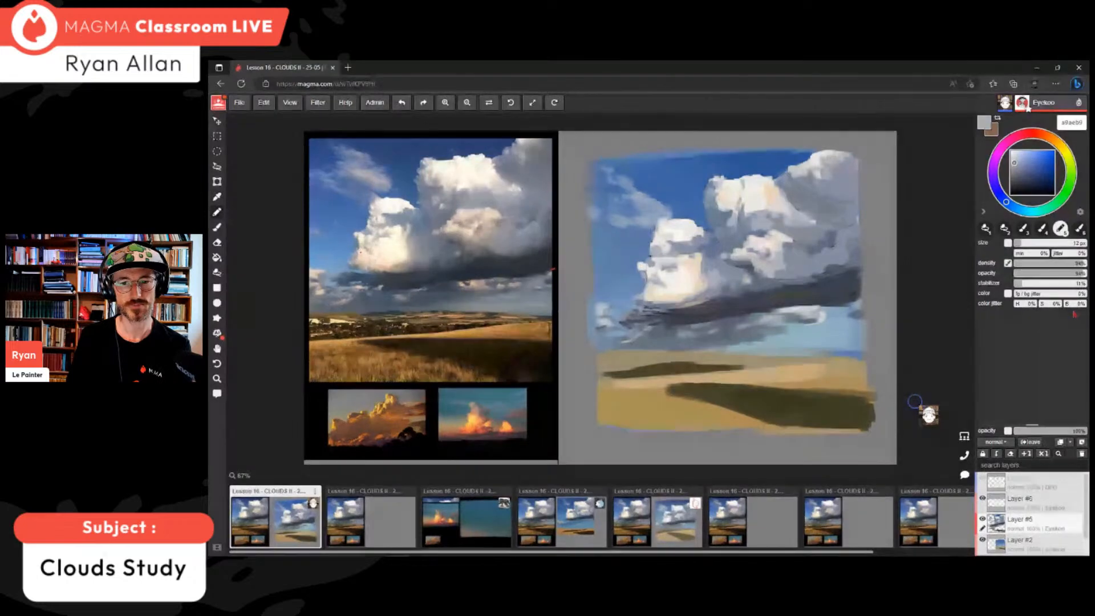
- Lower brush density and opacity to about 78% and blend the shaded cloud mass toward its dark base with sampled blue-gray and dark gray
{"action": "left_click", "coordinate": [1075, 309], "text": "alt"}
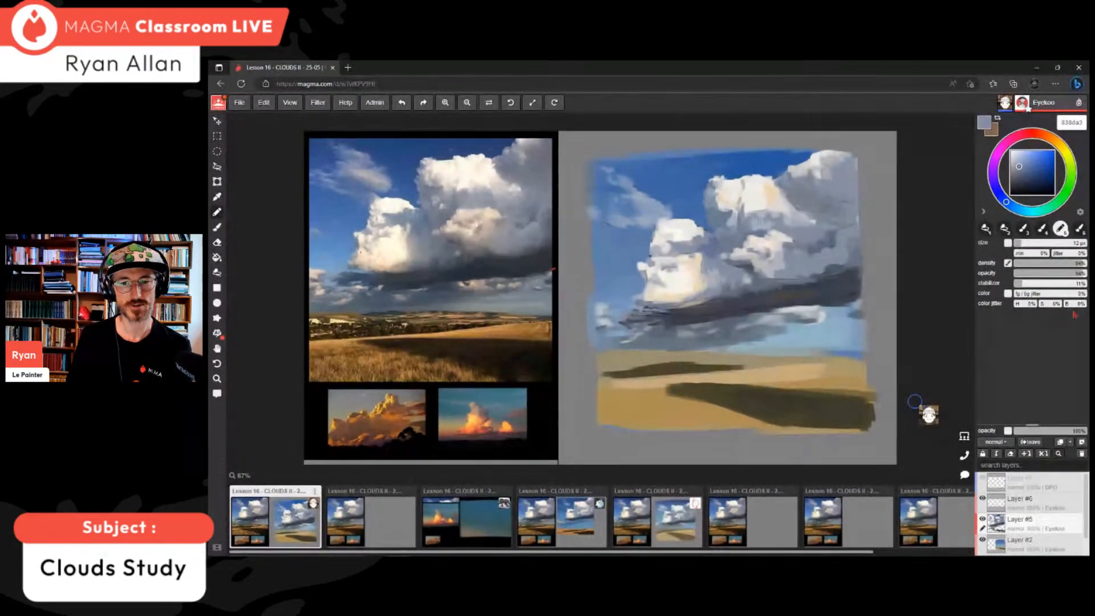
{"action": "left_click", "coordinate": [1072, 263]}
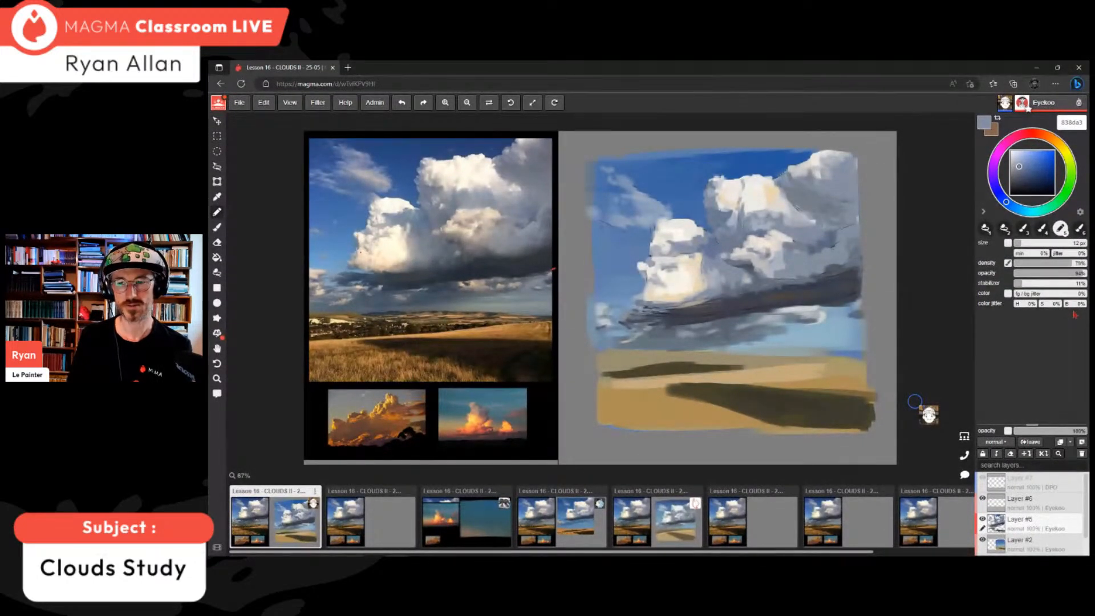
{"action": "left_click", "coordinate": [1069, 273]}
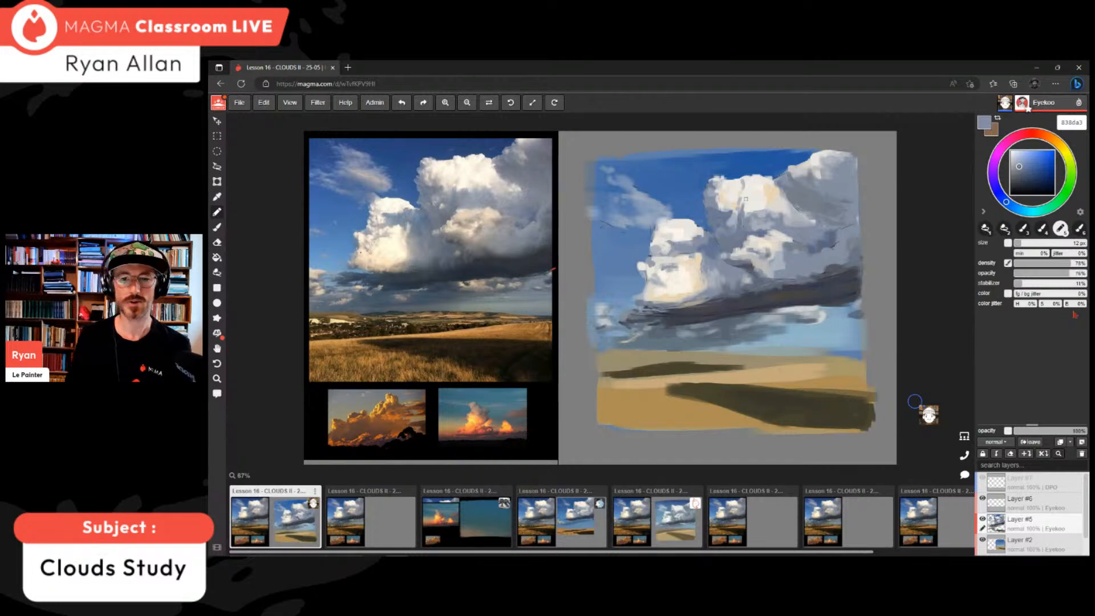
{"action": "left_click", "coordinate": [1074, 314], "text": "alt"}
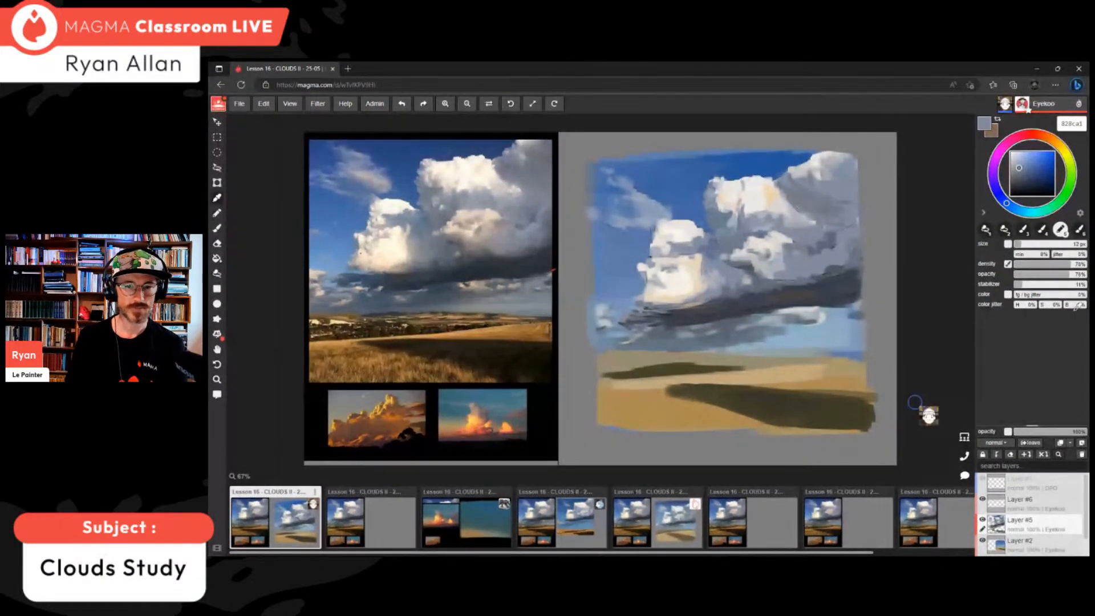
{"action": "left_click", "coordinate": [1075, 310], "text": "alt"}
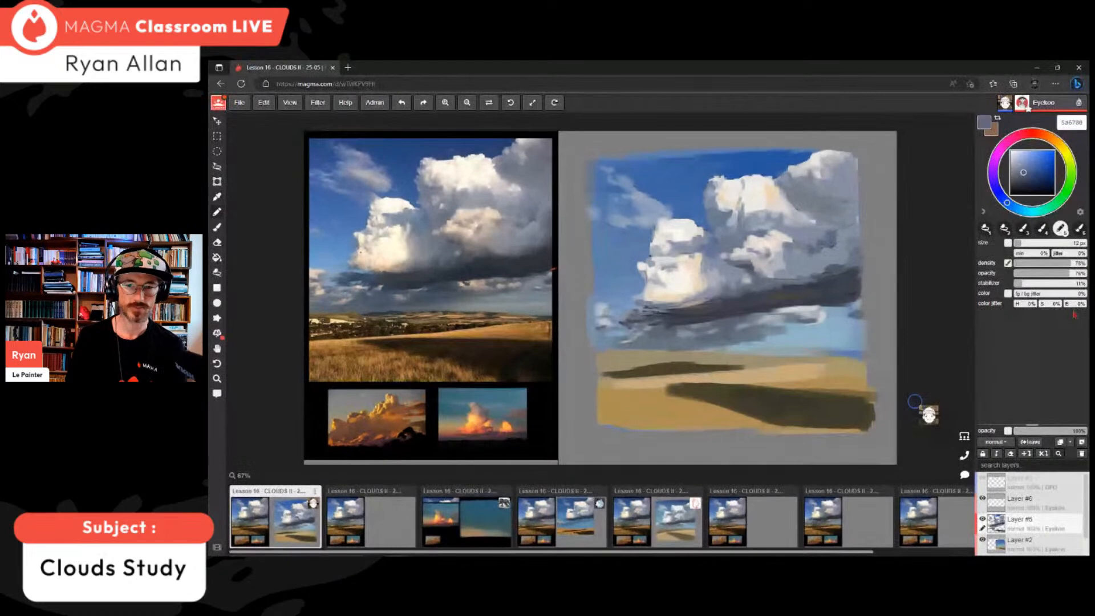
{"action": "left_click", "coordinate": [849, 272], "text": "alt"}
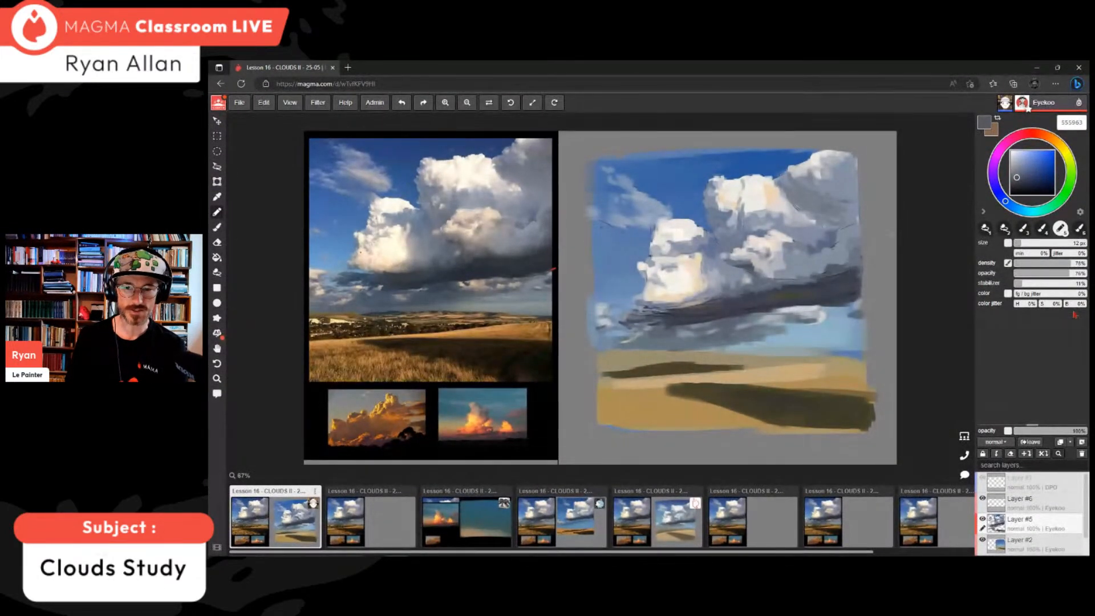
- Soften the upper edge of the dark cloud base at 20 px with sampled slate gray and lighter blue-gray
{"action": "key", "text": "bracketleft"}
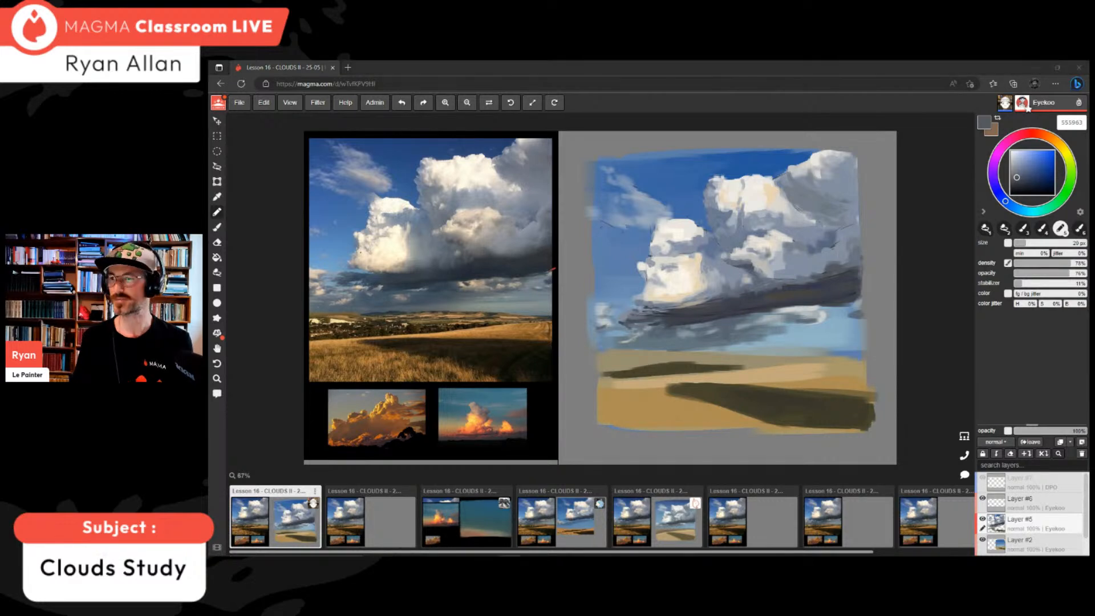
{"action": "left_click", "coordinate": [1075, 315]}
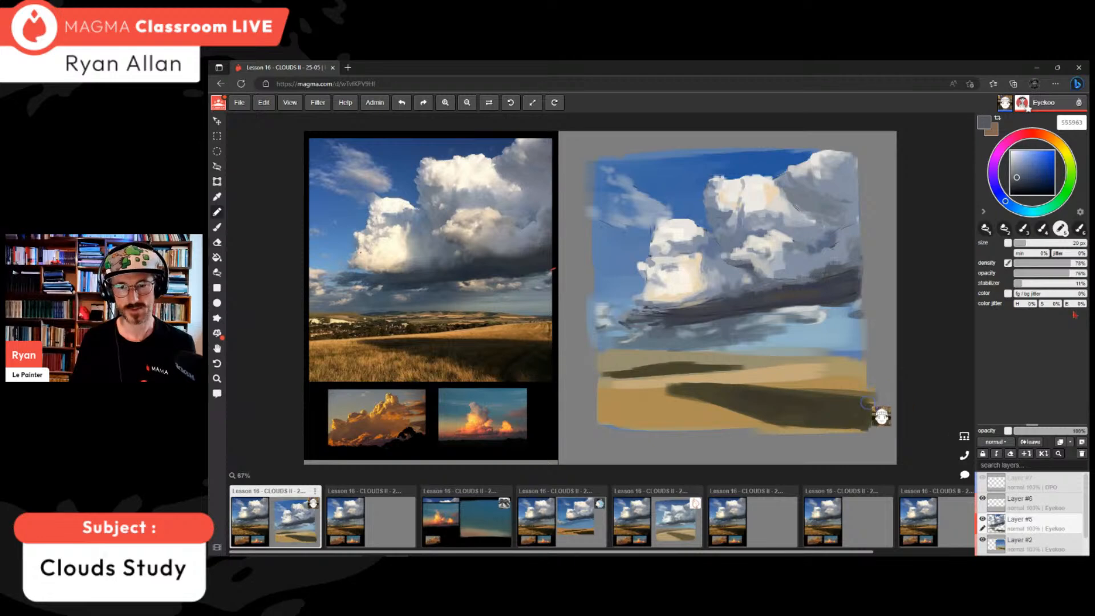
{"action": "left_click", "coordinate": [800, 275], "text": "alt"}
{"action": "left_click_drag", "start_coordinate": [774, 278], "coordinate": [797, 278]}
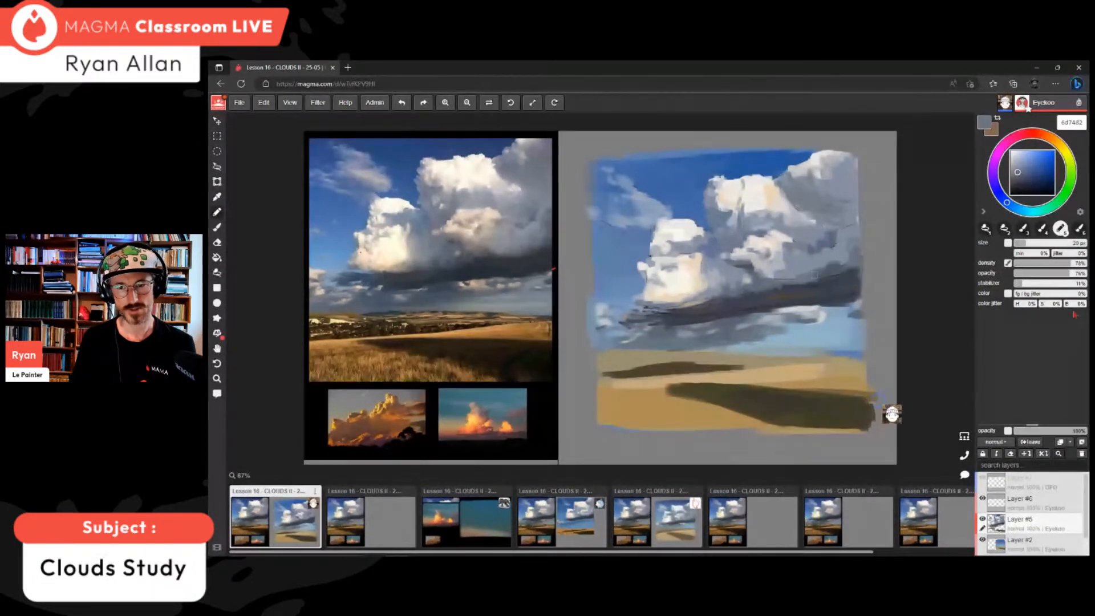
{"action": "left_click", "coordinate": [796, 266], "text": "alt"}
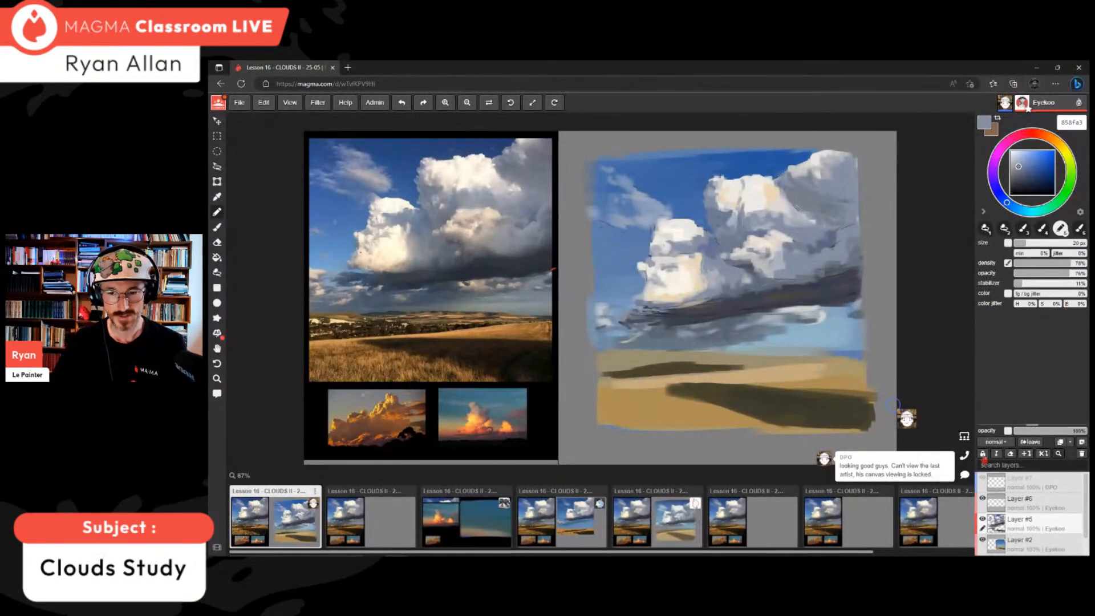
- Smooth the shadow transition between the large cloud's underside and its dark base at 20 px with sampled slate blues and mid blue-gray
{"action": "scroll", "coordinate": [842, 506], "scroll_direction": "right", "scroll_amount": 3}
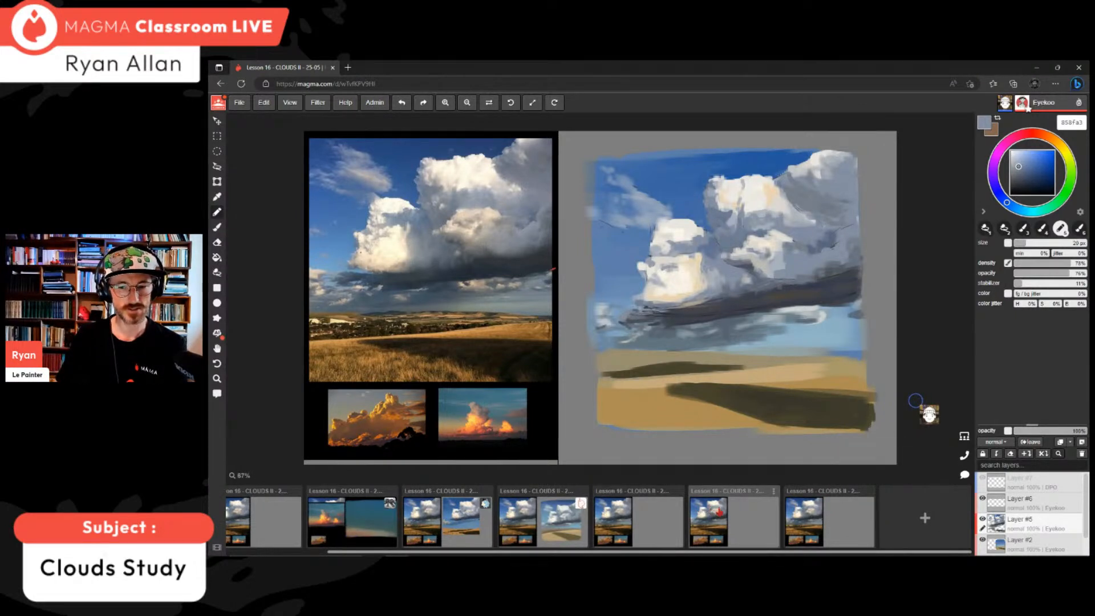
{"action": "scroll", "coordinate": [567, 524], "scroll_direction": "up", "scroll_amount": 2}
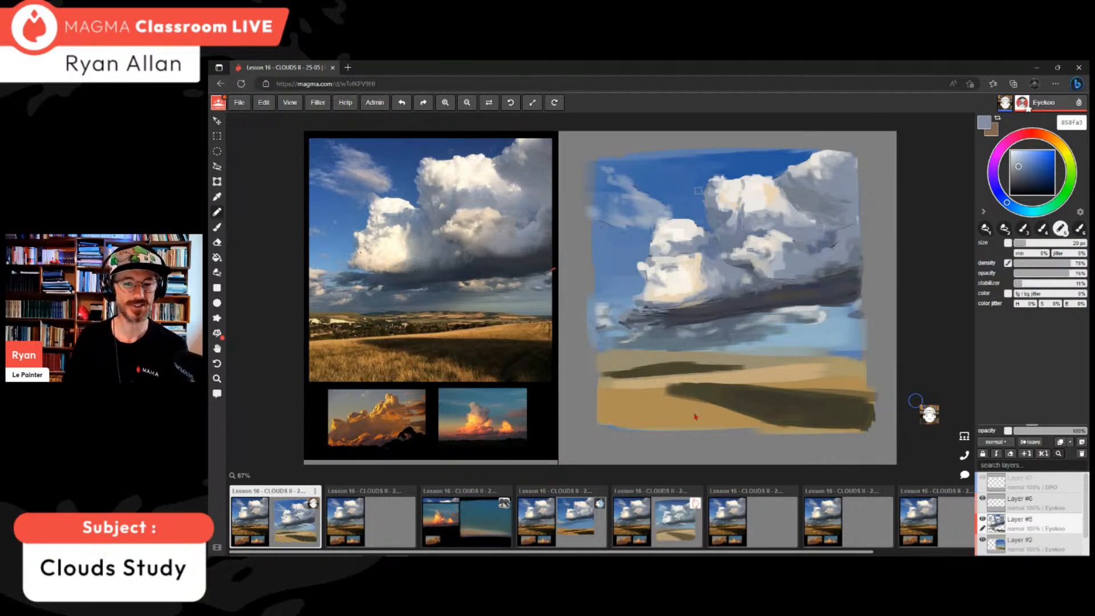
{"action": "scroll", "coordinate": [692, 415], "scroll_direction": "up", "scroll_amount": 1}
{"action": "scroll", "coordinate": [709, 303], "scroll_direction": "down", "scroll_amount": 2}
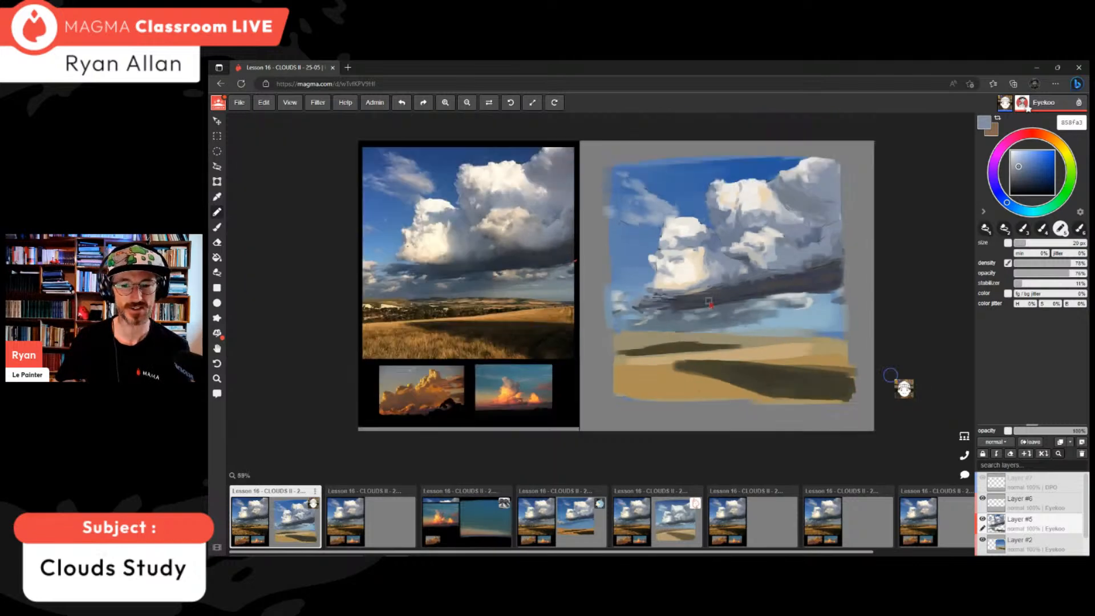
{"action": "scroll", "coordinate": [709, 303], "scroll_direction": "down", "scroll_amount": 1}
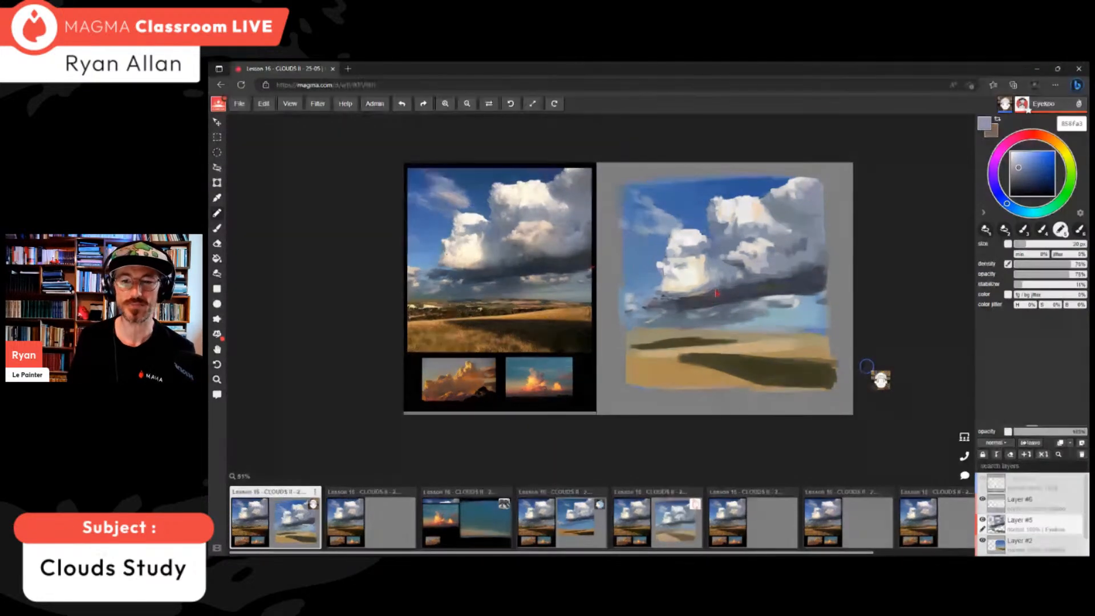
{"action": "left_click", "coordinate": [789, 251], "text": "alt"}
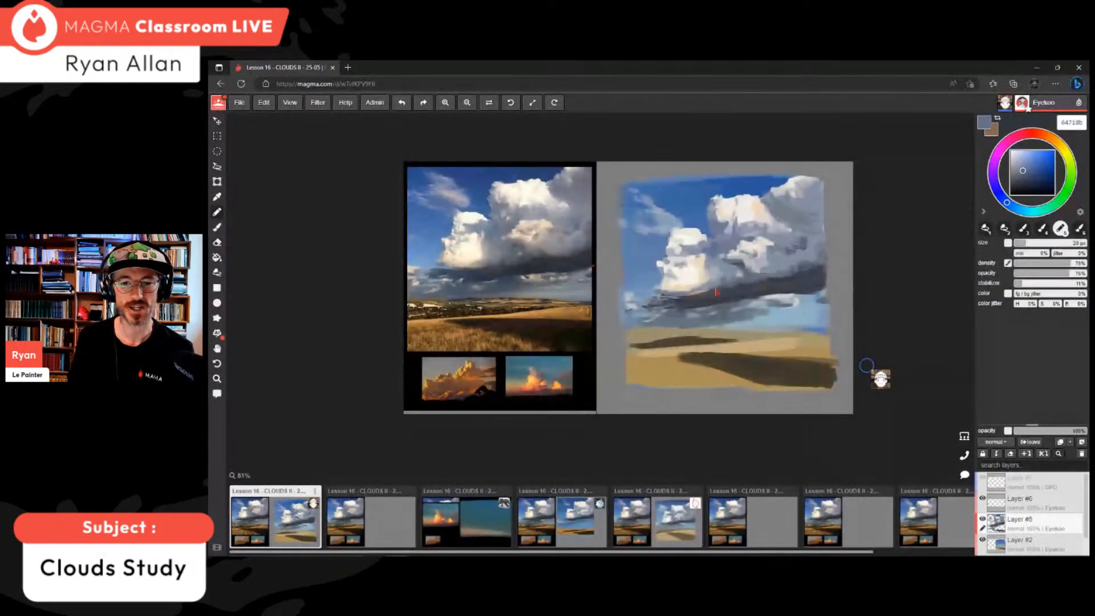
{"action": "left_click", "coordinate": [789, 250], "text": "alt"}
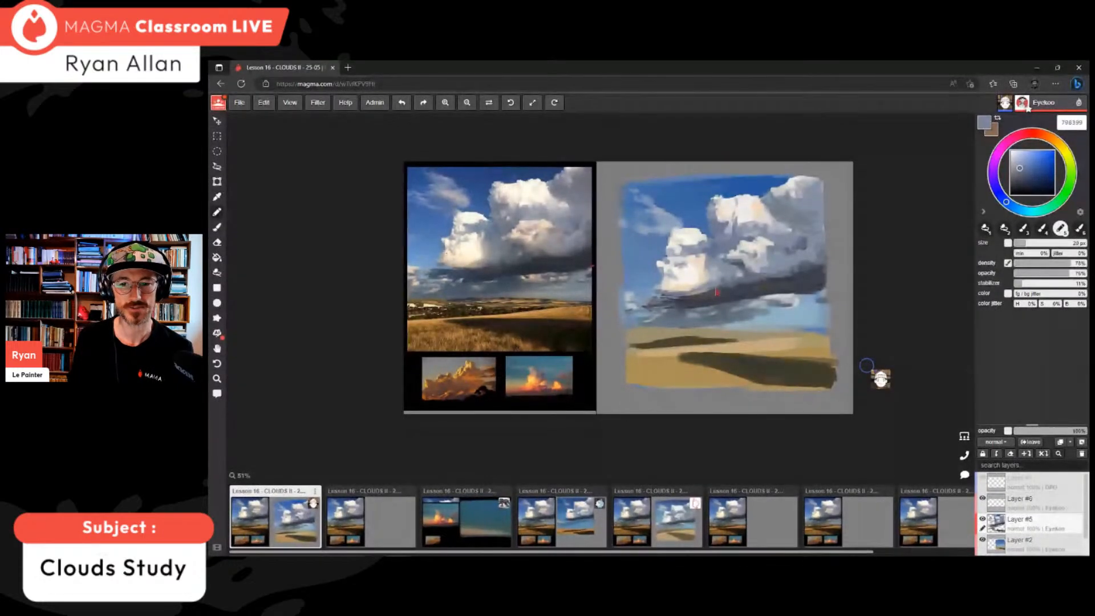
{"action": "left_click", "coordinate": [695, 307], "text": "alt"}
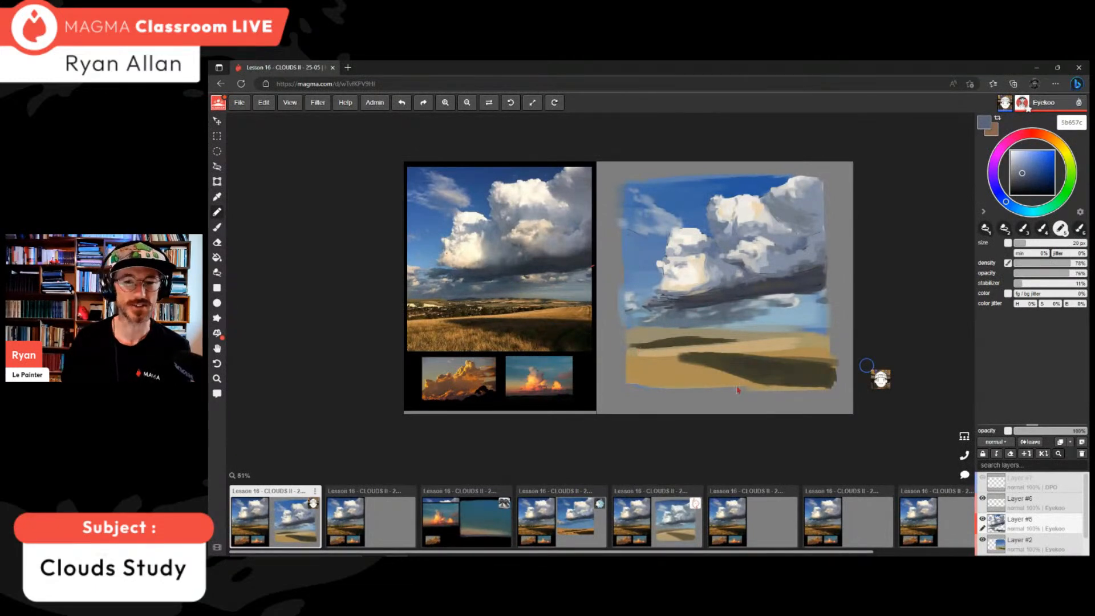
{"action": "scroll", "coordinate": [793, 280], "scroll_direction": "up", "scroll_amount": 1}
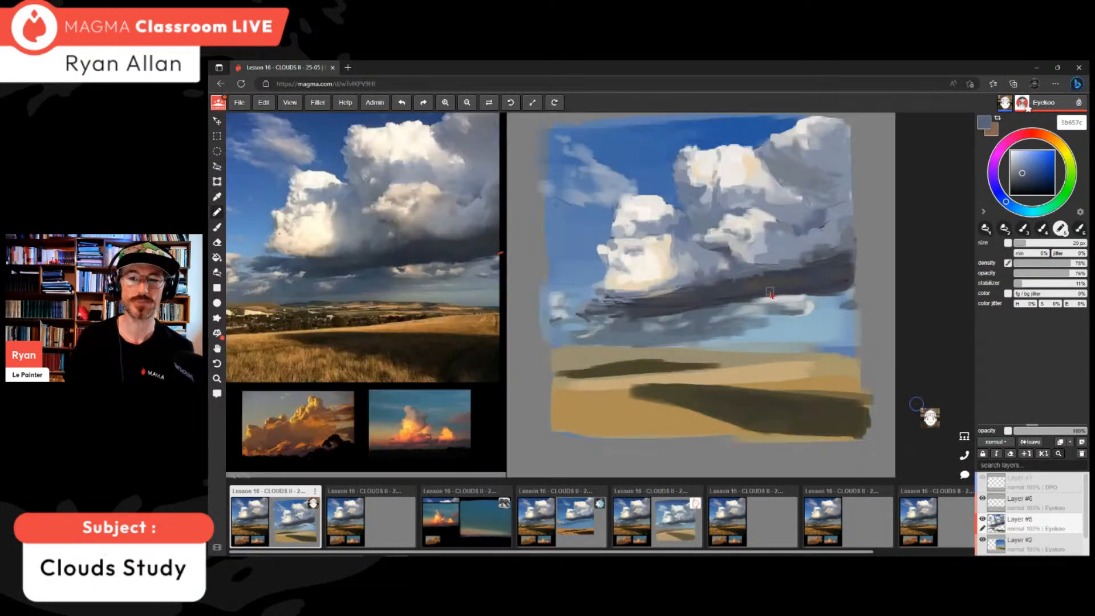
{"action": "left_click", "coordinate": [771, 296], "text": "alt"}
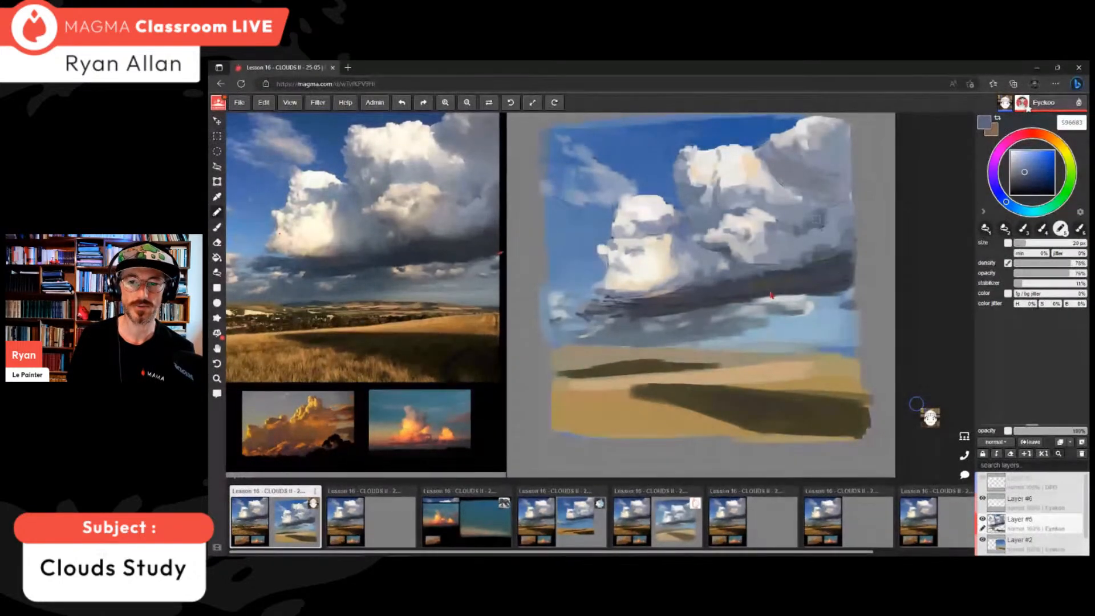
{"action": "left_click", "coordinate": [771, 295], "text": "alt"}
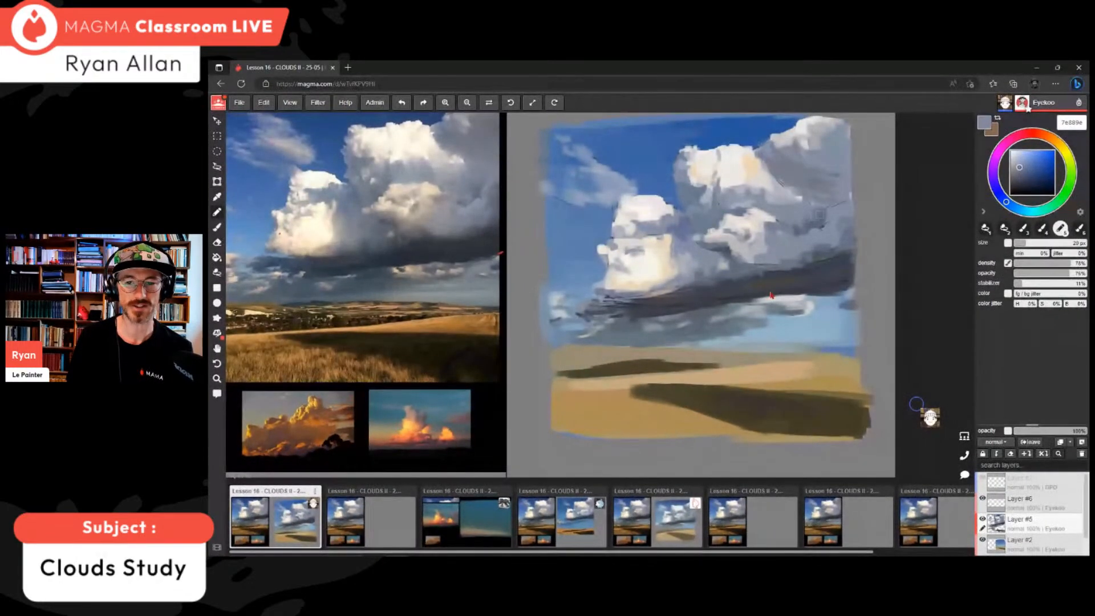
- Add smaller shadow and halftone shapes in the large cloud's shaded side at 12 px with sampled blue-gray, pale gray and slate gray
{"action": "scroll", "coordinate": [558, 442], "scroll_direction": "down", "scroll_amount": 1}
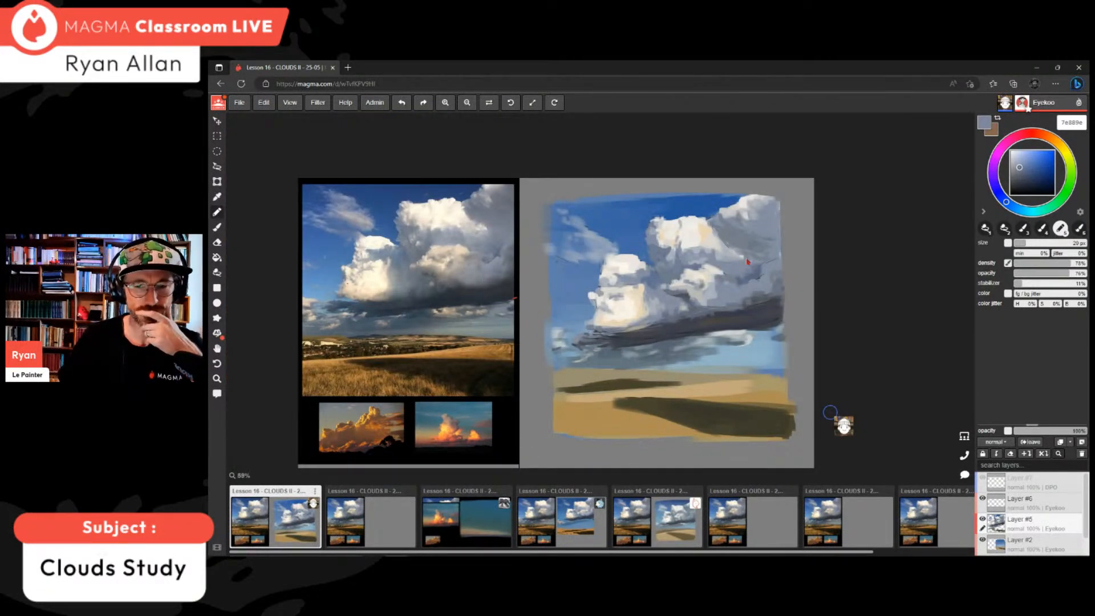
{"action": "scroll", "coordinate": [754, 265], "scroll_direction": "up", "scroll_amount": 1}
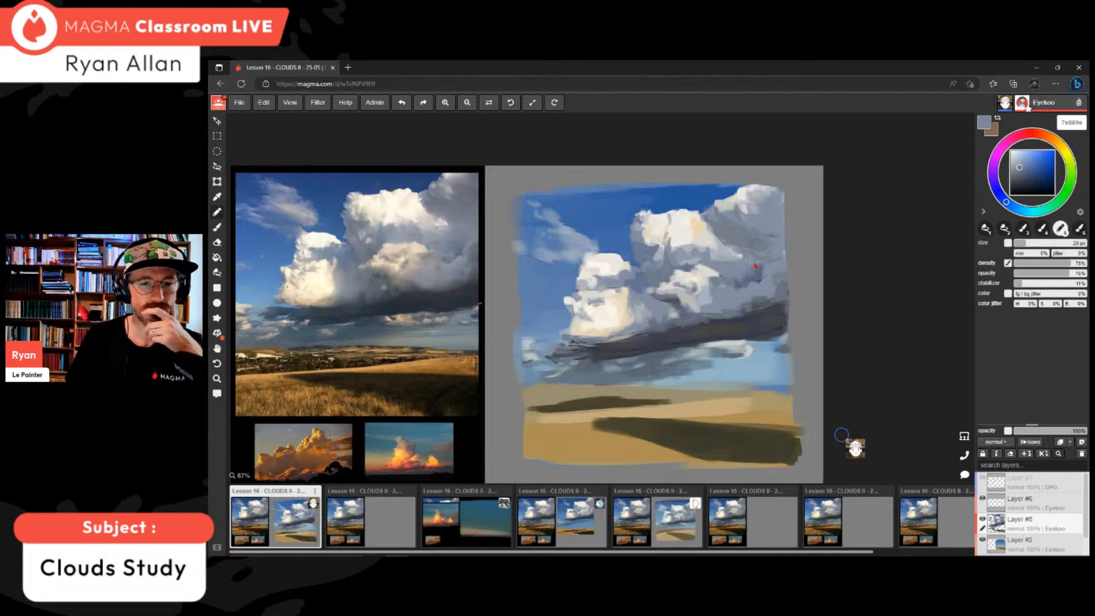
{"action": "left_click", "coordinate": [721, 272], "text": "alt"}
{"action": "key", "text": "["}
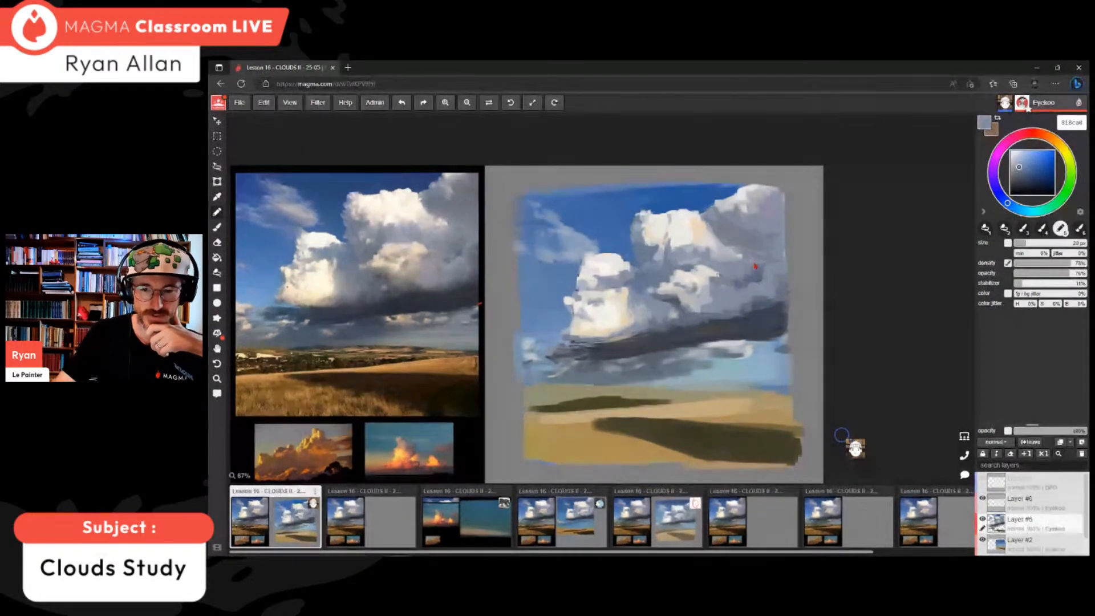
{"action": "key", "text": "["}
{"action": "key", "text": "["}
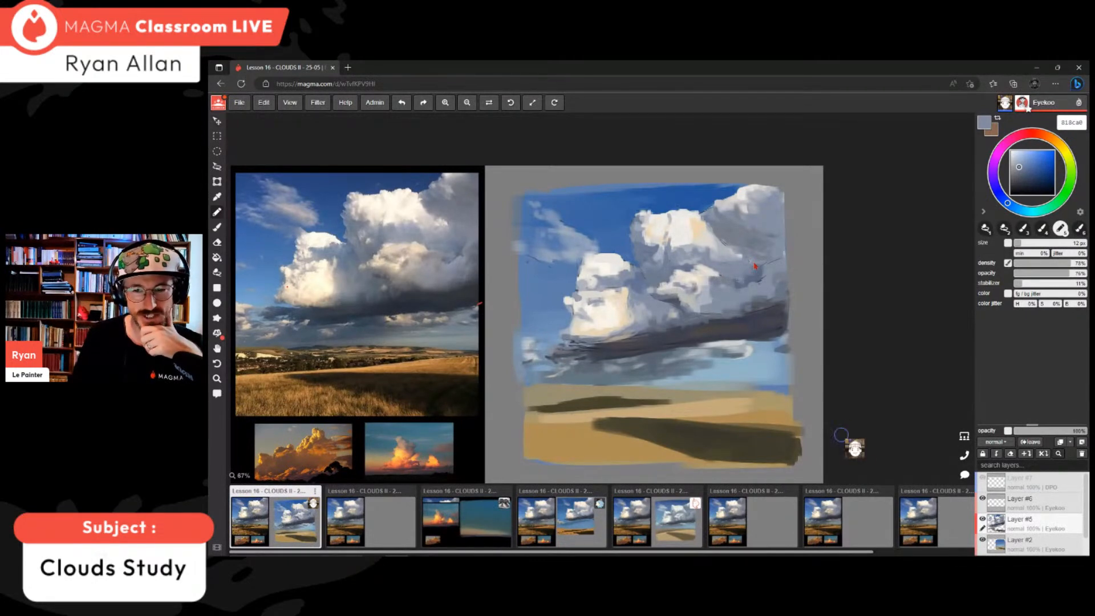
{"action": "left_click", "coordinate": [756, 261], "text": "alt"}
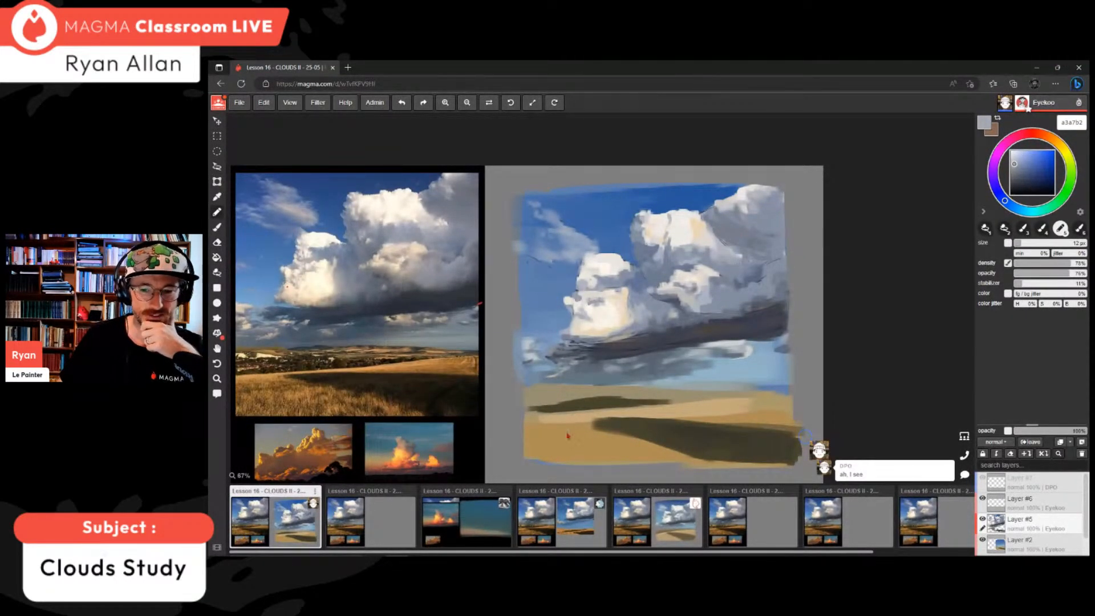
{"action": "left_click", "coordinate": [789, 474], "text": "alt"}
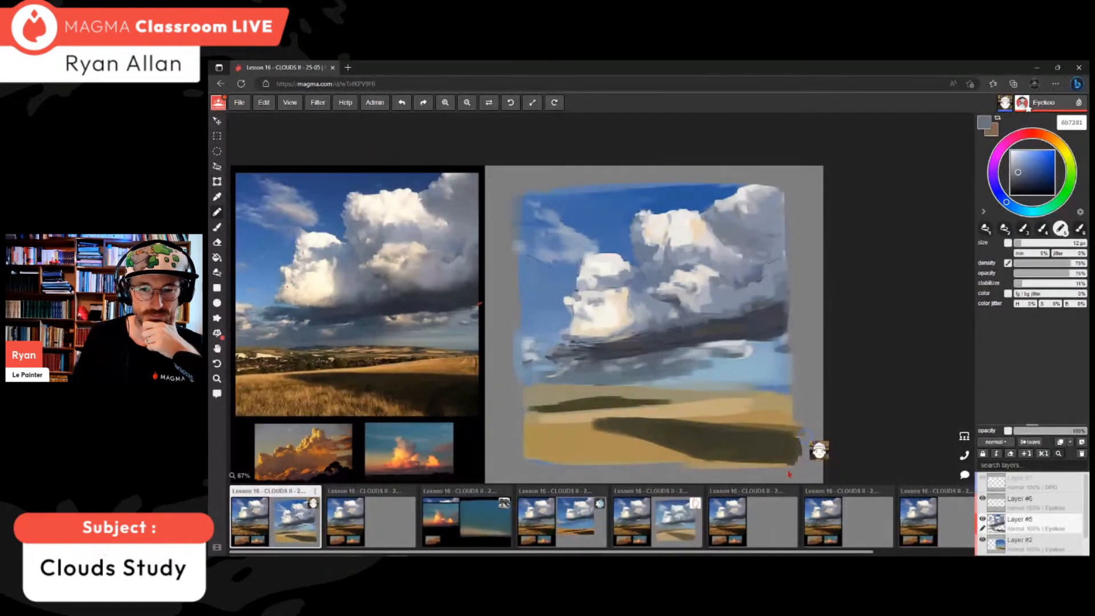
{"action": "left_click", "coordinate": [788, 473], "text": "alt"}
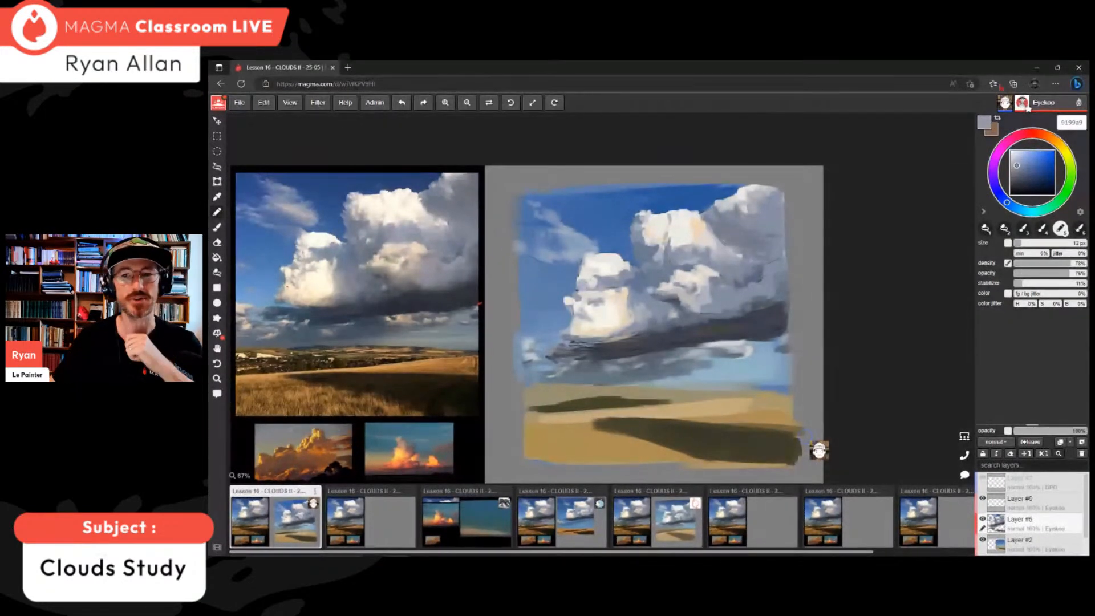
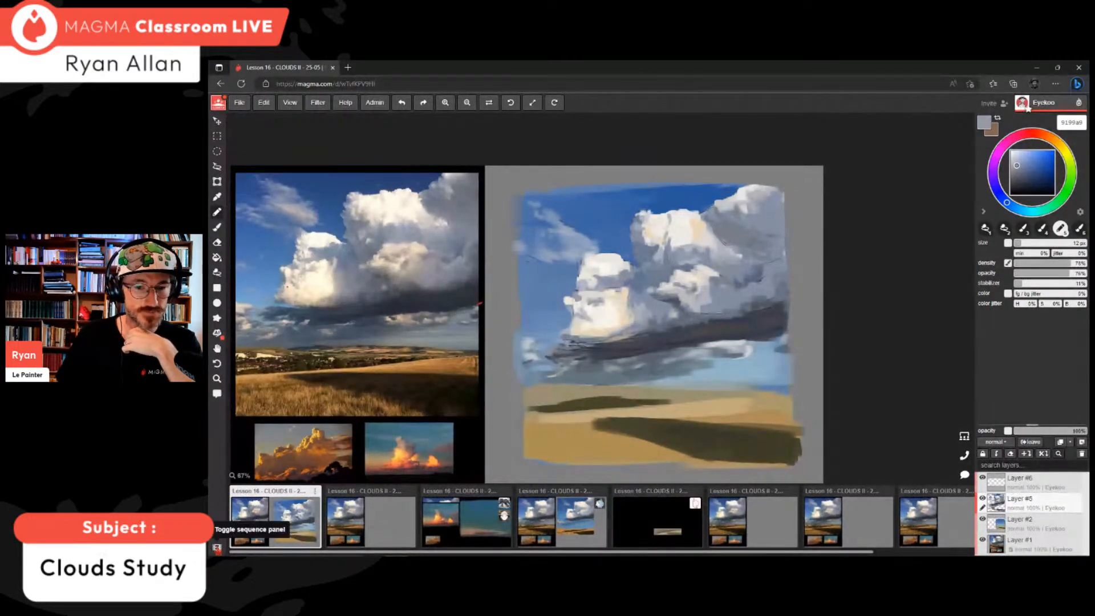
- Hide the sequence panel of canvases
{"action": "left_click", "coordinate": [217, 547]}
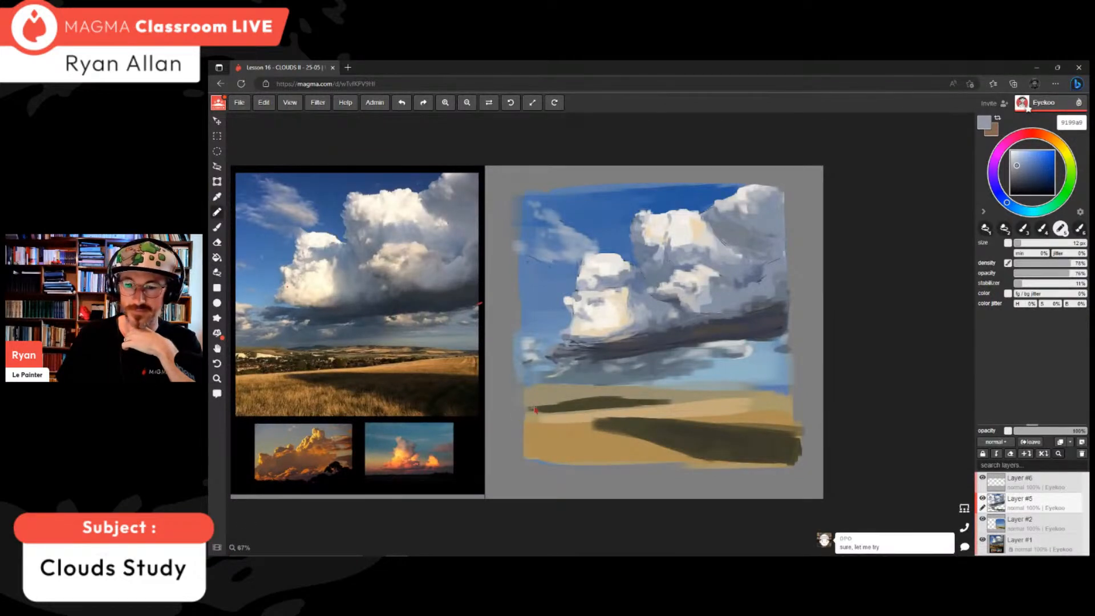
- Refine the large cloud's upper shaded edge at 12 px with sampled mid blue and pale blue-gray
{"action": "left_click", "coordinate": [775, 204], "text": "alt"}
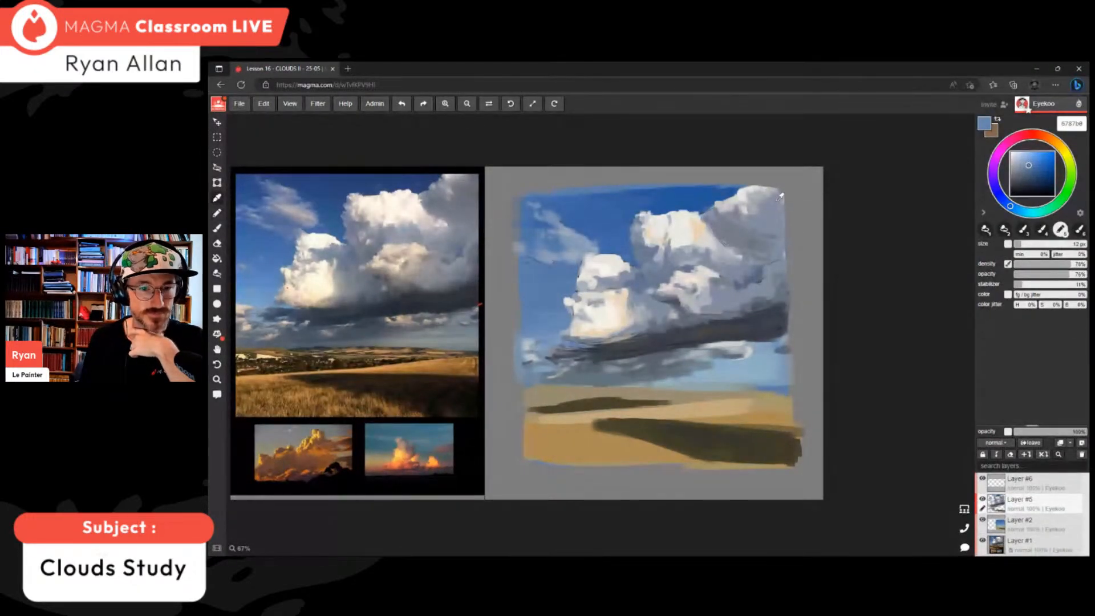
{"action": "left_click", "coordinate": [777, 204], "text": "alt"}
{"action": "left_click", "coordinate": [777, 204], "text": "alt"}
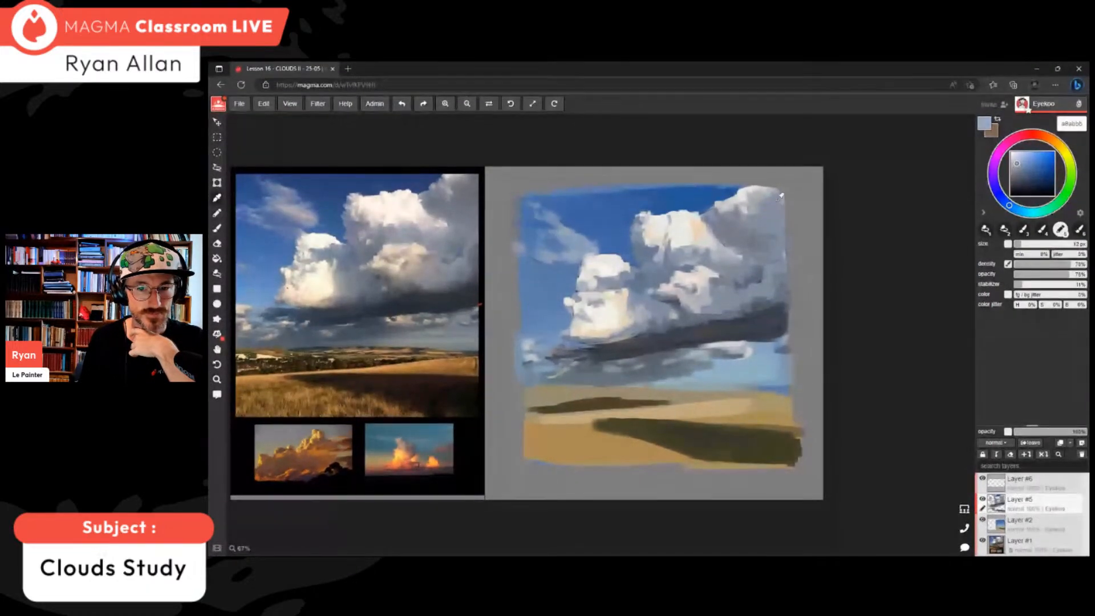
{"action": "left_click", "coordinate": [781, 196], "text": "alt"}
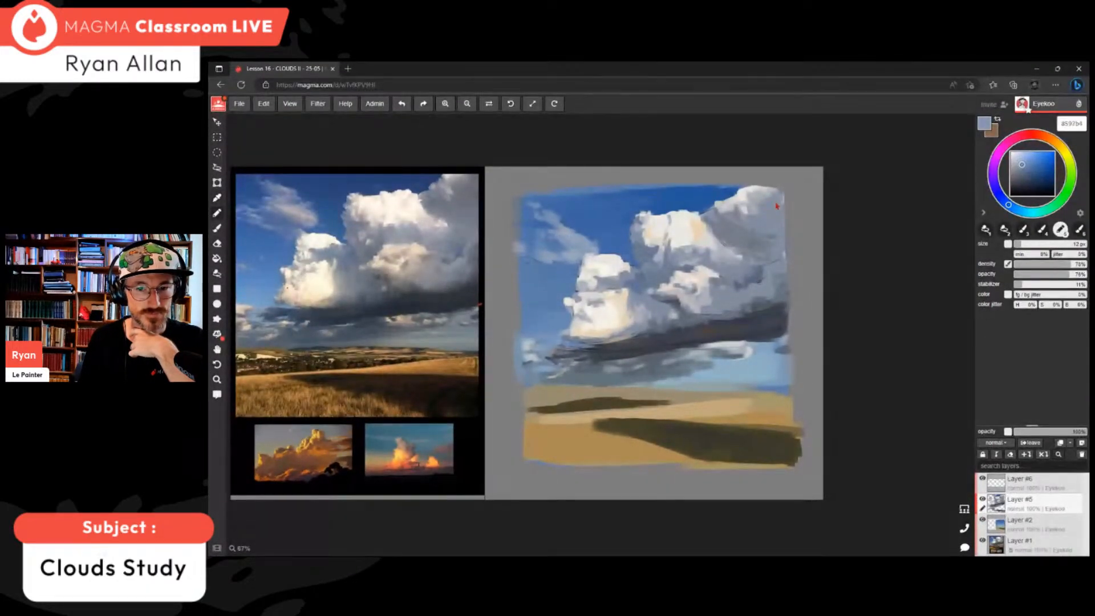
{"action": "left_click", "coordinate": [780, 197], "text": "alt"}
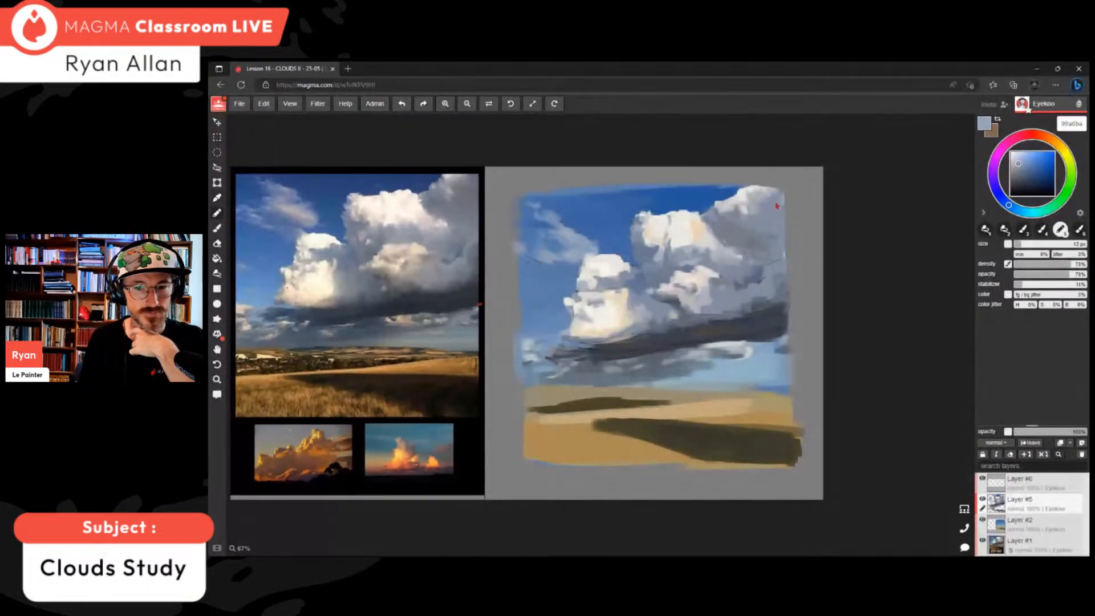
{"action": "left_click", "coordinate": [780, 206], "text": "alt"}
{"action": "left_click", "coordinate": [777, 204], "text": "alt"}
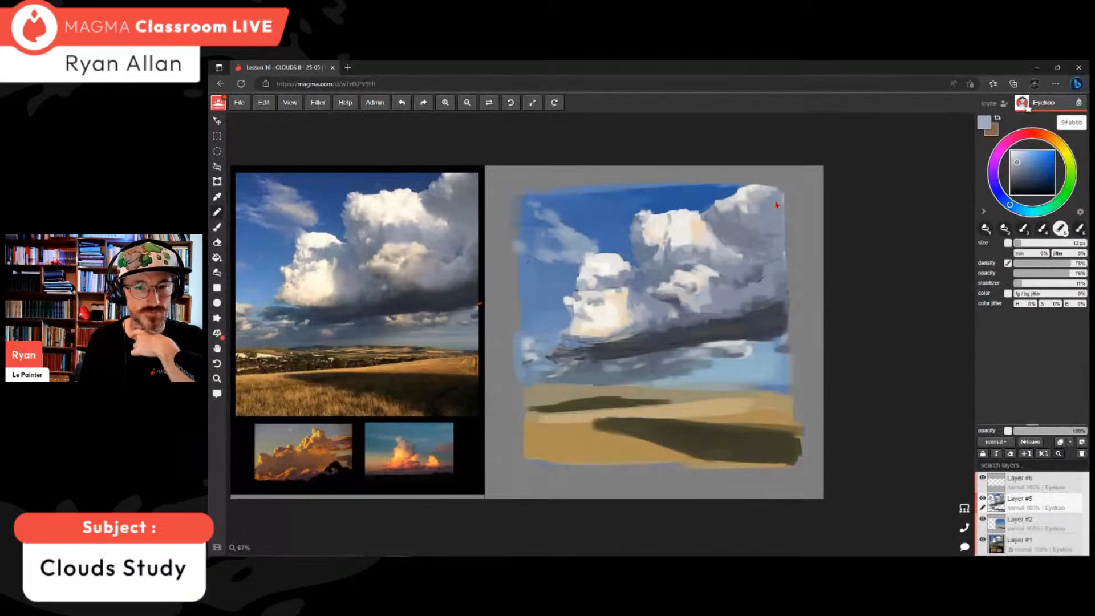
- Add lighter halftones to the top of the large cloud at 12 px with sampled blue-gray, light gray and off-white
{"action": "left_click", "coordinate": [776, 204], "text": "alt"}
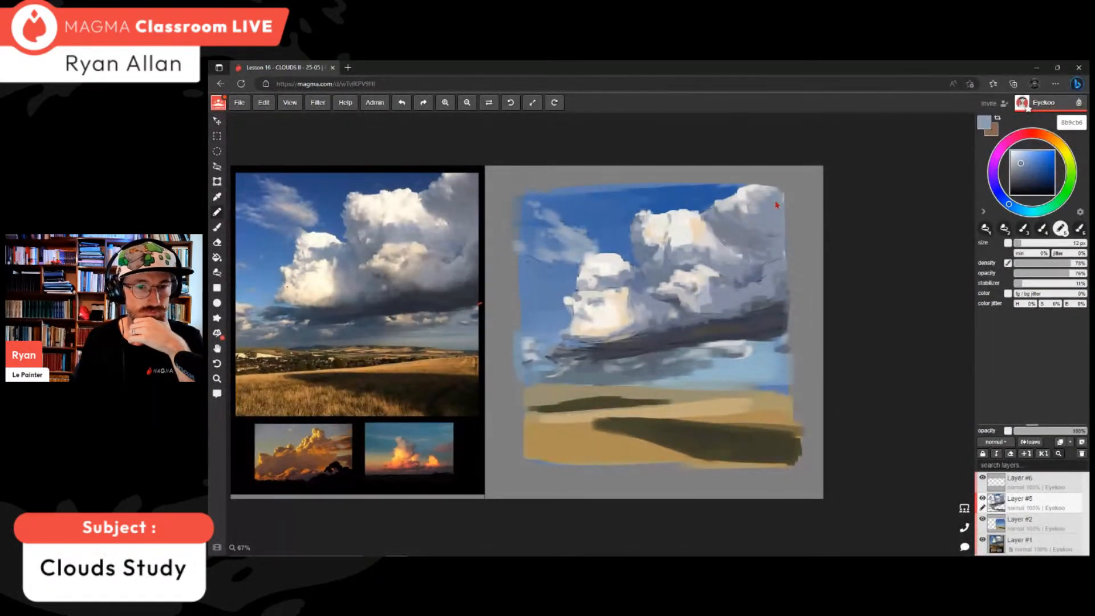
{"action": "left_click", "coordinate": [776, 204], "text": "alt"}
{"action": "left_click", "coordinate": [776, 204], "text": "alt"}
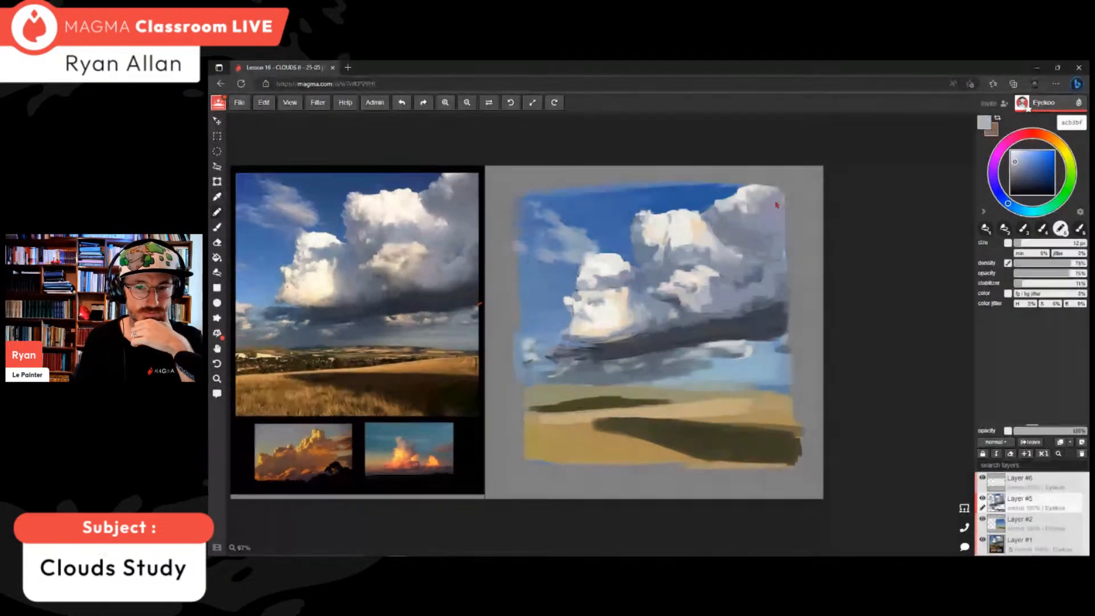
{"action": "left_click", "coordinate": [776, 204], "text": "alt"}
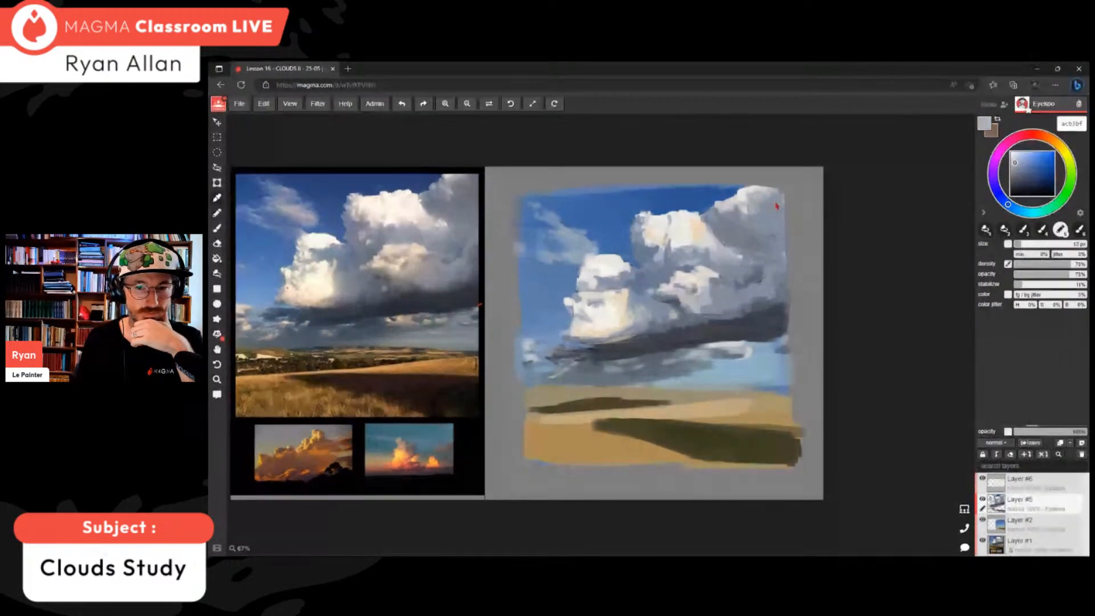
{"action": "left_click", "coordinate": [776, 204], "text": "alt"}
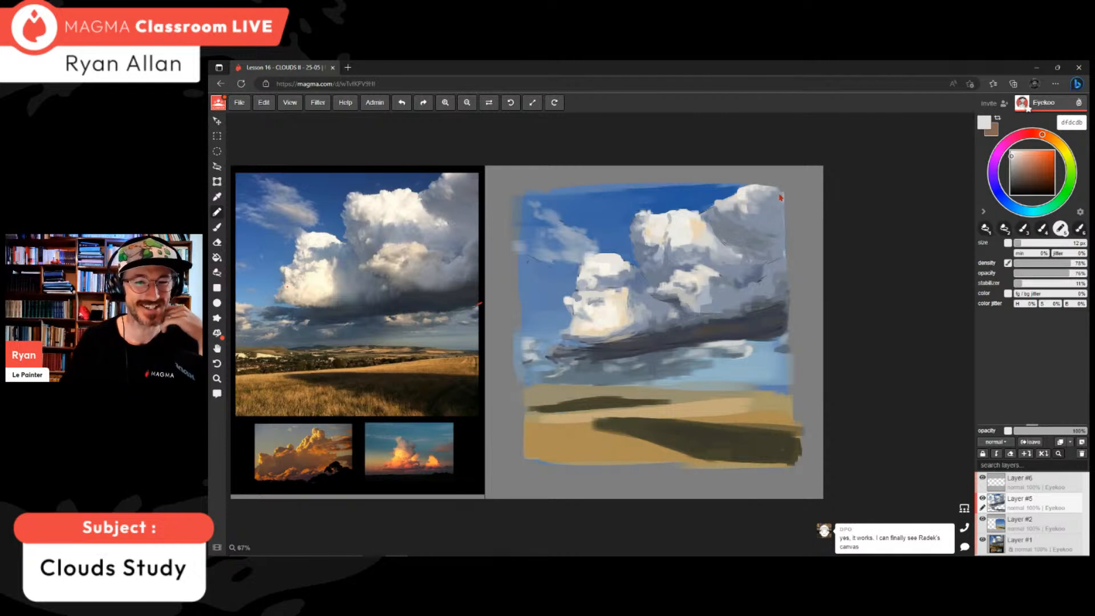
- Refine the light and shadow shapes in the large cloud's middle at 14 px with sampled warm cream, blue-gray, off-white and light gray
{"action": "scroll", "coordinate": [662, 274], "scroll_direction": "down", "scroll_amount": 2}
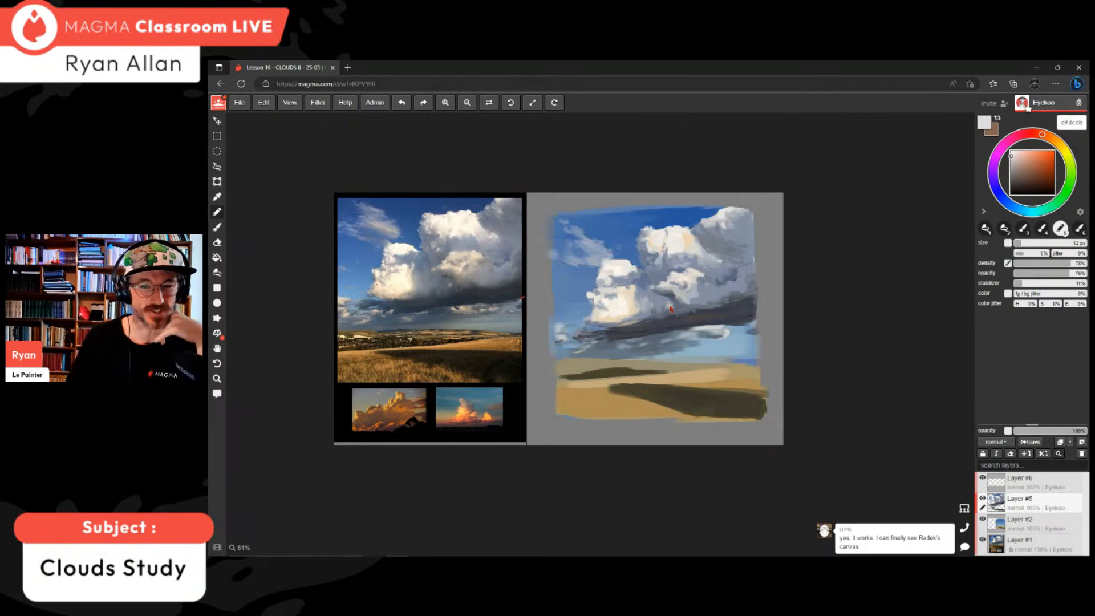
{"action": "scroll", "coordinate": [758, 429], "scroll_direction": "up", "scroll_amount": 1}
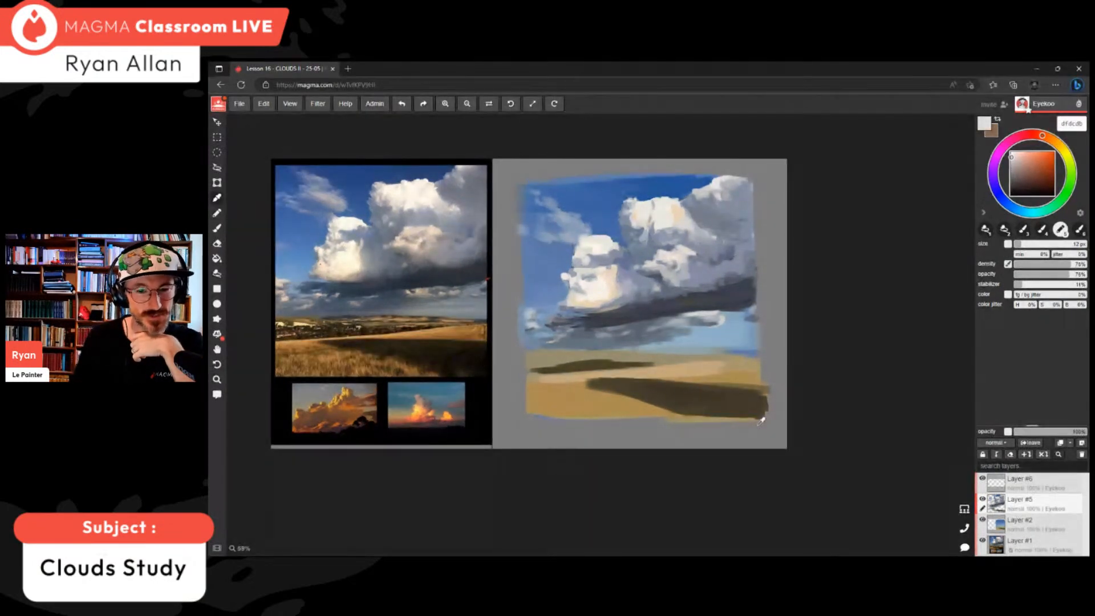
{"action": "left_click", "coordinate": [762, 420], "text": "alt"}
{"action": "key", "text": "bracketright"}
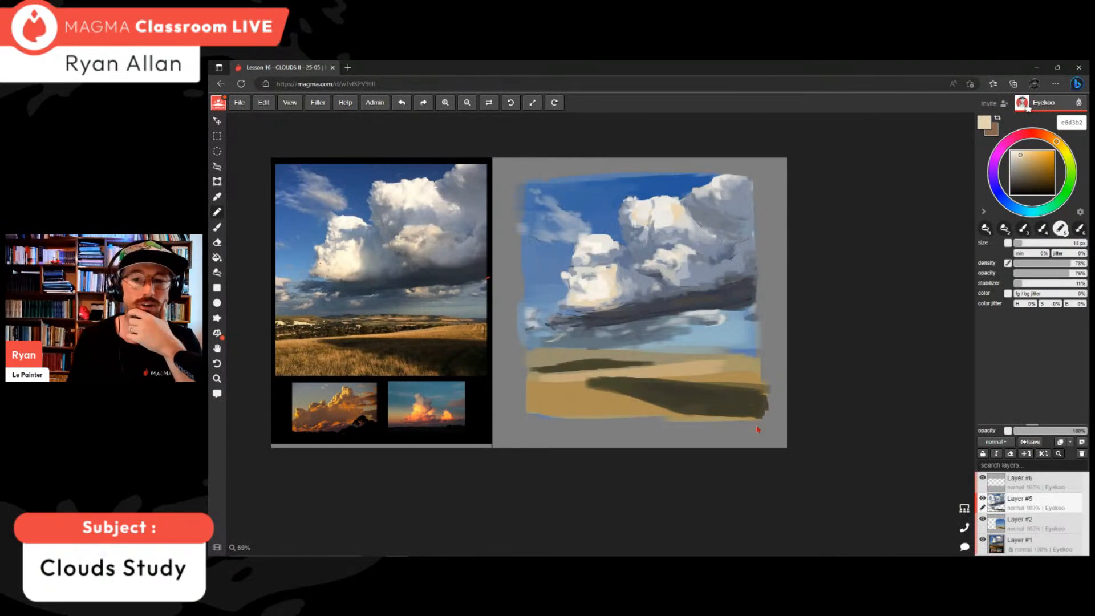
{"action": "left_click", "coordinate": [697, 216], "text": "alt"}
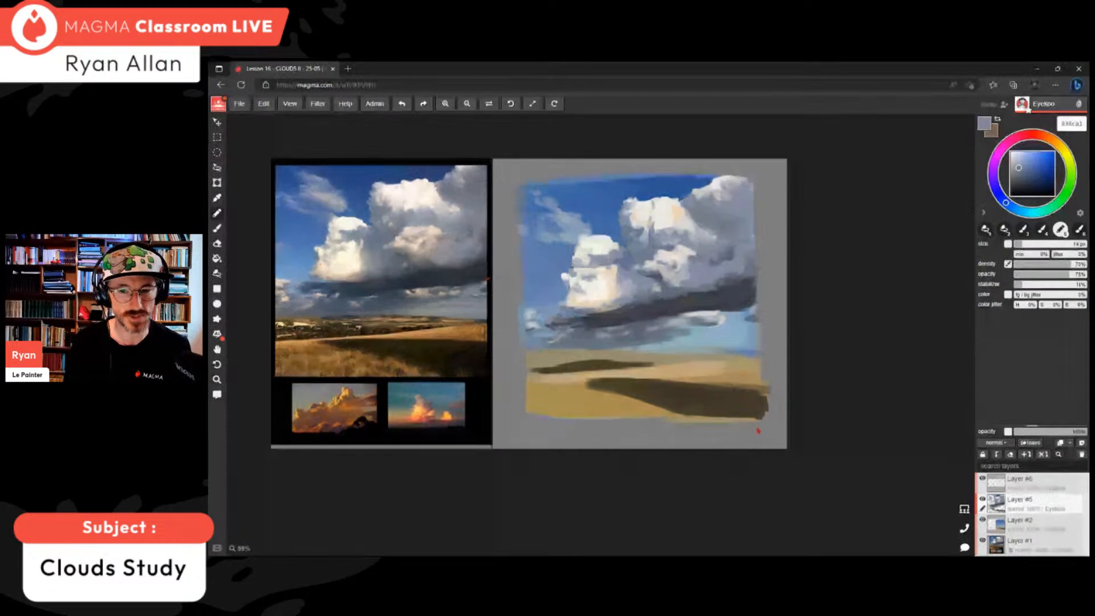
{"action": "left_click", "coordinate": [670, 260], "text": "alt"}
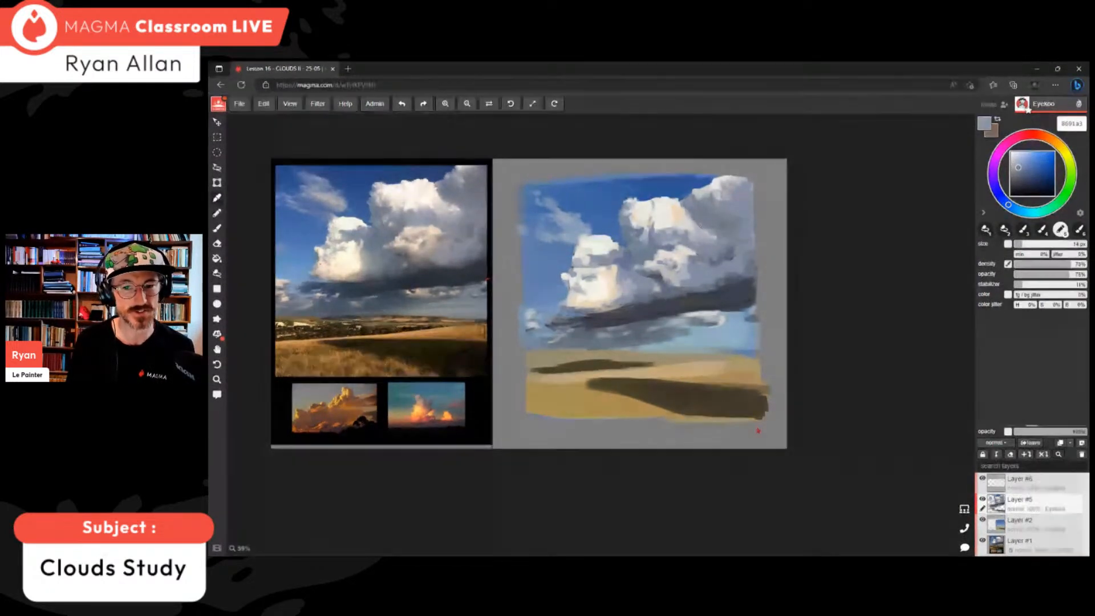
{"action": "left_click", "coordinate": [667, 258], "text": "alt"}
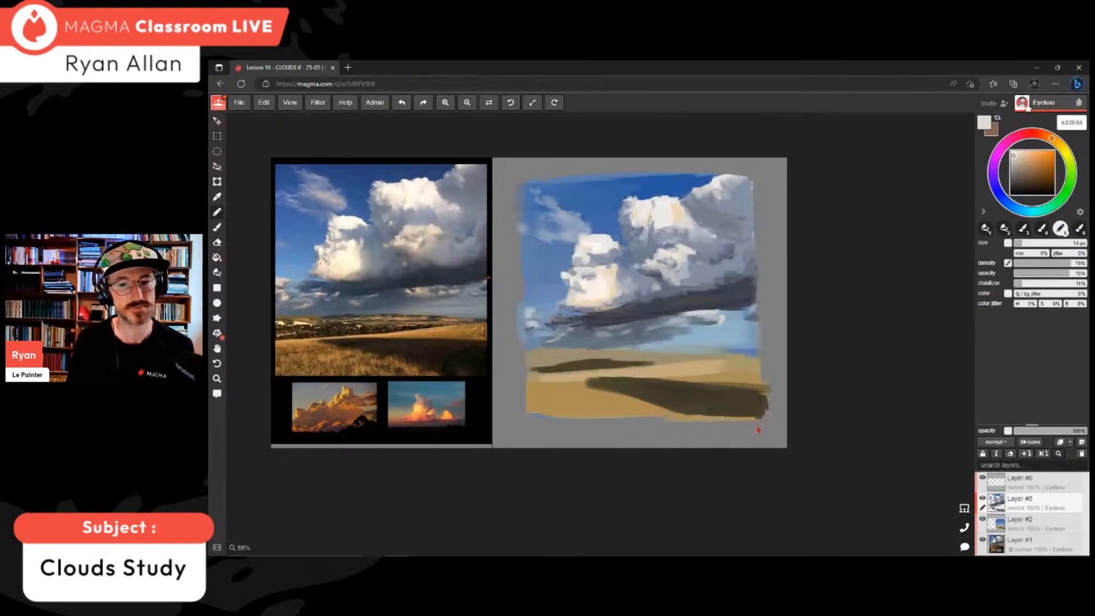
{"action": "left_click", "coordinate": [758, 429], "text": "alt"}
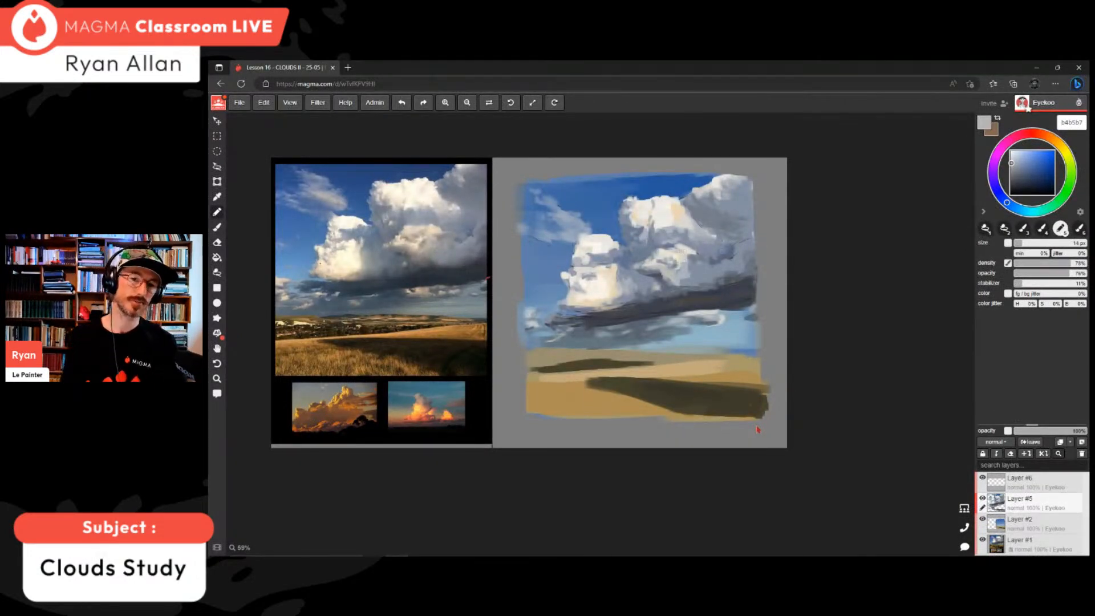
{"action": "left_click", "coordinate": [757, 428], "text": "alt"}
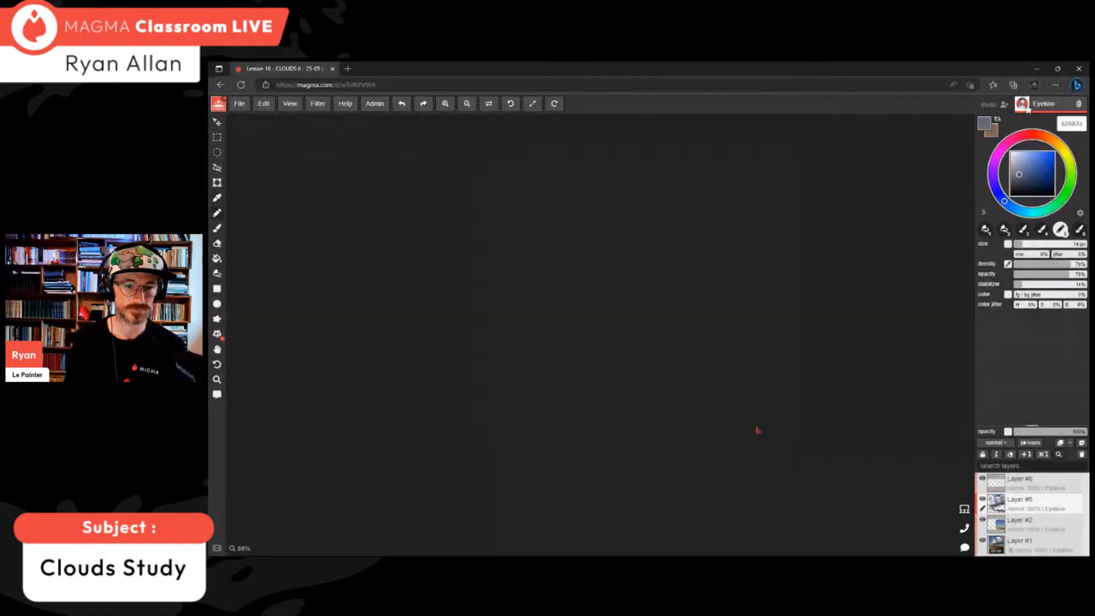
- Blend the clouds' underside into the dark base at 14 px with sampled slate gray, blue-gray and slate blue
{"action": "left_click", "coordinate": [652, 302], "text": "alt"}
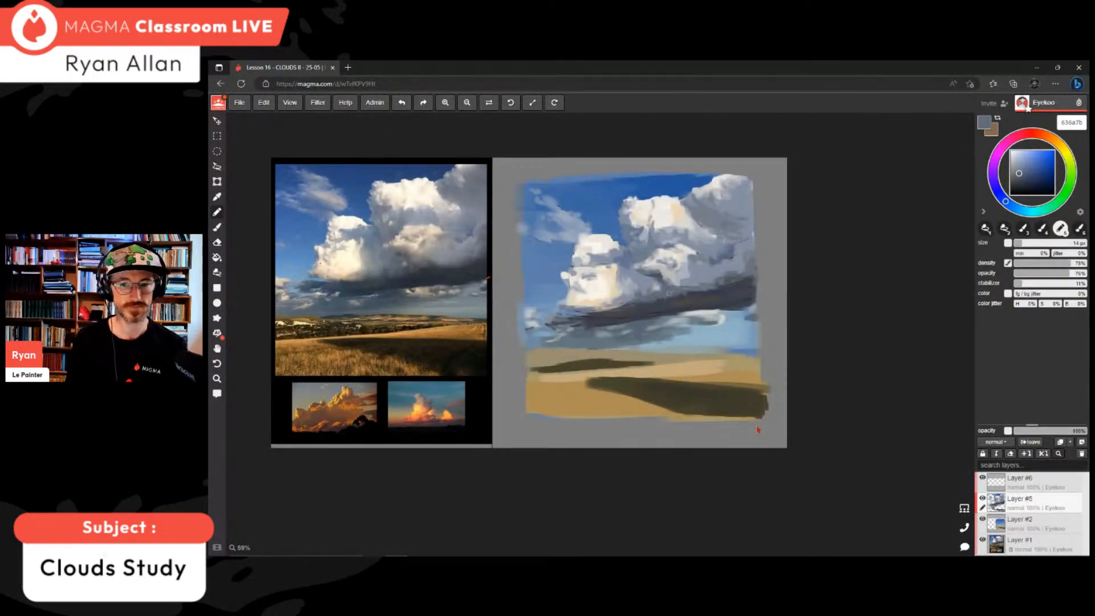
{"action": "left_click", "coordinate": [664, 295], "text": "alt"}
{"action": "left_click", "coordinate": [758, 431], "text": "alt"}
{"action": "left_click", "coordinate": [632, 305], "text": "alt"}
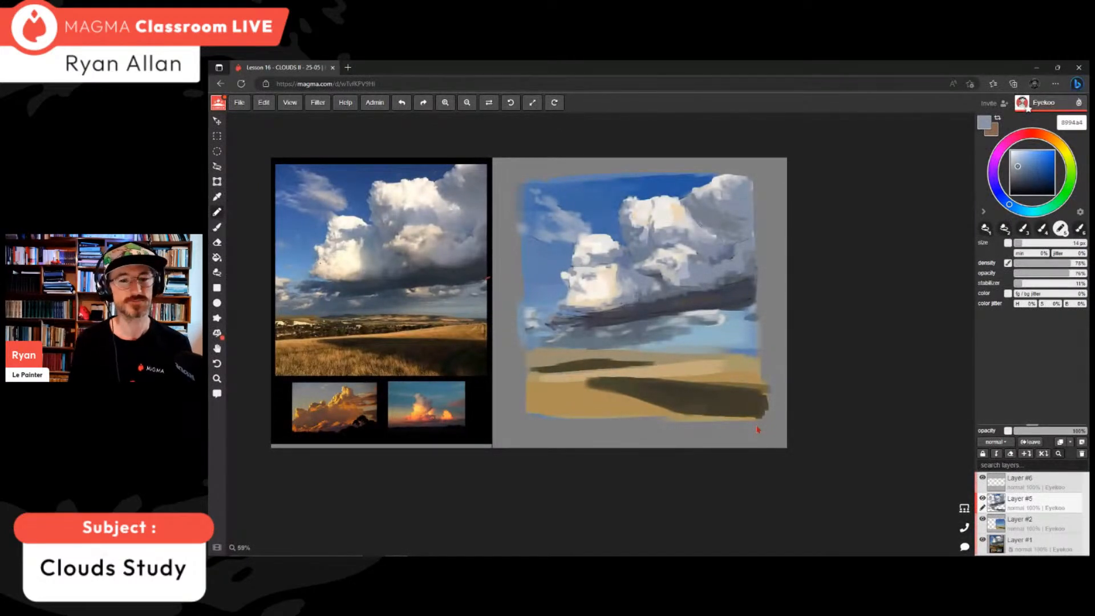
{"action": "left_click", "coordinate": [613, 297], "text": "alt"}
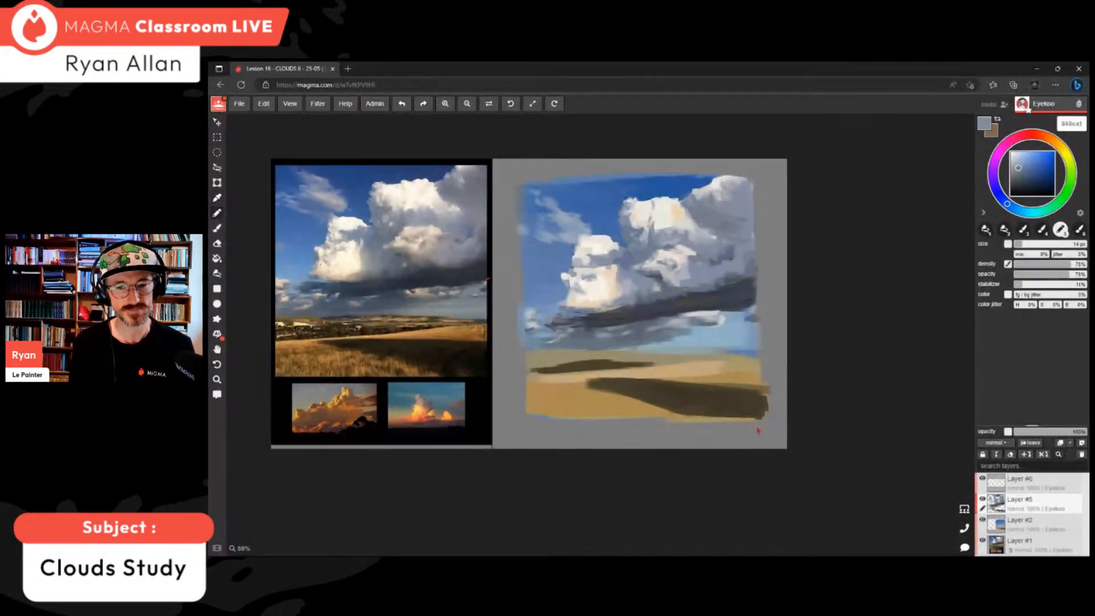
{"action": "left_click", "coordinate": [598, 331], "text": "alt"}
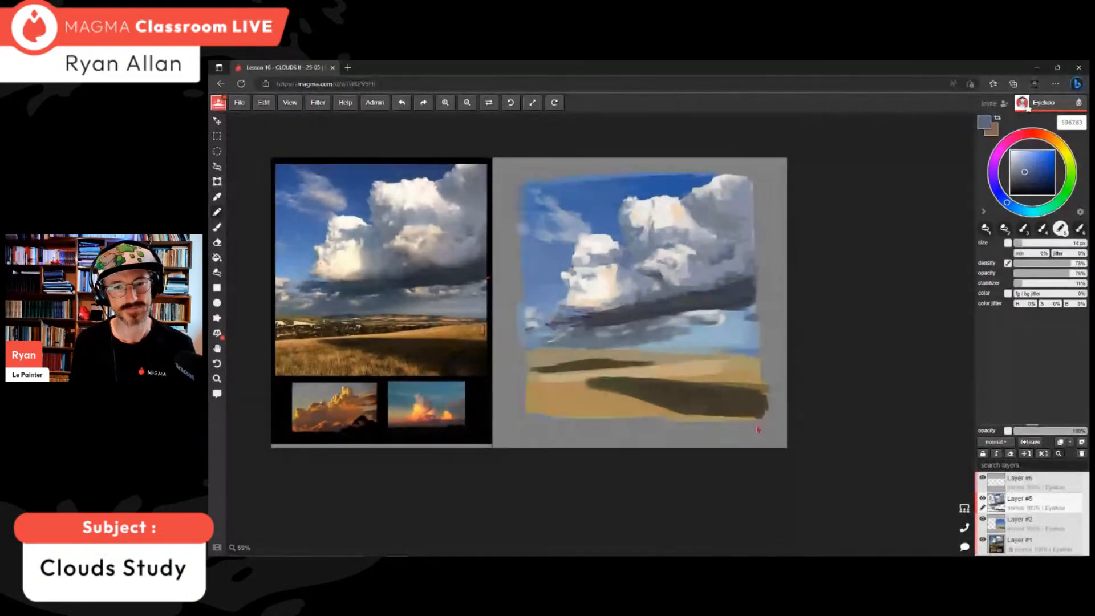
{"action": "left_click", "coordinate": [613, 331], "text": "alt"}
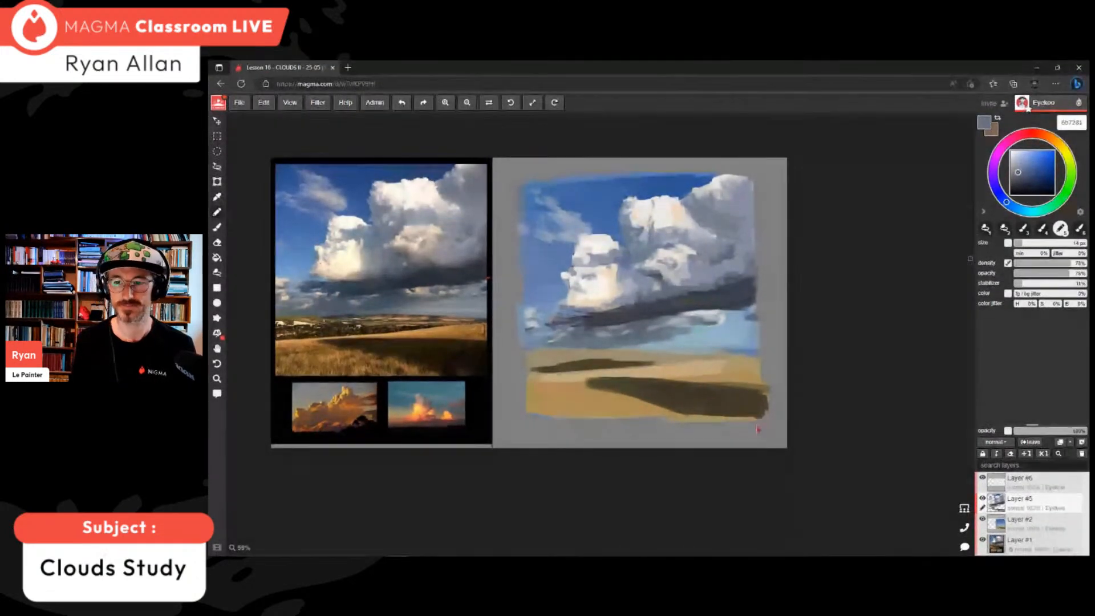
- Soften the large cloud's dark base at 25 px, 57% density and about 55% opacity with sampled light gray and dark slate
{"action": "left_click", "coordinate": [1055, 263]}
{"action": "left_click", "coordinate": [1054, 273]}
{"action": "key", "text": "bracketright"}
{"action": "key", "text": "bracketright"}
{"action": "key", "text": "bracketright"}
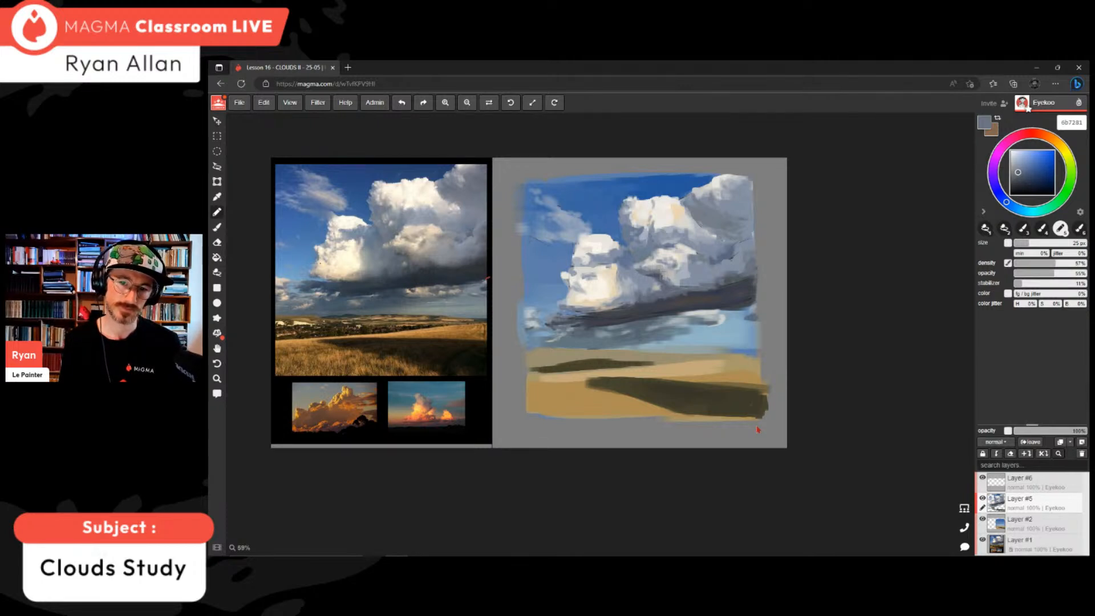
{"action": "left_click", "coordinate": [657, 266], "text": "alt"}
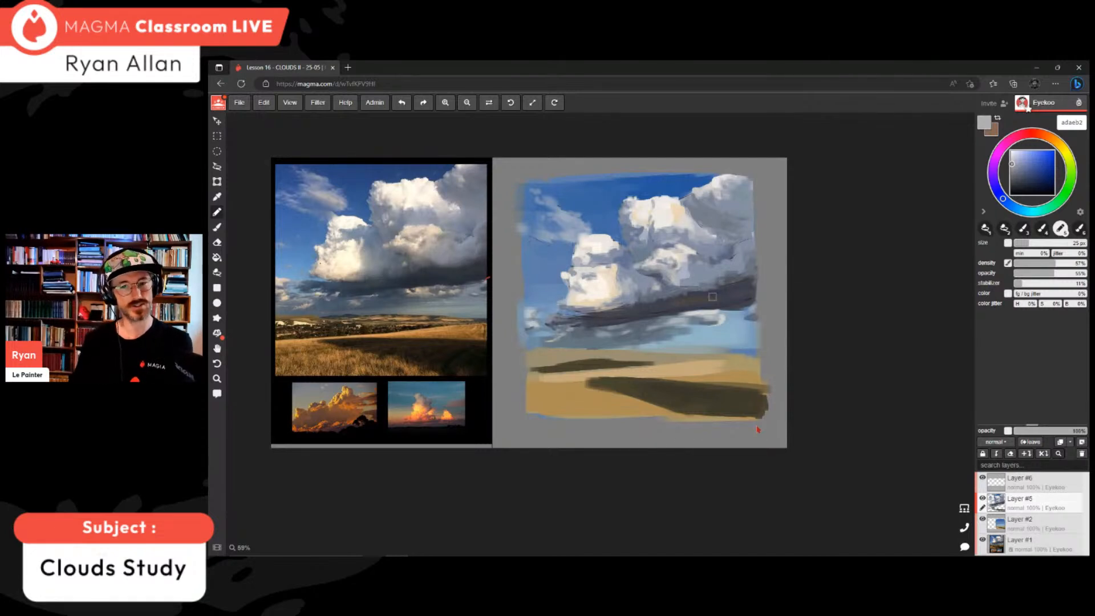
{"action": "left_click", "coordinate": [712, 297], "text": "alt"}
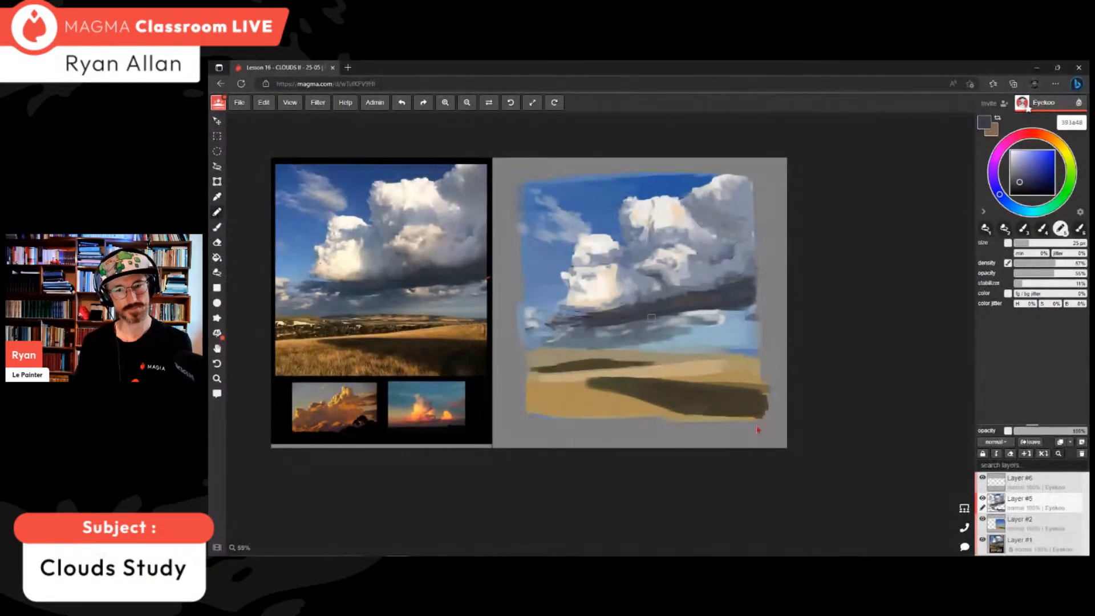
{"action": "left_click_drag", "start_coordinate": [705, 308], "coordinate": [747, 308]}
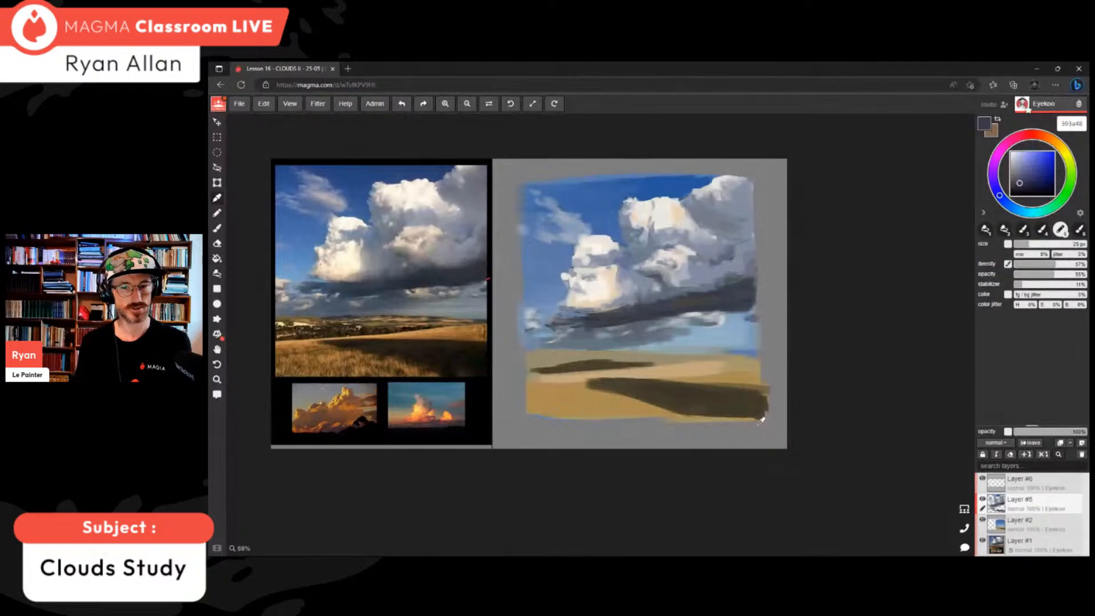
- Soften the small cloud's lower edge and the large cloud's shadows at 25 px with sampled warm cream, neutral gray and slate blue
{"action": "left_click", "coordinate": [596, 300], "text": "alt"}
{"action": "left_click_drag", "start_coordinate": [587, 308], "coordinate": [623, 305]}
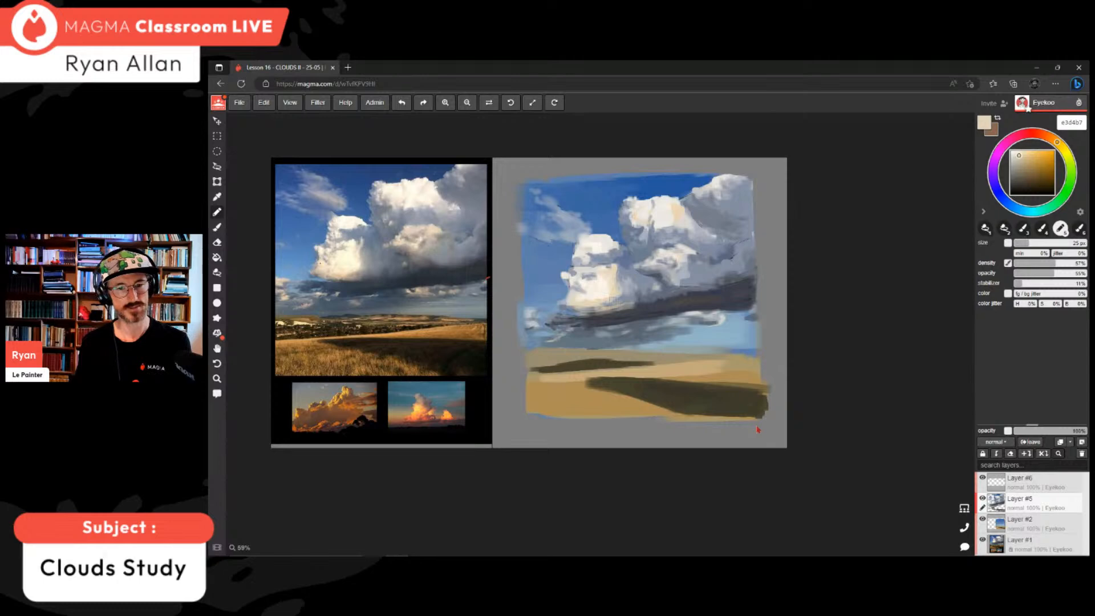
{"action": "left_click", "coordinate": [757, 430], "text": "alt"}
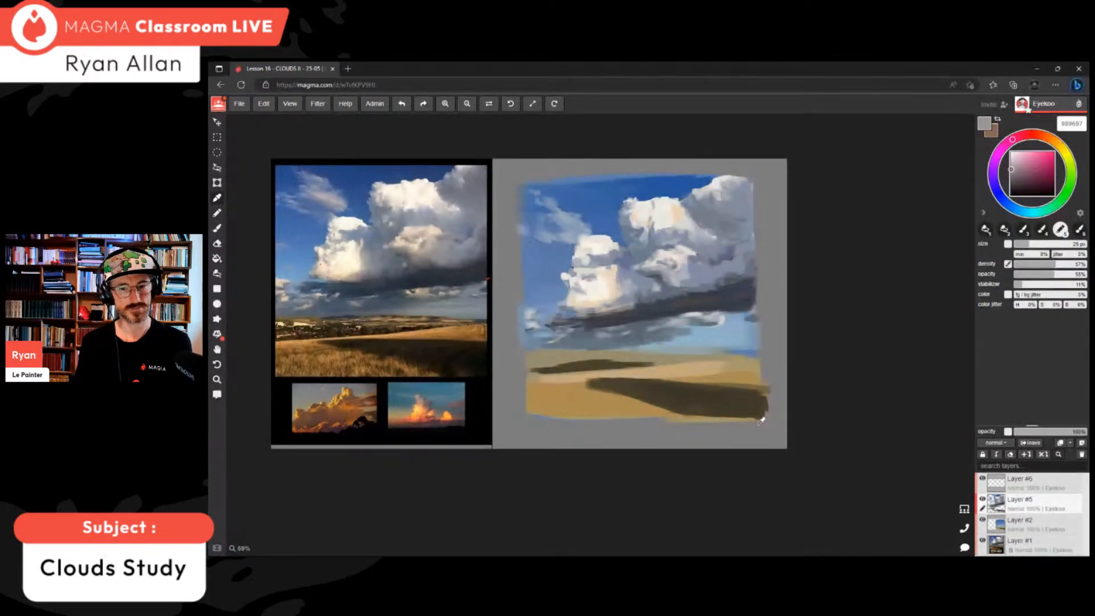
{"action": "left_click", "coordinate": [700, 224], "text": "alt"}
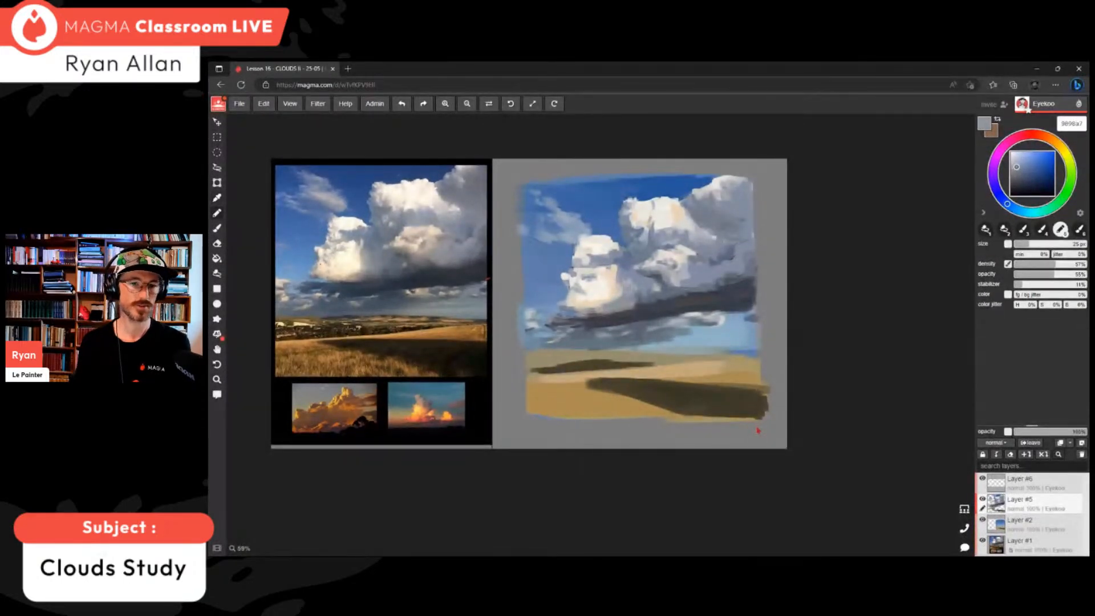
{"action": "left_click", "coordinate": [761, 421], "text": "alt"}
{"action": "left_click", "coordinate": [758, 431], "text": "alt"}
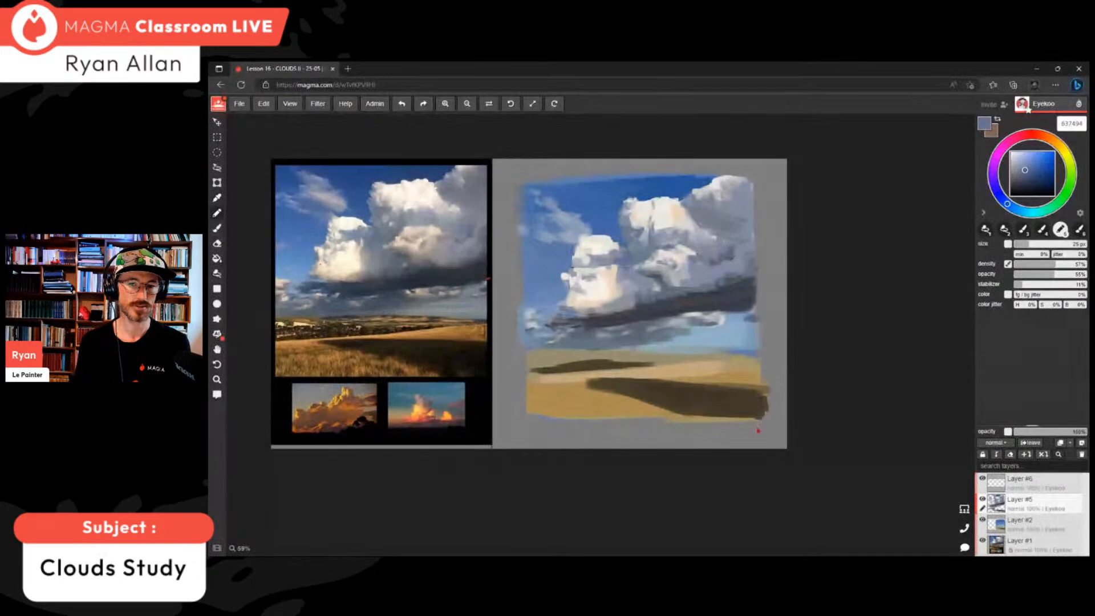
- Refine the large cloud's sunlit top and adjoining shadows at 14 px with sampled warm cream, off-white, gray and blue-gray
{"action": "key", "text": "bracketleft"}
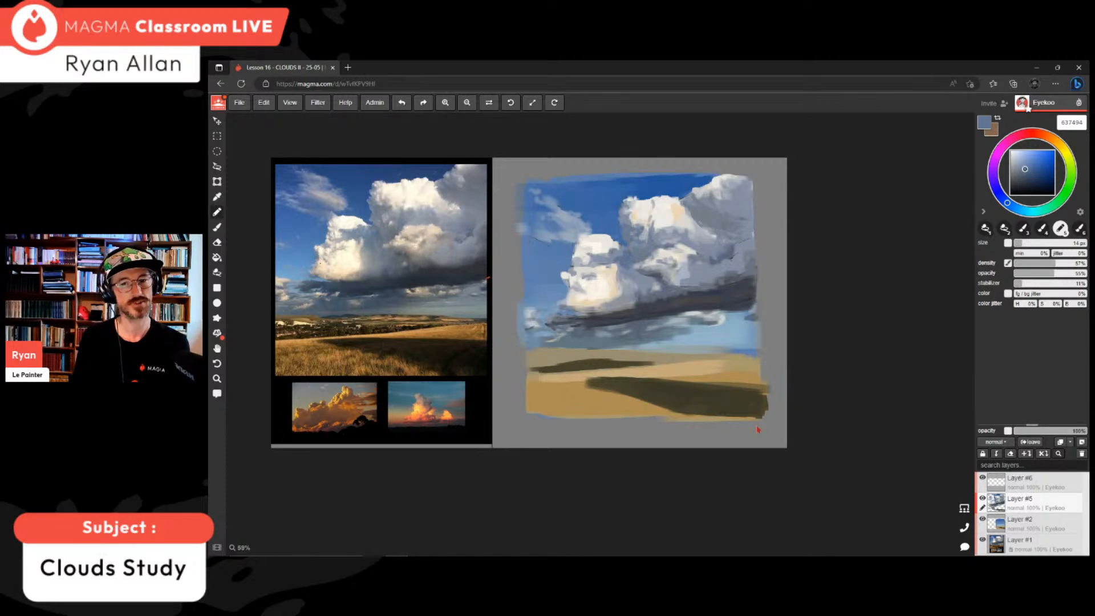
{"action": "left_click", "coordinate": [676, 213], "text": "alt"}
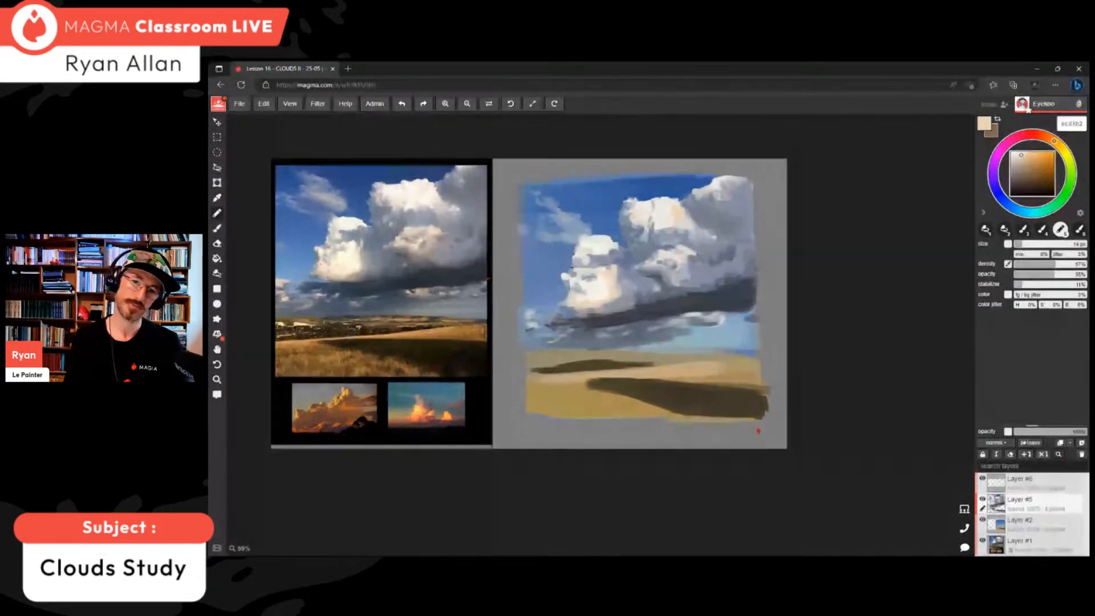
{"action": "left_click", "coordinate": [677, 210], "text": "alt"}
{"action": "left_click", "coordinate": [719, 197], "text": "alt"}
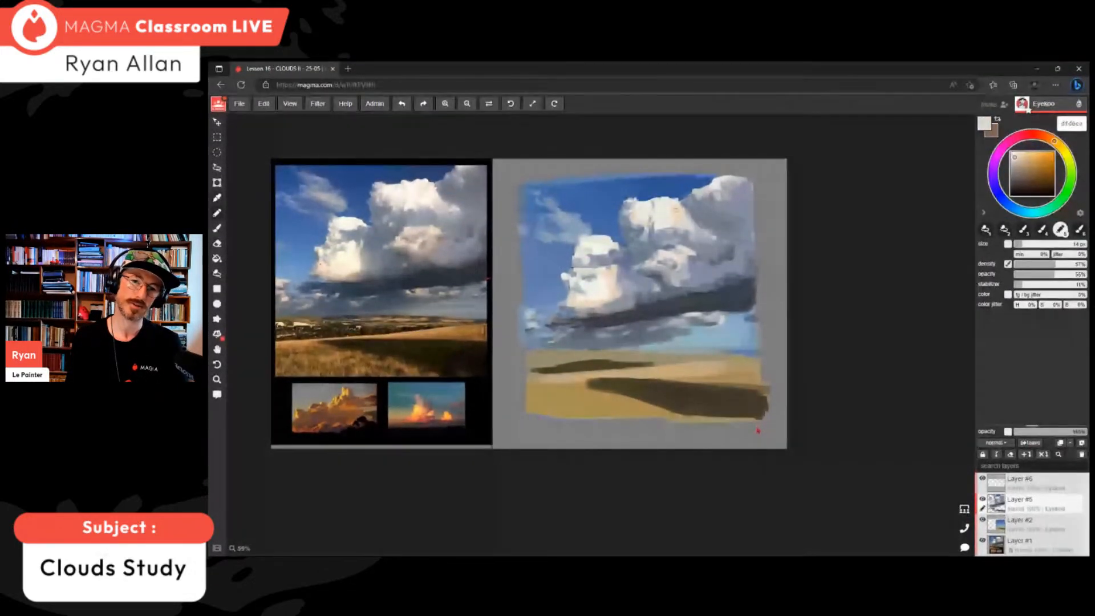
{"action": "left_click", "coordinate": [723, 193], "text": "alt"}
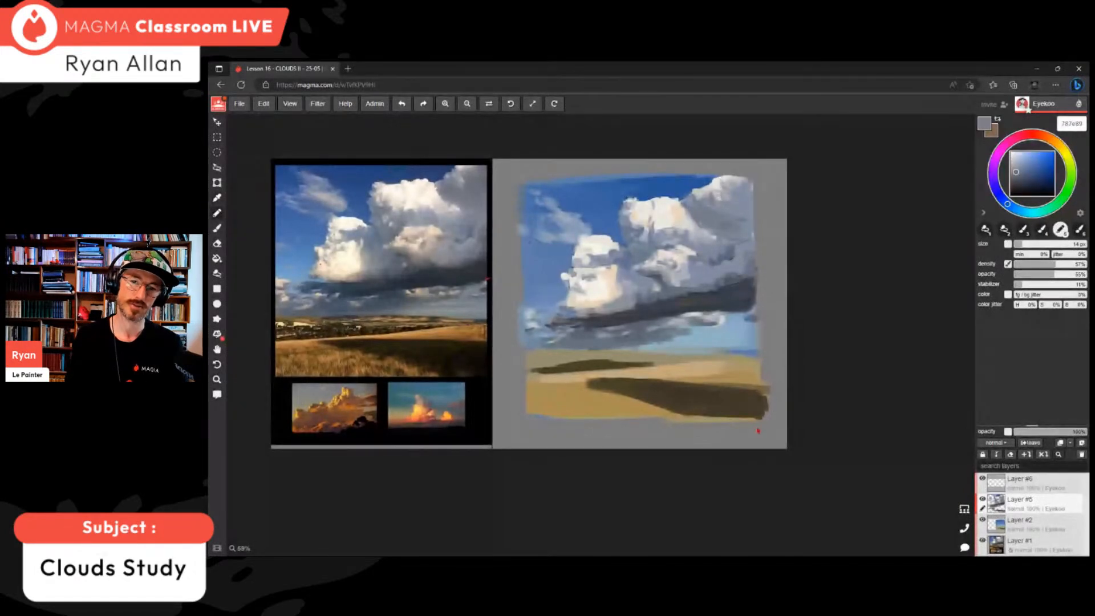
{"action": "left_click", "coordinate": [761, 421], "text": "alt"}
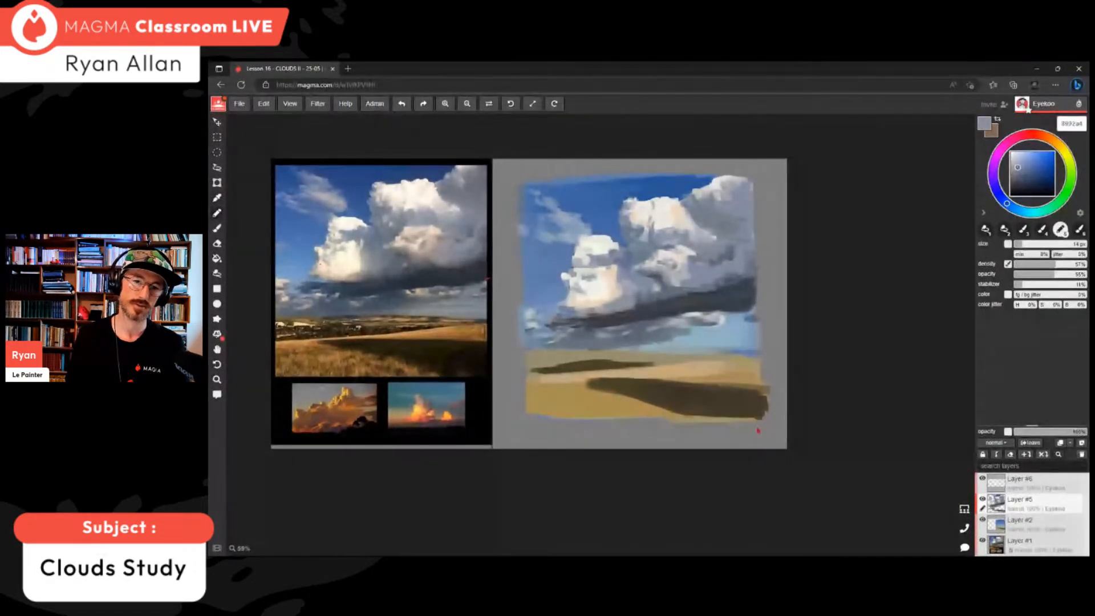
- Refine the large cloud's upper edge and dark base at 14 px with sampled off-white, sky blue, dark slate and blue-gray
{"action": "left_click", "coordinate": [672, 198], "text": "alt"}
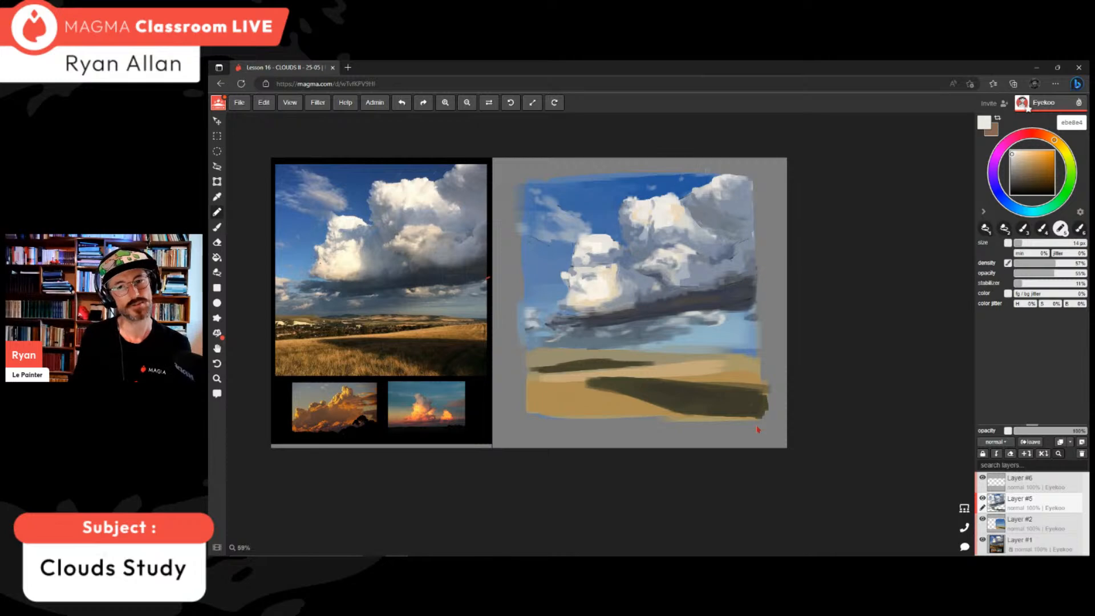
{"action": "left_click", "coordinate": [699, 181], "text": "alt"}
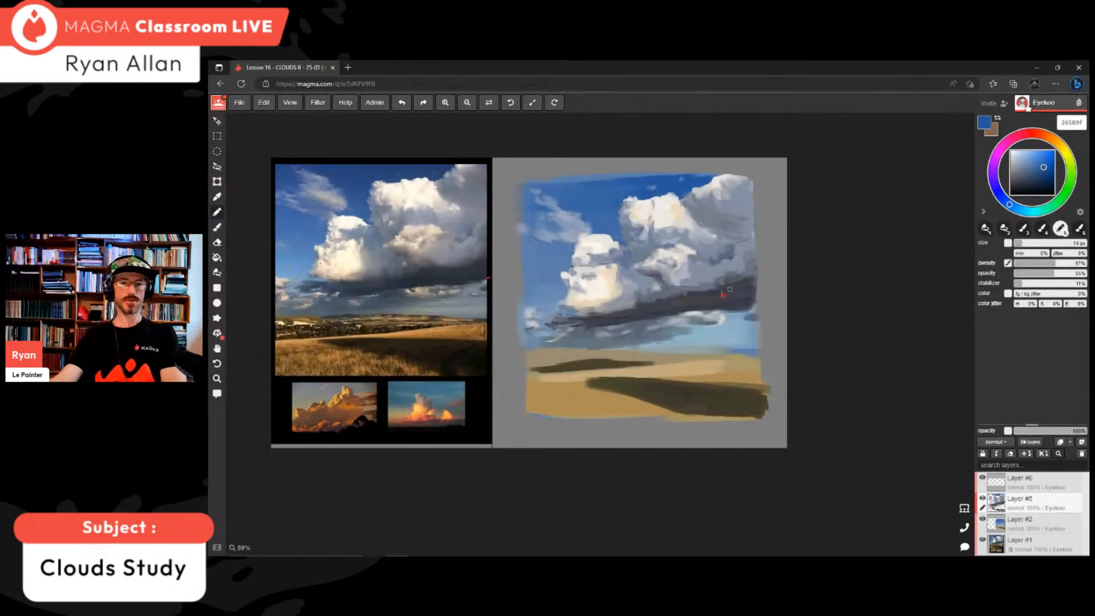
{"action": "scroll", "coordinate": [724, 294], "scroll_direction": "up", "scroll_amount": 1}
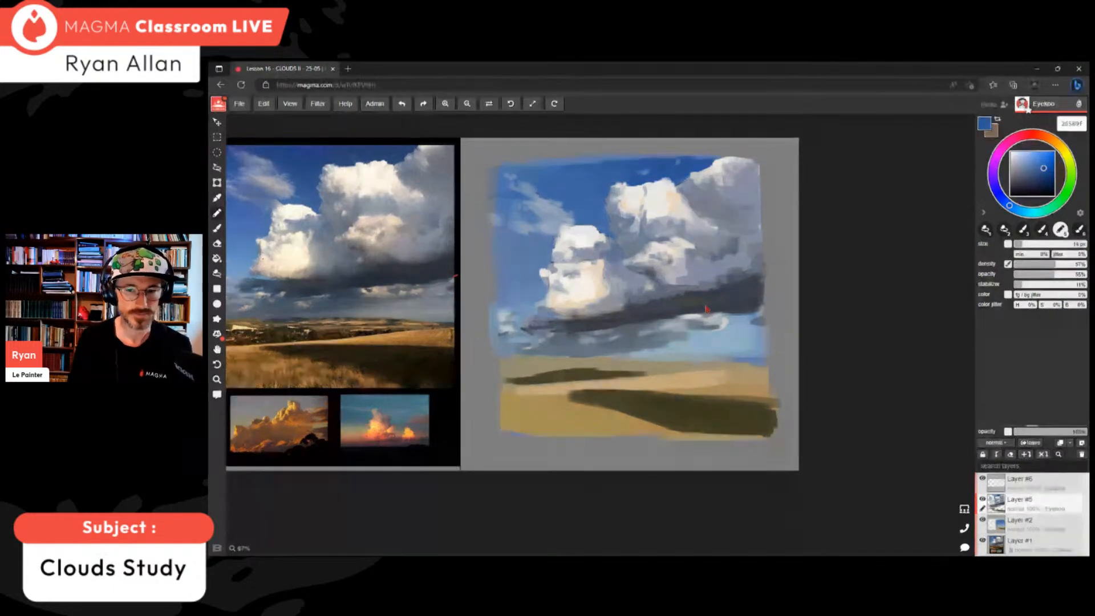
{"action": "left_click", "coordinate": [705, 308], "text": "alt"}
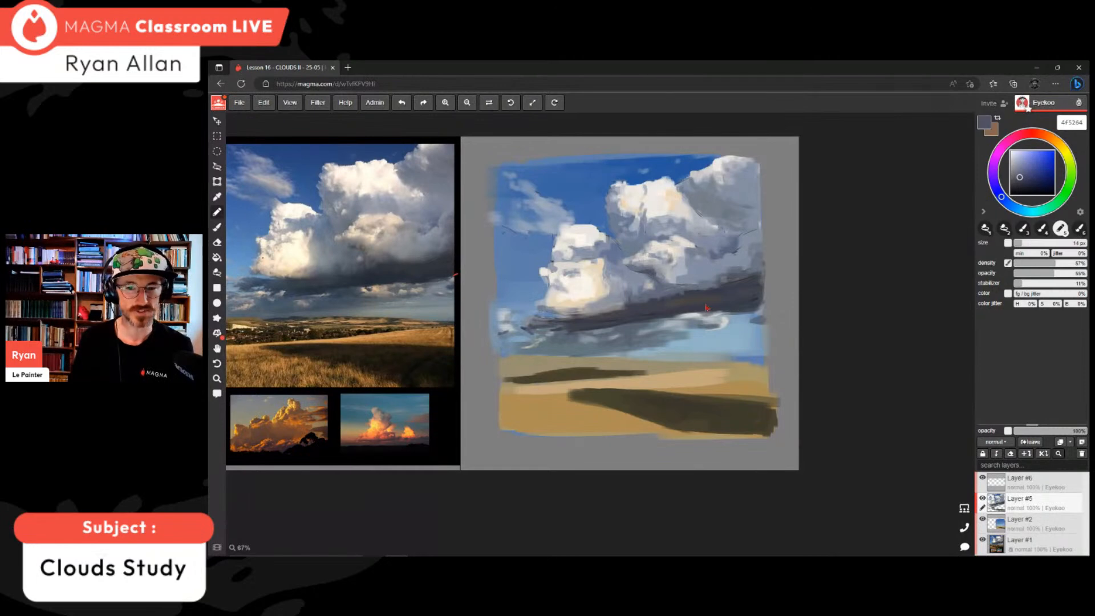
{"action": "left_click", "coordinate": [710, 300], "text": "alt"}
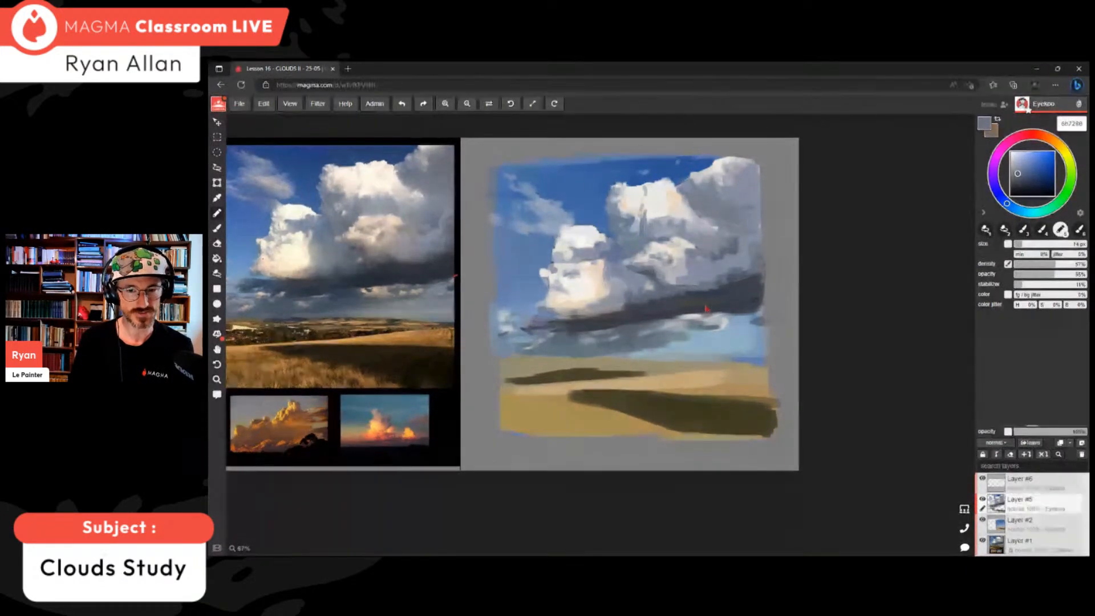
{"action": "left_click", "coordinate": [706, 308], "text": "alt"}
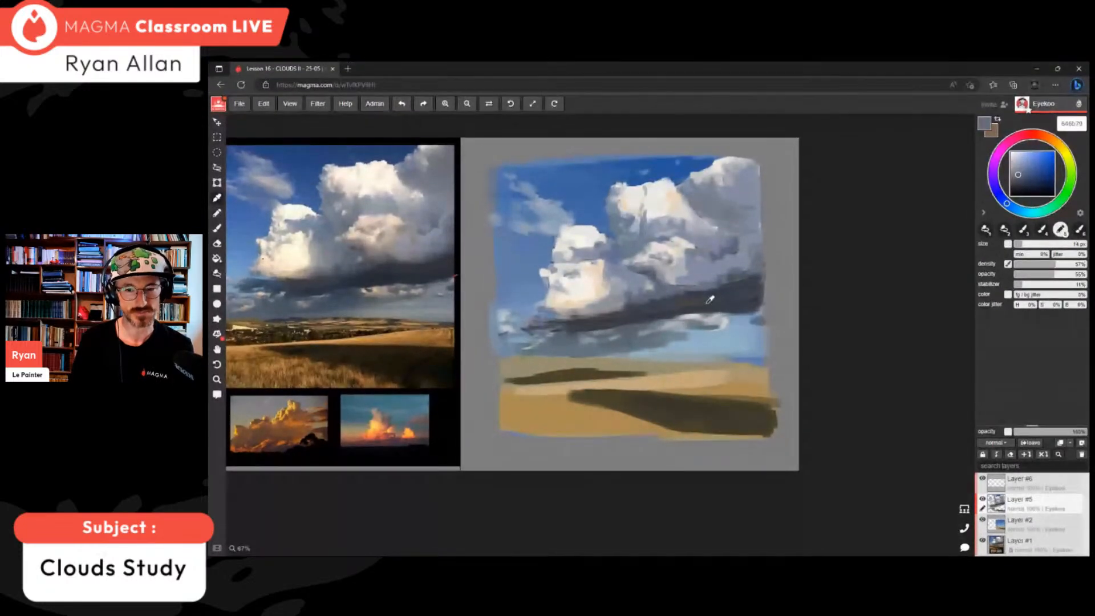
{"action": "left_click", "coordinate": [705, 308], "text": "alt"}
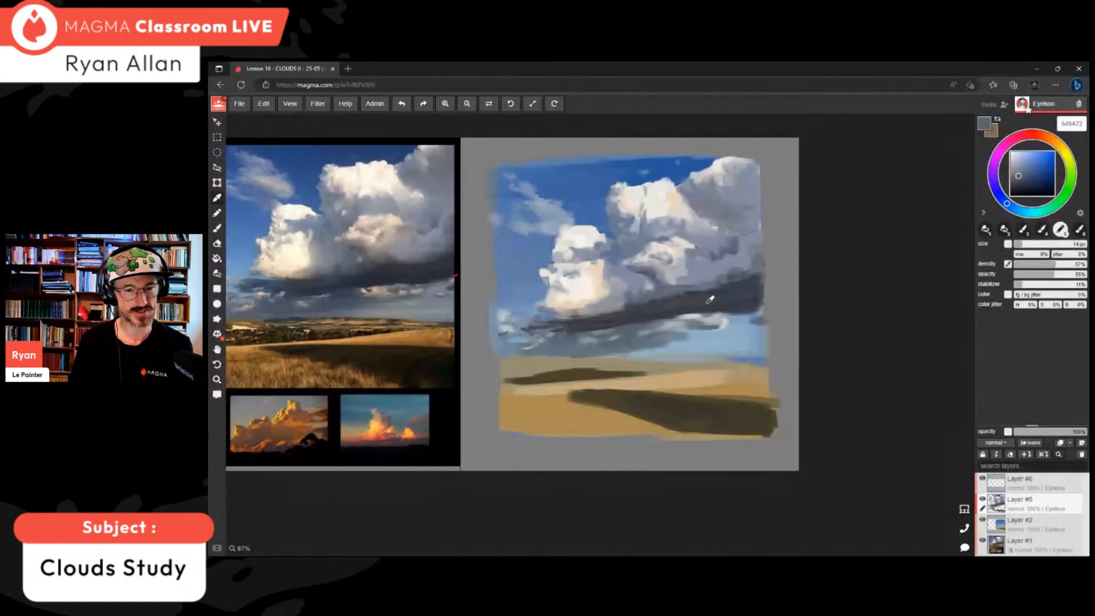
- Soften the large cloud's shaded midtones at 14 px with sampled light gray, neutral gray and cool blue-gray
{"action": "left_click", "coordinate": [706, 307], "text": "alt"}
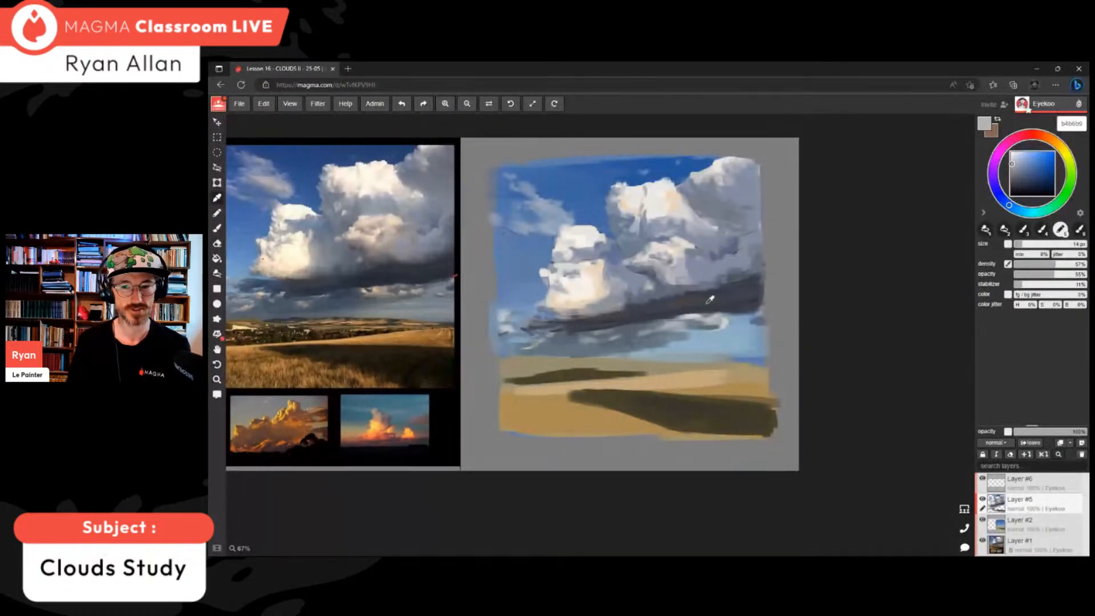
{"action": "left_click", "coordinate": [707, 309], "text": "alt"}
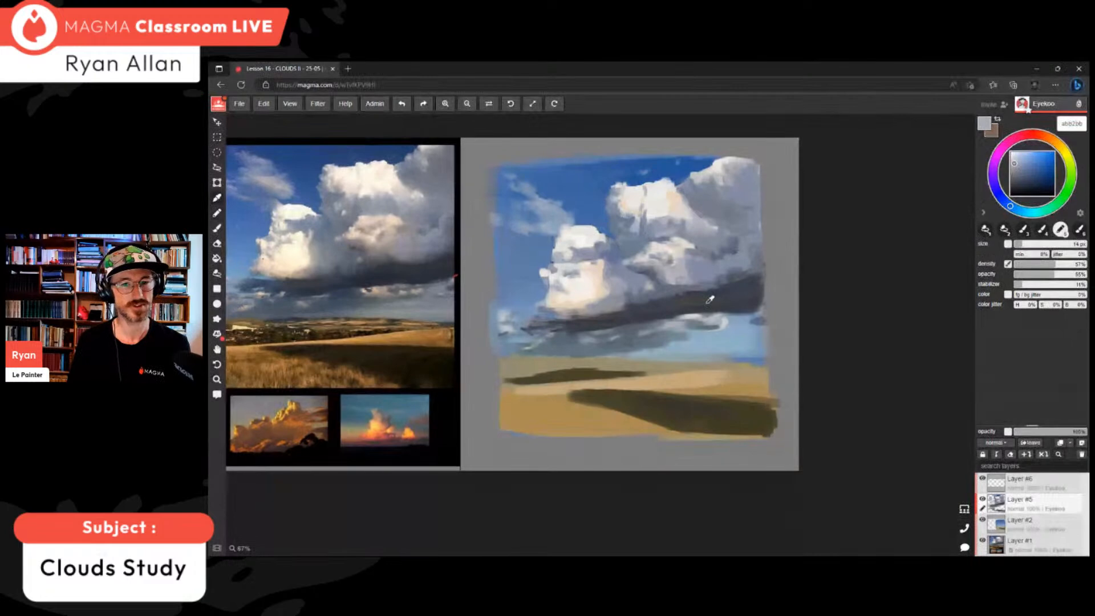
{"action": "left_click", "coordinate": [706, 308], "text": "alt"}
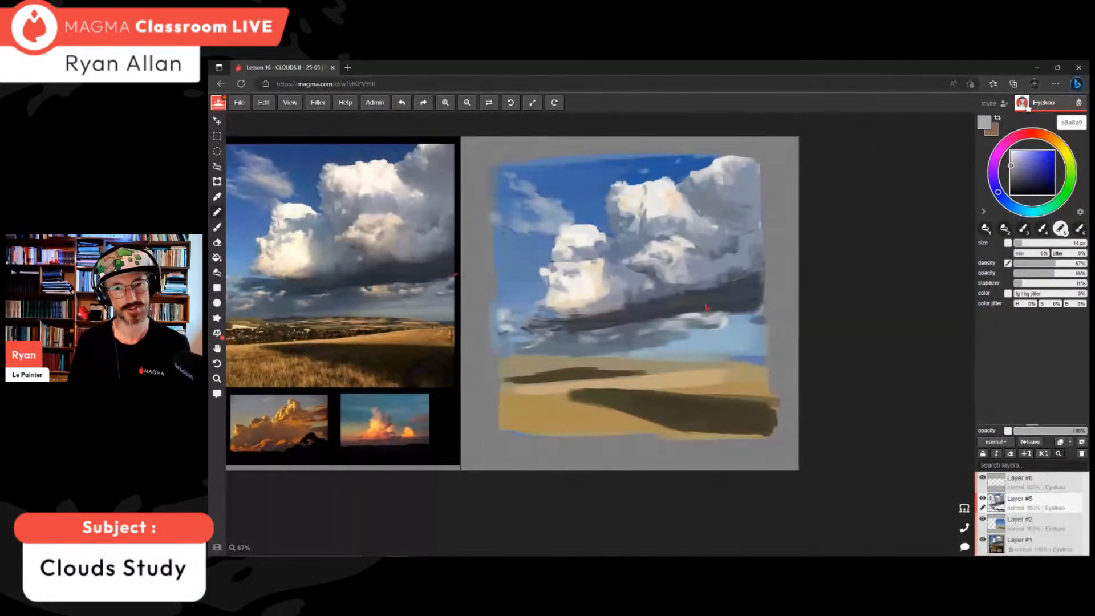
{"action": "left_click", "coordinate": [707, 308], "text": "alt"}
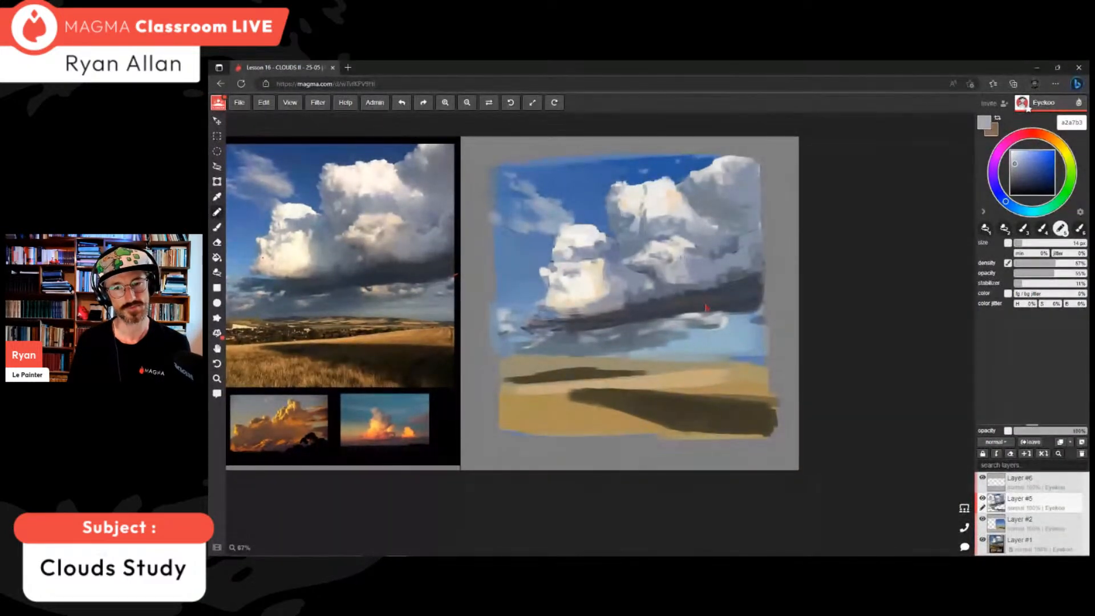
{"action": "left_click", "coordinate": [710, 302], "text": "alt"}
{"action": "left_click", "coordinate": [709, 301], "text": "alt"}
{"action": "left_click", "coordinate": [706, 308], "text": "alt"}
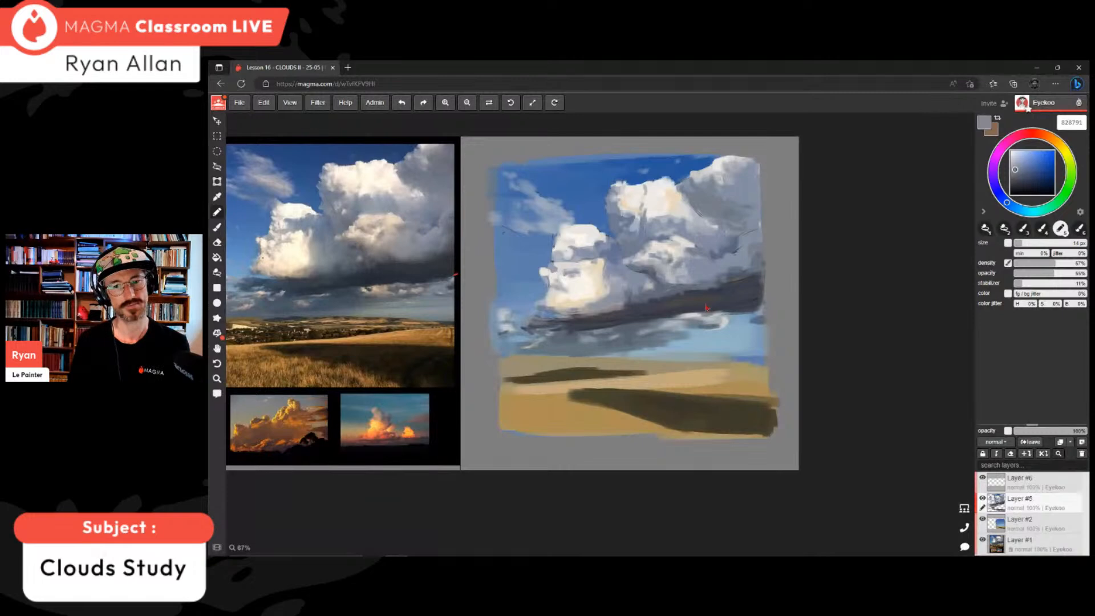
- Refine the large cloud's central puff and its shadow at 14 px with sampled warm off-white, blue-gray and slate purple
{"action": "mouse_move", "coordinate": [675, 249]}
{"action": "left_mouse_down"}
{"action": "mouse_move", "coordinate": [654, 252]}
{"action": "mouse_move", "coordinate": [672, 251]}
{"action": "left_mouse_up"}
{"action": "left_click", "coordinate": [676, 245], "text": "alt"}
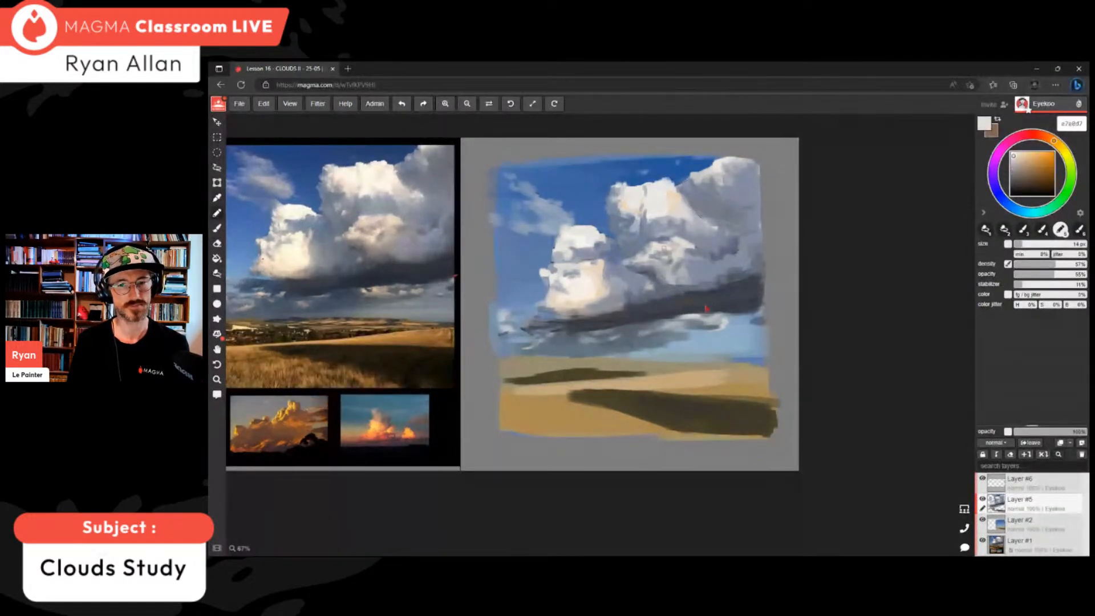
{"action": "left_click", "coordinate": [706, 309], "text": "alt"}
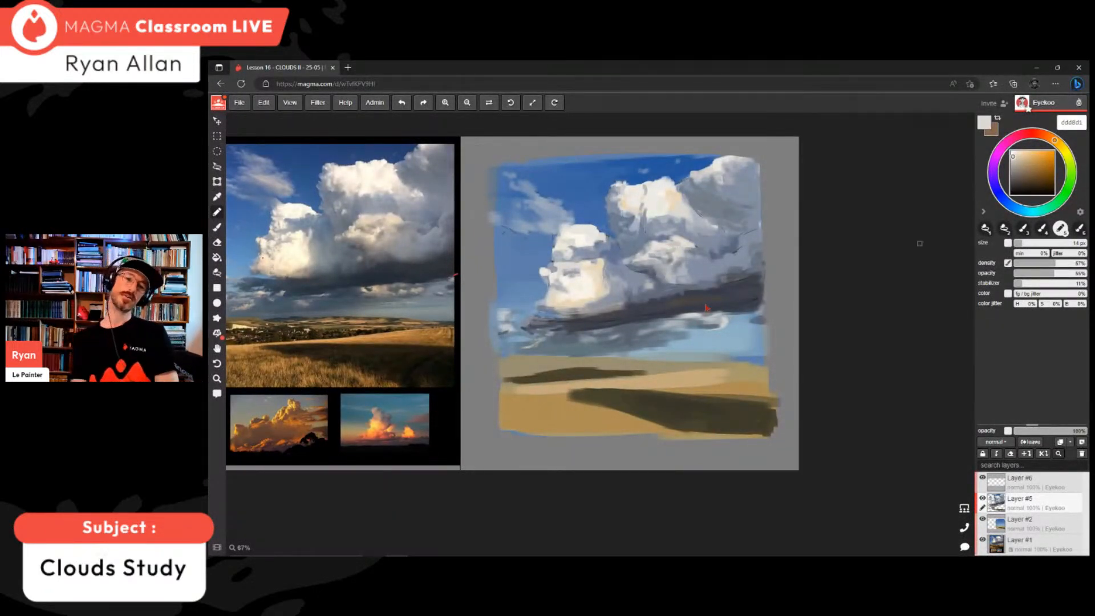
{"action": "left_click", "coordinate": [706, 308], "text": "alt"}
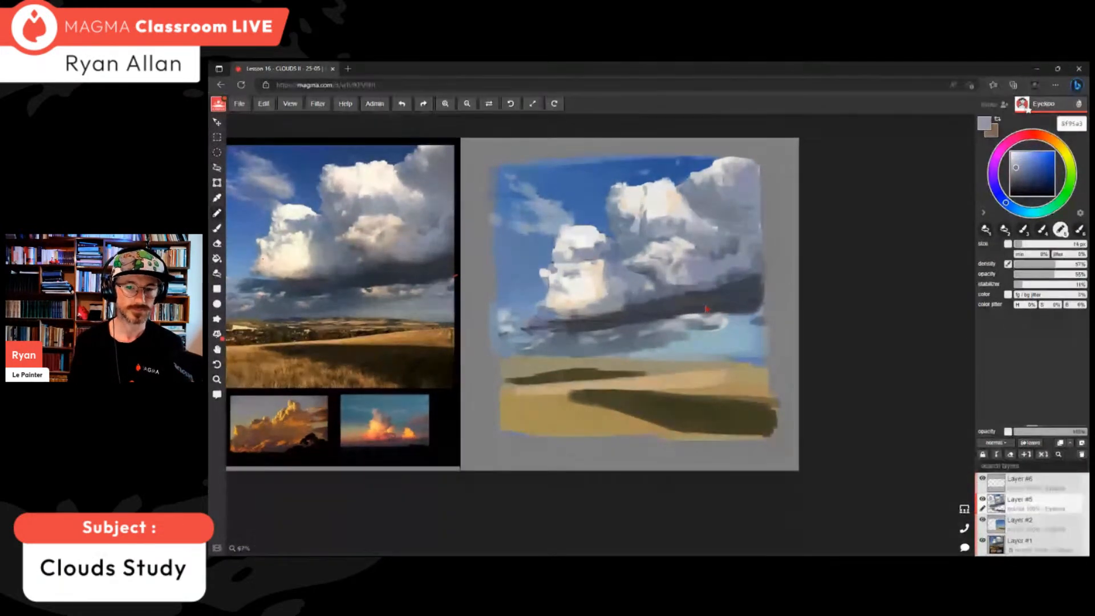
{"action": "left_click", "coordinate": [706, 308], "text": "alt"}
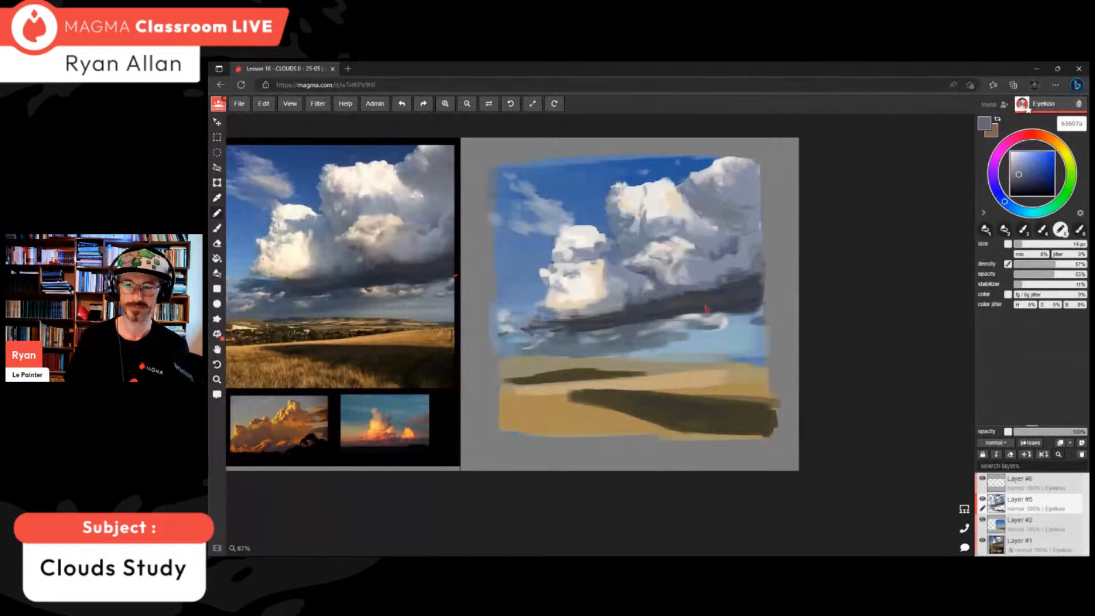
- Soften the transition into the clouds' dark base at 20 px with sampled slate gray and dark slate
{"action": "key", "text": "bracketright"}
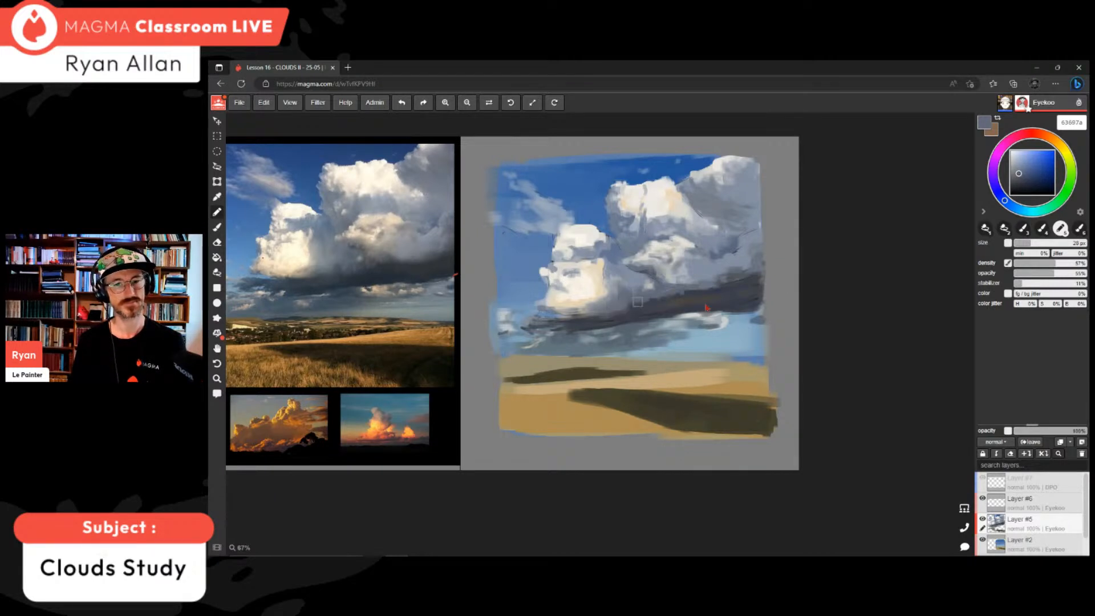
{"action": "left_click", "coordinate": [645, 304], "text": "alt"}
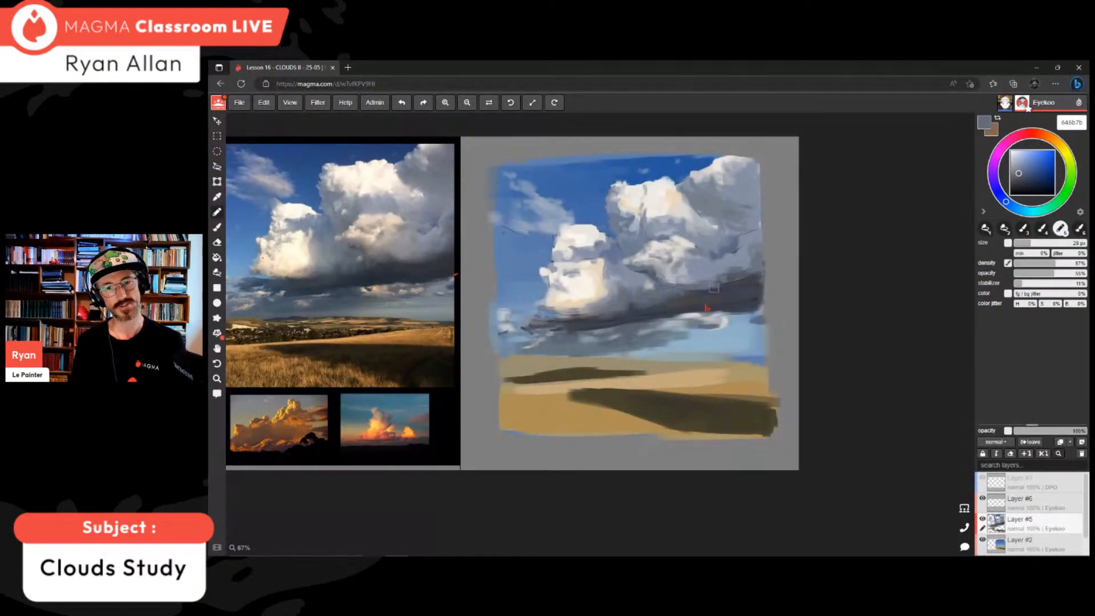
{"action": "left_click", "coordinate": [637, 311], "text": "alt"}
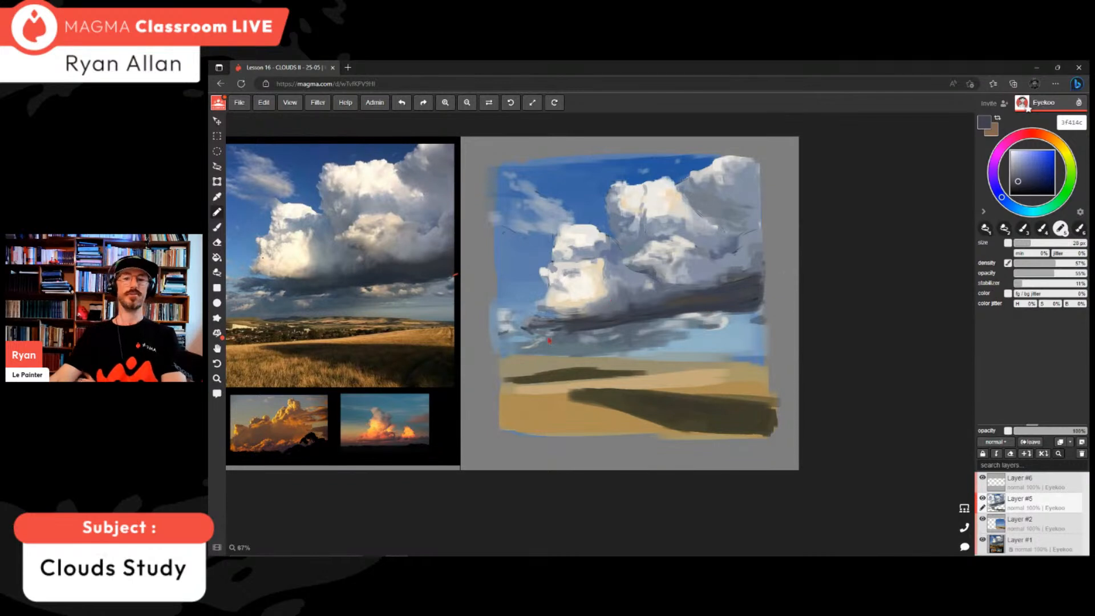
- Brush warm brown 9c774f at 40 px over the sunlit field and the edges of its foreground shadow
{"action": "scroll", "coordinate": [651, 308], "scroll_direction": "down", "scroll_amount": 3}
{"action": "scroll", "coordinate": [677, 345], "scroll_direction": "down", "scroll_amount": 2}
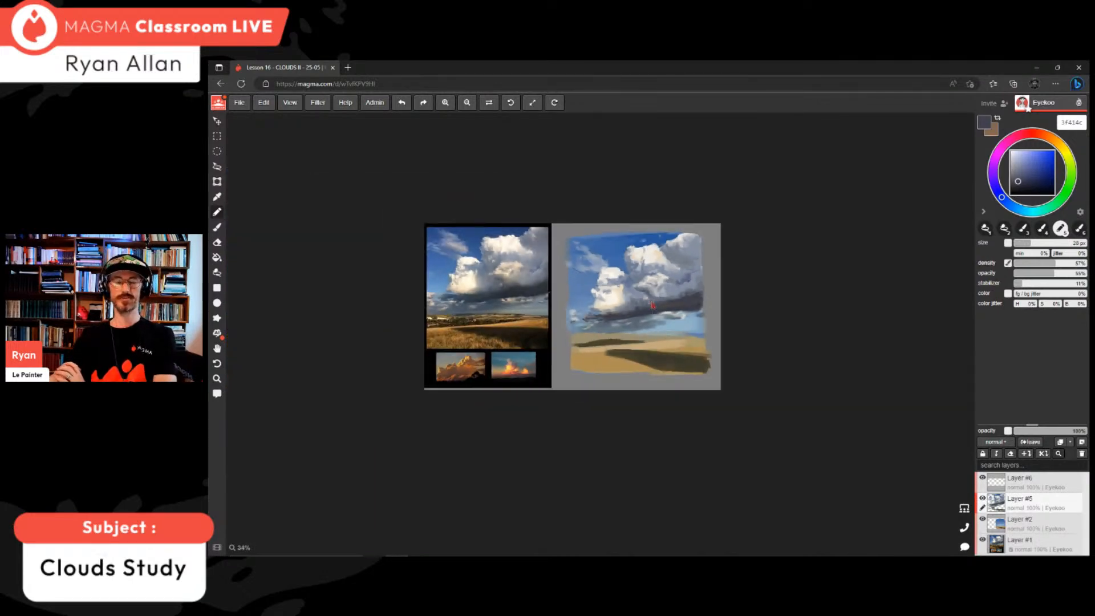
{"action": "scroll", "coordinate": [629, 381], "scroll_direction": "up", "scroll_amount": 3}
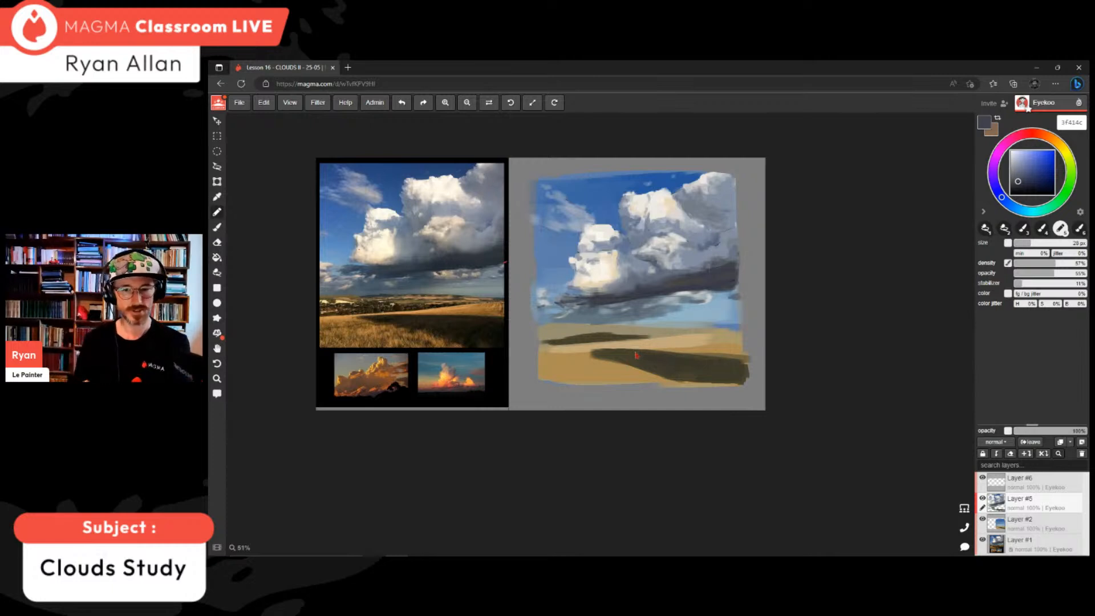
{"action": "left_click", "coordinate": [636, 354], "text": "alt"}
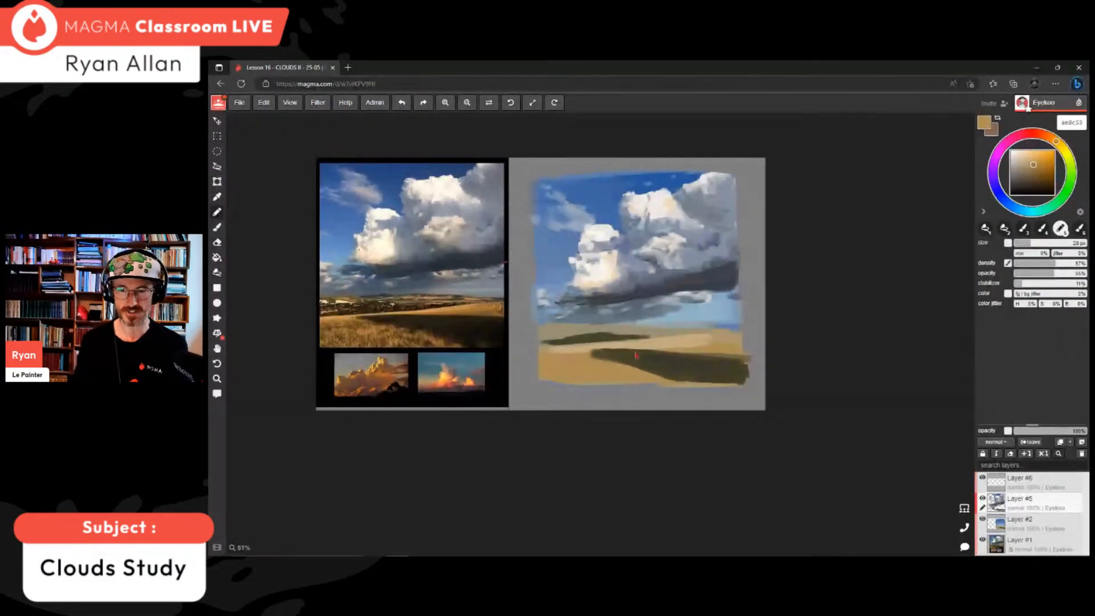
{"action": "left_click_drag", "start_coordinate": [1055, 141], "coordinate": [1031, 167]}
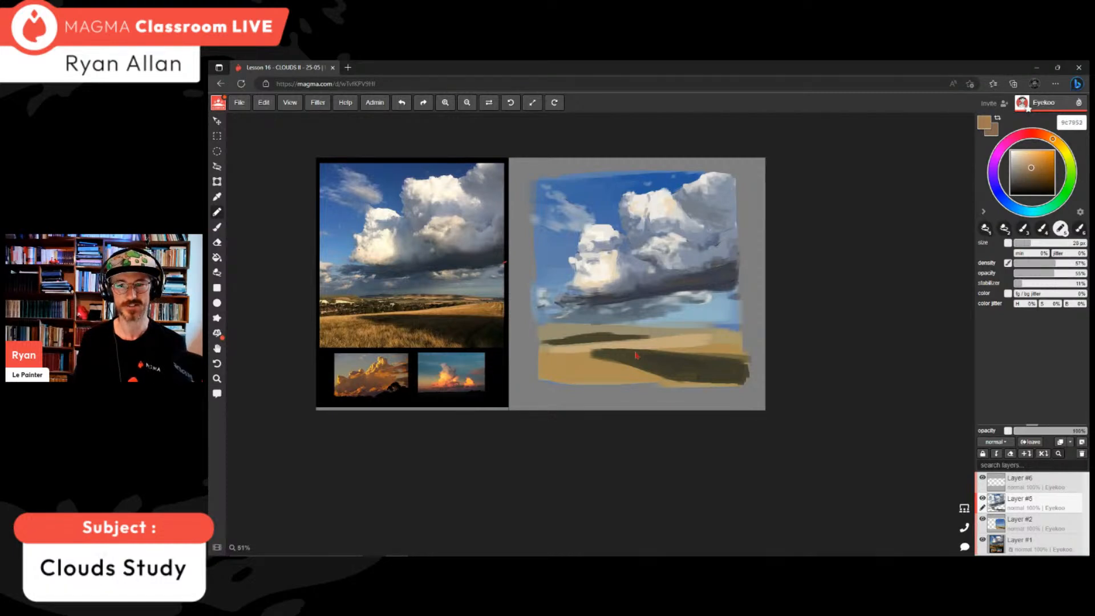
{"action": "key", "text": "bracketright"}
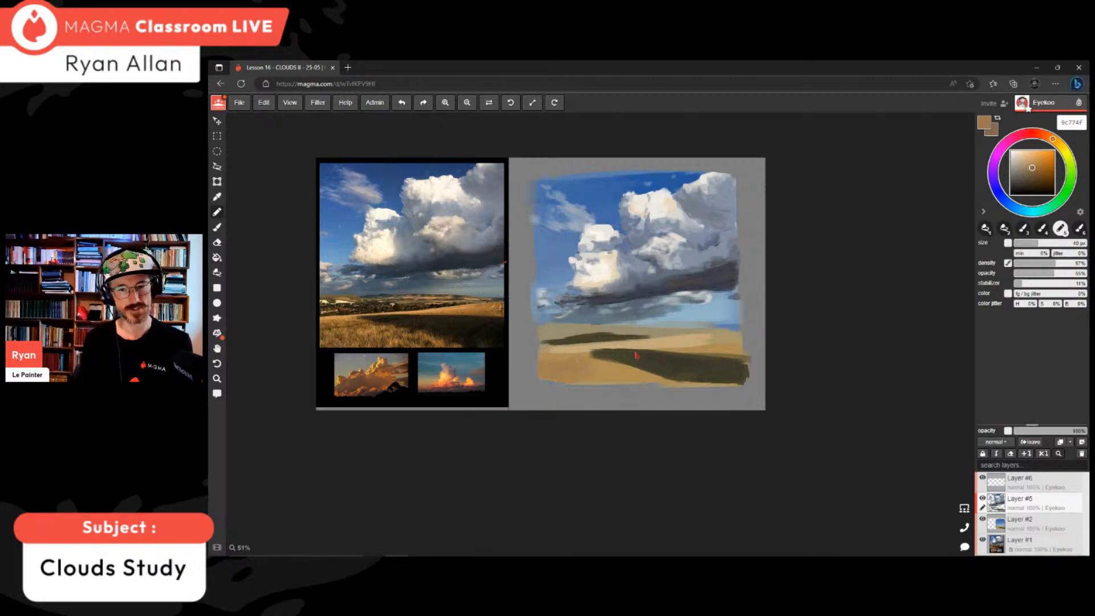
{"action": "left_click_drag", "start_coordinate": [606, 362], "coordinate": [665, 374]}
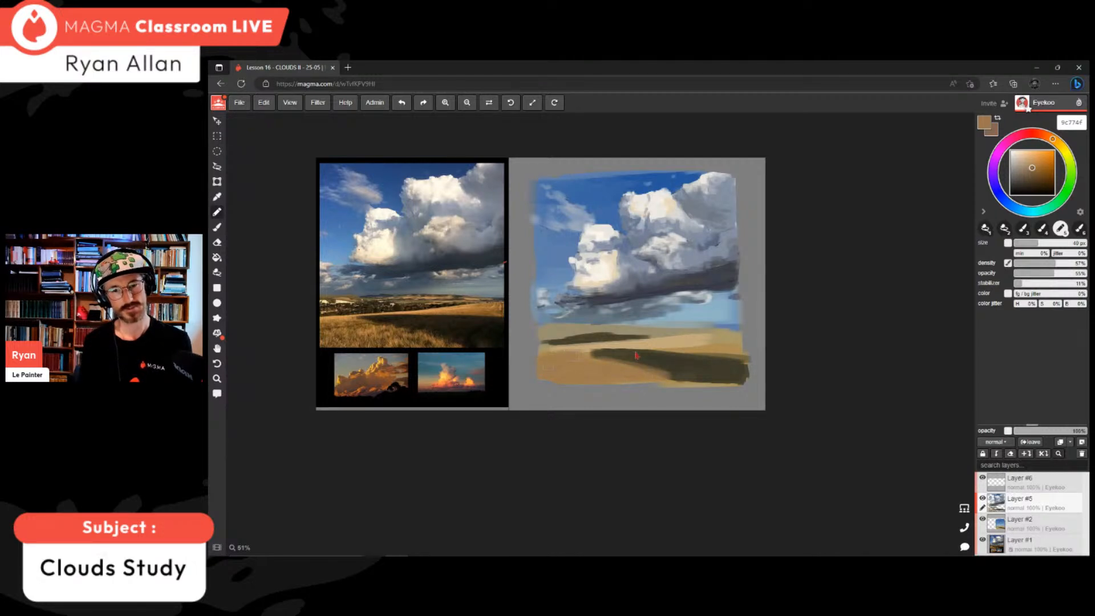
{"action": "left_click_drag", "start_coordinate": [555, 353], "coordinate": [731, 354]}
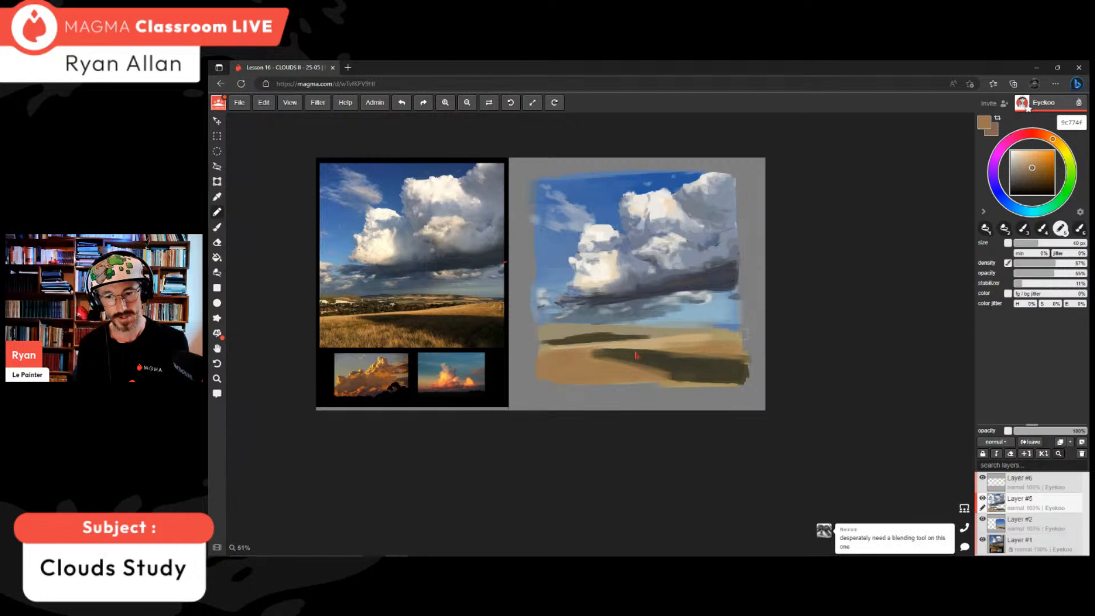
- Blend the field's sunlit bands around the shadows at 25 px with sampled warm browns
{"action": "key", "text": "["}
{"action": "key", "text": "["}
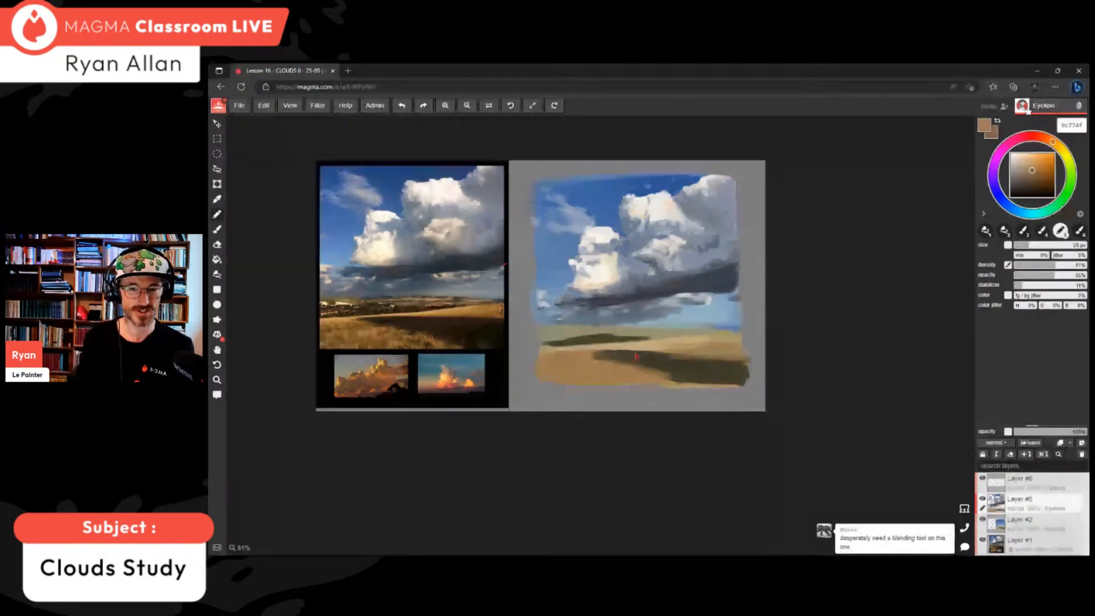
{"action": "left_click", "coordinate": [735, 347], "text": "alt"}
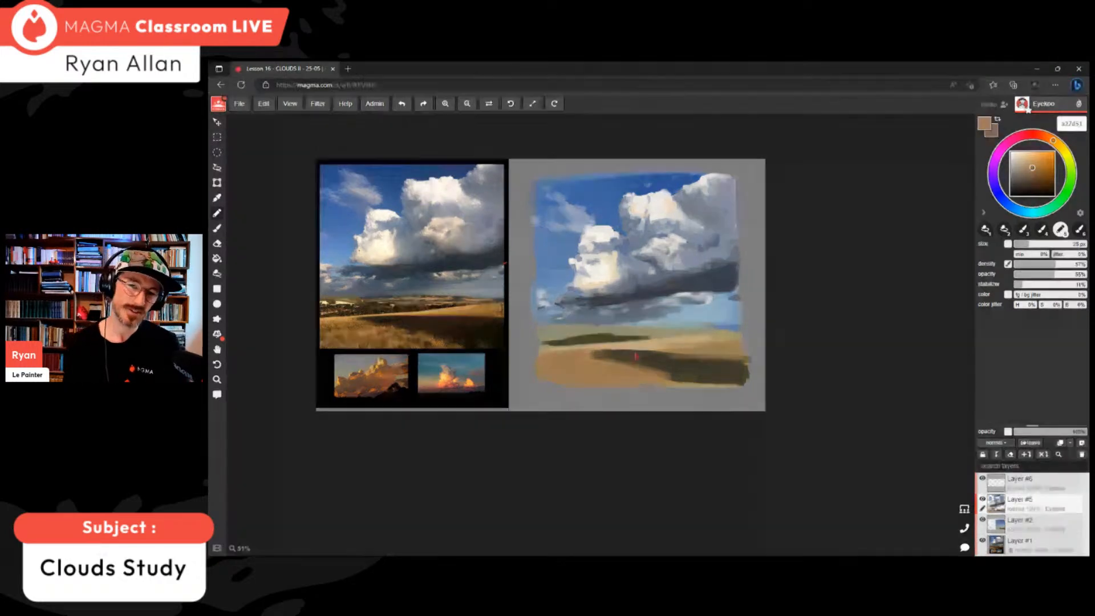
{"action": "left_click", "coordinate": [556, 343], "text": "alt"}
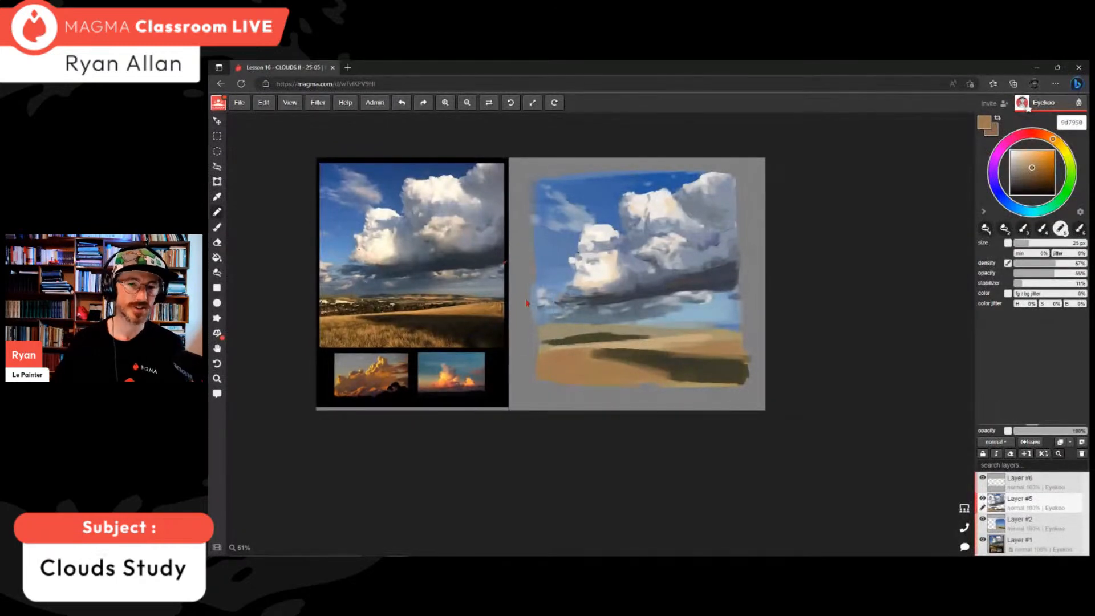
- Compare the reference photo's cloud forms and dark underside up close with the painted clouds
{"action": "scroll", "coordinate": [370, 208], "scroll_direction": "up", "scroll_amount": 5}
{"action": "scroll", "coordinate": [441, 266], "scroll_direction": "up", "scroll_amount": 3}
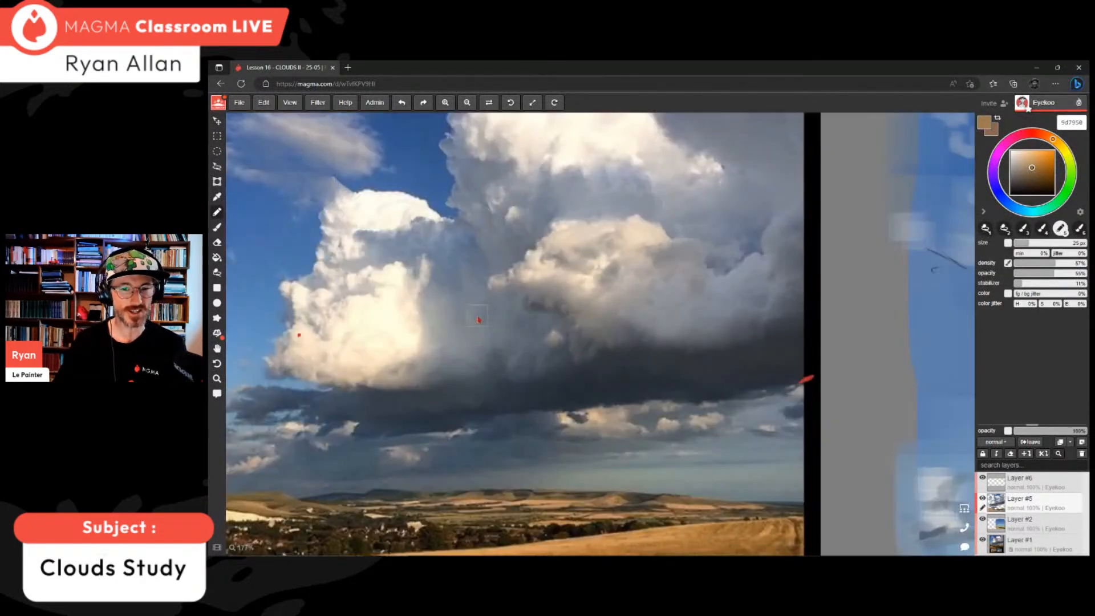
{"action": "scroll", "coordinate": [478, 319], "scroll_direction": "down", "scroll_amount": 5}
{"action": "scroll", "coordinate": [536, 335], "scroll_direction": "up", "scroll_amount": 4}
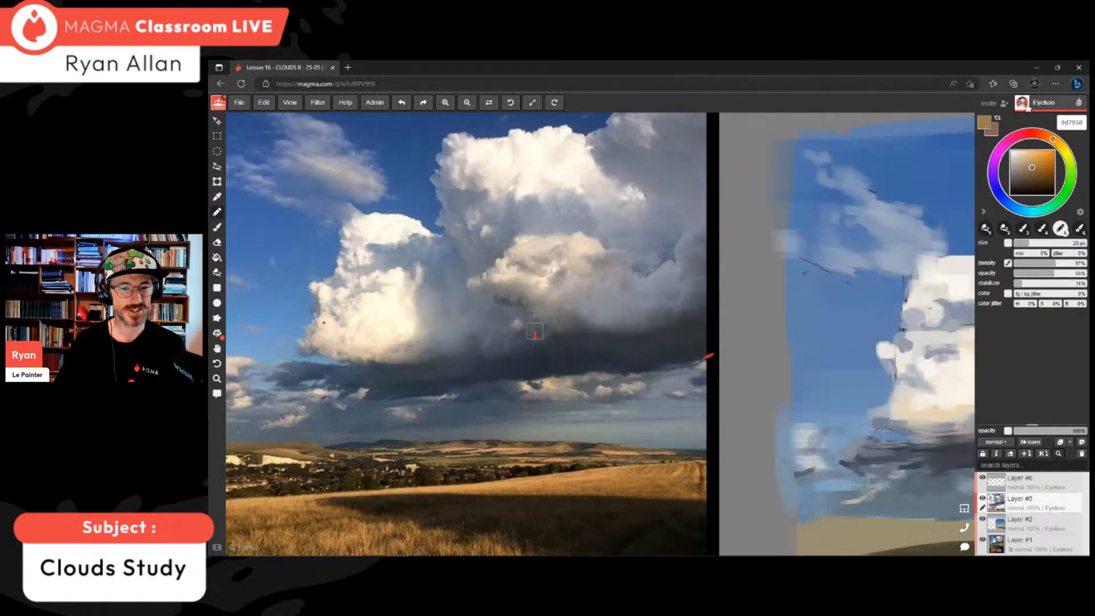
{"action": "scroll", "coordinate": [536, 334], "scroll_direction": "down", "scroll_amount": 3}
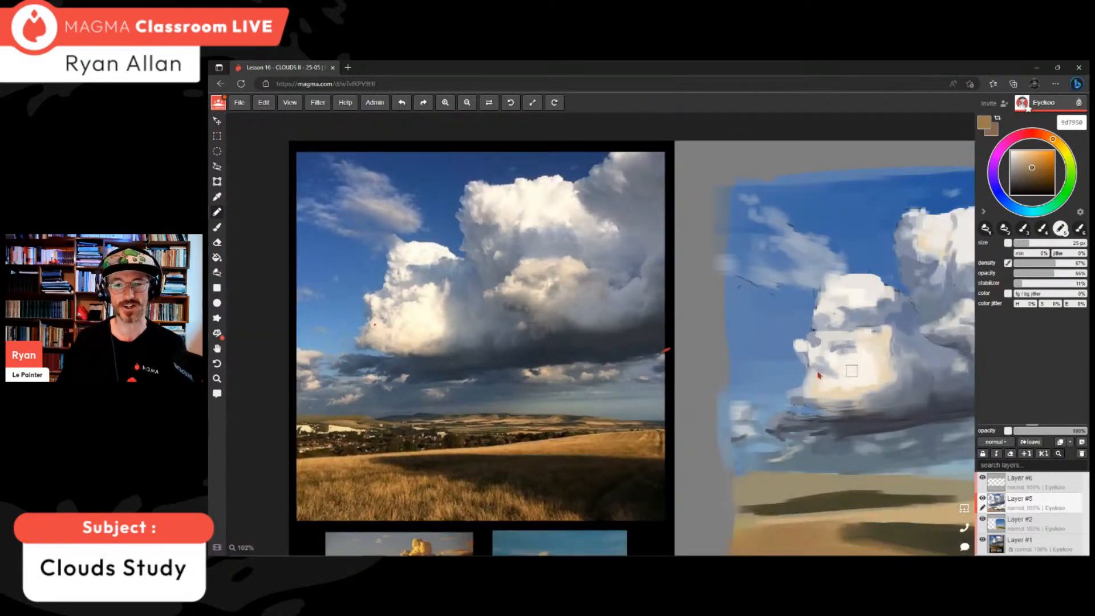
{"action": "scroll", "coordinate": [906, 427], "scroll_direction": "down", "scroll_amount": 2}
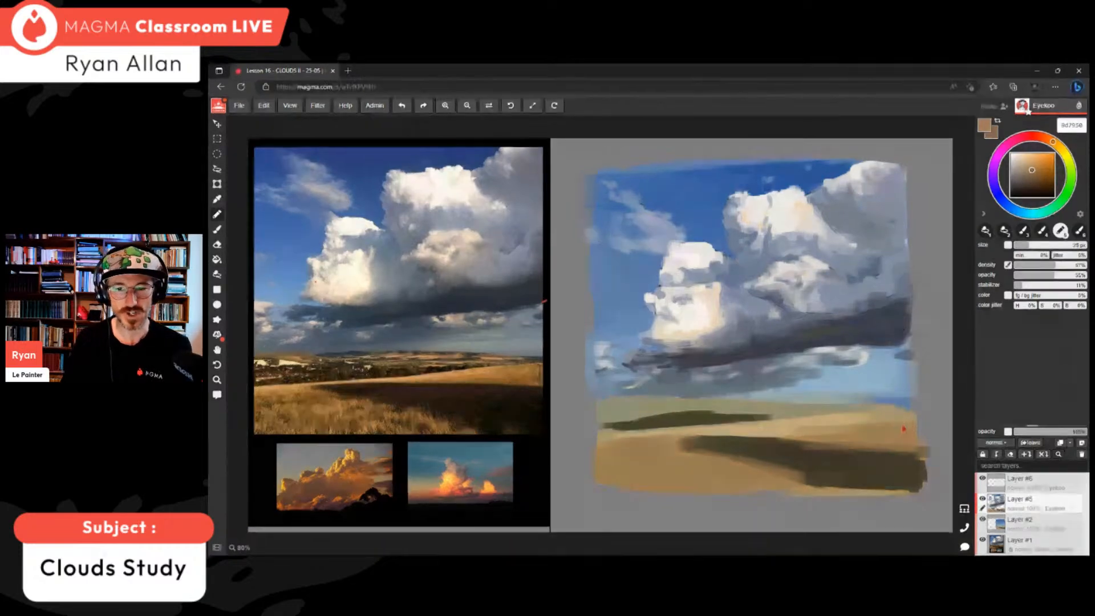
- Touch up the small dark cloud patch below the dark base's right end with sampled blue-gray at 10 px and 79% density
{"action": "left_click", "coordinate": [778, 197], "text": "alt"}
{"action": "key", "text": "bracketleft"}
{"action": "key", "text": "bracketleft"}
{"action": "key", "text": "bracketleft"}
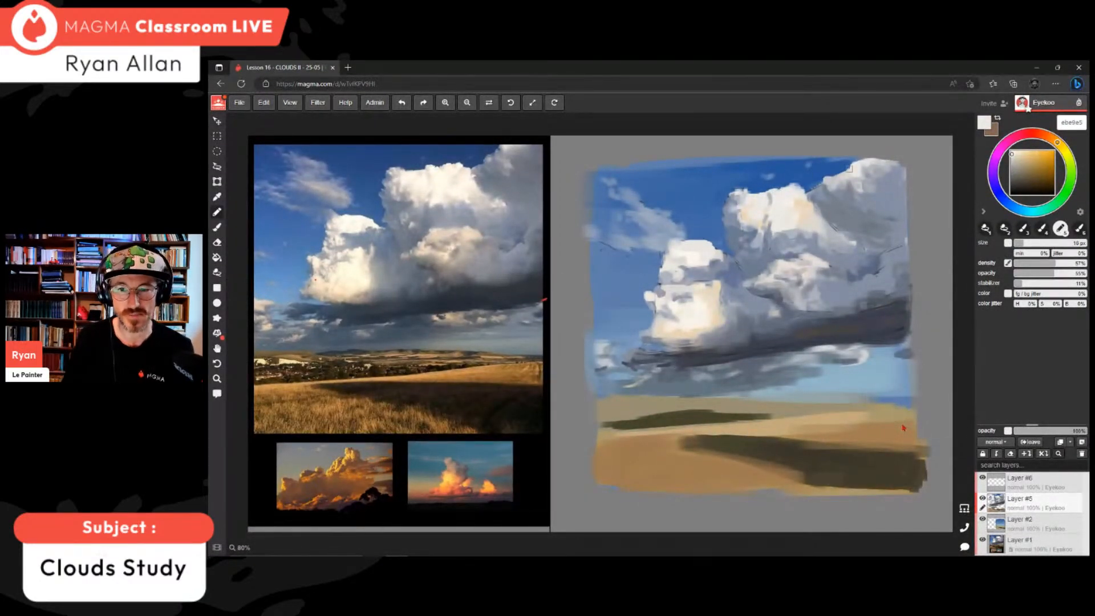
{"action": "left_click", "coordinate": [1071, 263]}
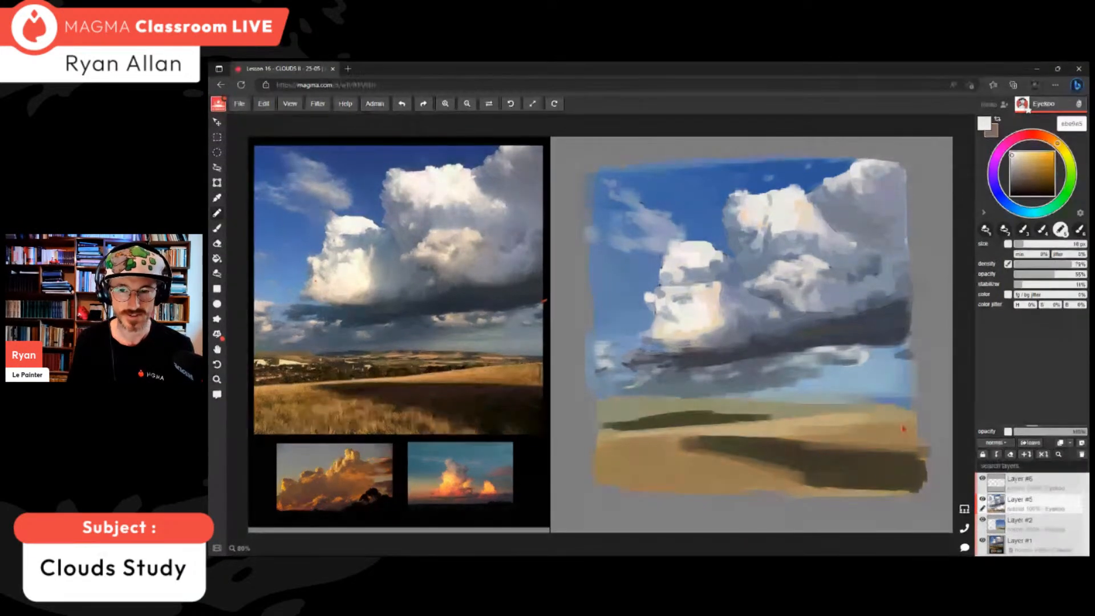
{"action": "left_click", "coordinate": [872, 311], "text": "alt"}
{"action": "left_click_drag", "start_coordinate": [897, 353], "coordinate": [910, 354]}
- Refine the large cloud's shadowed right side and the edge of its dark base with sampled blue-grays and neutral gray
{"action": "left_click", "coordinate": [876, 285], "text": "alt"}
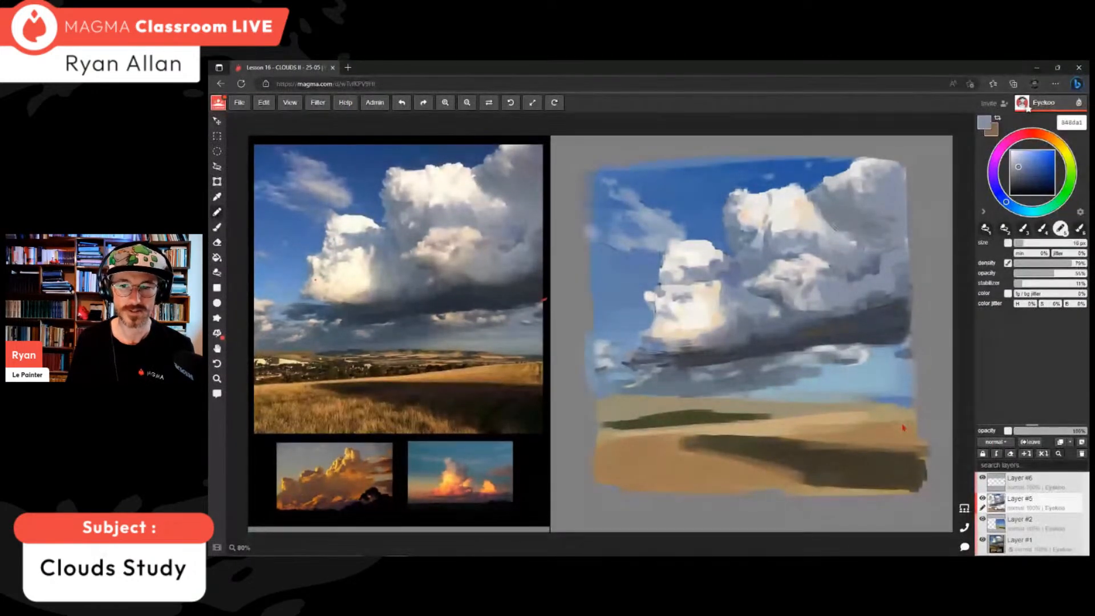
{"action": "left_click", "coordinate": [890, 246], "text": "alt"}
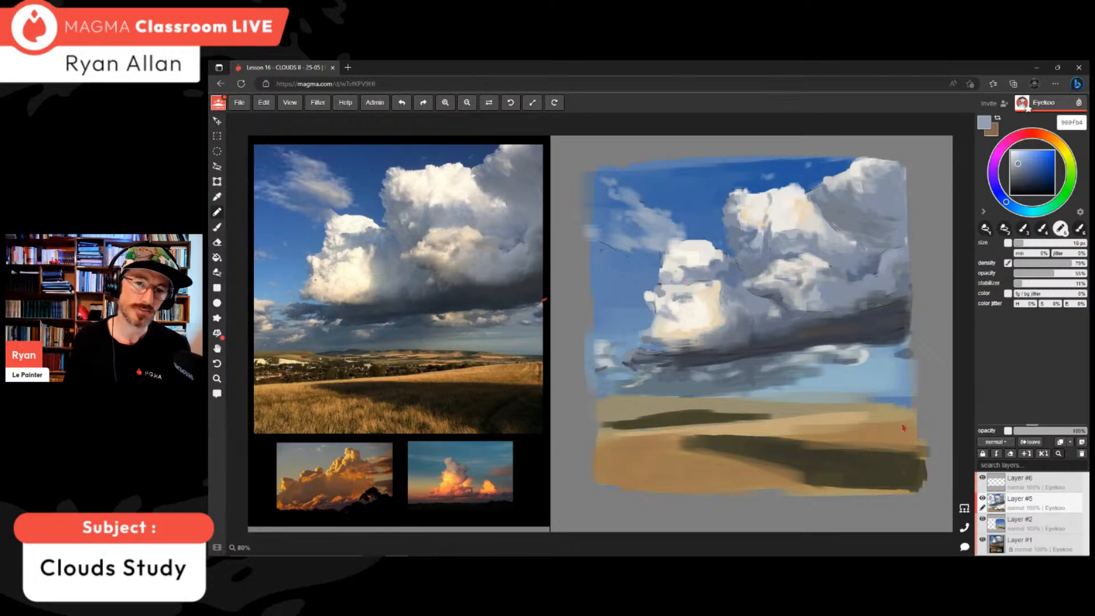
{"action": "left_click", "coordinate": [887, 219], "text": "alt"}
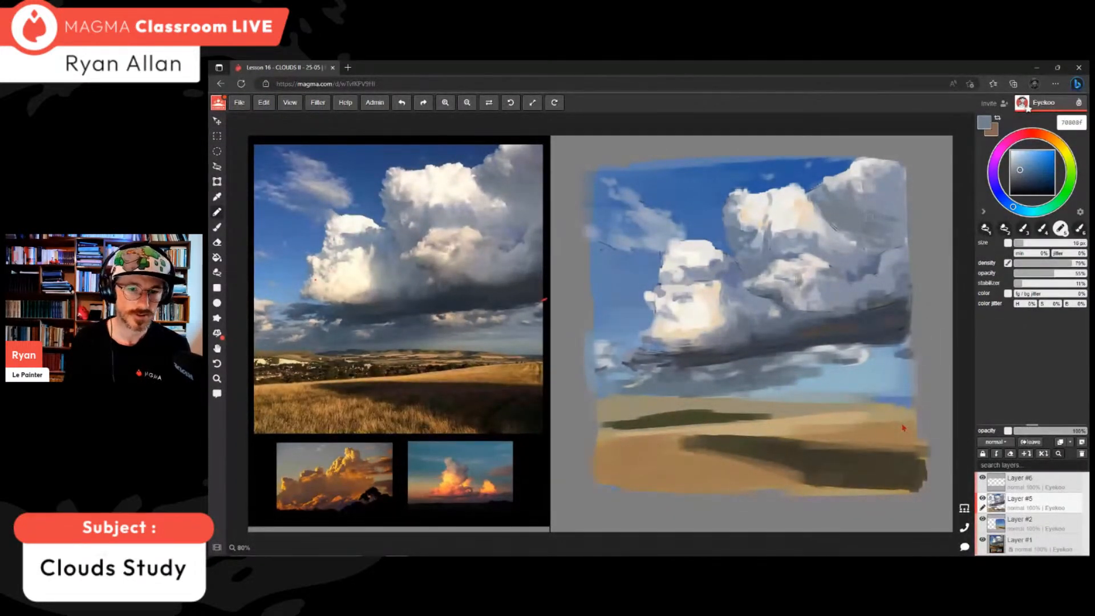
{"action": "left_click", "coordinate": [907, 421], "text": "alt"}
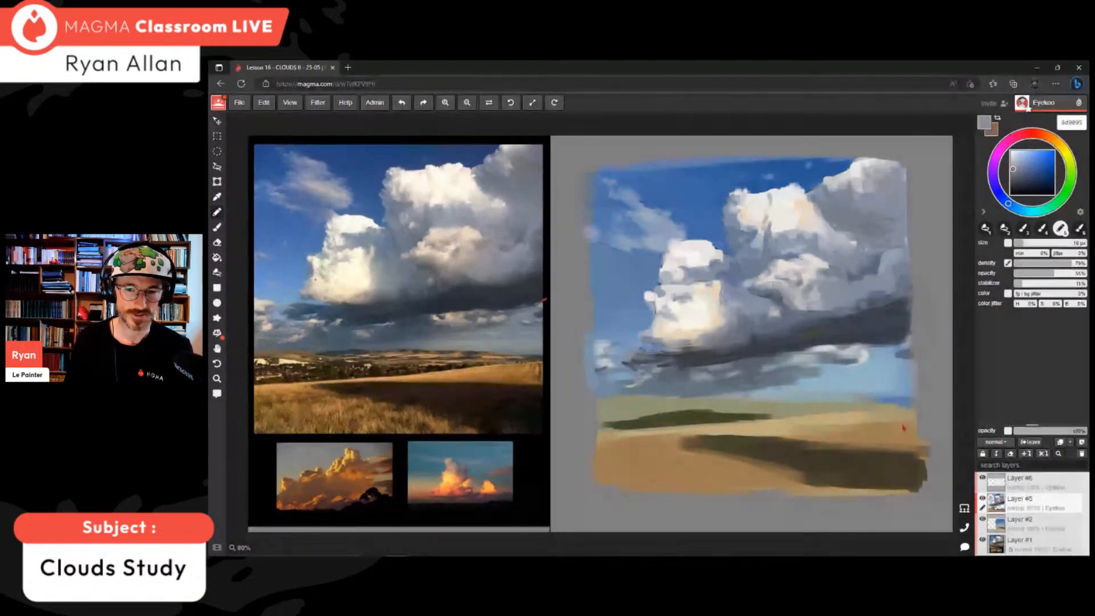
{"action": "left_click", "coordinate": [906, 423], "text": "alt"}
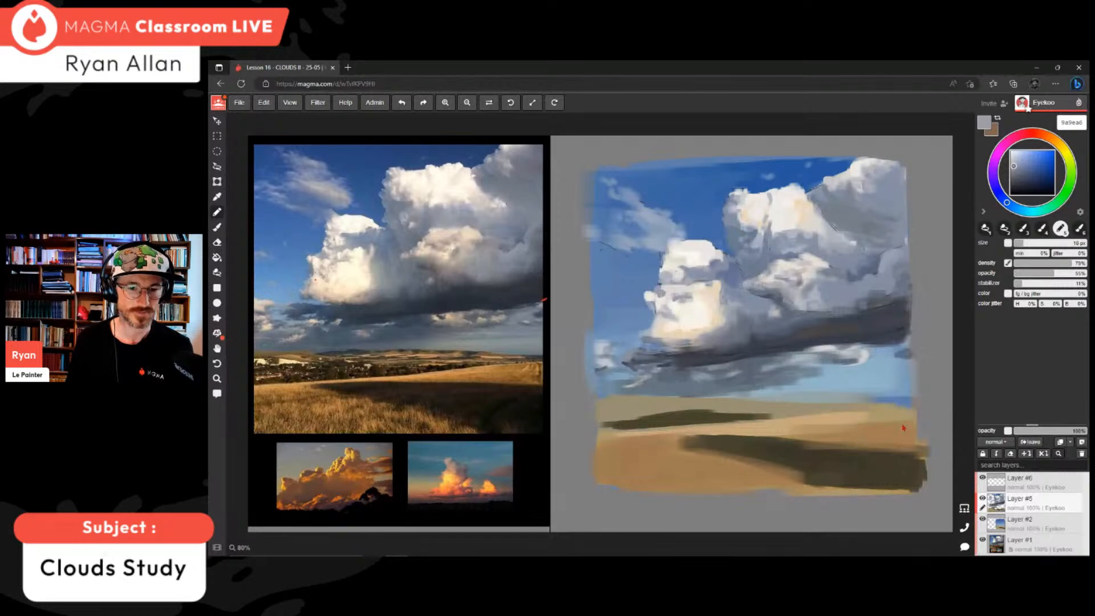
- Examine the horizon, distant hills and sunlit field in the reference photo up close
{"action": "scroll", "coordinate": [391, 488], "scroll_direction": "up", "scroll_amount": 3}
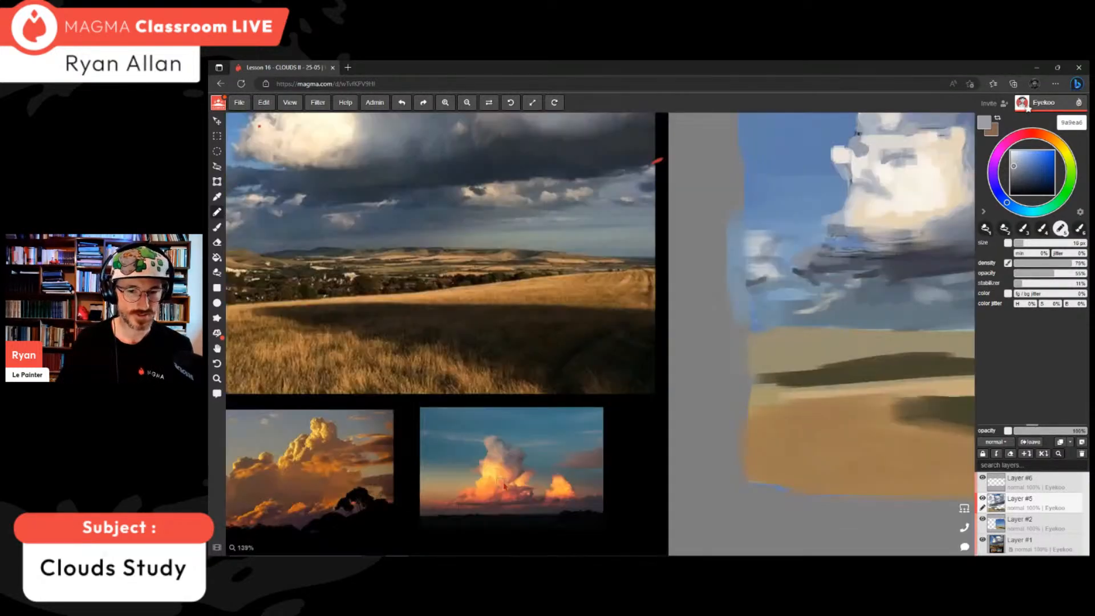
{"action": "scroll", "coordinate": [504, 486], "scroll_direction": "up", "scroll_amount": 3}
{"action": "scroll", "coordinate": [557, 467], "scroll_direction": "down", "scroll_amount": 4}
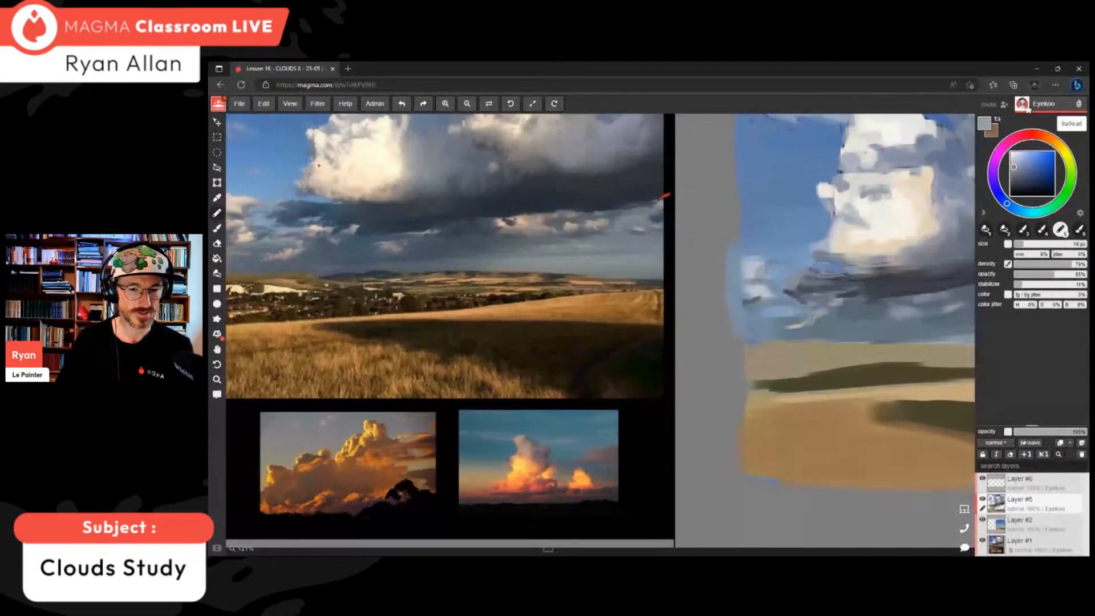
{"action": "scroll", "coordinate": [471, 435], "scroll_direction": "down", "scroll_amount": 3}
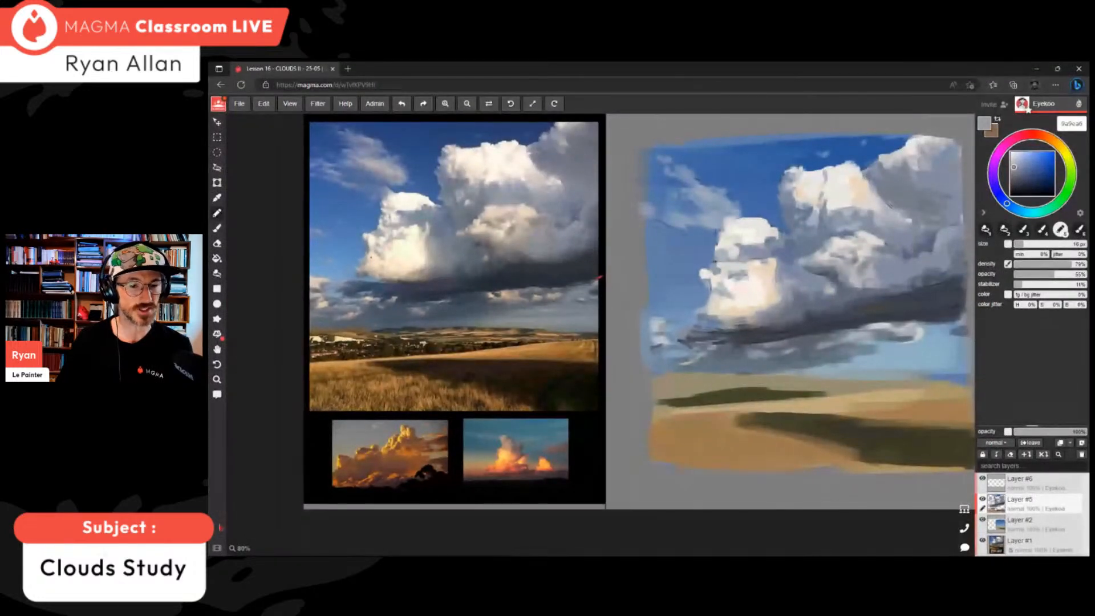
- Review the other participants' cloud studies on their canvases, and return to the first canvas fitted to view
{"action": "left_click", "coordinate": [217, 548]}
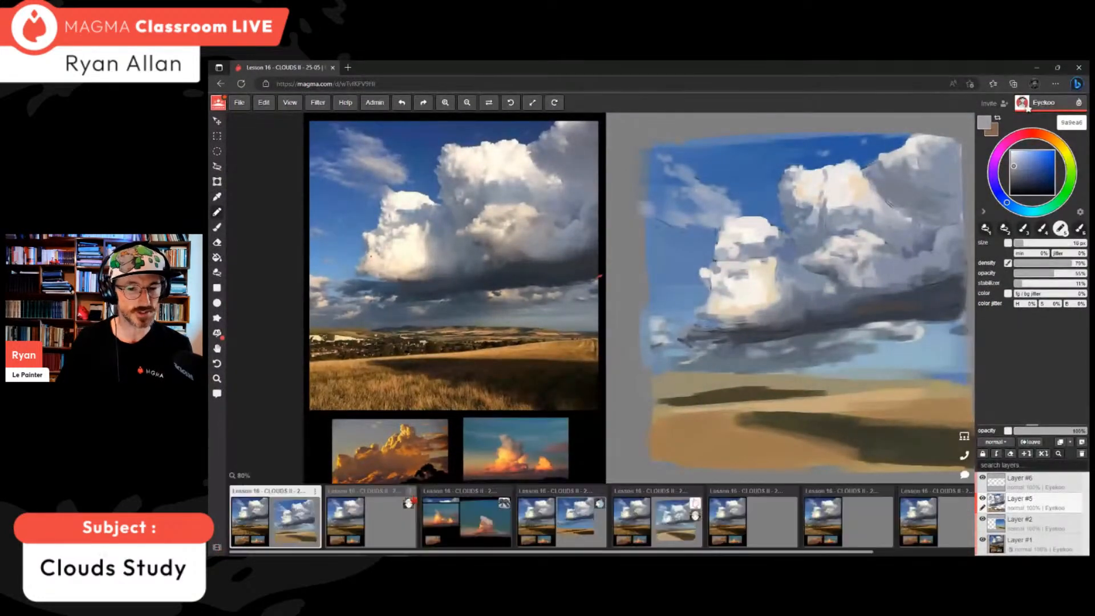
{"action": "left_click", "coordinate": [495, 517]}
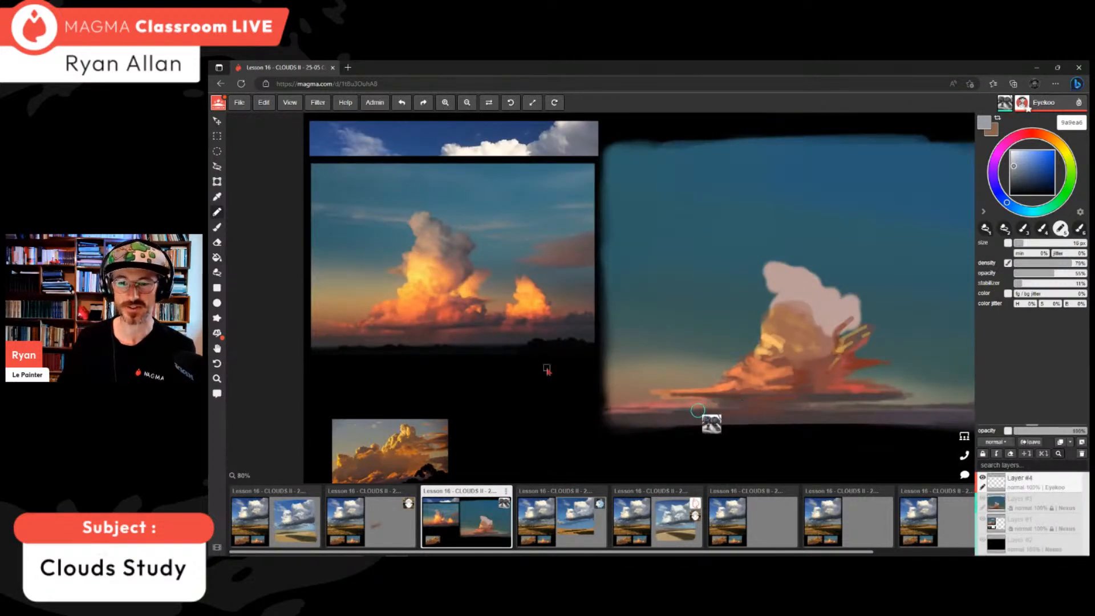
{"action": "scroll", "coordinate": [814, 274], "scroll_direction": "down", "scroll_amount": 1}
{"action": "scroll", "coordinate": [914, 324], "scroll_direction": "down", "scroll_amount": 2}
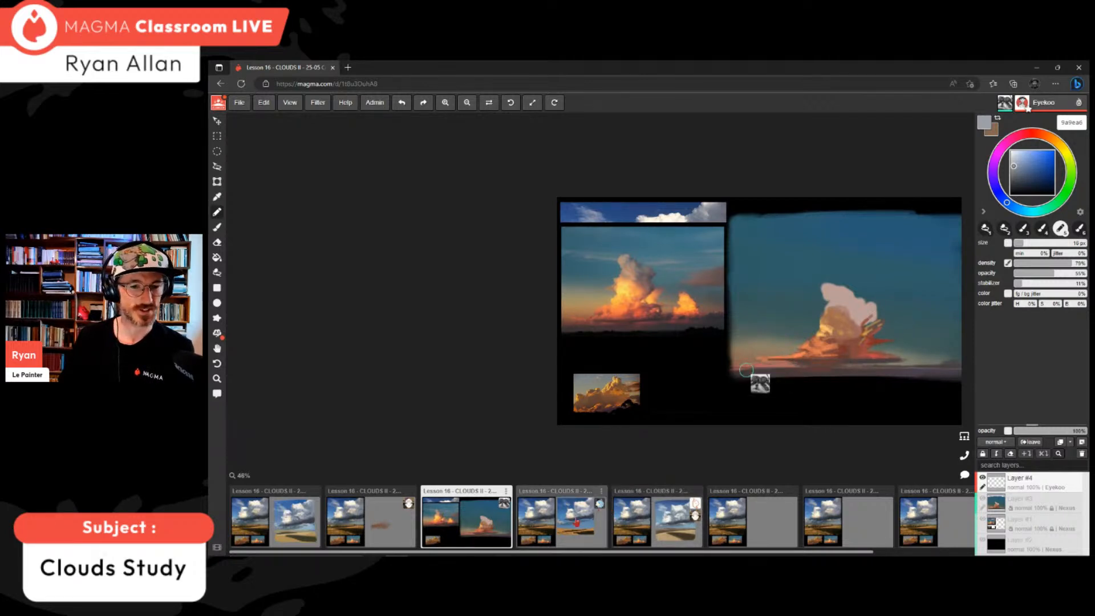
{"action": "left_click", "coordinate": [584, 535]}
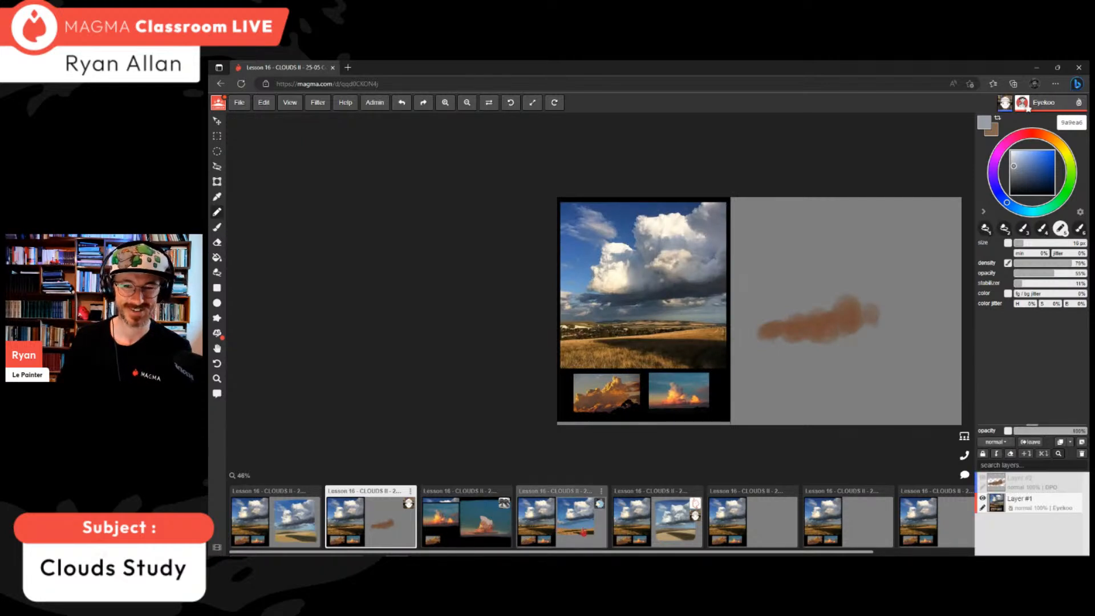
{"action": "left_click", "coordinate": [583, 532]}
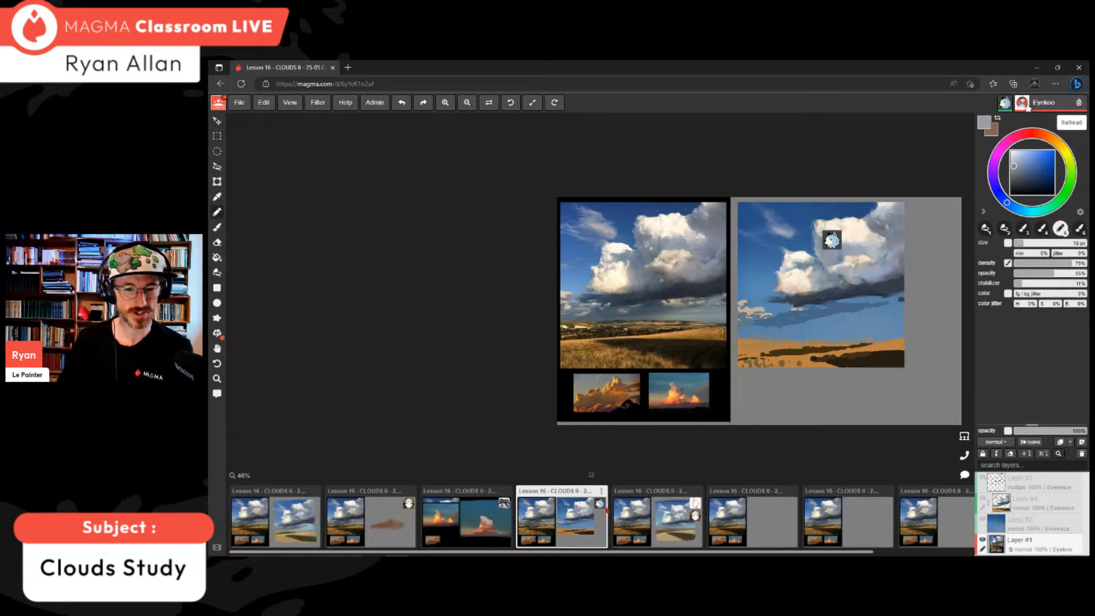
{"action": "left_click", "coordinate": [678, 530]}
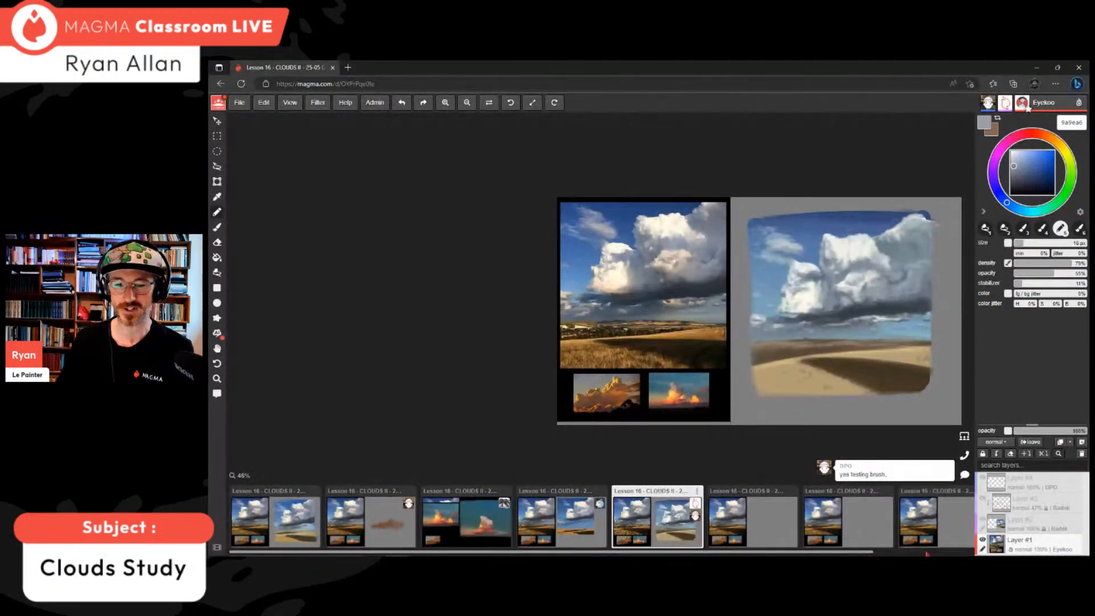
{"action": "left_click", "coordinate": [275, 518]}
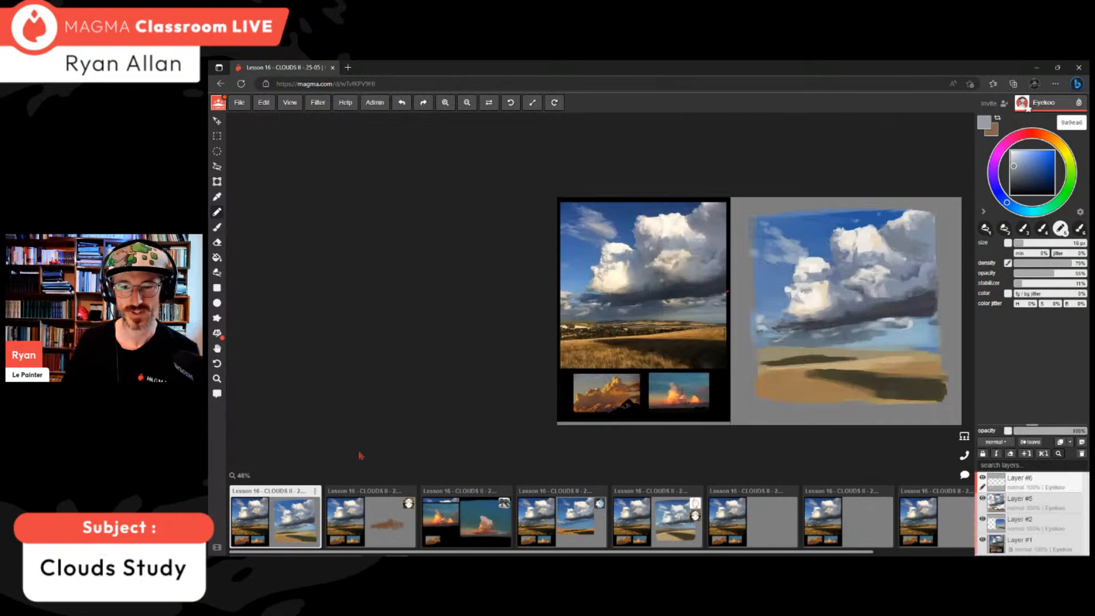
{"action": "key", "text": "ctrl+0"}
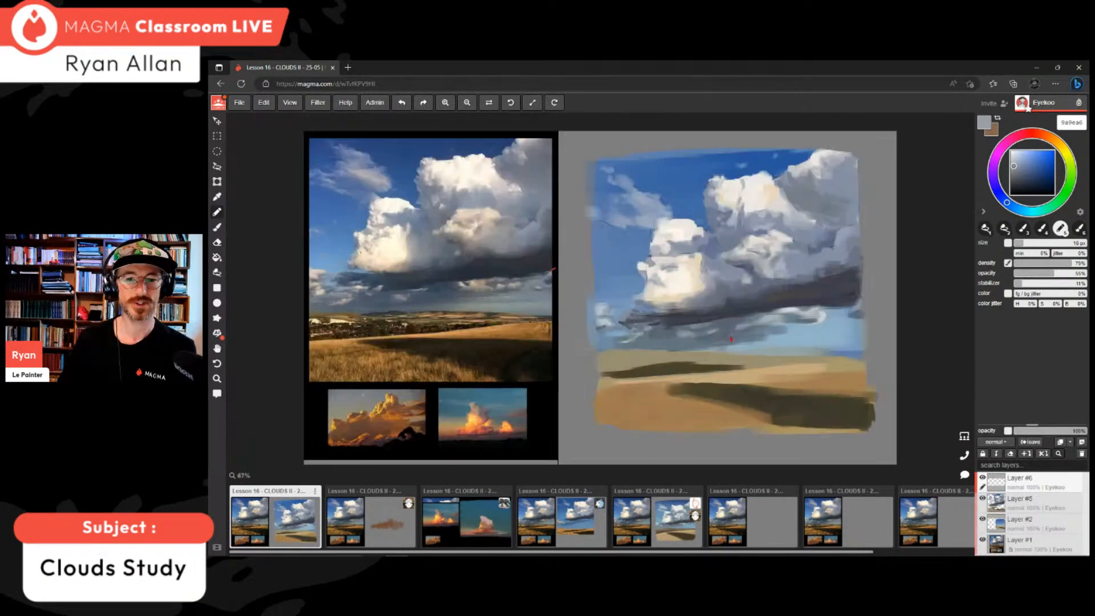
- Add small touches to the lower clouds beneath the dark base at 7 px with sampled muted blue-grays
{"action": "left_click", "coordinate": [732, 334], "text": "alt"}
{"action": "key", "text": "bracketleft"}
{"action": "key", "text": "bracketleft"}
{"action": "key", "text": "bracketleft"}
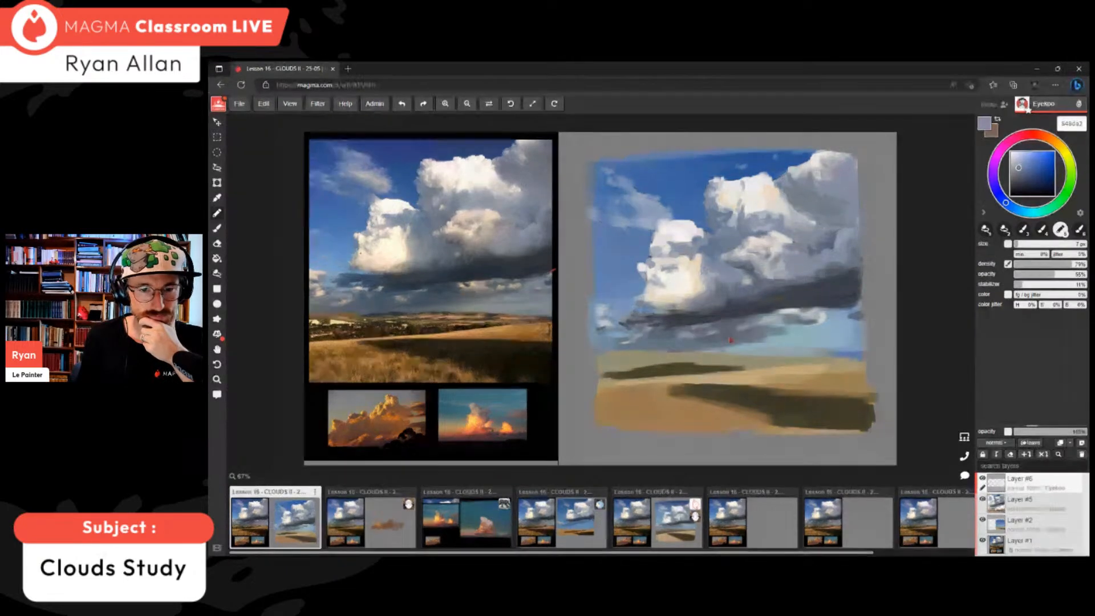
{"action": "key", "text": "alt"}
{"action": "left_click", "coordinate": [732, 336], "text": "alt"}
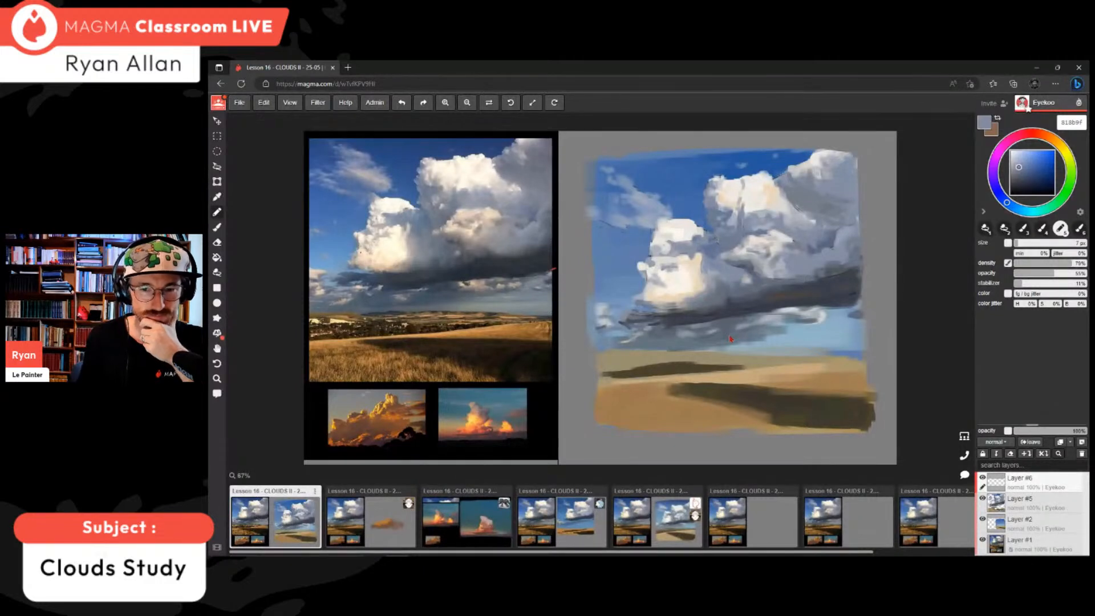
{"action": "left_click", "coordinate": [731, 341], "text": "alt"}
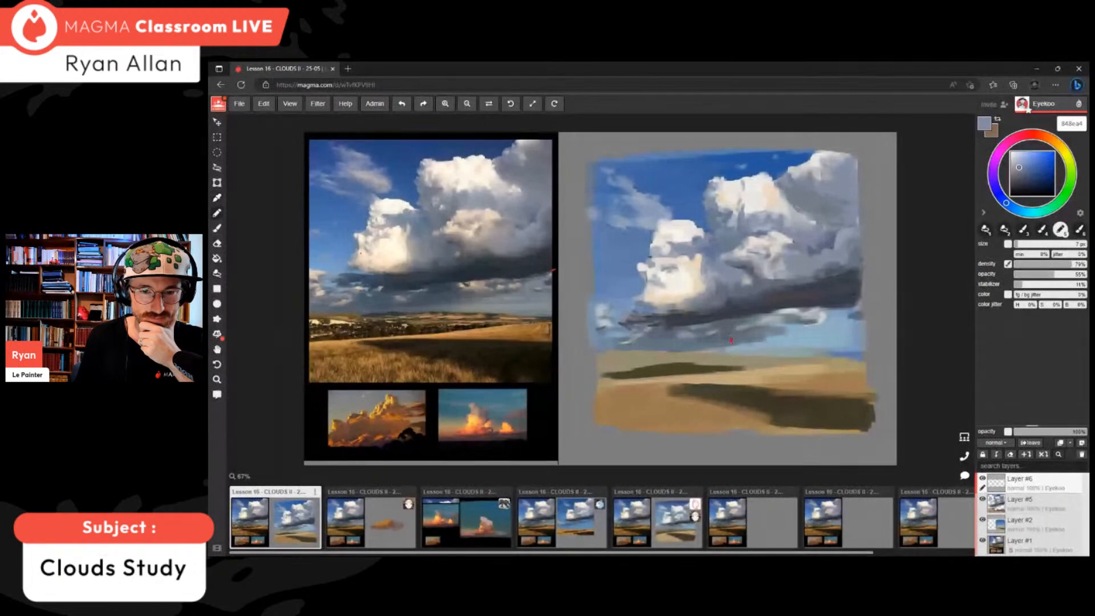
{"action": "left_click", "coordinate": [729, 338], "text": "alt"}
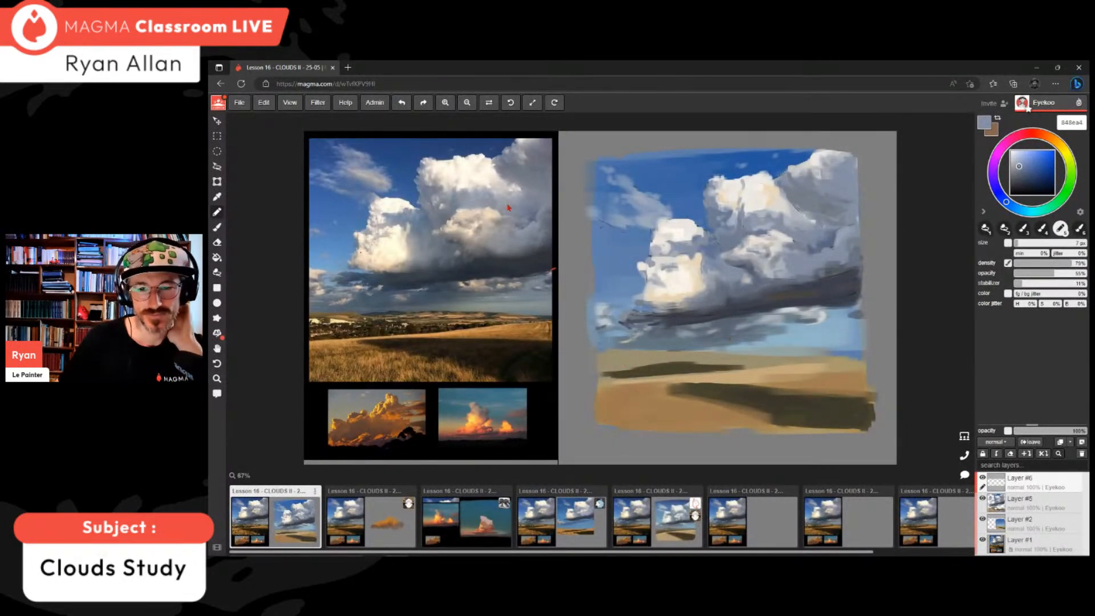
- Rework the large cloud's shadow below its sunlit top with sampled blue-gray and a larger brush
{"action": "scroll", "coordinate": [736, 231], "scroll_direction": "up", "scroll_amount": 2}
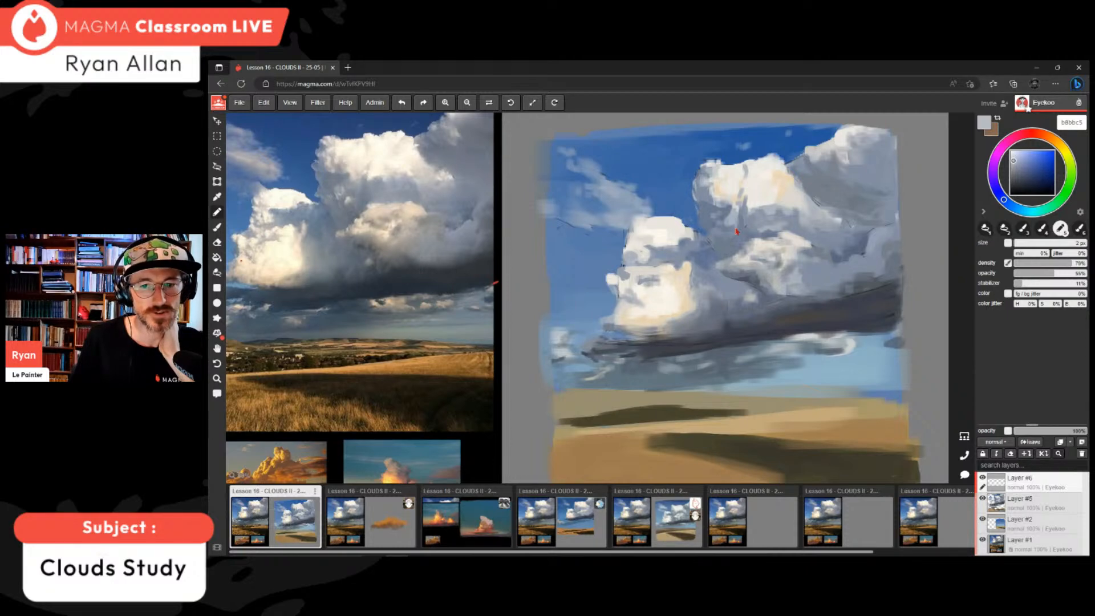
{"action": "left_click", "coordinate": [735, 230], "text": "alt"}
{"action": "key", "text": "bracketright"}
{"action": "key", "text": "bracketright"}
{"action": "key", "text": "bracketright"}
{"action": "key", "text": "bracketright"}
{"action": "scroll", "coordinate": [740, 341], "scroll_direction": "down", "scroll_amount": 2}
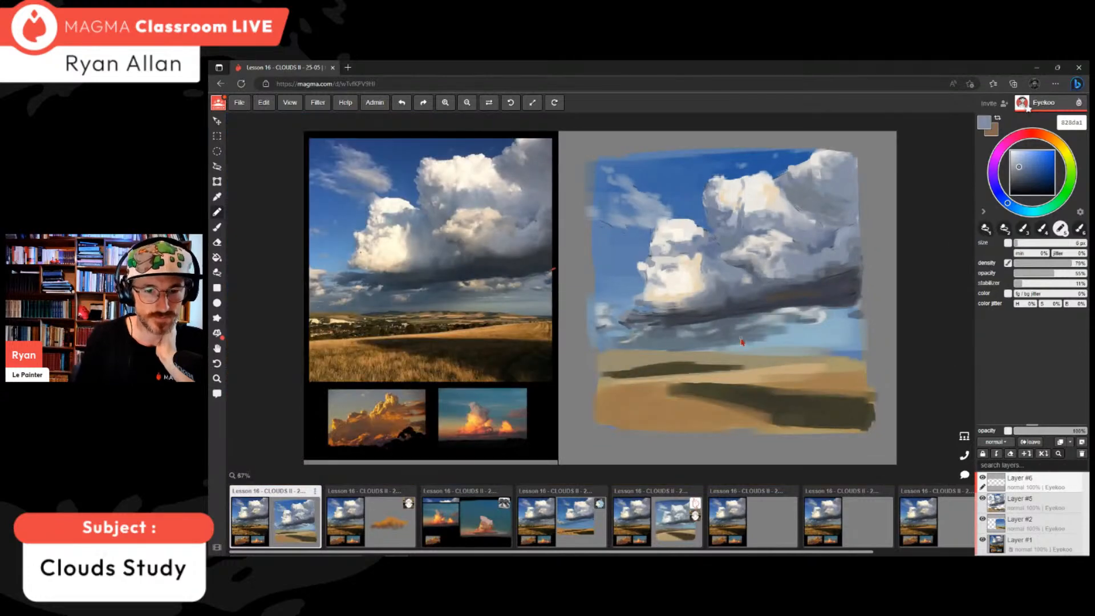
- Paint thin distant hills along the horizon with dark olive gray 535240
{"action": "left_click", "coordinate": [741, 341], "text": "alt"}
{"action": "key", "text": "bracketright"}
{"action": "key", "text": "bracketright"}
{"action": "key", "text": "bracketright"}
{"action": "left_click", "coordinate": [742, 342], "text": "alt"}
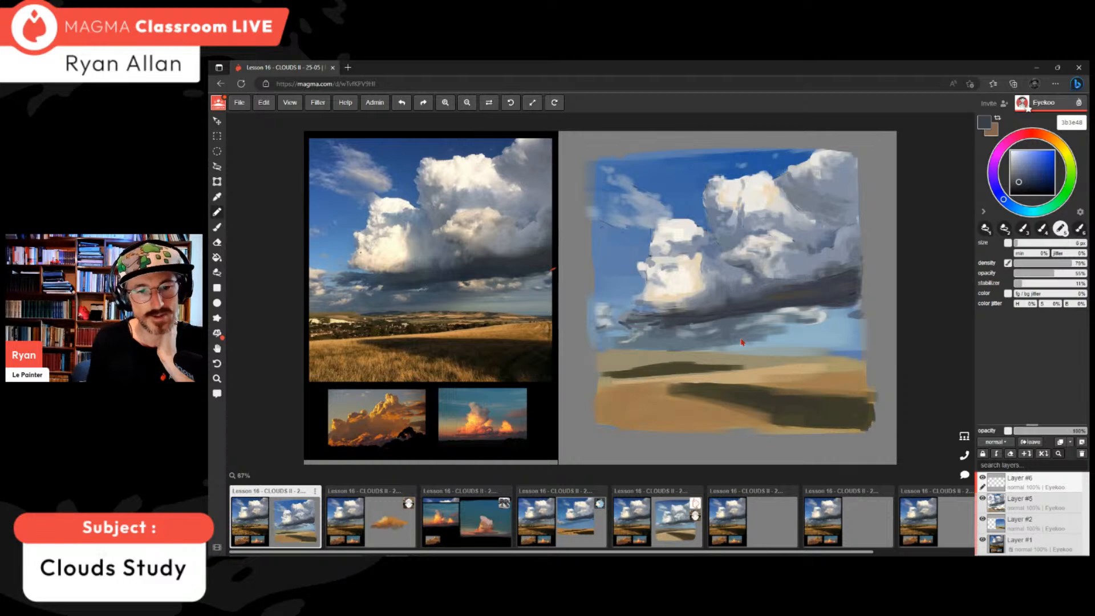
{"action": "key", "text": "alt"}
{"action": "left_click_drag", "start_coordinate": [1018, 178], "coordinate": [1016, 180]}
{"action": "left_click_drag", "start_coordinate": [671, 350], "coordinate": [692, 350]}
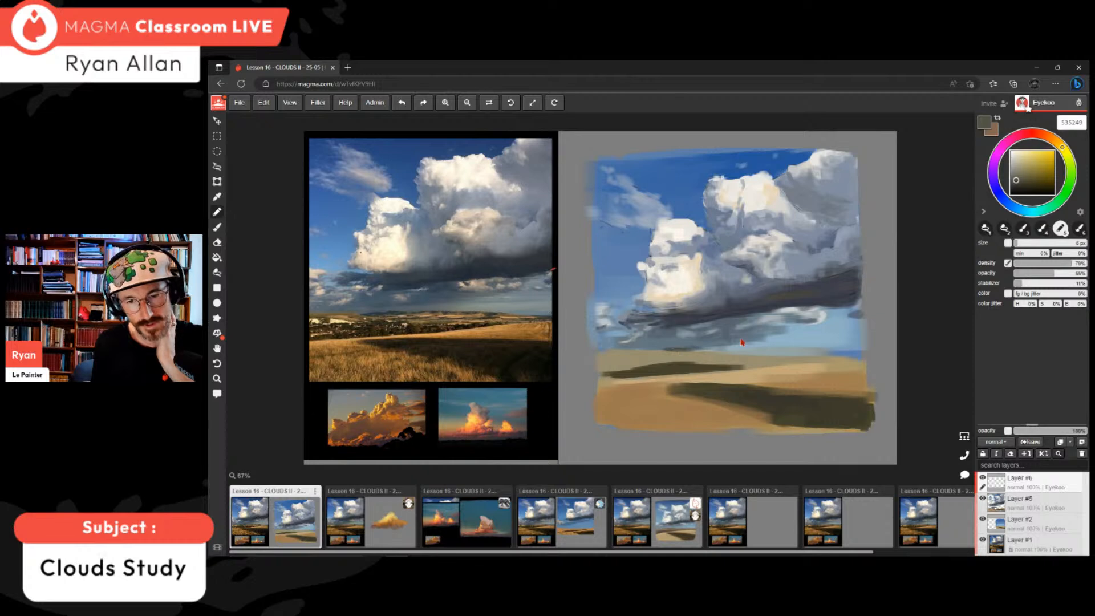
{"action": "left_click_drag", "start_coordinate": [698, 349], "coordinate": [800, 351]}
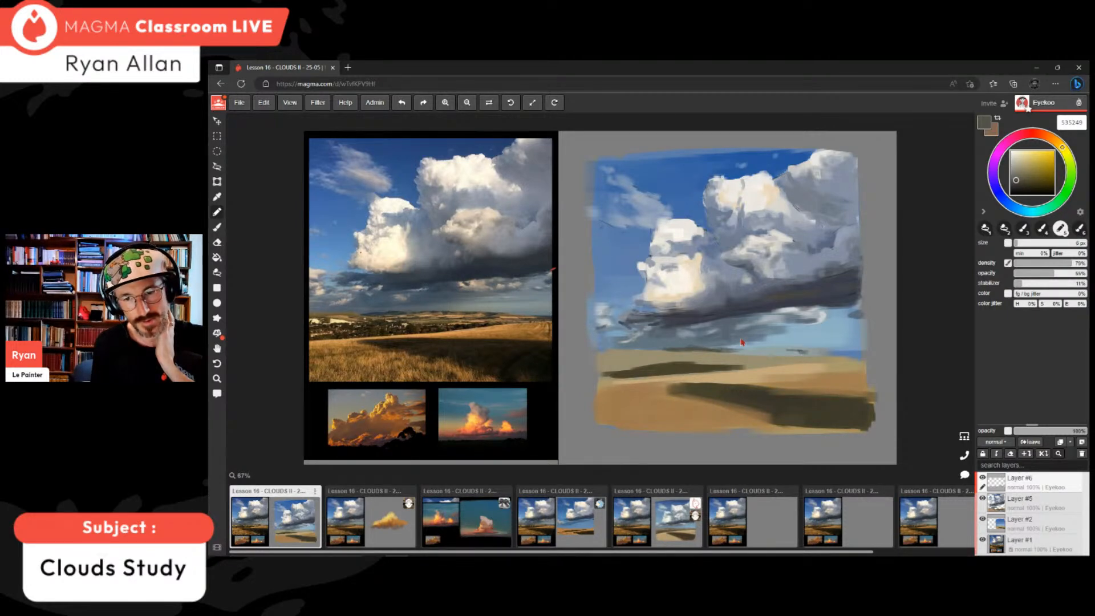
- Soften the distant hills and the haze at the horizon with sampled light gray and blue-gray 8a979b
{"action": "left_click", "coordinate": [741, 342], "text": "alt"}
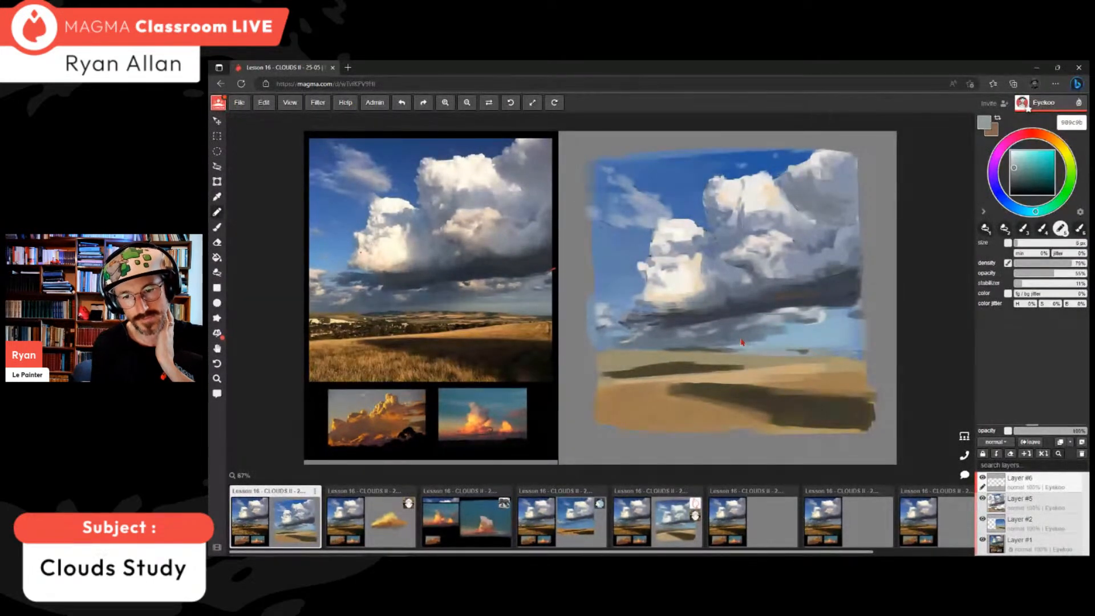
{"action": "left_click", "coordinate": [743, 339], "text": "alt"}
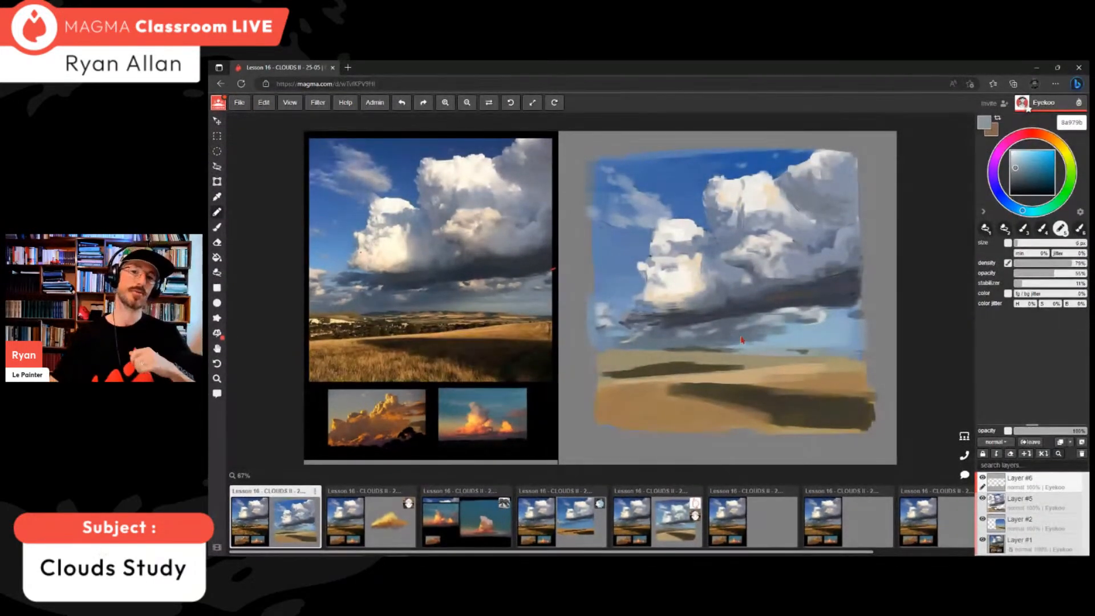
{"action": "scroll", "coordinate": [711, 305], "scroll_direction": "down", "scroll_amount": 1}
{"action": "scroll", "coordinate": [732, 325], "scroll_direction": "down", "scroll_amount": 2}
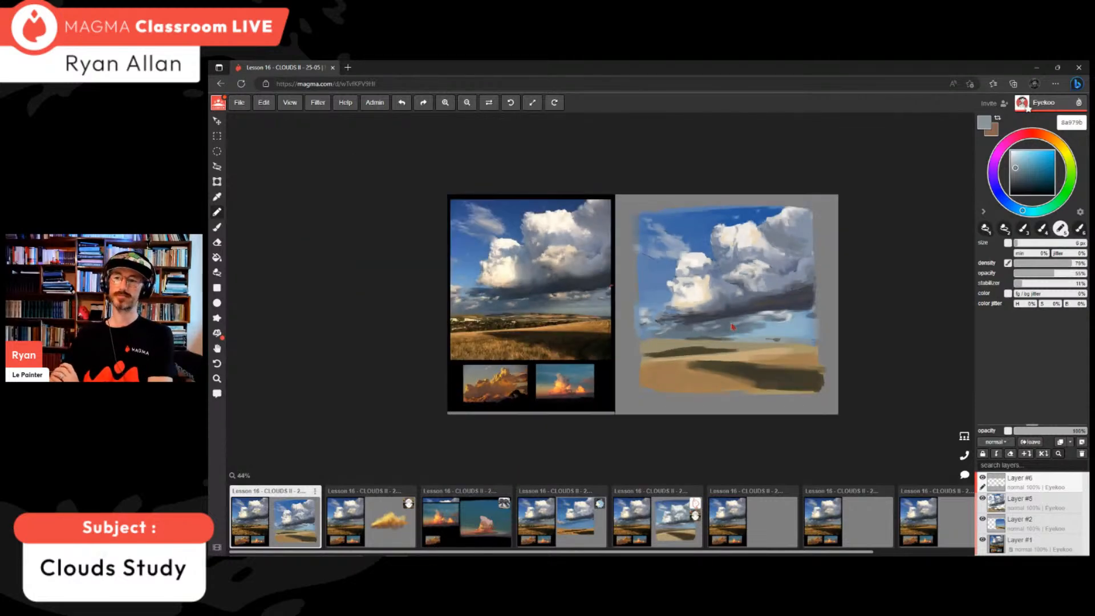
{"action": "scroll", "coordinate": [732, 326], "scroll_direction": "up", "scroll_amount": 2}
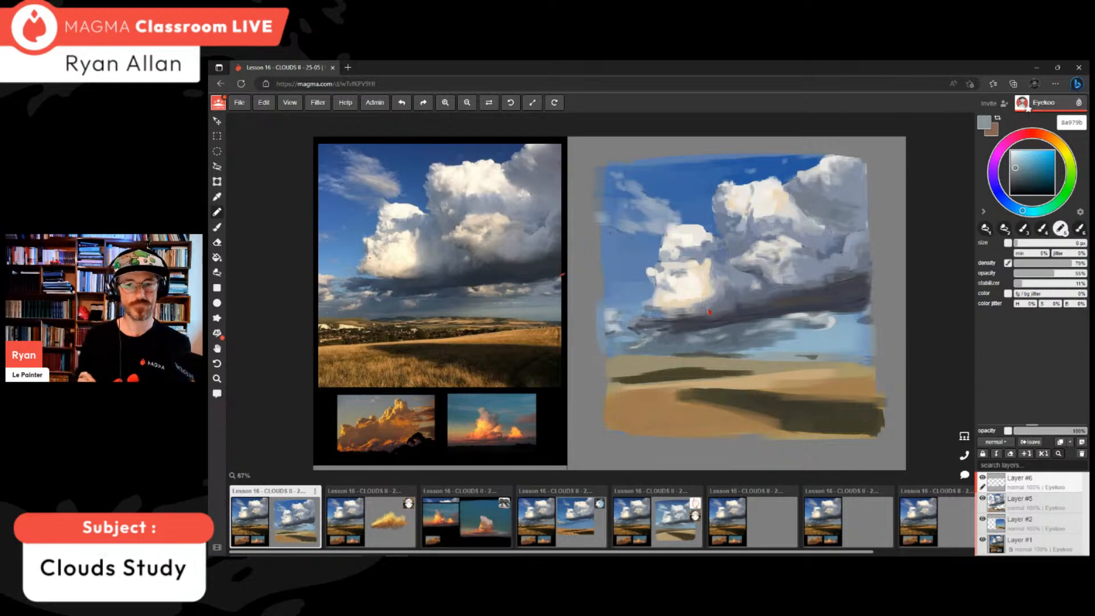
- Refine the large cloud's sunlit top with small strokes of sampled warm off-white and muted blue-gray
{"action": "left_click", "coordinate": [706, 302], "text": "alt"}
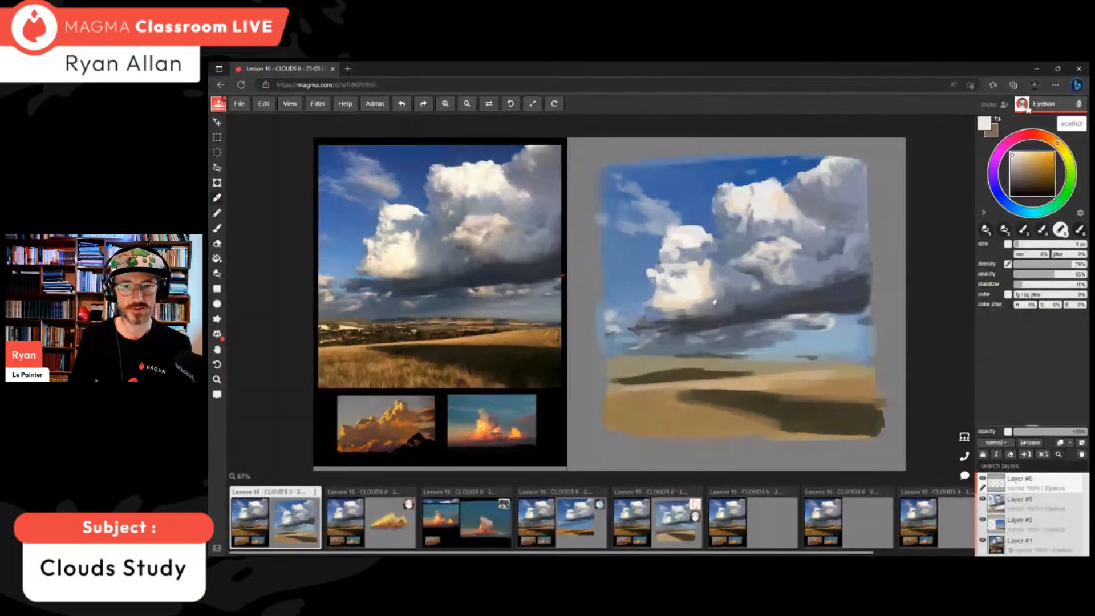
{"action": "left_click", "coordinate": [709, 311], "text": "alt"}
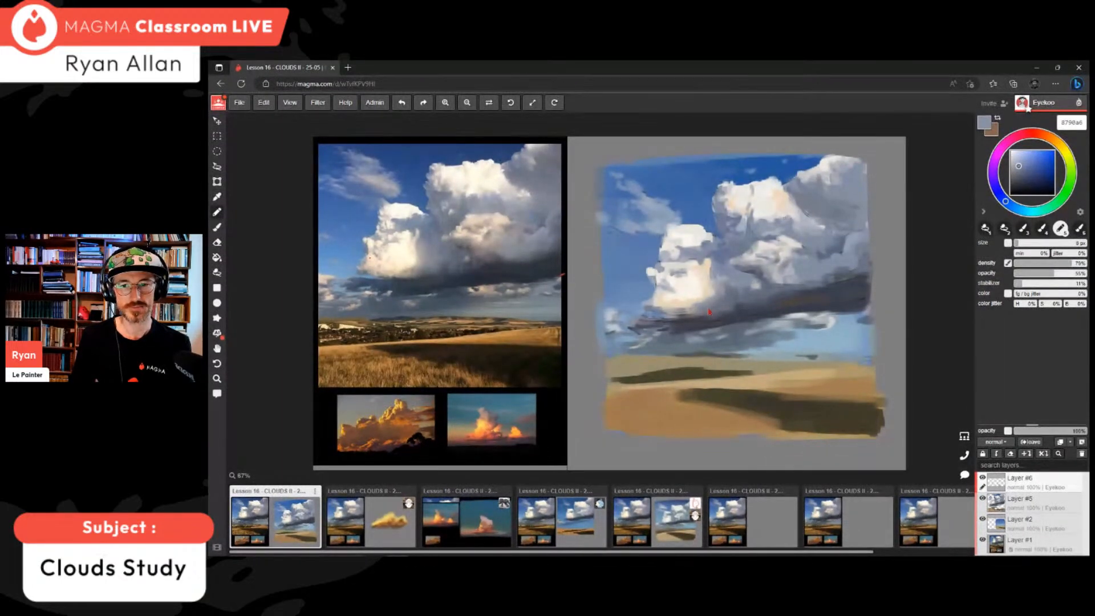
{"action": "left_click", "coordinate": [767, 204], "text": "alt"}
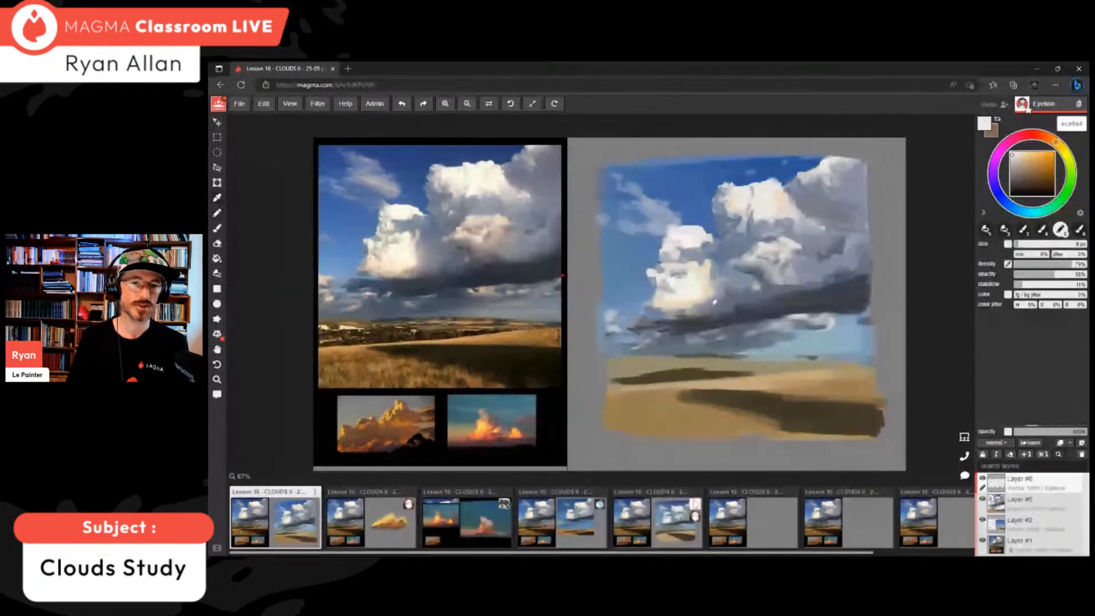
{"action": "left_click", "coordinate": [709, 312], "text": "alt"}
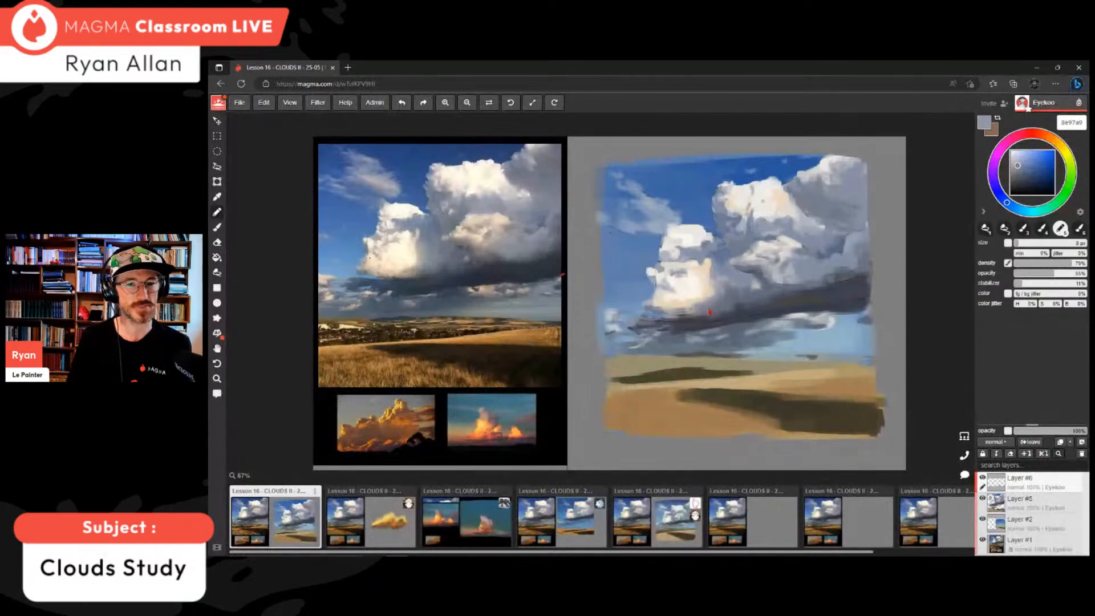
{"action": "left_click", "coordinate": [771, 206], "text": "alt"}
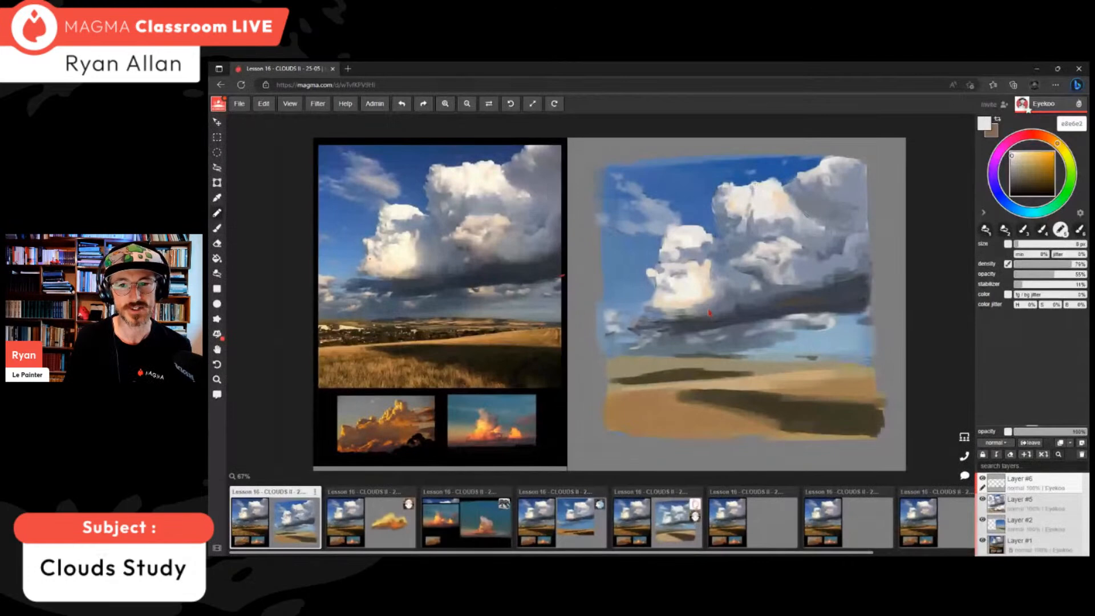
{"action": "left_click", "coordinate": [758, 183], "text": "alt"}
{"action": "left_click", "coordinate": [761, 186], "text": "alt"}
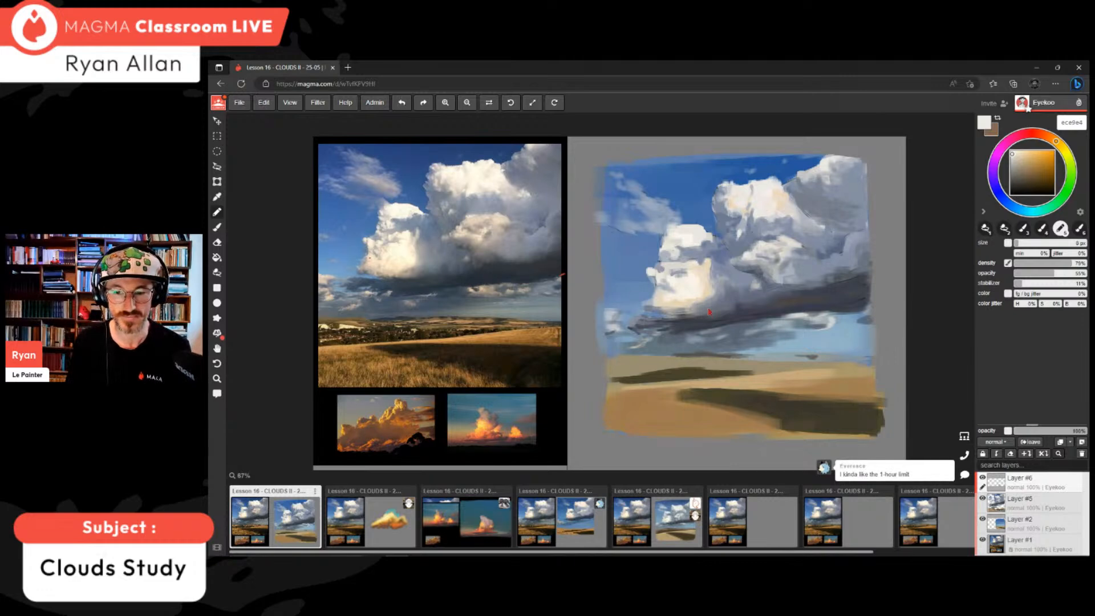
- Blend the large cloud's sunlit top into its shadow at 14 px with sampled light gray and warm cream tones
{"action": "left_click", "coordinate": [782, 213], "text": "alt"}
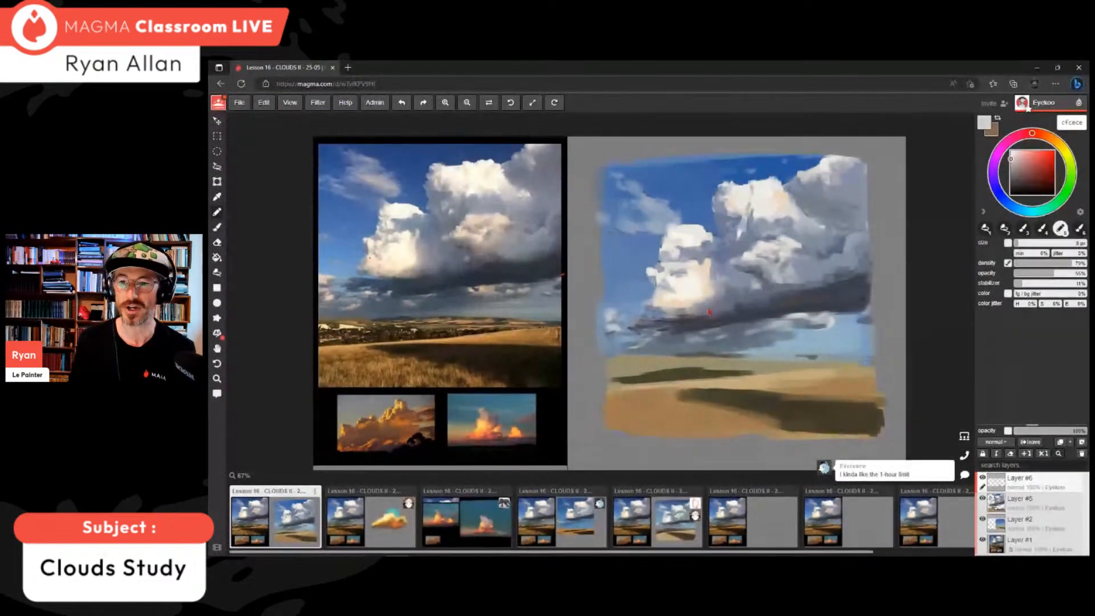
{"action": "left_click", "coordinate": [783, 203], "text": "alt"}
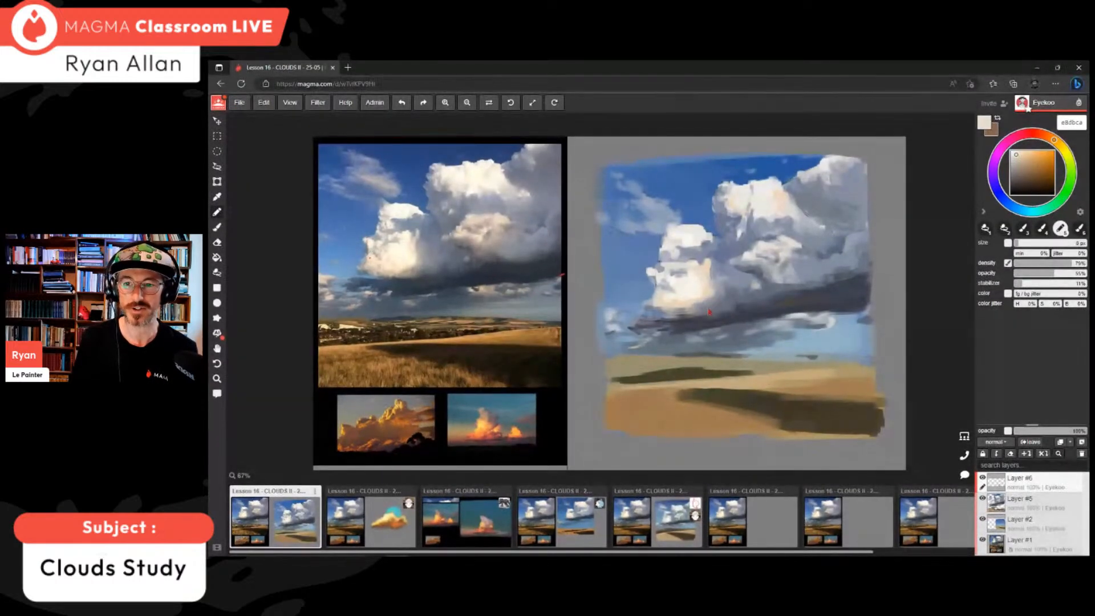
{"action": "key", "text": "]"}
{"action": "key", "text": "]"}
{"action": "key", "text": "]"}
{"action": "key", "text": "]"}
{"action": "key", "text": "]"}
{"action": "key", "text": "]"}
{"action": "key", "text": "]"}
{"action": "key", "text": "]"}
{"action": "key", "text": "]"}
{"action": "key", "text": "]"}
{"action": "key", "text": "]"}
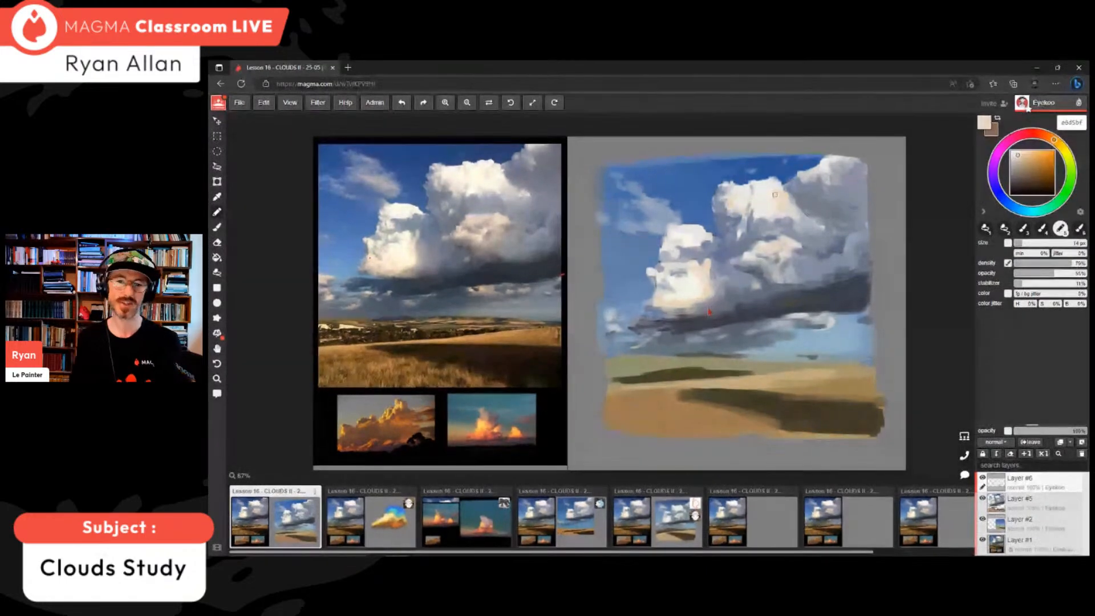
{"action": "left_click", "coordinate": [783, 193], "text": "alt"}
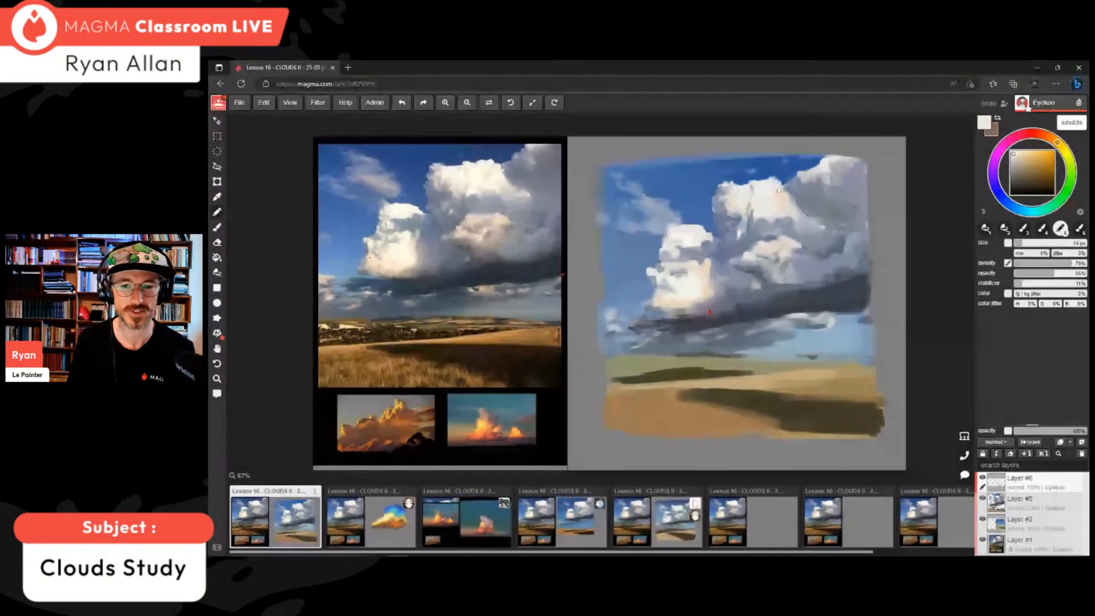
{"action": "left_click", "coordinate": [776, 184], "text": "alt"}
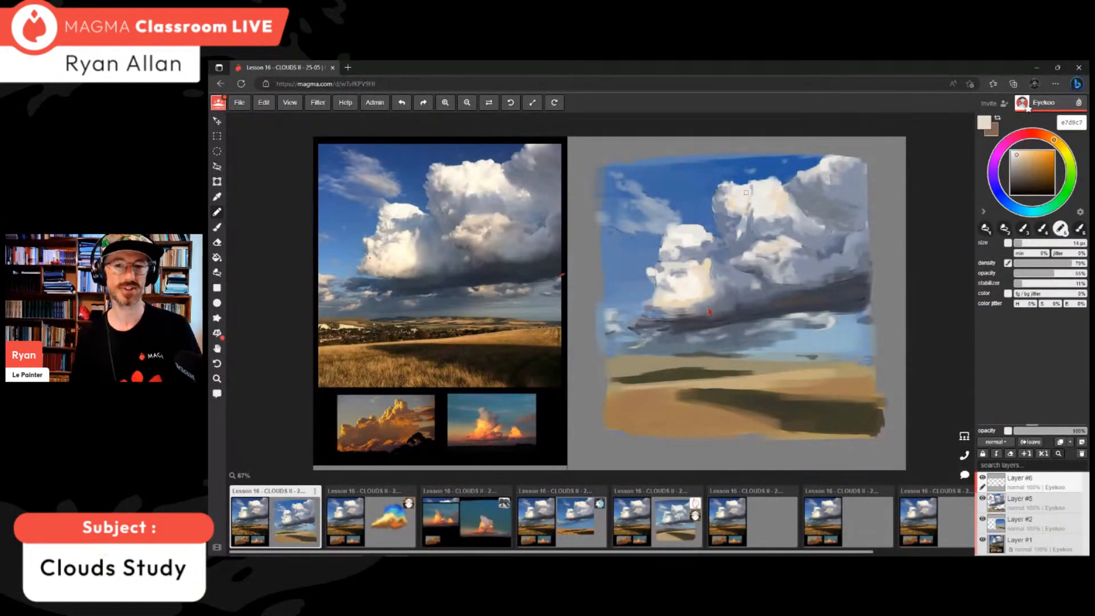
{"action": "left_click", "coordinate": [735, 207], "text": "alt"}
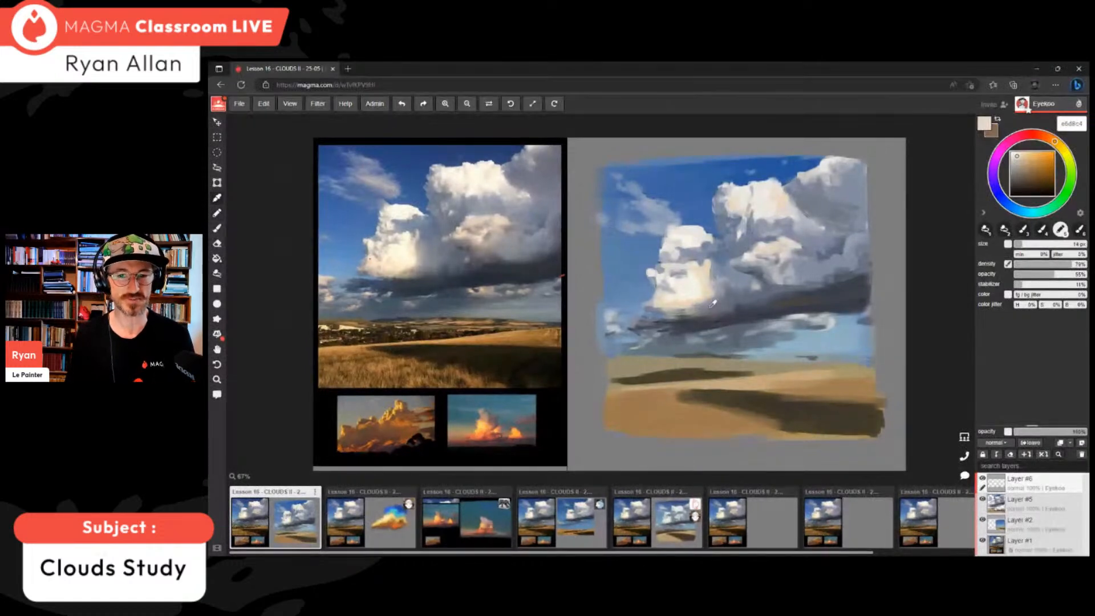
- Touch up the large cloud's sunlit edge at 9 px and 98% opacity with warm white fcf4e7 and sampled blue-gray
{"action": "left_click", "coordinate": [709, 312], "text": "alt"}
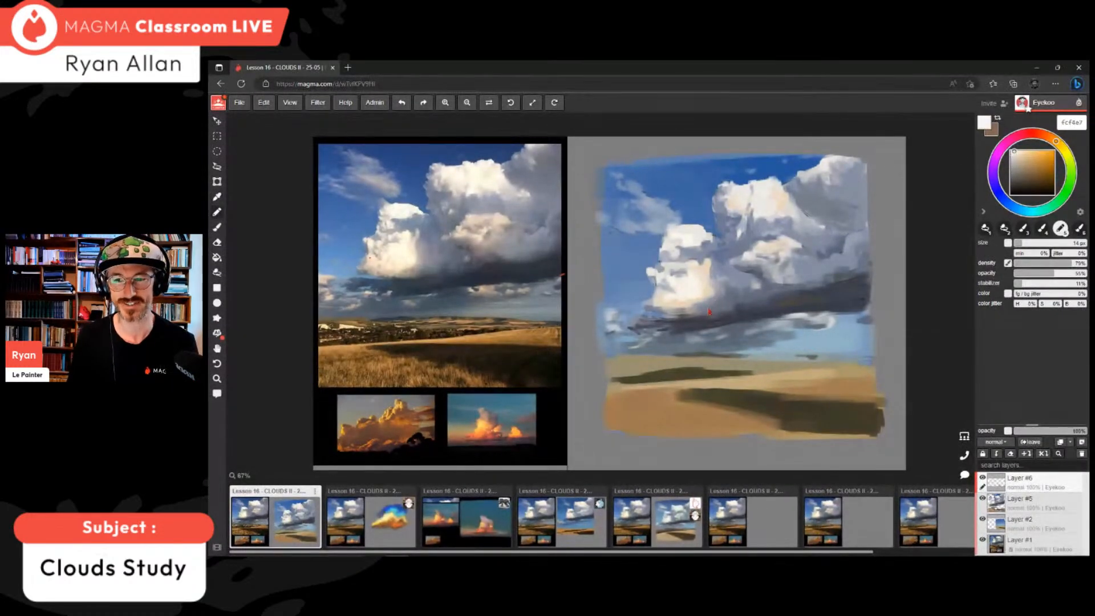
{"action": "key", "text": "bracketleft"}
{"action": "key", "text": "bracketleft"}
{"action": "key", "text": "bracketleft"}
{"action": "key", "text": "bracketleft"}
{"action": "key", "text": "bracketleft"}
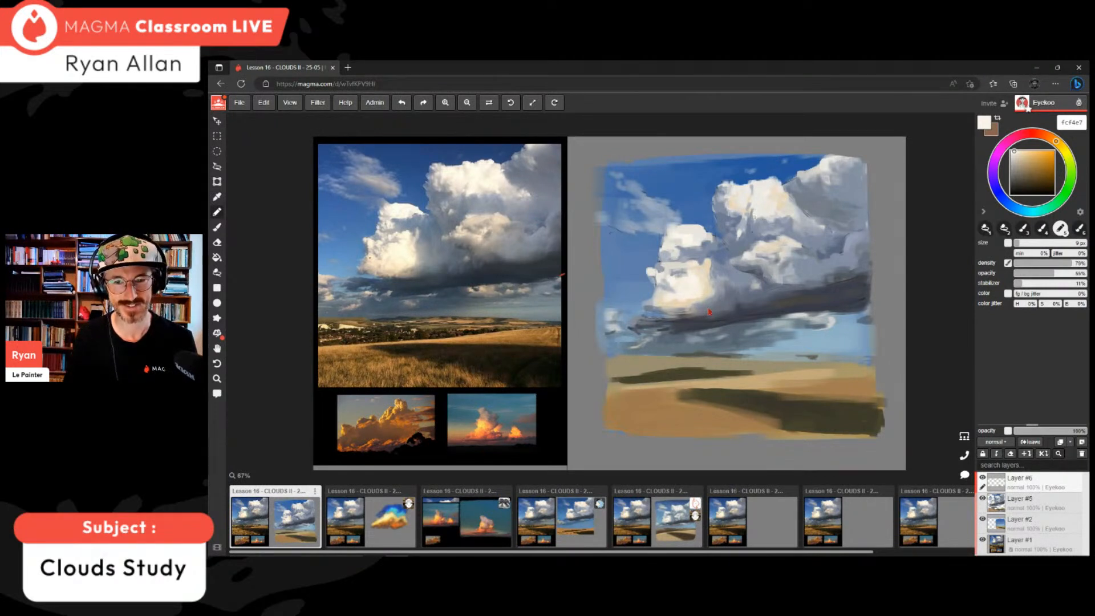
{"action": "key", "text": "9"}
{"action": "key", "text": "8"}
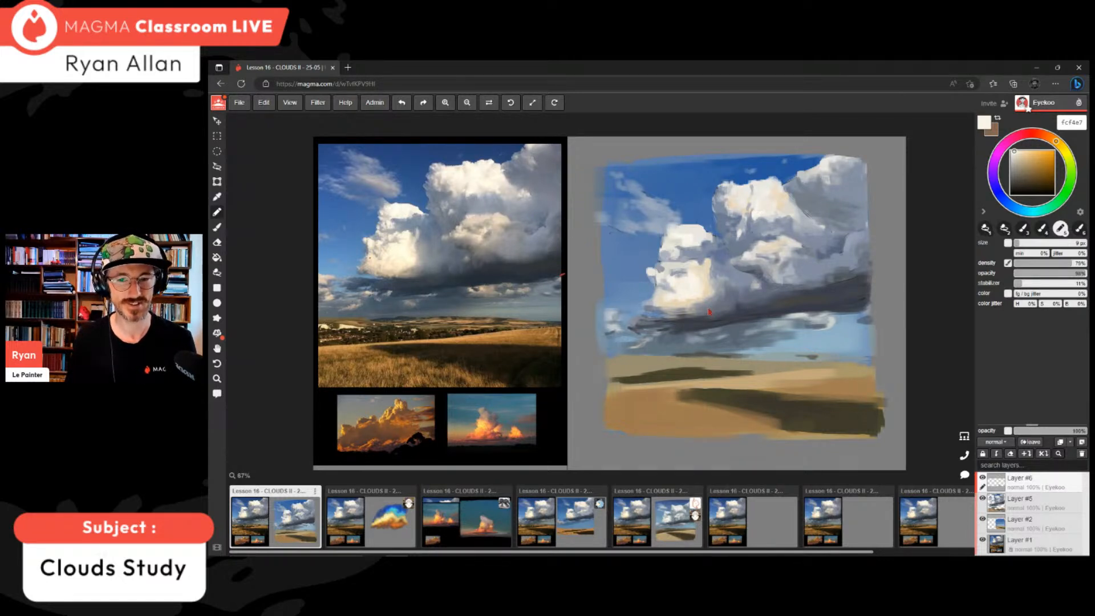
{"action": "left_click_drag", "start_coordinate": [732, 223], "coordinate": [736, 227]}
{"action": "left_click", "coordinate": [734, 226], "text": "alt"}
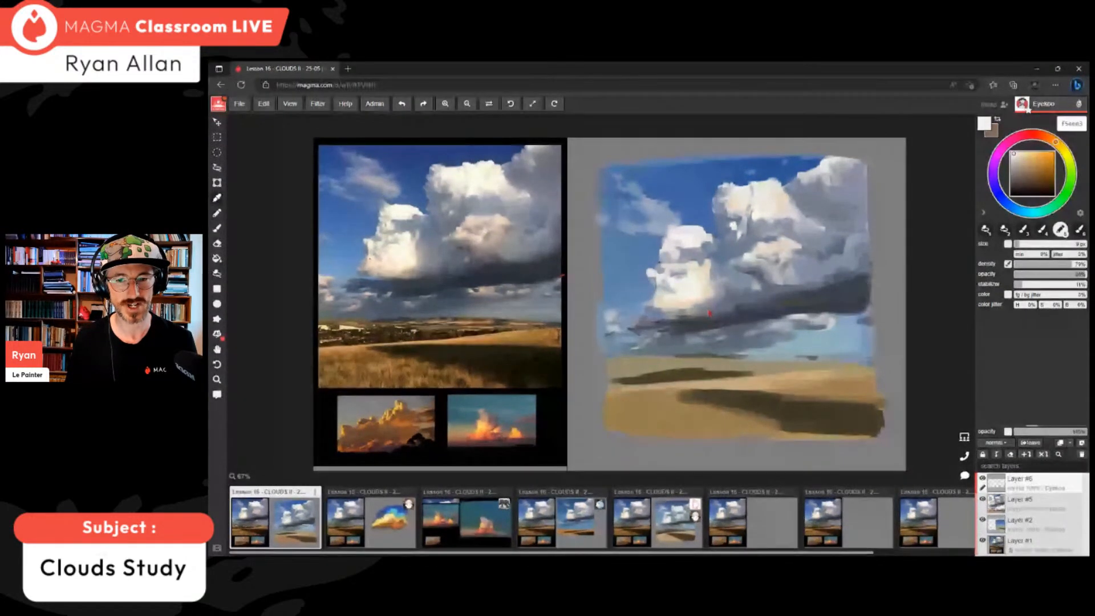
{"action": "left_click", "coordinate": [732, 226], "text": "alt"}
{"action": "left_click", "coordinate": [708, 313], "text": "alt"}
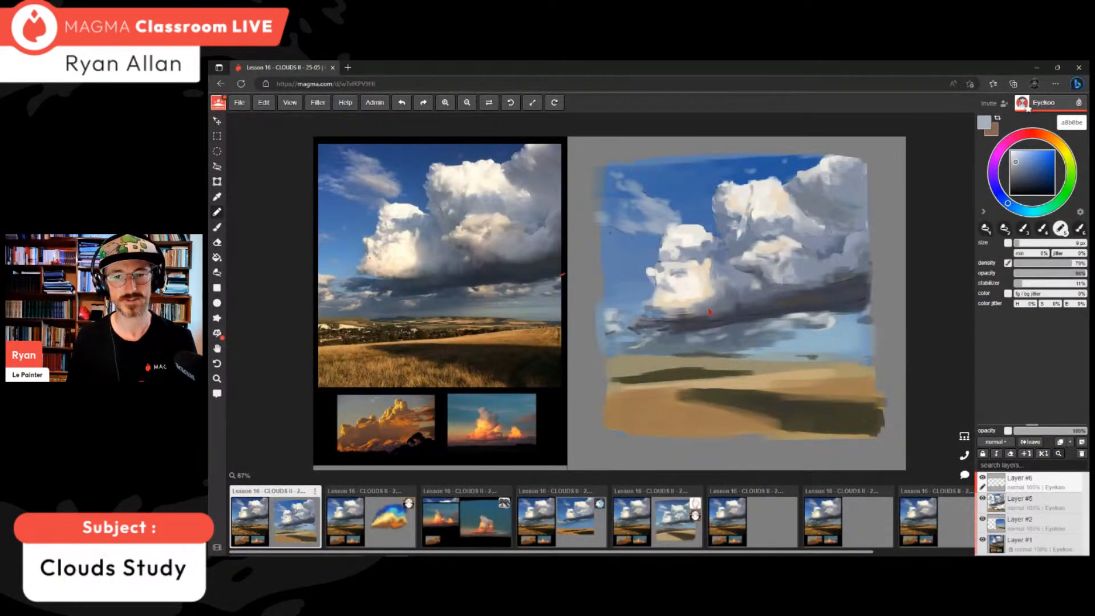
- Retouch the lit puff in the middle of the large cloud at 12 px with sampled light gray and beige ccbfae
{"action": "scroll", "coordinate": [707, 314], "scroll_direction": "down", "scroll_amount": 2}
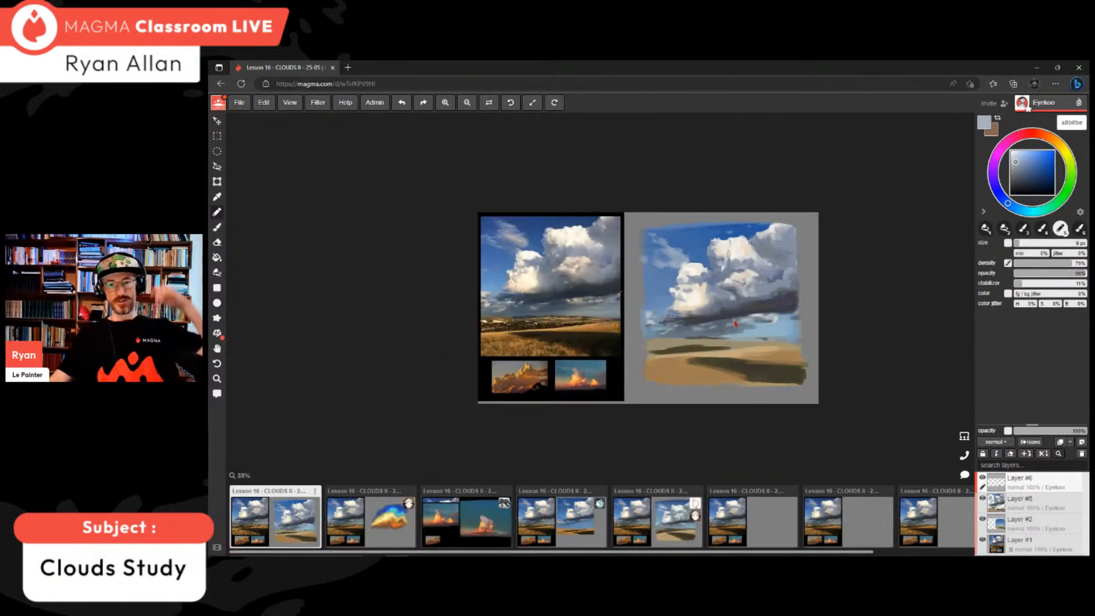
{"action": "scroll", "coordinate": [735, 324], "scroll_direction": "up", "scroll_amount": 2}
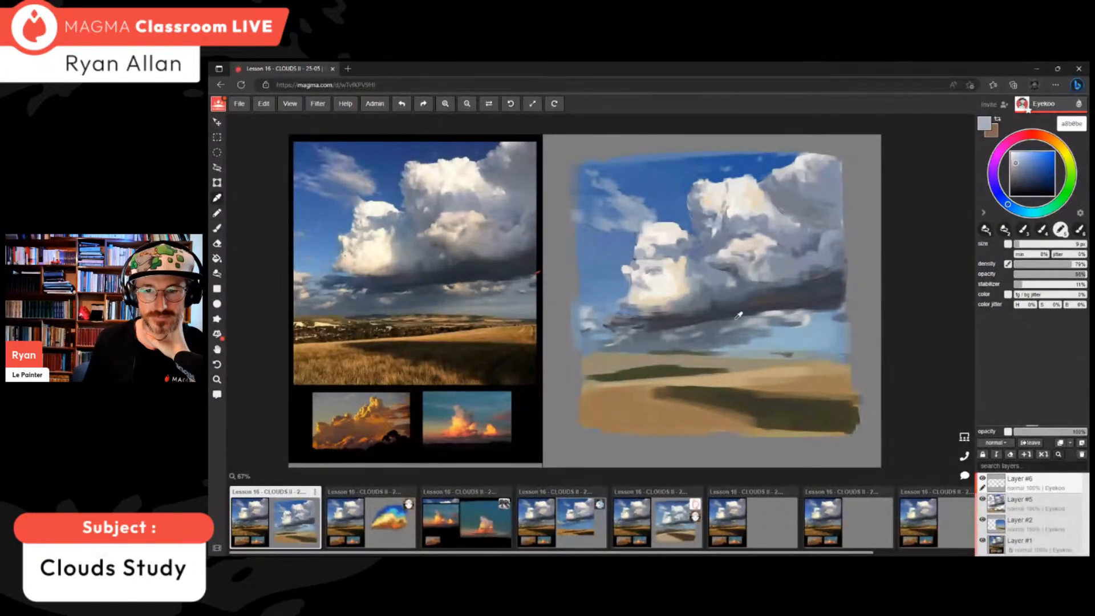
{"action": "left_click", "coordinate": [737, 319], "text": "alt"}
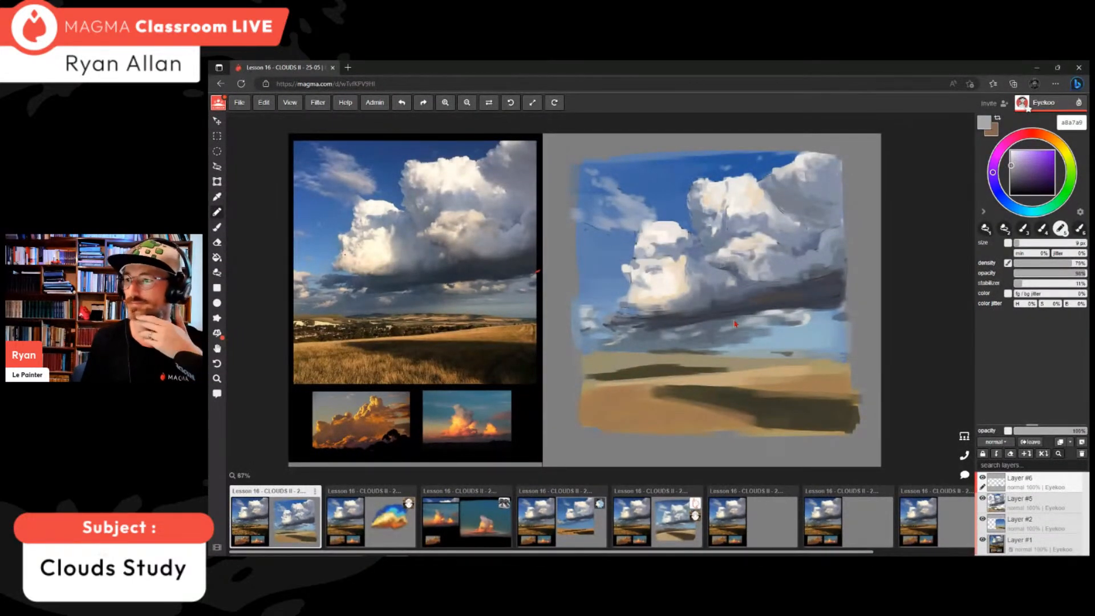
{"action": "key", "text": "]"}
{"action": "key", "text": "]"}
{"action": "key", "text": "]"}
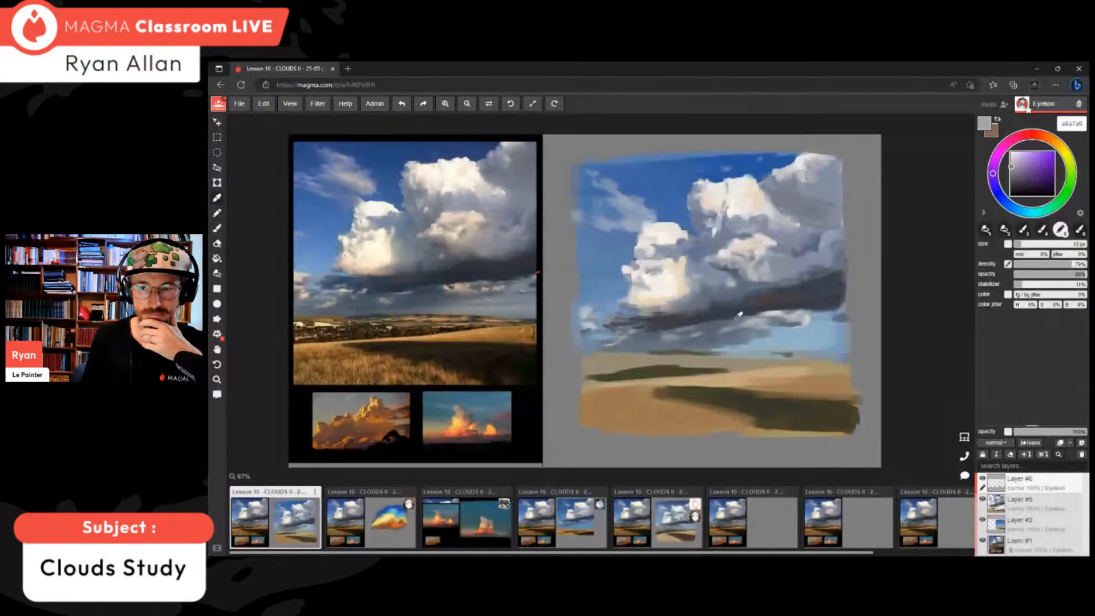
{"action": "left_click", "coordinate": [753, 245], "text": "alt"}
{"action": "left_click", "coordinate": [752, 246], "text": "alt"}
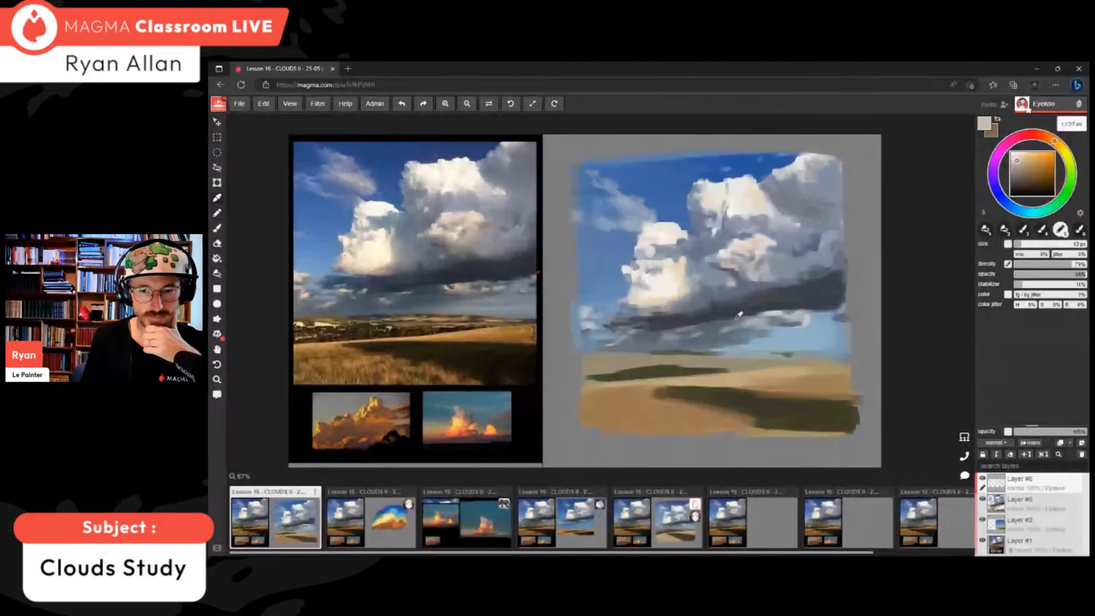
- Rework the dark cloud base at 12 px with sampled dark grays, including warm gray 4a4541
{"action": "left_click", "coordinate": [736, 324], "text": "alt"}
{"action": "left_click", "coordinate": [735, 323], "text": "alt"}
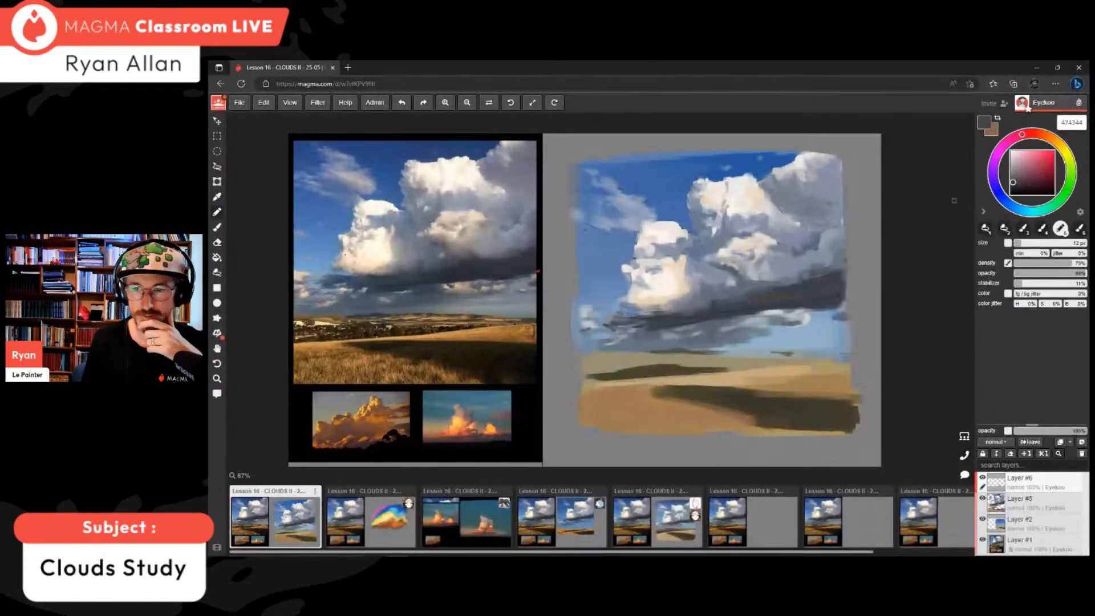
{"action": "left_click", "coordinate": [700, 313], "text": "alt"}
{"action": "left_click", "coordinate": [700, 313], "text": "alt"}
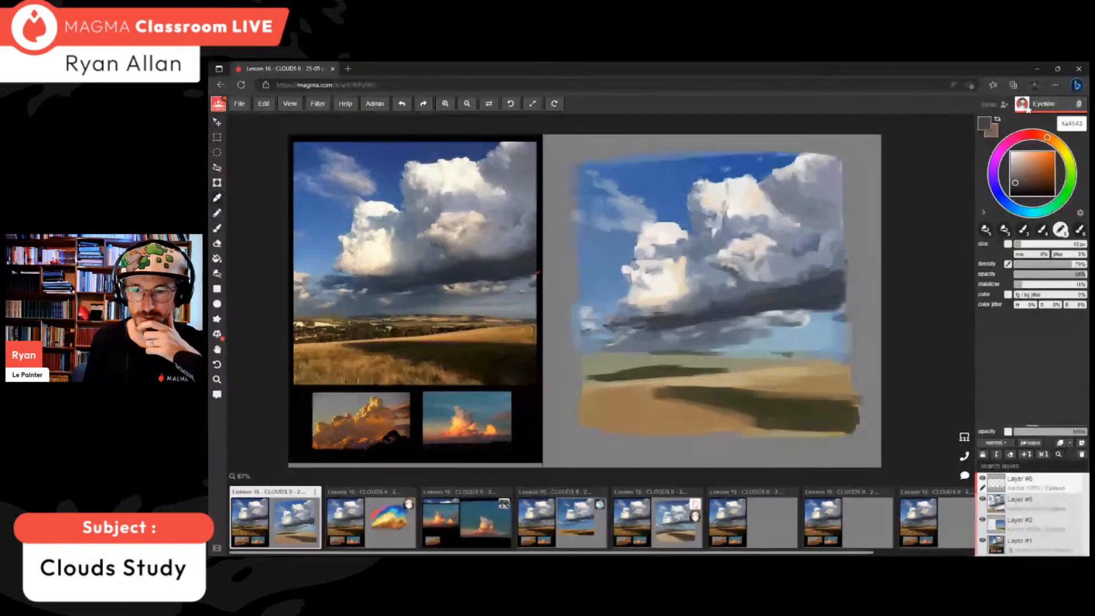
{"action": "left_click", "coordinate": [838, 278], "text": "alt"}
{"action": "left_click", "coordinate": [833, 284], "text": "alt"}
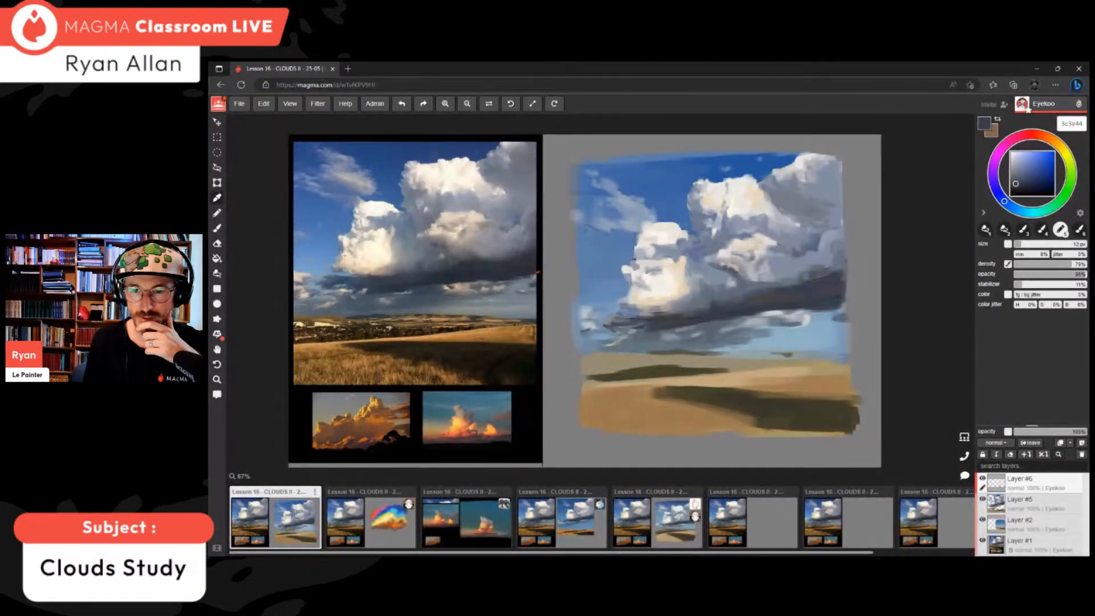
{"action": "left_click", "coordinate": [799, 296], "text": "alt"}
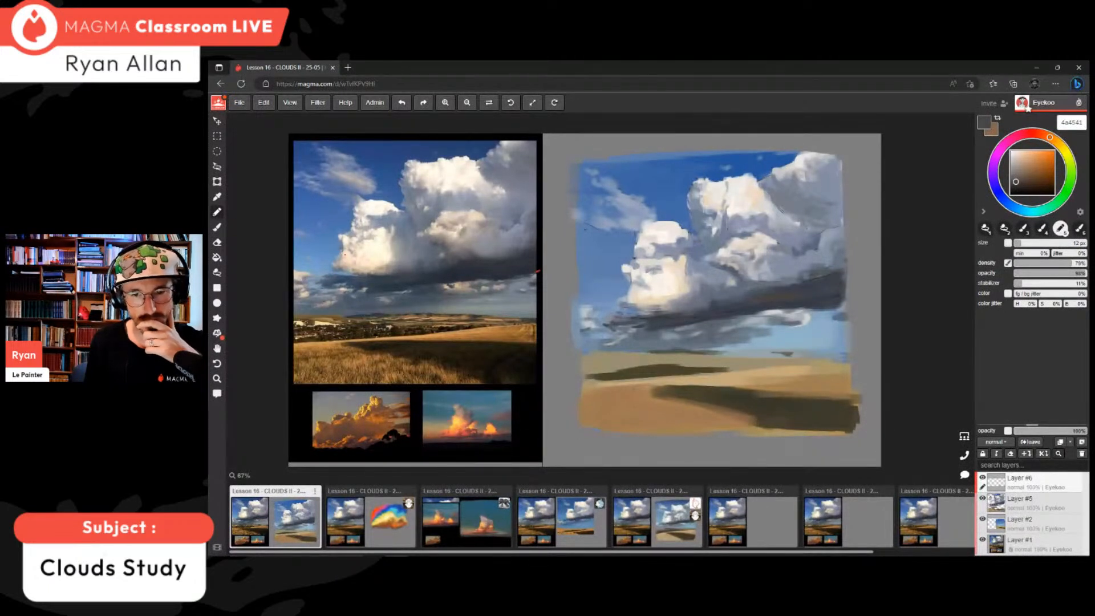
- Shift the dark cloud base toward cool tones by painting over it with dark blue-gray 444656
{"action": "left_click", "coordinate": [1015, 179]}
{"action": "left_click", "coordinate": [1012, 178]}
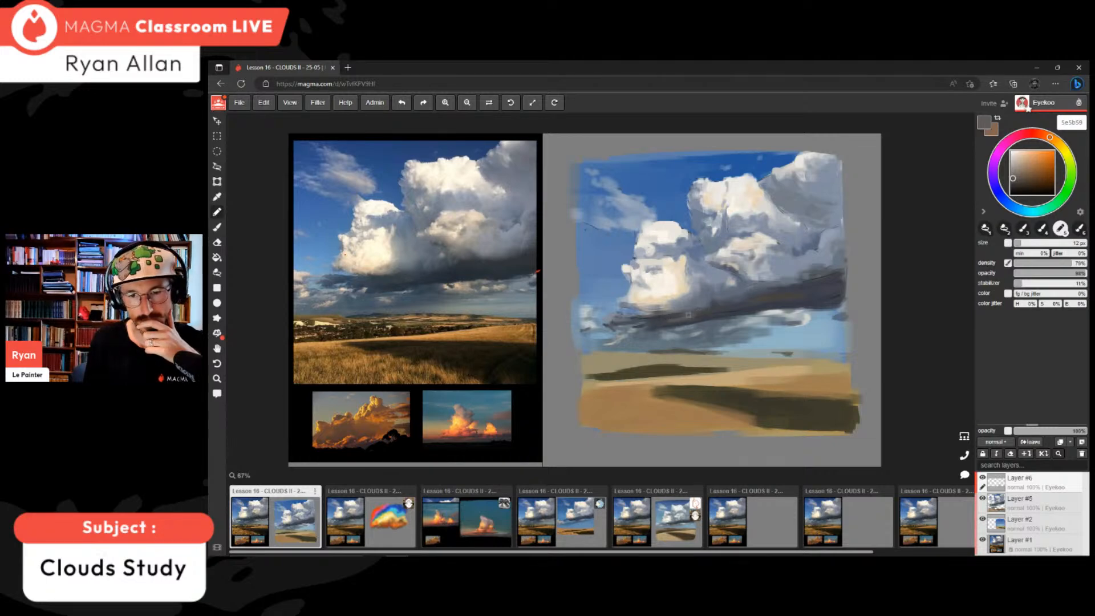
{"action": "left_click", "coordinate": [1000, 196]}
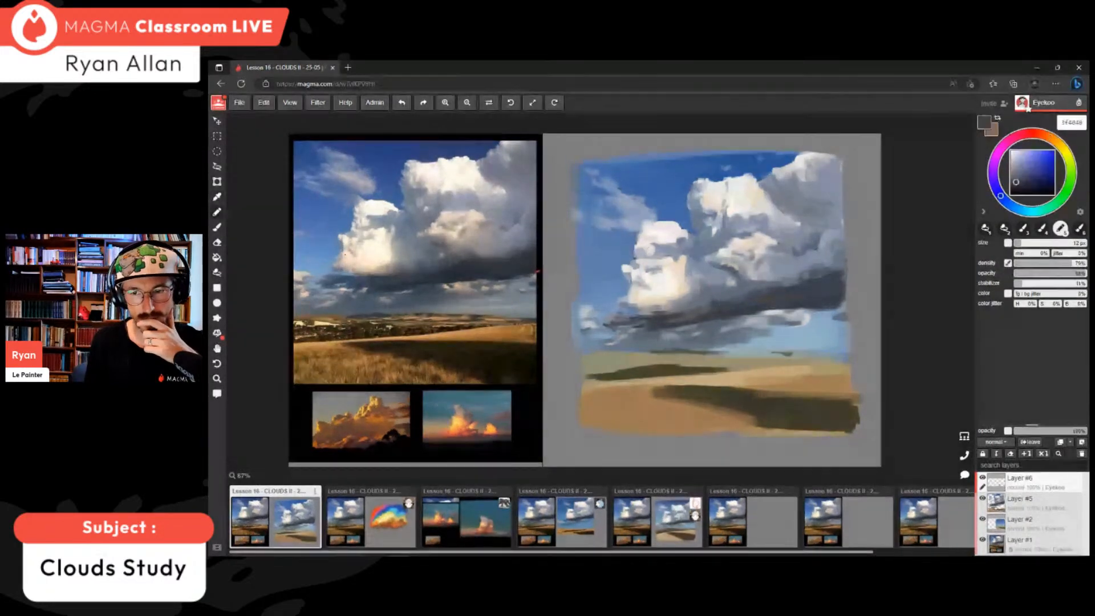
{"action": "left_click", "coordinate": [1019, 180]}
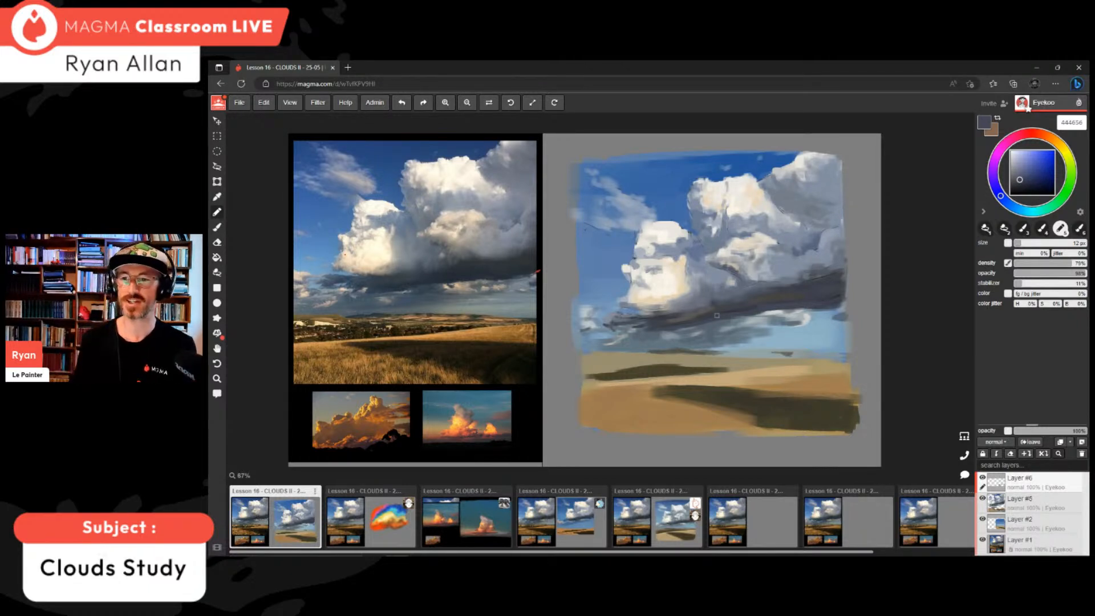
- Blend the large cloud's shadow side above the dark base with sampled blue-grays at 12 px
{"action": "left_click", "coordinate": [807, 246], "text": "alt"}
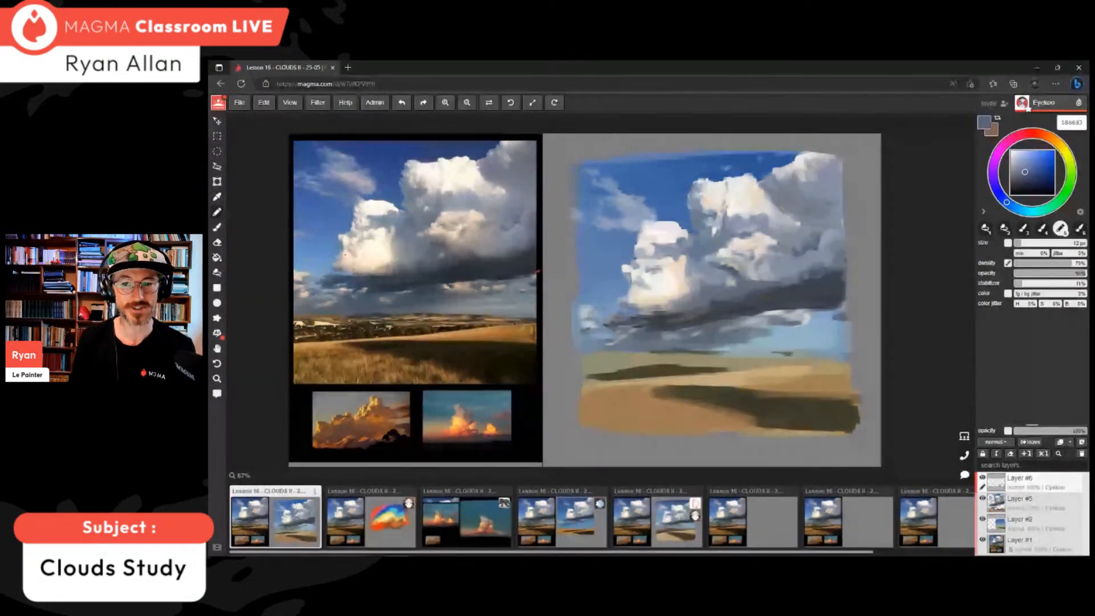
{"action": "left_click", "coordinate": [806, 245], "text": "alt"}
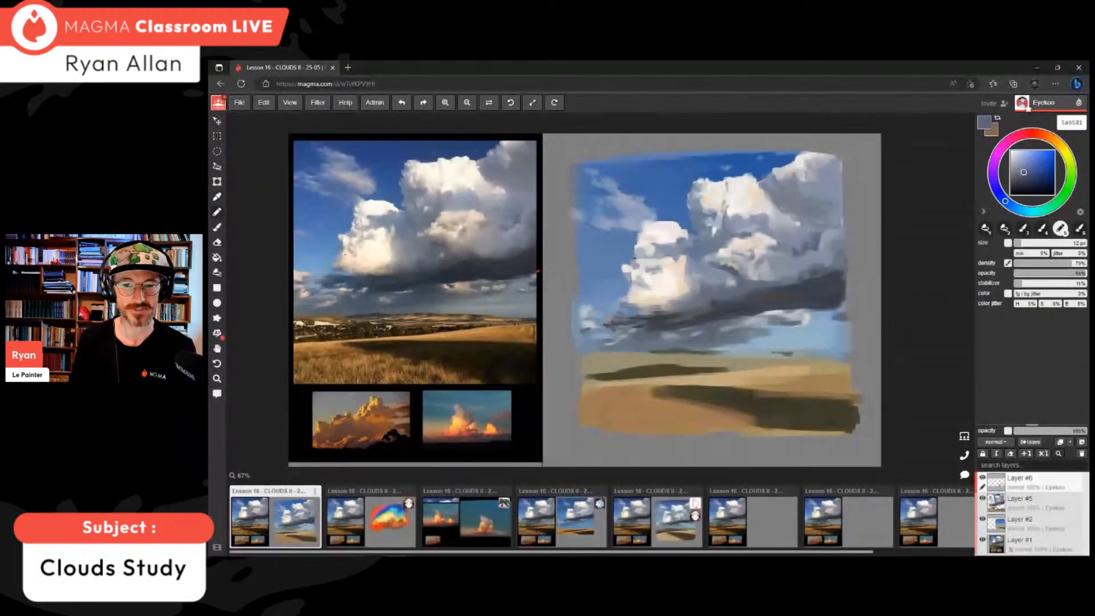
{"action": "left_click", "coordinate": [803, 250], "text": "alt"}
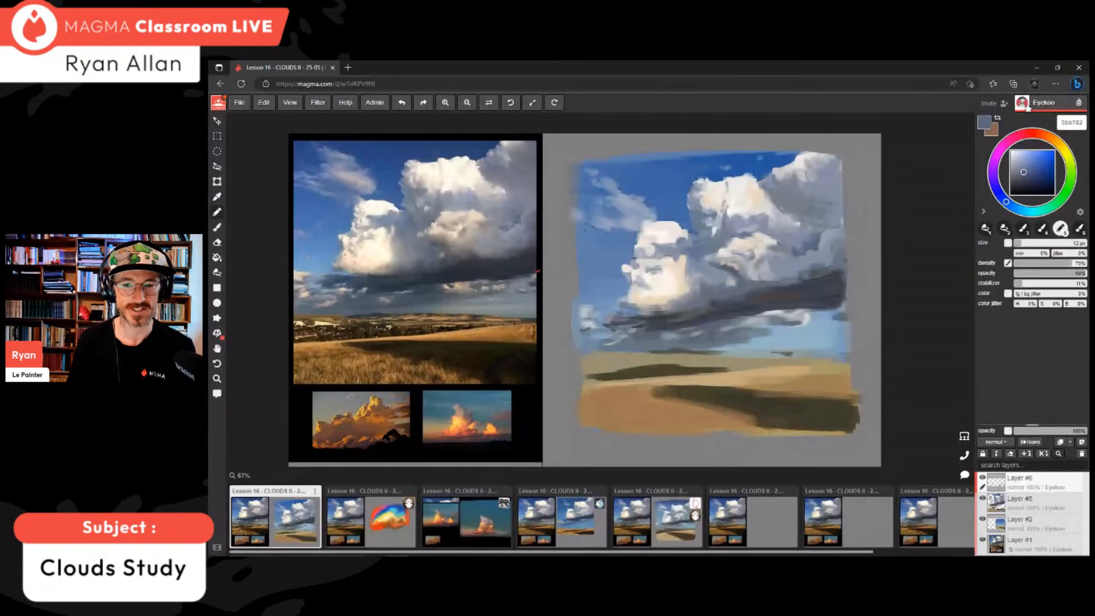
{"action": "left_click", "coordinate": [804, 233], "text": "alt"}
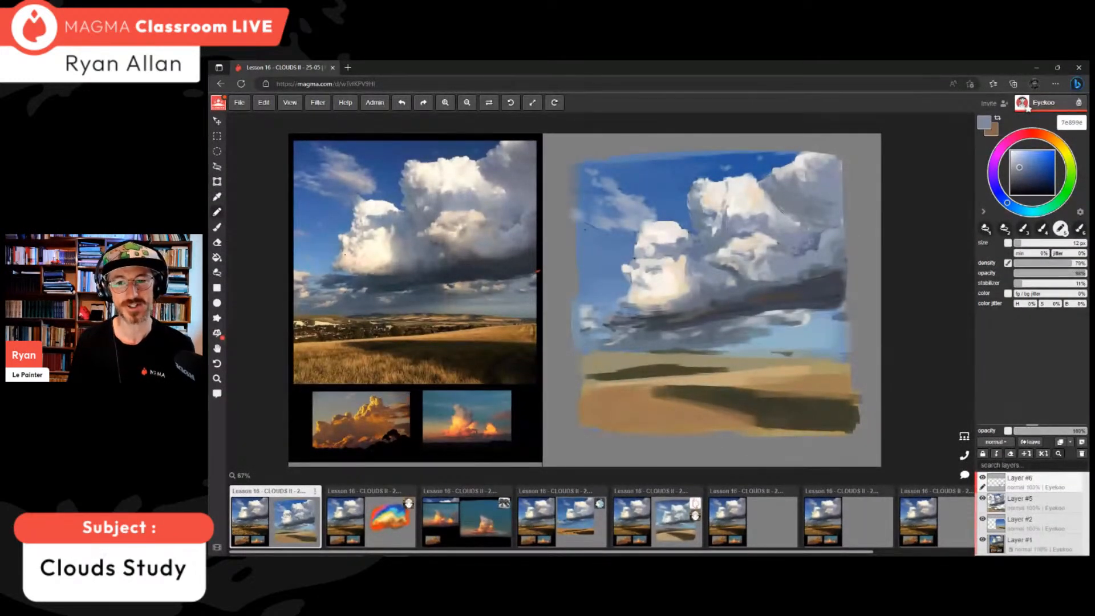
{"action": "left_click", "coordinate": [735, 279], "text": "alt"}
{"action": "left_click", "coordinate": [817, 245], "text": "alt"}
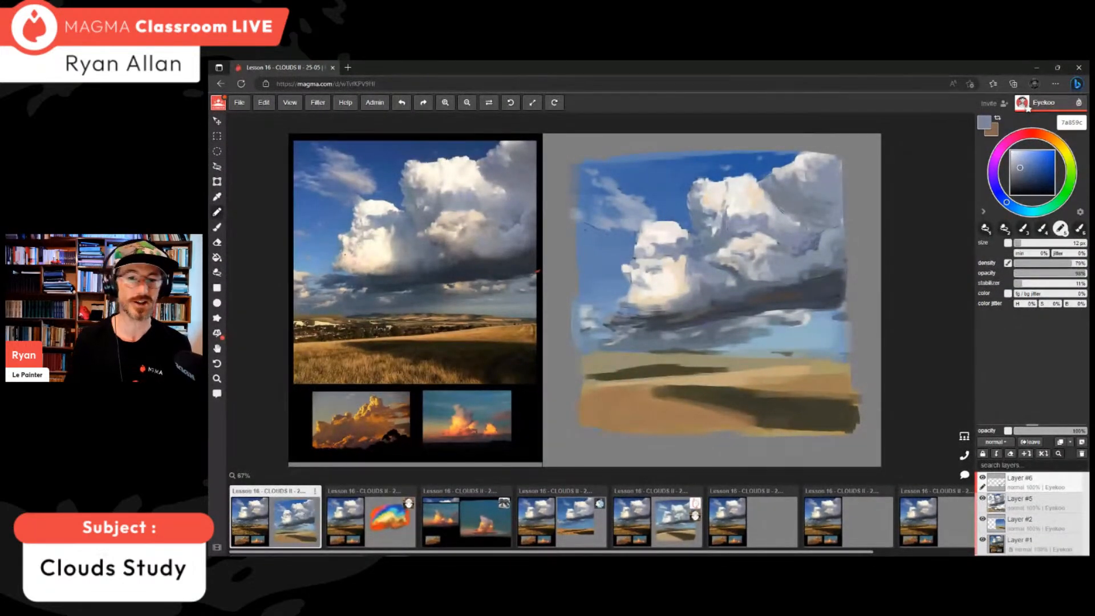
{"action": "left_click", "coordinate": [781, 209], "text": "alt"}
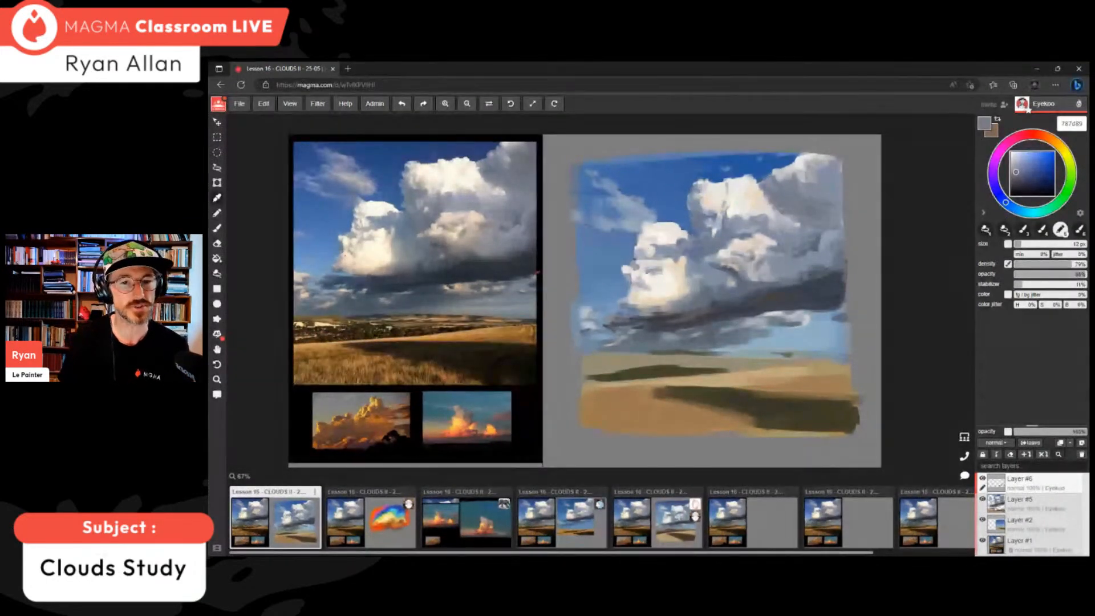
- Model the shaded upper part of the large cloud at 12 px with sampled blue-grays and light grays
{"action": "left_click", "coordinate": [789, 222], "text": "alt"}
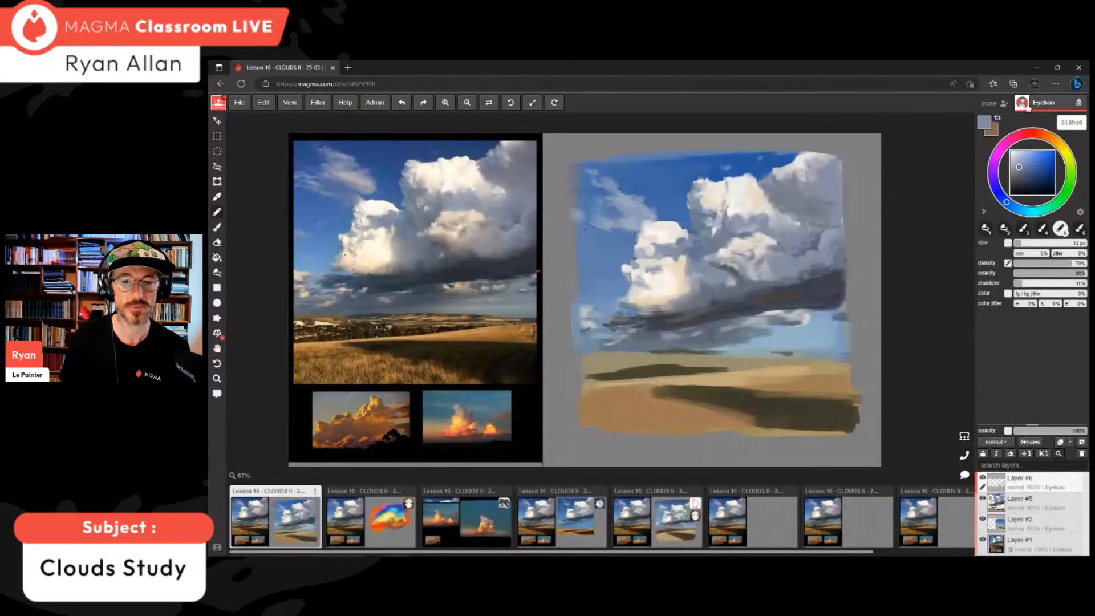
{"action": "left_click", "coordinate": [784, 213], "text": "alt"}
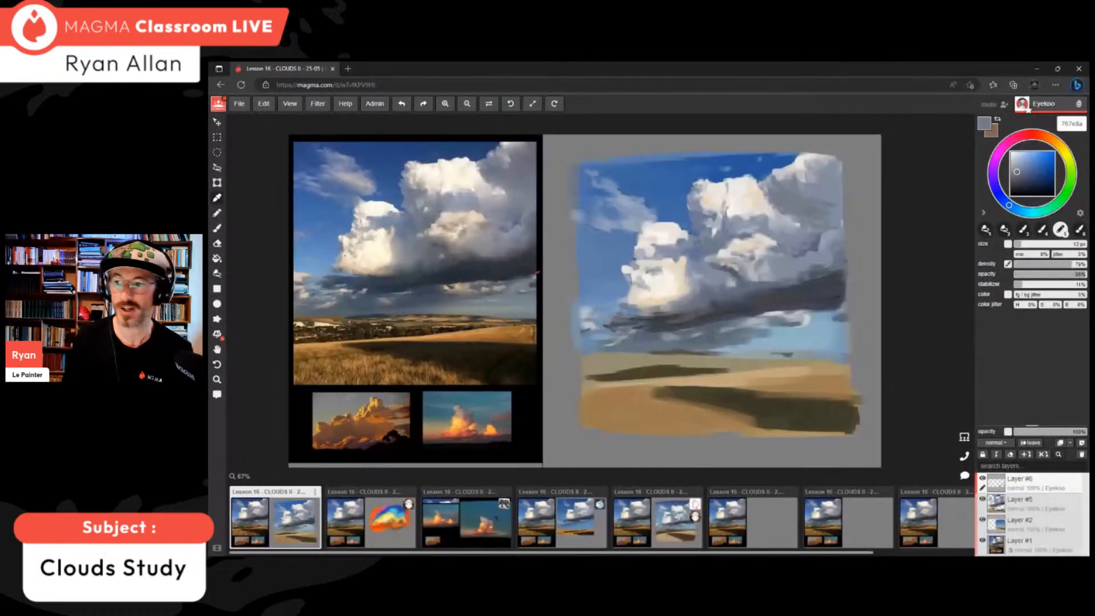
{"action": "left_click", "coordinate": [791, 223], "text": "alt"}
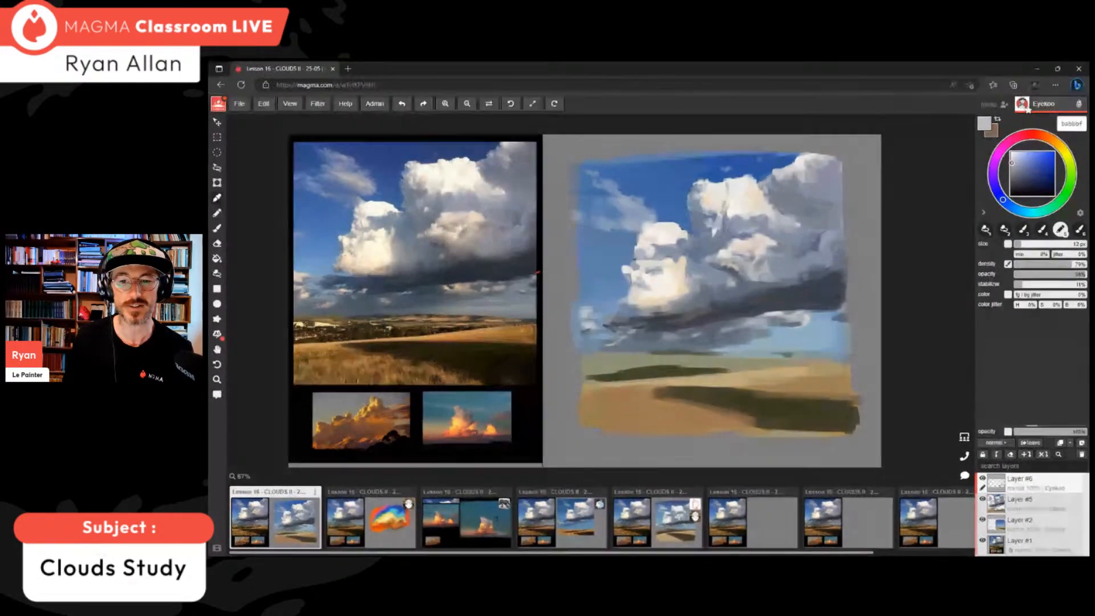
{"action": "left_click", "coordinate": [795, 223], "text": "alt"}
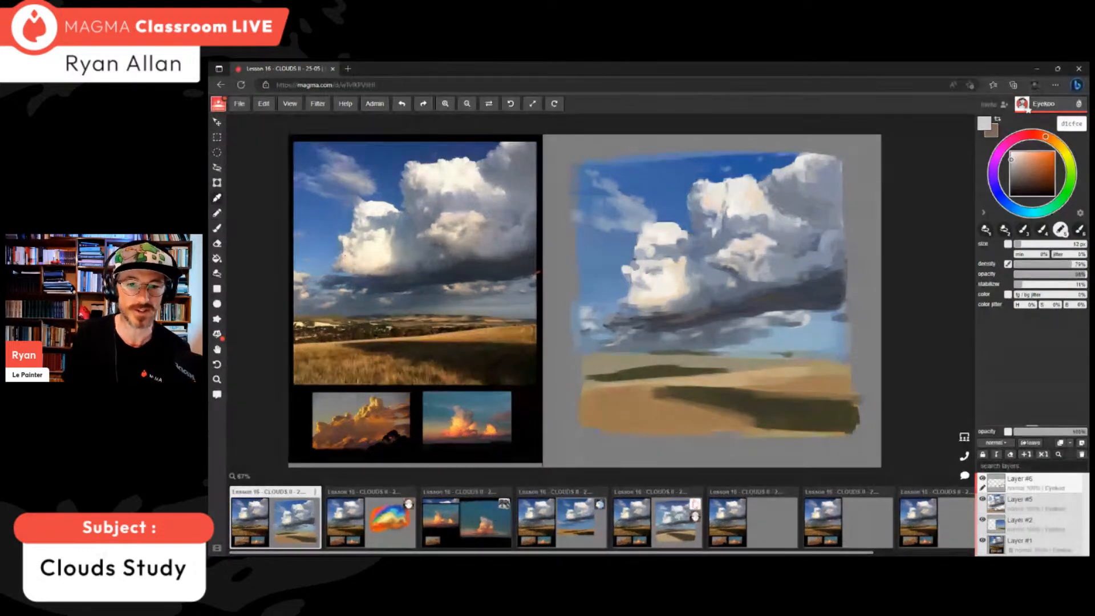
{"action": "left_click", "coordinate": [816, 267], "text": "alt"}
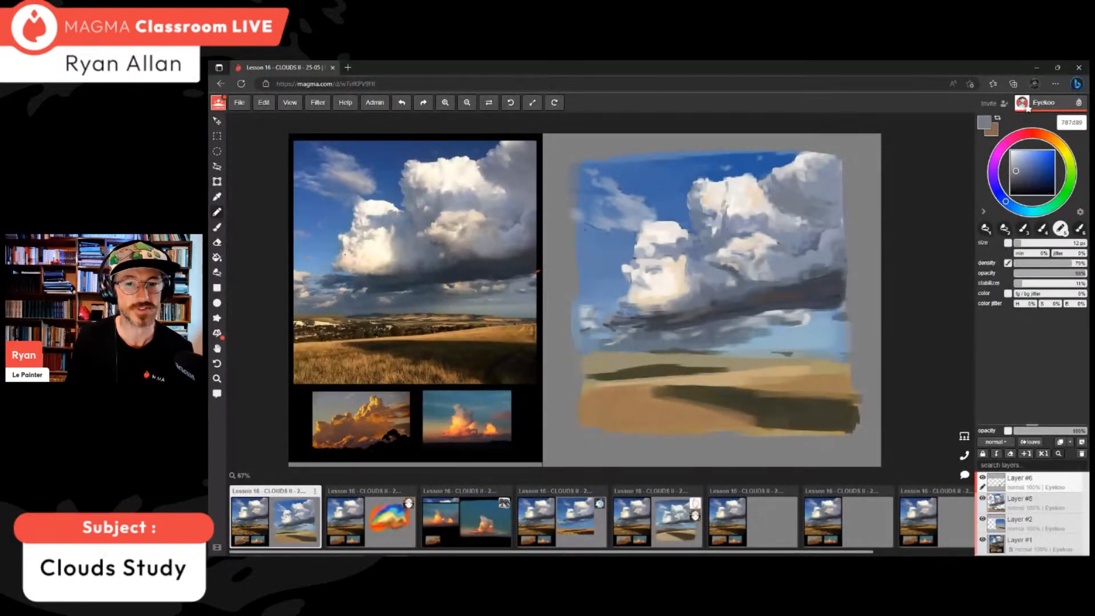
- Retouch the clouds' left edges with sampled blue-grays and the smaller left cloud's sunlit face with sampled cream tones, including f1ebe1
{"action": "left_click", "coordinate": [692, 216], "text": "alt"}
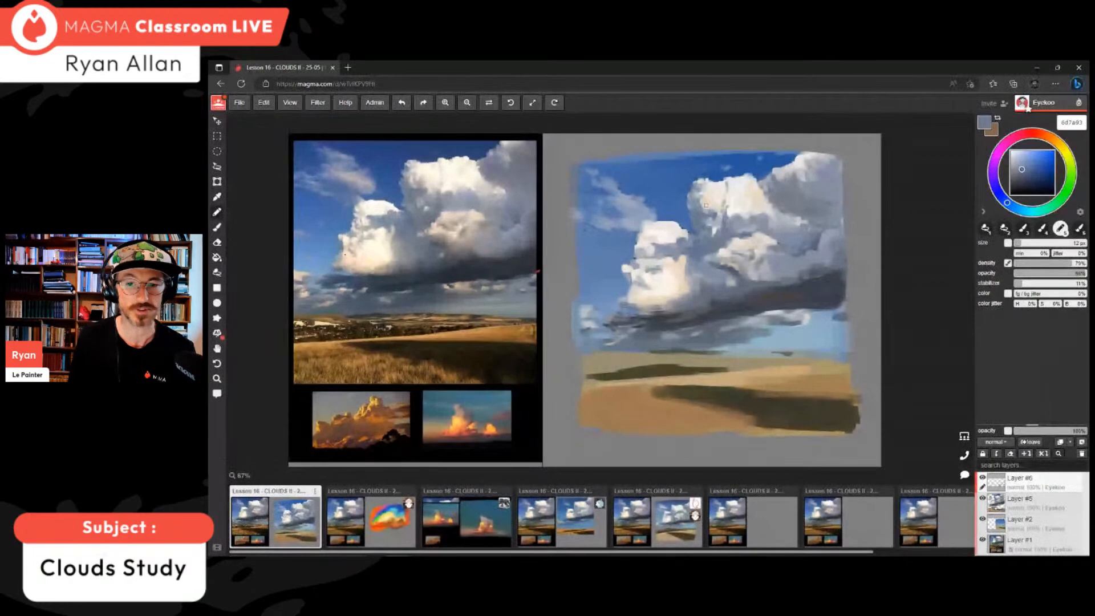
{"action": "left_click", "coordinate": [586, 229], "text": "alt"}
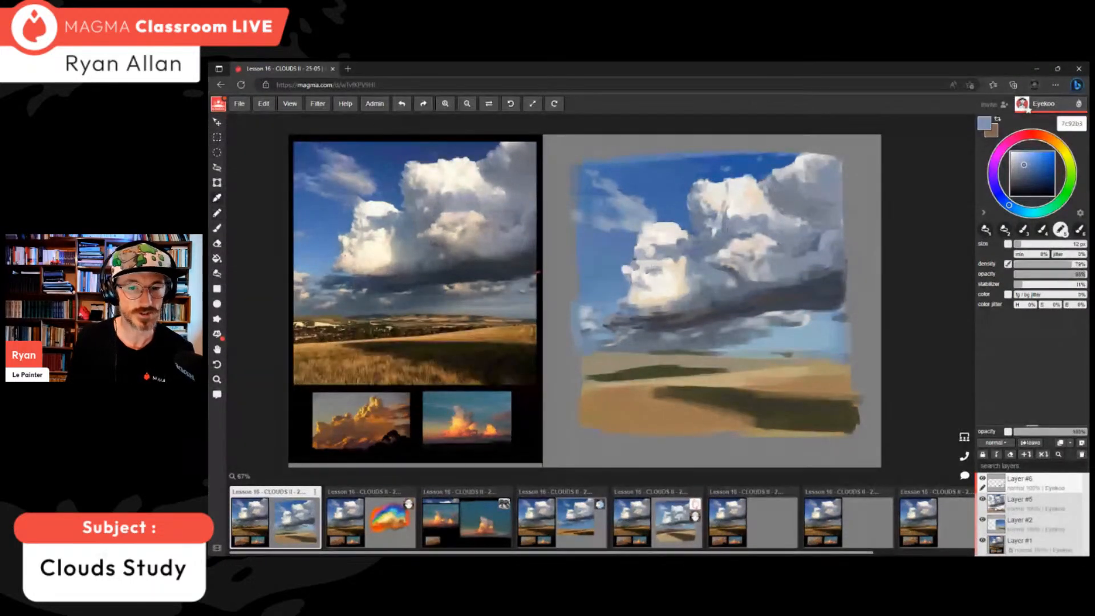
{"action": "left_click", "coordinate": [661, 281], "text": "alt"}
{"action": "left_click", "coordinate": [666, 281], "text": "alt"}
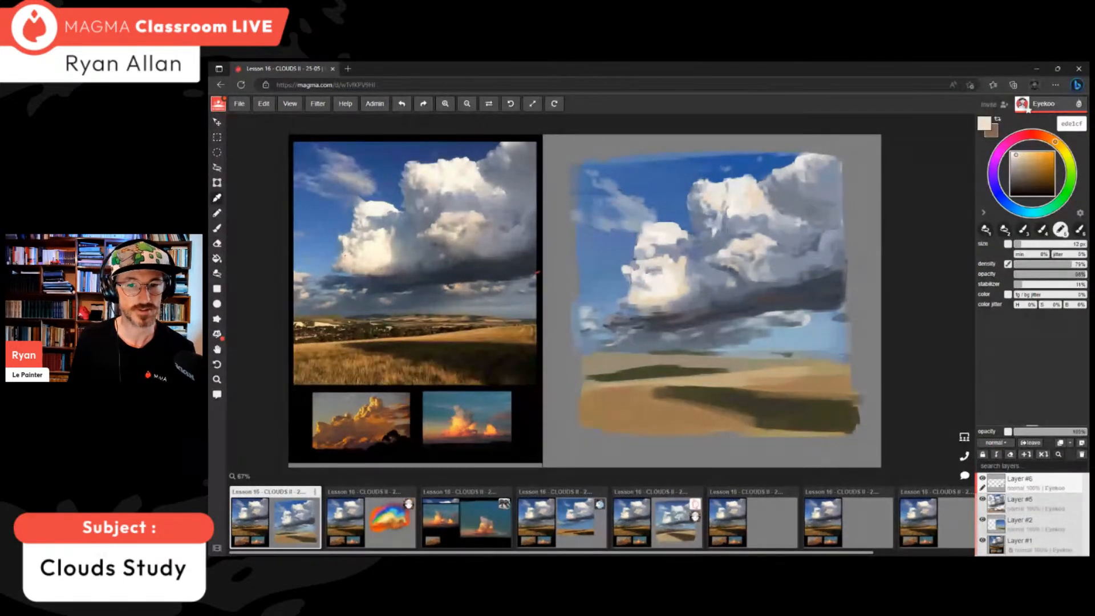
{"action": "left_click", "coordinate": [662, 276], "text": "alt"}
{"action": "left_click_drag", "start_coordinate": [649, 277], "coordinate": [658, 271]}
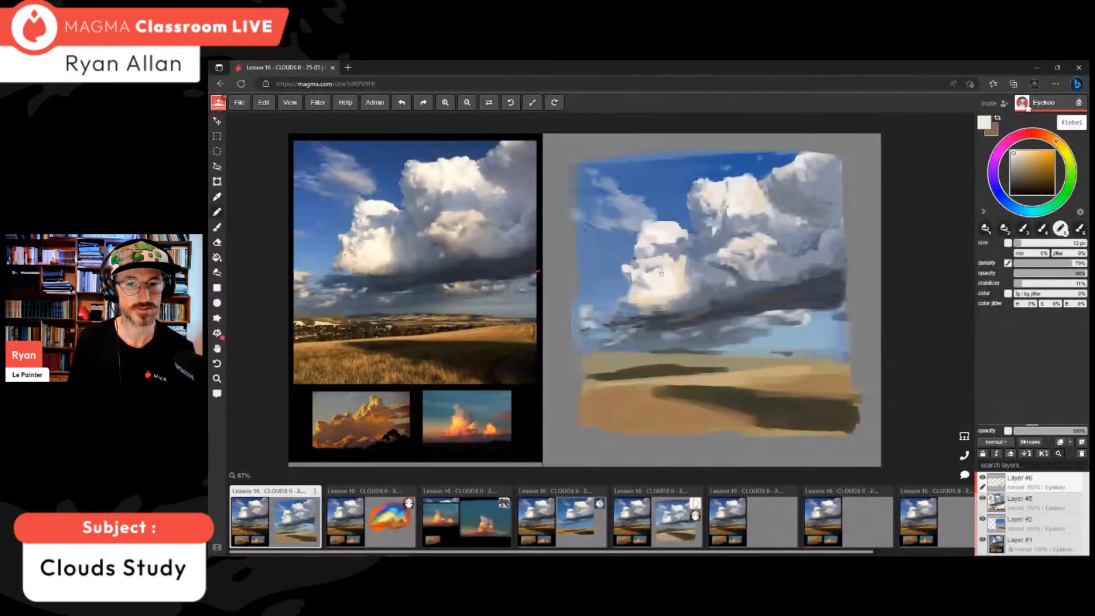
- Touch up the right end of the dark cloud base with blue-gray 667488 at 12 px
{"action": "left_click", "coordinate": [647, 284], "text": "alt"}
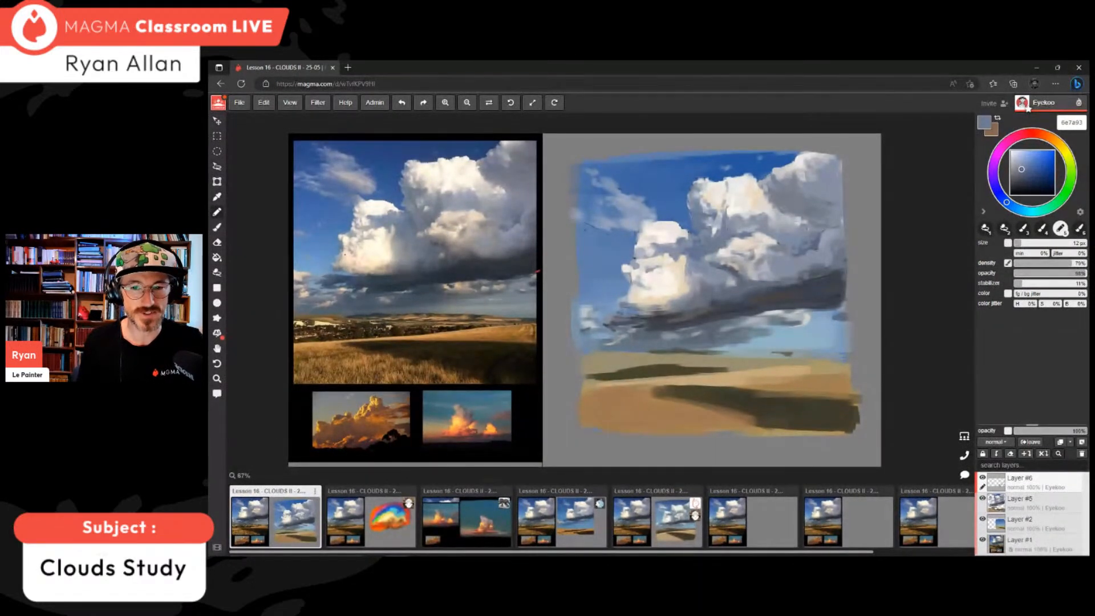
{"action": "left_click", "coordinate": [1026, 175]}
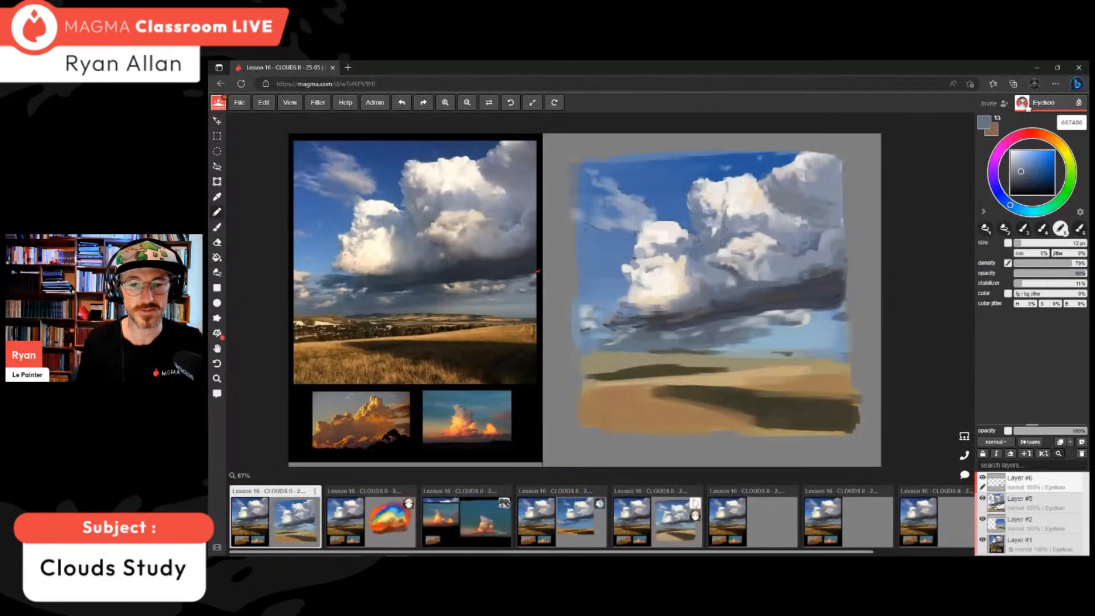
{"action": "left_click_drag", "start_coordinate": [834, 313], "coordinate": [846, 315]}
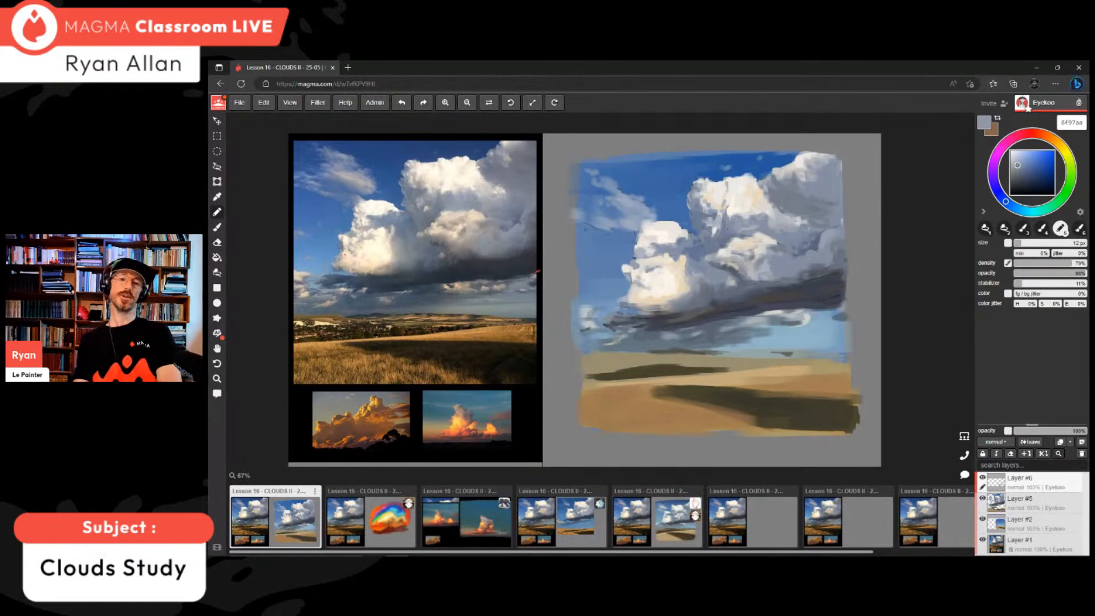
- Soften the large cloud's middle folds and upper shadow side with sampled blue-grays, adding light gray c4c5c7 accents at 12 px
{"action": "left_click", "coordinate": [817, 207], "text": "alt"}
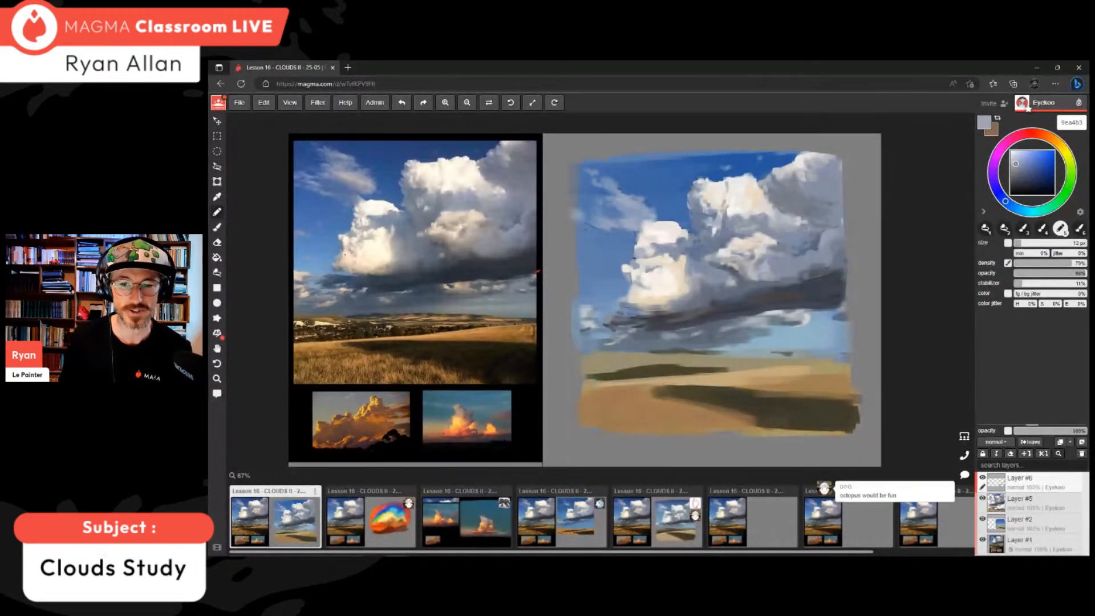
{"action": "left_click_drag", "start_coordinate": [709, 263], "coordinate": [736, 266]}
{"action": "left_click", "coordinate": [748, 235], "text": "alt"}
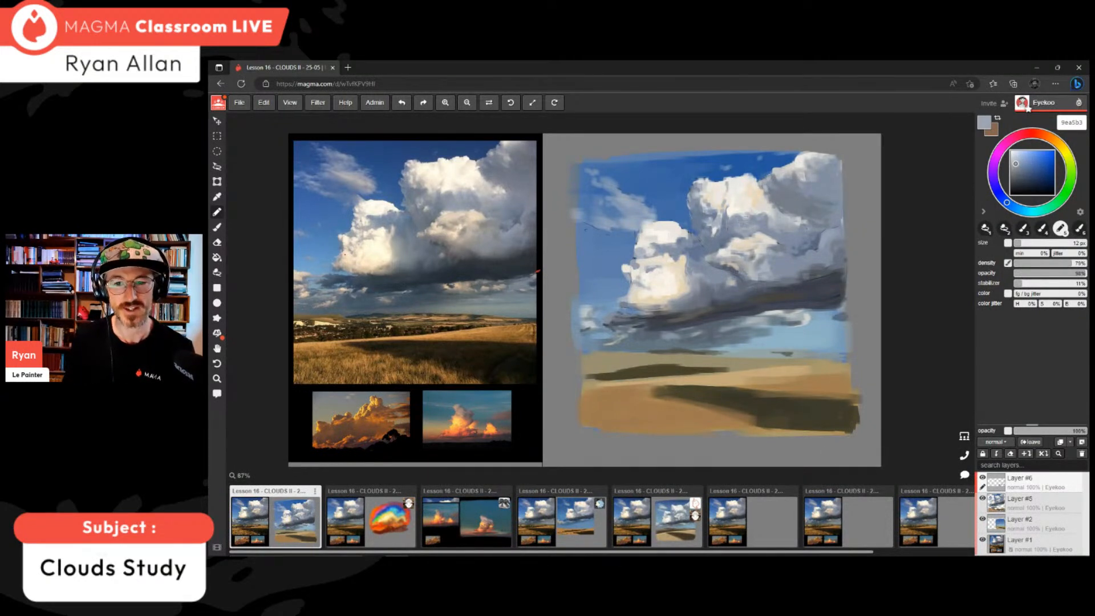
{"action": "left_click", "coordinate": [763, 213], "text": "alt"}
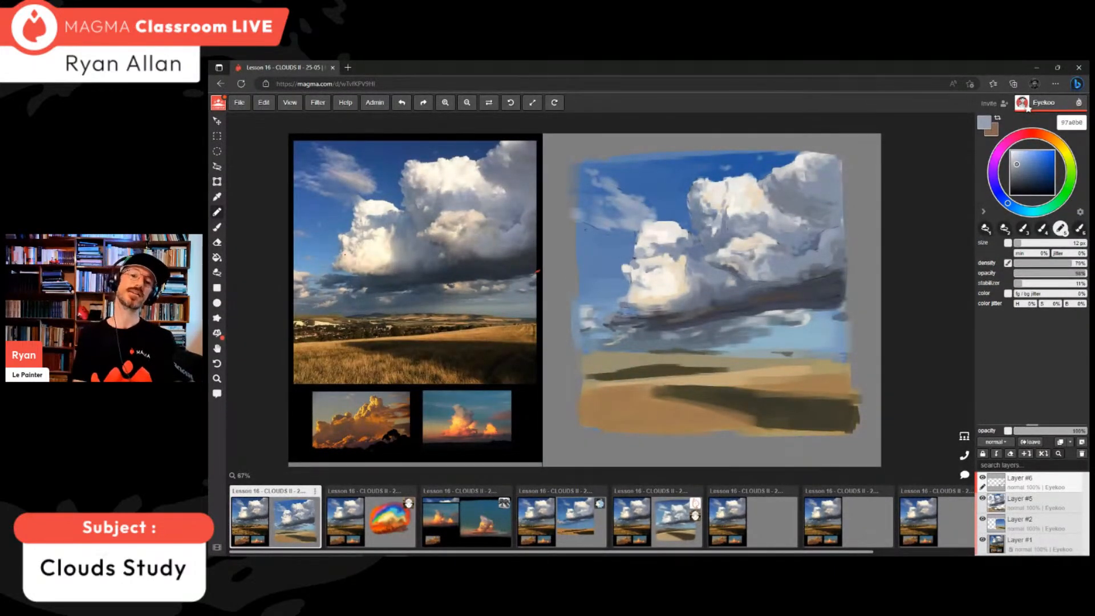
{"action": "left_click", "coordinate": [789, 223], "text": "alt"}
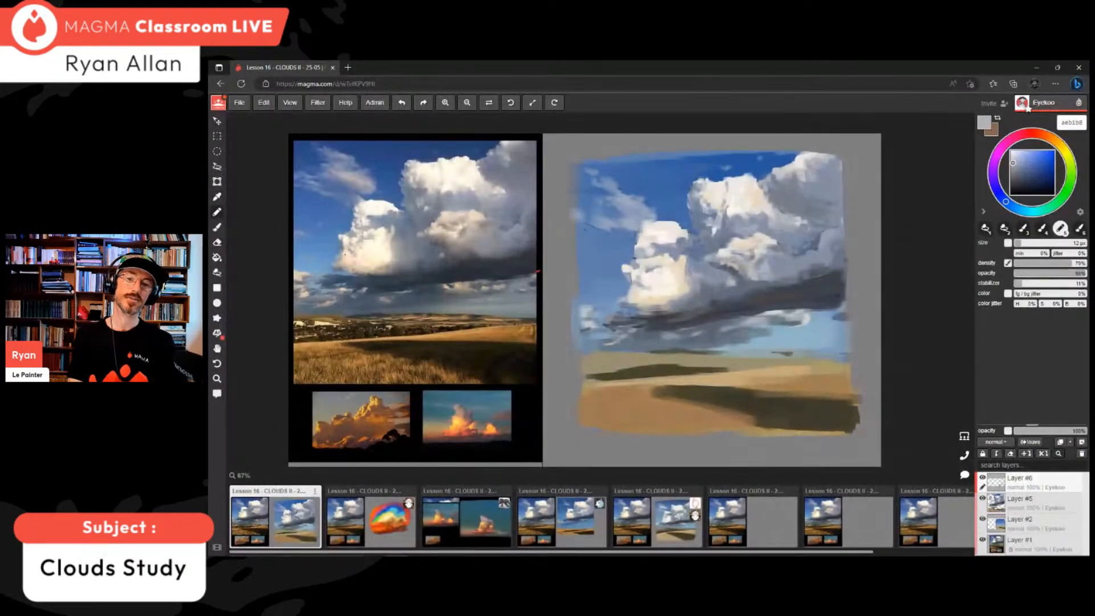
{"action": "left_click", "coordinate": [797, 223], "text": "alt"}
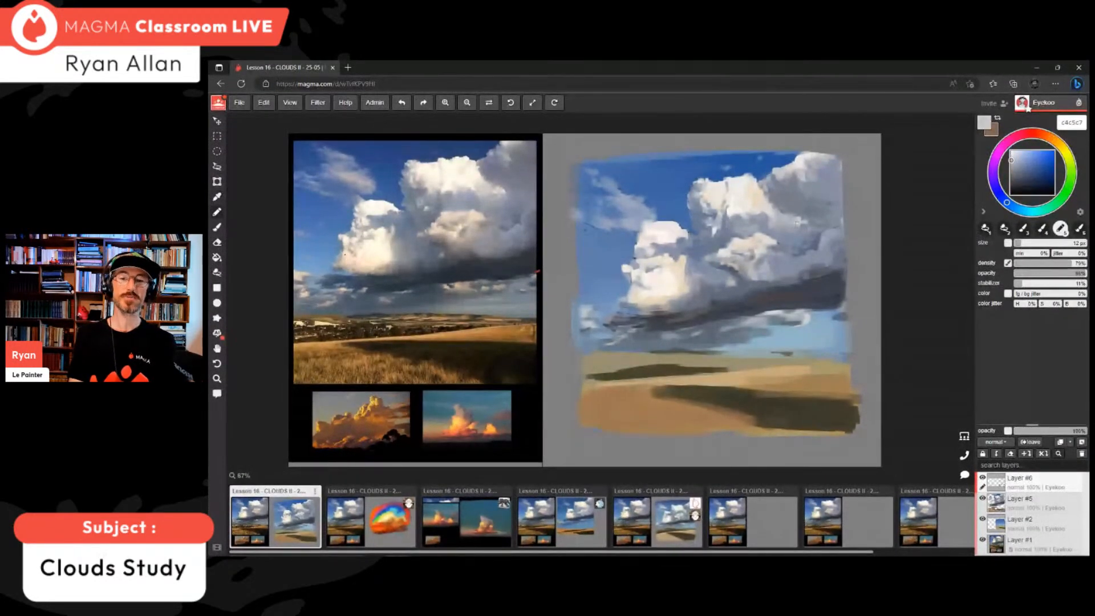
{"action": "left_click", "coordinate": [794, 221], "text": "alt"}
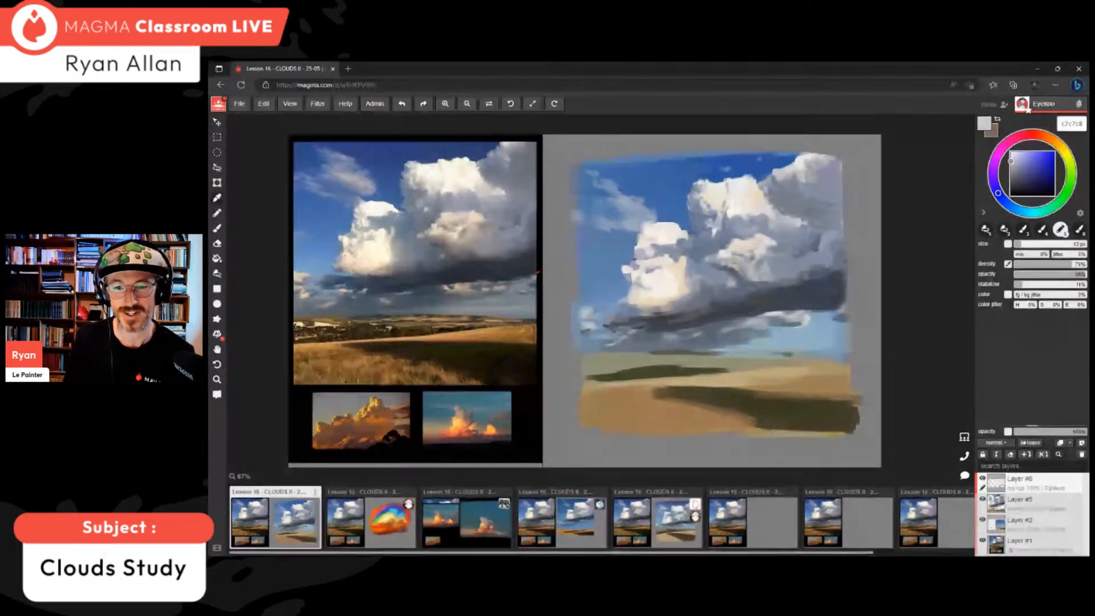
- Sample a light gray from the reference photo and an off-white from the smaller left cloud to retouch its sunlit edge
{"action": "left_click", "coordinate": [537, 191], "text": "alt"}
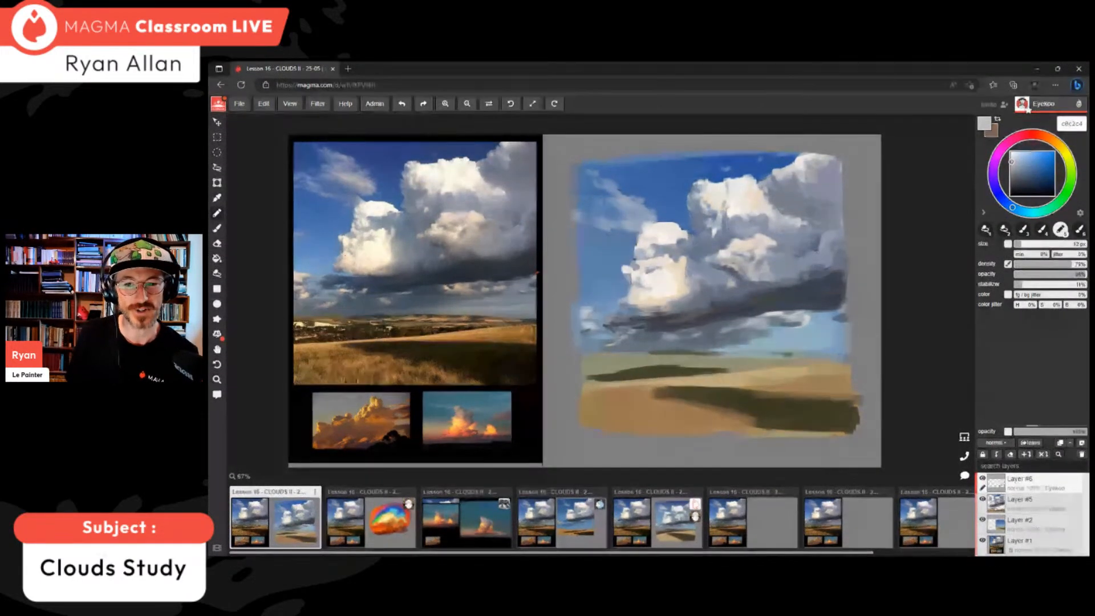
{"action": "left_click", "coordinate": [634, 258], "text": "alt"}
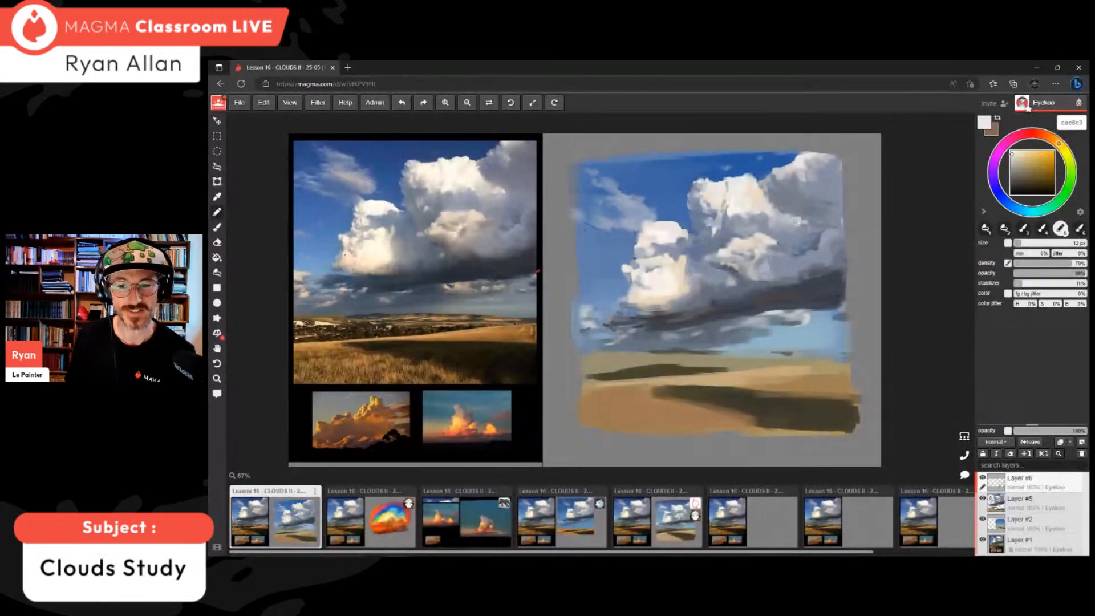